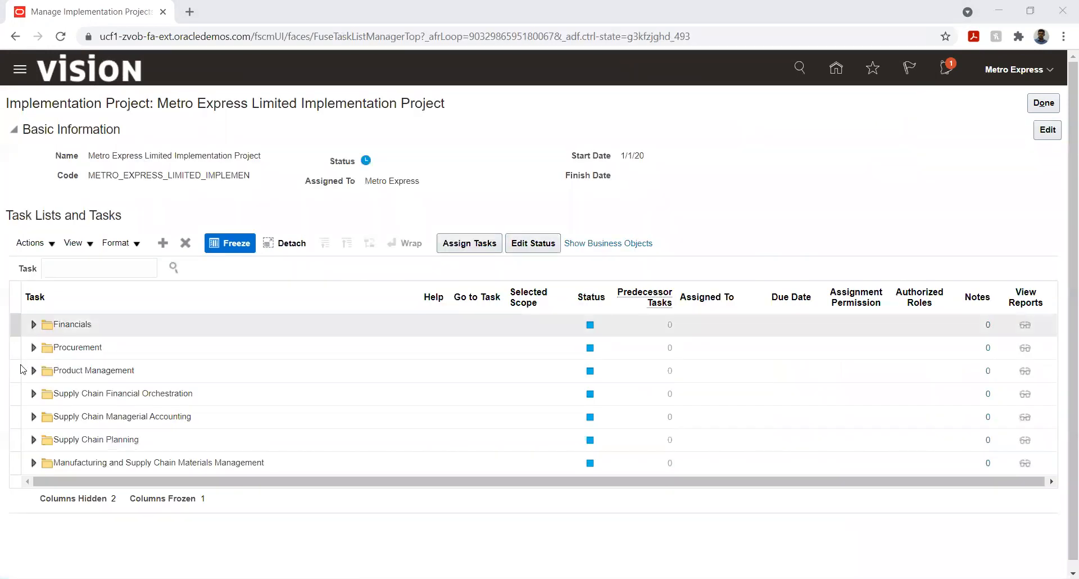
- Expand the Financials task list and its Define Common Applications Configuration for Financials folder
left_click(56, 340)
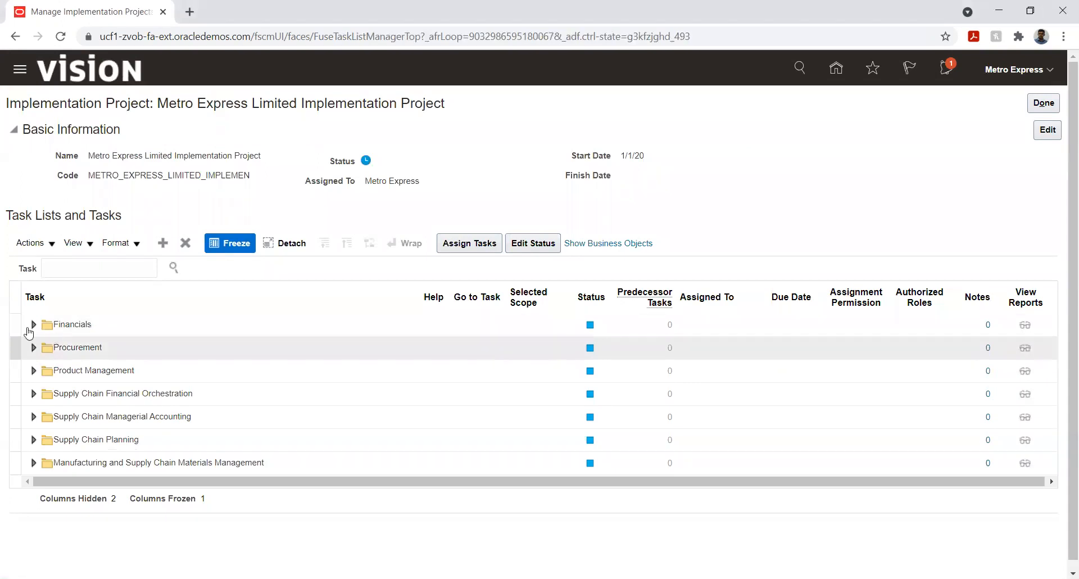
left_click(33, 325)
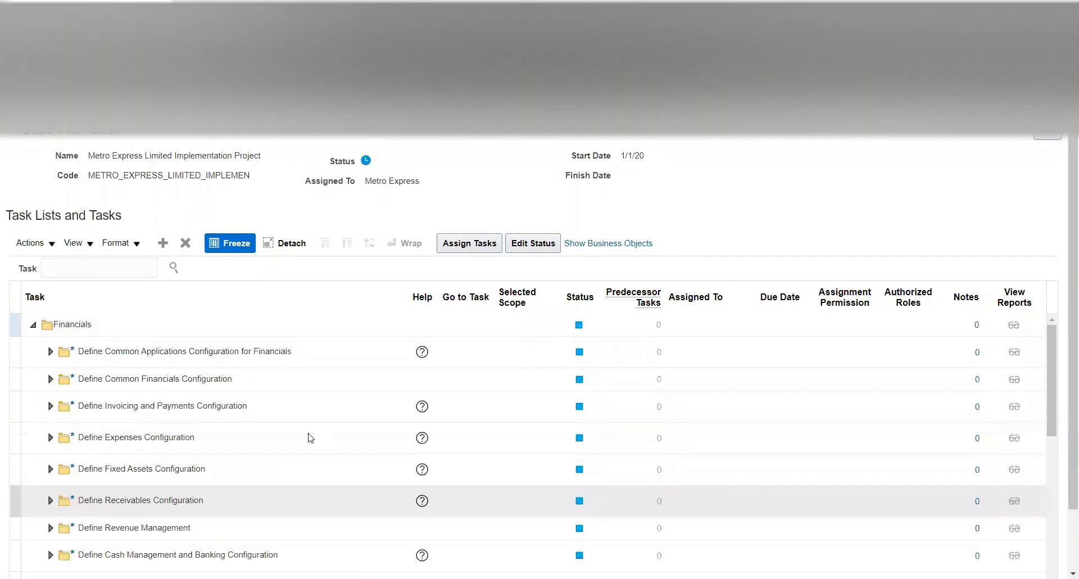
left_click(309, 437)
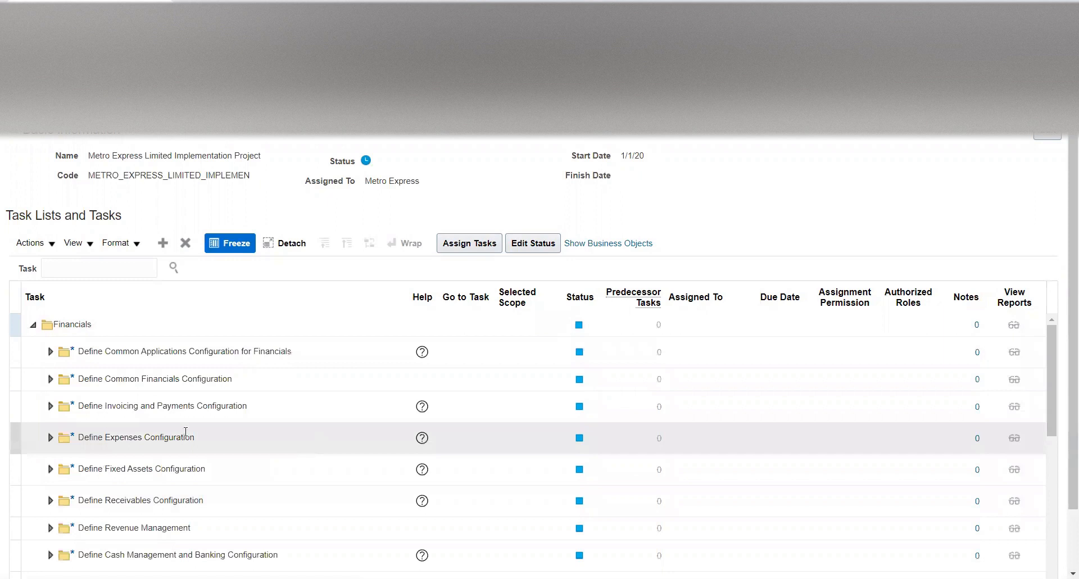
left_click(51, 384)
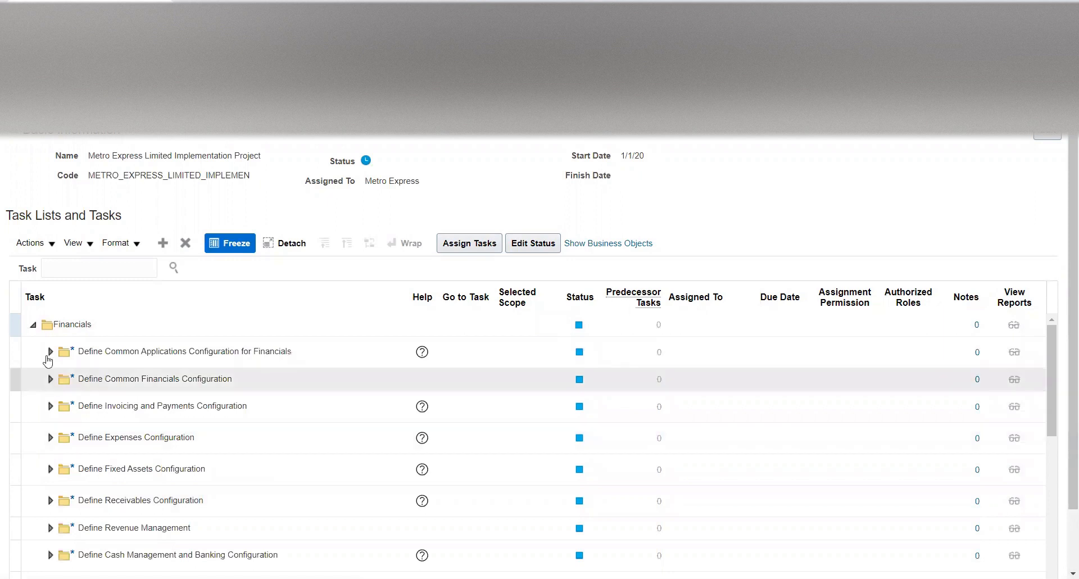
left_click(50, 353)
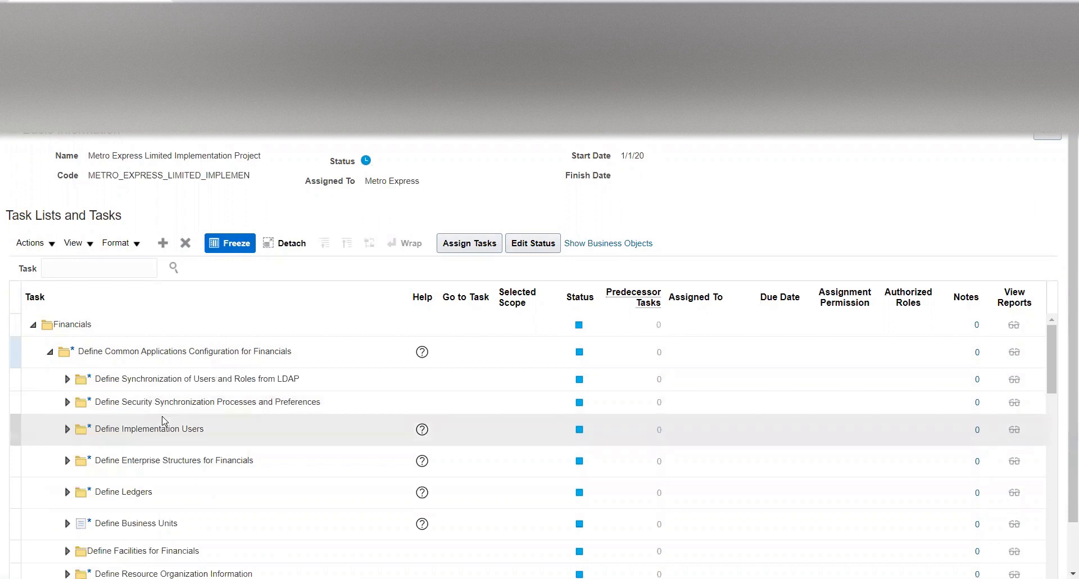
- Expand Define Common Financials Configuration and the Define Tax Configuration task list inside it
scroll(162, 421, "down", 3)
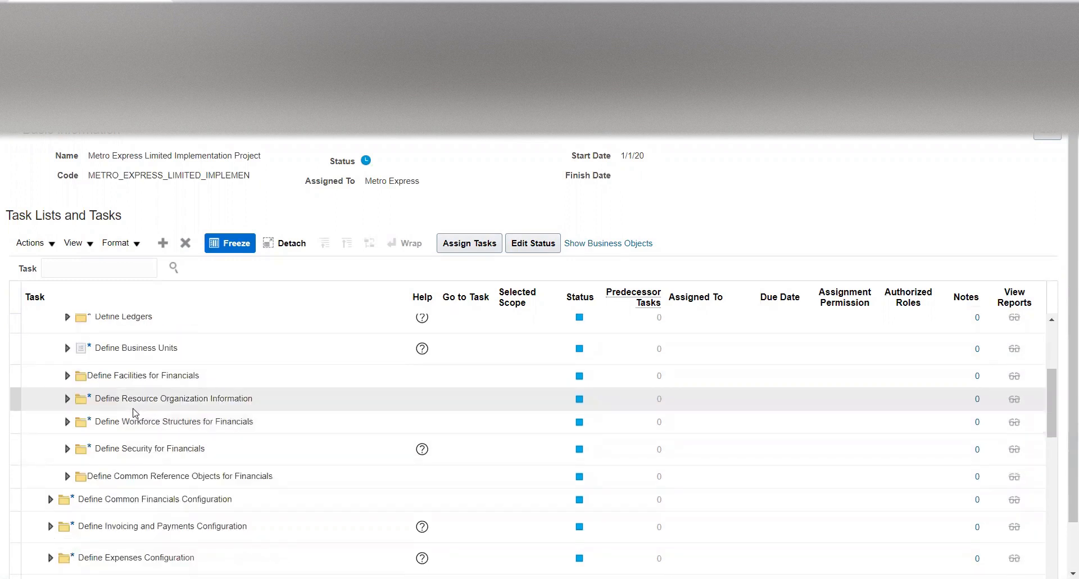
left_click(50, 499)
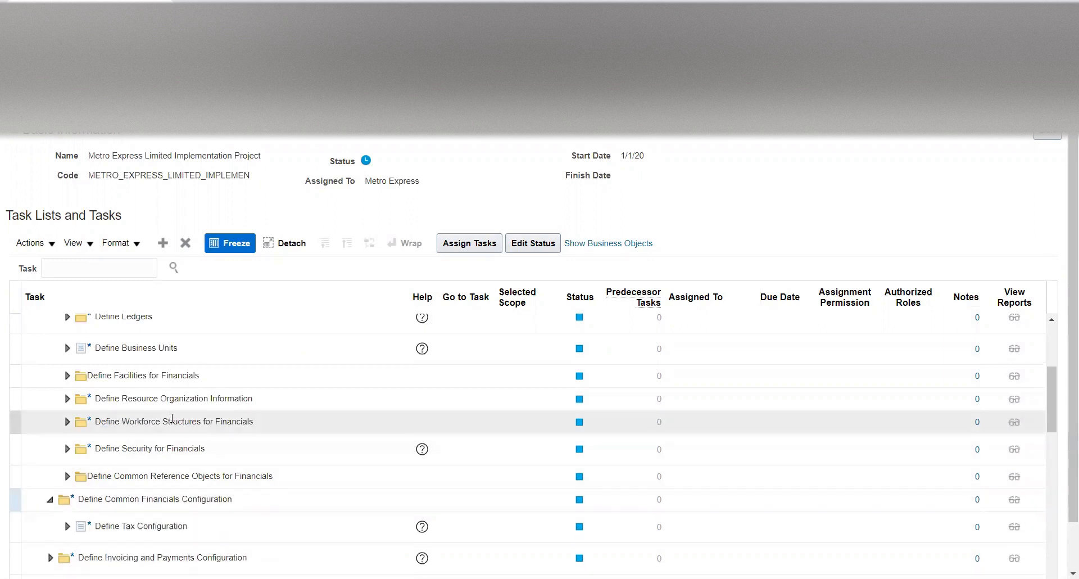
scroll(171, 418, "down", 3)
left_click(66, 352)
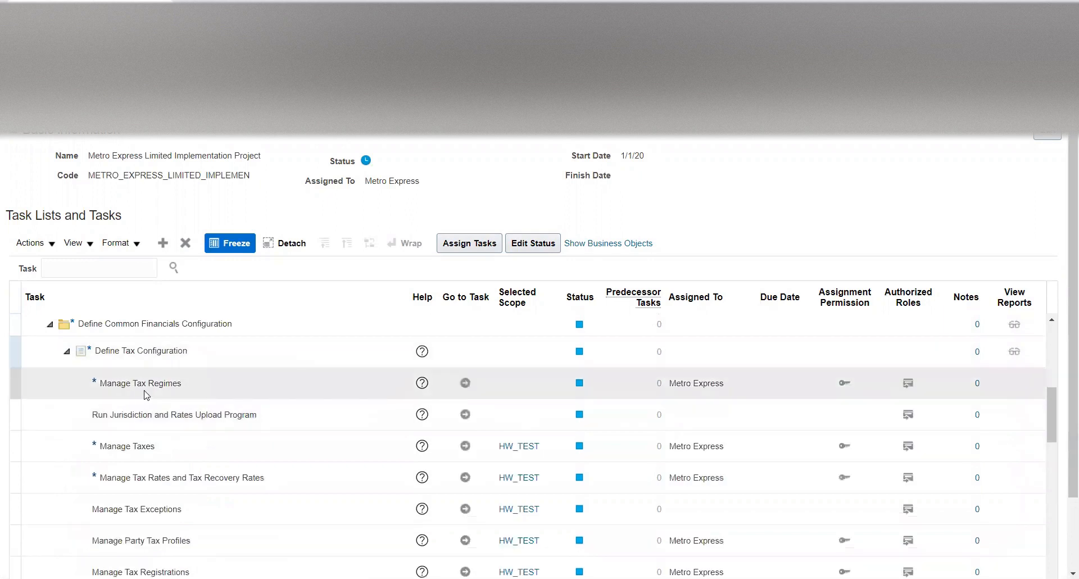
- Go to the Manage Tax Regimes task and start creating a new transaction tax regime
left_click(216, 393)
left_click(466, 383)
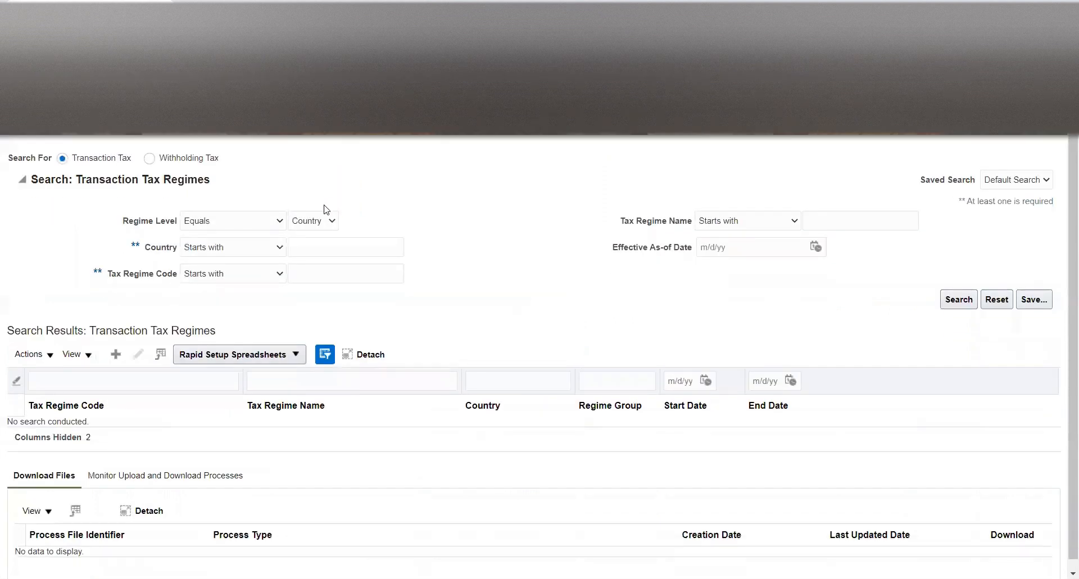
left_click(115, 353)
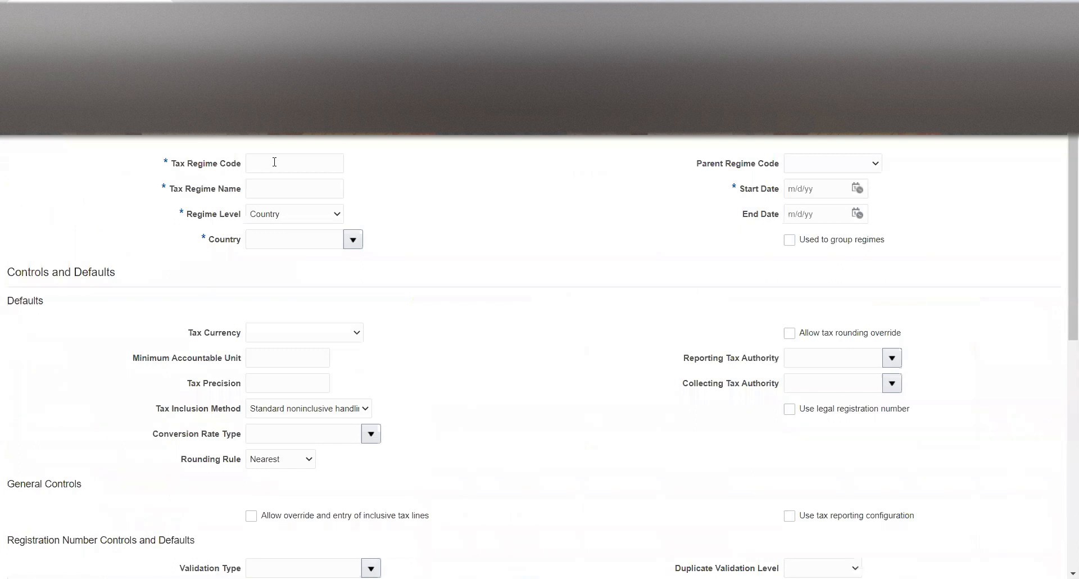
- Enter Metro Express as both the tax regime code and the tax regime name
left_click(274, 162)
type("Metro Express")
key("Tab")
type("M")
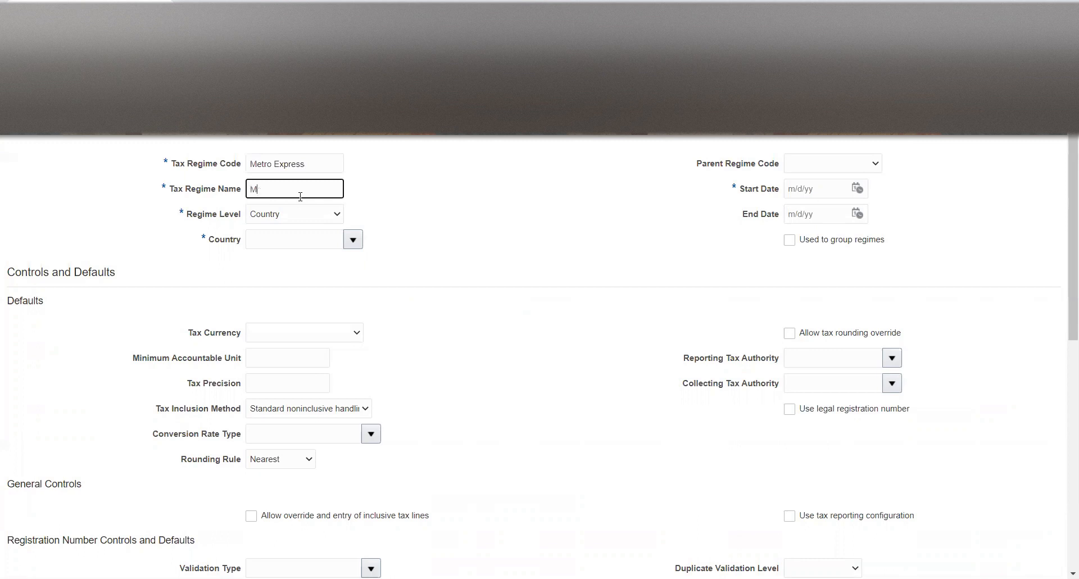
type("etro Express")
- Keep the regime level as Country and set the regime's country to Kuwait
left_click(270, 216)
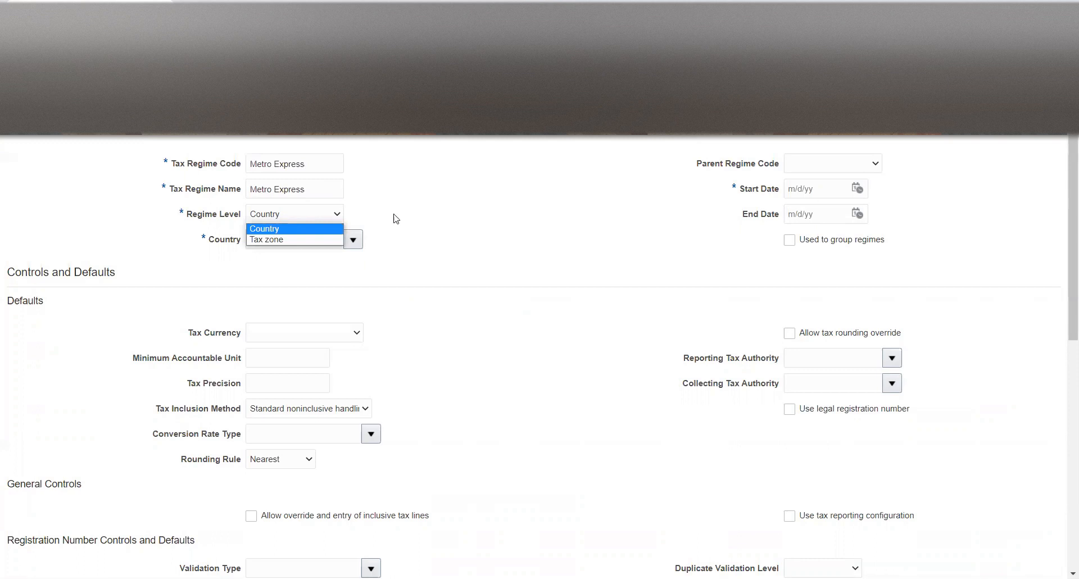
left_click(231, 247)
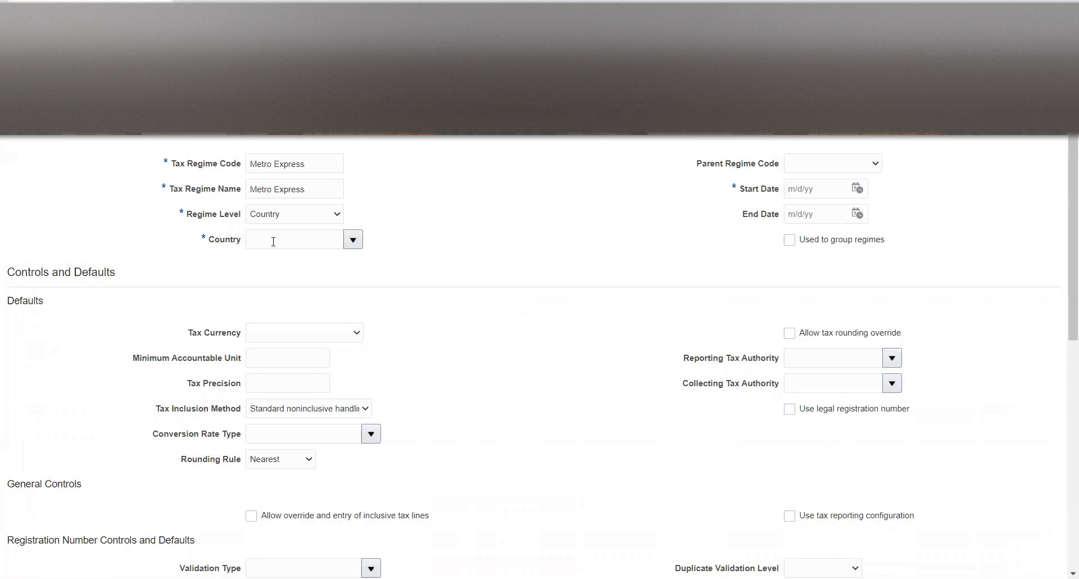
left_click(319, 240)
type("kuw")
key("Tab")
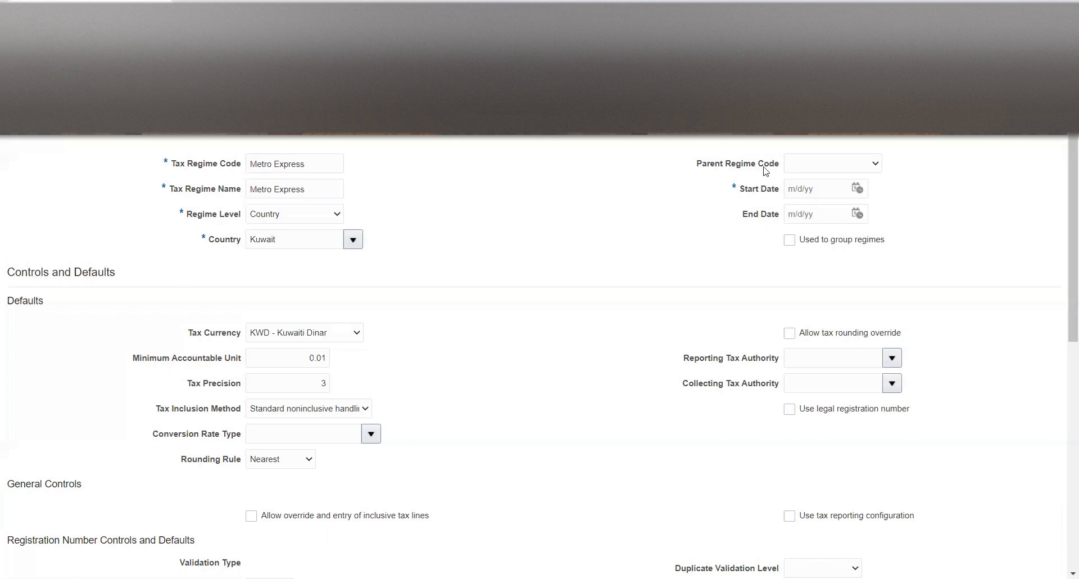
- Check the parent regime code choices, leave that field blank, and set the regime's start date to 1/1/21
left_click(795, 170)
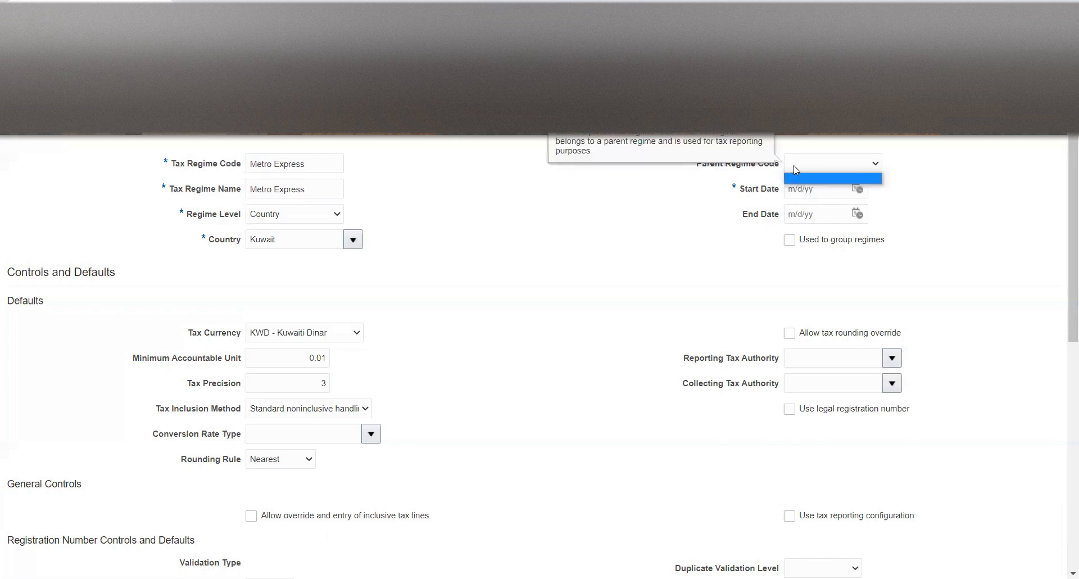
left_click(621, 229)
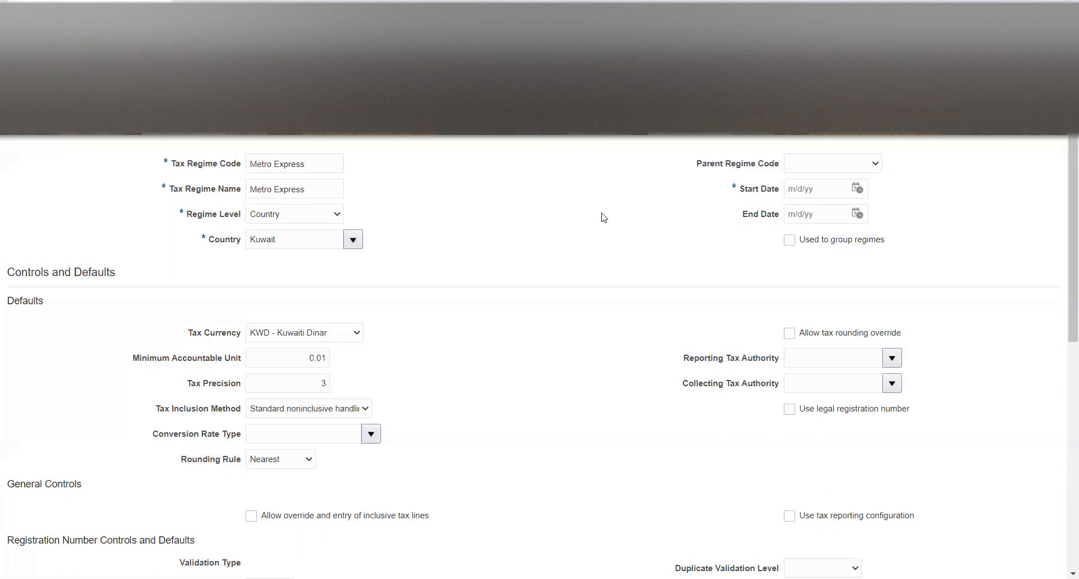
mouse_move(827, 167)
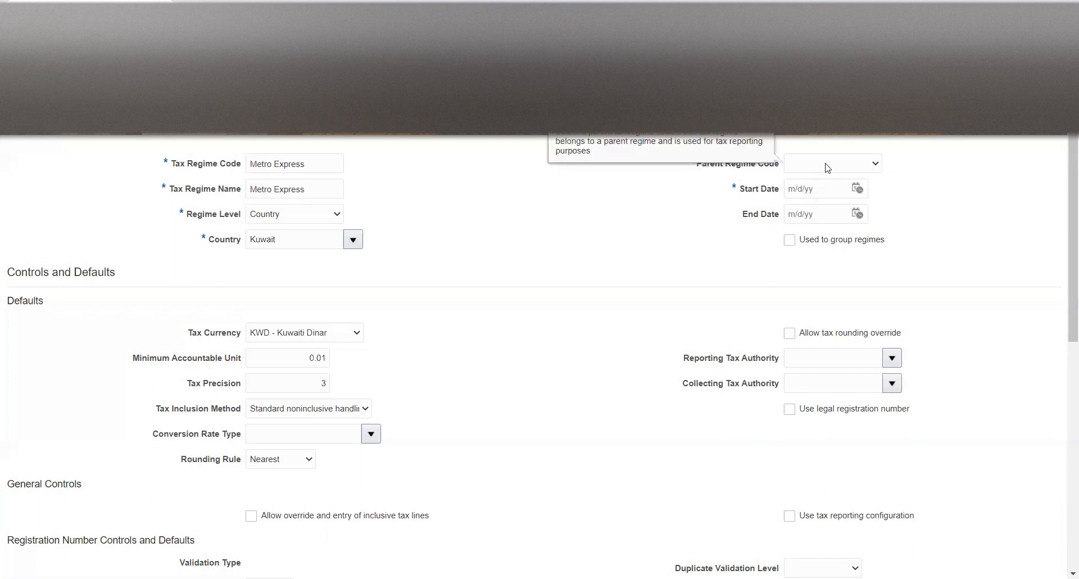
left_click(857, 188)
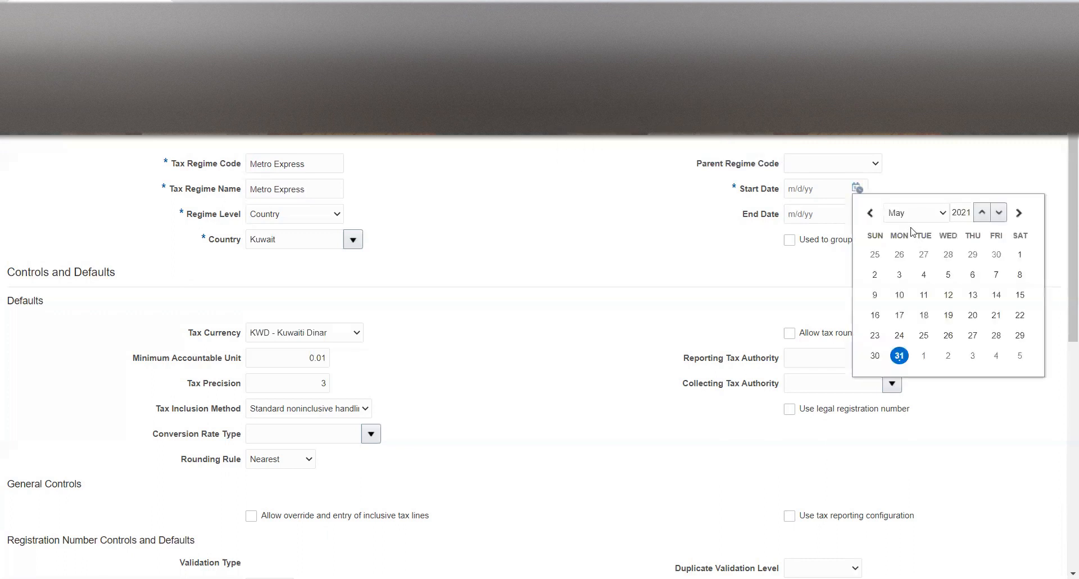
left_click(913, 219)
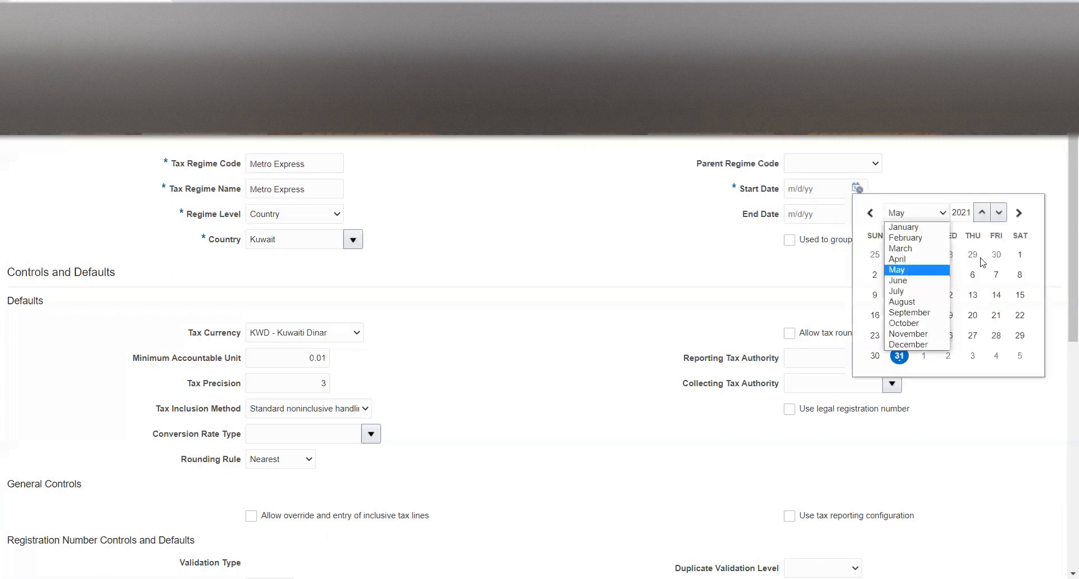
left_click(903, 227)
left_click(996, 258)
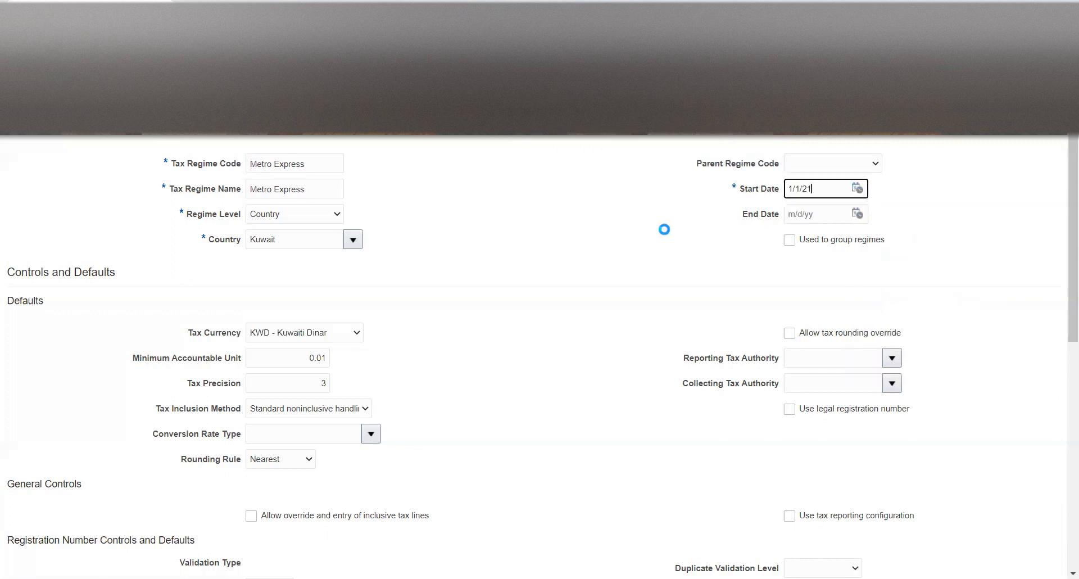
left_click(498, 214)
- Review the new tax regime's general details, its controls and defaults, and the configuration options section
scroll(494, 213, "down", 3)
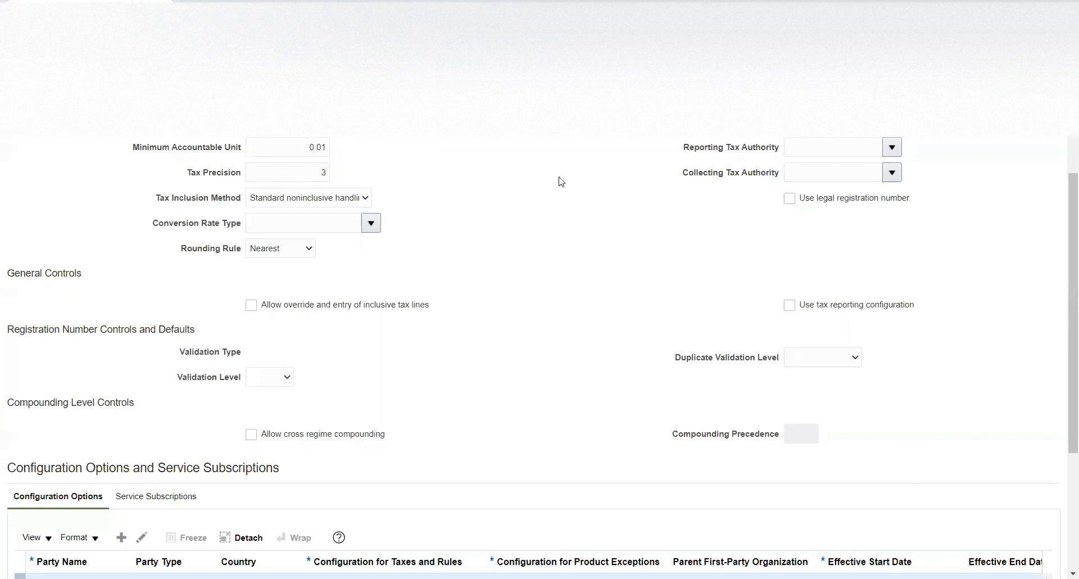
scroll(544, 198, "up", 3)
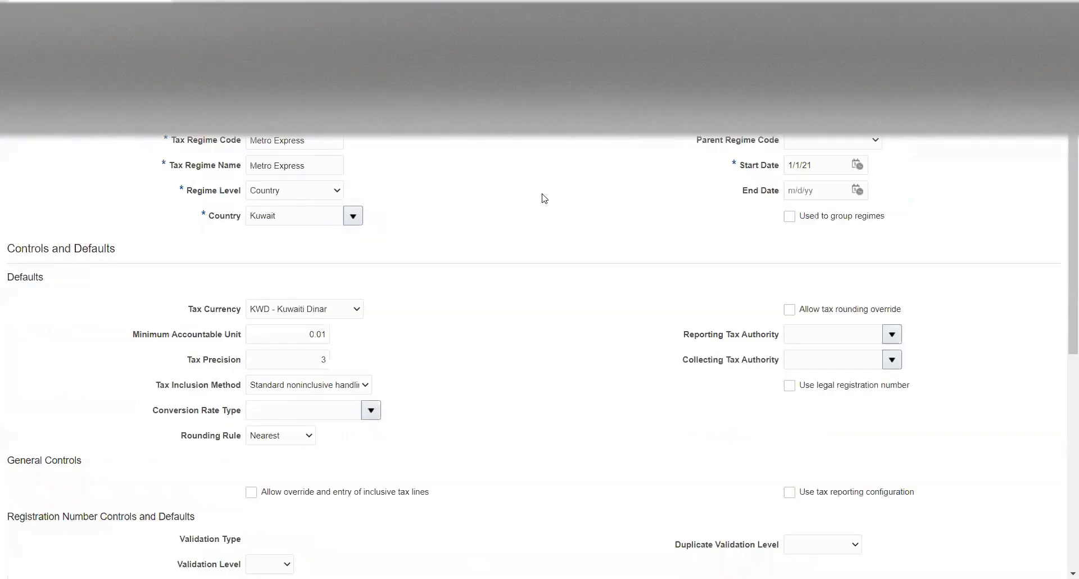
scroll(544, 197, "up", 1)
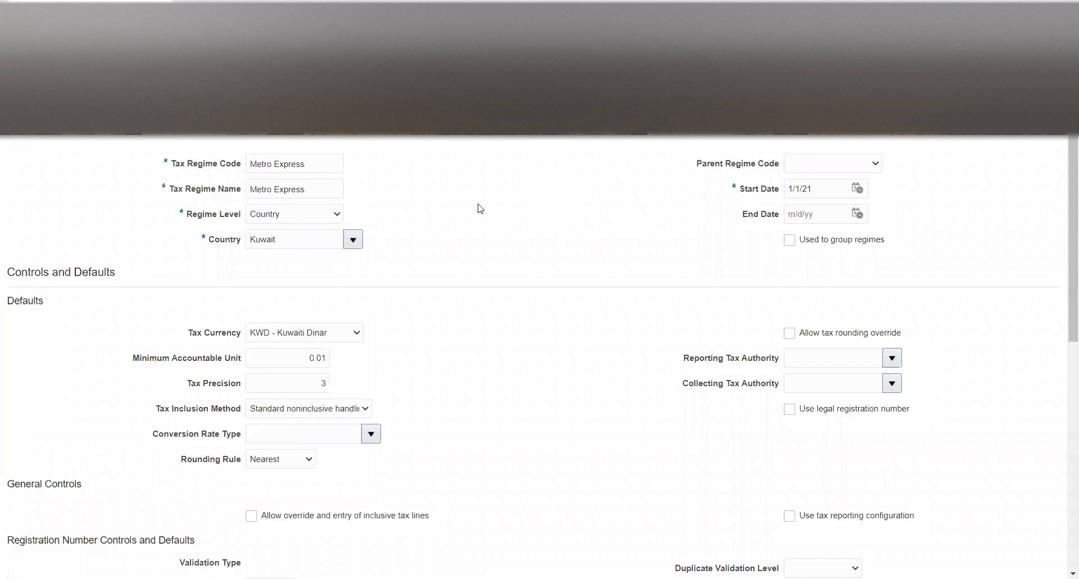
scroll(480, 208, "down", 3)
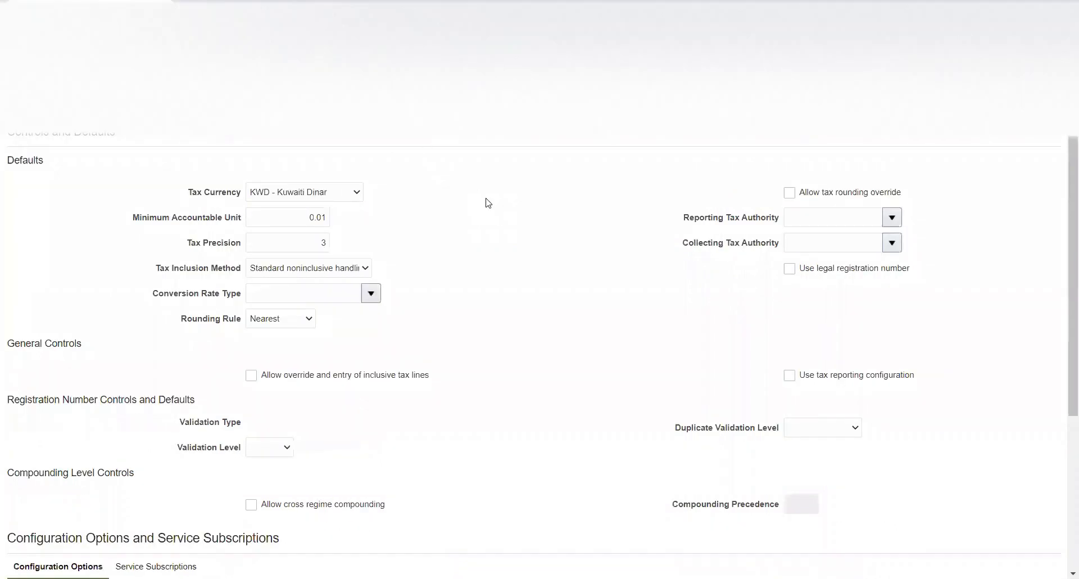
scroll(488, 203, "up", 3)
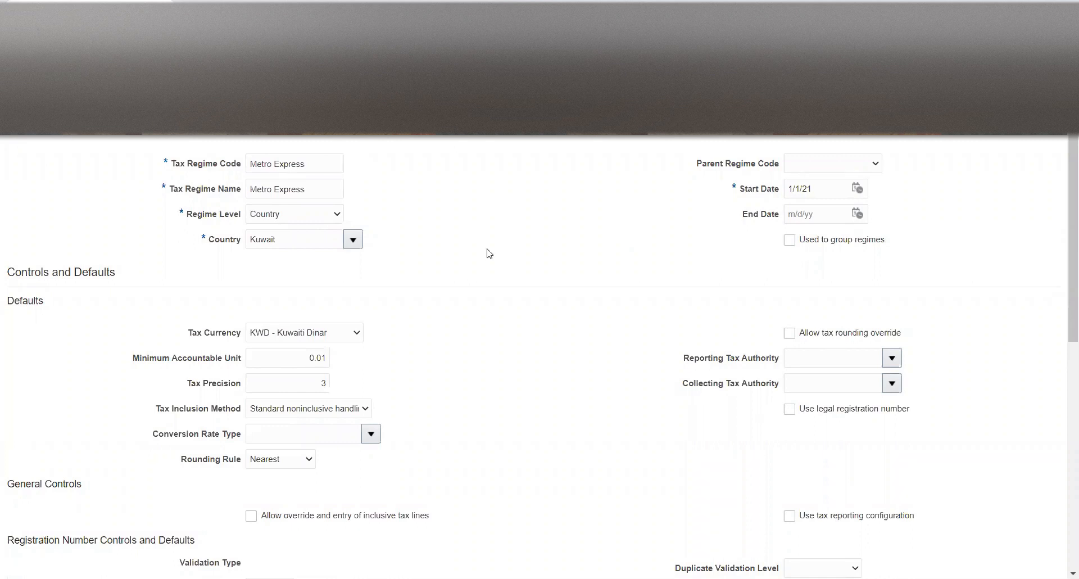
scroll(486, 251, "down", 4)
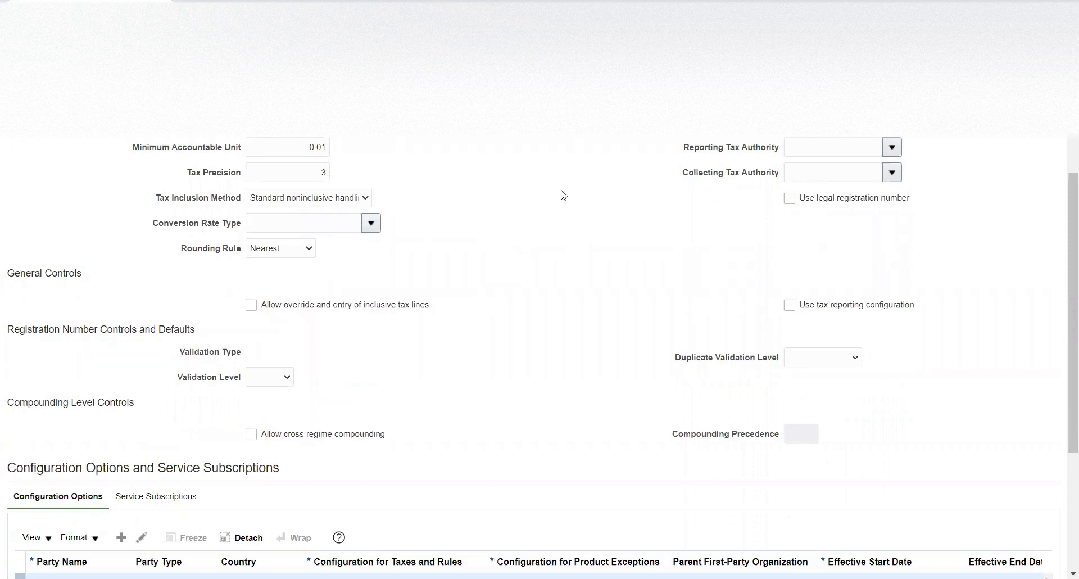
scroll(563, 195, "up", 4)
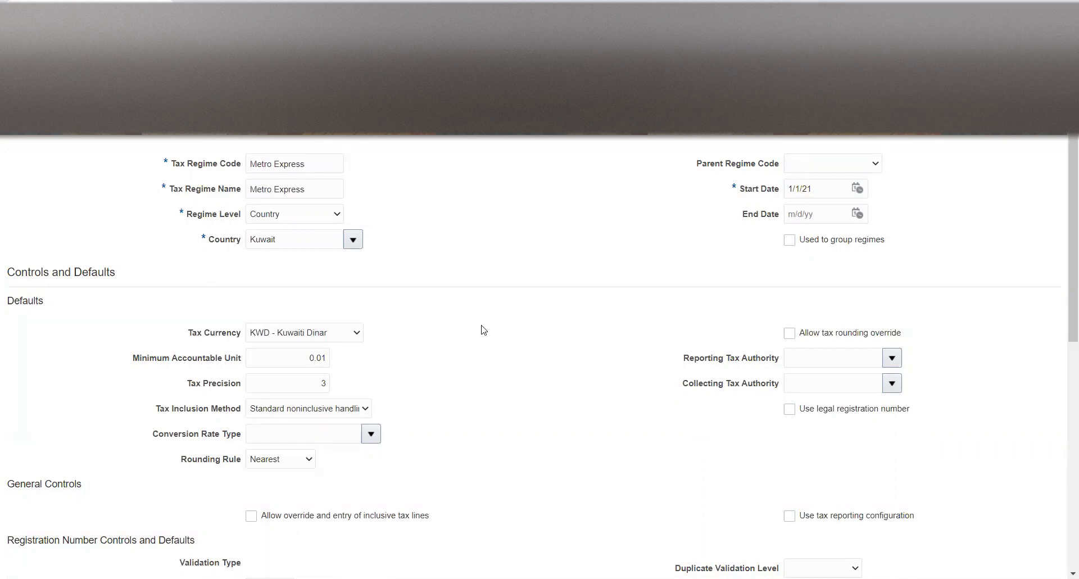
scroll(483, 330, "down", 1)
scroll(484, 330, "down", 1)
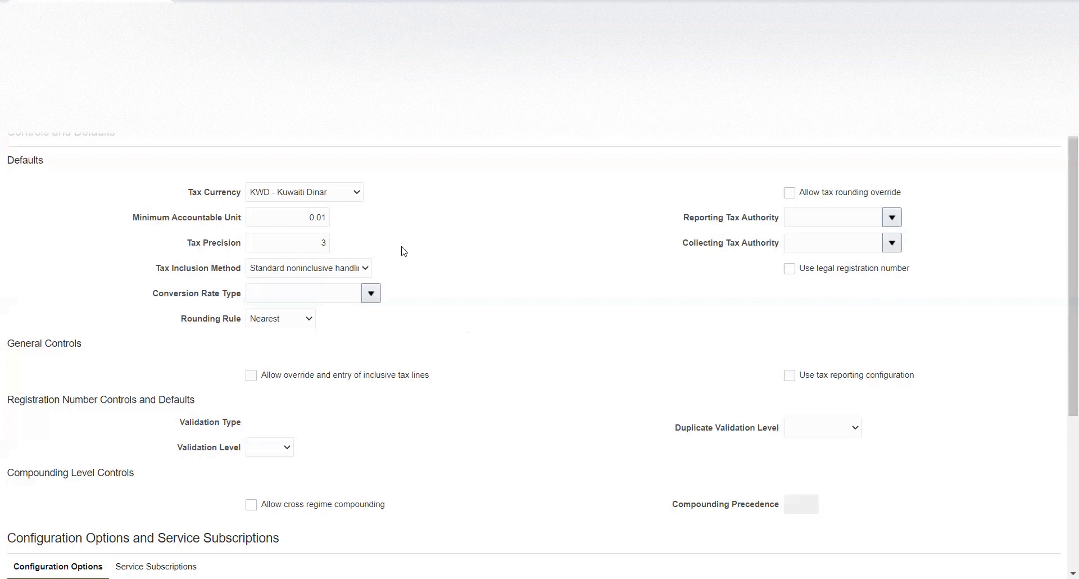
- Examine the available tax inclusion methods and keep Standard noninclusive handling
scroll(447, 269, "down", 2)
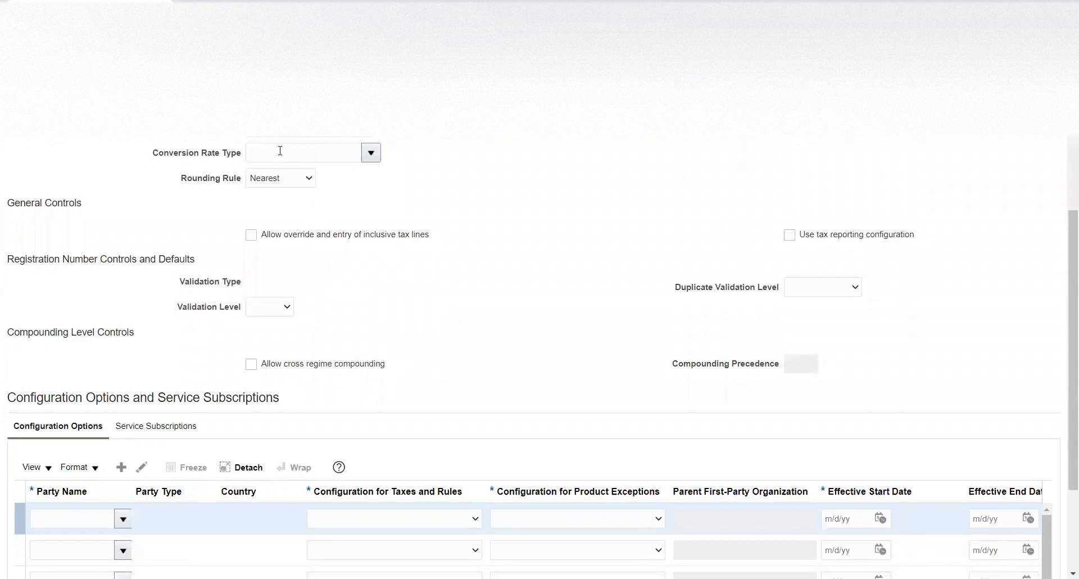
left_click(288, 135)
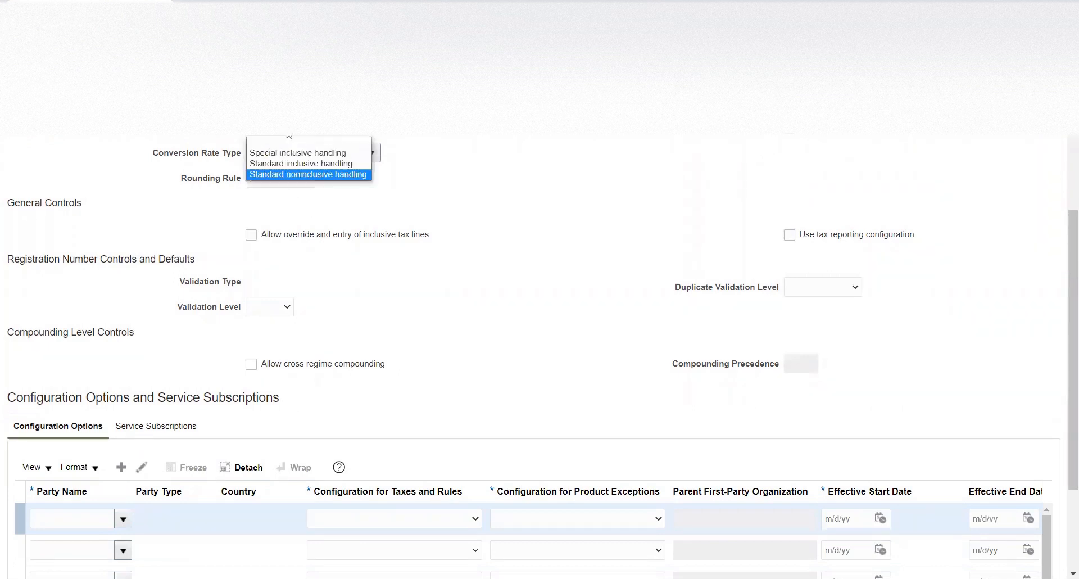
left_click(471, 150)
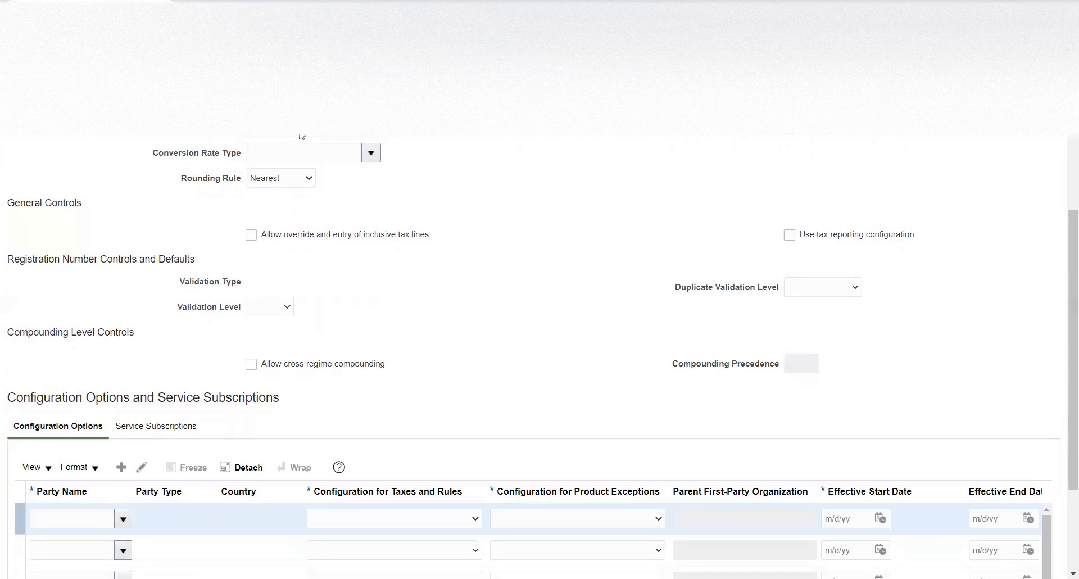
- Set the tax regime's default conversion rate type to Corporate
left_click(367, 160)
left_click(436, 141)
left_click(371, 154)
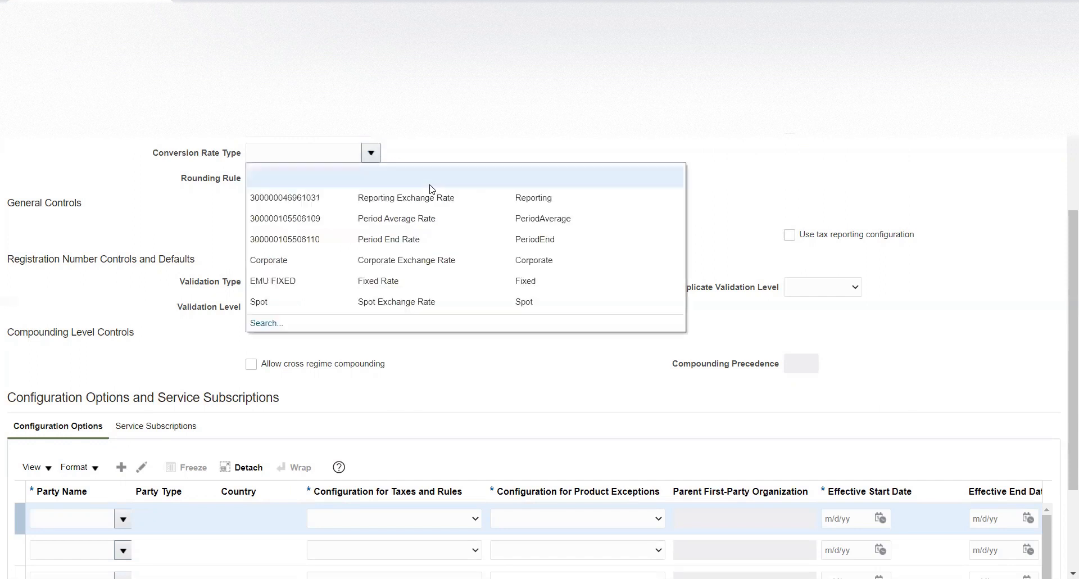
left_click(280, 262)
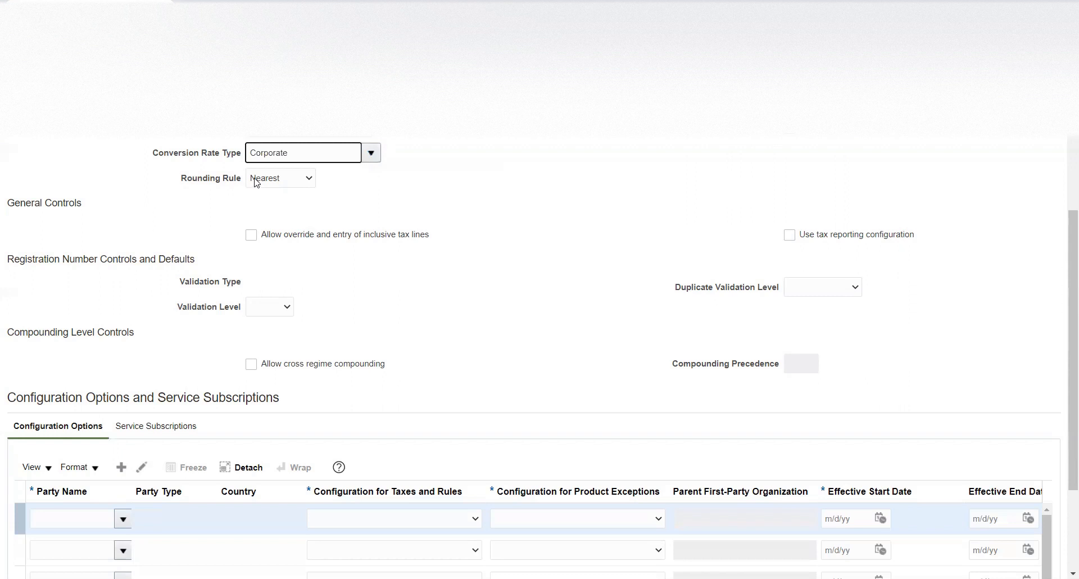
left_click(465, 167)
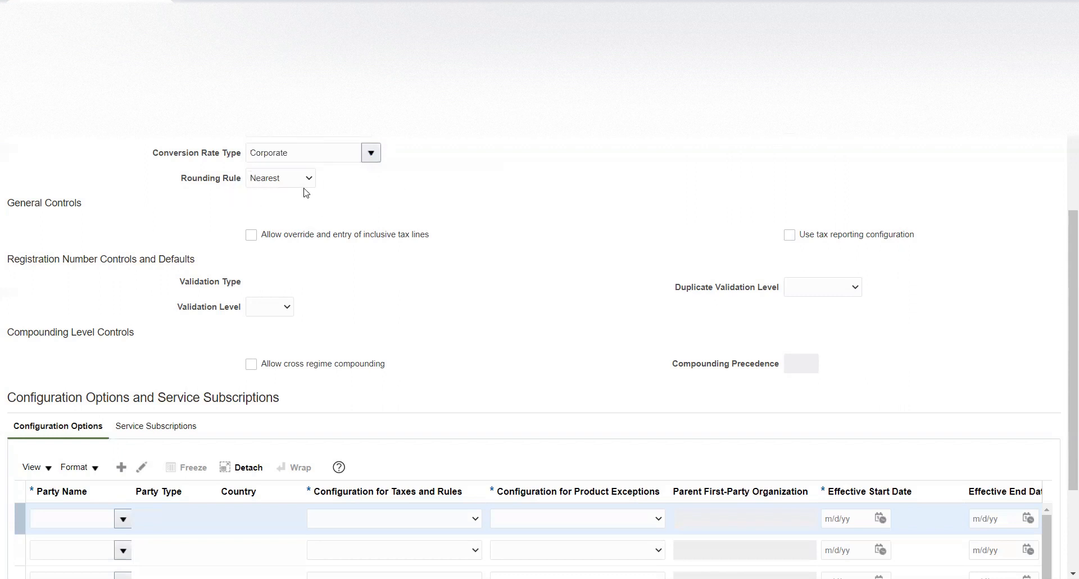
scroll(555, 172, "up", 3)
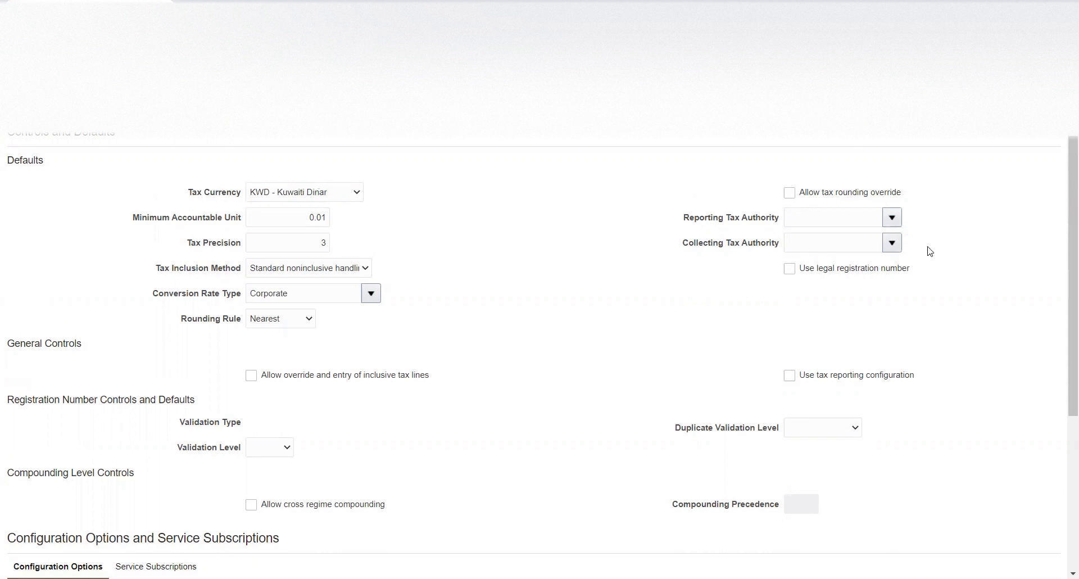
- Check the available reporting tax authorities and leave the regime's Reporting Tax Authority field blank
left_click(892, 218)
left_click(845, 216)
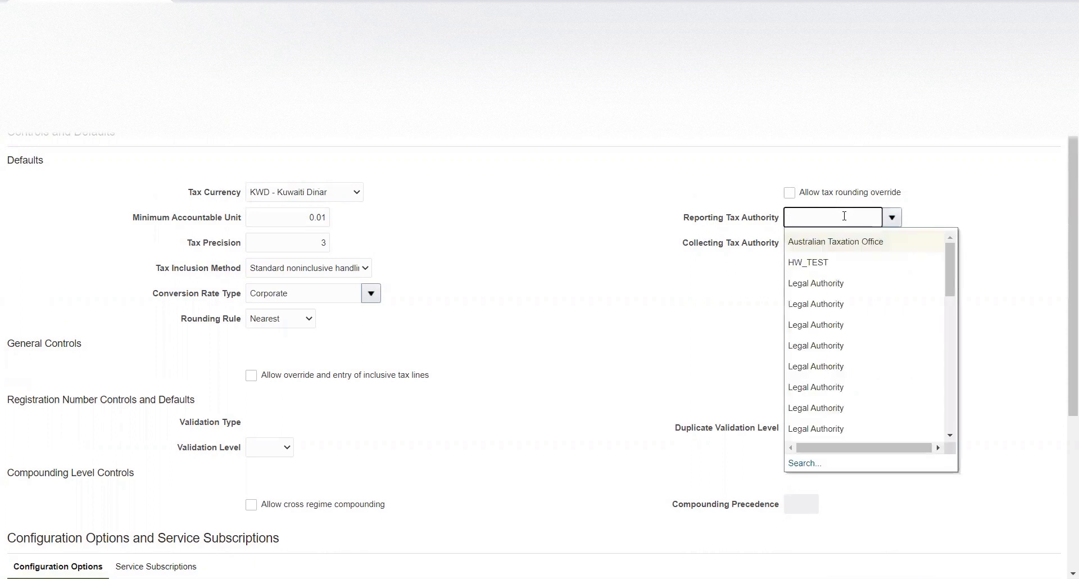
left_click(1023, 205)
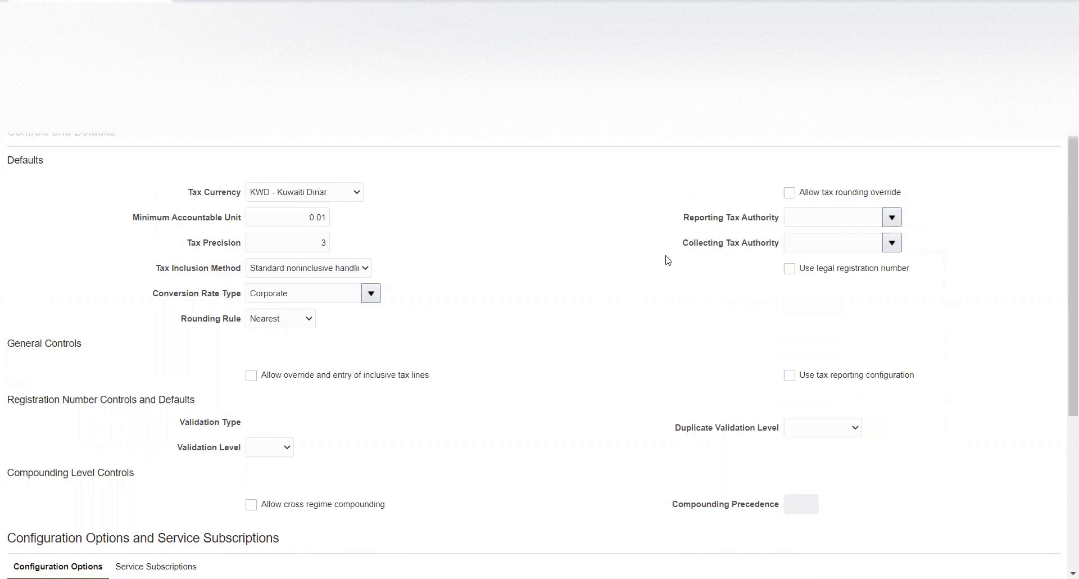
scroll(544, 253, "down", 4)
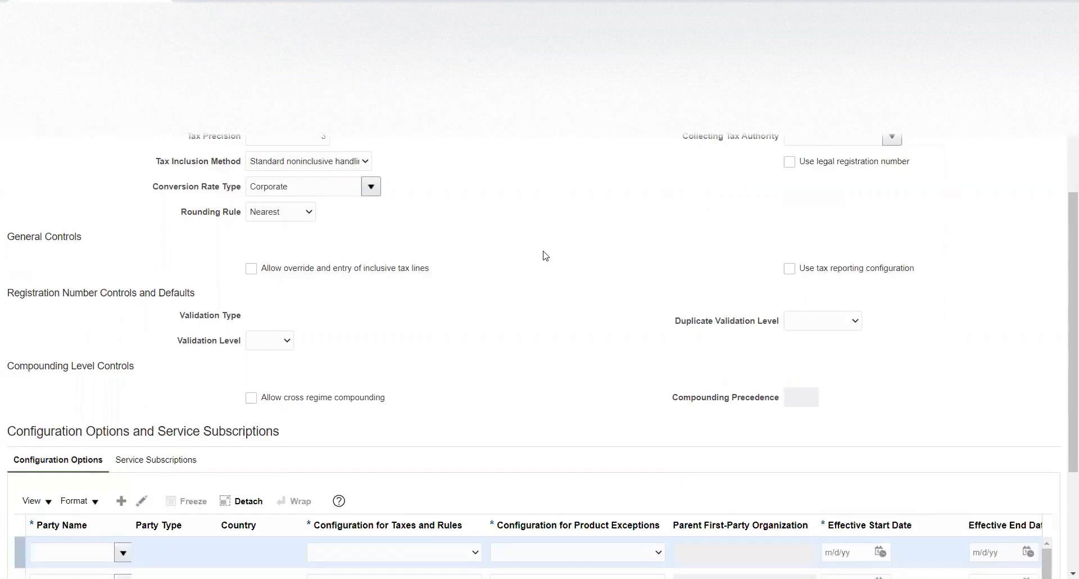
scroll(528, 257, "up", 4)
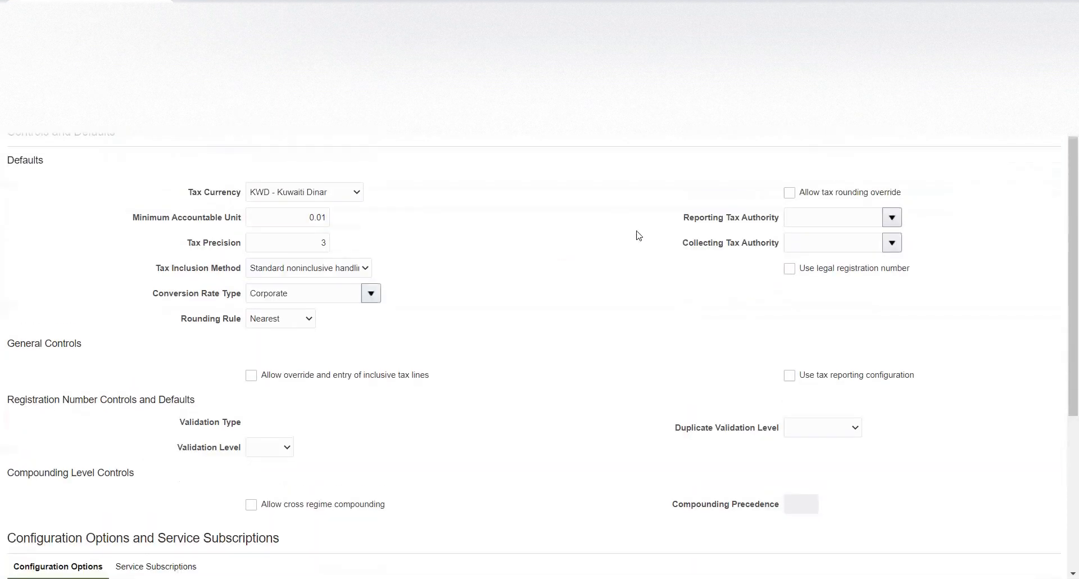
left_click_drag(684, 218, 781, 221)
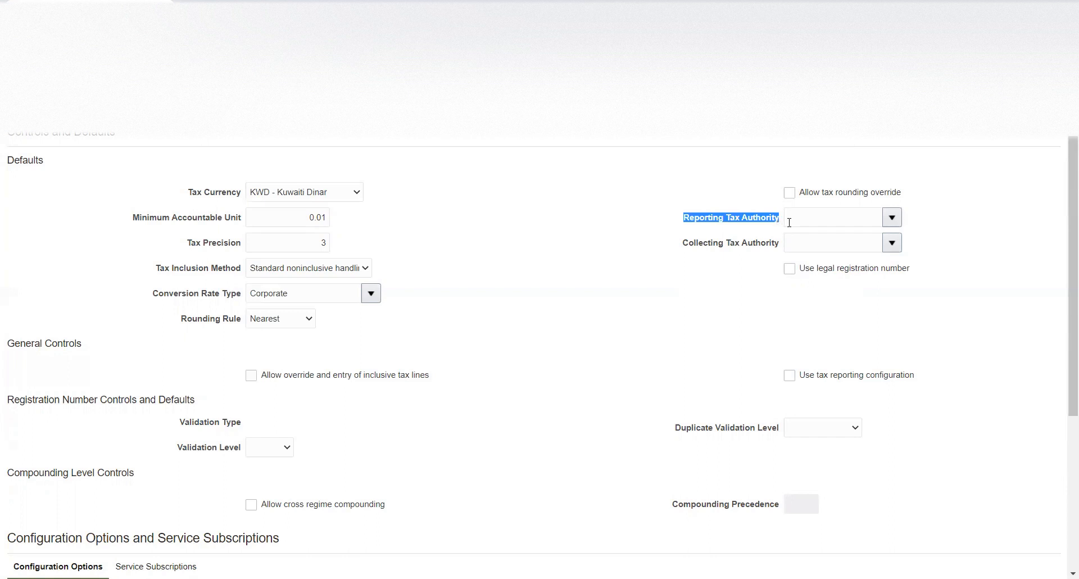
left_click(677, 253)
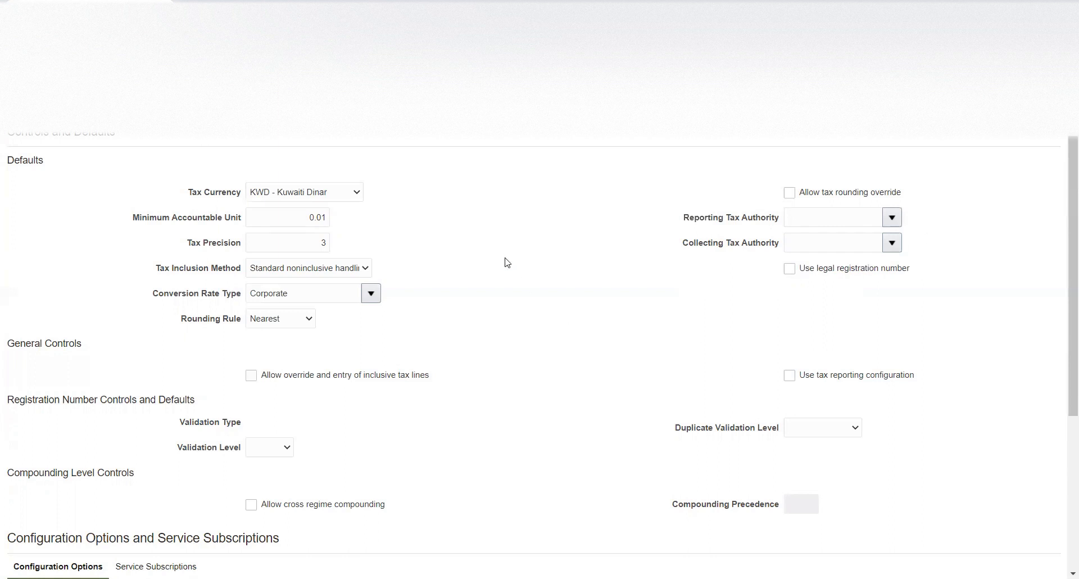
- Assign Metro Express Mauritius Business Unit as the party in the first configuration options row
scroll(507, 262, "down", 4)
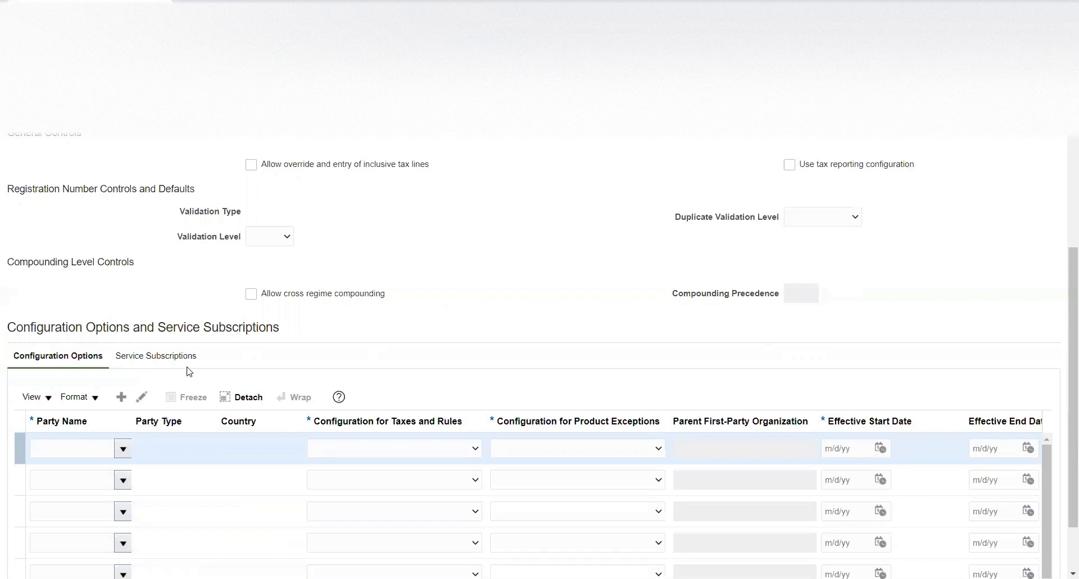
scroll(174, 384, "down", 1)
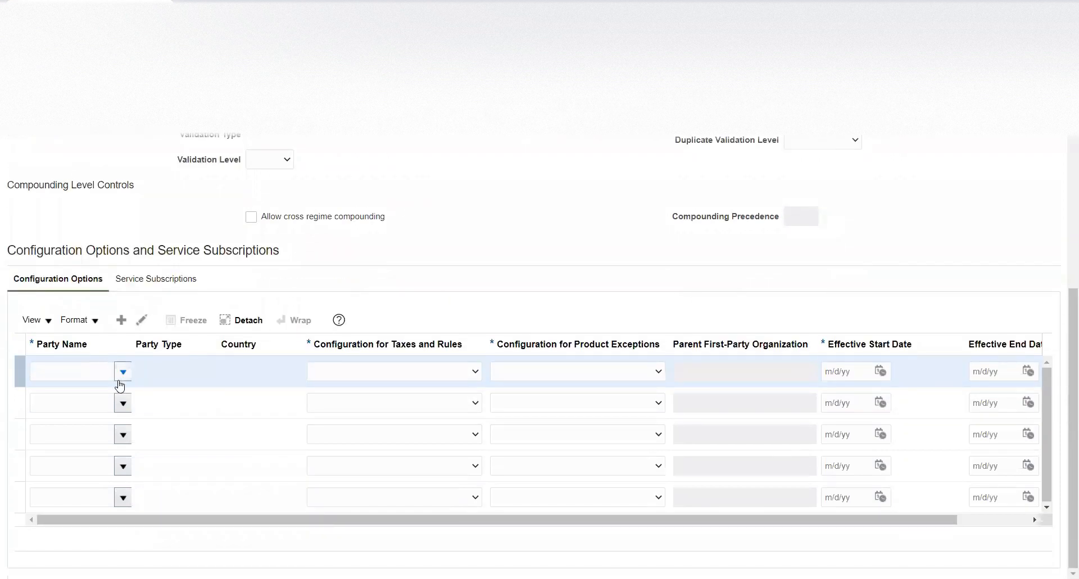
left_click(148, 402)
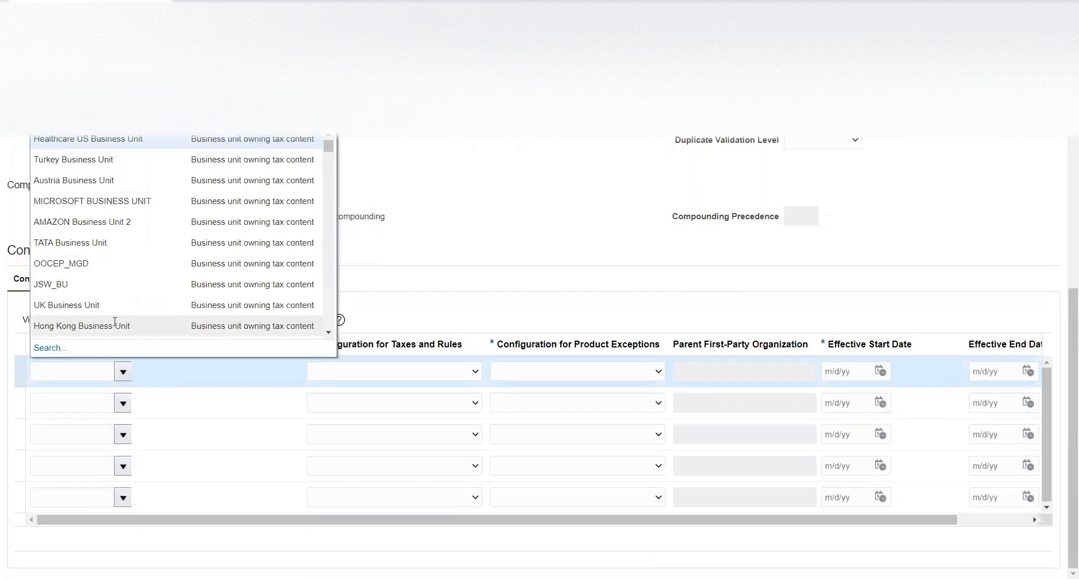
left_click(71, 370)
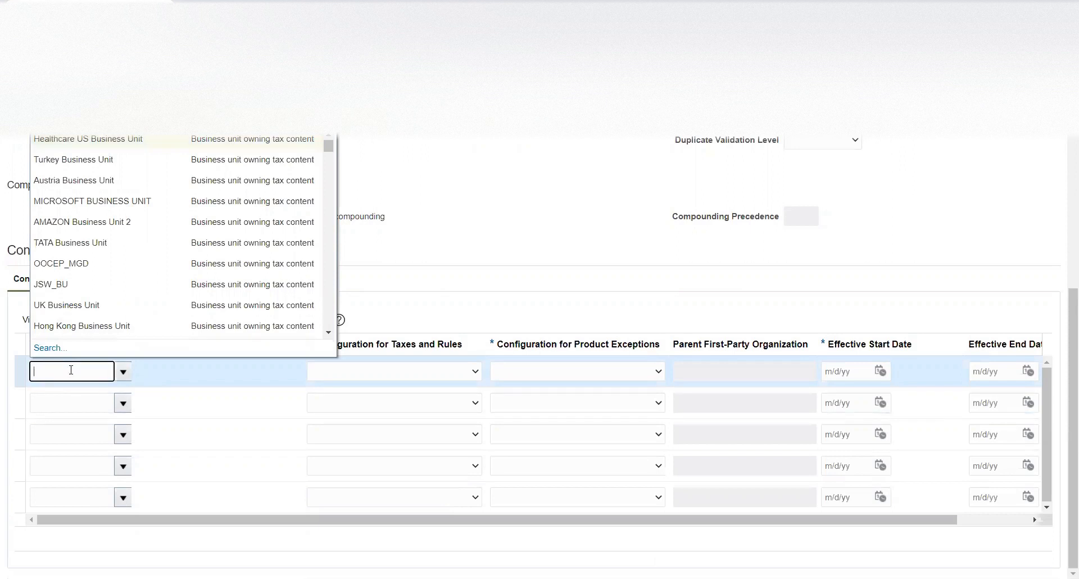
type("Metr")
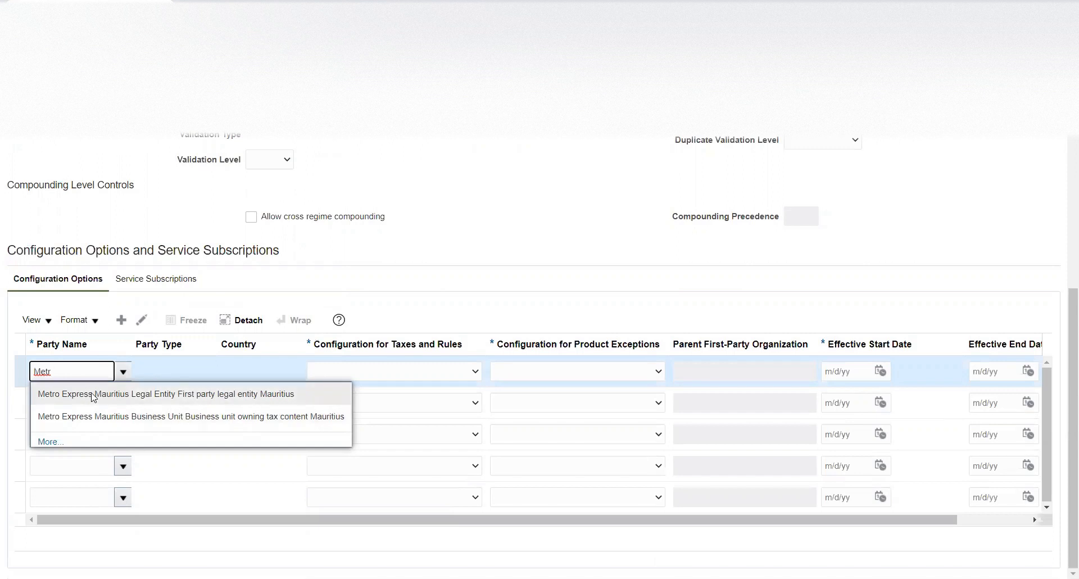
left_click(96, 415)
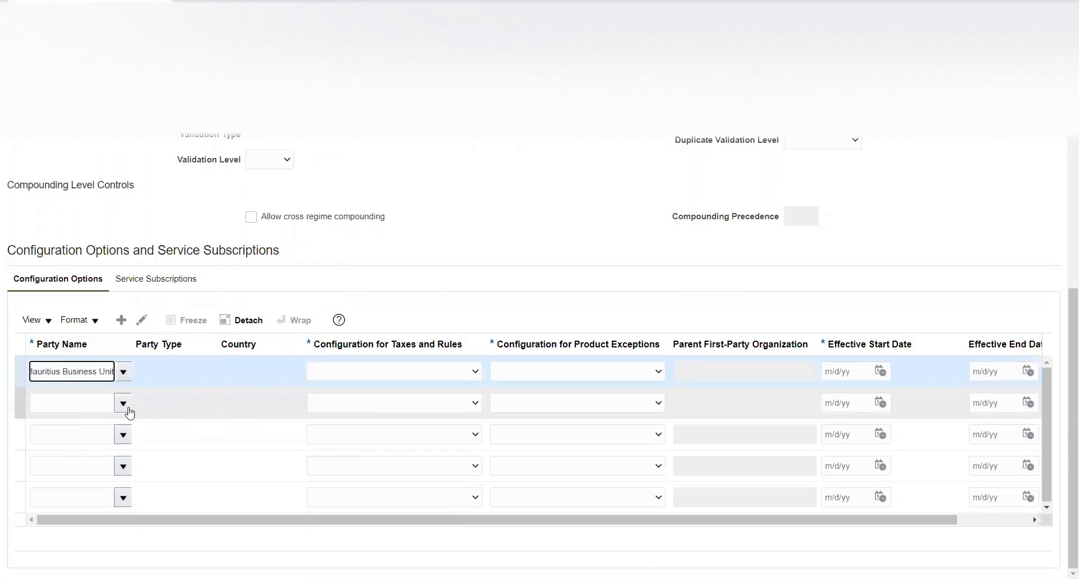
- Set the party's taxes and rules to Common configuration with party overrides, keeping Common configuration for product exceptions
left_click(458, 371)
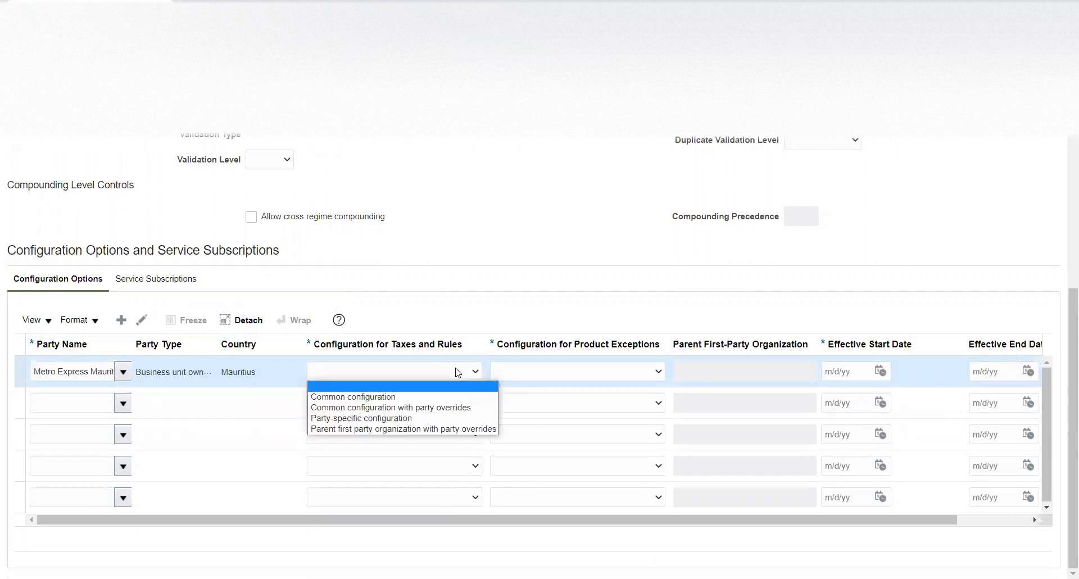
left_click(415, 411)
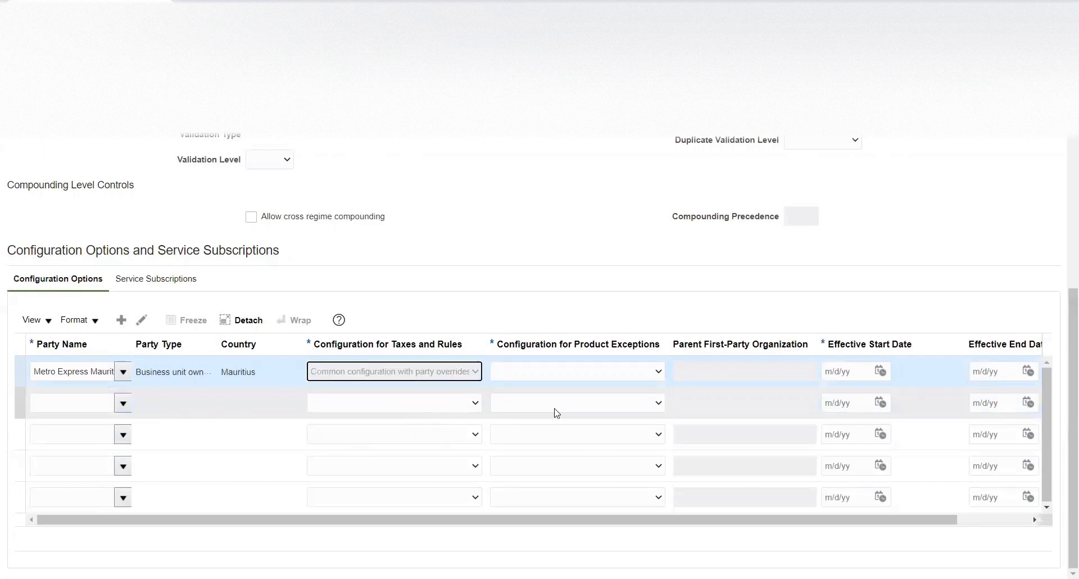
left_click(648, 374)
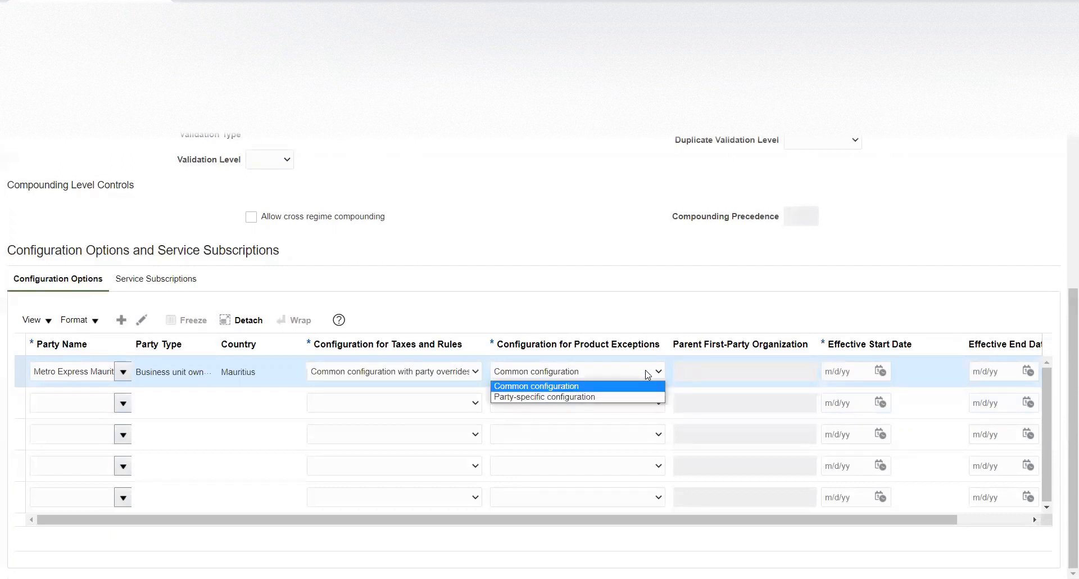
left_click(594, 313)
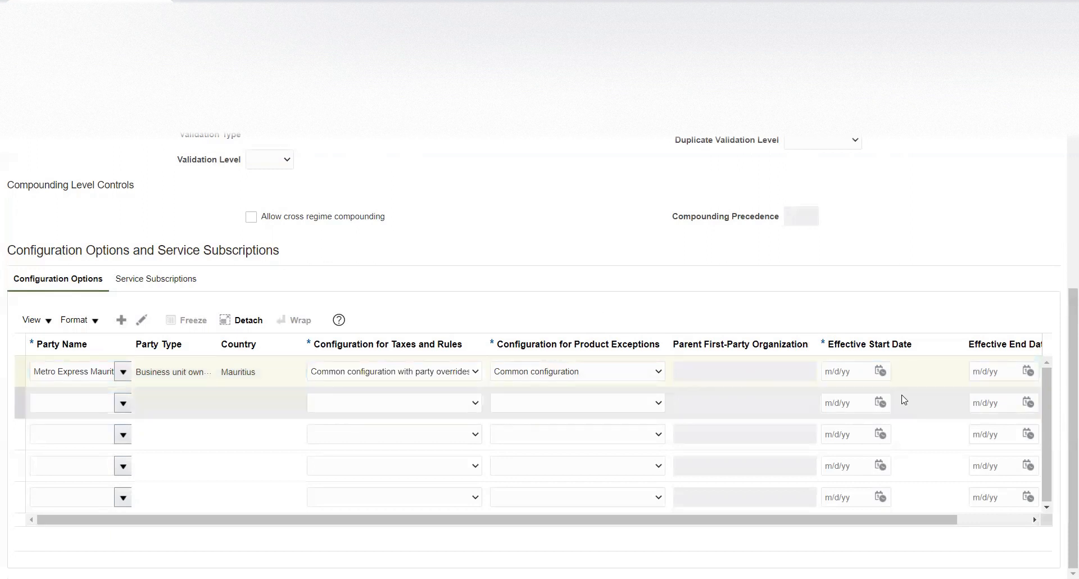
- Set the effective start date of the Metro Express Mauritius Business Unit row to 1/1/21
left_click(880, 371)
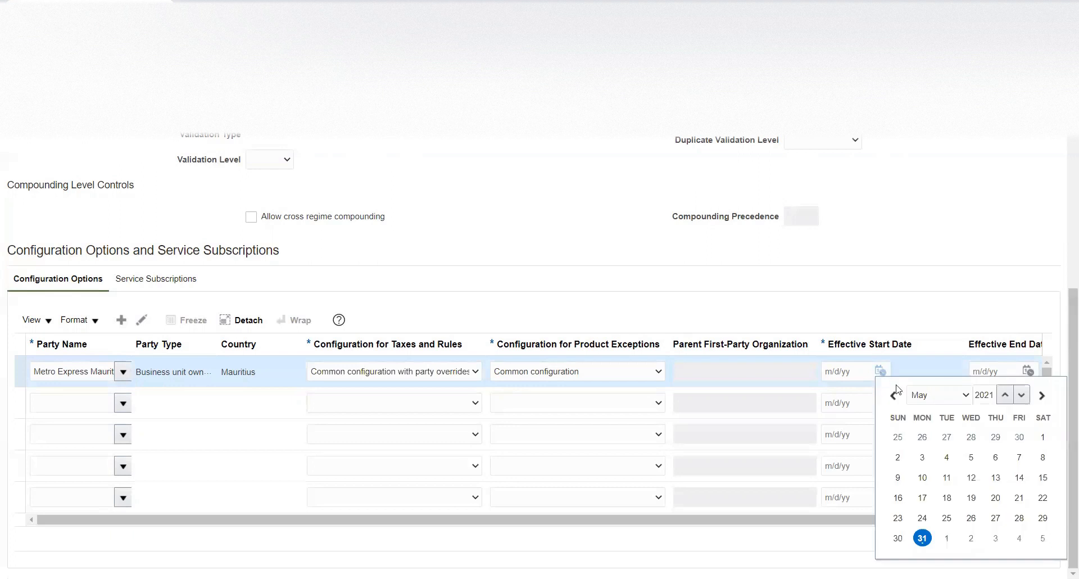
left_click(925, 396)
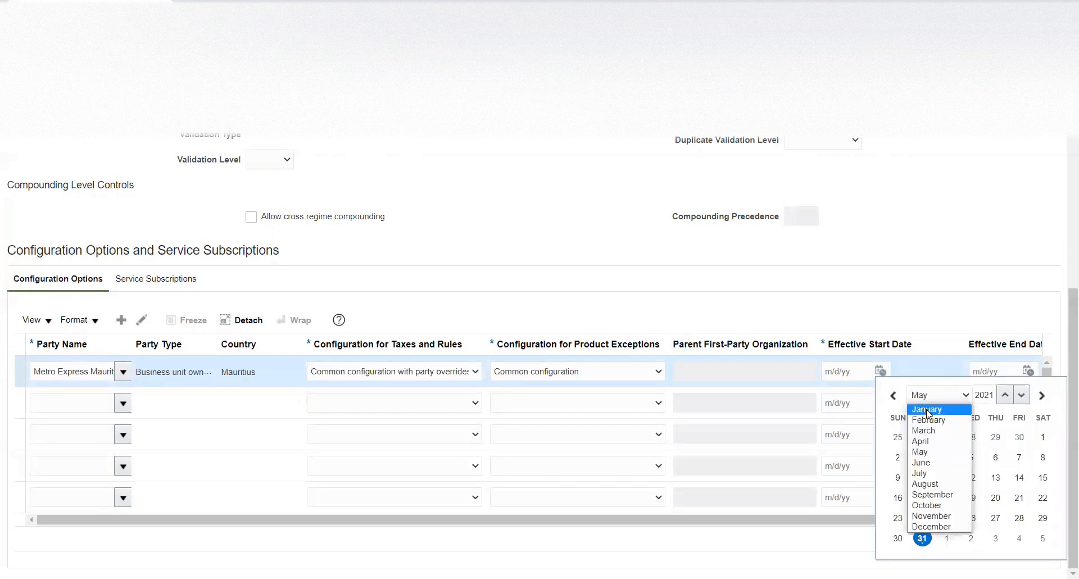
left_click(927, 410)
left_click(1019, 437)
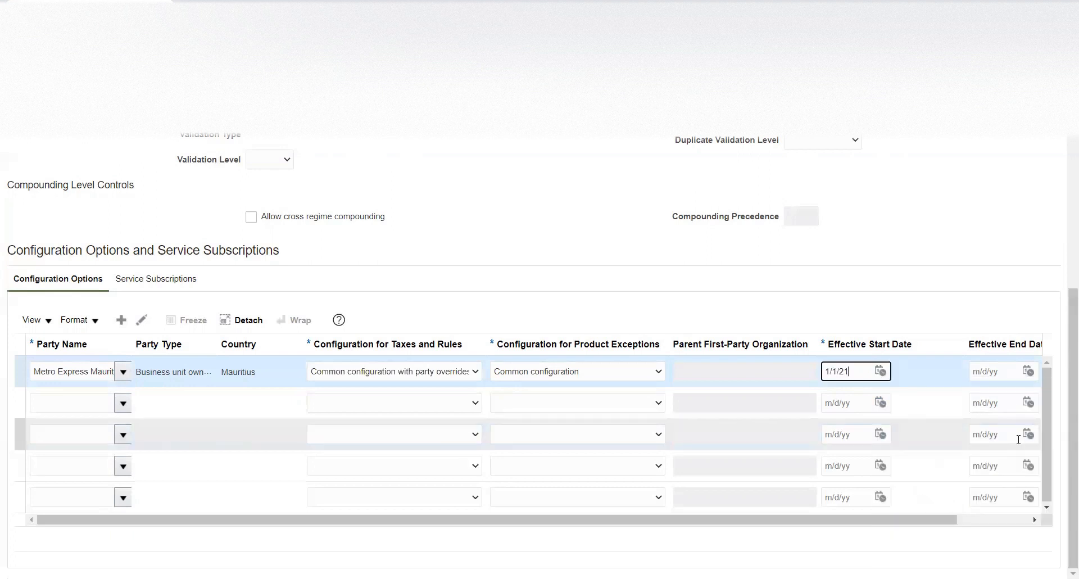
left_click(954, 282)
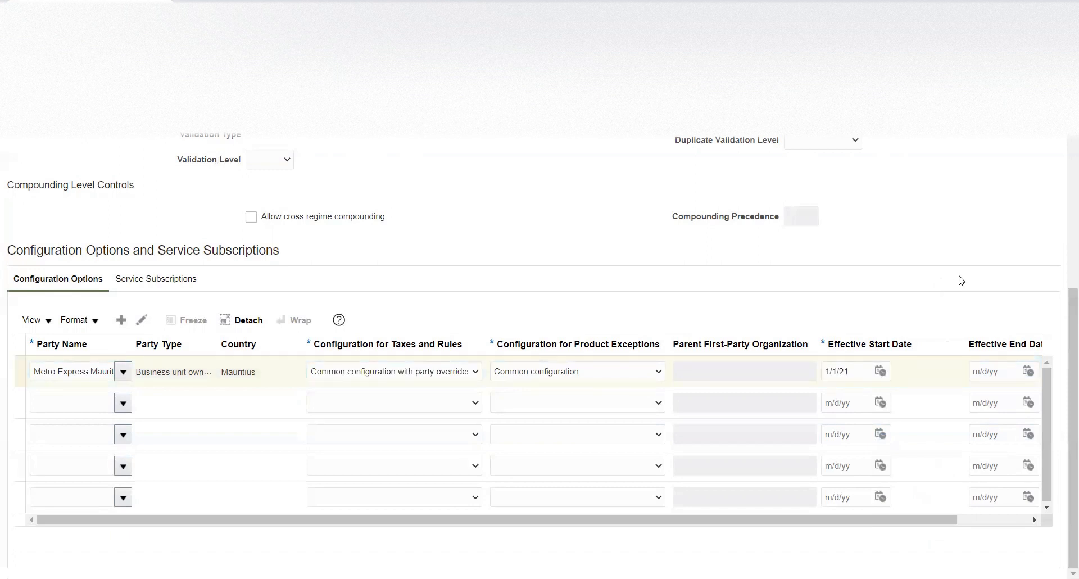
scroll(997, 271, "up", 1)
scroll(996, 272, "up", 2)
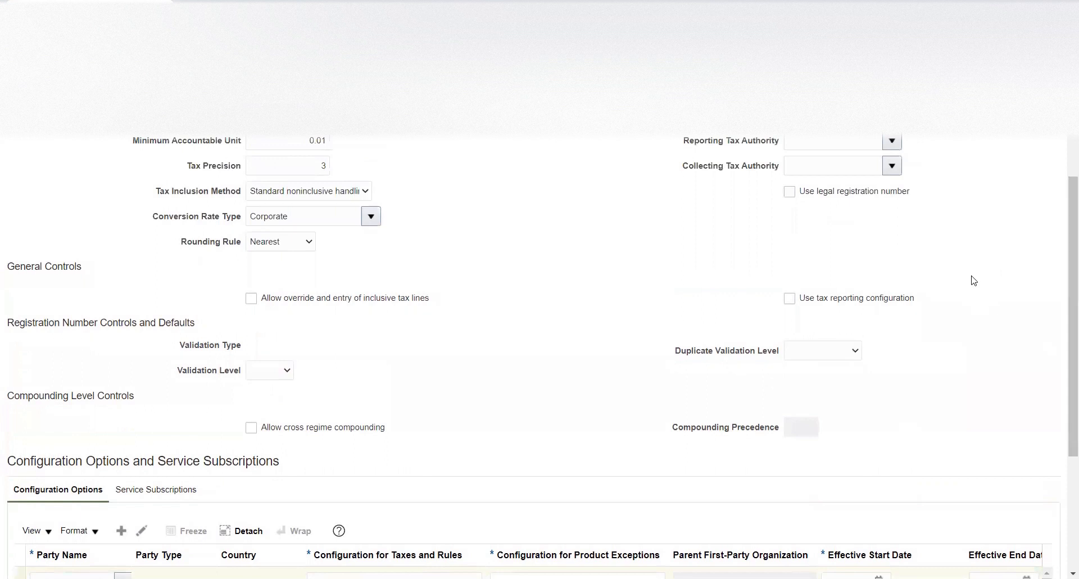
scroll(973, 275, "up", 3)
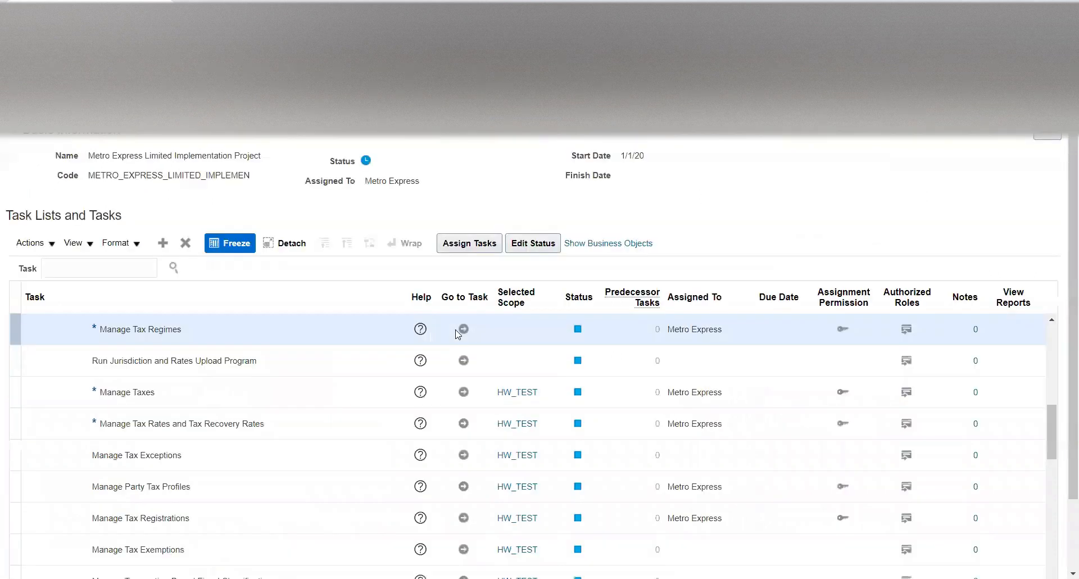
- Find the project task matching "Manage legal auth%" and open Manage Legal Authorities under Financials
left_click(75, 269)
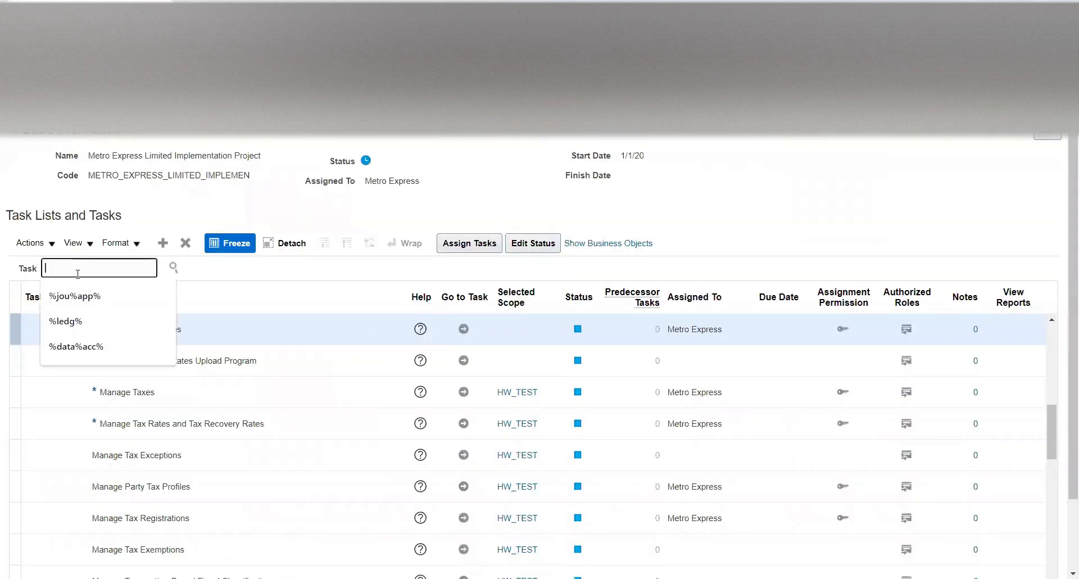
type("Man")
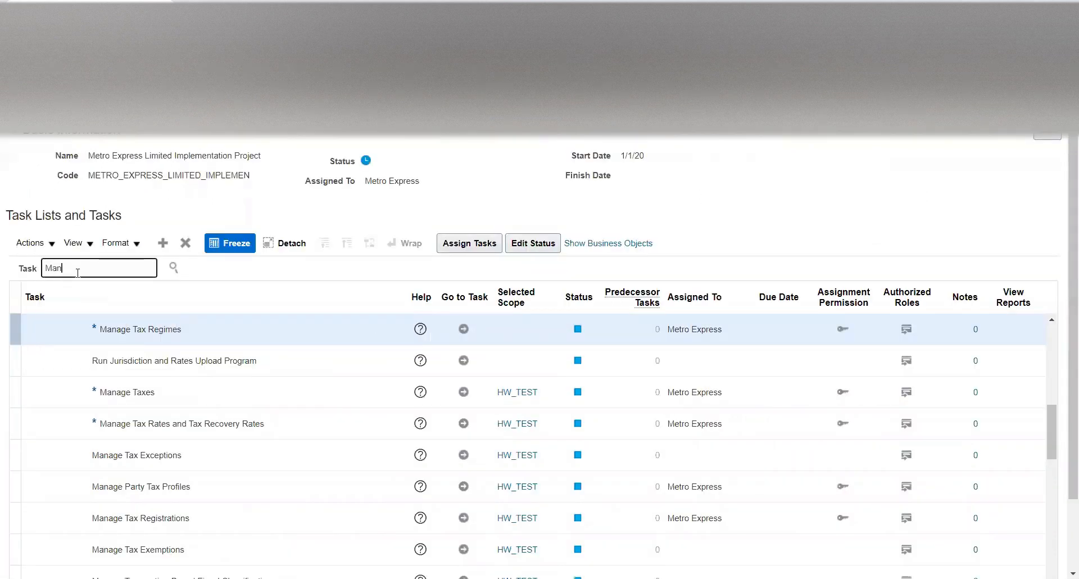
type("age legal auth%")
left_click(174, 267)
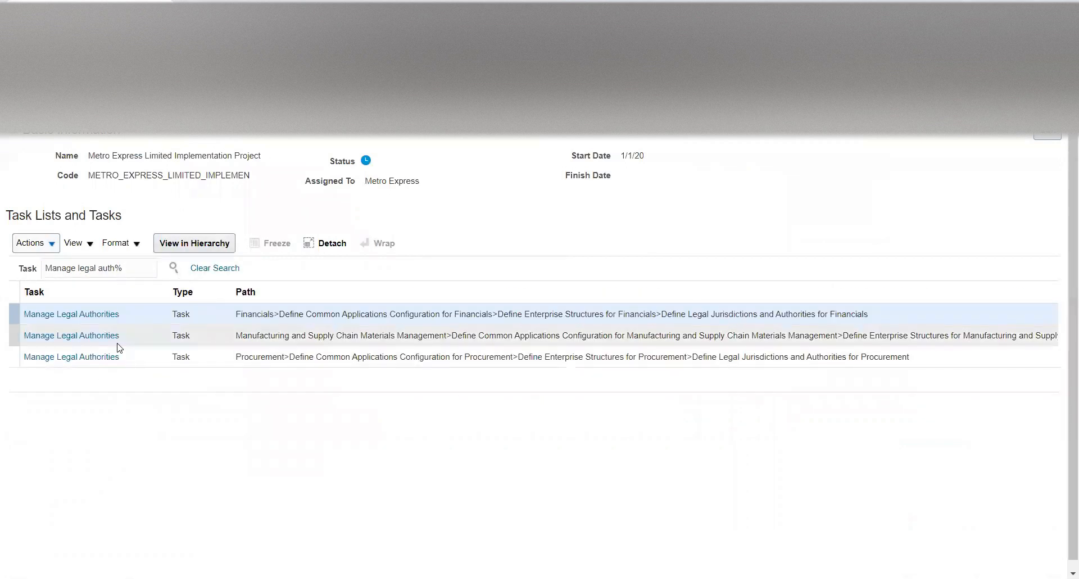
left_click(89, 315)
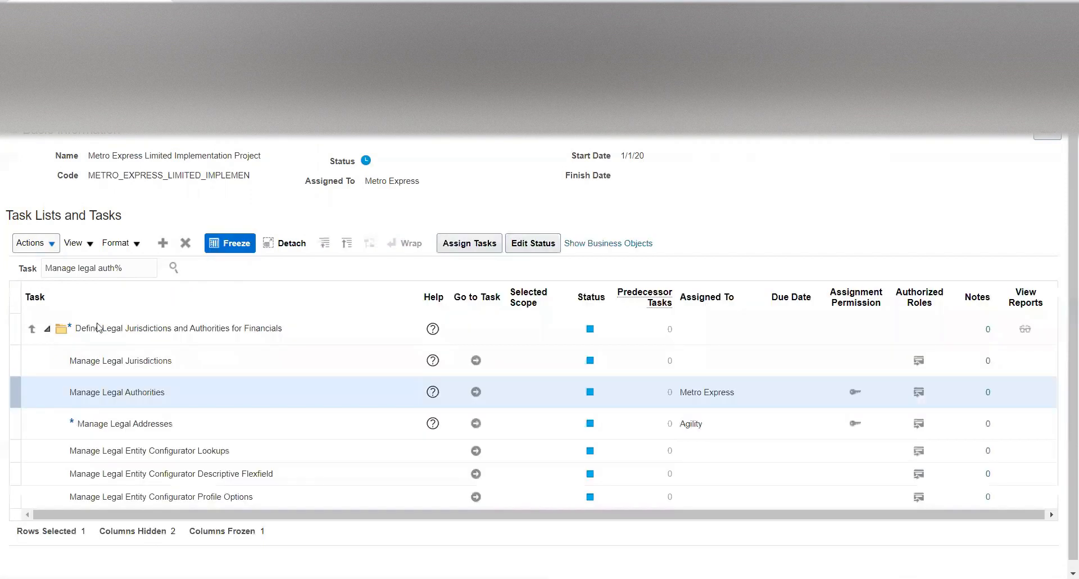
left_click(476, 391)
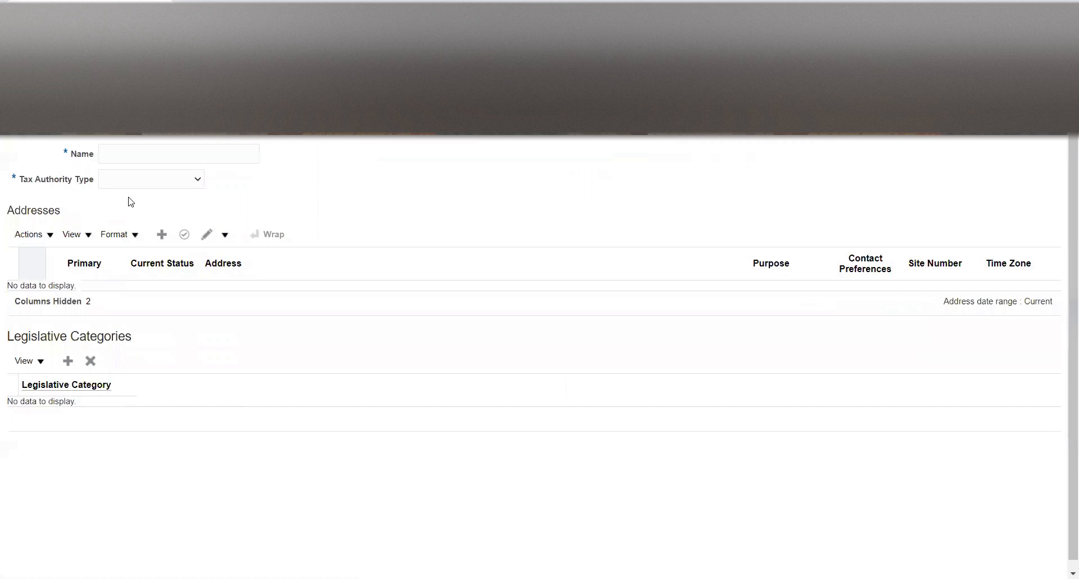
- Name the new legal authority Kuwait Tax Authority and set its tax authority type to Collecting and reporting
left_click(127, 155)
type("Kuwa")
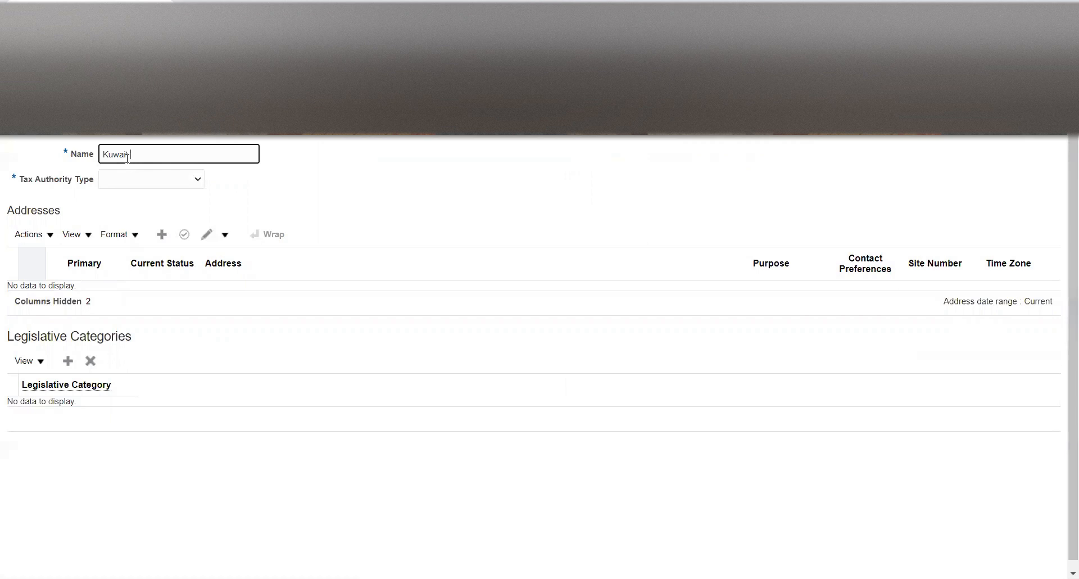
type("it Tax Authority")
key("Tab")
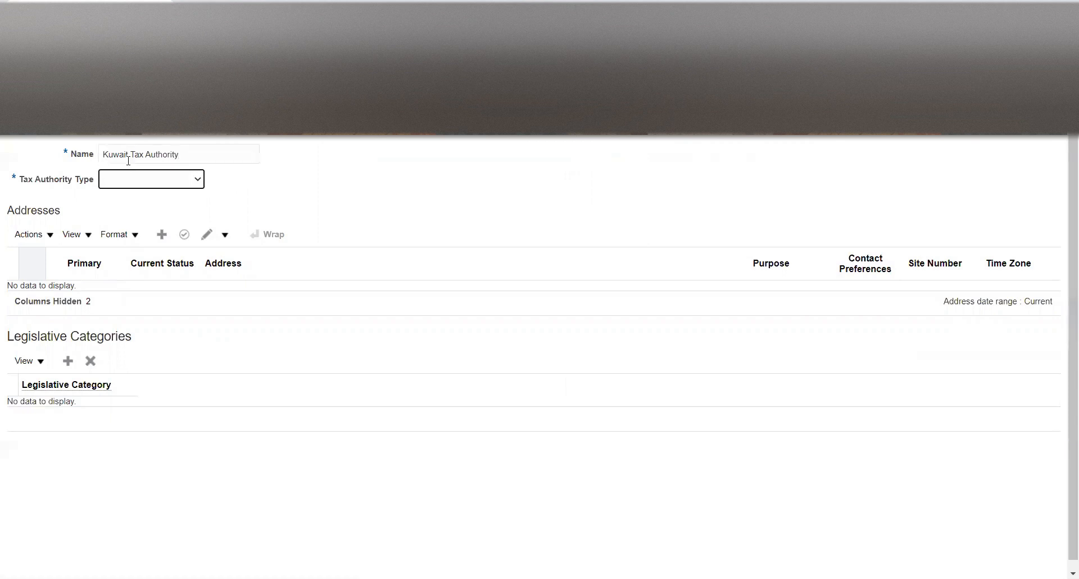
left_click(143, 181)
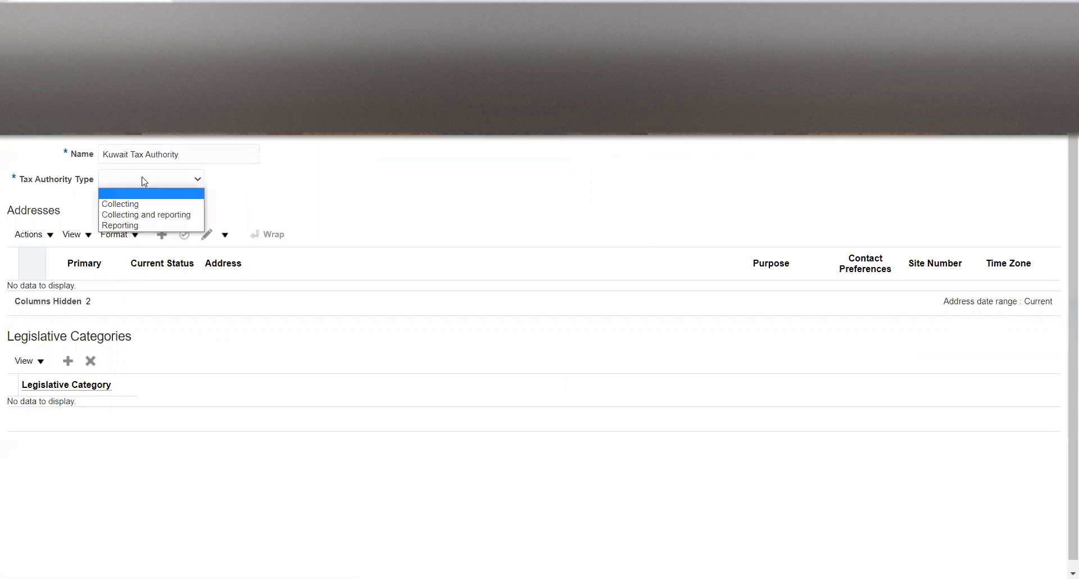
left_click(137, 216)
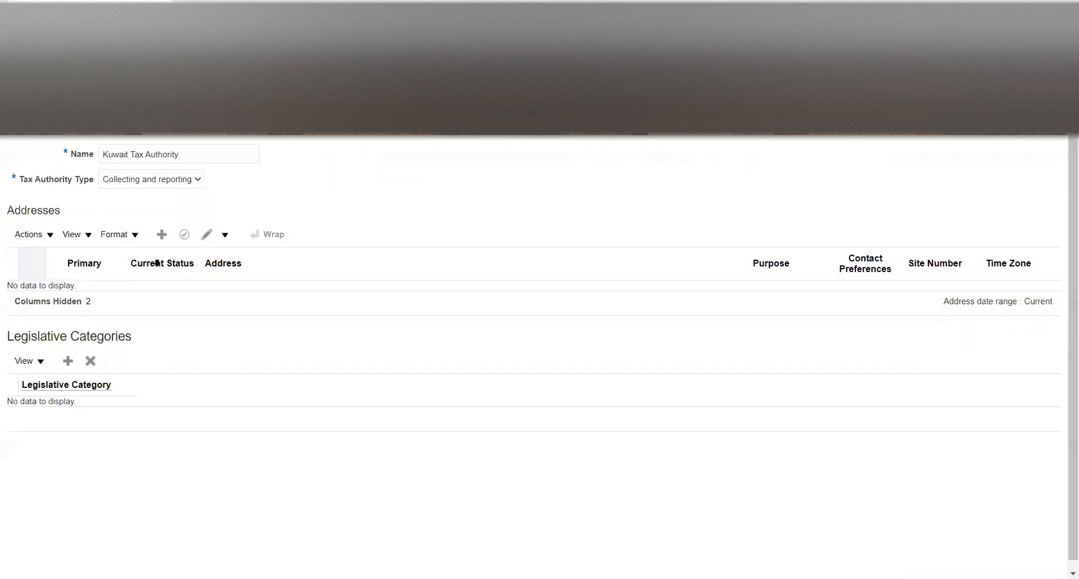
- Start a new address for Kuwait Tax Authority and set its country to Kuwait
left_click(162, 234)
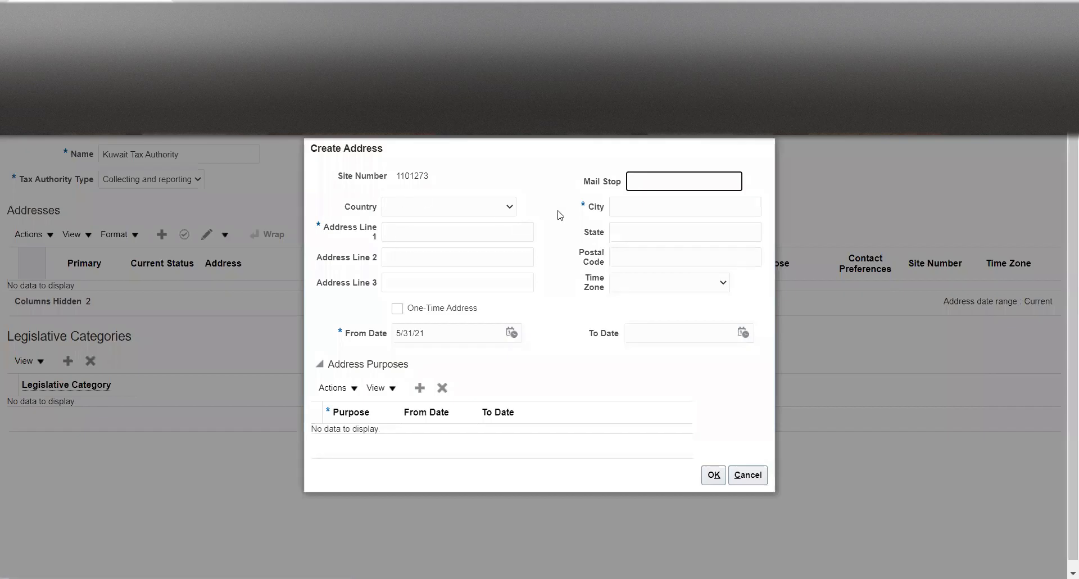
left_click(466, 214)
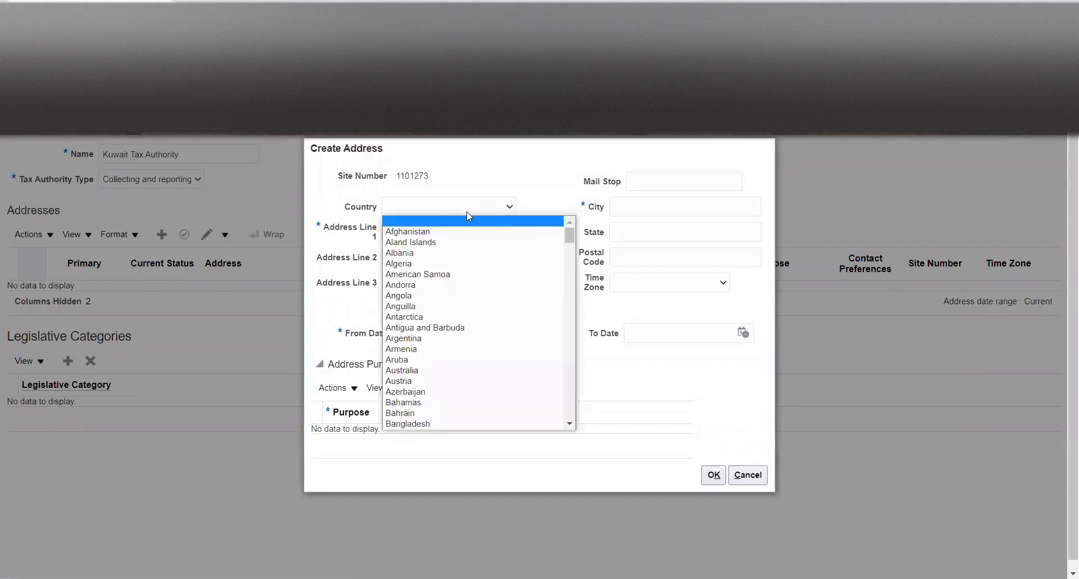
key("k")
key("k")
key("k")
key("k")
key("k")
key("k")
key("k")
key("k")
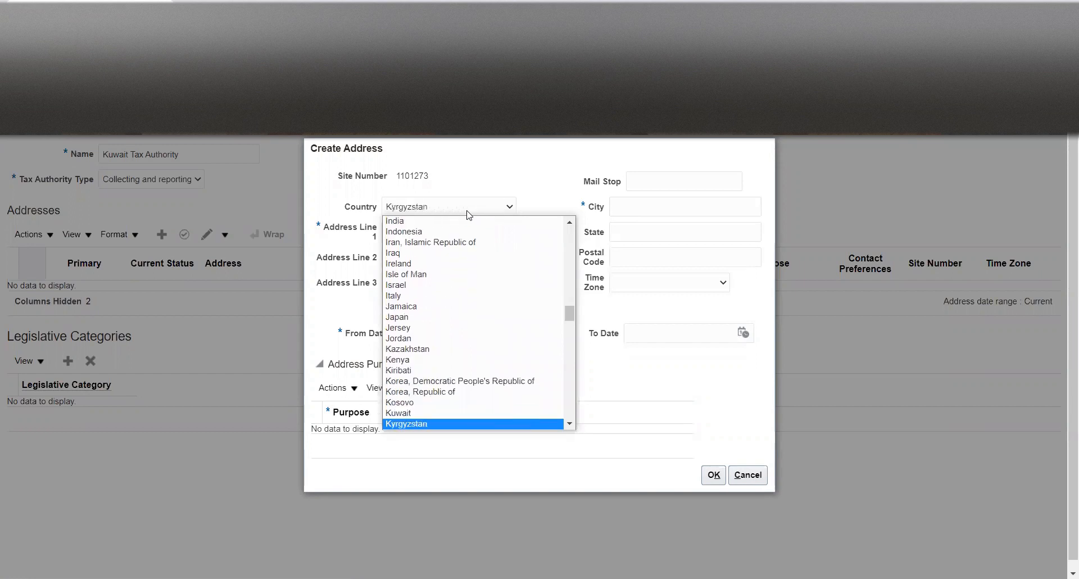
key("Up")
key("Return")
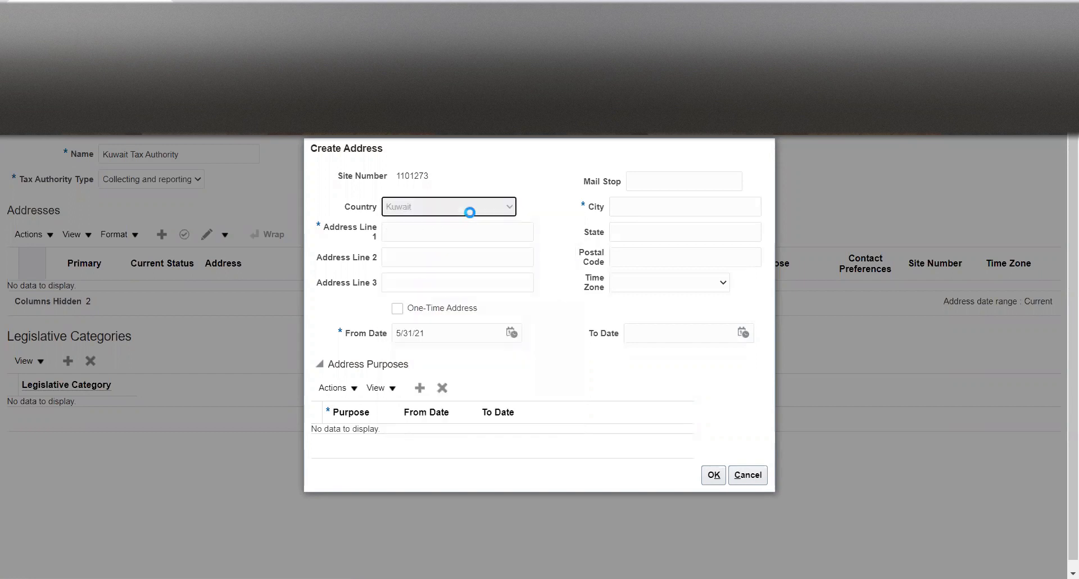
- Fill in the first address line of the new Kuwait Tax Authority address
left_click(469, 228)
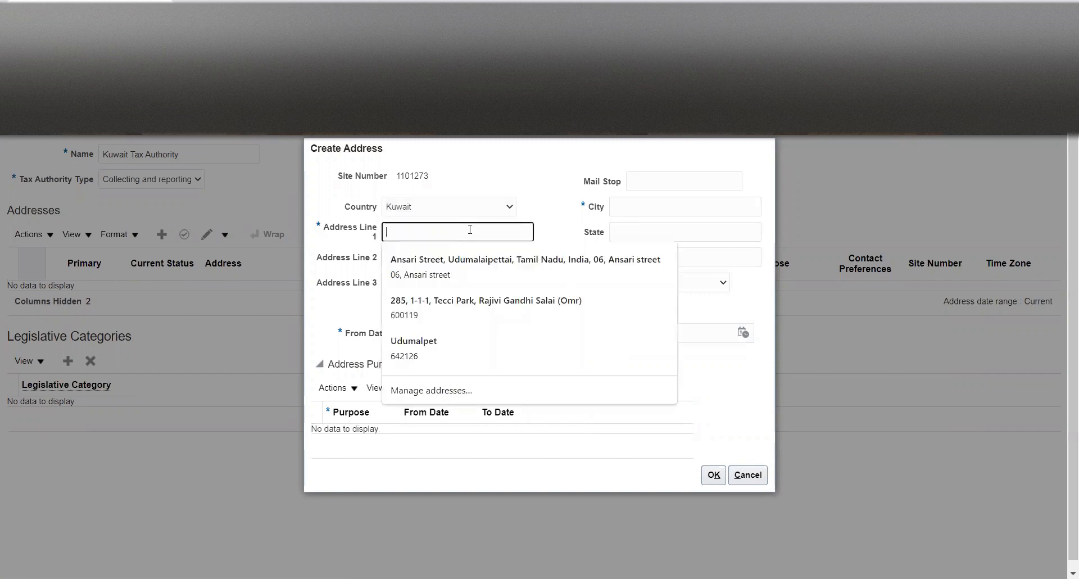
type("12")
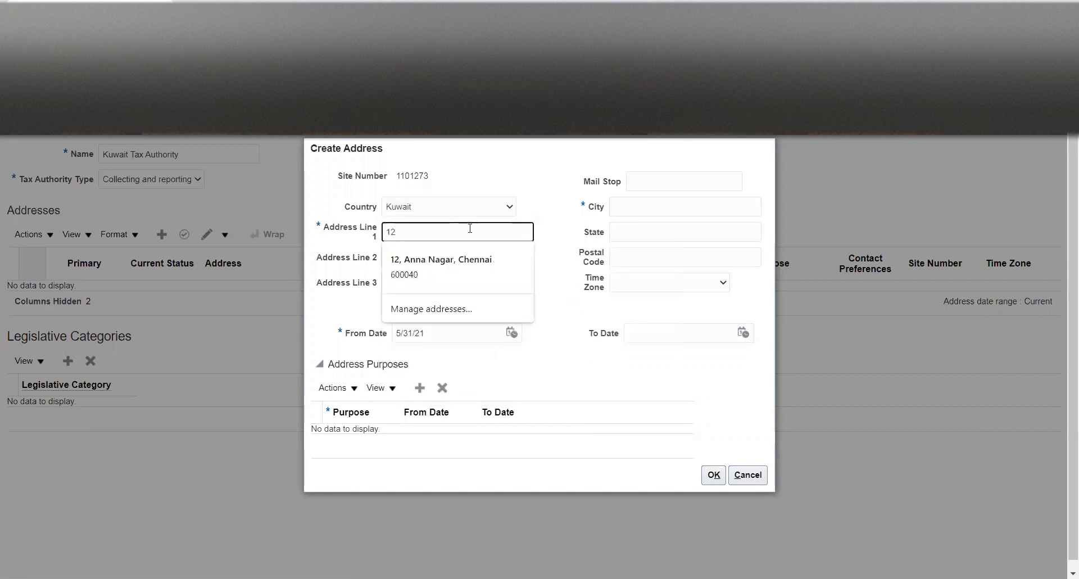
type("2,")
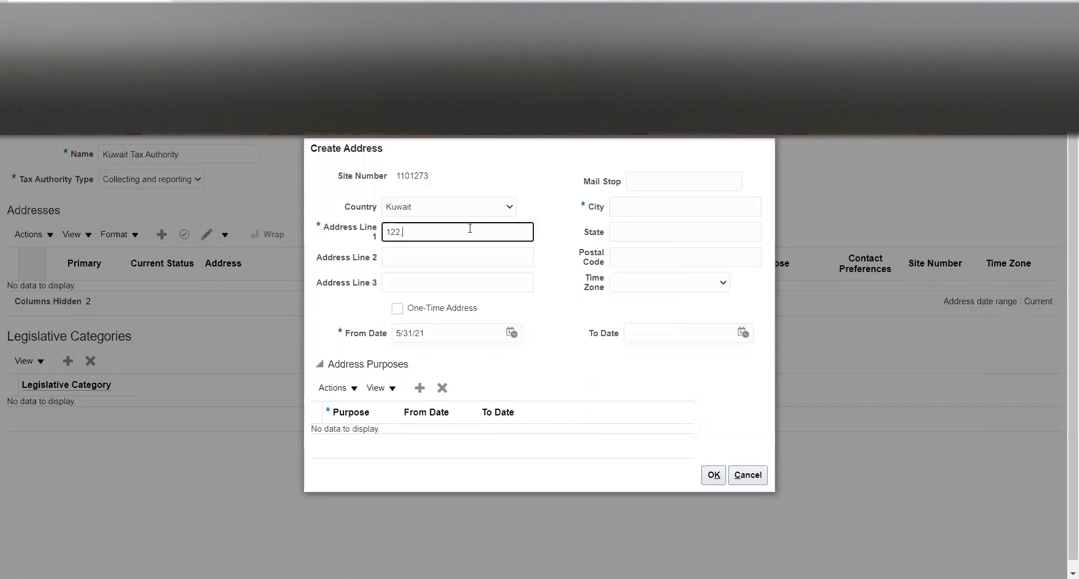
type(" Kuwait")
key("Tab")
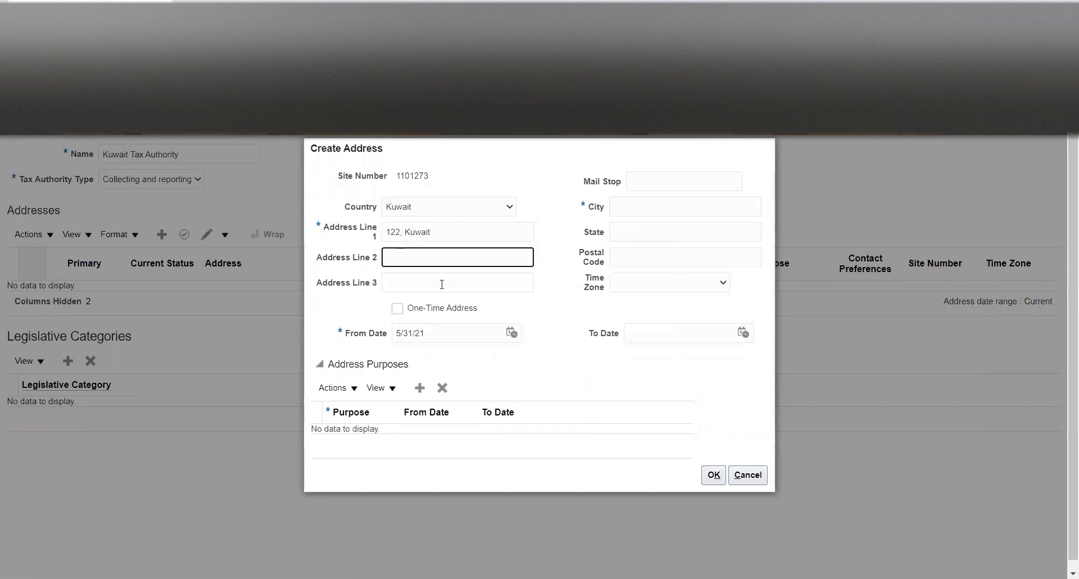
- Set the new address's from date to 1/1/21 and its city to Kuwait
left_click(512, 334)
left_click(548, 358)
left_click(553, 370)
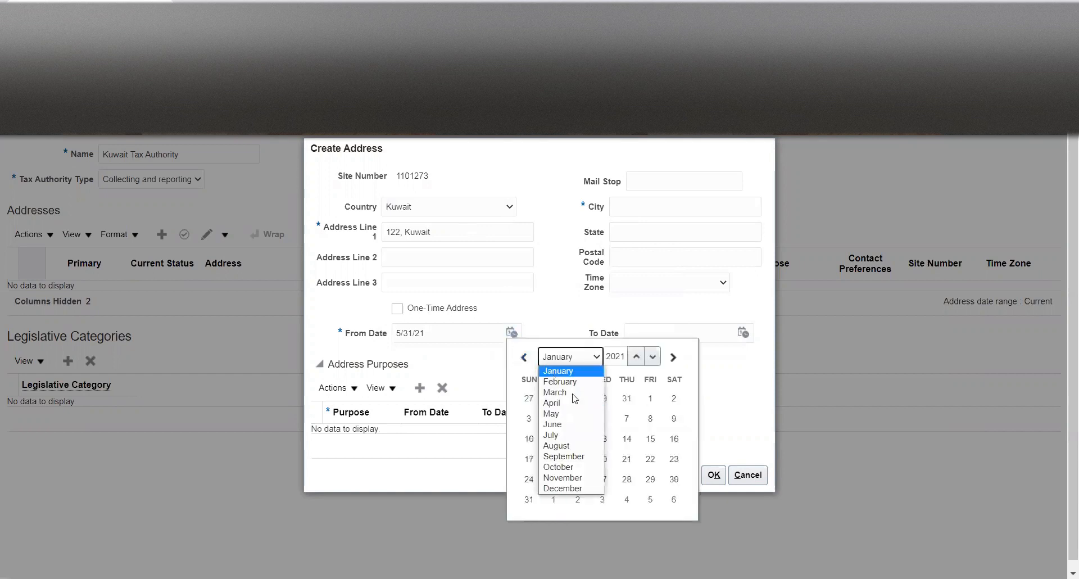
left_click(650, 398)
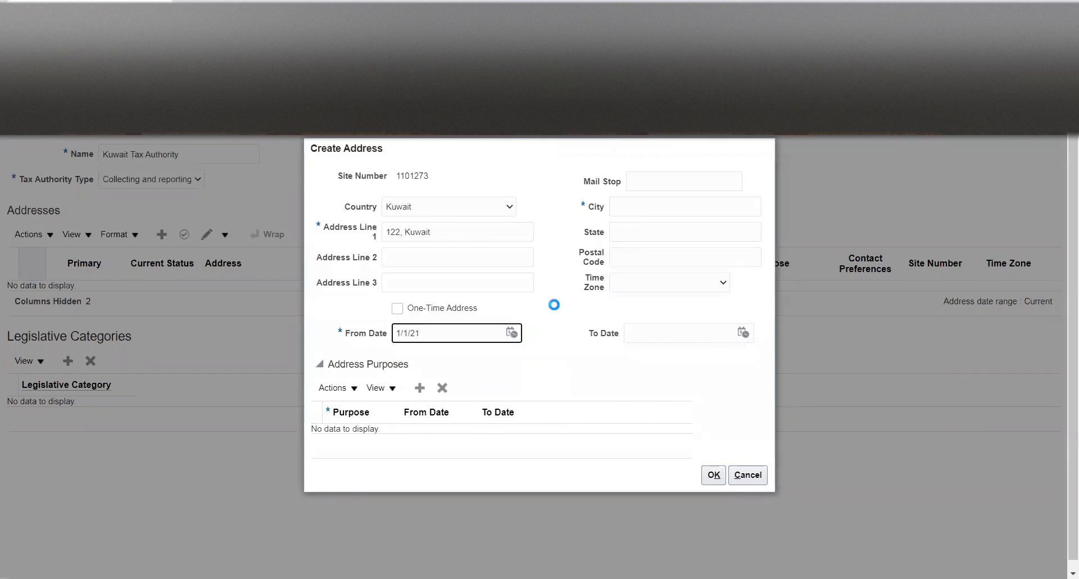
left_click(643, 208)
type("Kuwait")
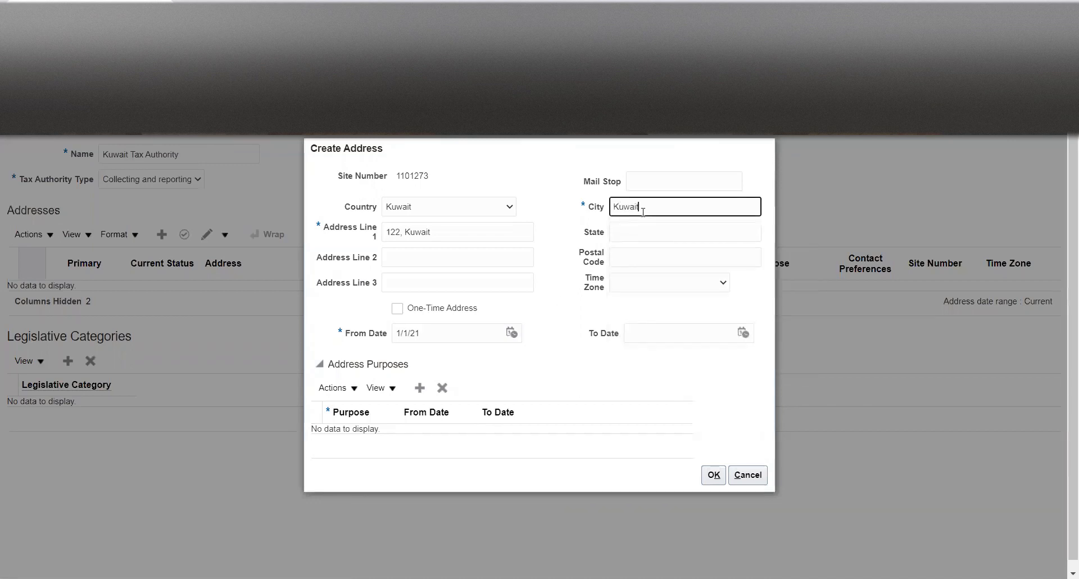
key("Tab")
left_click(547, 313)
- Add a Bill to address purpose with a from date of 1/1/21 and confirm the new address
left_click(420, 387)
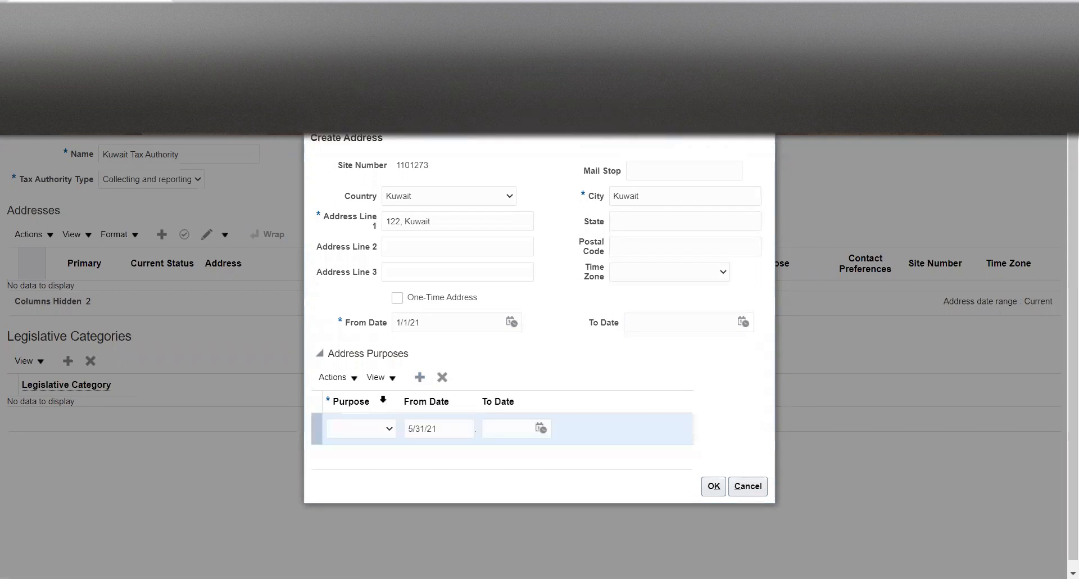
left_click(368, 429)
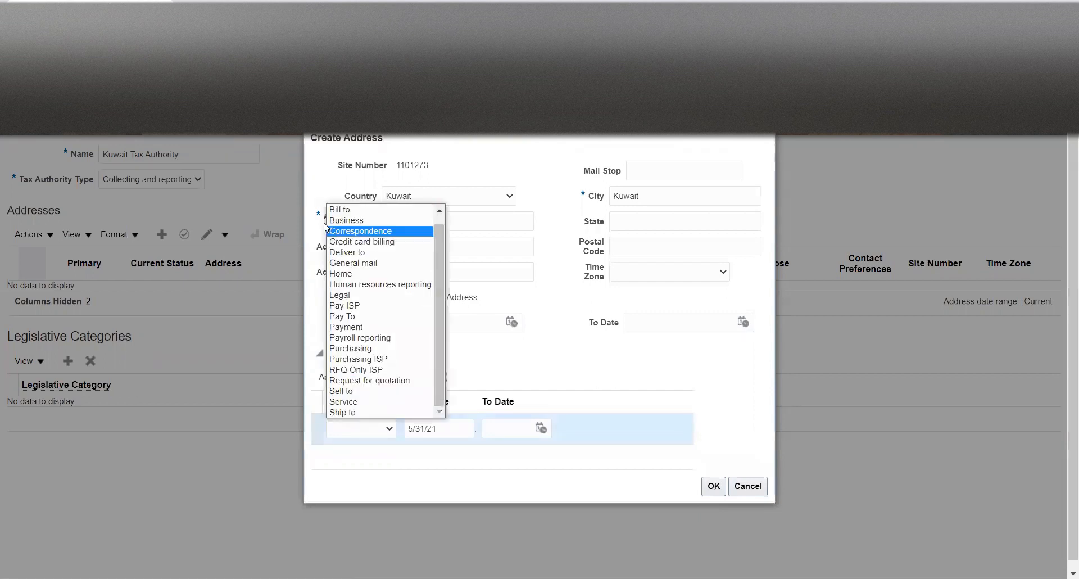
left_click(339, 209)
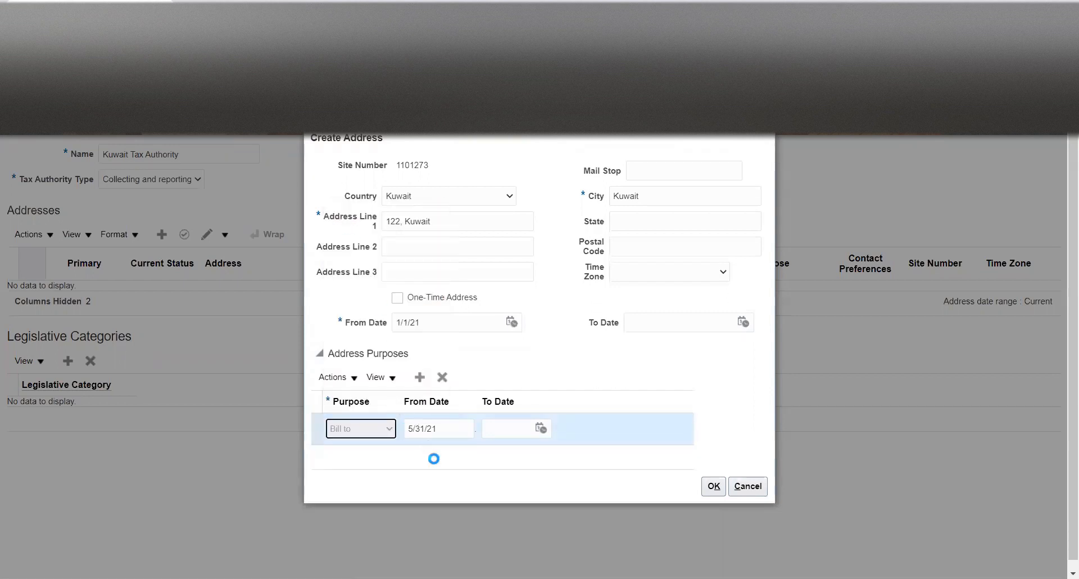
left_click(460, 433)
left_click(540, 255)
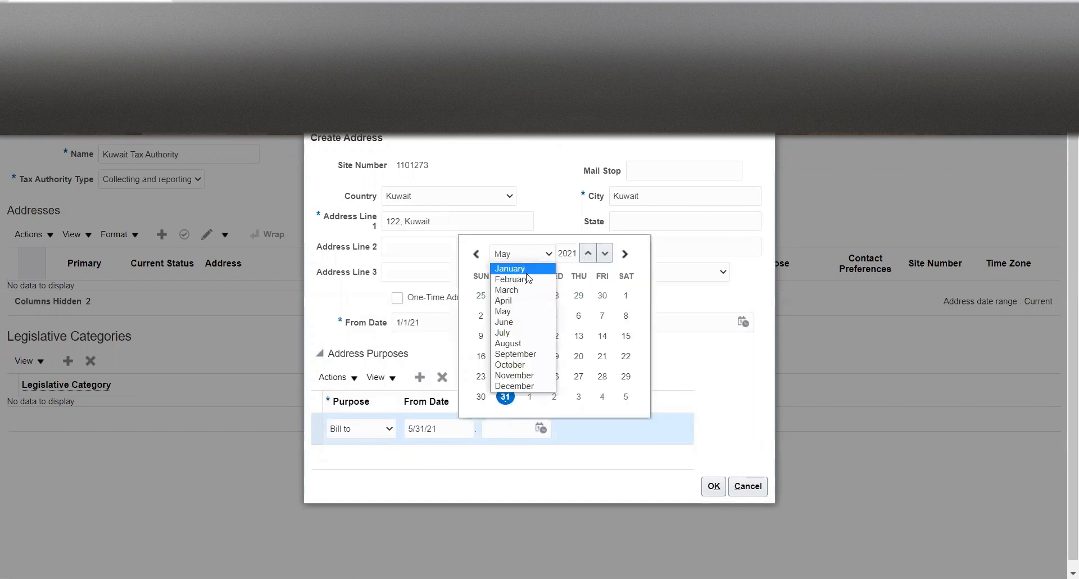
left_click(526, 269)
left_click(601, 296)
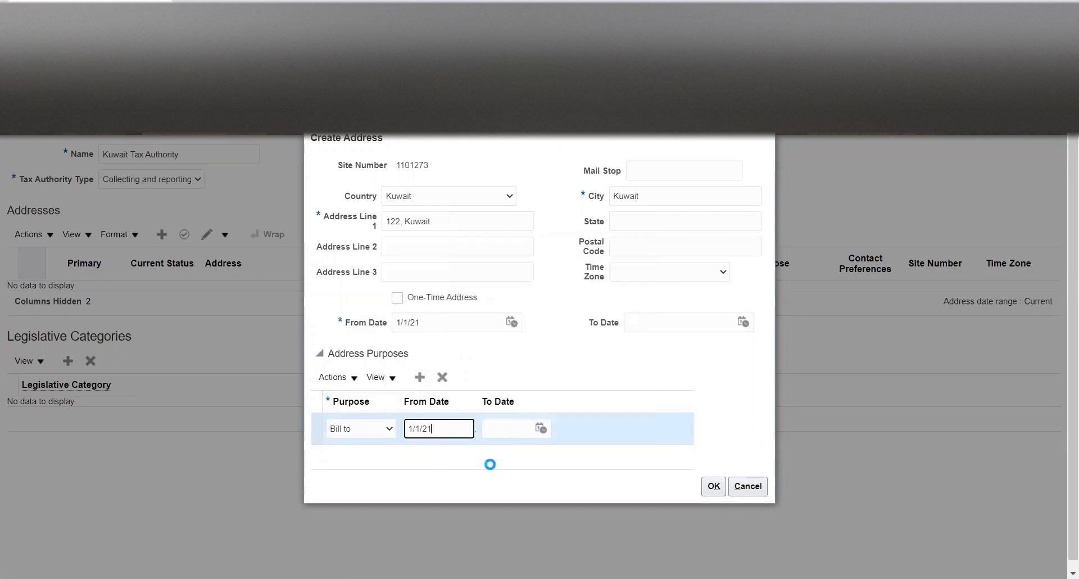
left_click(713, 486)
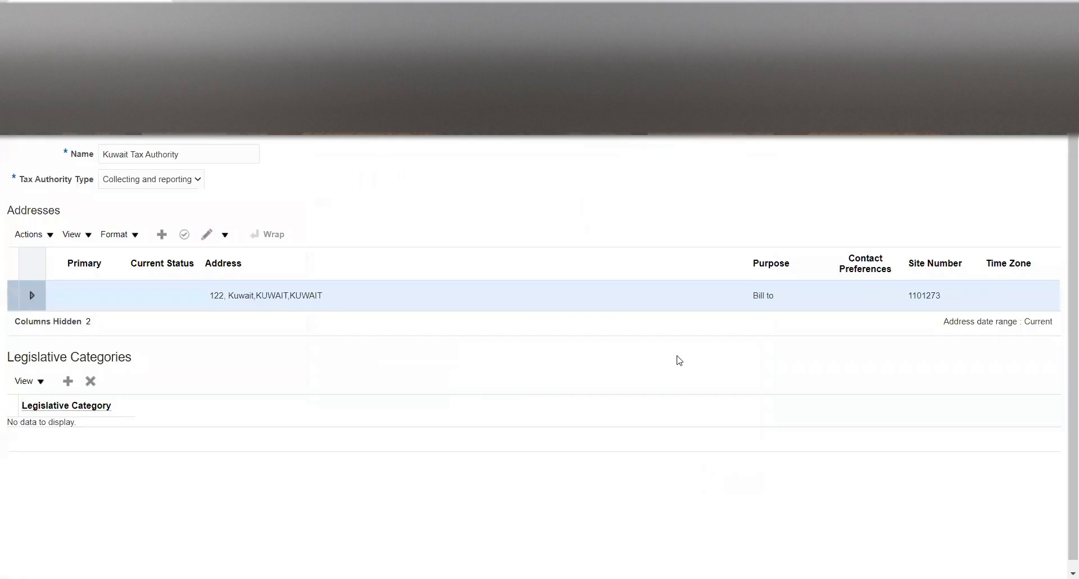
- Add a legislative category to Kuwait Tax Authority and set it to Income tax
left_click(67, 382)
left_click(110, 435)
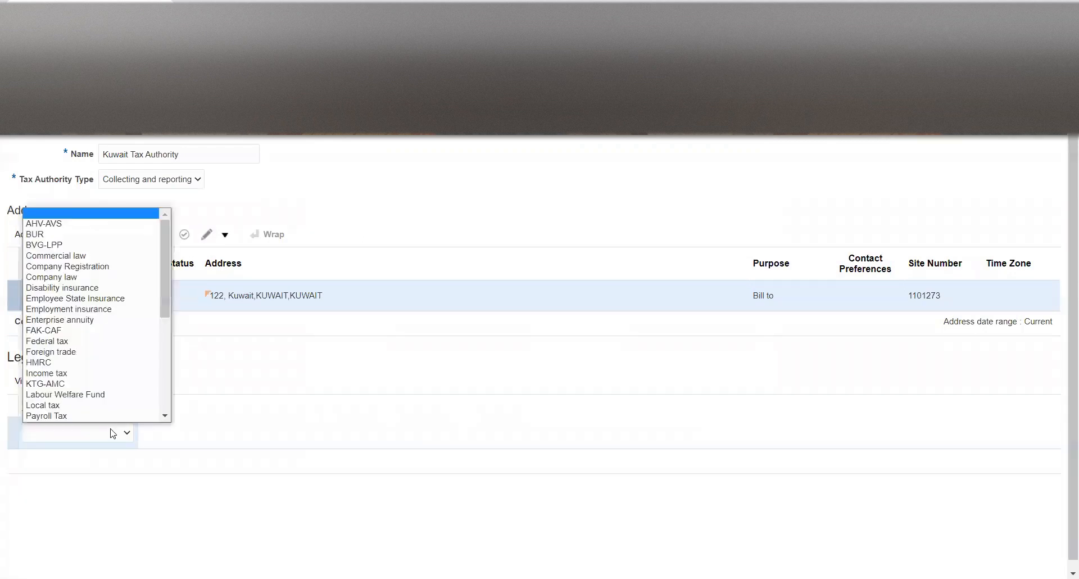
scroll(95, 298, "down", 5)
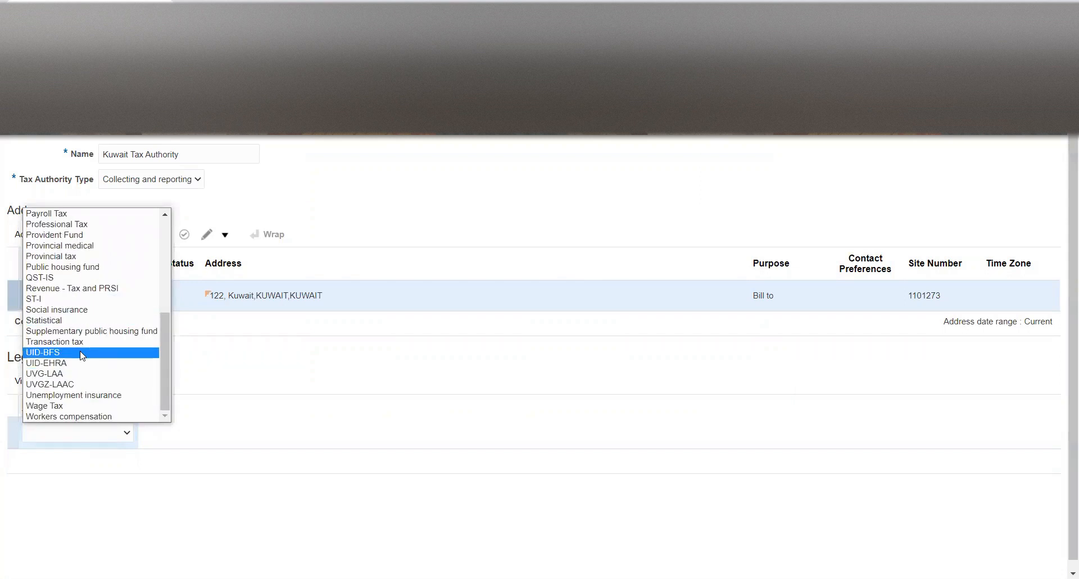
scroll(81, 360, "up", 4)
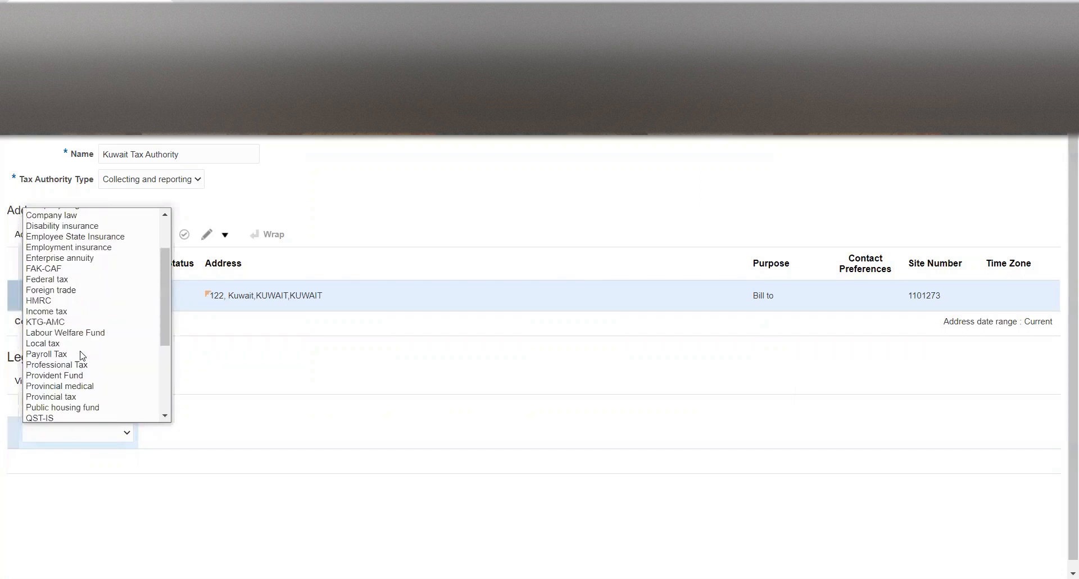
left_click(85, 312)
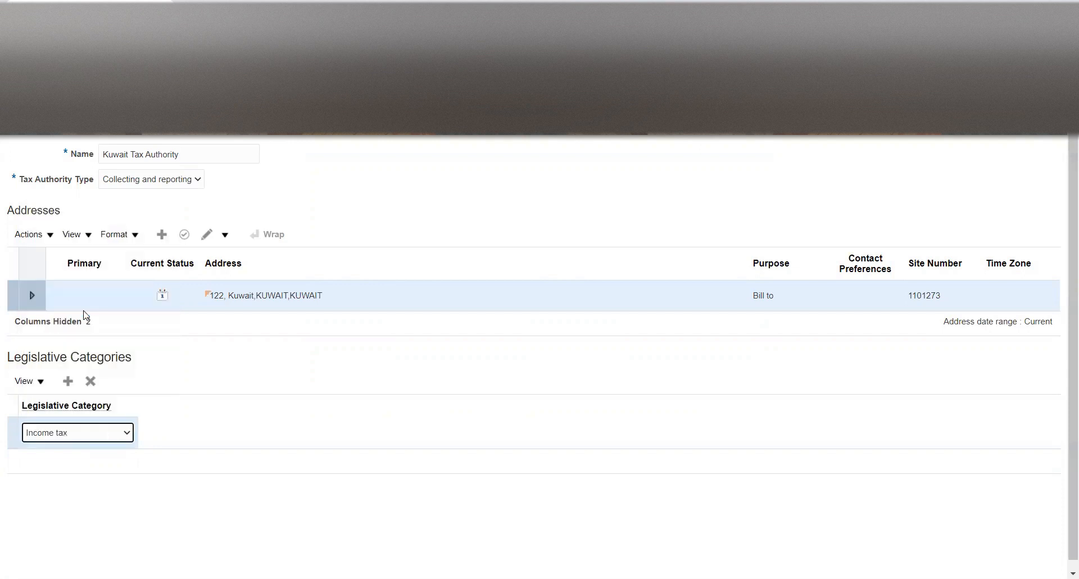
left_click(170, 492)
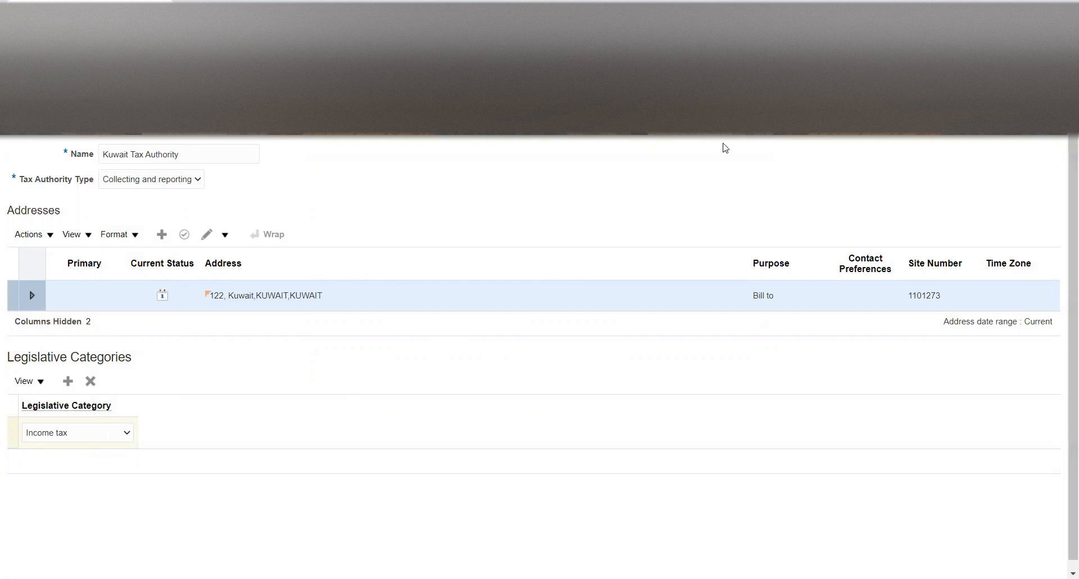
- Save the Kuwait Tax Authority record and return to the implementation project's task list
left_click(950, 116)
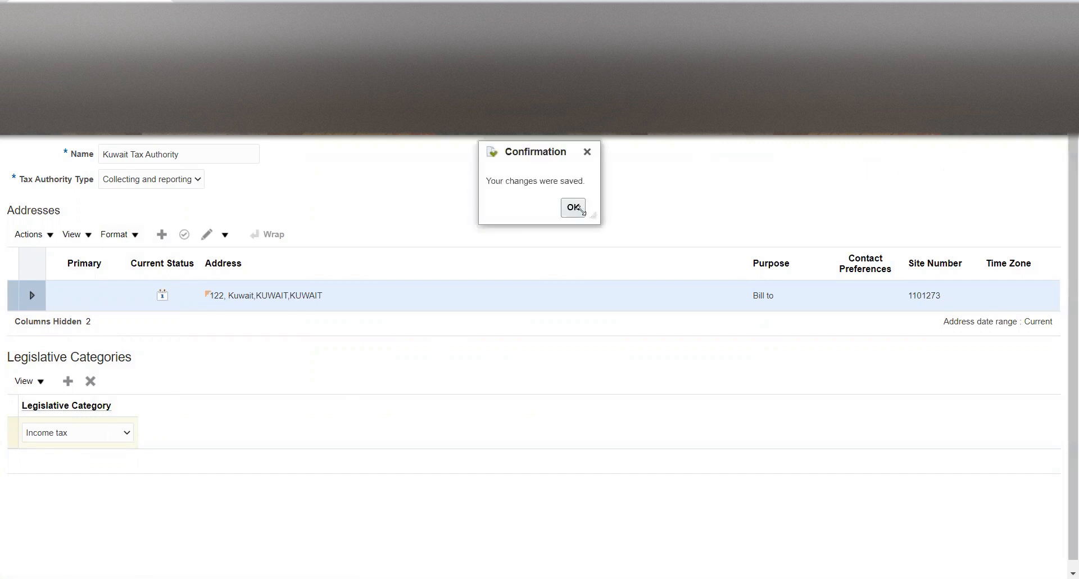
left_click(575, 208)
left_click(978, 116)
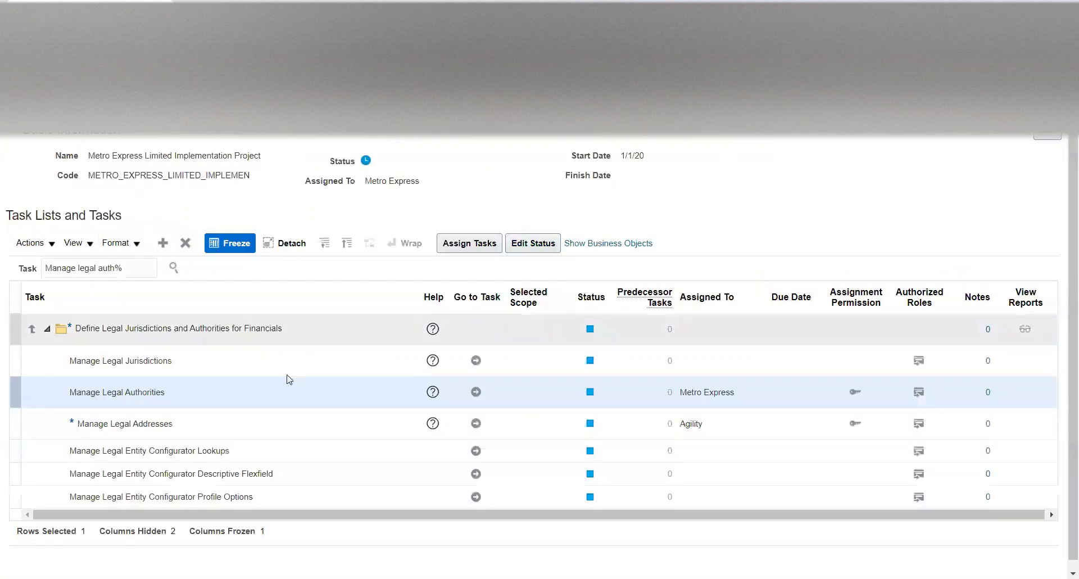
- Clear the "Manage legal auth%" filter from the project's task search
left_click(132, 272)
triple_click(131, 272)
key("BackSpace")
key("Return")
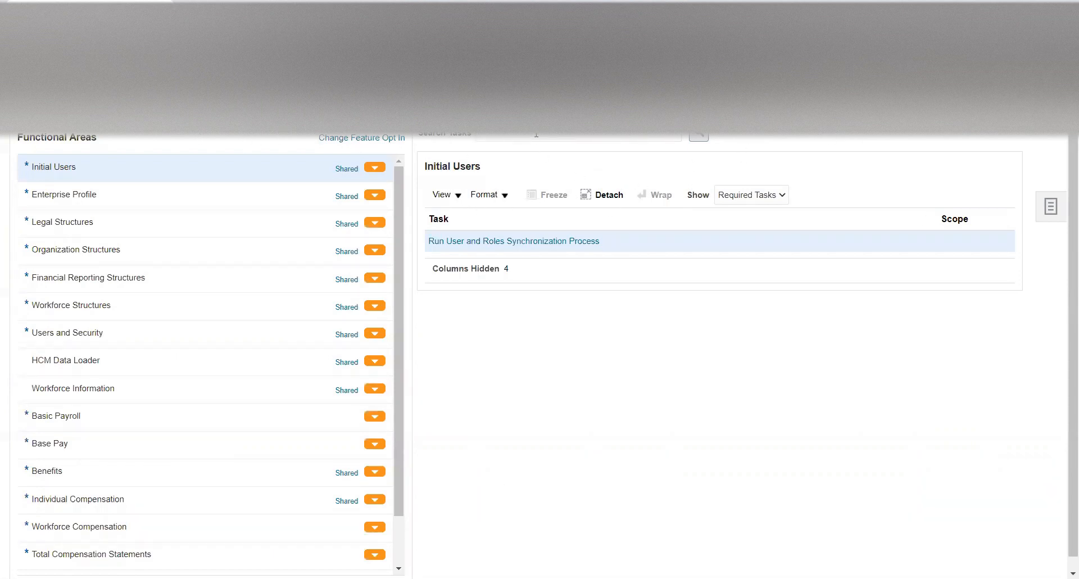
- Search the implementation projects for Metro and open the Metro Express Limited Implementation Project
left_click(1051, 206)
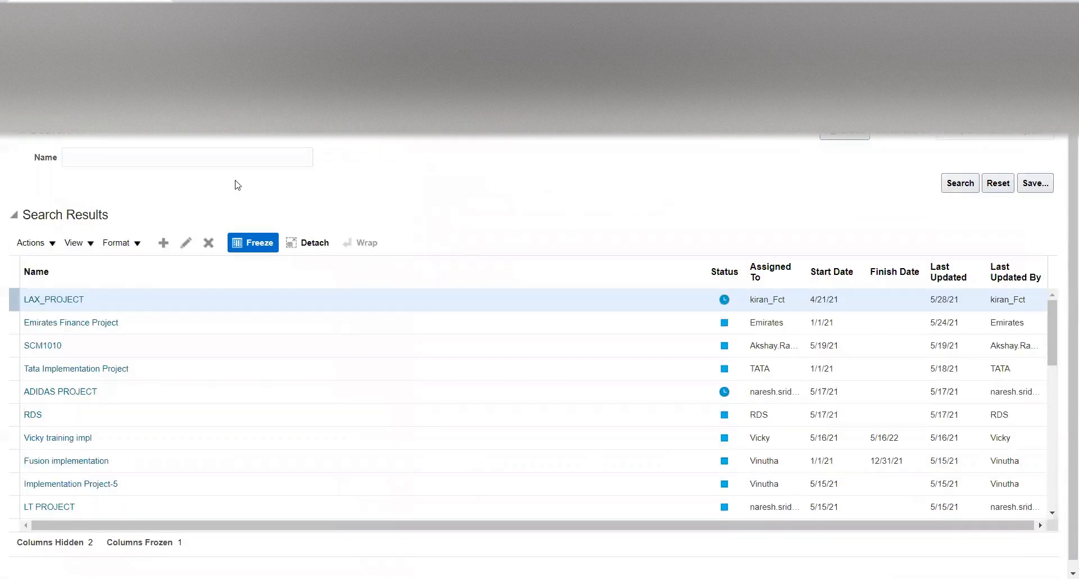
left_click(228, 156)
type("Metro")
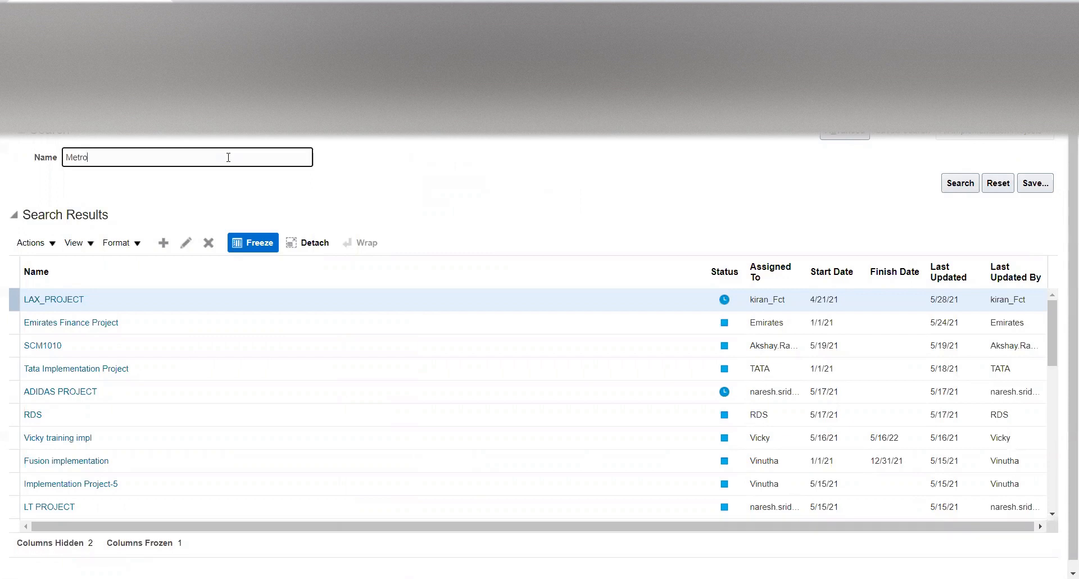
key("Return")
left_click(115, 299)
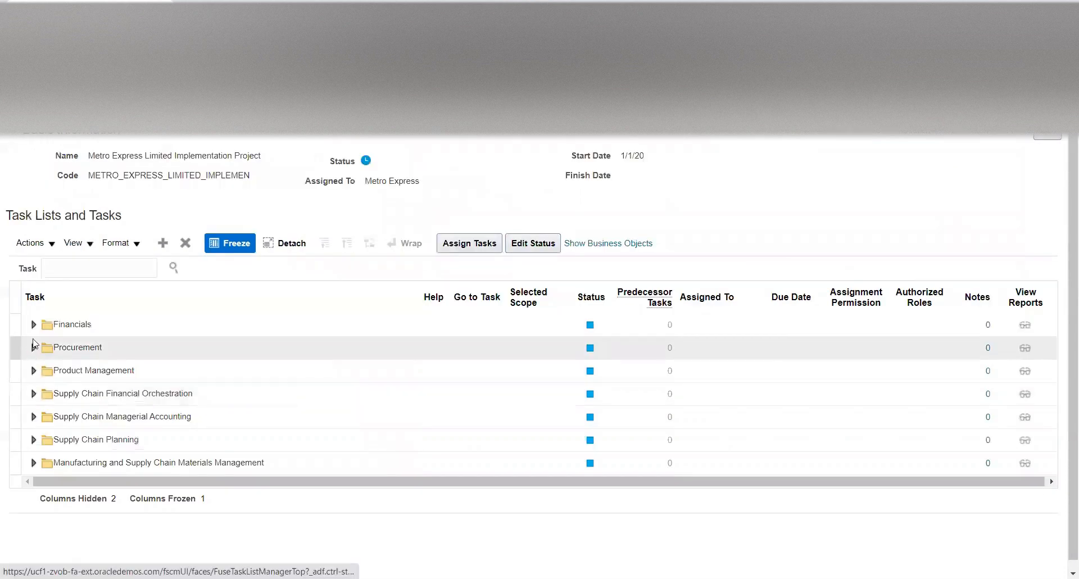
- Expand Financials and Define Common Financials Configuration, and open the Manage Tax Regimes task under Define Tax Configuration
left_click(33, 324)
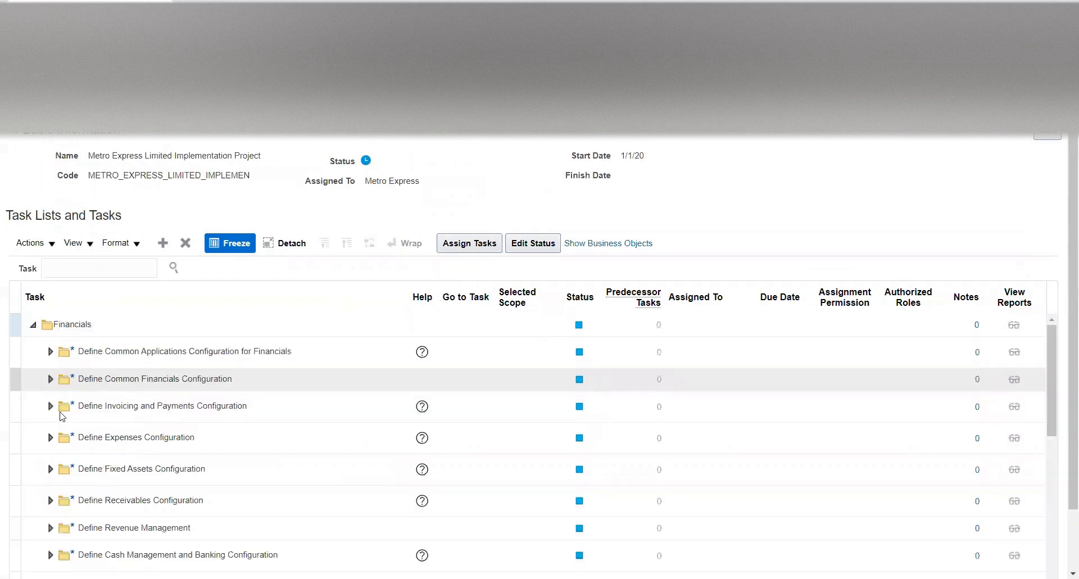
left_click(50, 379)
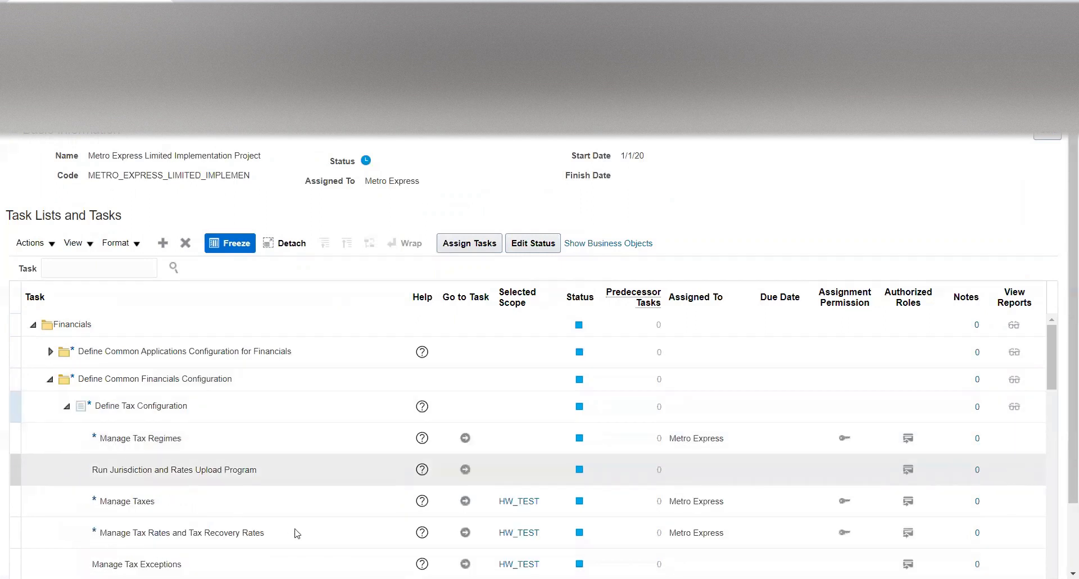
left_click(464, 438)
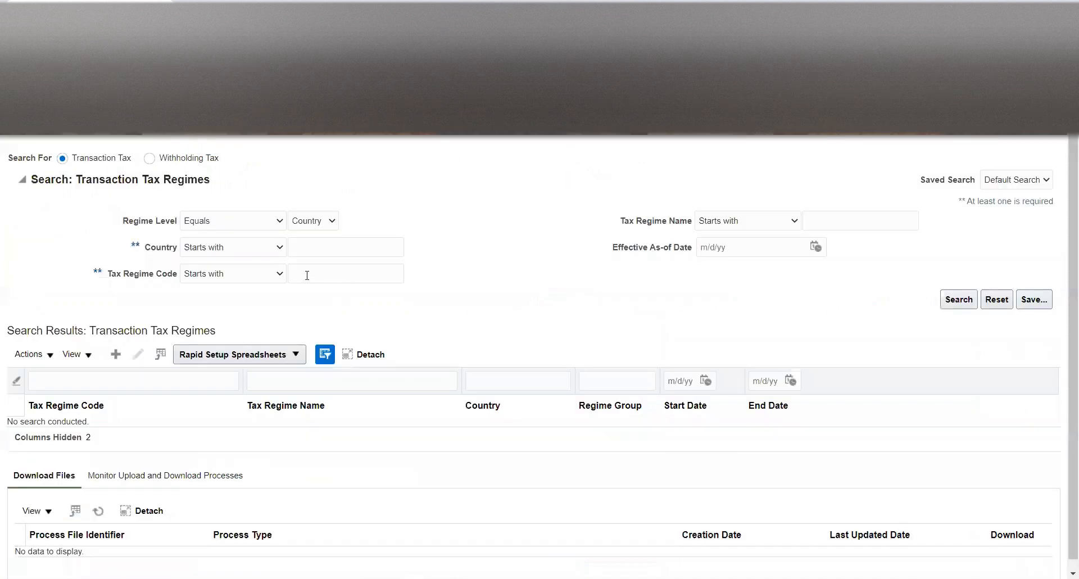
- Search for transaction tax regime codes starting with Metro and open the METRO EXPRESS regime for editing
left_click(313, 273)
type("Metro")
key("Return")
left_click(127, 426)
left_click(138, 354)
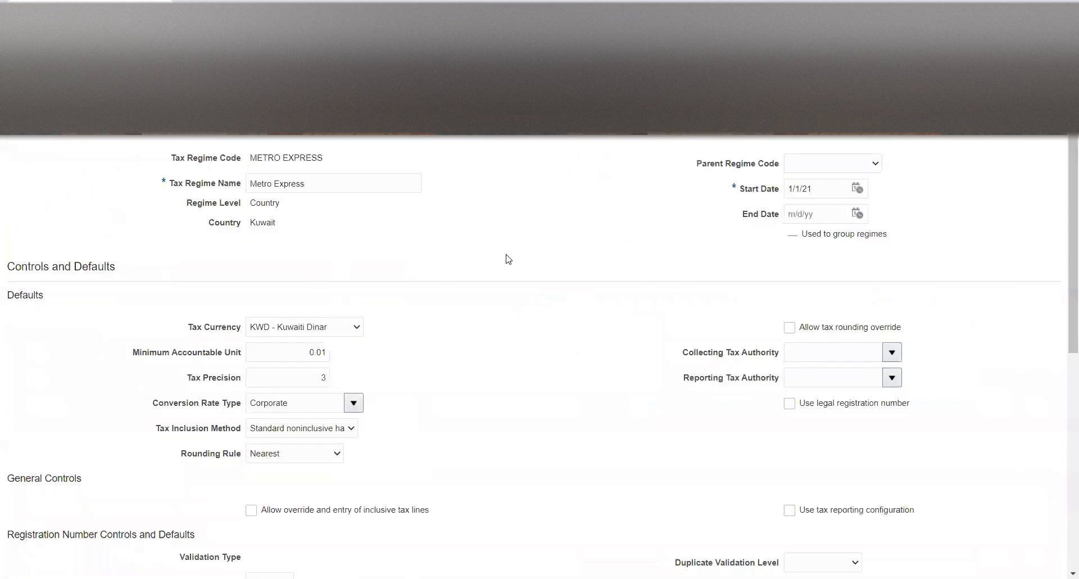
- Set the METRO EXPRESS regime's default collecting tax authority to Kuwait Tax Authority
scroll(518, 252, "down", 3)
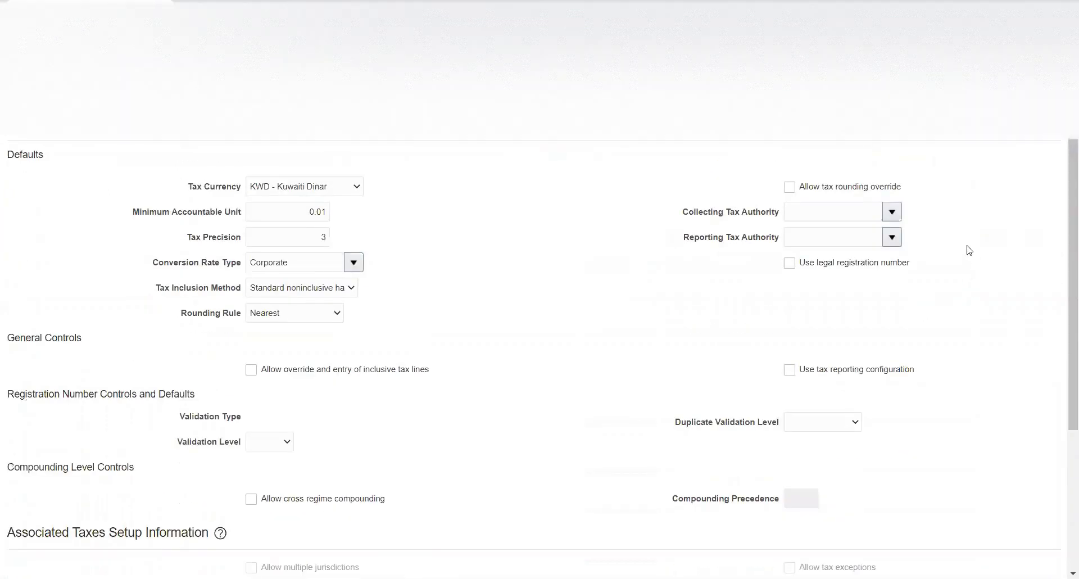
left_click(848, 216)
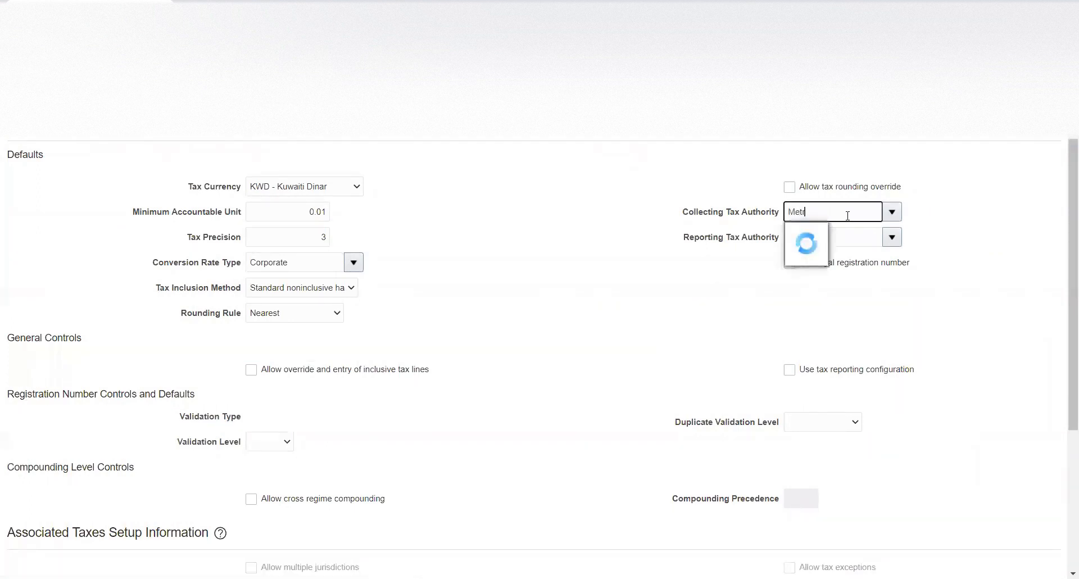
double_click(864, 208)
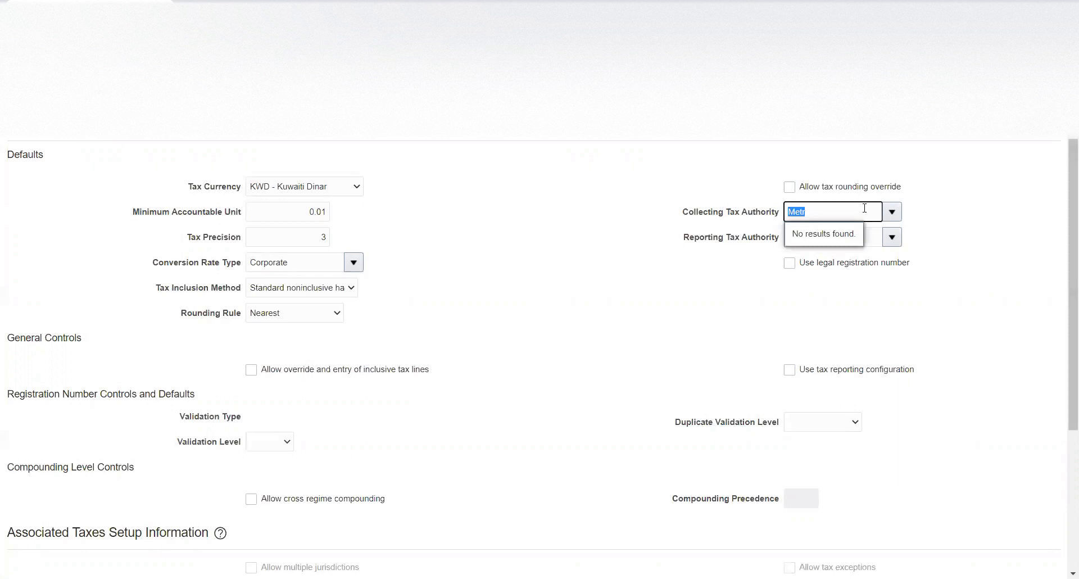
key("BackSpace")
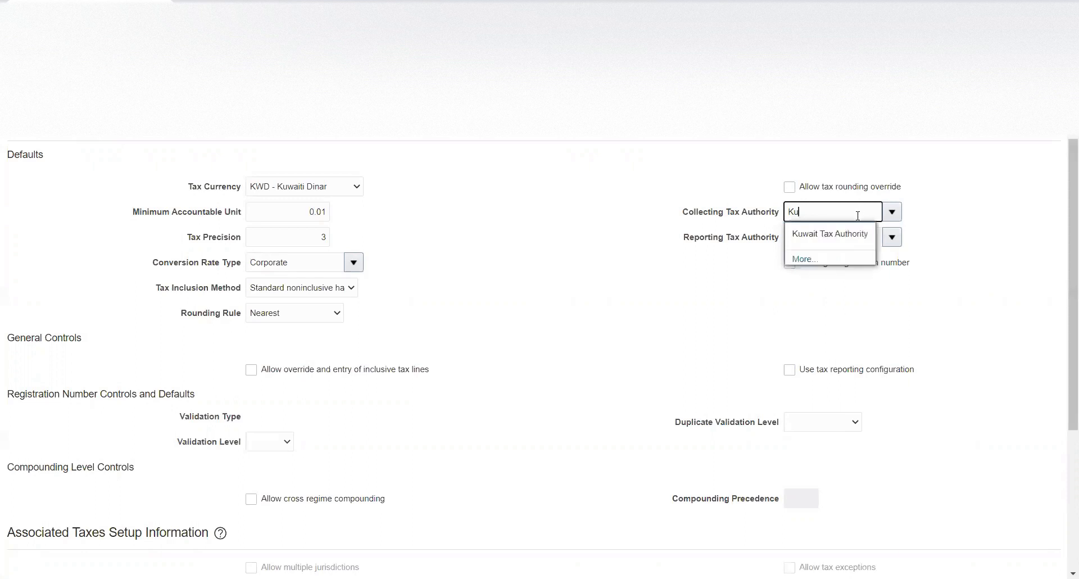
left_click(846, 234)
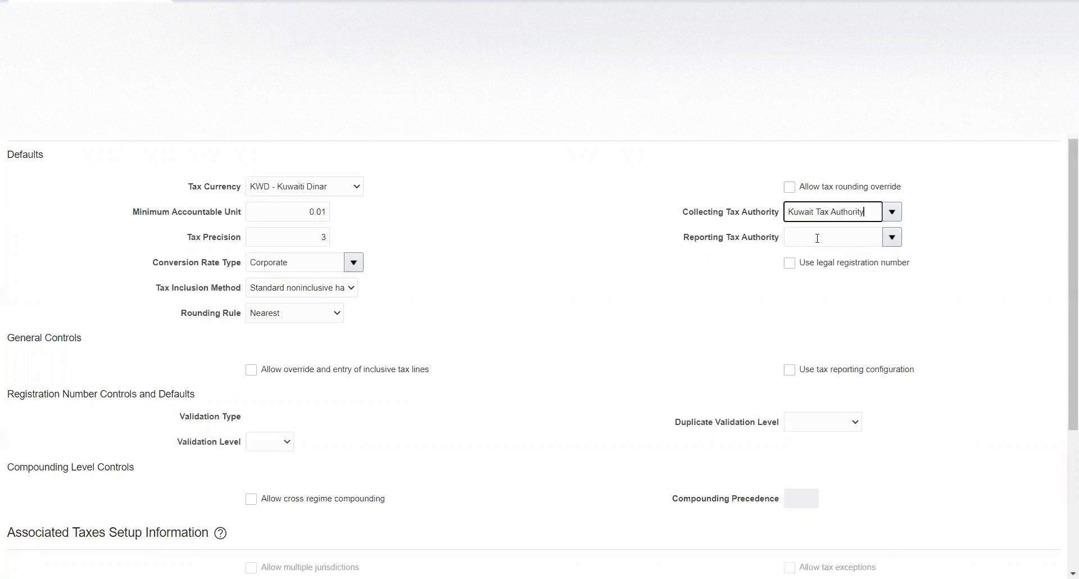
- Set the METRO EXPRESS regime's default reporting tax authority to Kuwait Tax Authority and accept the update to associated records
left_click(818, 237)
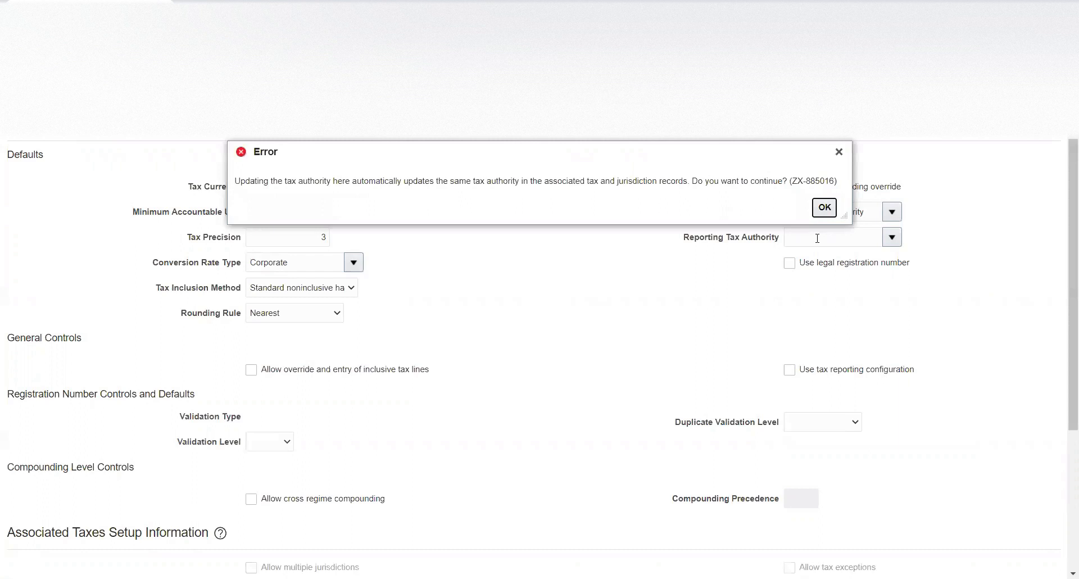
left_click(824, 207)
key("Tab")
left_click(824, 208)
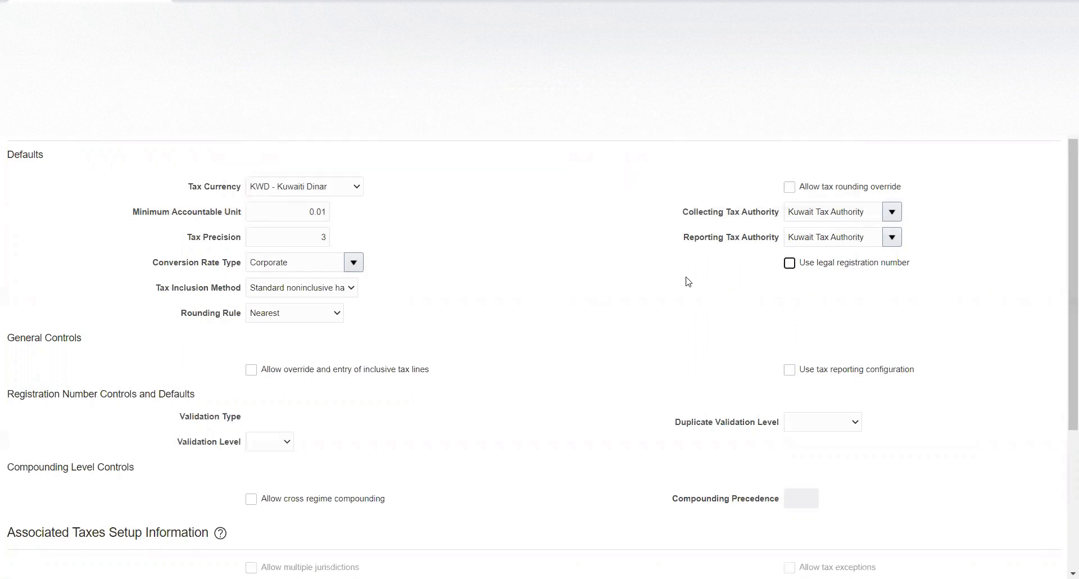
scroll(1064, 237, "up", 3)
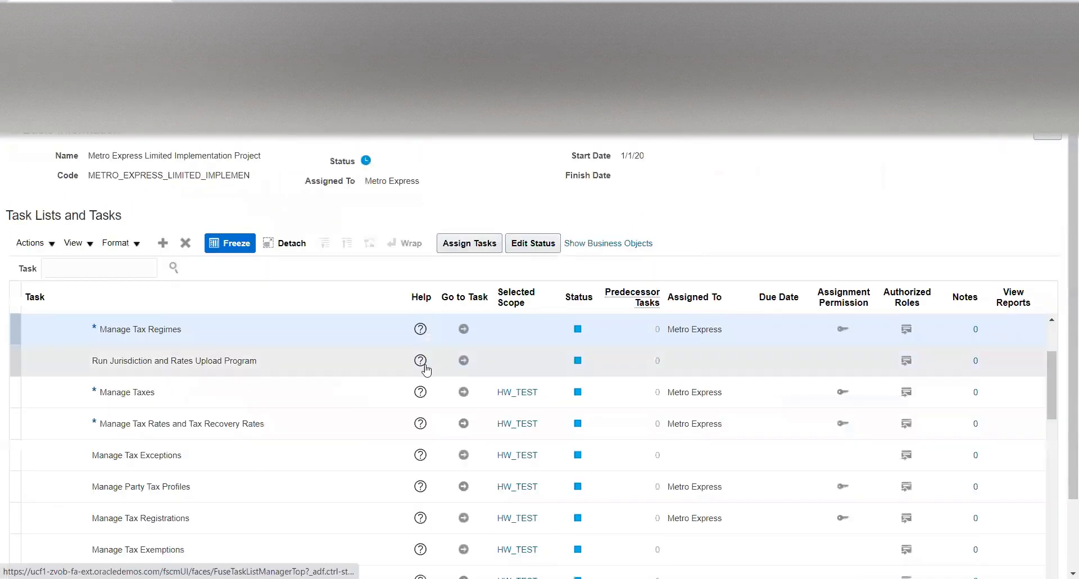
left_click(463, 393)
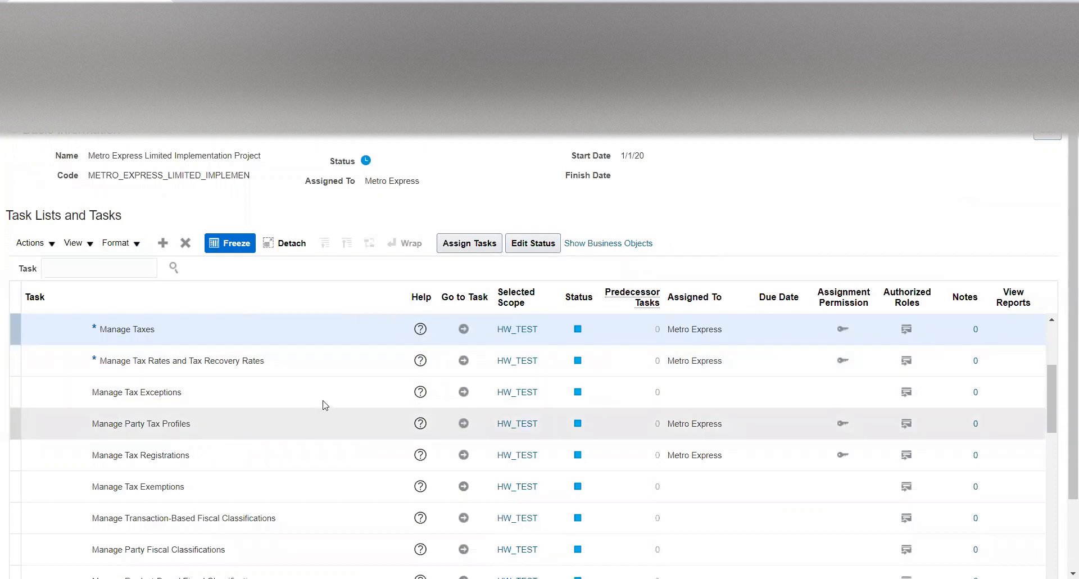
left_click(463, 361)
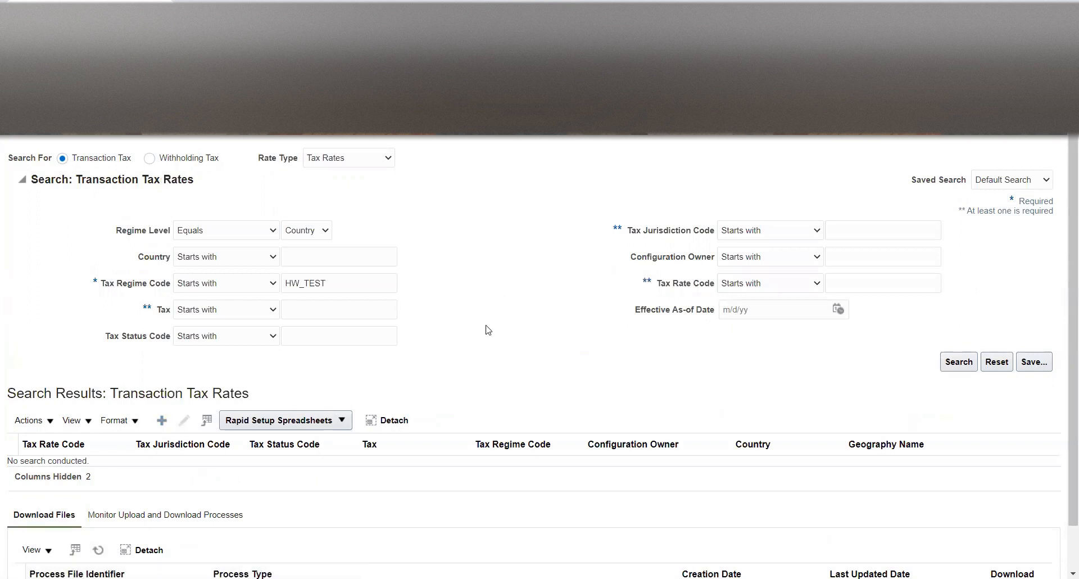
left_click(164, 421)
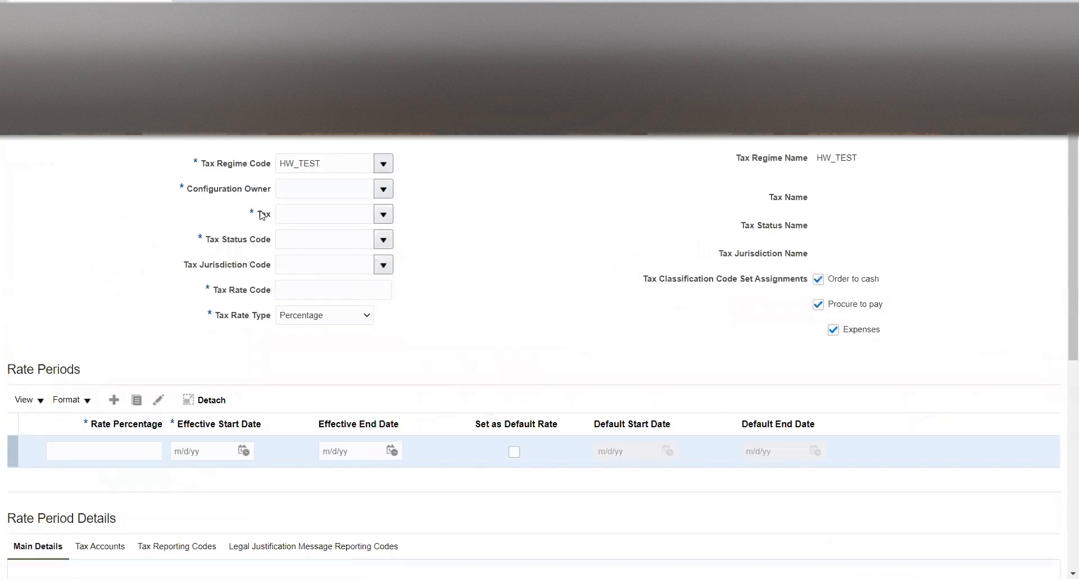
double_click(344, 161)
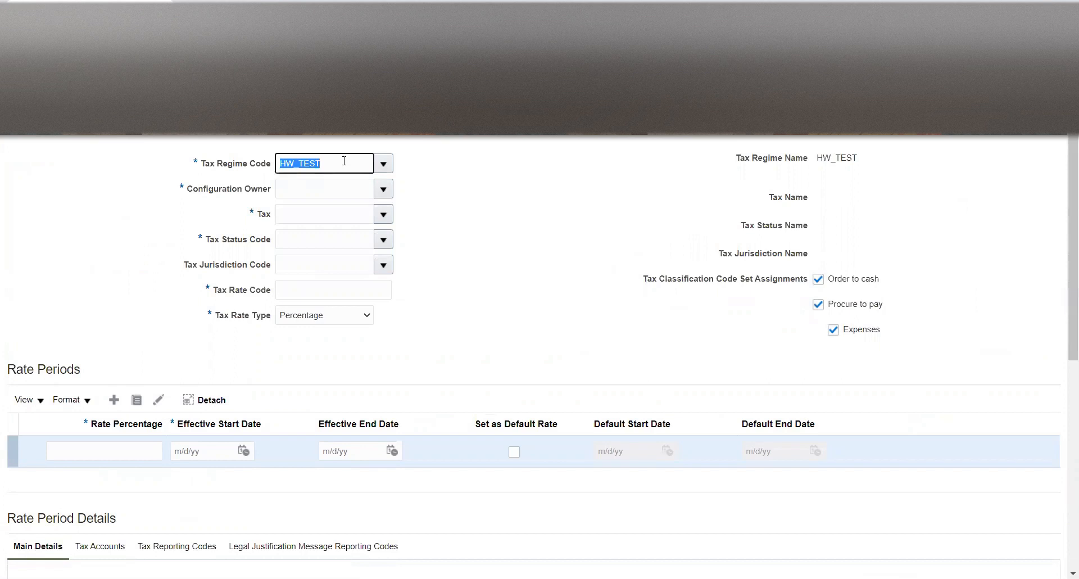
type("Metr")
key("Tab")
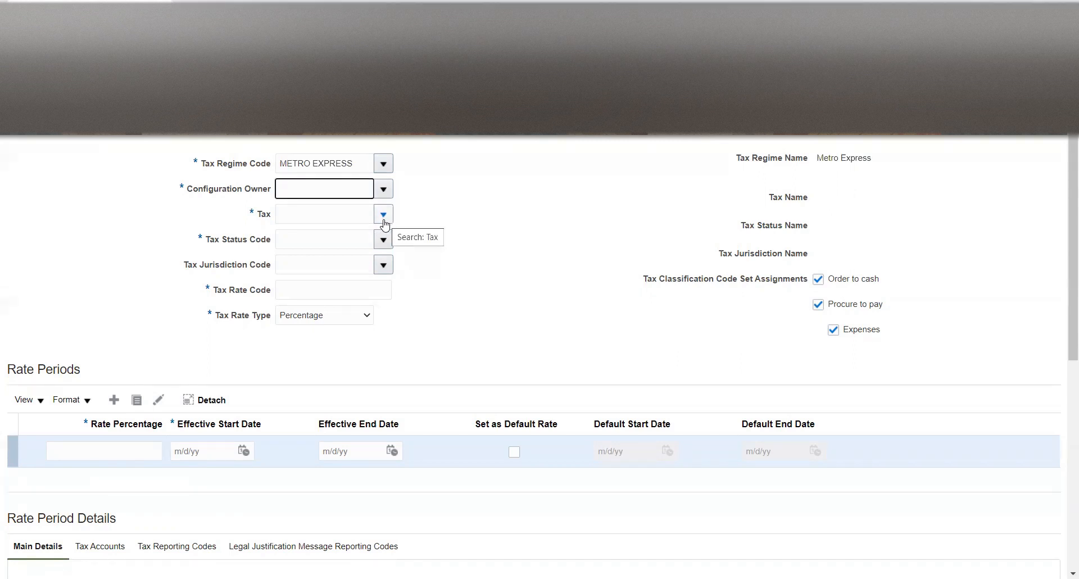
left_click(383, 190)
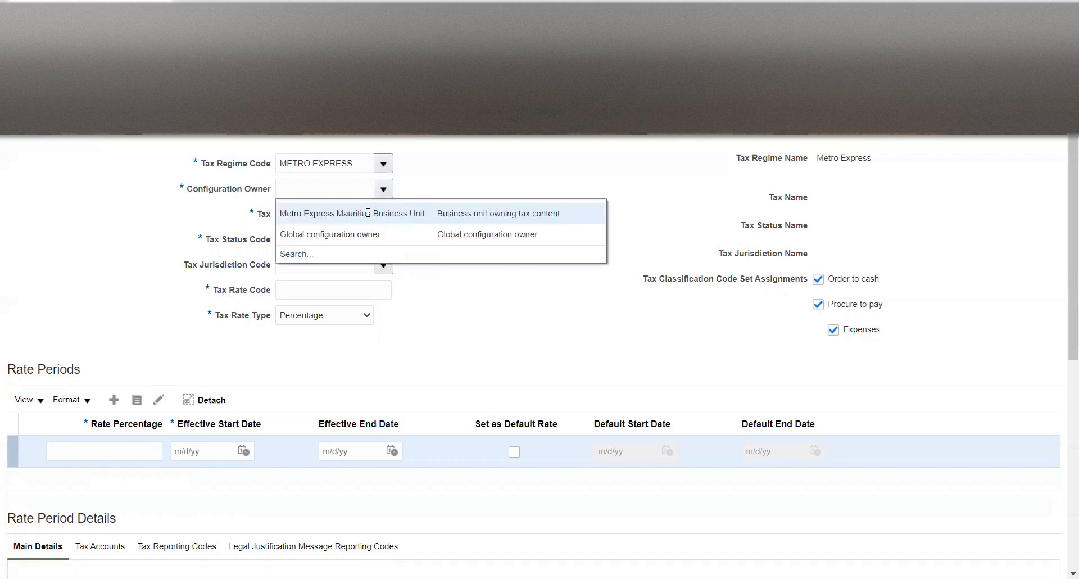
left_click(369, 213)
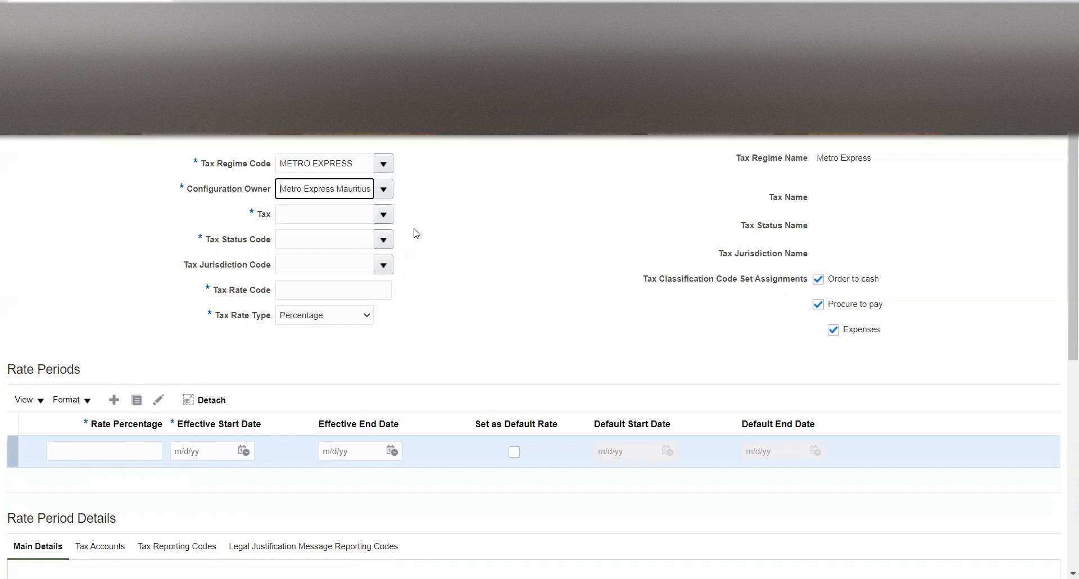
left_click(384, 219)
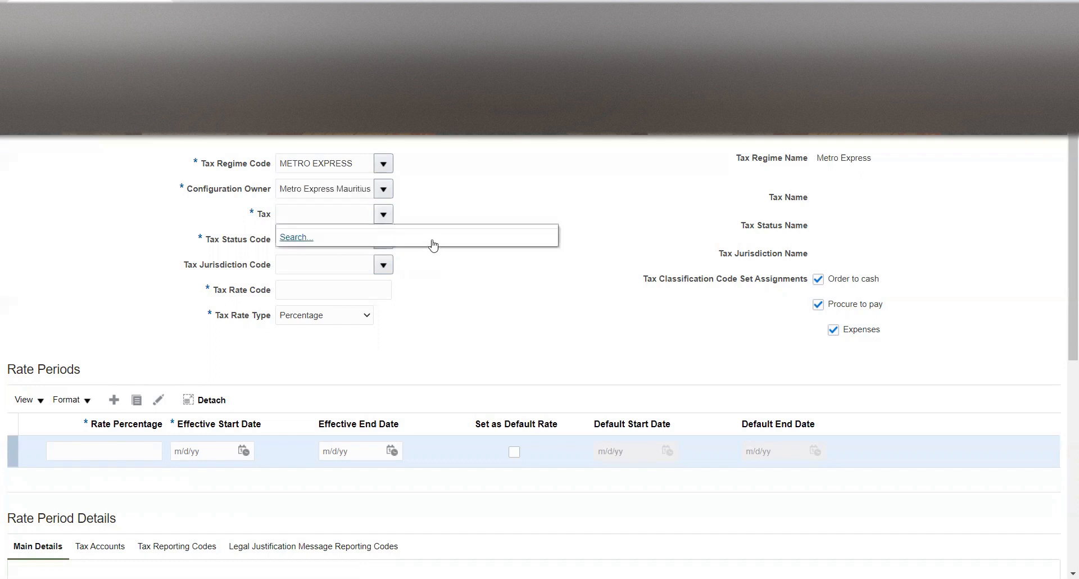
left_click(458, 201)
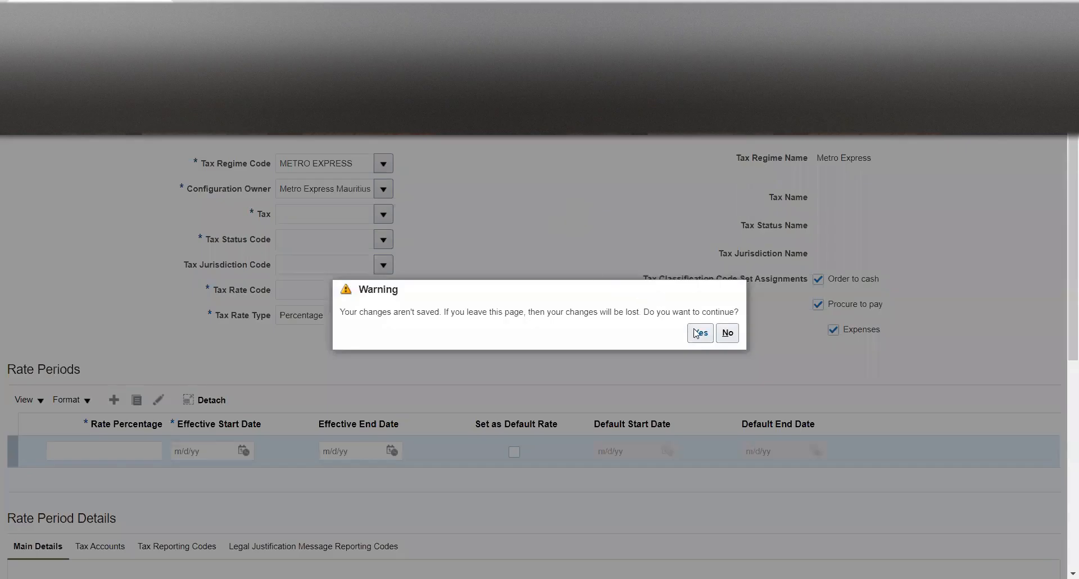
left_click(697, 335)
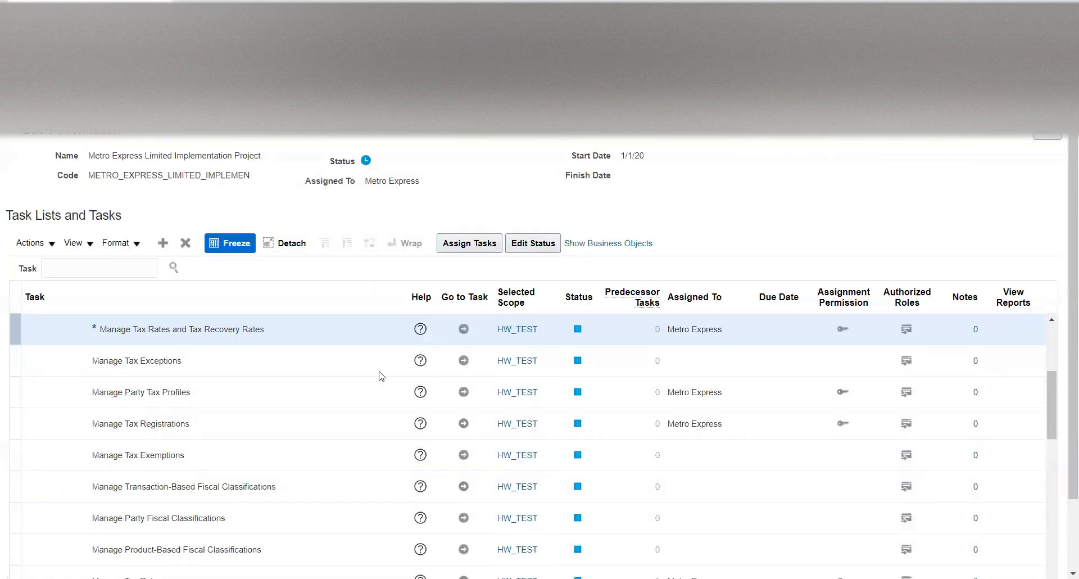
- Open the Manage Taxes task and start creating a new transaction tax
scroll(310, 402, "up", 1)
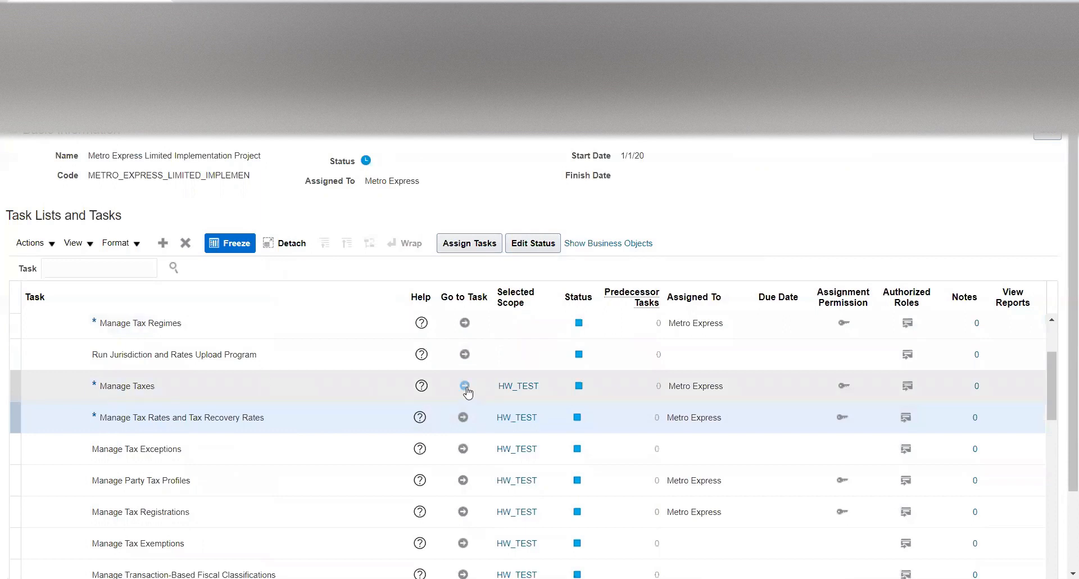
left_click(465, 386)
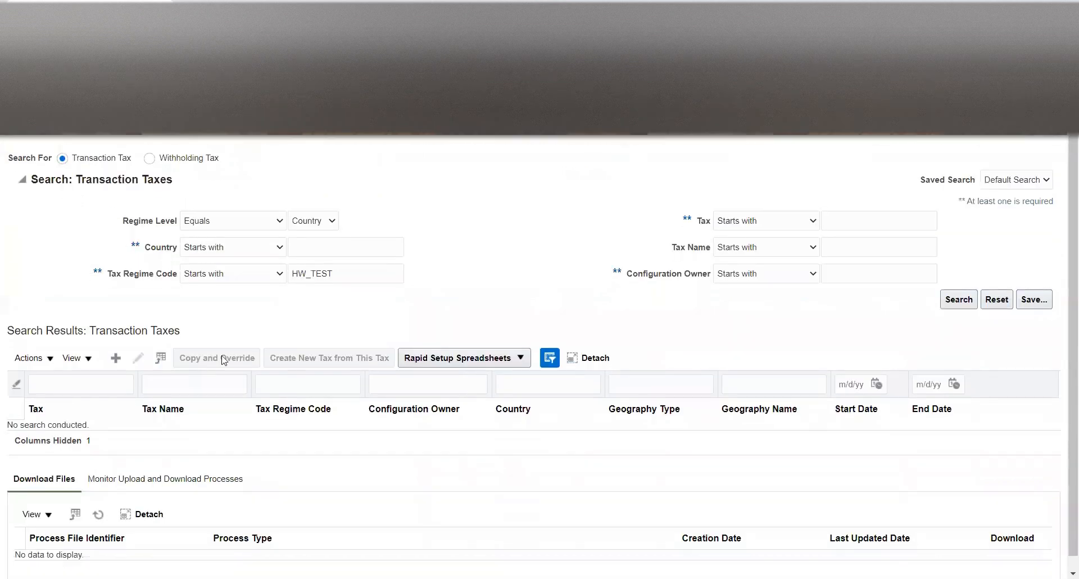
left_click(115, 358)
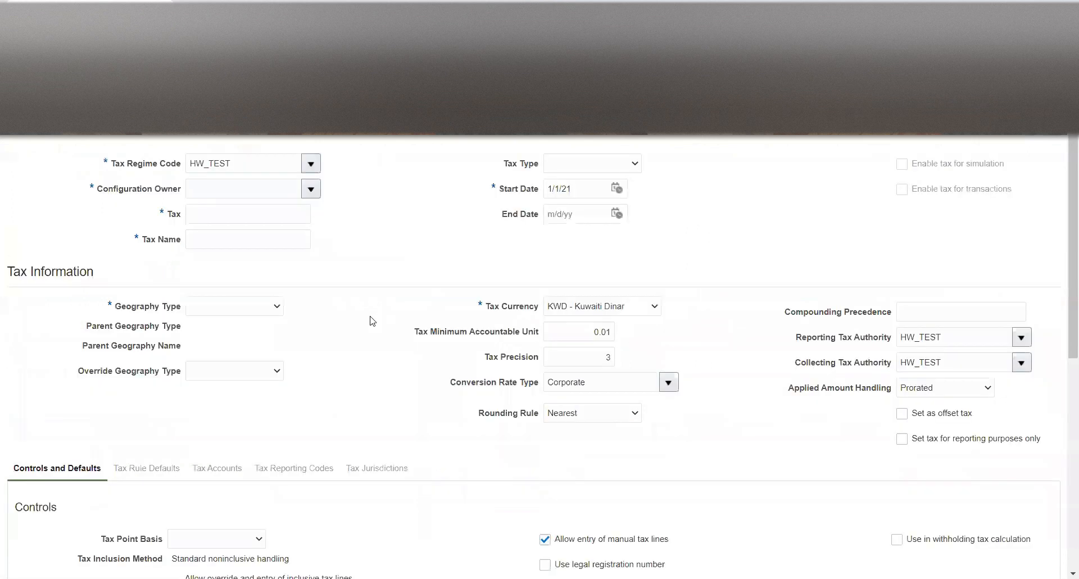
- Set the new tax's regime code to METRO EXPRESS and its configuration owner to Metro Express Mauritius Business Unit
left_click(310, 189)
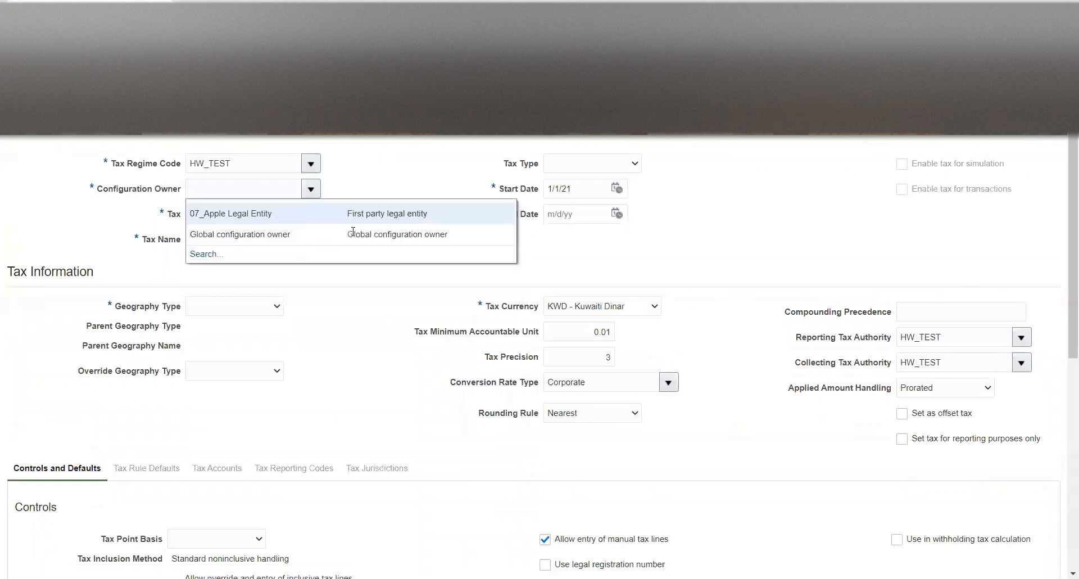
left_click(280, 164)
double_click(279, 164)
type("Met")
key("Tab")
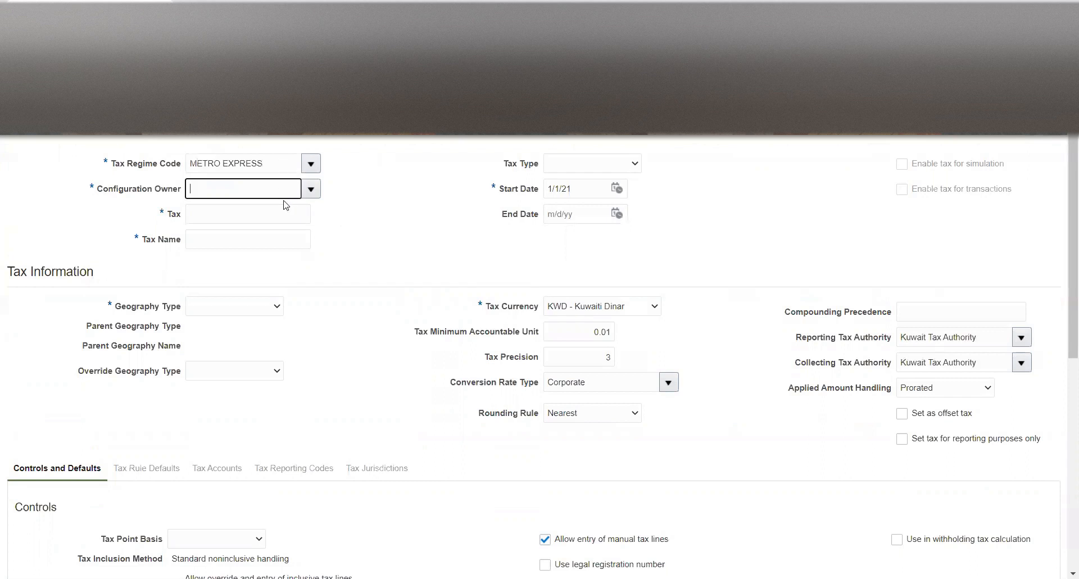
left_click(311, 189)
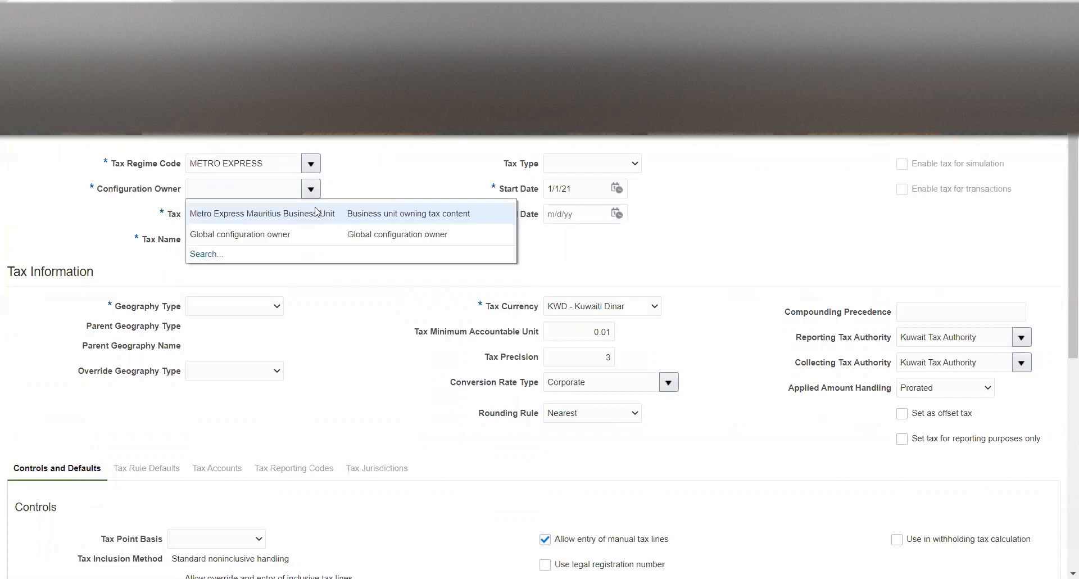
left_click(303, 212)
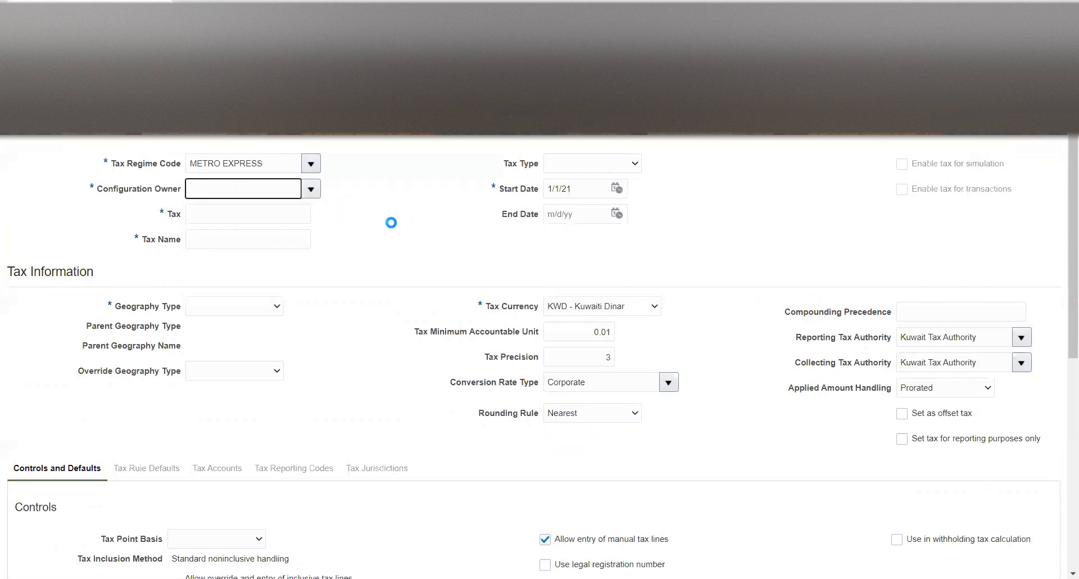
- Enter FITR as the tax and Std rated - Full recovery as the tax name
left_click(271, 217)
type("Fl")
type("TR")
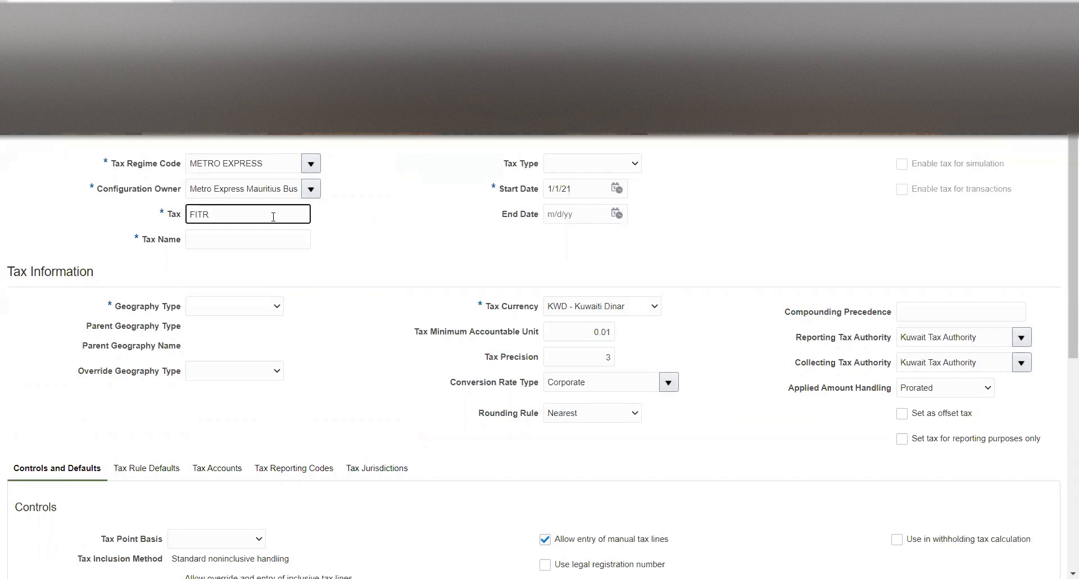
key("Tab")
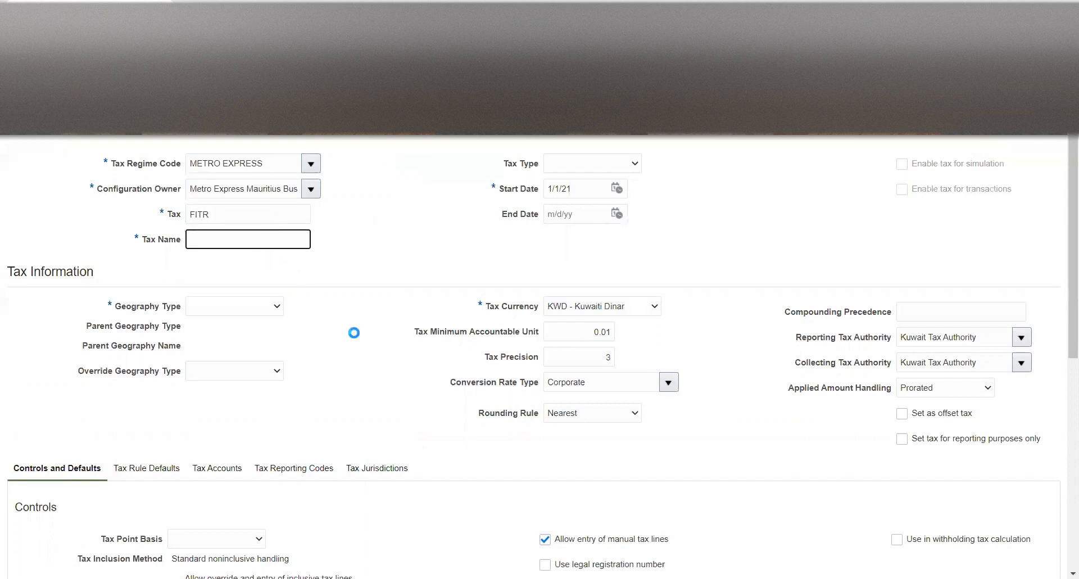
key("alt+Tab")
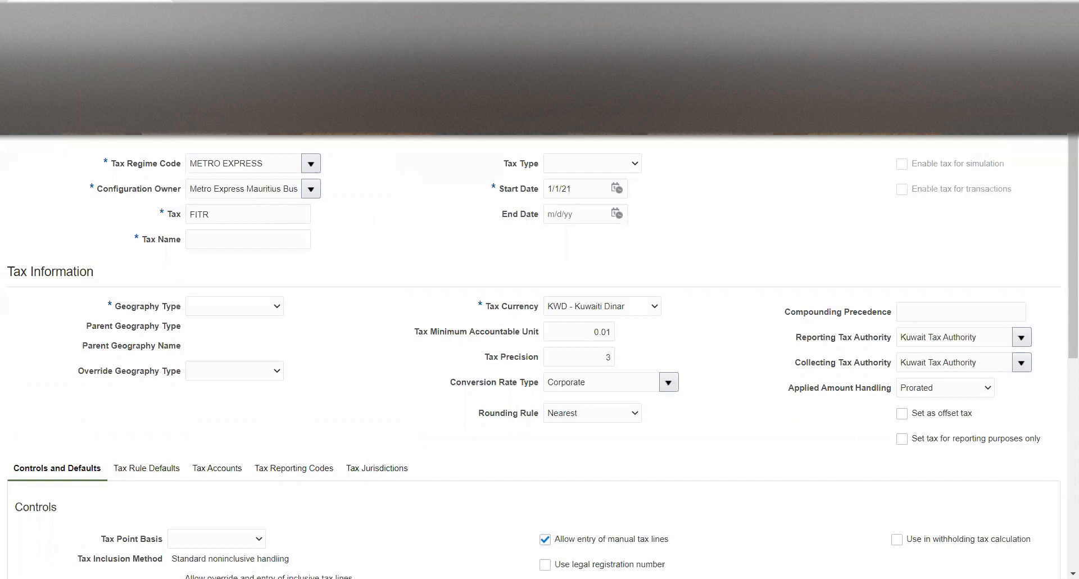
key("alt+Tab")
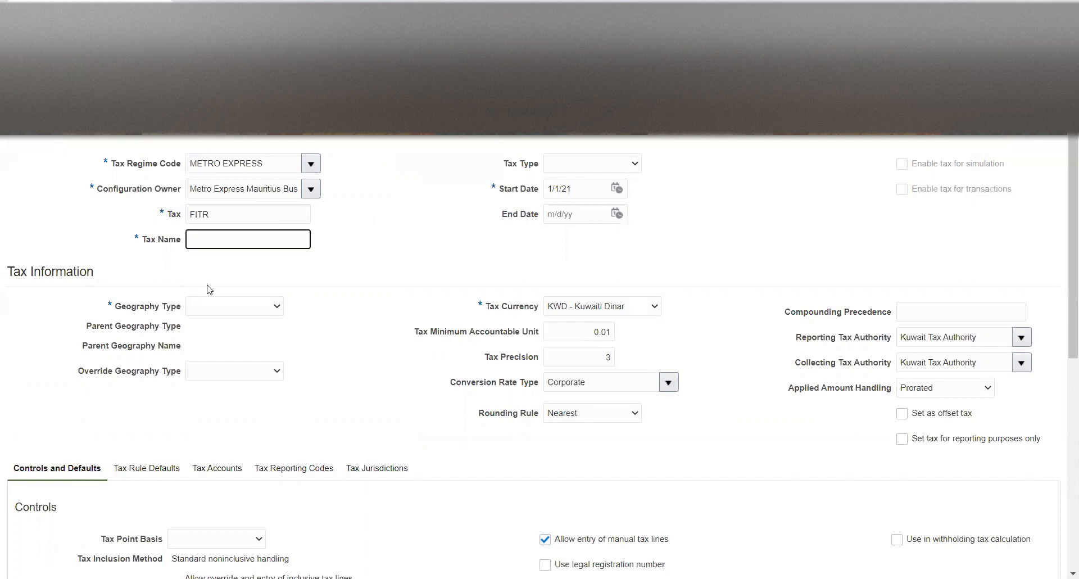
type("Std rated - Full recovery")
key("Tab")
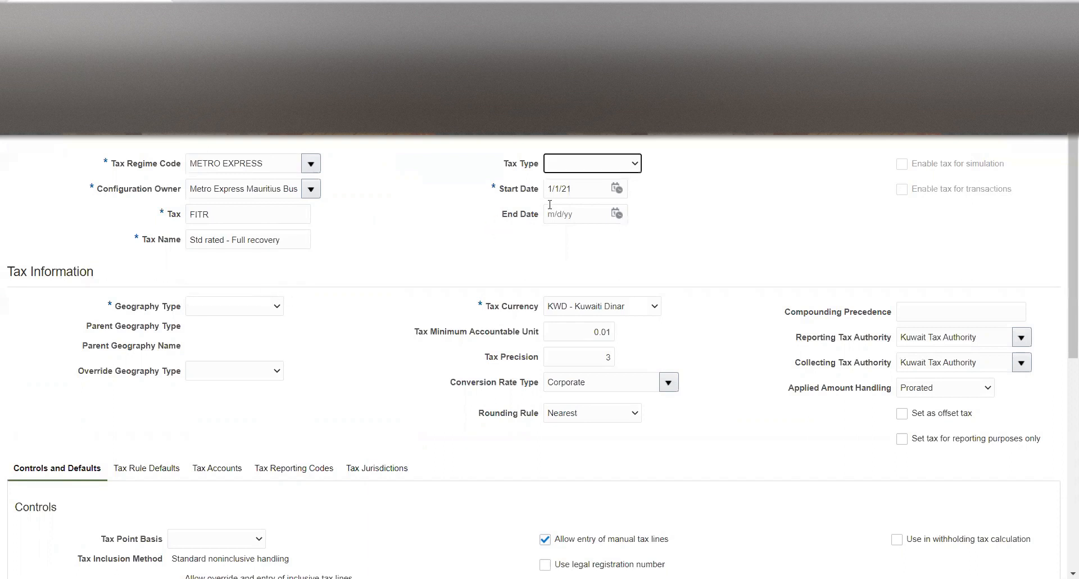
- Set the FITR tax's type to VAT and its geography type to COUNTRY
left_click(598, 164)
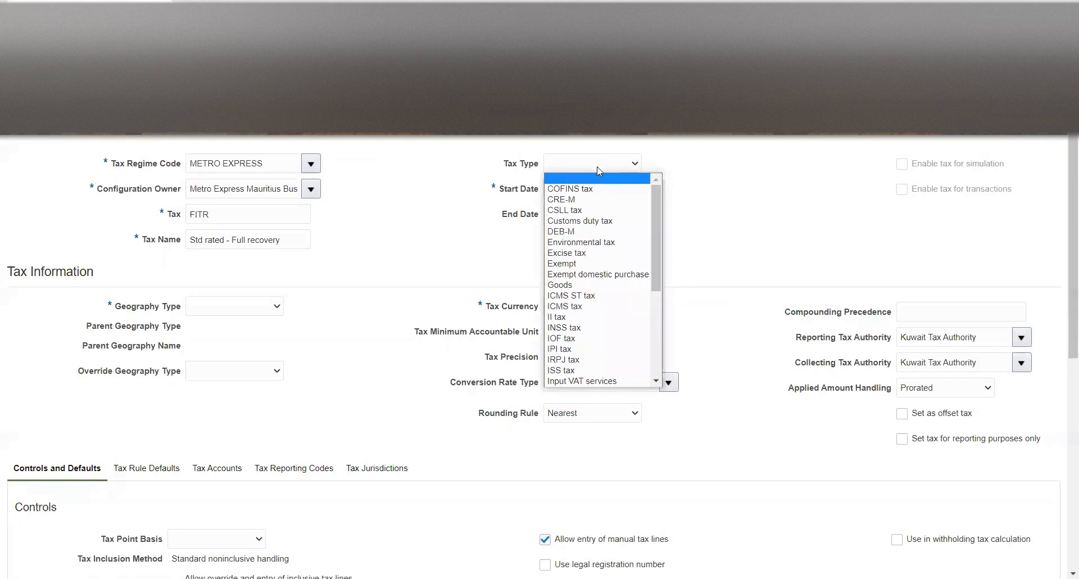
scroll(582, 270, "down", 1)
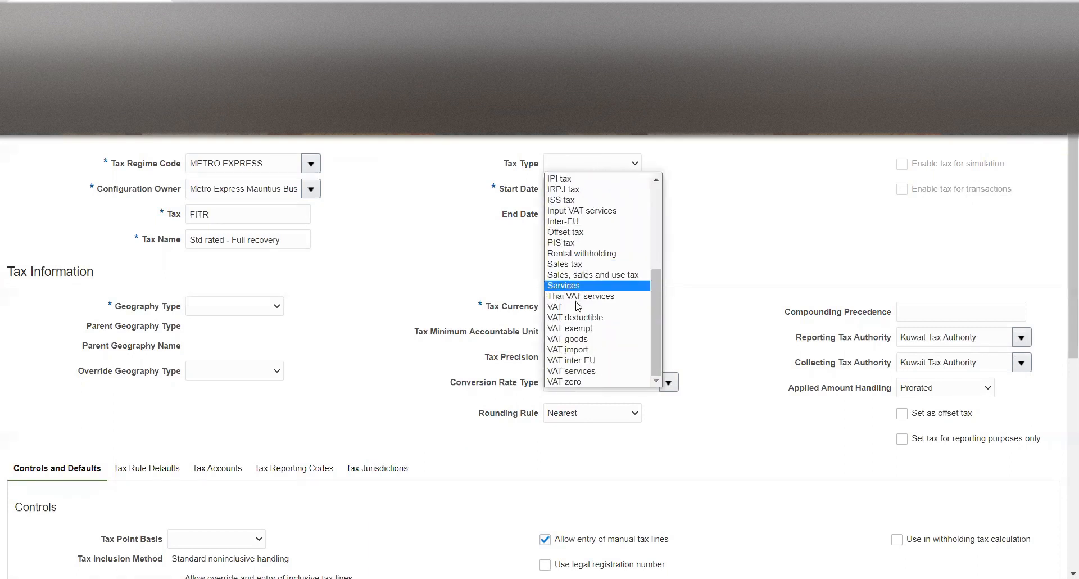
left_click(578, 306)
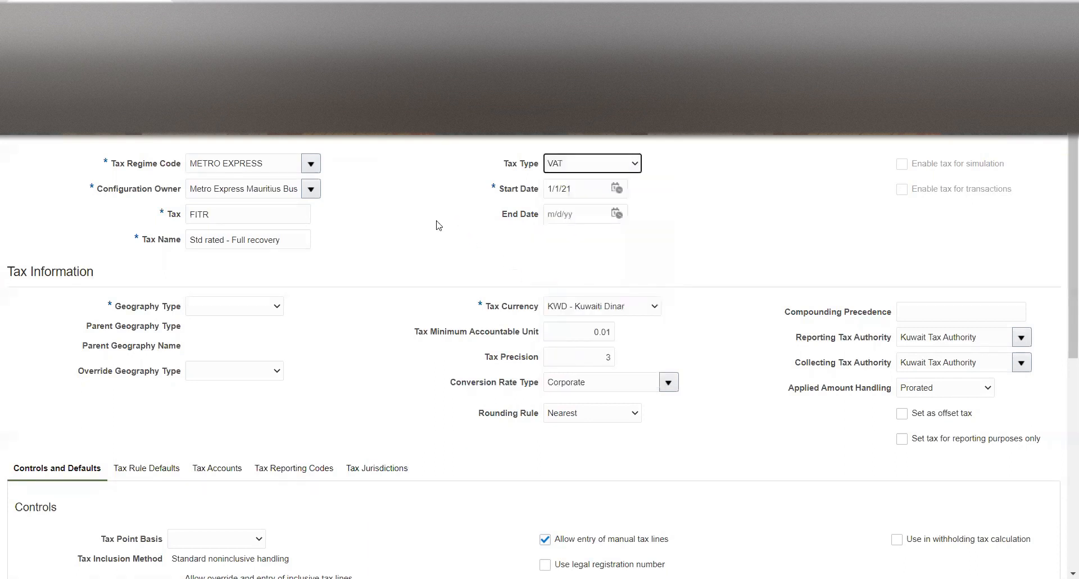
left_click(246, 308)
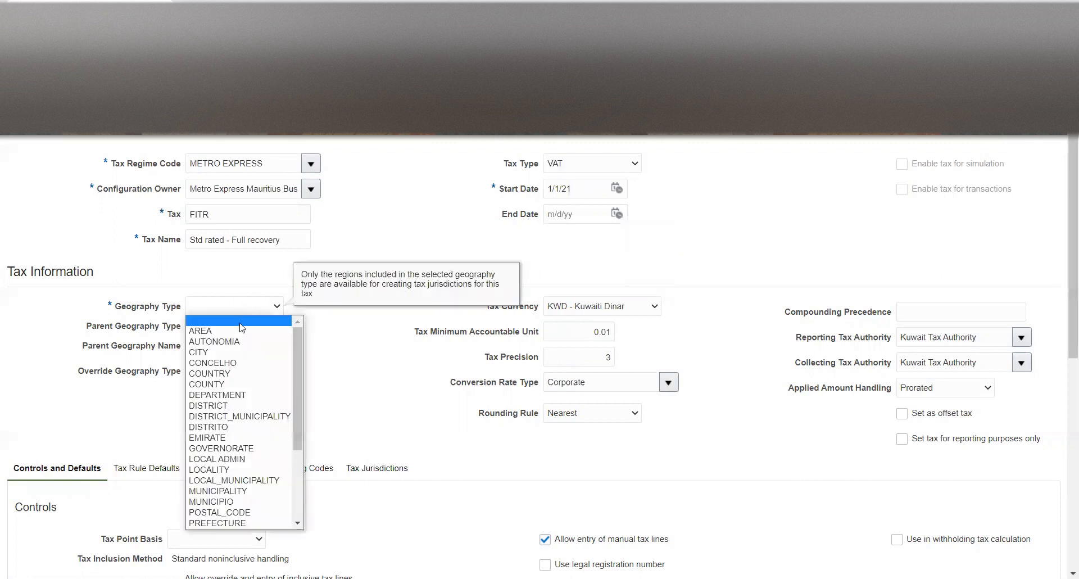
left_click(237, 374)
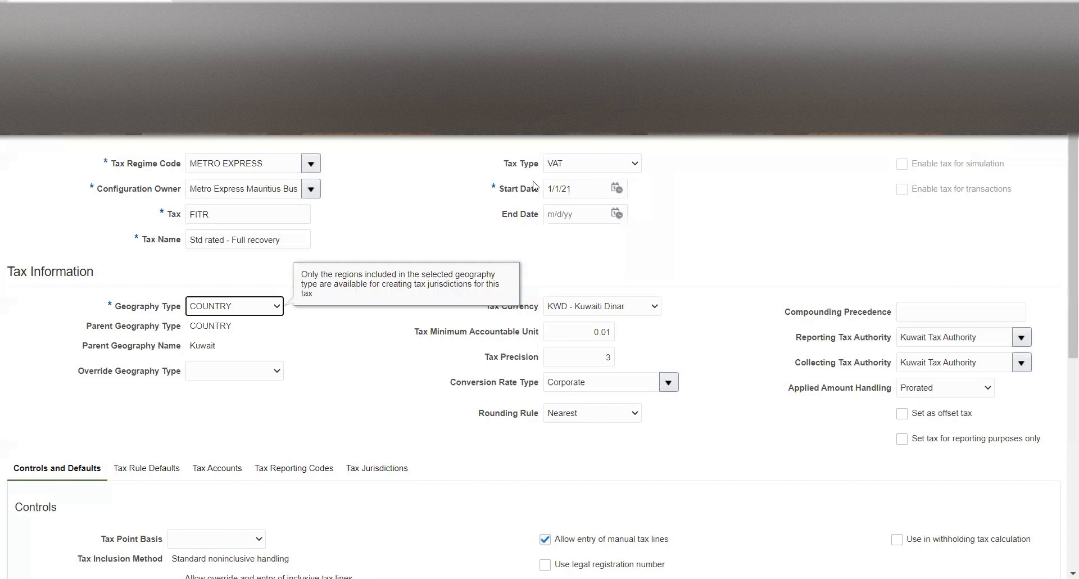
left_click(370, 221)
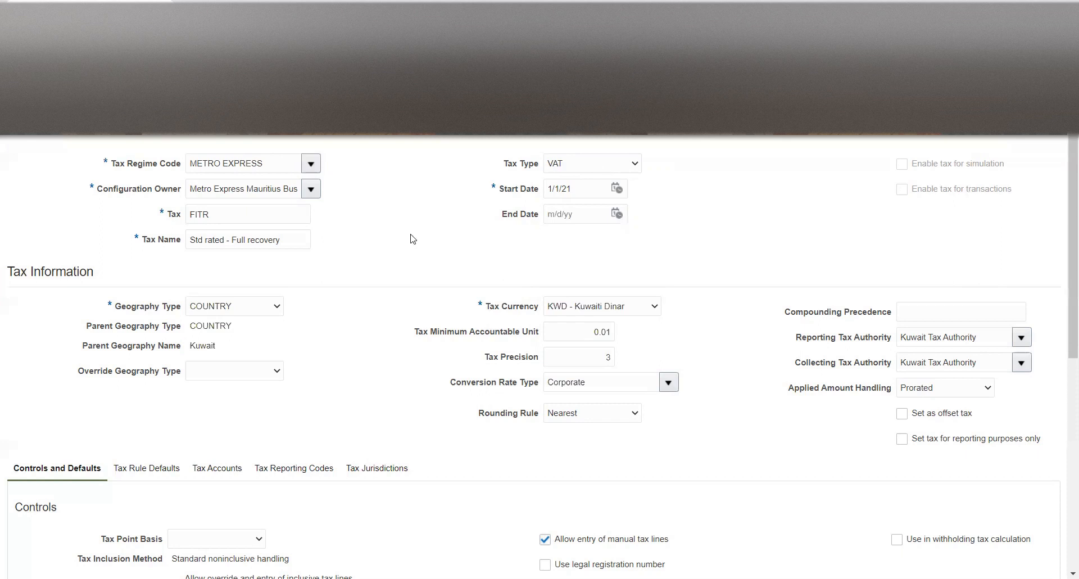
- Review the FITR tax's controls and defaults and its direct tax rule defaults, including the tax applicability options
scroll(411, 291, "down", 1)
scroll(411, 291, "up", 1)
scroll(369, 232, "down", 2)
scroll(368, 232, "up", 2)
scroll(225, 376, "down", 1)
left_click(137, 402)
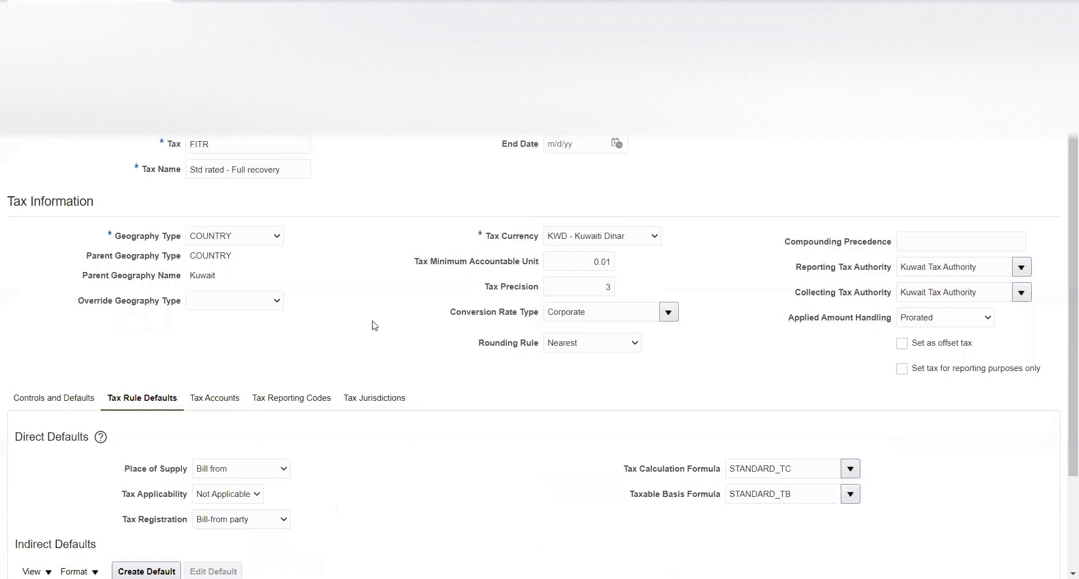
scroll(731, 236, "down", 1)
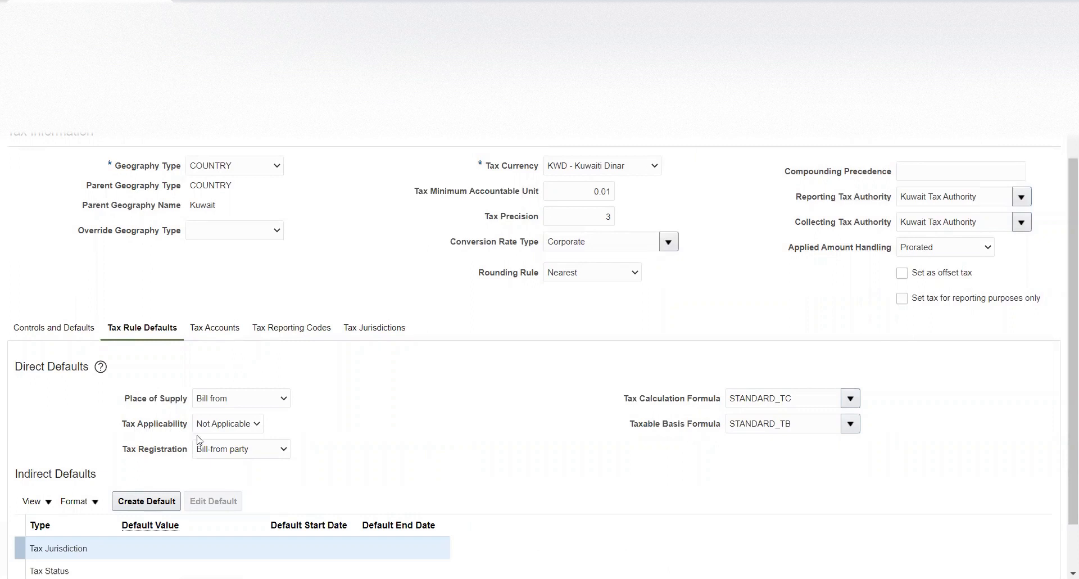
left_click(220, 429)
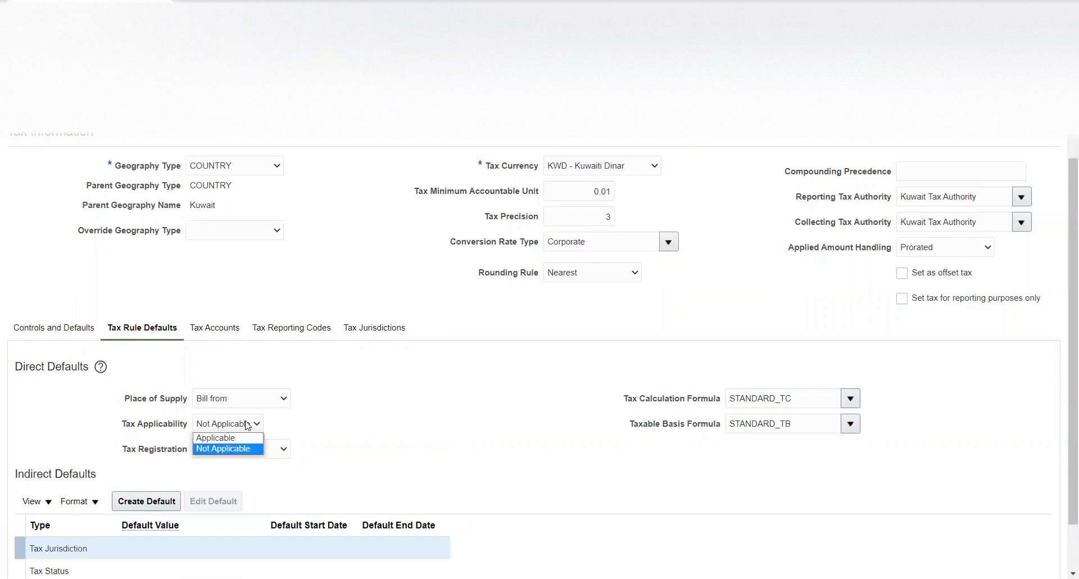
left_click(357, 433)
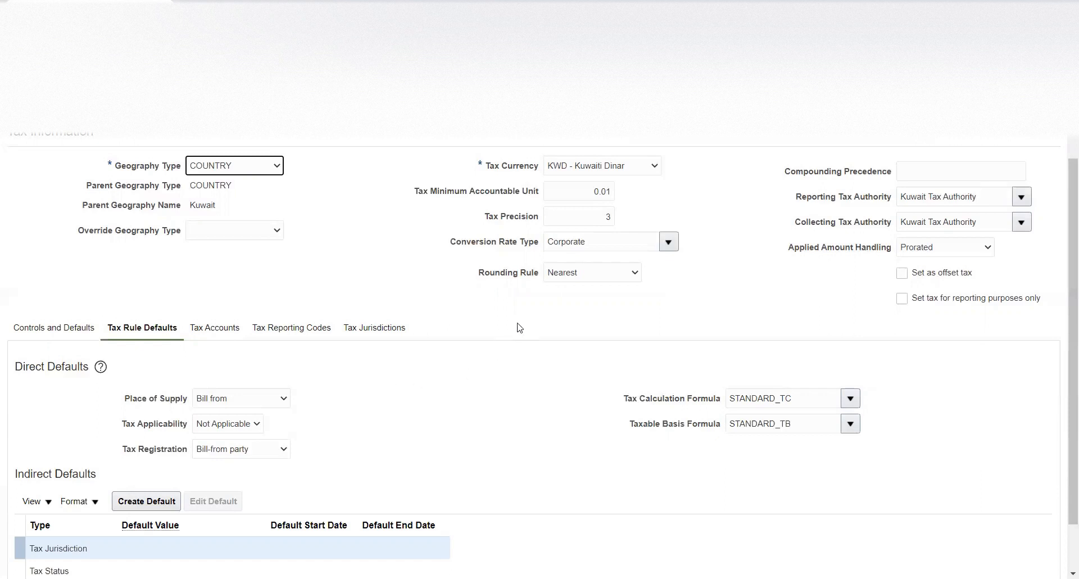
scroll(517, 324, "up", 3)
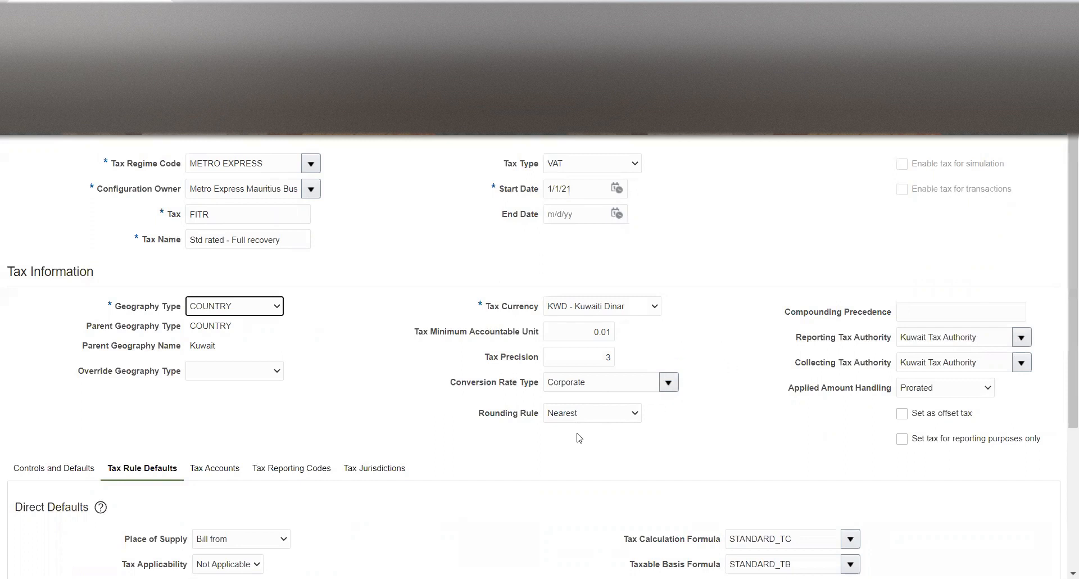
left_click(64, 471)
left_click(37, 470)
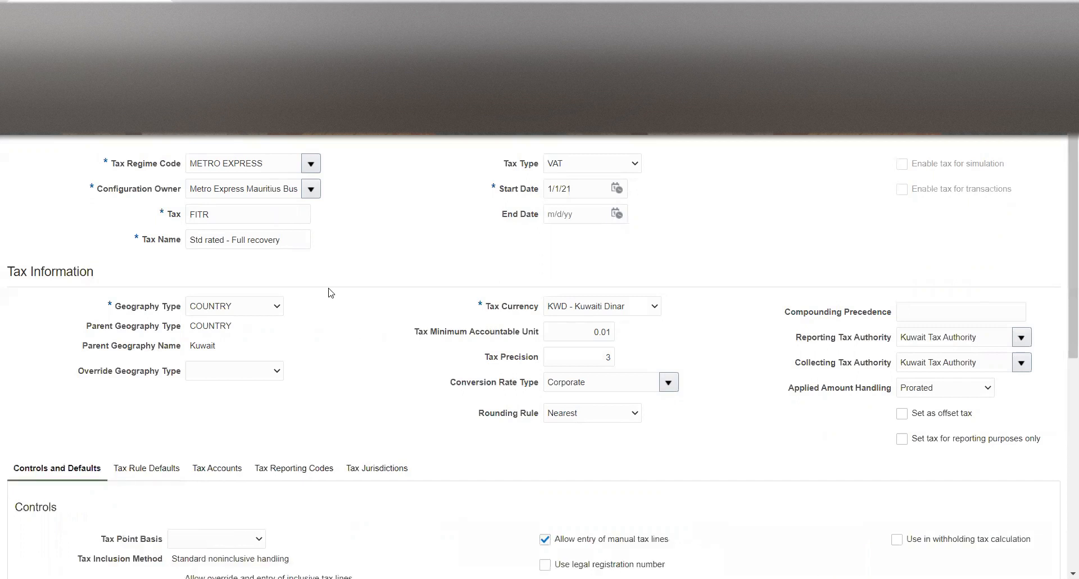
- Set the FITR tax's tax point basis to Invoice and allow tax rounding override
scroll(330, 295, "down", 5)
scroll(329, 294, "down", 1)
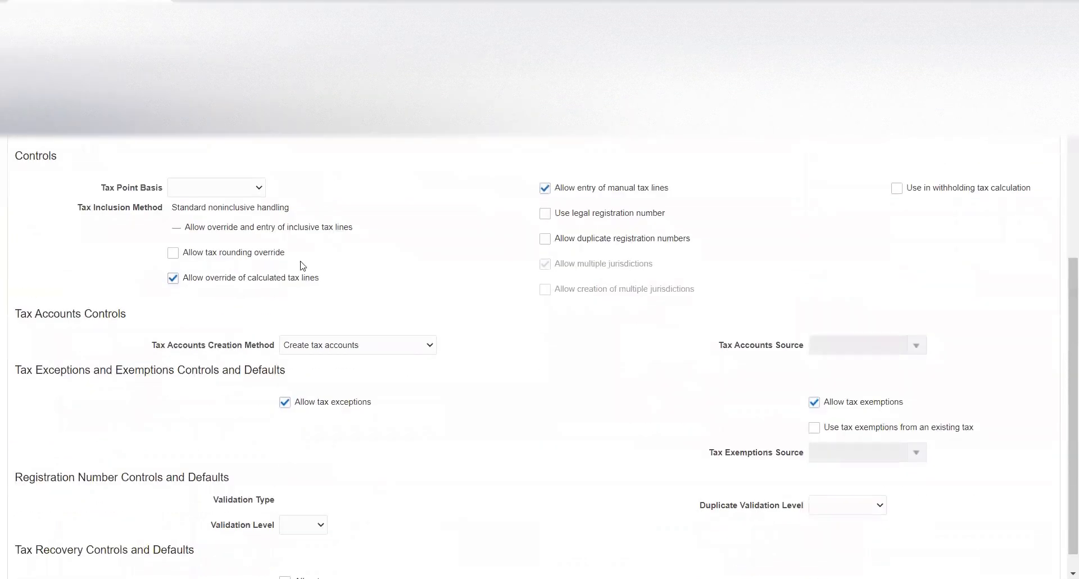
left_click(207, 188)
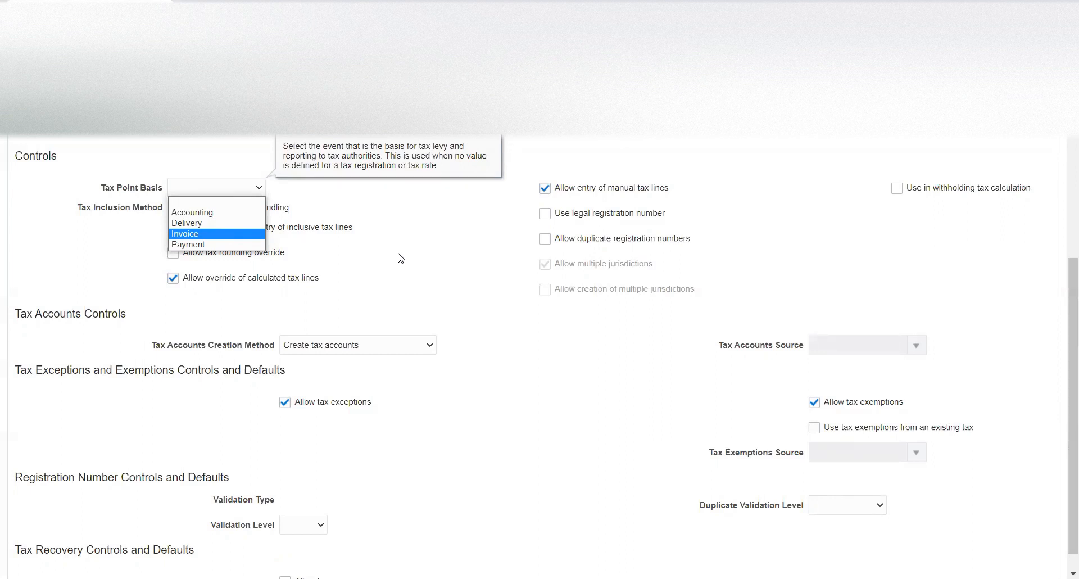
left_click(200, 236)
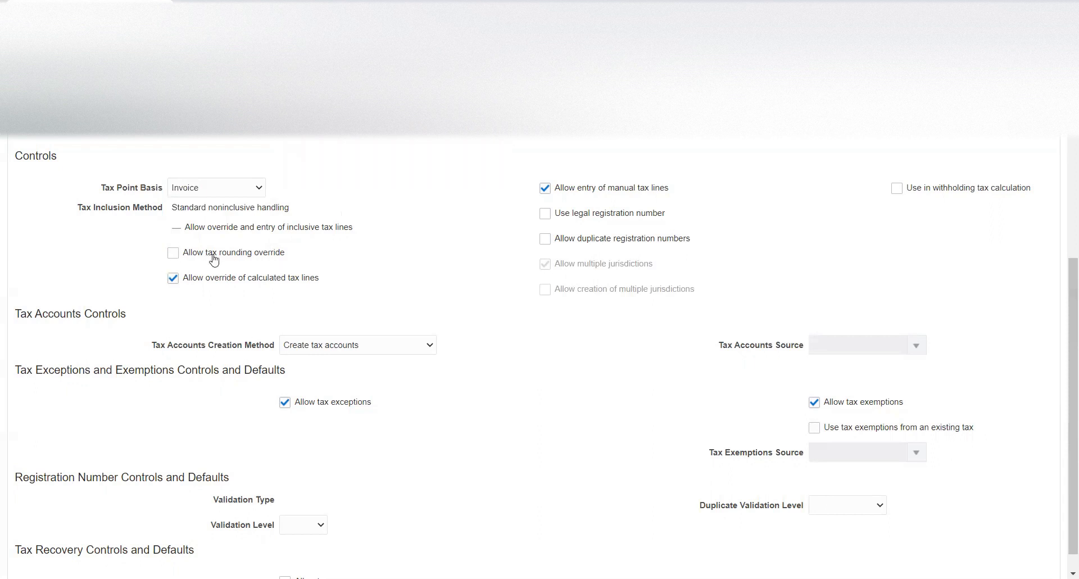
left_click(173, 253)
left_click(487, 303)
- Check the tax accounts creation method options, keeping Create tax accounts, and save the FITR tax
scroll(500, 304, "down", 1)
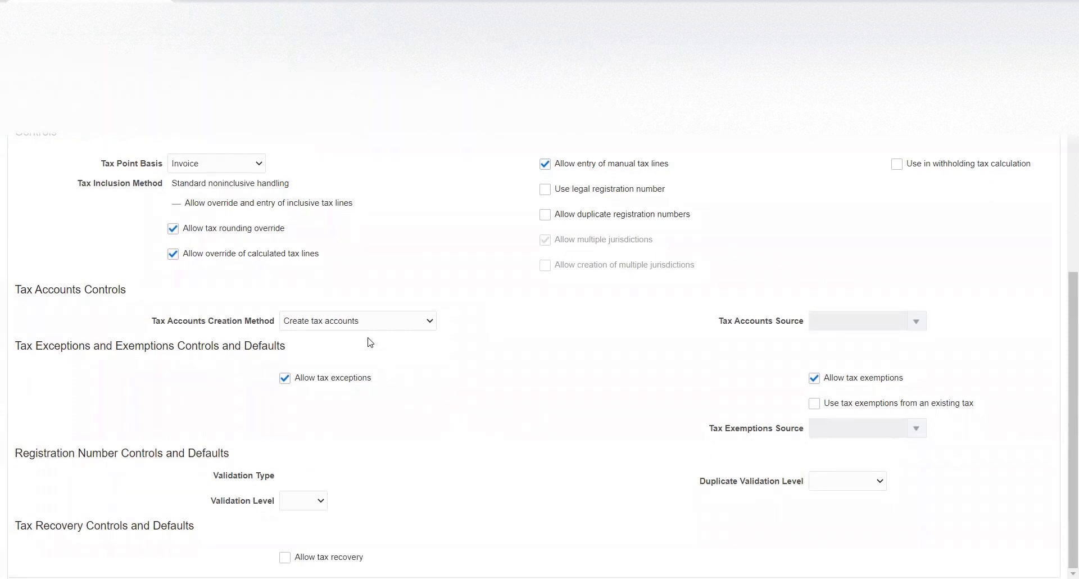
left_click(368, 322)
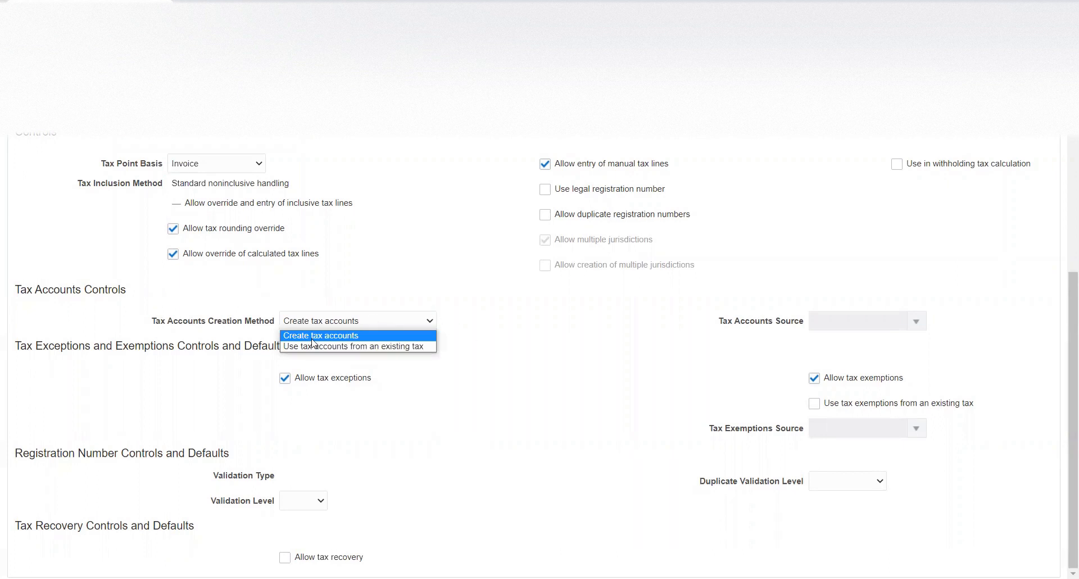
left_click(465, 331)
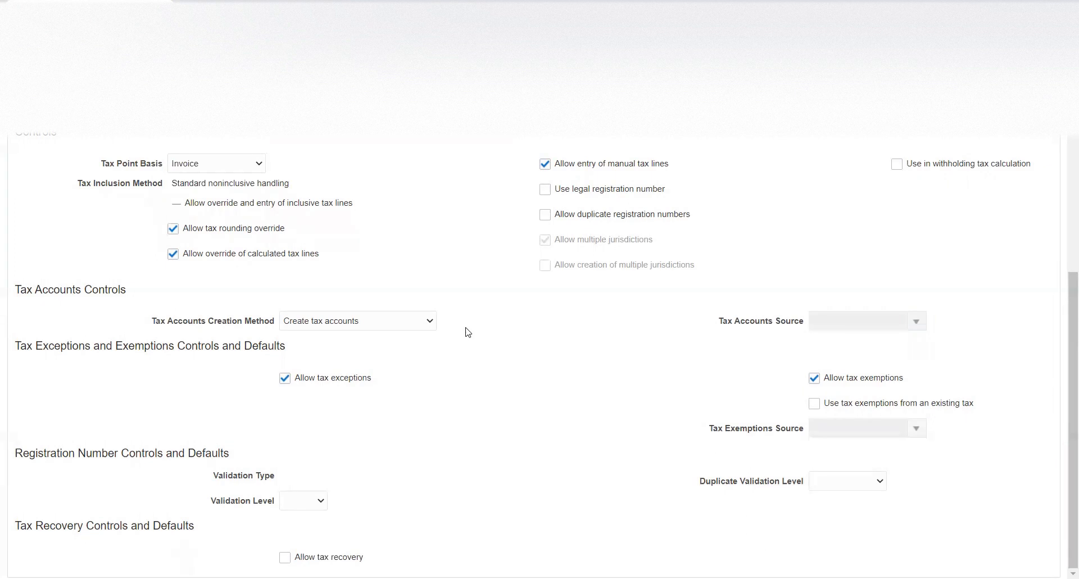
left_click(423, 324)
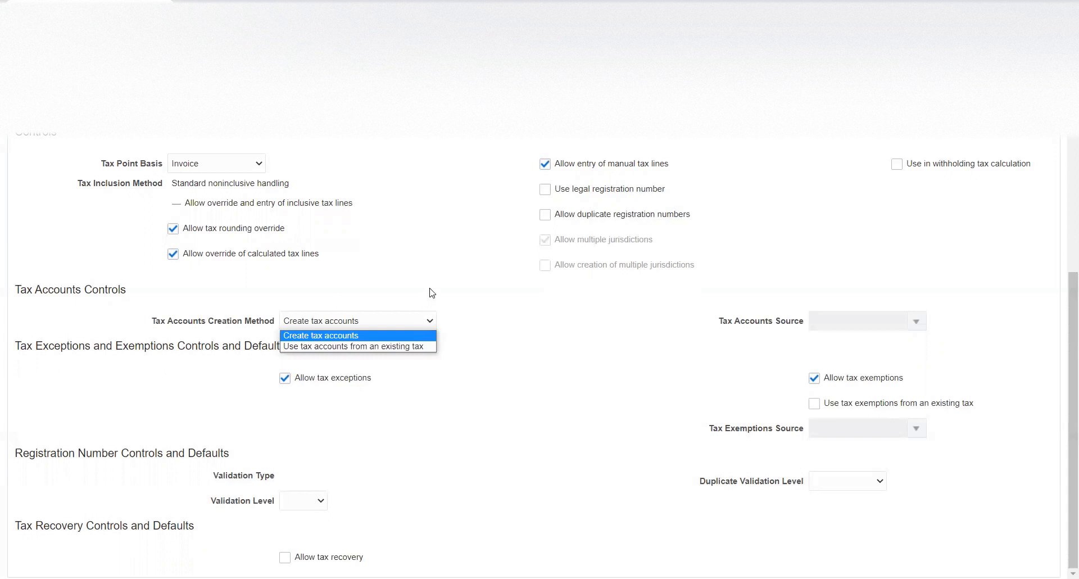
left_click(480, 288)
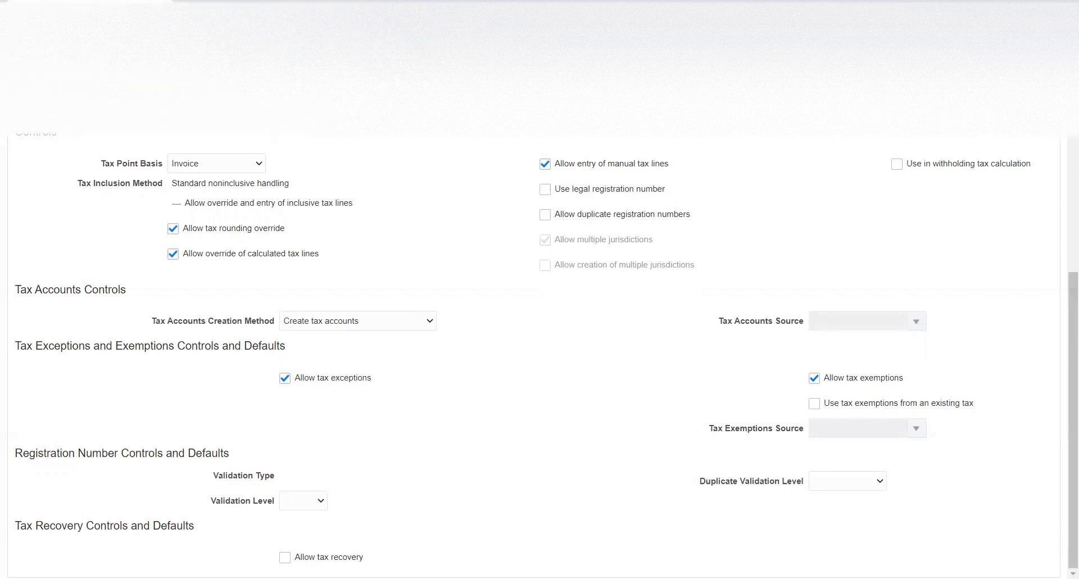
left_click(274, 107)
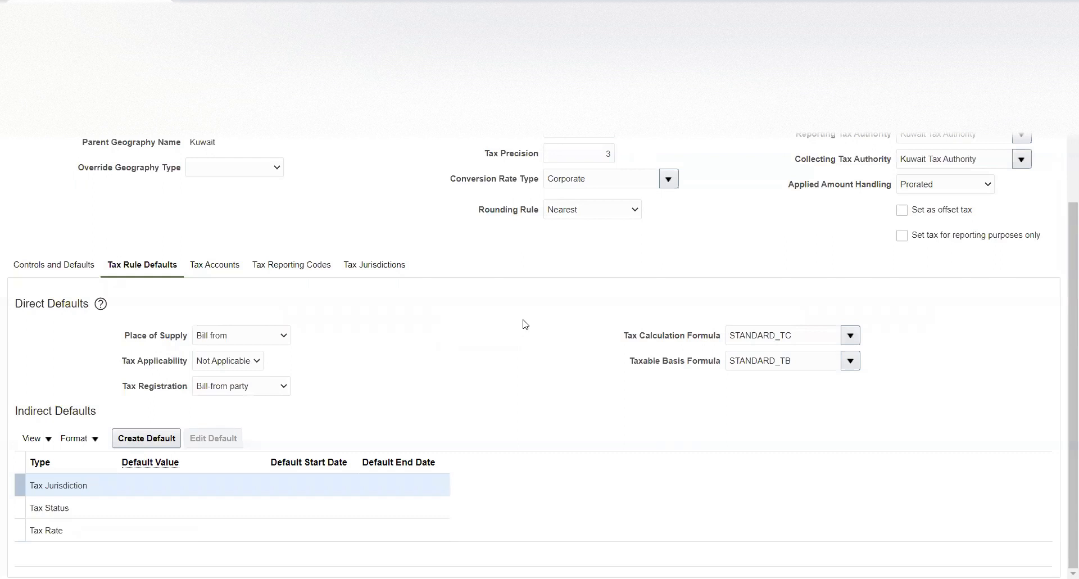
scroll(763, 203, "up", 4)
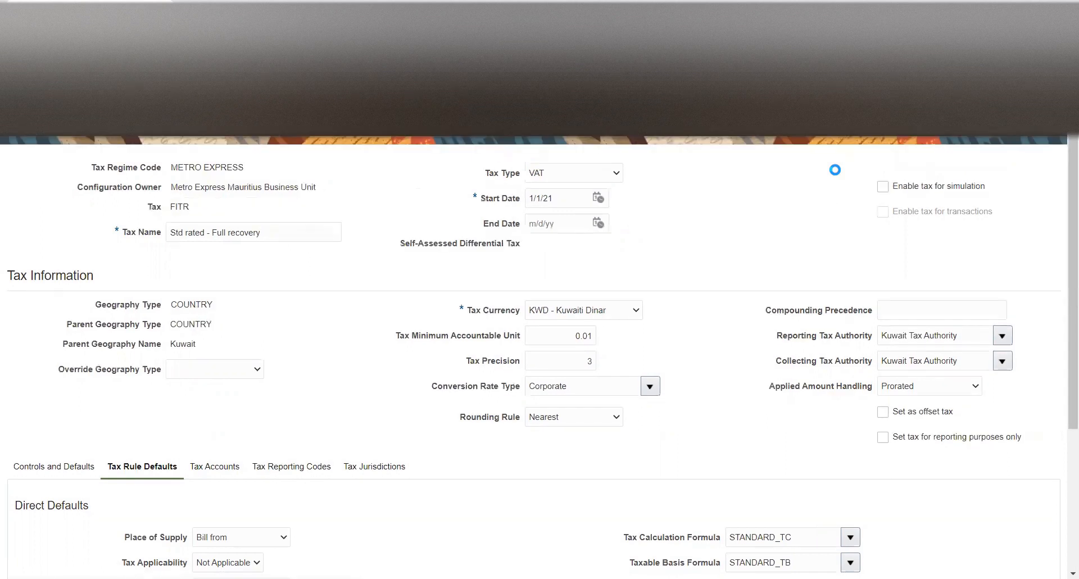
- Enable the FITR tax for simulation and for transactions
left_click(882, 188)
left_click(882, 213)
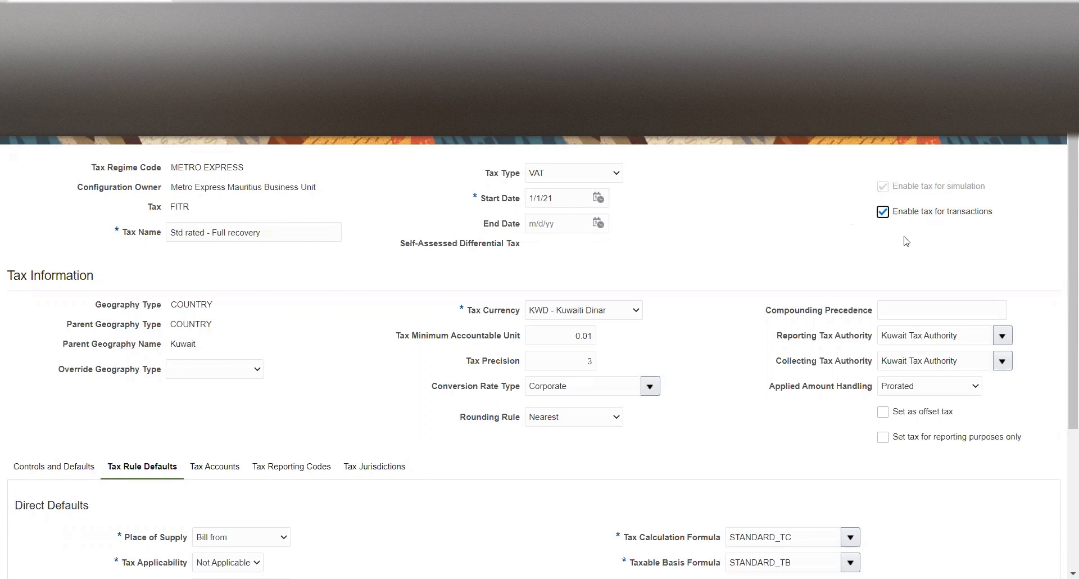
left_click_drag(1068, 208, 1061, 252)
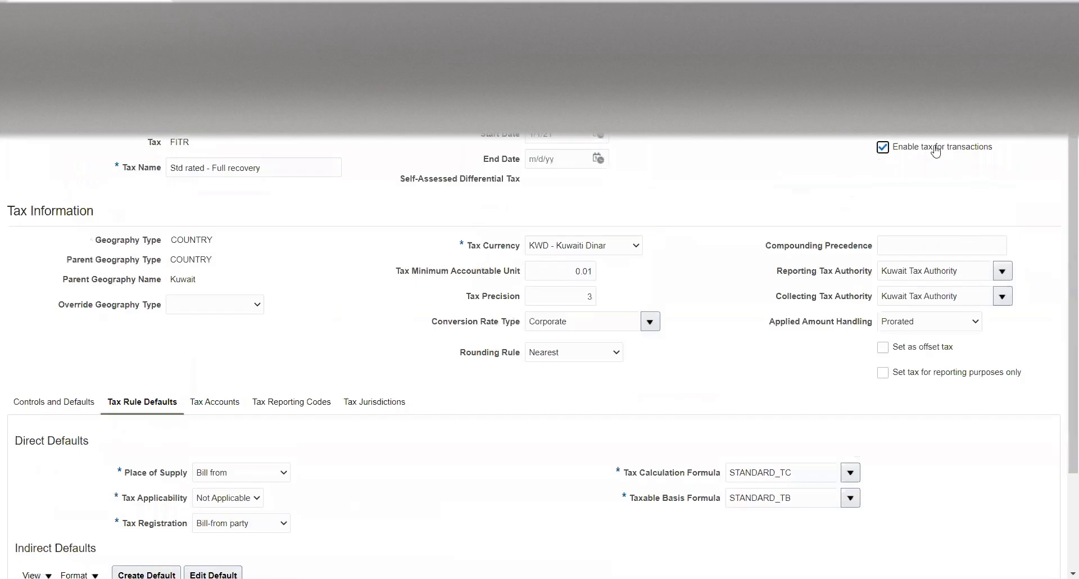
scroll(936, 150, "up", 2)
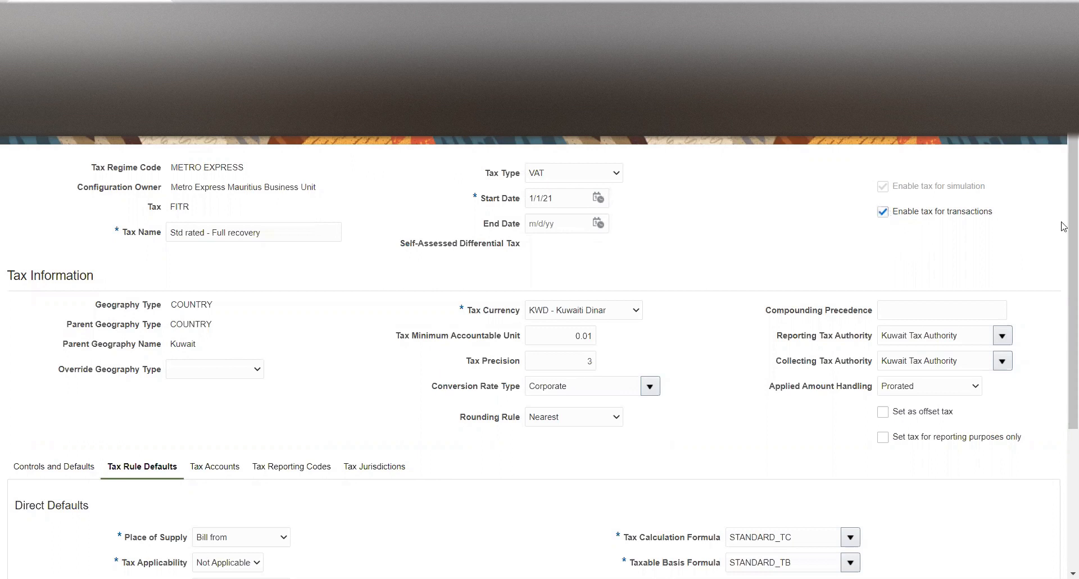
- Set the default tax applicability of the FITR tax to Applicable and try to save the tax
scroll(1065, 226, "down", 3)
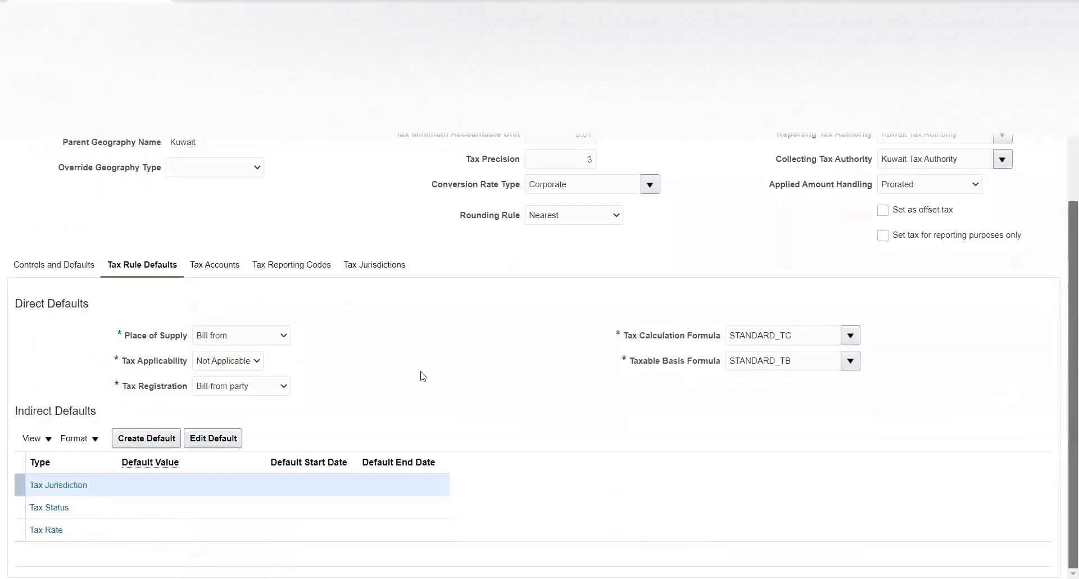
left_click(216, 362)
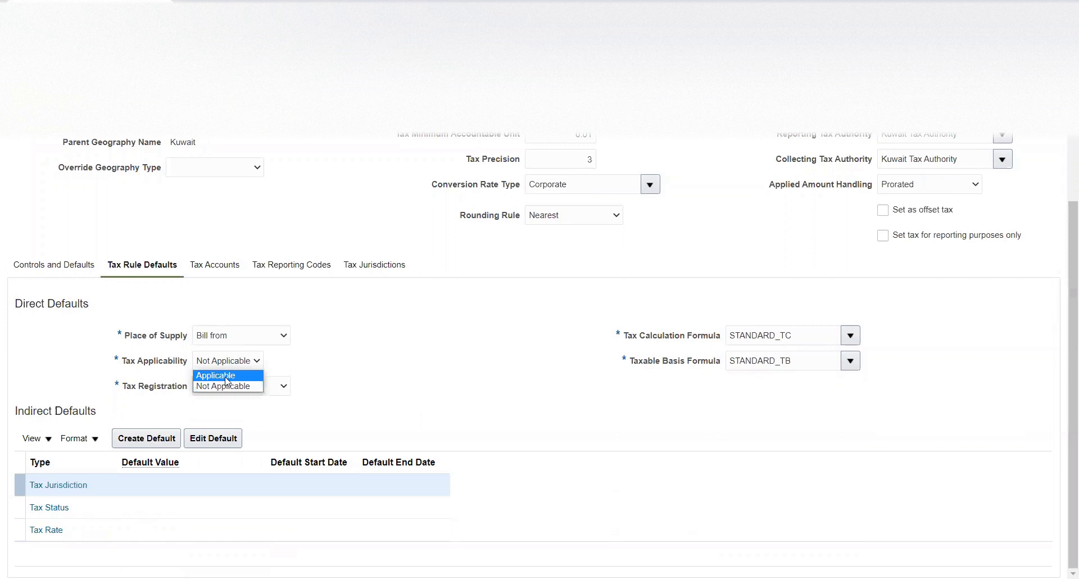
left_click(224, 375)
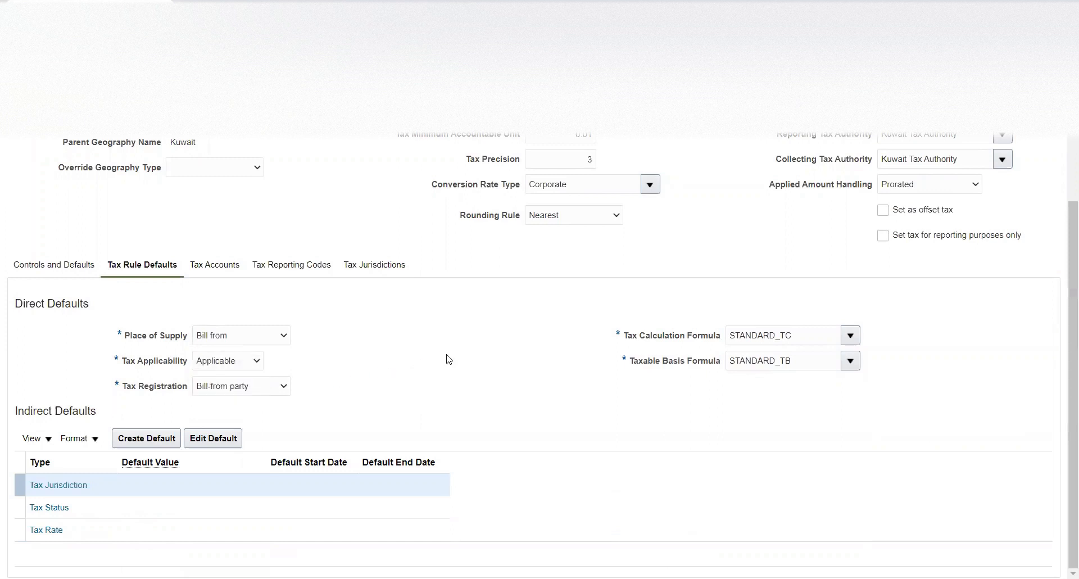
left_click_drag(1062, 346, 1064, 231)
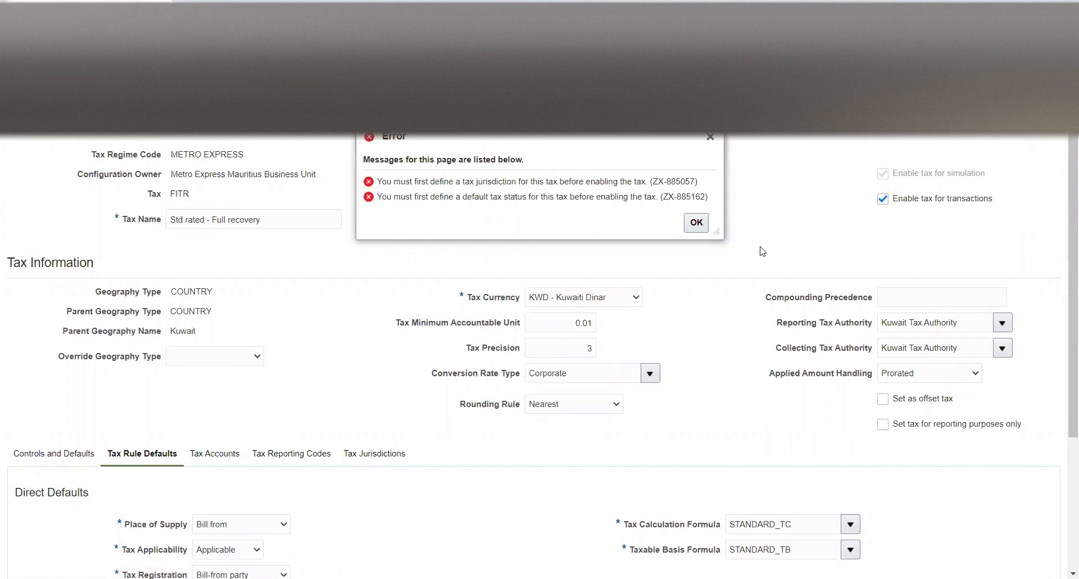
left_click(697, 223)
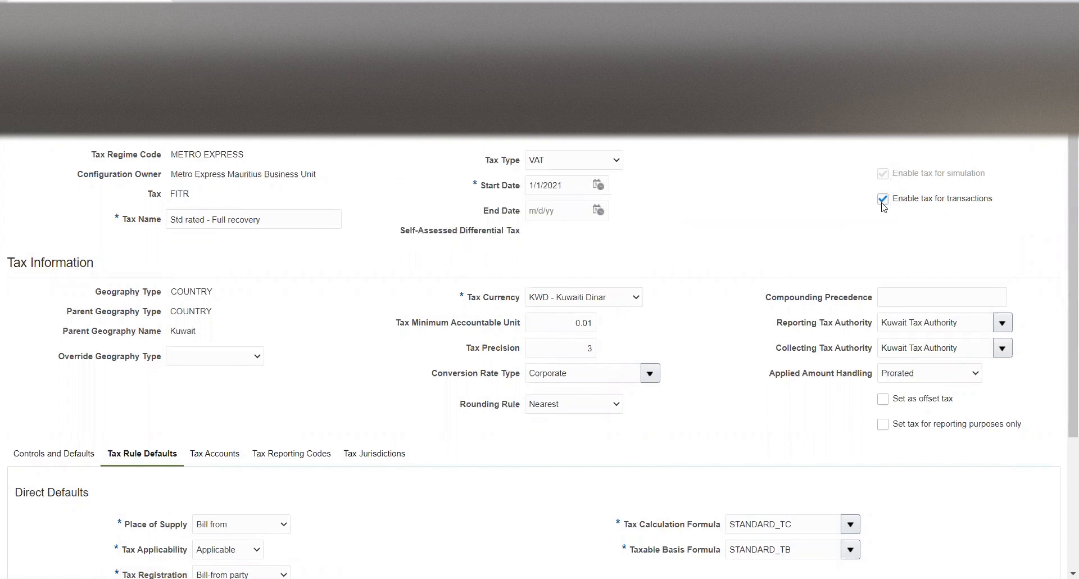
- Leave the FITR tax and return to the implementation project's task list, discarding the unsaved changes
scroll(1064, 240, "down", 3)
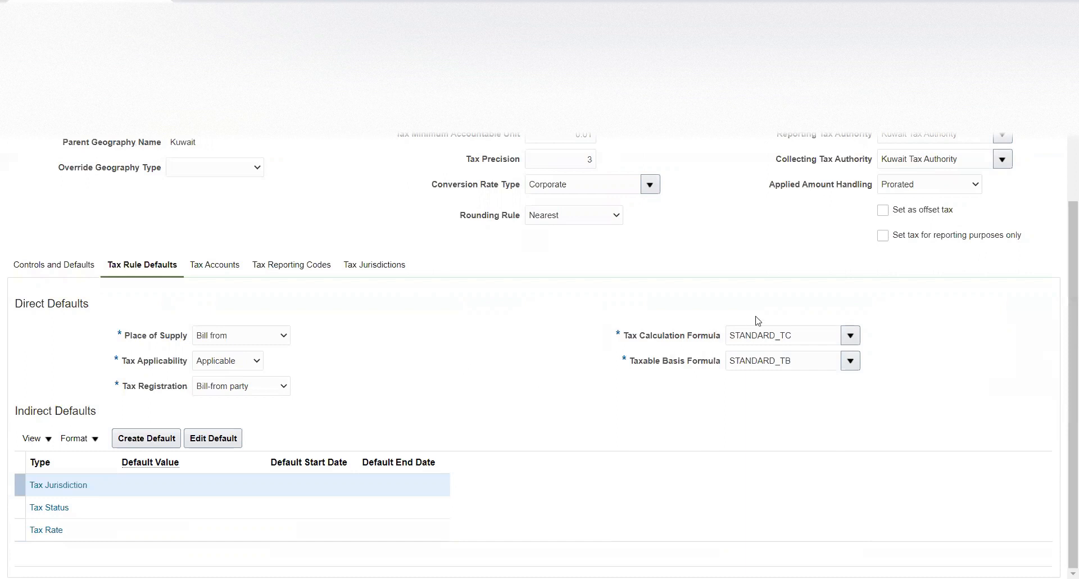
left_click_drag(1071, 282, 1071, 126)
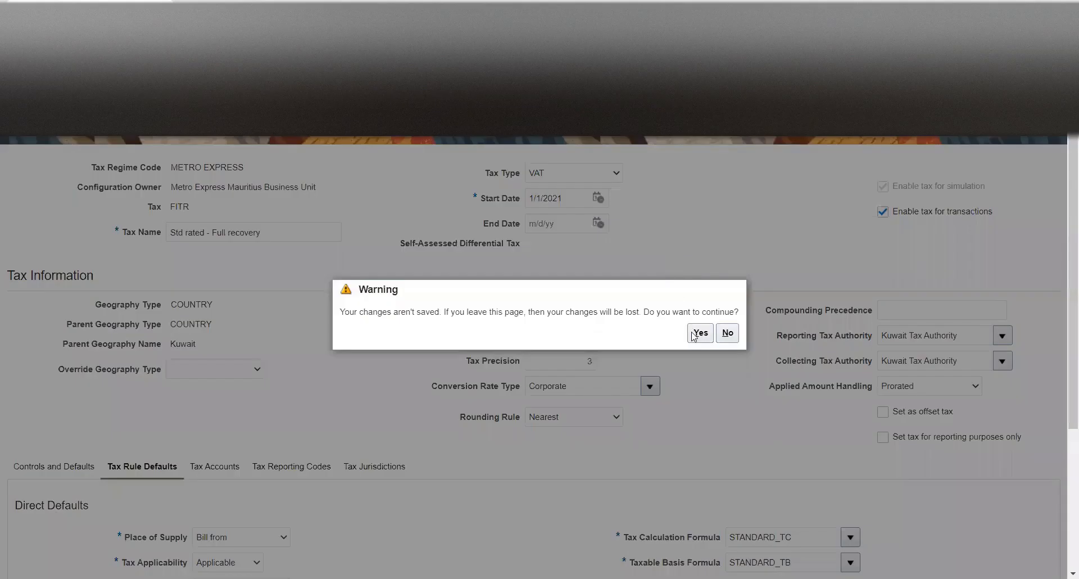
left_click(700, 333)
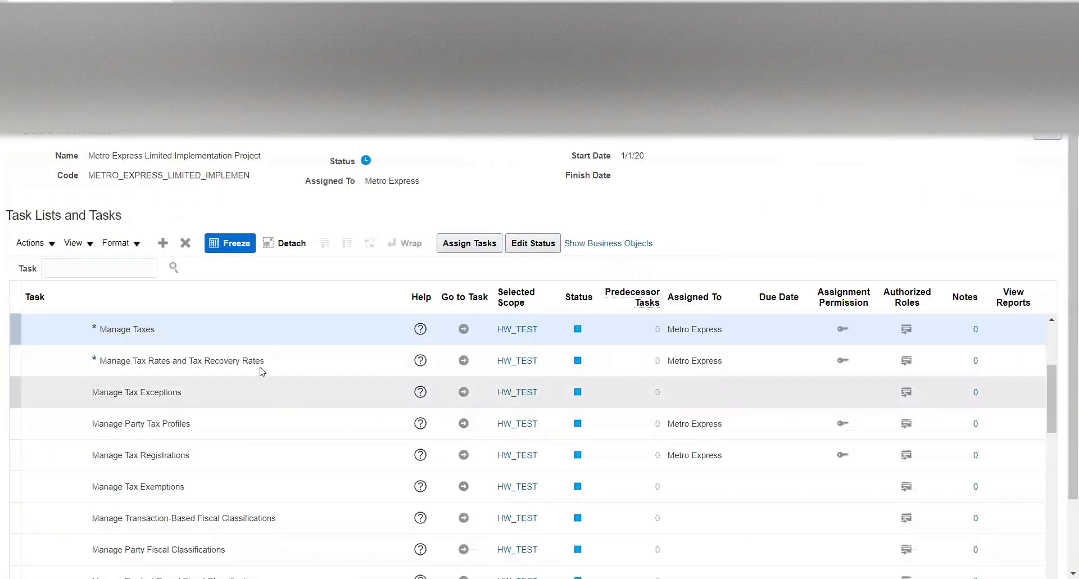
- Start a new transaction tax rate with regime code METRO EXPRESS and configuration owner Metro Express Mauritius Business Unit
left_click(463, 360)
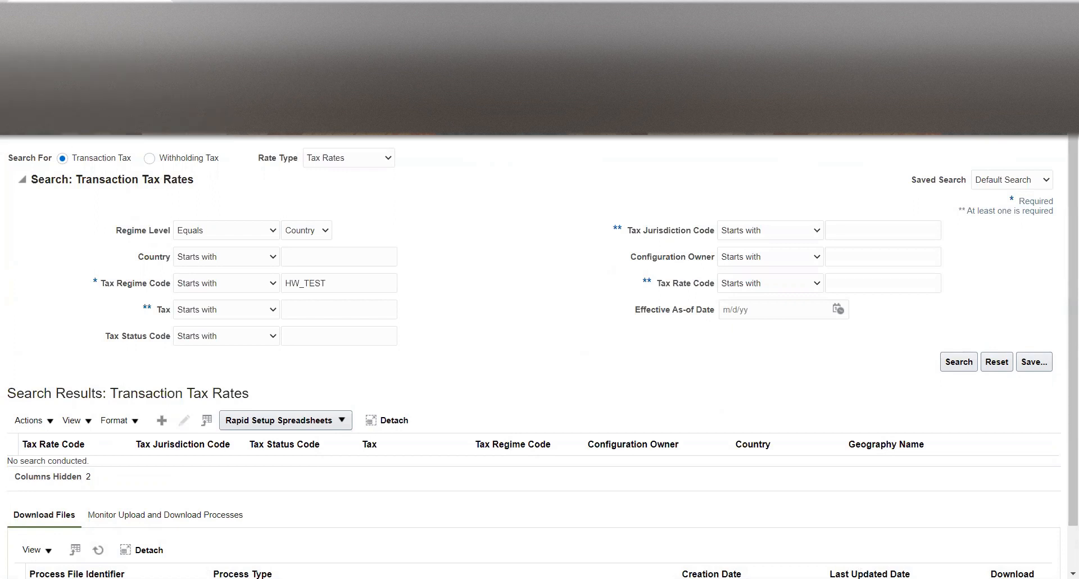
left_click(162, 423)
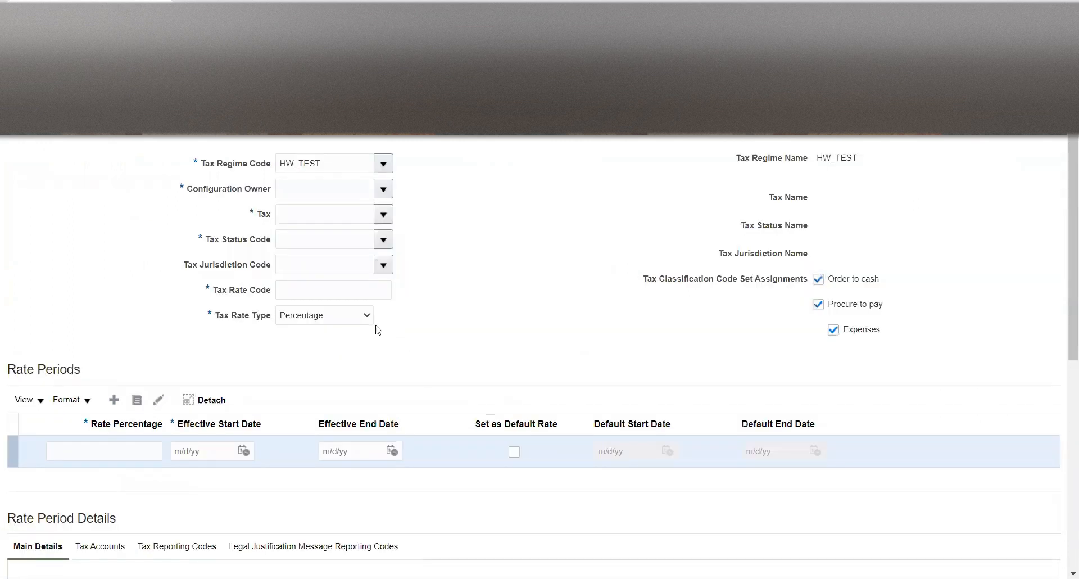
double_click(340, 164)
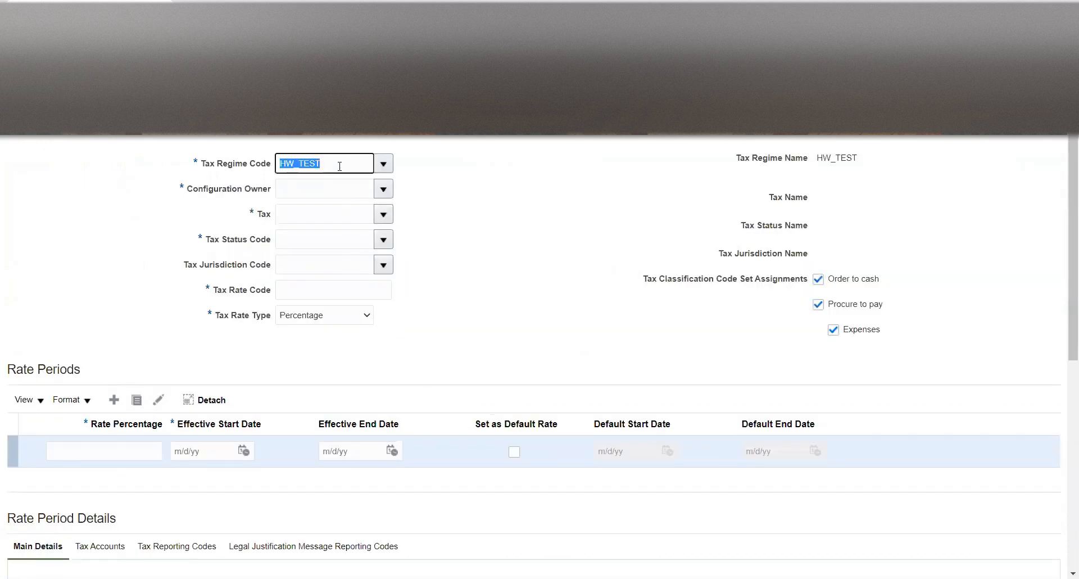
type("Metr")
key("Tab")
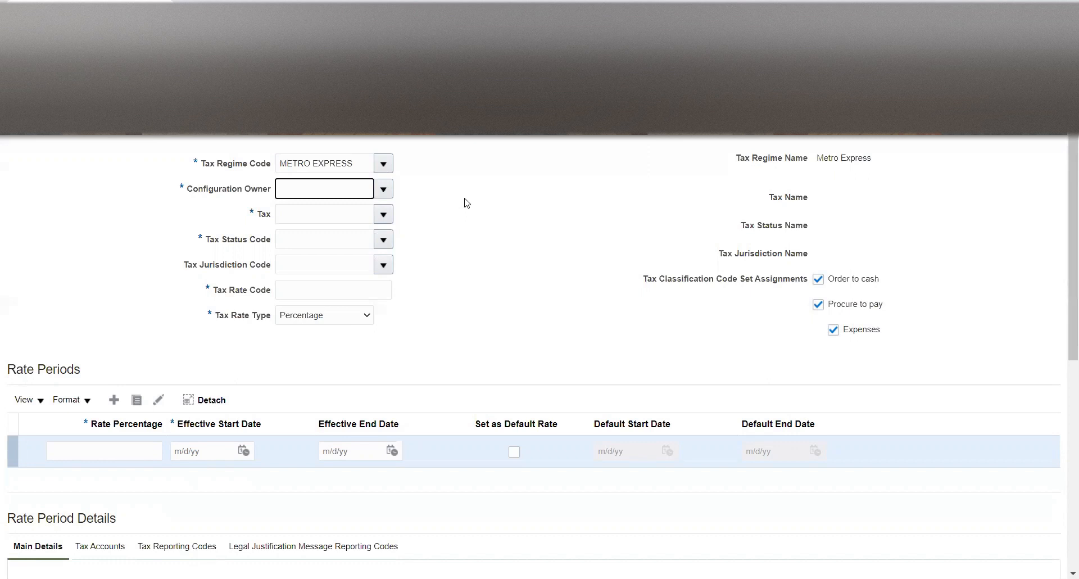
left_click(384, 190)
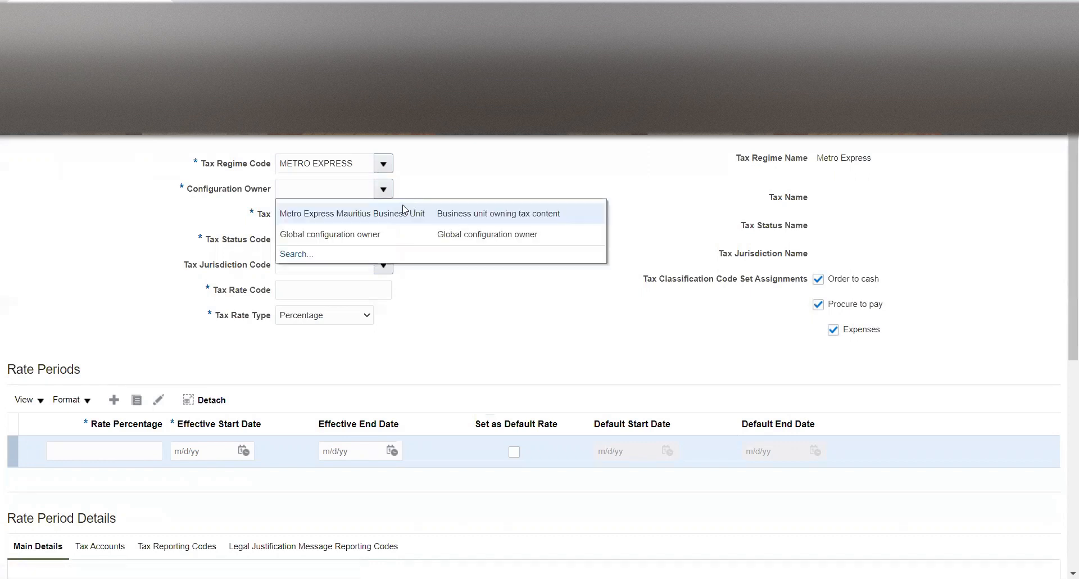
left_click(394, 213)
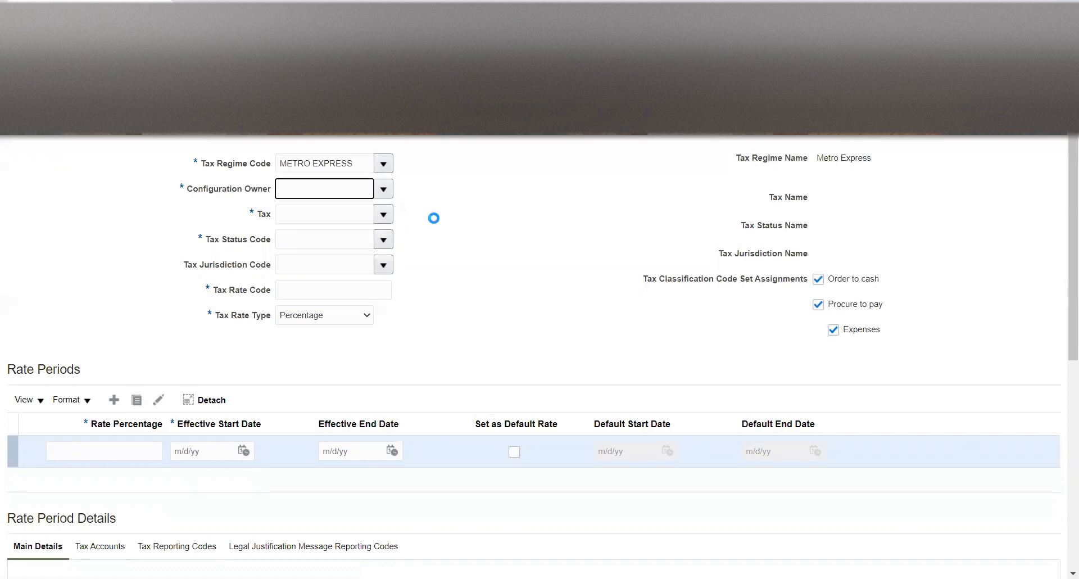
- Select FITR as the rate's tax and check its tax status codes, leaving the new rate unsaved
left_click(385, 216)
left_click(362, 238)
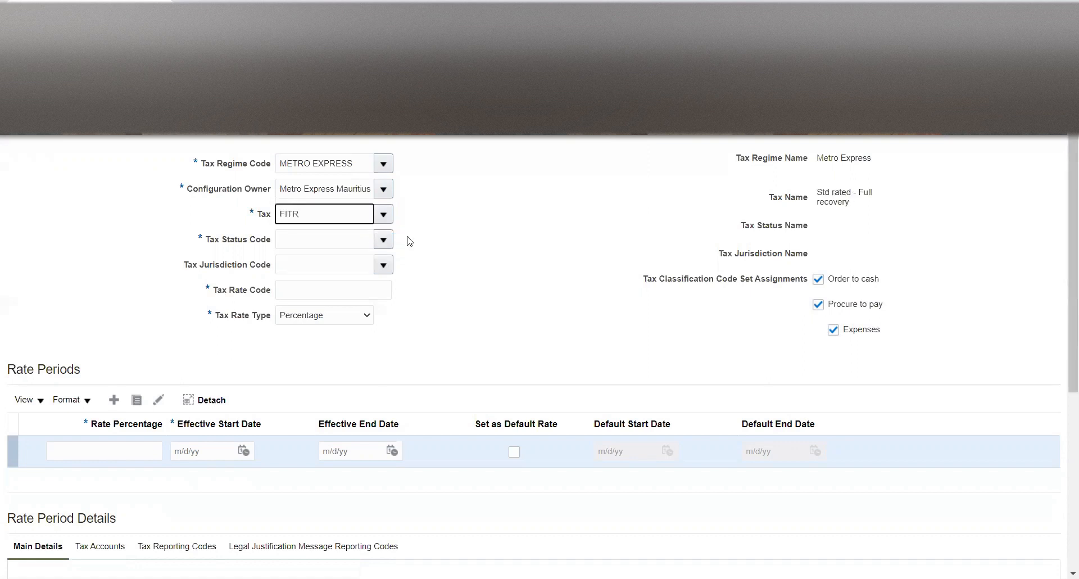
left_click(385, 242)
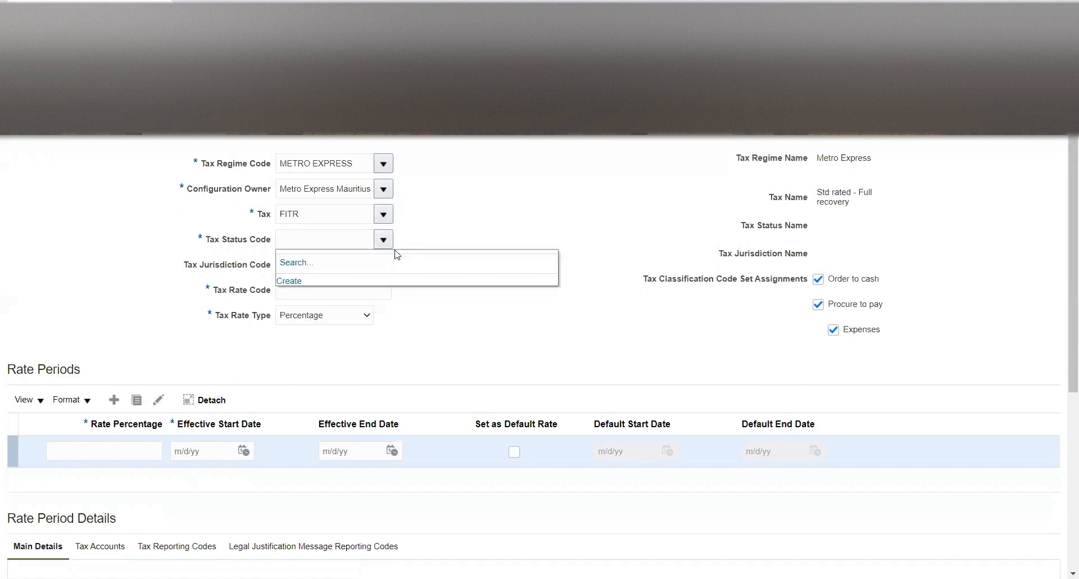
left_click(427, 225)
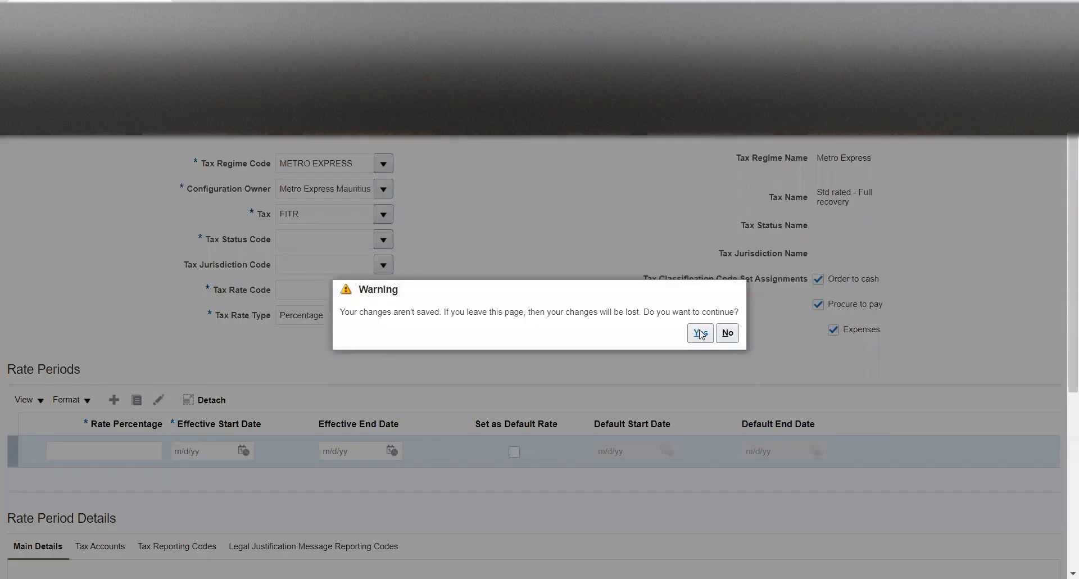
left_click(701, 332)
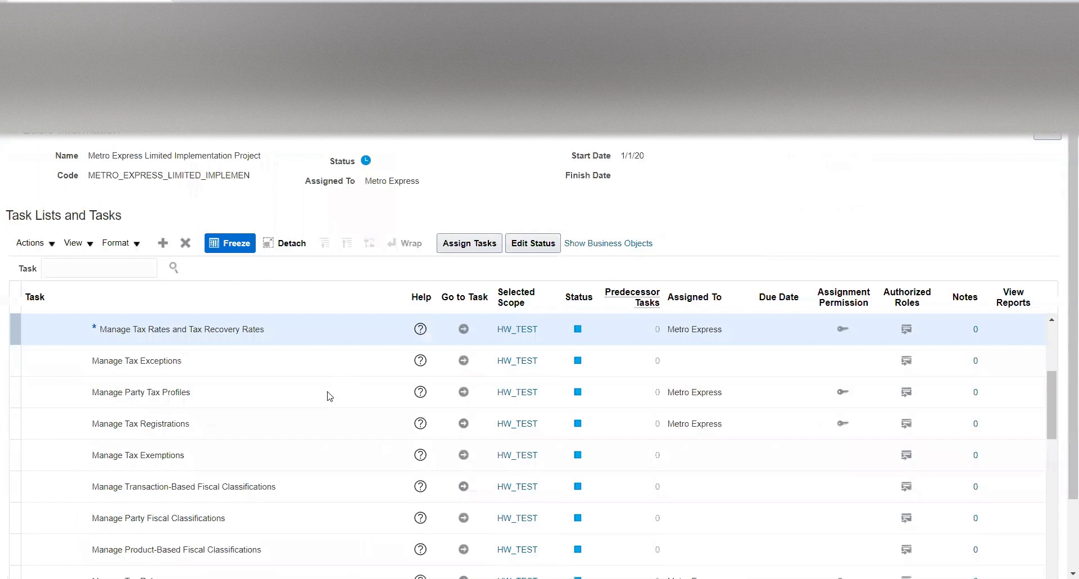
- Expand the Define Advanced Tax Configuration task folder to reach the tax status and jurisdiction tasks
scroll(301, 405, "down", 3)
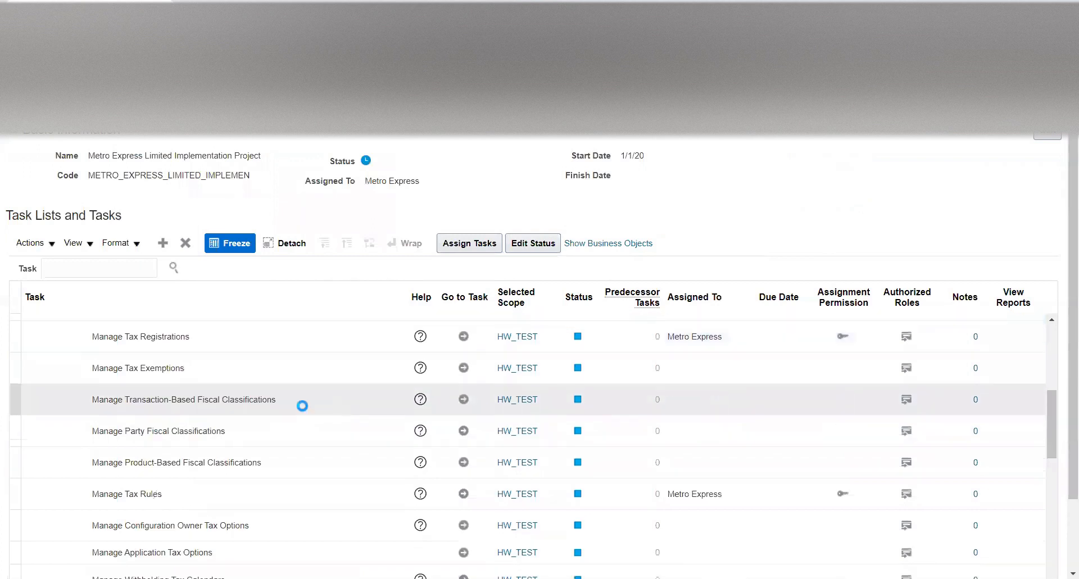
scroll(302, 408, "down", 3)
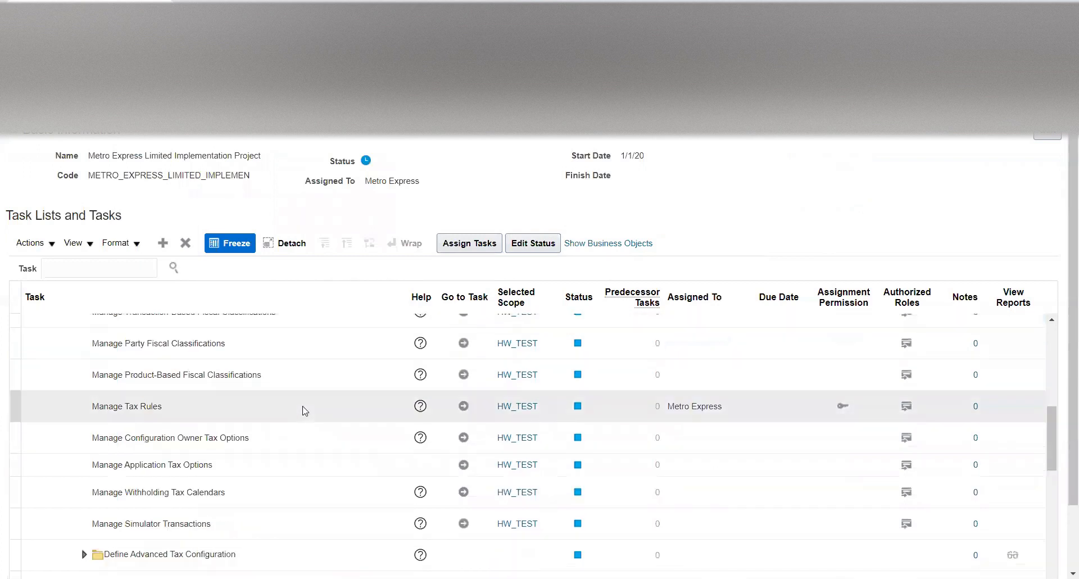
scroll(302, 410, "down", 5)
left_click(84, 379)
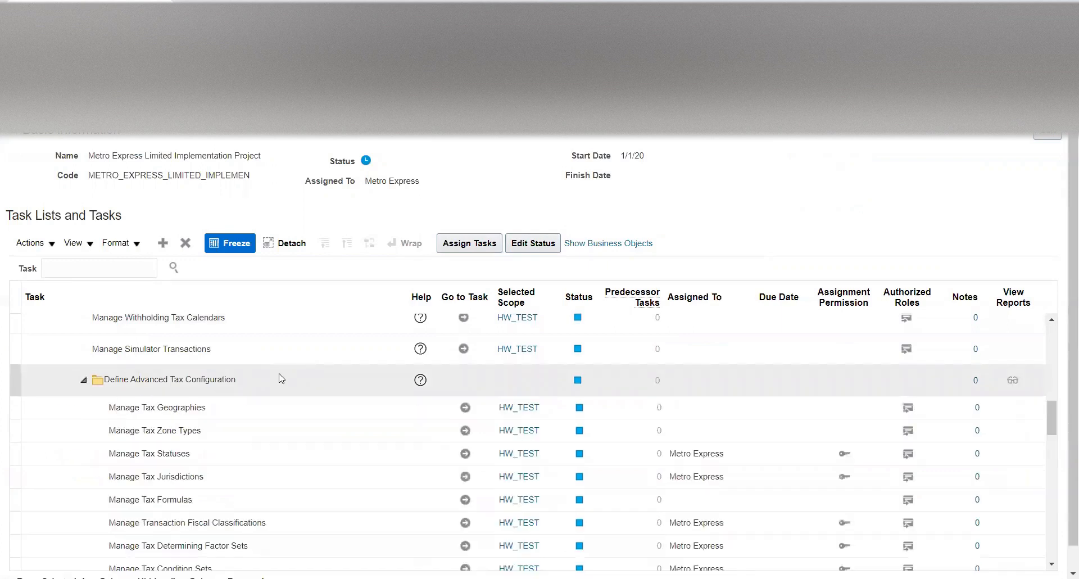
scroll(259, 430, "down", 3)
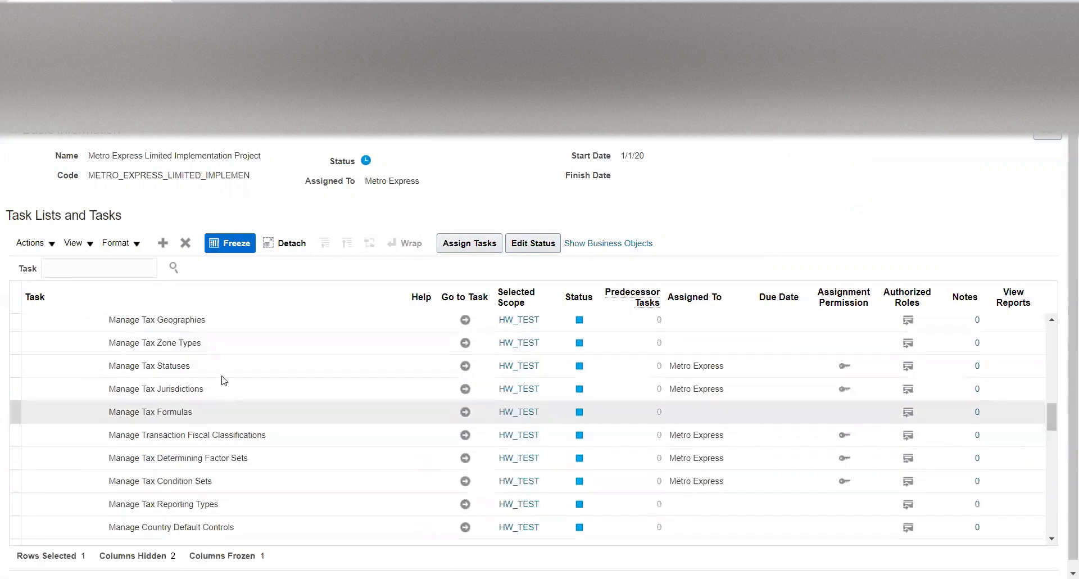
- Start a new transaction tax status from the Manage Tax Statuses task with METRO EXPRESS as its tax regime code
left_click(465, 365)
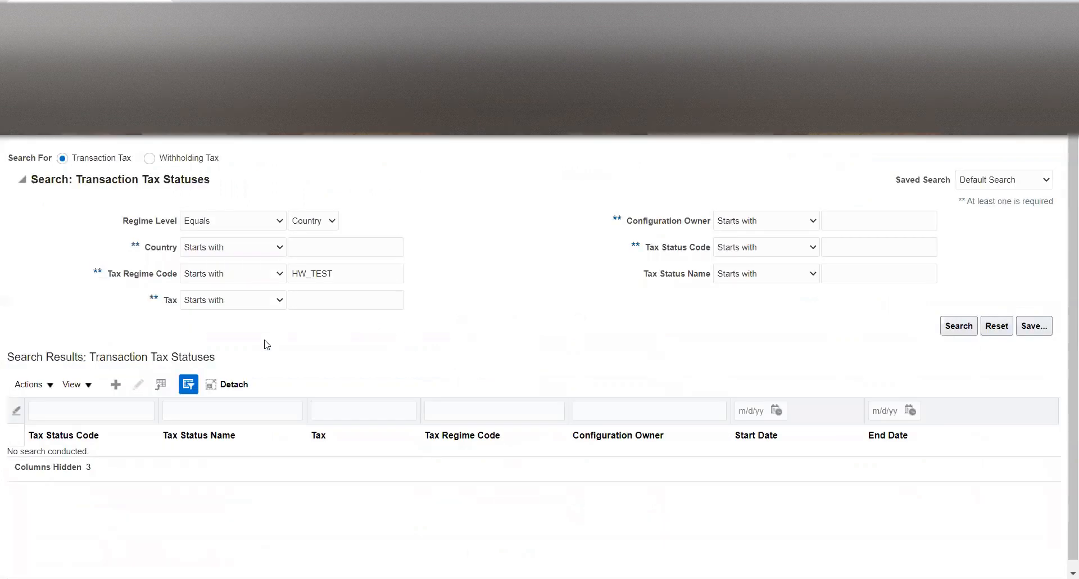
left_click(116, 384)
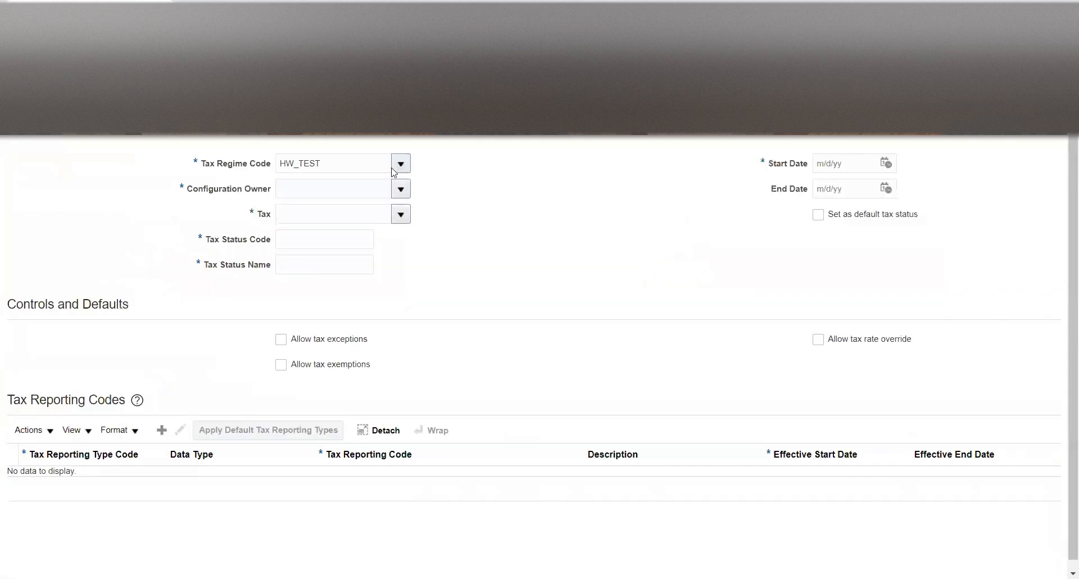
left_click(356, 165)
key("ctrl+a")
key("BackSpace")
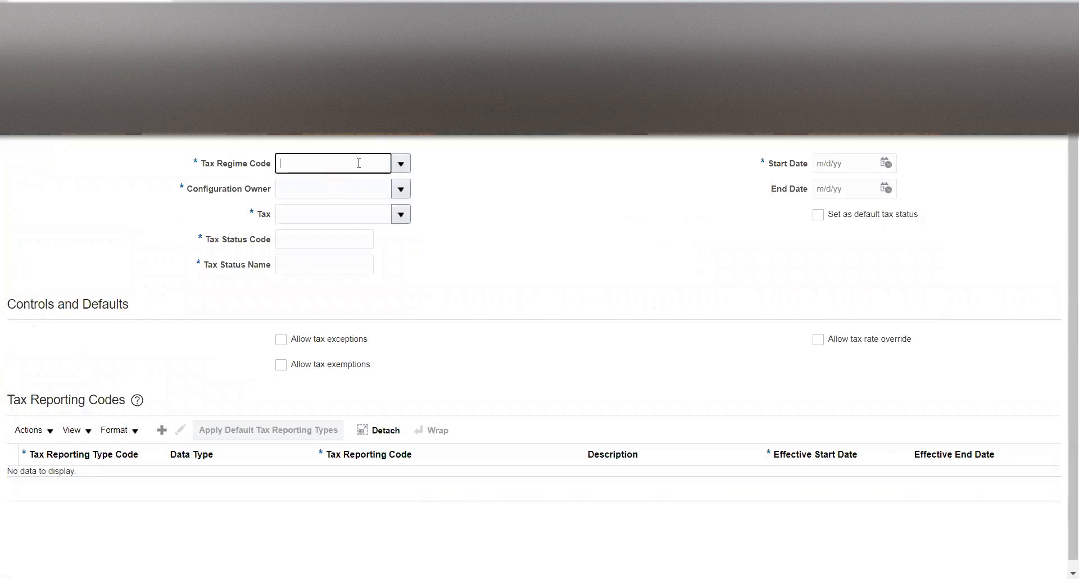
type("Metro")
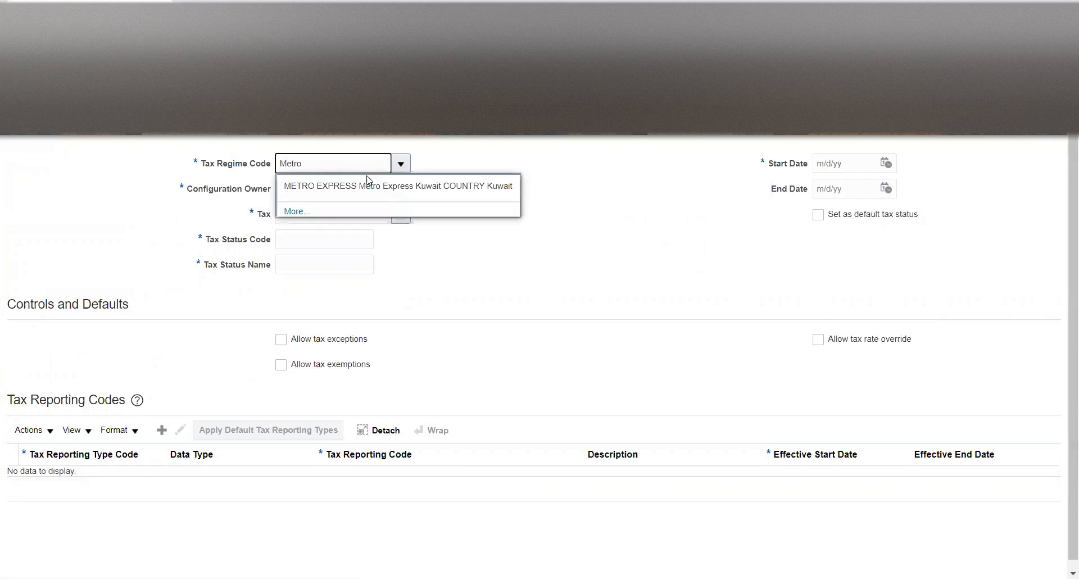
left_click(369, 184)
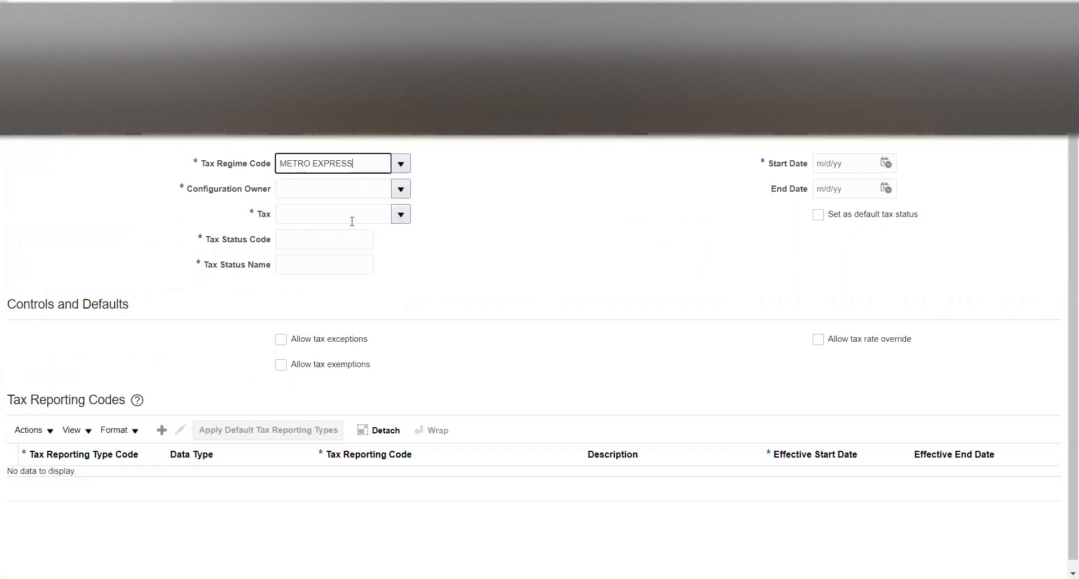
- Set the tax status's configuration owner to Metro Express Mauritius Business Unit and its tax to FITR
left_click(334, 189)
left_click(401, 189)
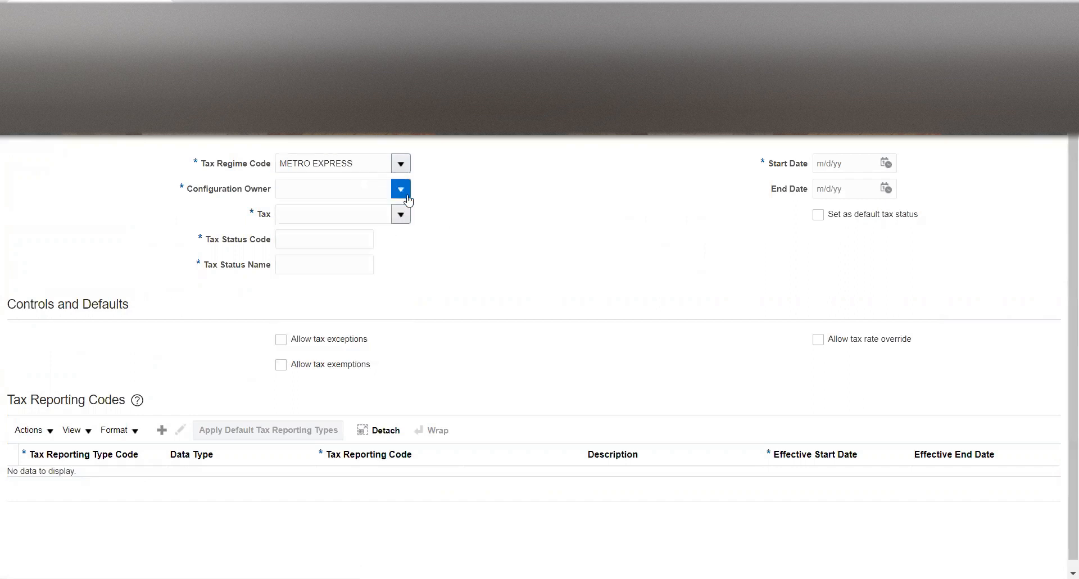
left_click(391, 233)
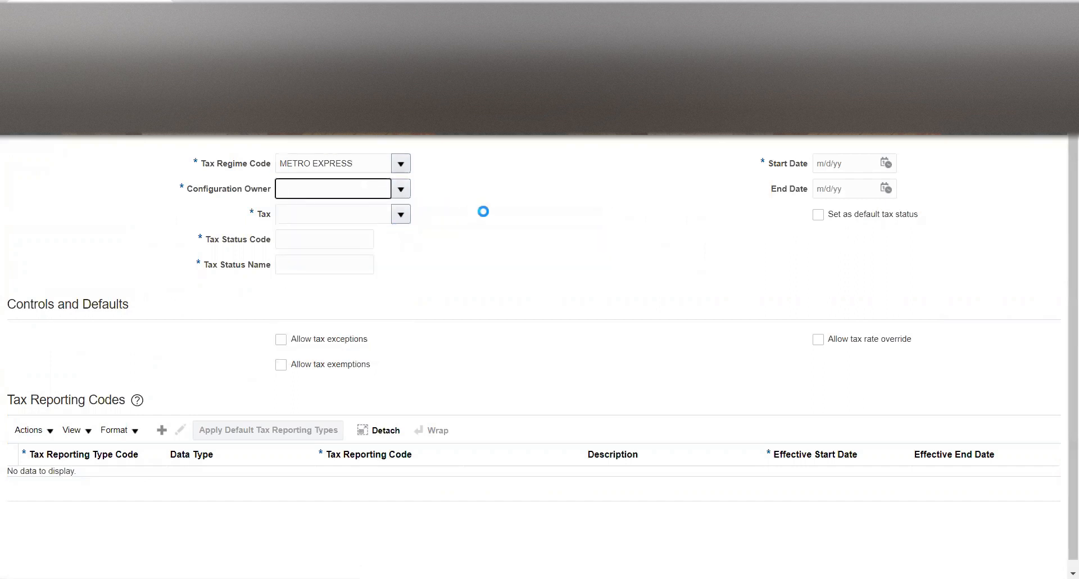
left_click(400, 214)
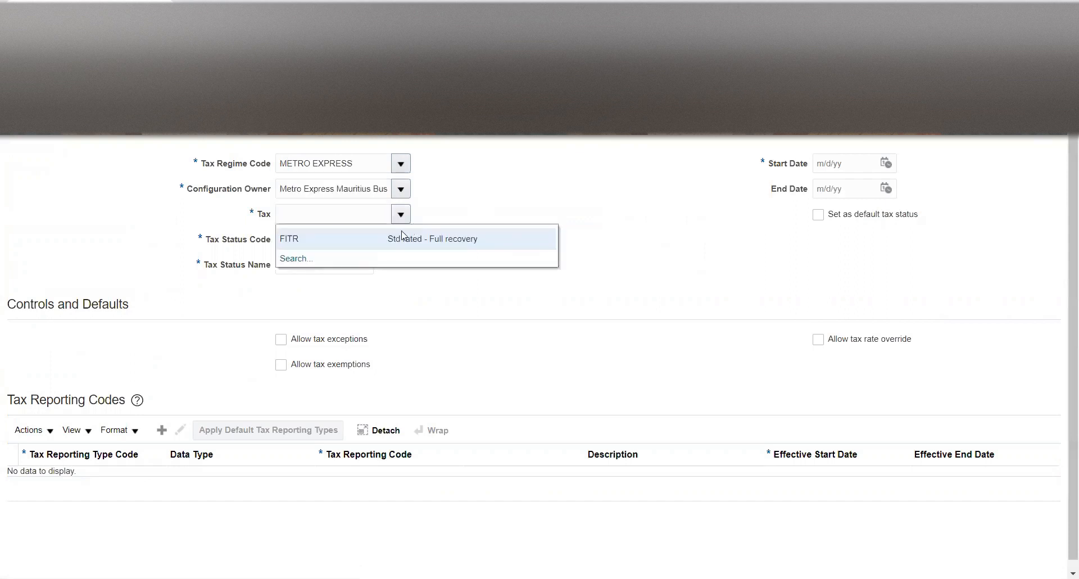
left_click(393, 239)
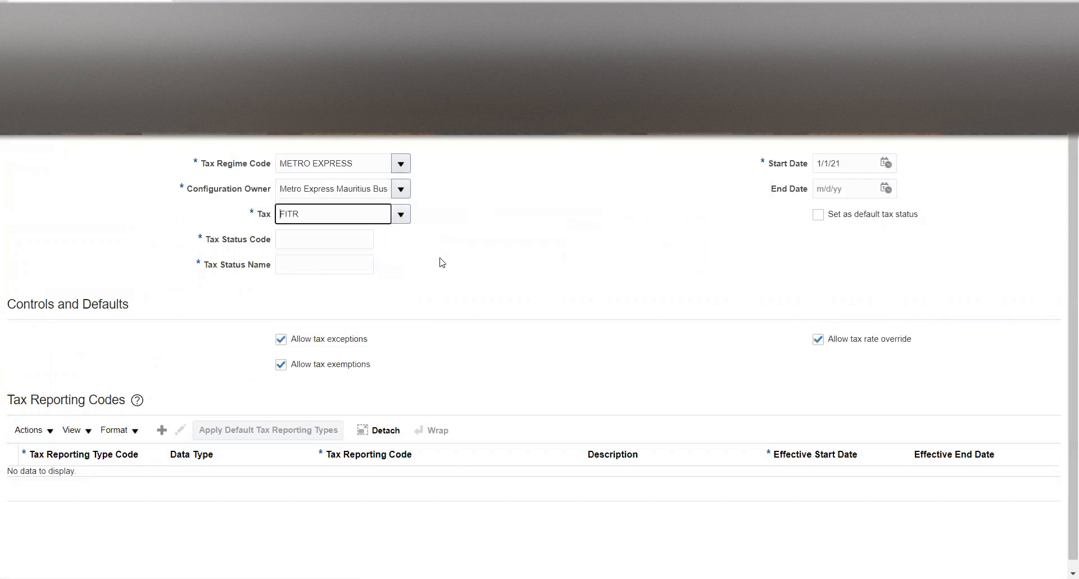
- Give the tax status the code and name Active and set it as the default tax status
left_click(340, 246)
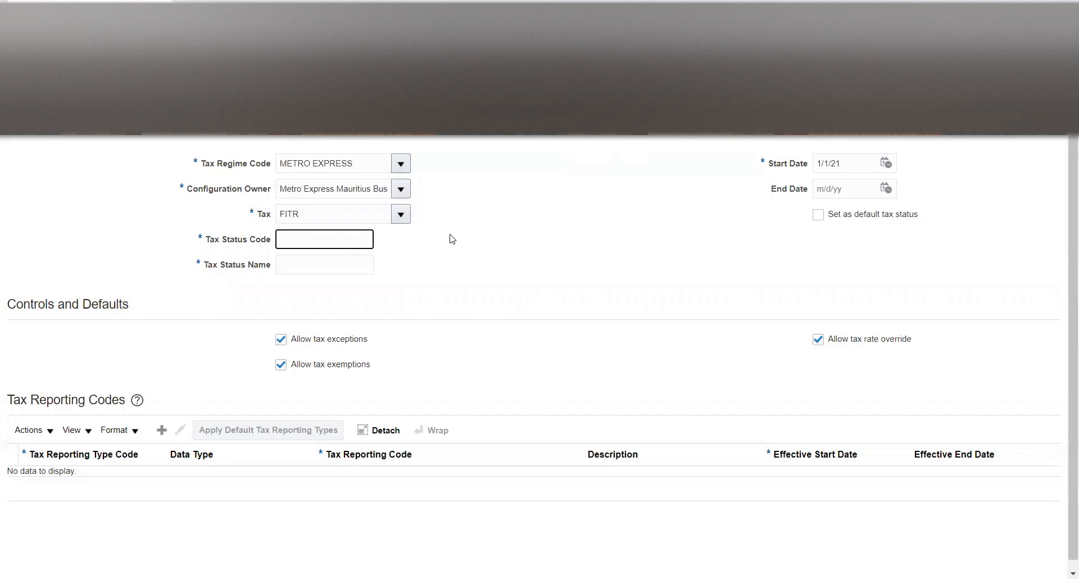
type("Active")
key("Tab")
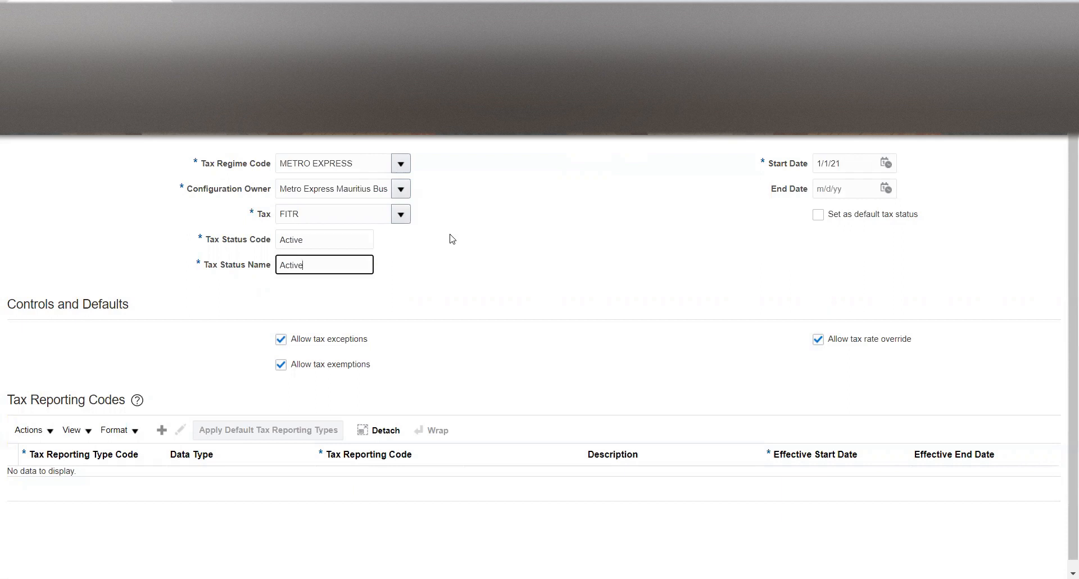
key("Tab")
left_click(751, 255)
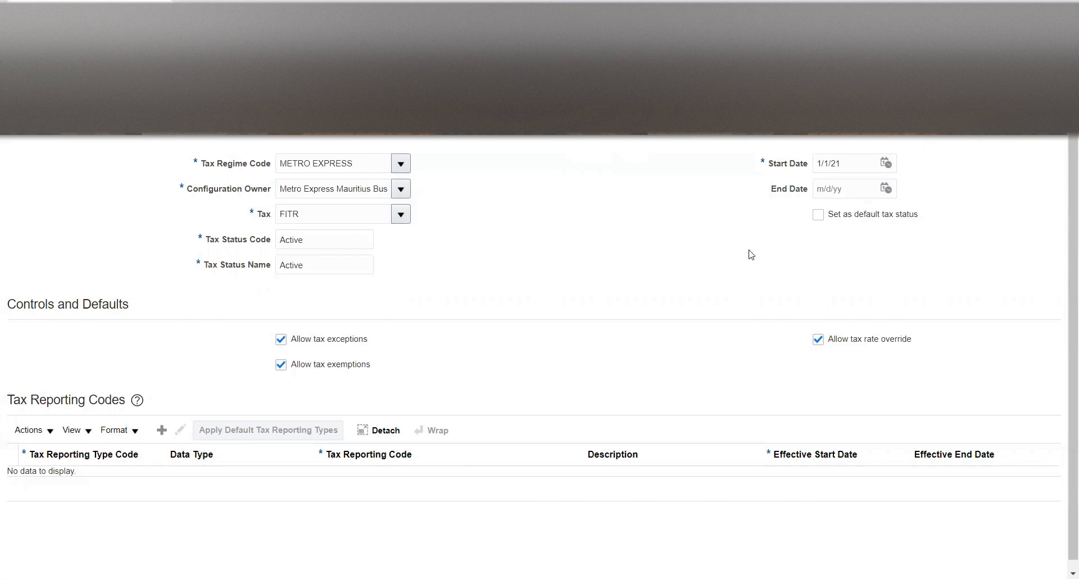
left_click(818, 215)
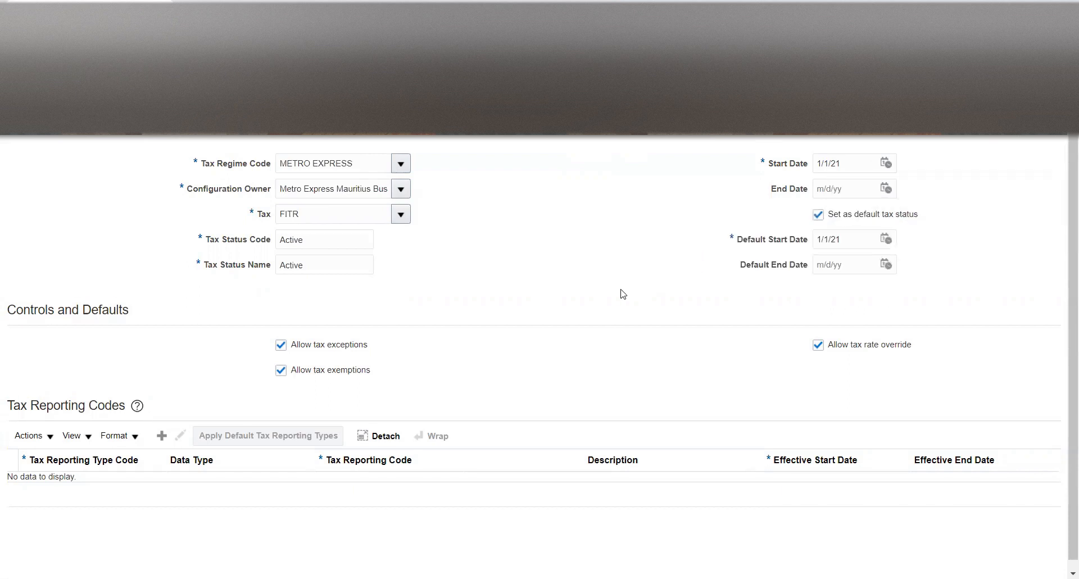
- Start a new transaction tax jurisdiction from the Manage Tax Jurisdictions task, with Kuwait as its code and name
scroll(592, 267, "down", 1)
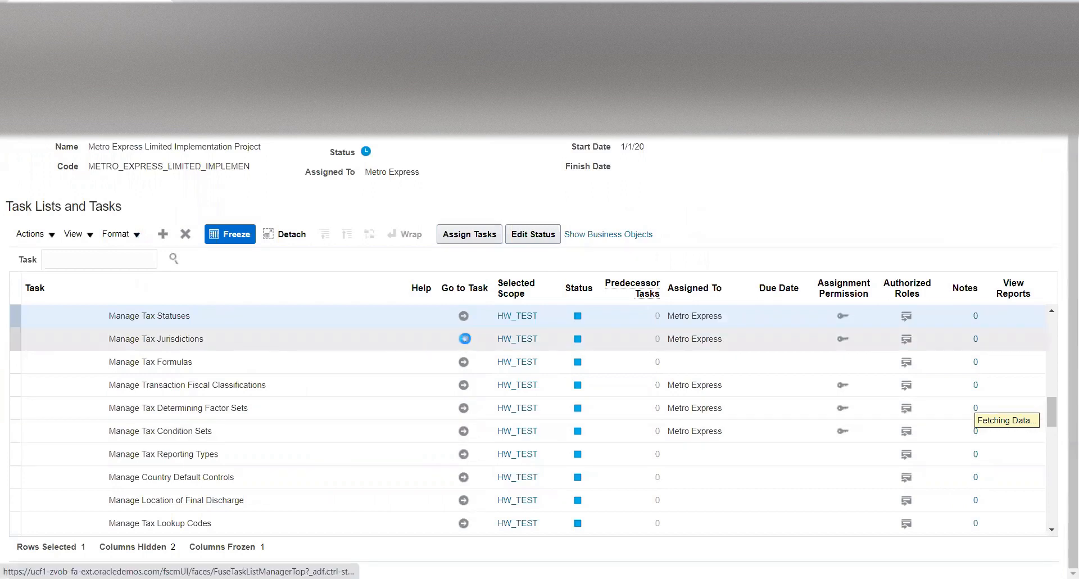
left_click(463, 340)
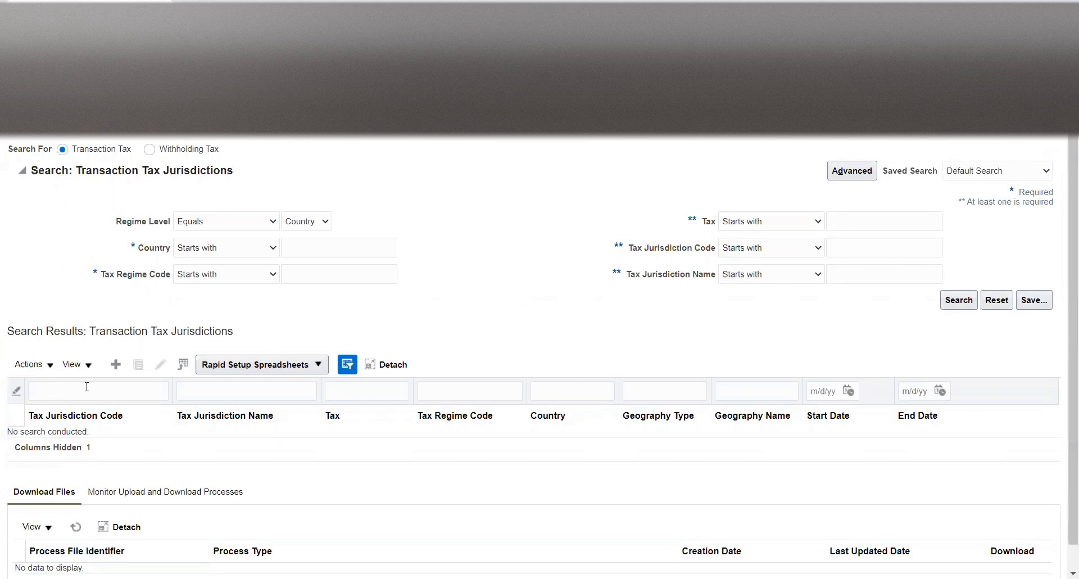
left_click(116, 364)
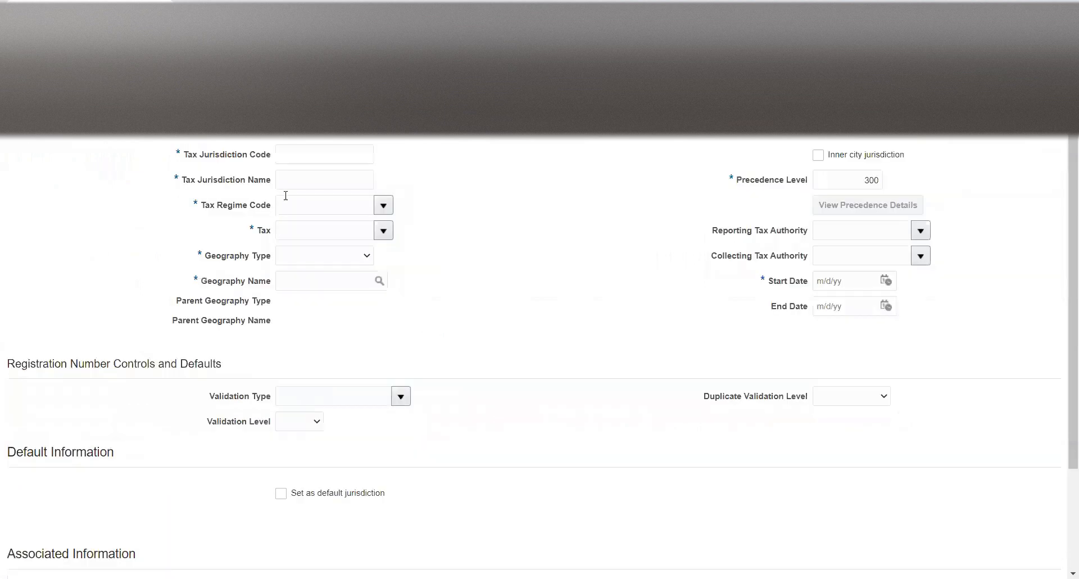
left_click(297, 155)
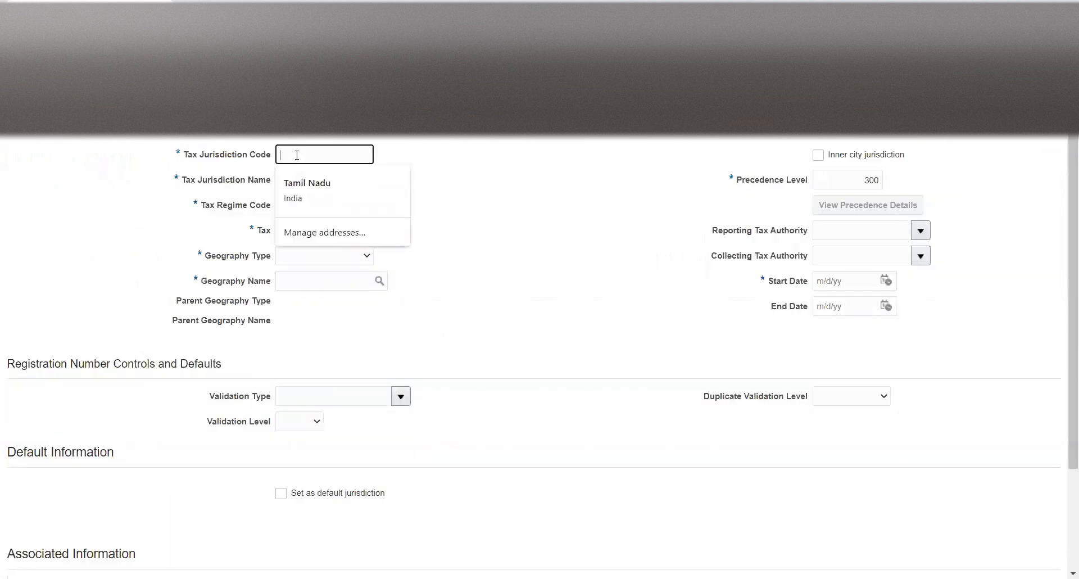
type("Kuwait")
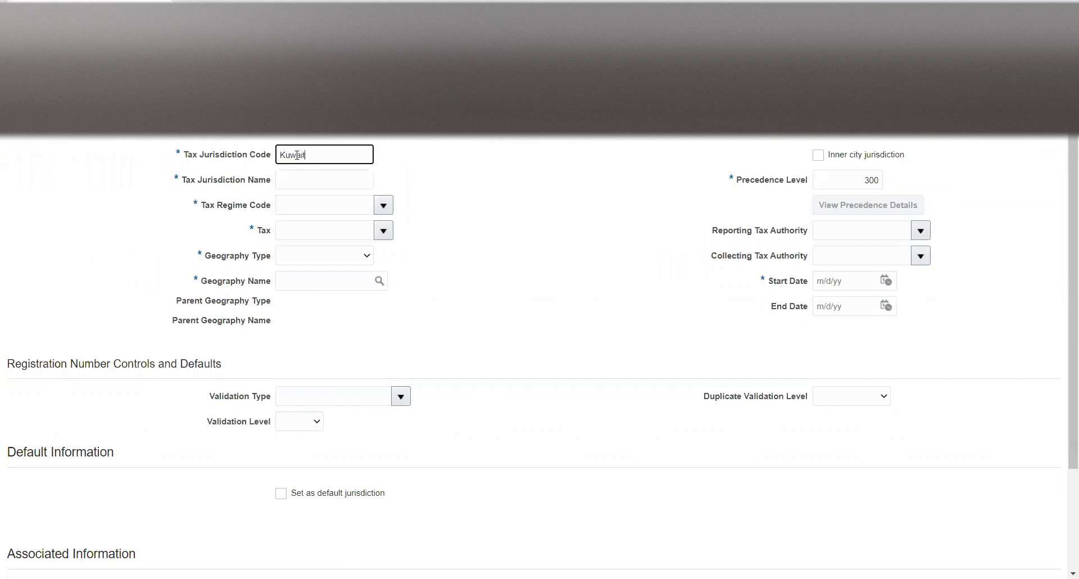
key("Tab")
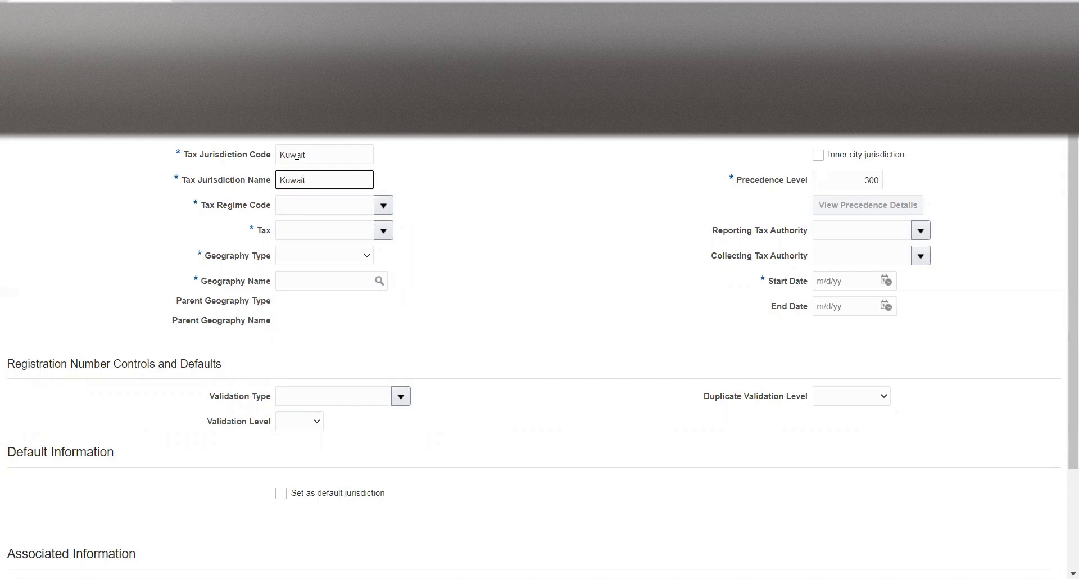
- Assign the METRO EXPRESS tax regime and the FITR tax to the Kuwait jurisdiction
left_click(383, 205)
left_click(356, 202)
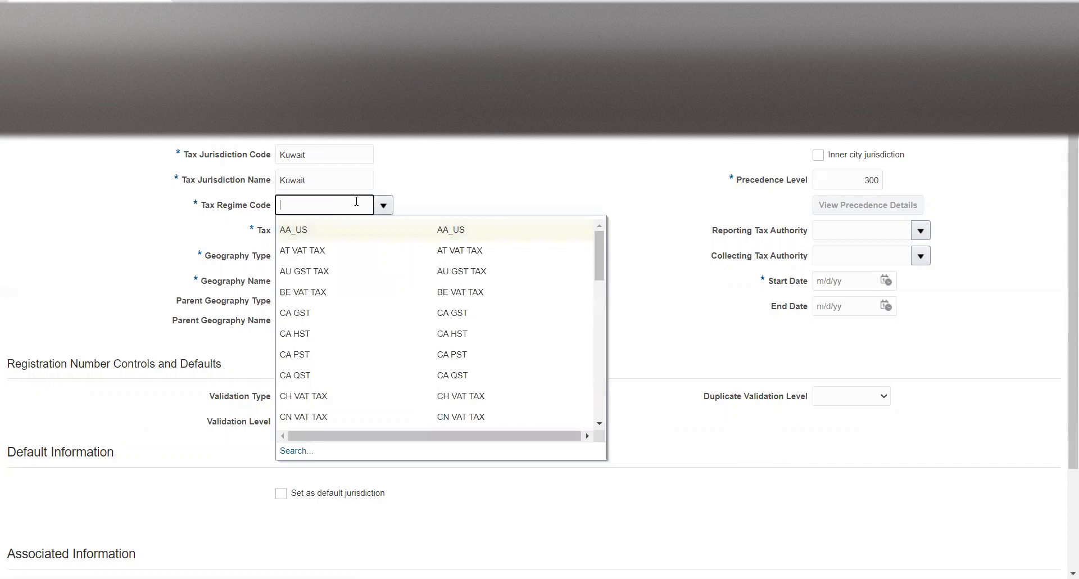
type("Metr")
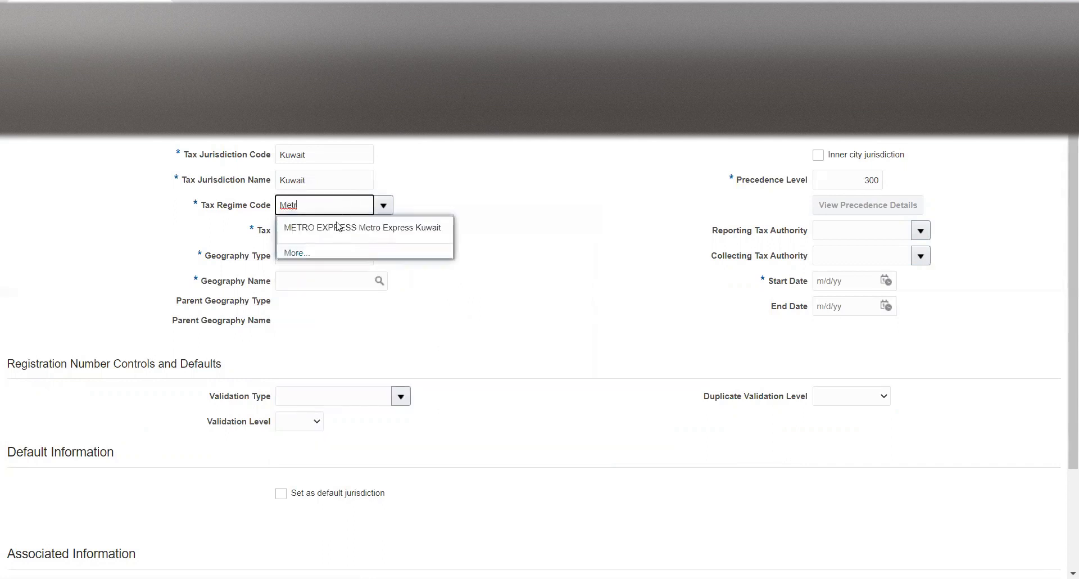
left_click(337, 226)
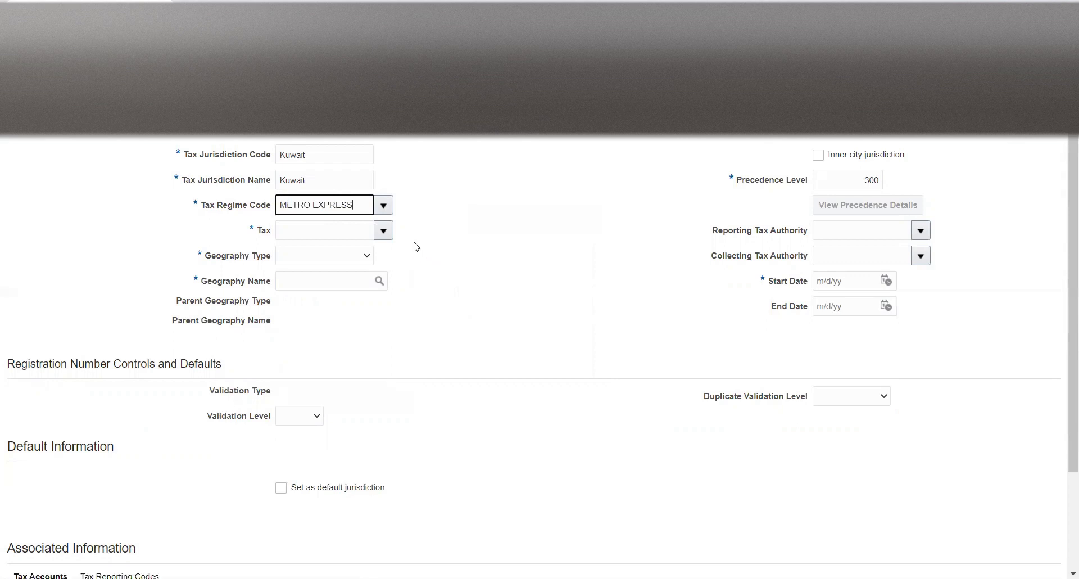
left_click(384, 231)
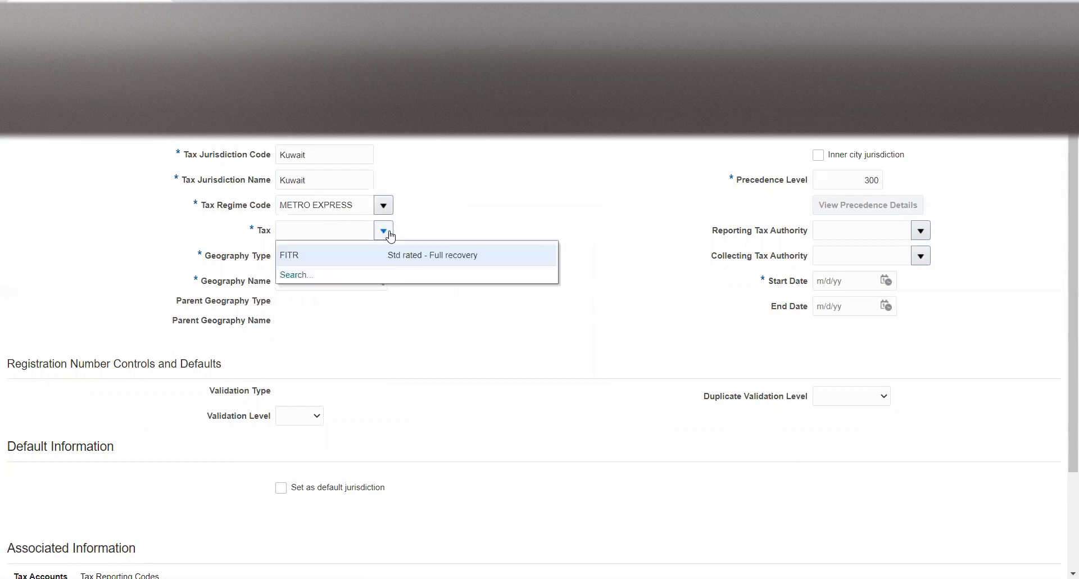
left_click(439, 275)
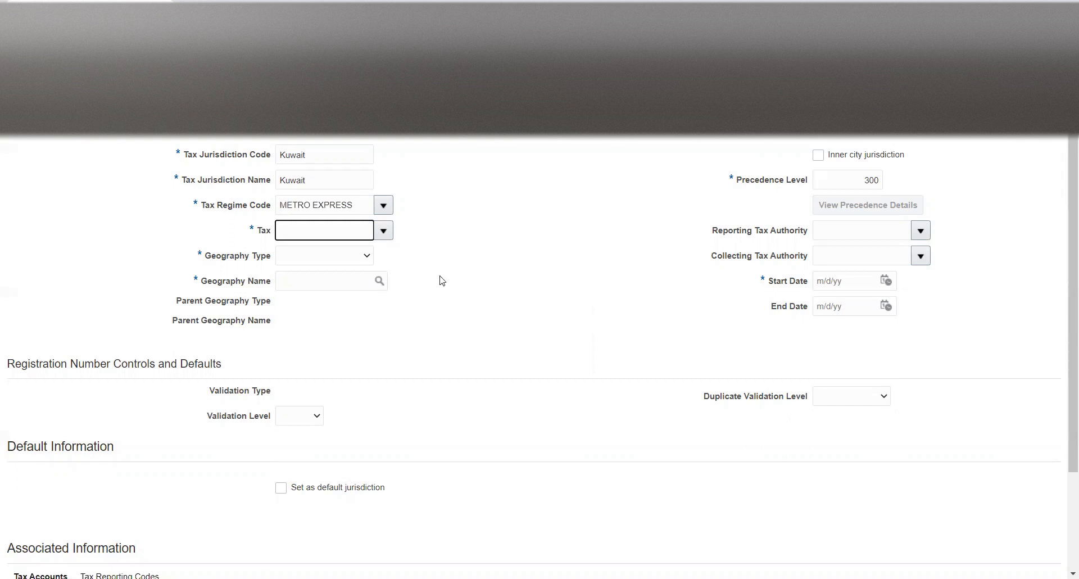
- Set the jurisdiction's geography type to COUNTRY and its geography name to Kuwait
left_click(349, 258)
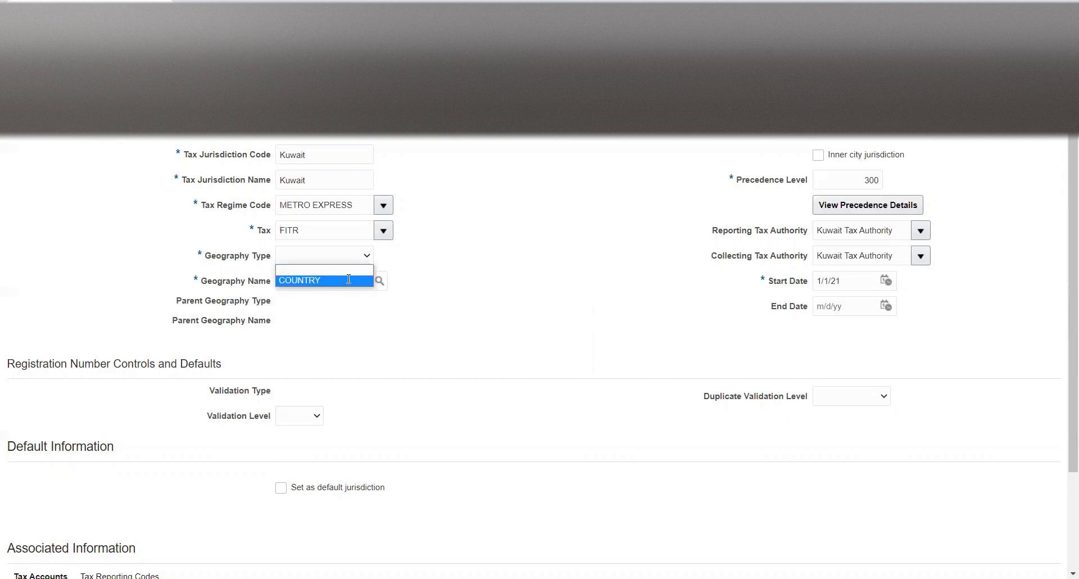
left_click(350, 280)
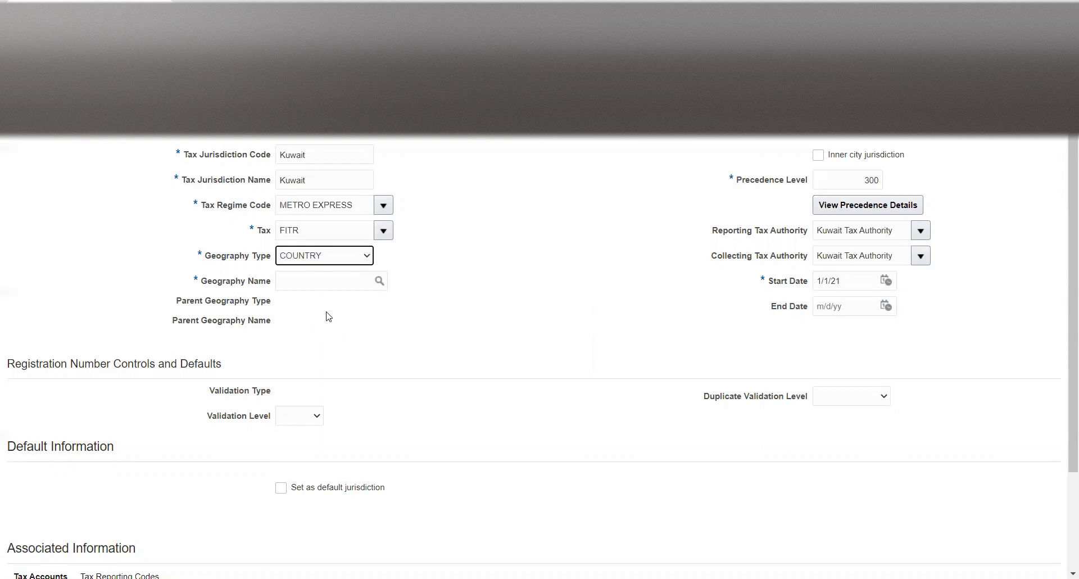
left_click(320, 282)
type("Kuwait")
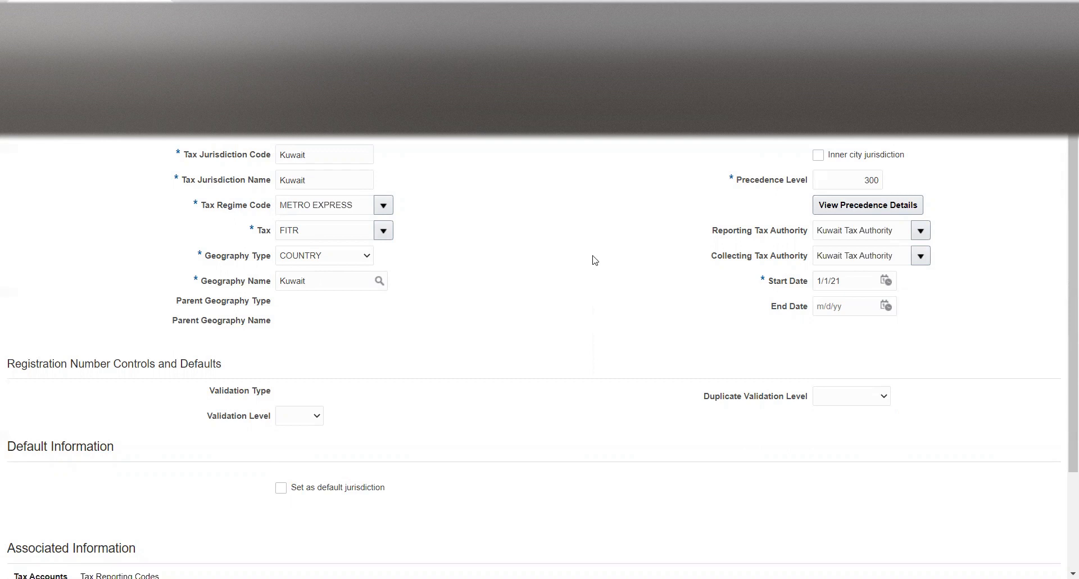
- Add tax accounting details for the Metro Express Mauritius PL ledger to the jurisdiction and bring up its tax account details
scroll(579, 243, "down", 3)
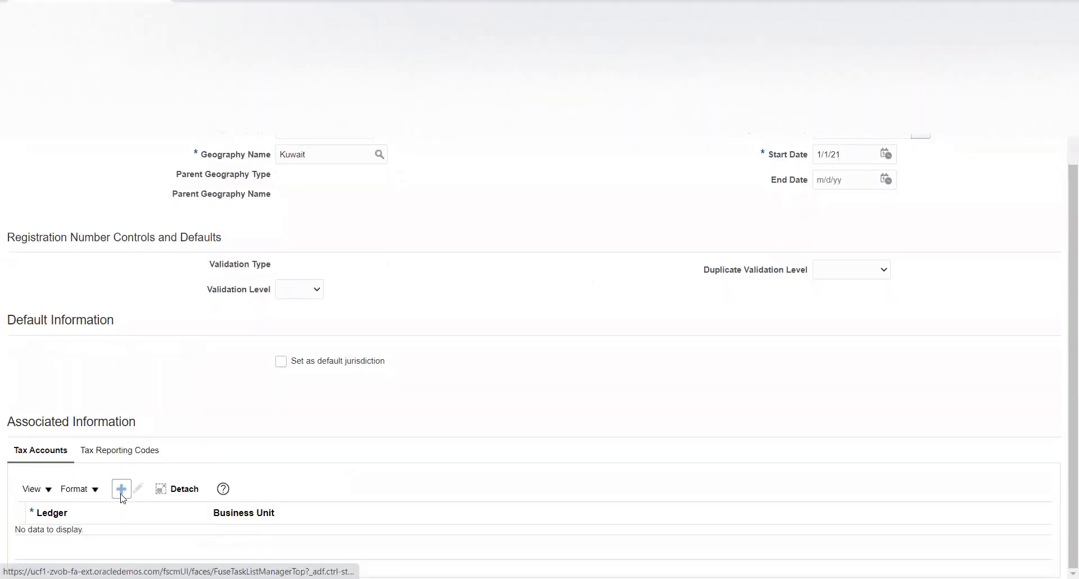
left_click(121, 489)
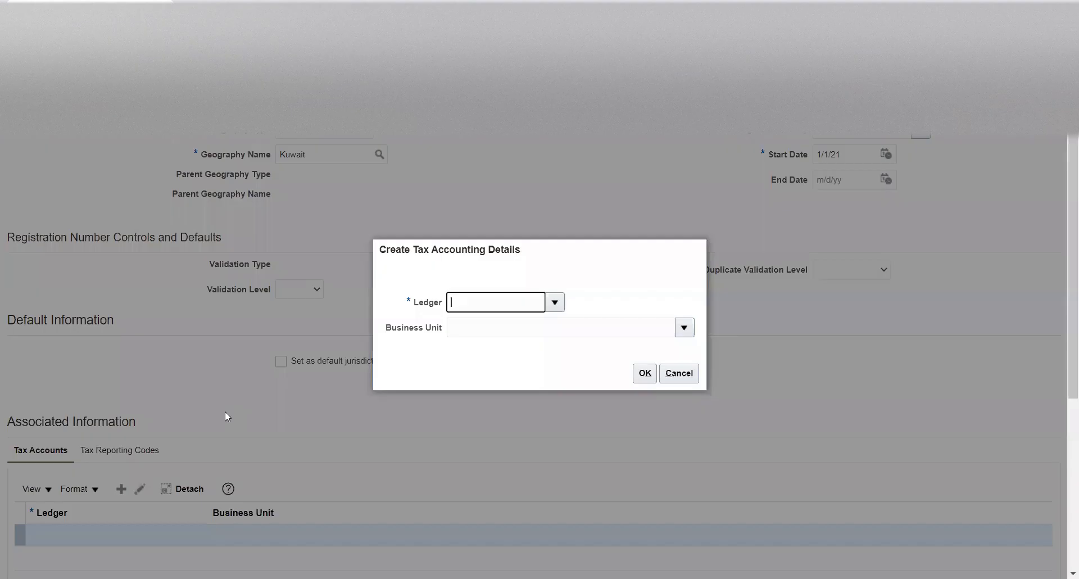
left_click(554, 303)
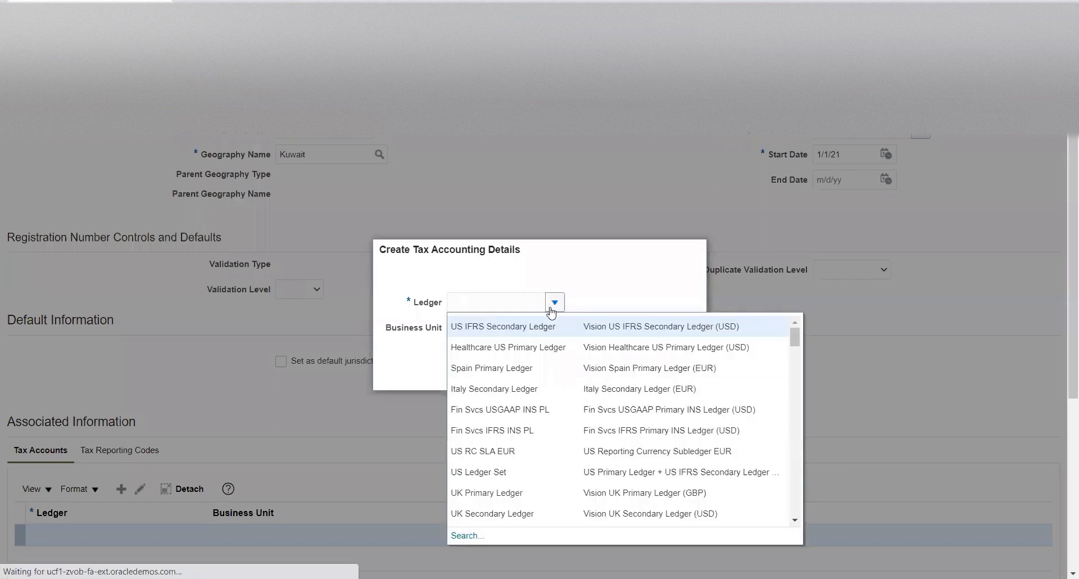
left_click(497, 305)
type("Metr")
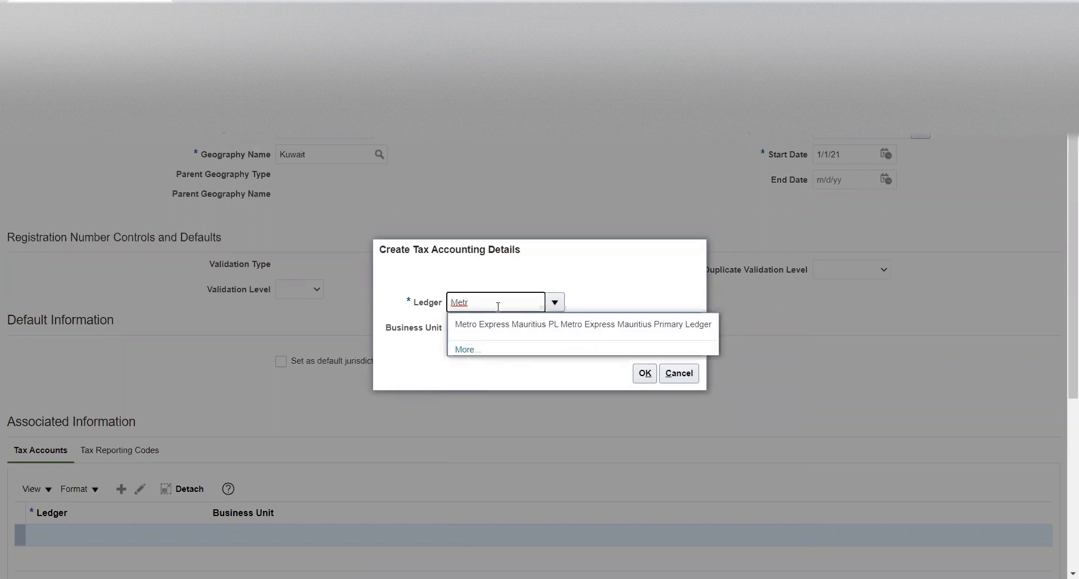
left_click(494, 323)
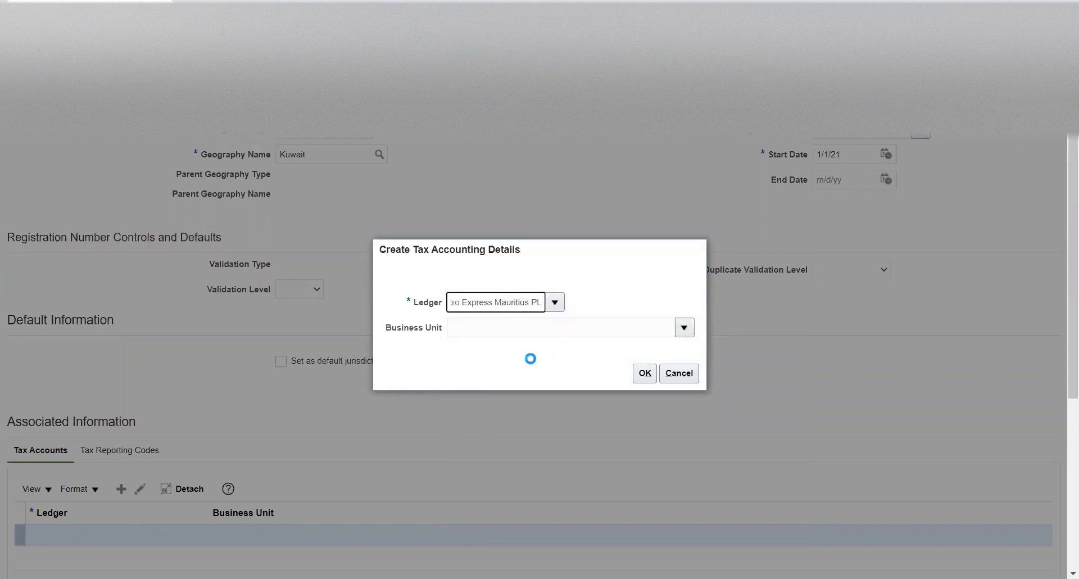
left_click(645, 373)
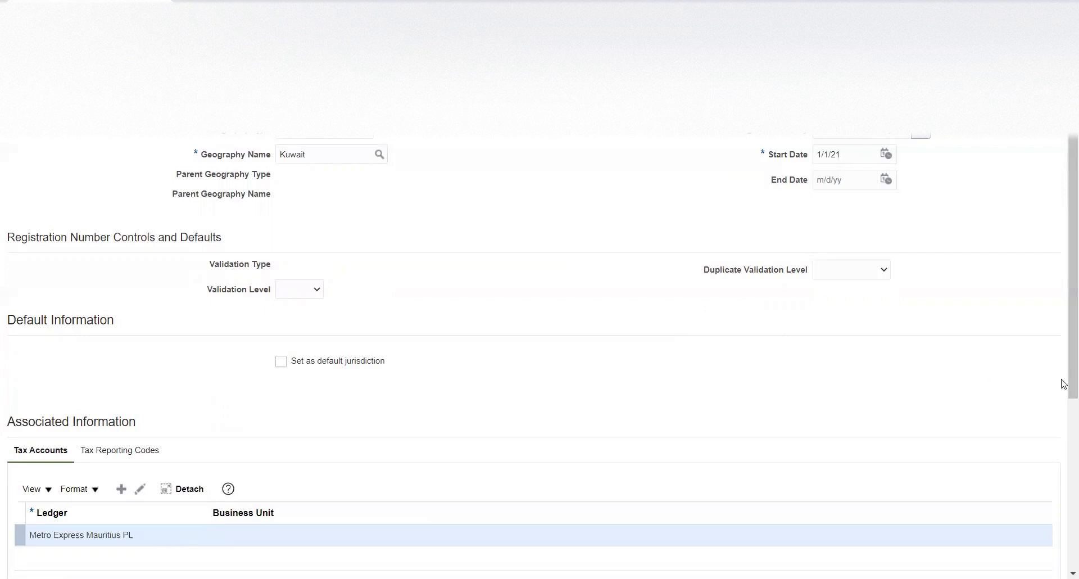
scroll(1063, 326, "up", 2)
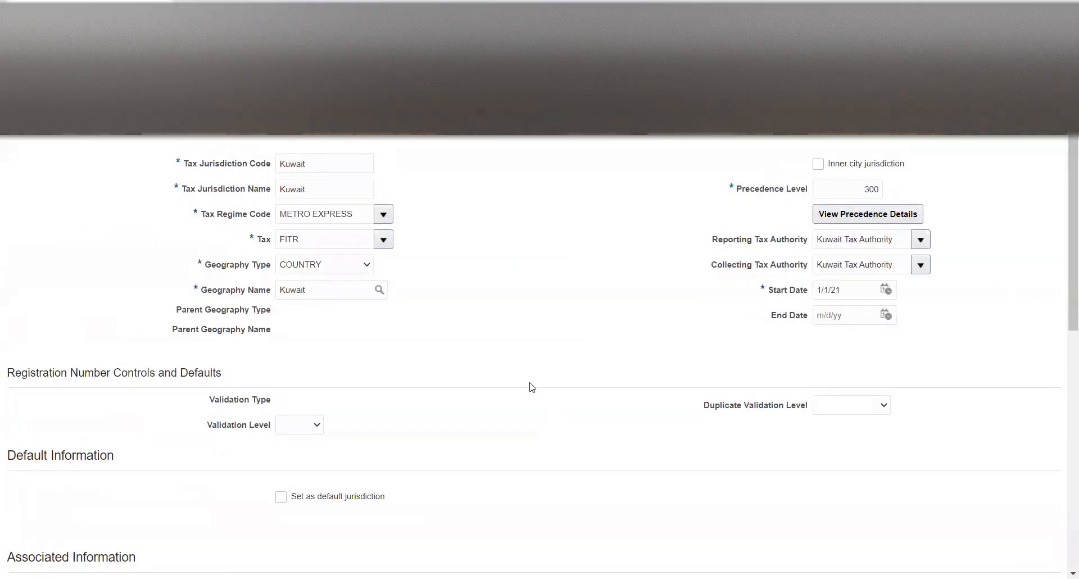
scroll(509, 379, "down", 5)
scroll(509, 380, "down", 2)
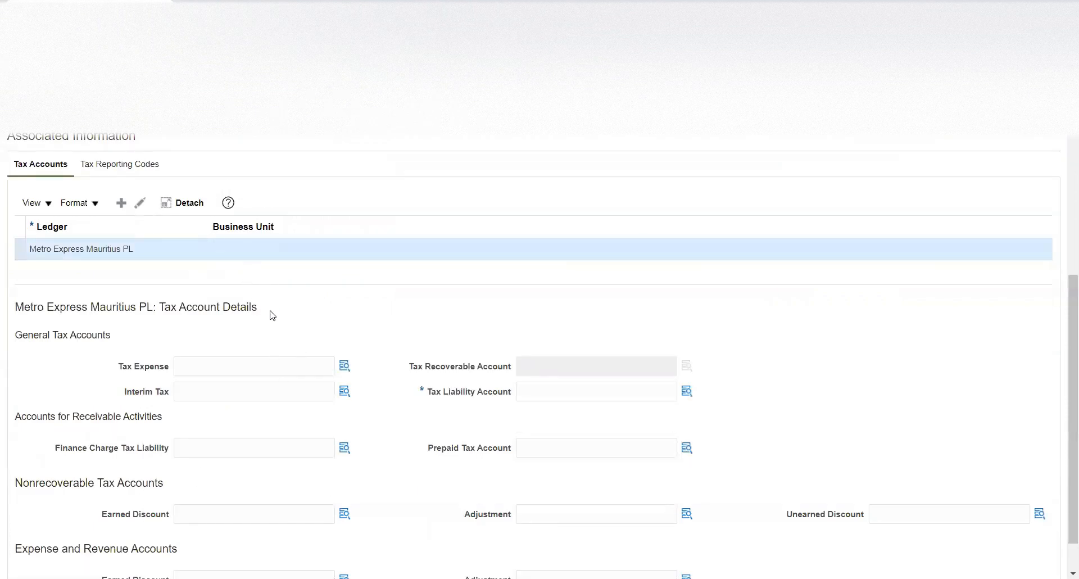
- Start defining the Tax Liability Account with company 01 Metro Express Mauritius and department 001 Human Resource
scroll(312, 306, "down", 1)
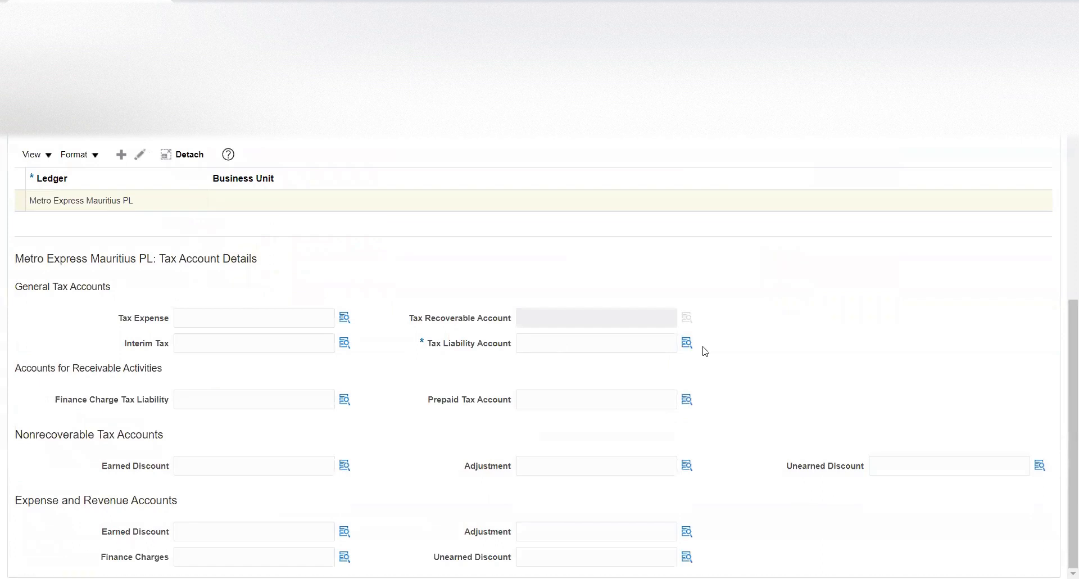
left_click(687, 343)
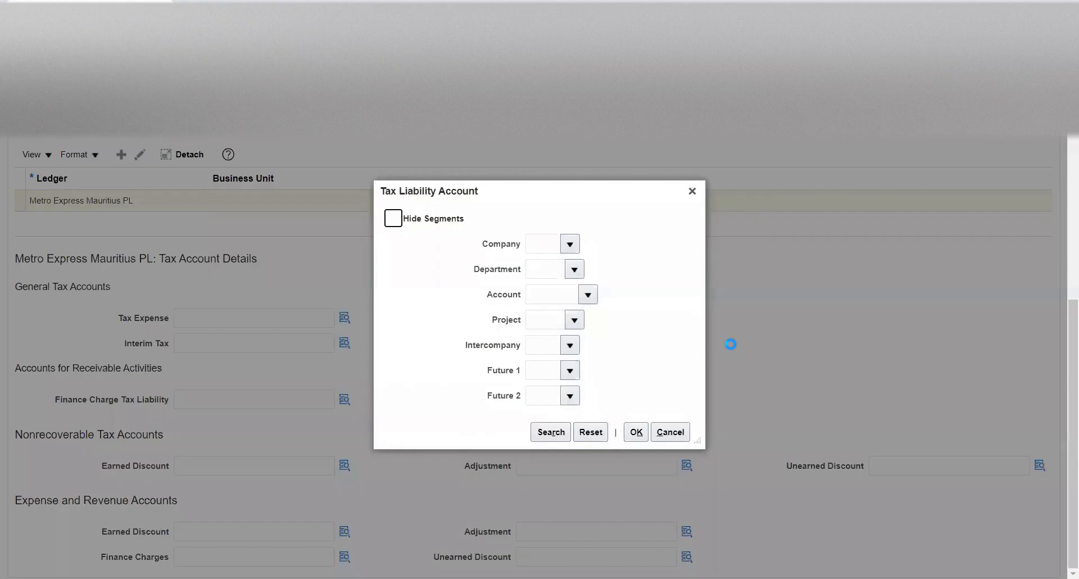
left_click(570, 245)
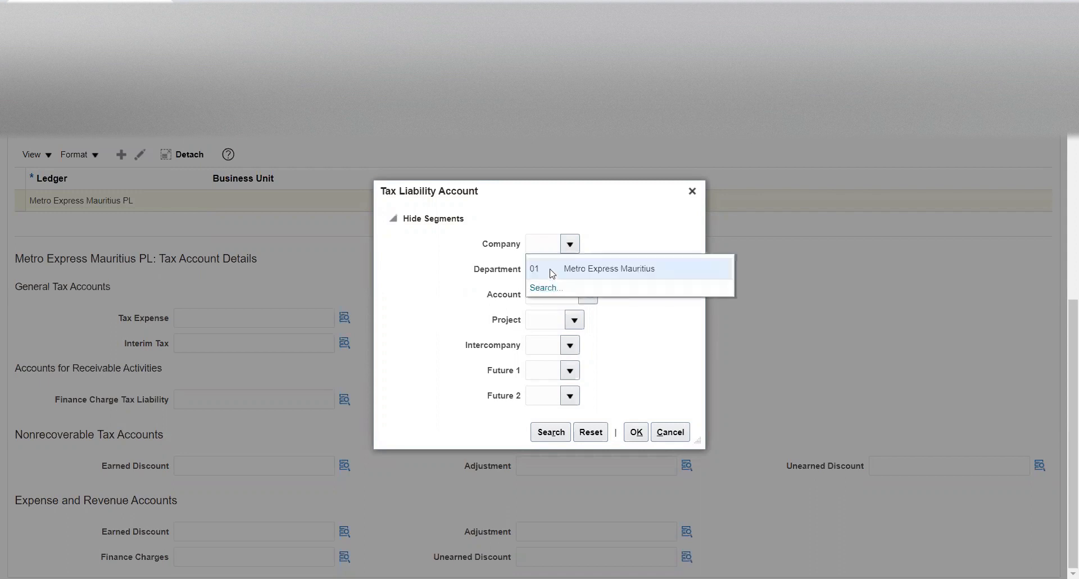
left_click(551, 269)
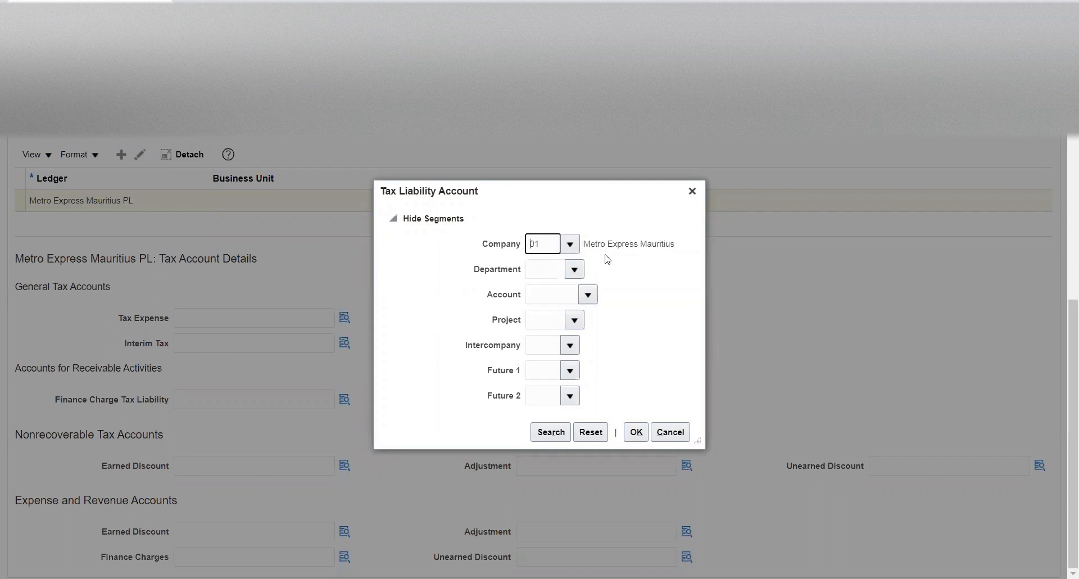
left_click(575, 270)
left_click(607, 292)
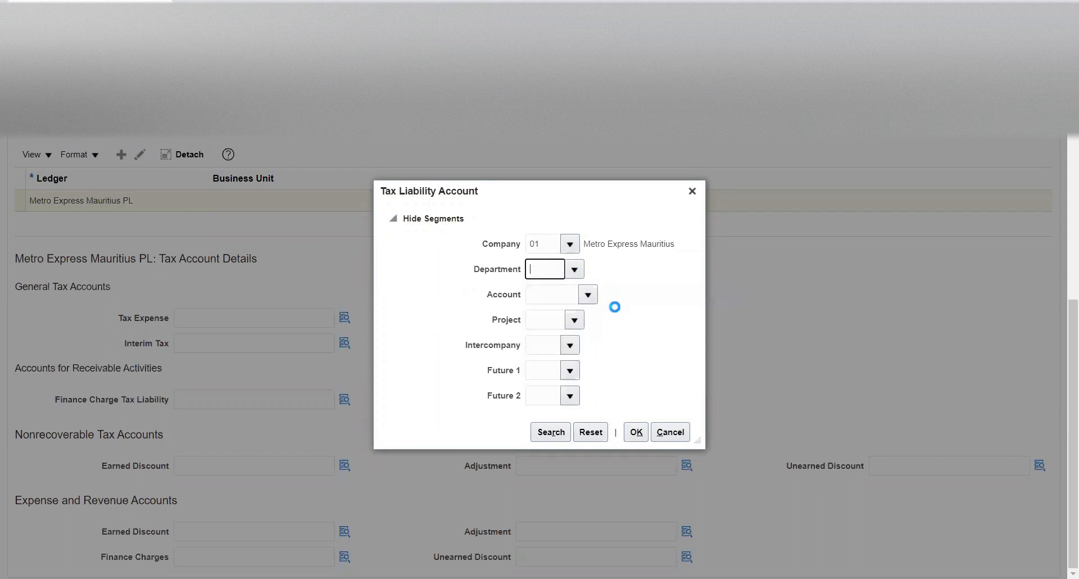
- Move the Tax Liability Account dialog aside to uncover the general tax account fields
left_click(587, 295)
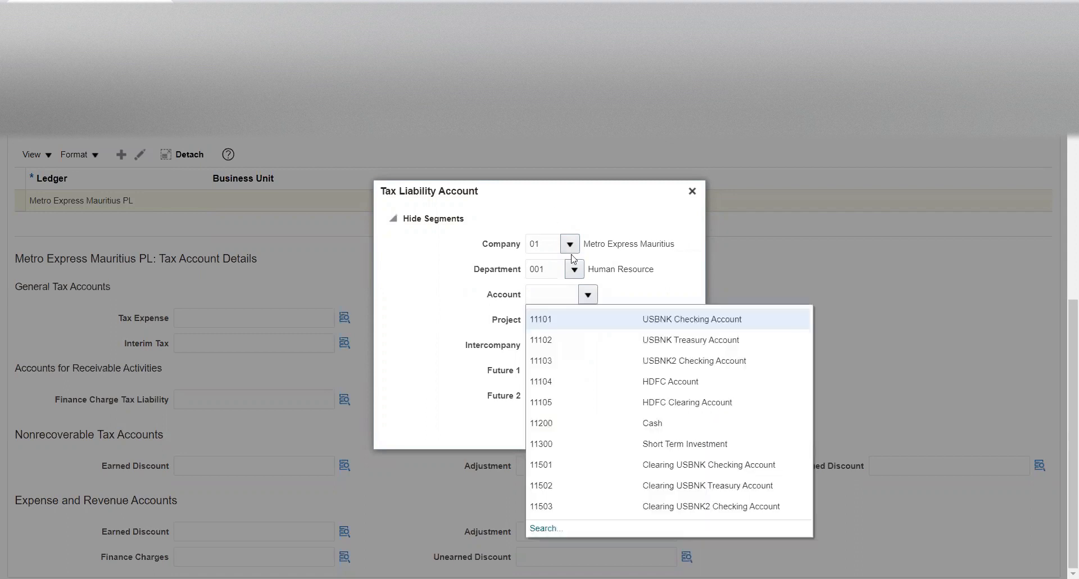
left_click(574, 195)
left_click_drag(657, 278, 257, 252)
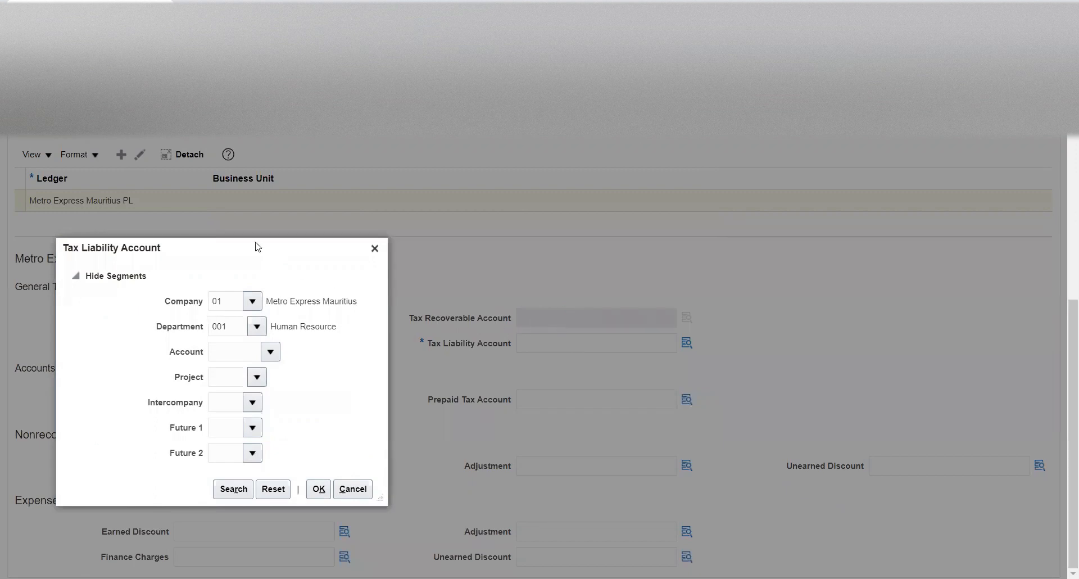
left_click_drag(245, 253, 855, 274)
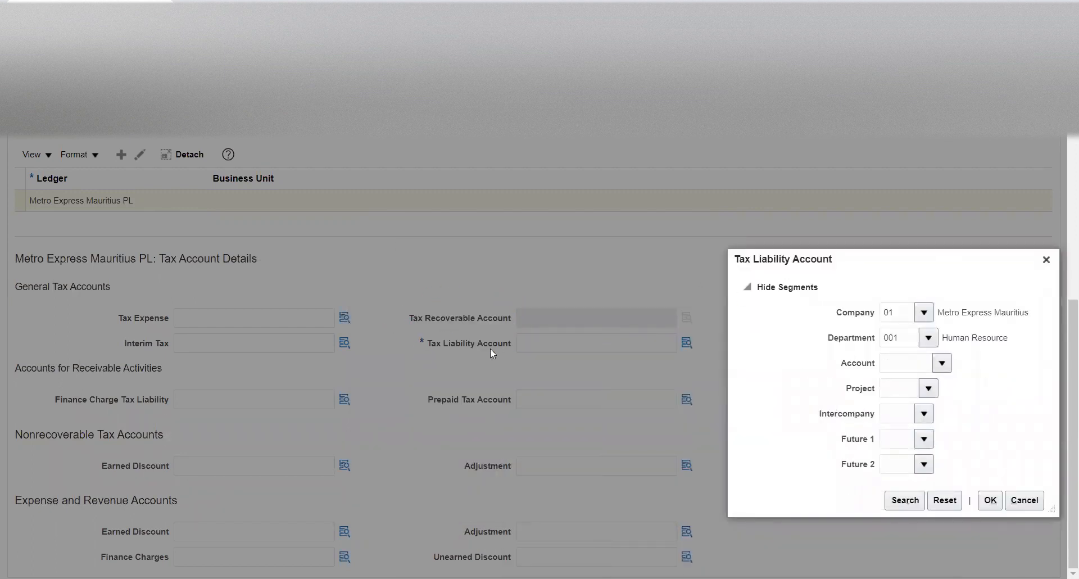
mouse_move(905, 264)
left_mouse_down()
mouse_move(590, 214)
mouse_move(904, 271)
mouse_move(888, 267)
mouse_move(899, 257)
left_mouse_up()
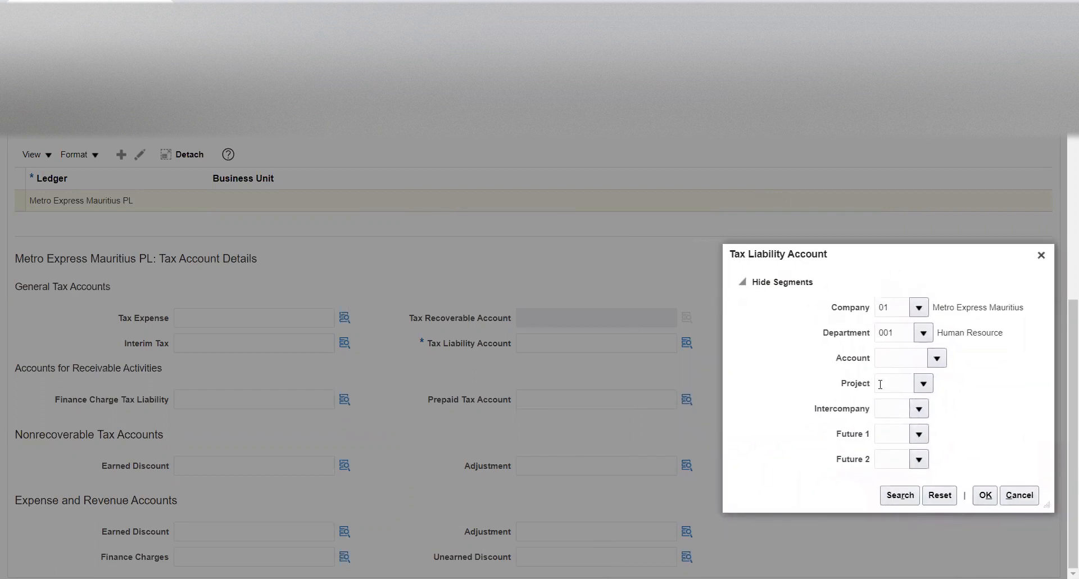
- Search the account segment by description %tax% and select account 25100 Property Tax Payable for the tax liability account
left_click(937, 358)
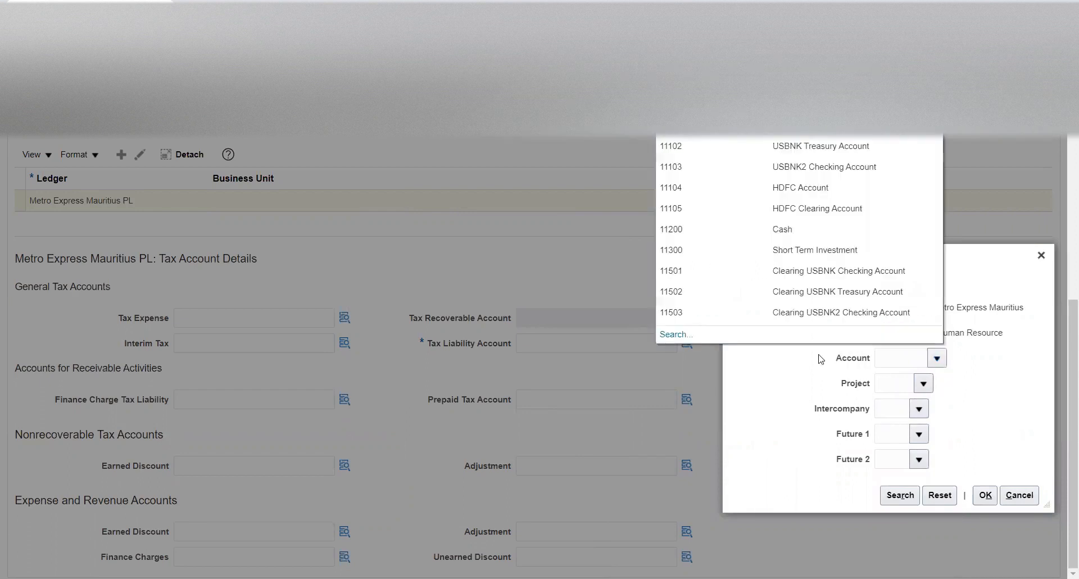
left_click(682, 332)
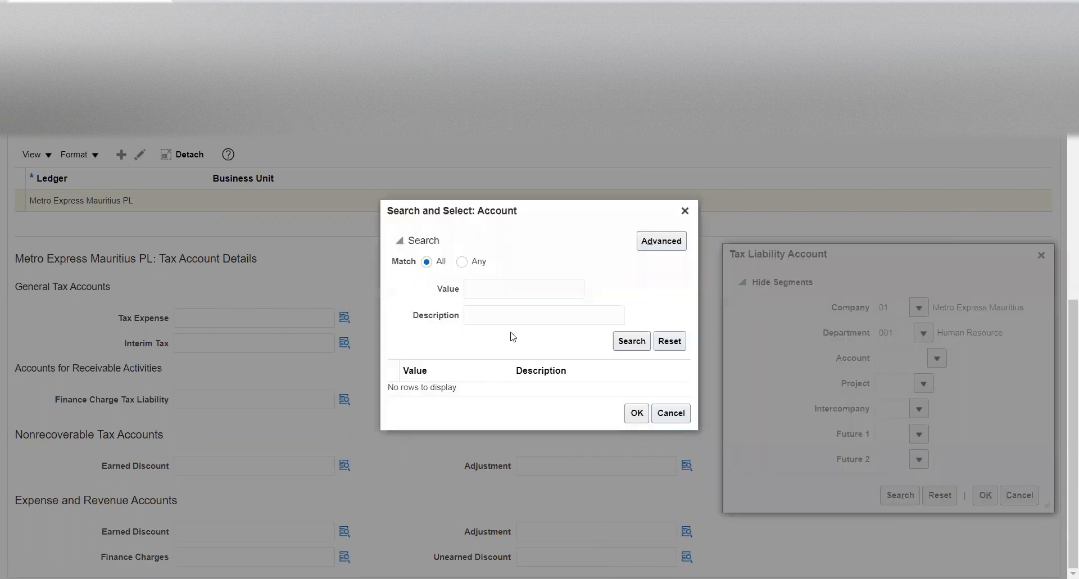
left_click_drag(542, 217, 832, 323)
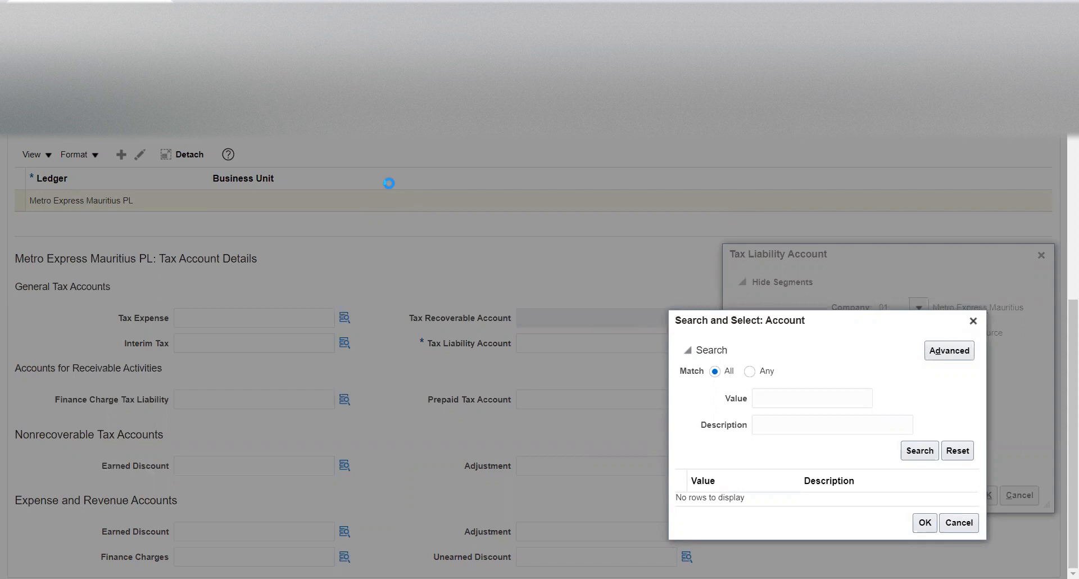
left_click(784, 424)
type("%tax%")
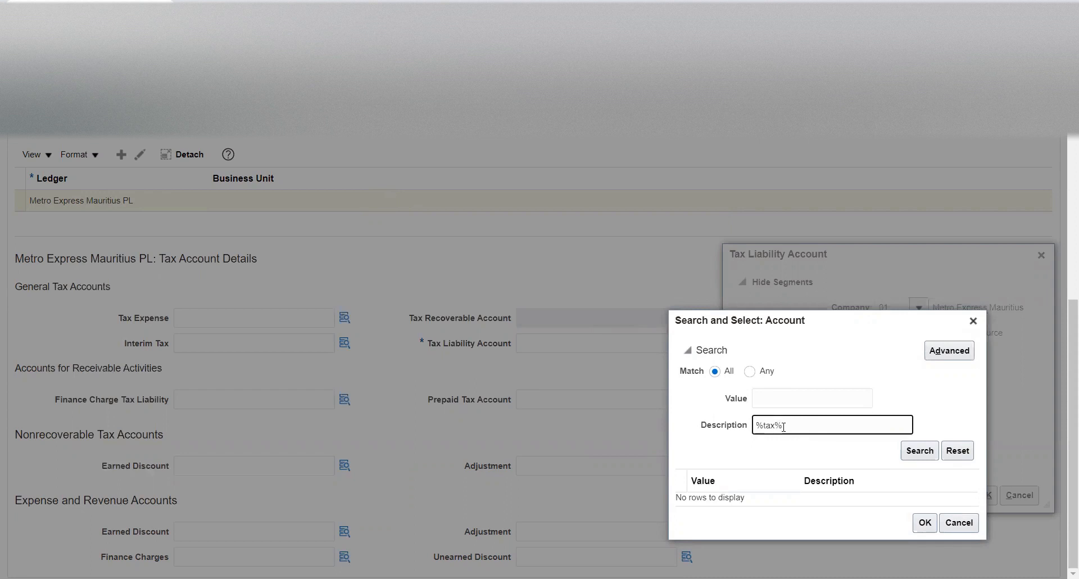
left_click(907, 450)
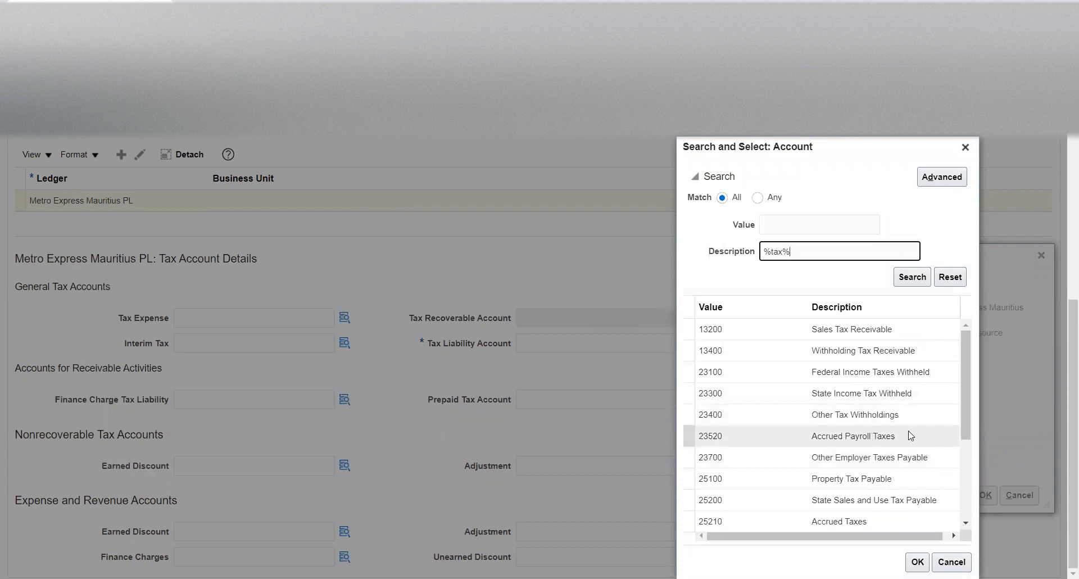
scroll(919, 391, "down", 3)
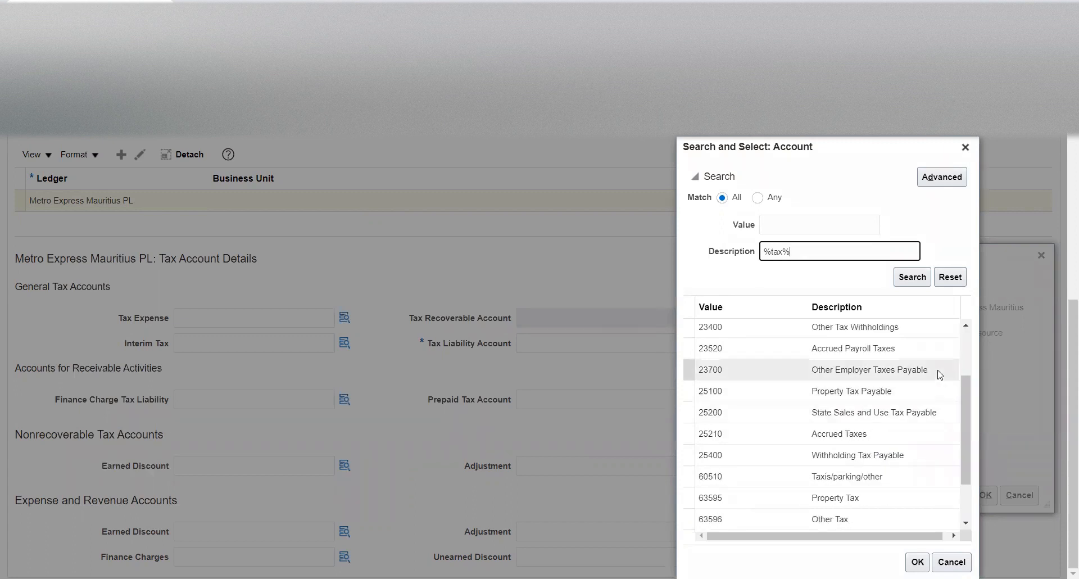
left_click(904, 392)
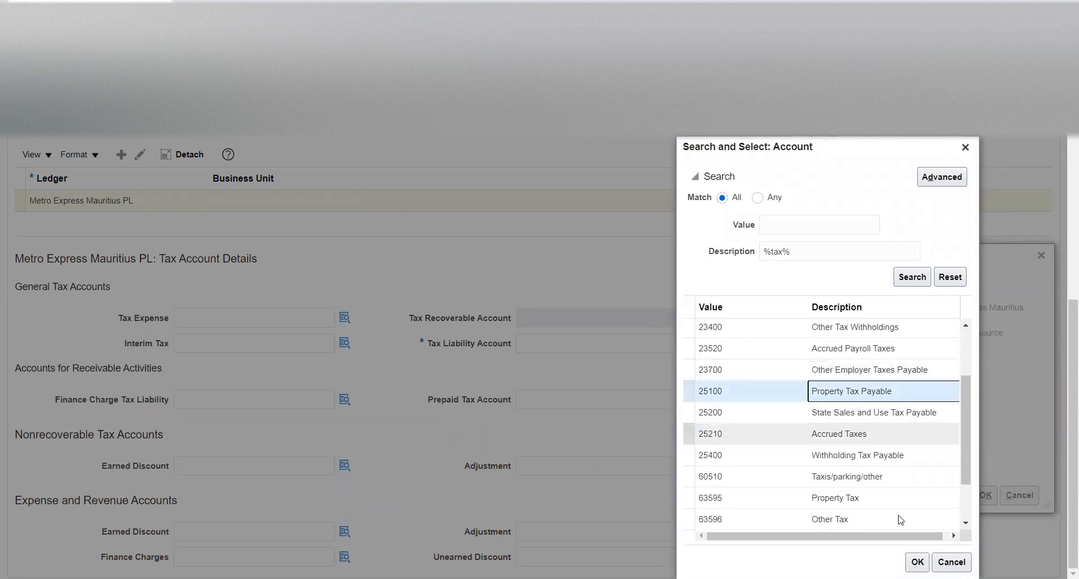
left_click(917, 561)
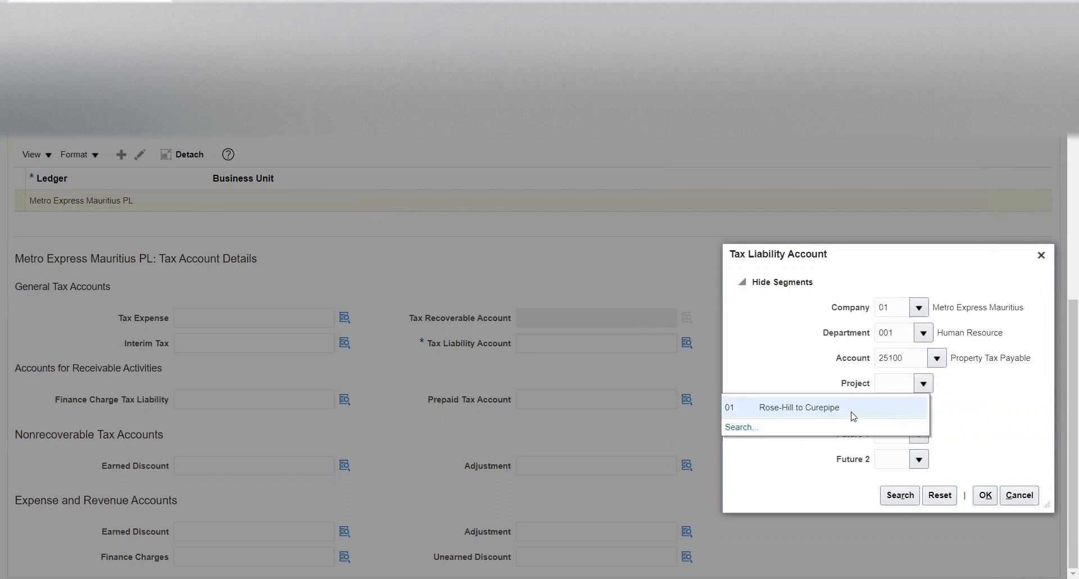
- Complete the tax liability account with project 01 Rose-Hill to Curepipe, intercompany 01 Metro Express Mauritius, and 00 for Future 1 and Future 2
left_click(852, 413)
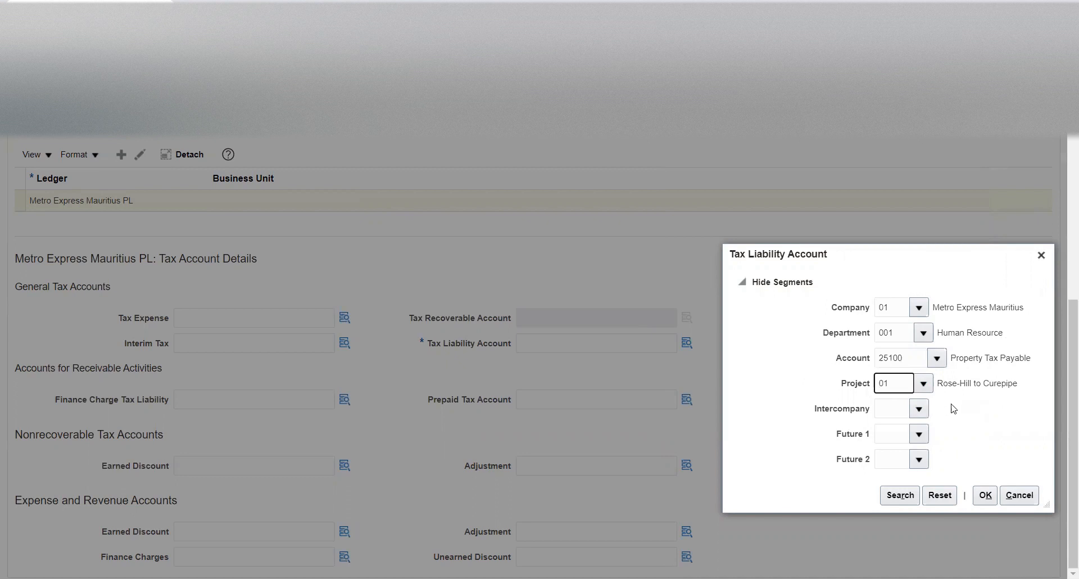
left_click(919, 409)
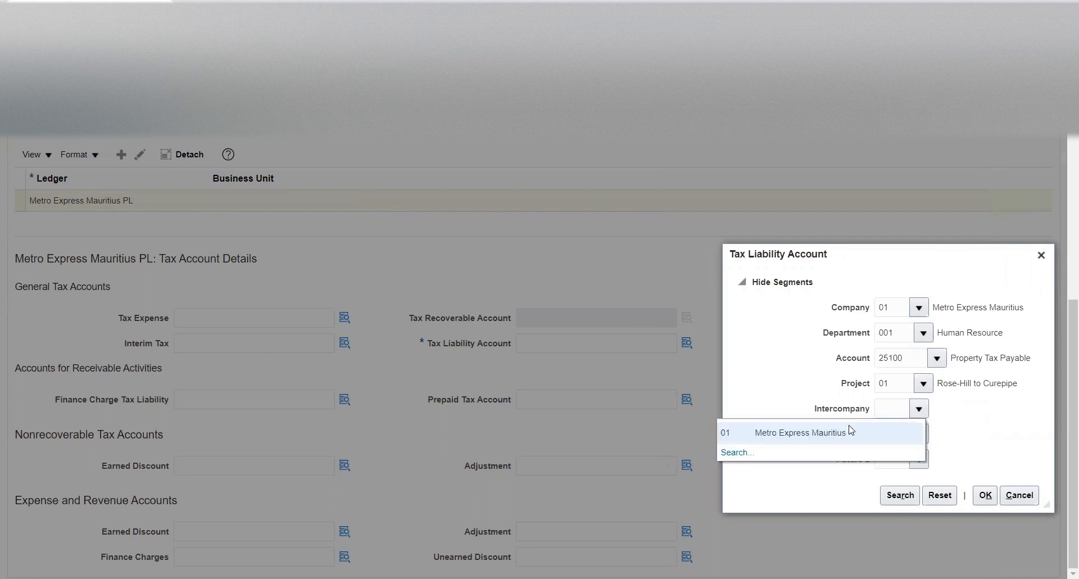
left_click(841, 440)
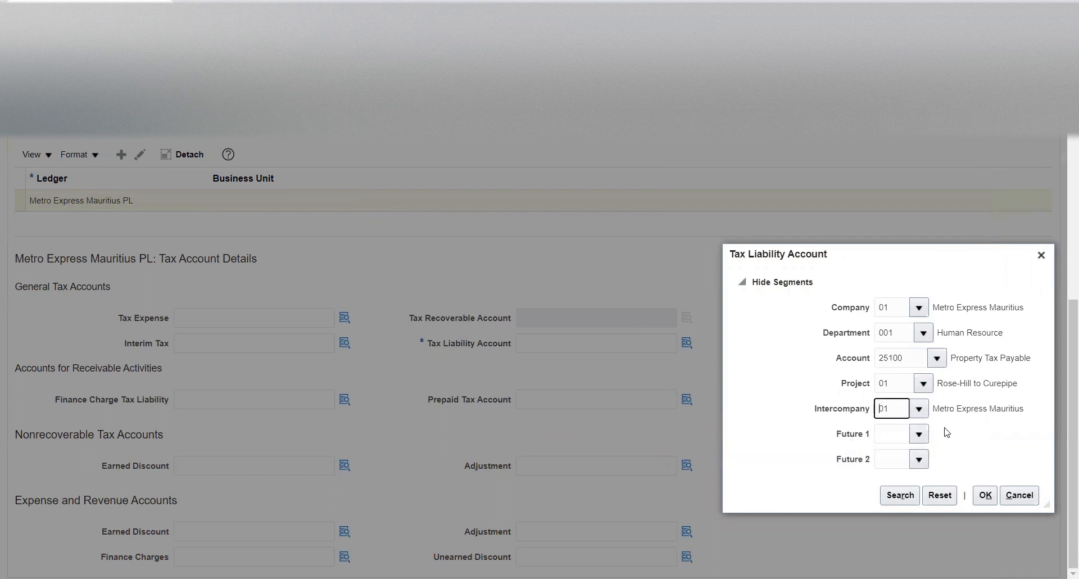
left_click(920, 436)
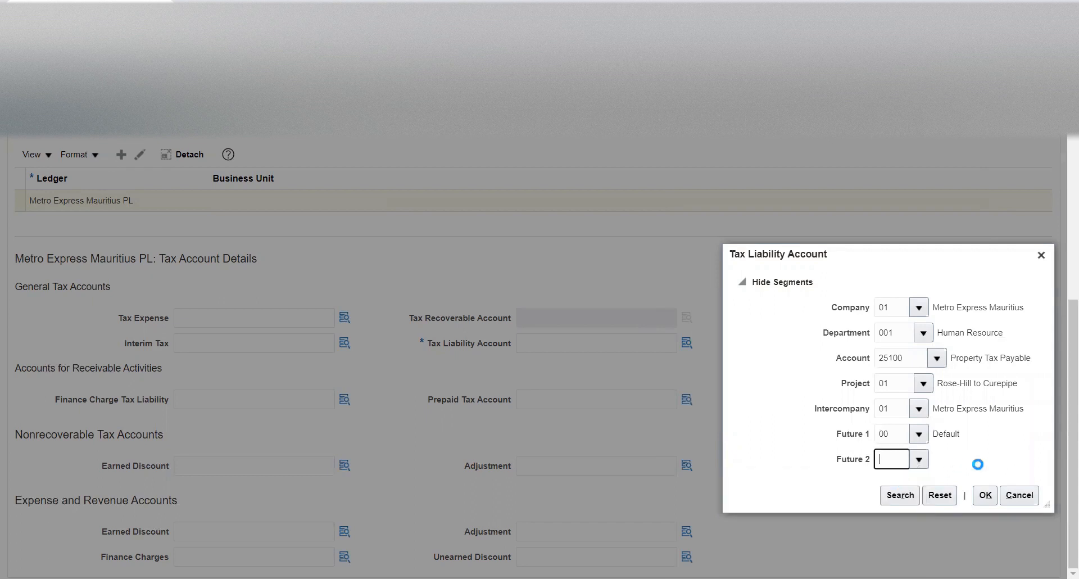
left_click(985, 494)
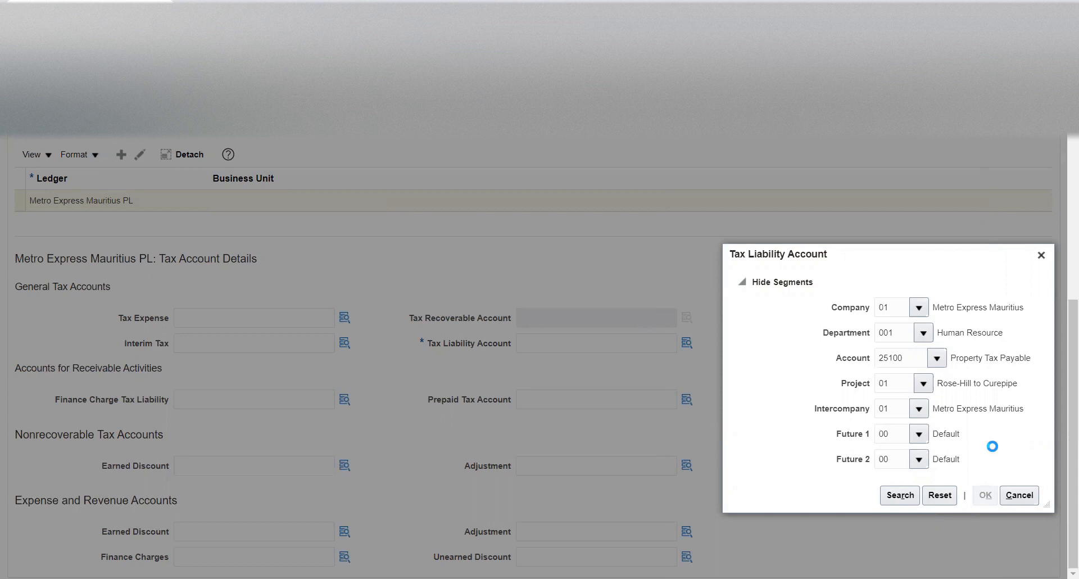
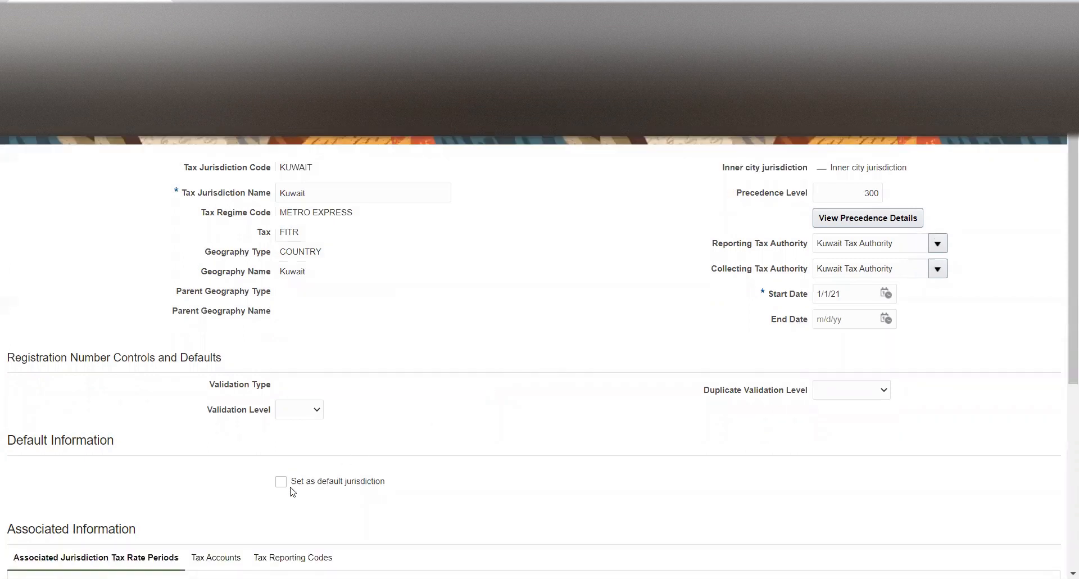
- Set the Kuwait tax jurisdiction as the default jurisdiction for the FITR tax
left_click(280, 482)
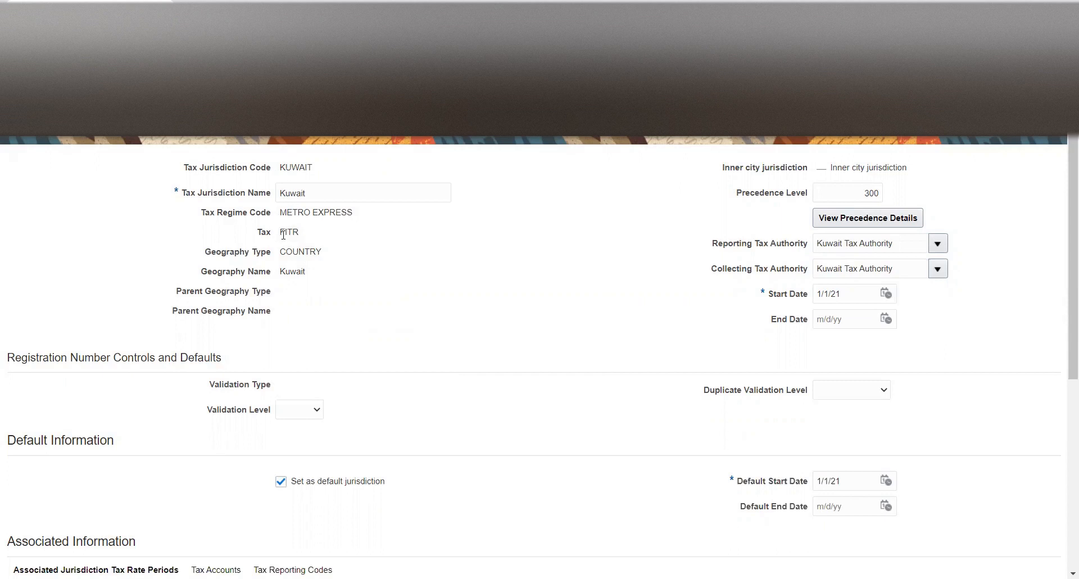
left_click_drag(281, 233, 295, 234)
- Return to the implementation project and start a new transaction tax rate from the Manage Tax Rates and Tax Recovery Rates task
key("alt+Tab")
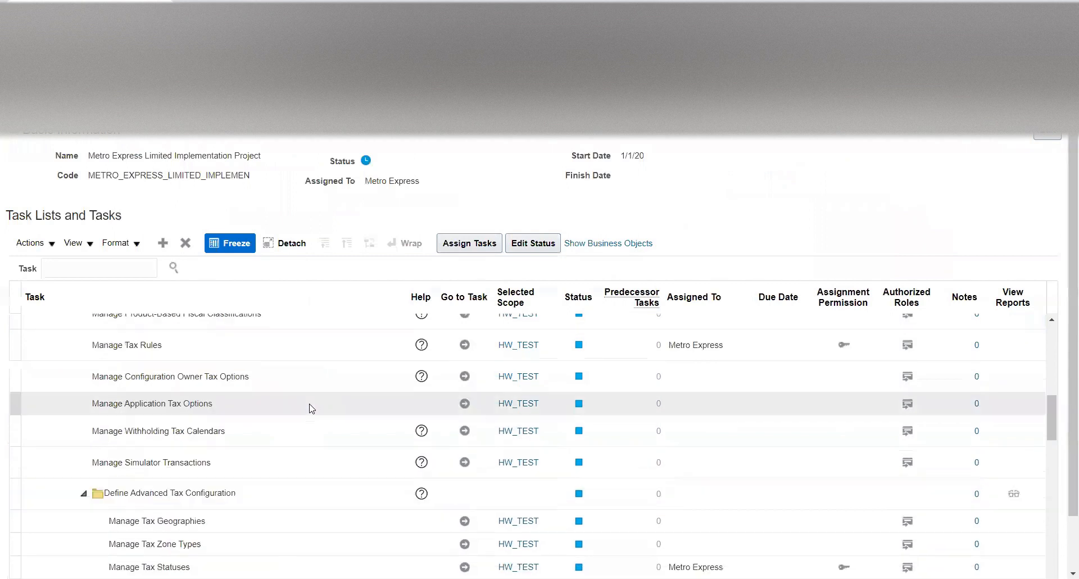
scroll(312, 409, "up", 3)
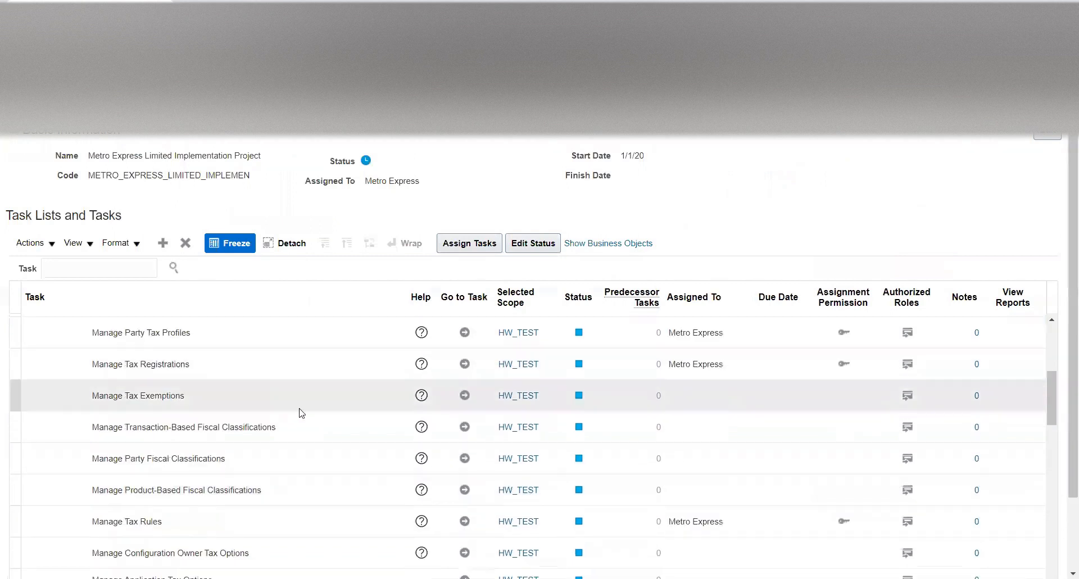
scroll(298, 408, "up", 3)
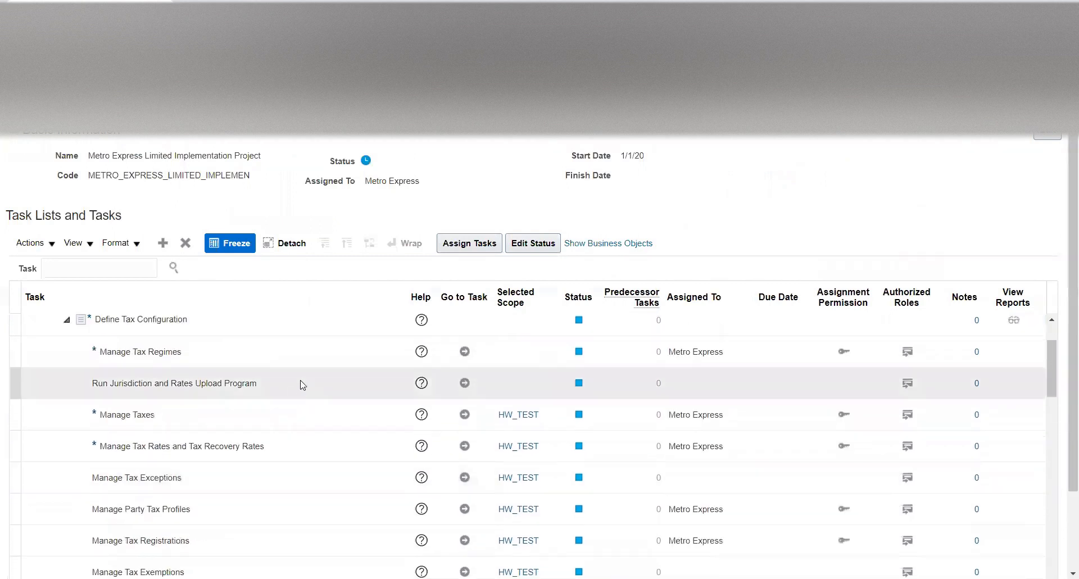
left_click(464, 447)
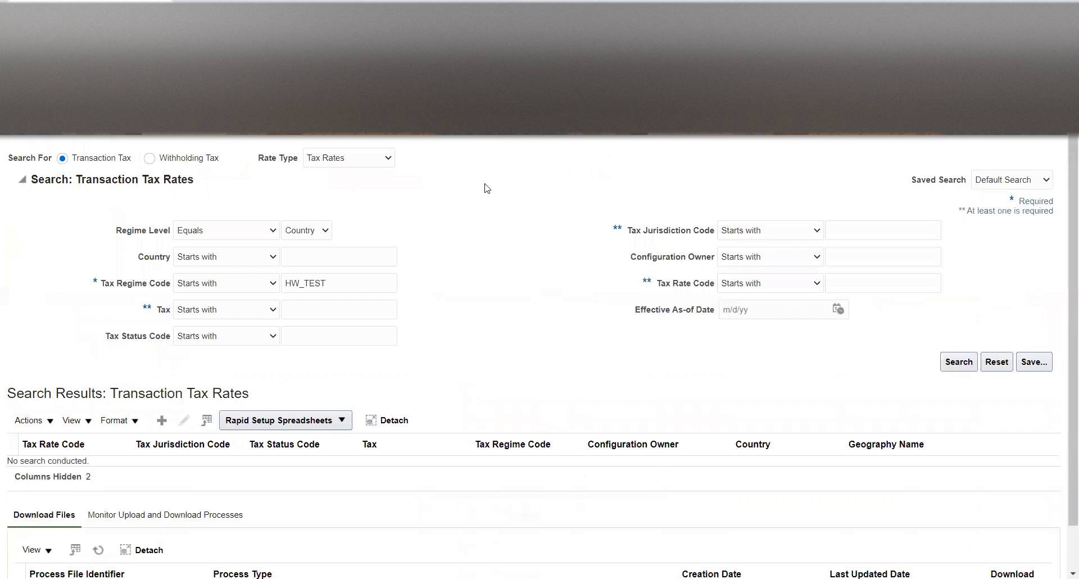
left_click(161, 420)
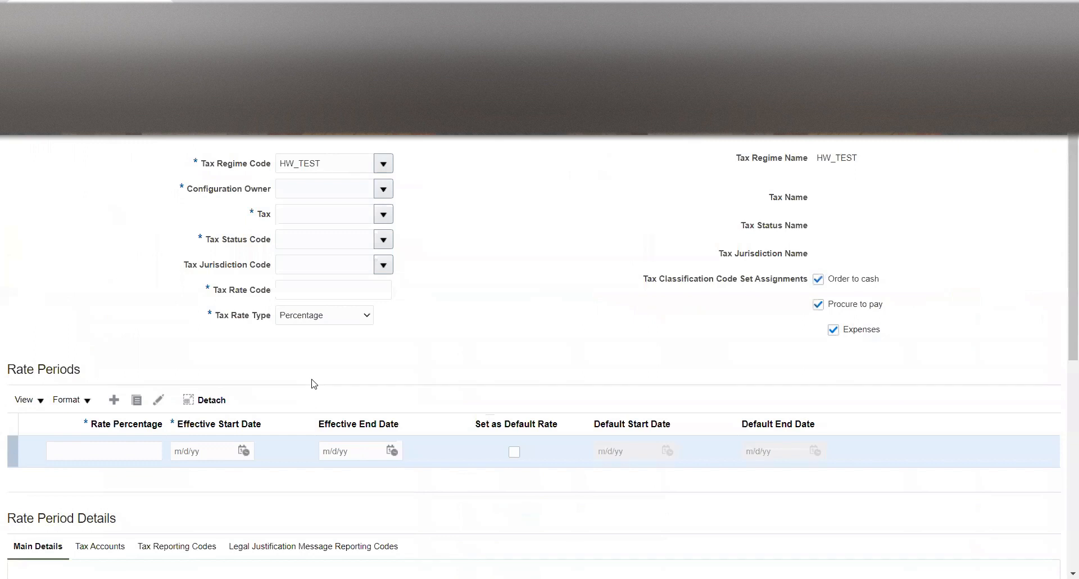
- Set the new tax rate's regime code to METRO EXPRESS and its configuration owner to Metro Express Mauritius
left_click(384, 189)
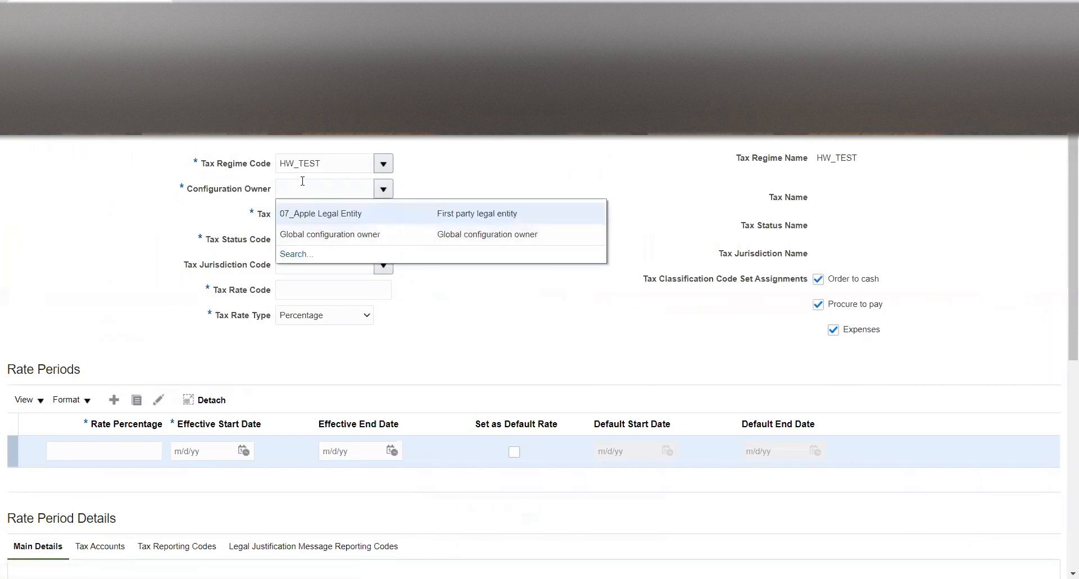
left_click(315, 165)
double_click(326, 161)
type("M")
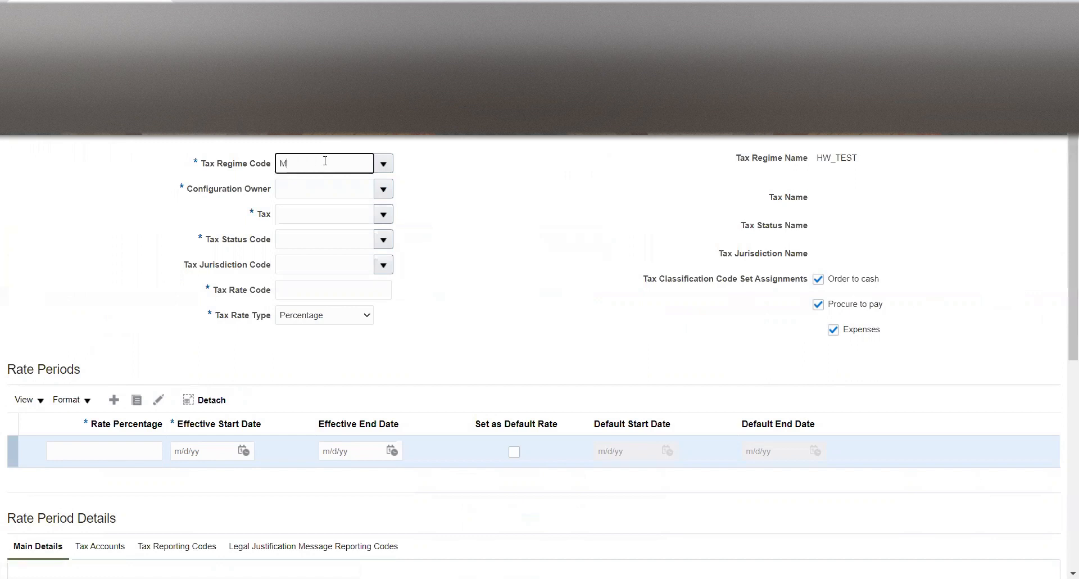
type("etr")
key("Tab")
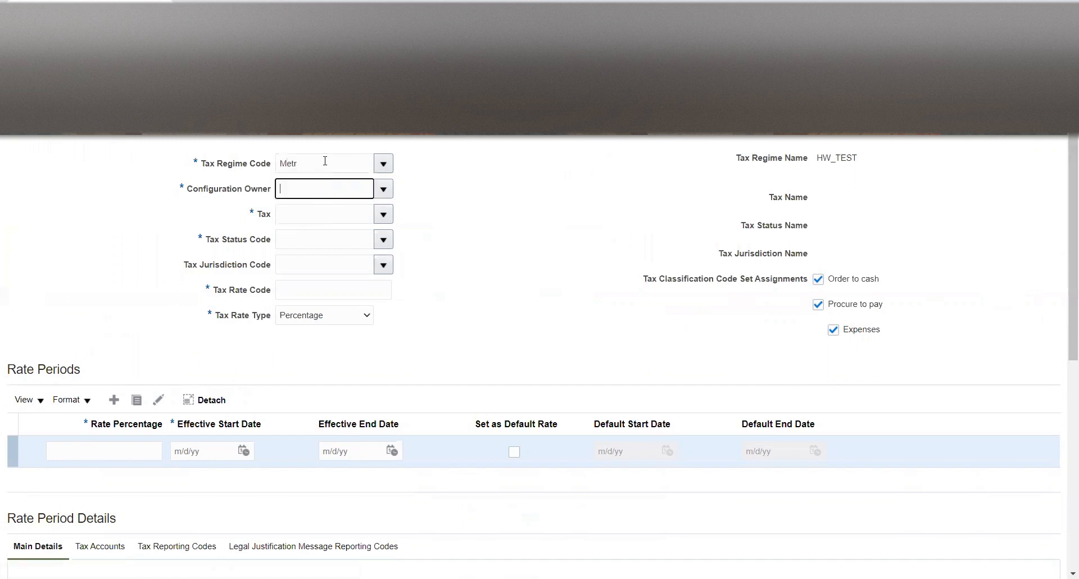
left_click(383, 189)
left_click(404, 213)
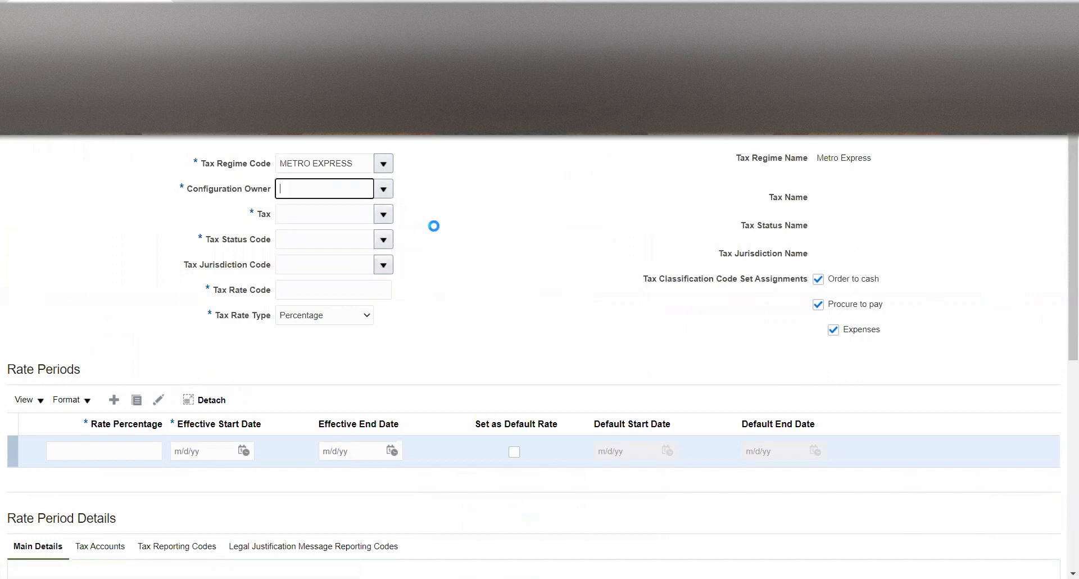
- Set the new tax rate's tax to FITR, tax status code to ACTIVE and tax jurisdiction code to KUWAIT
left_click(386, 215)
left_click(374, 237)
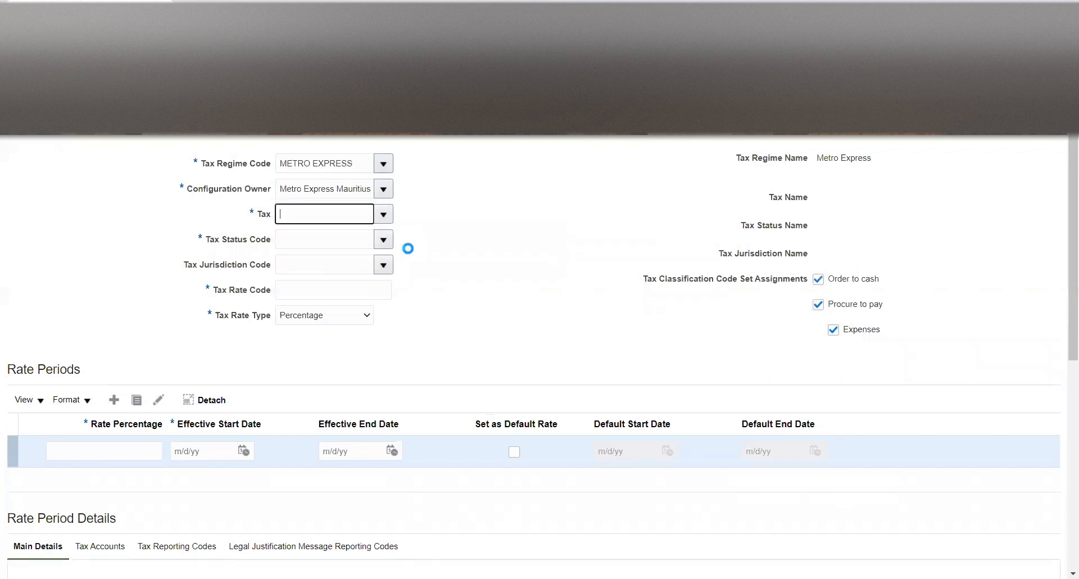
left_click(384, 240)
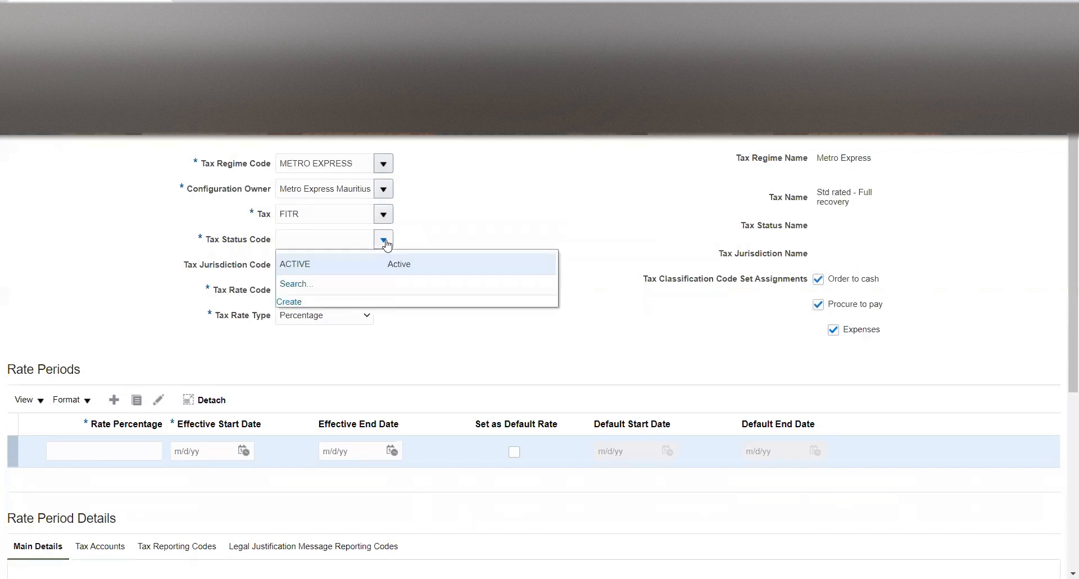
left_click(382, 263)
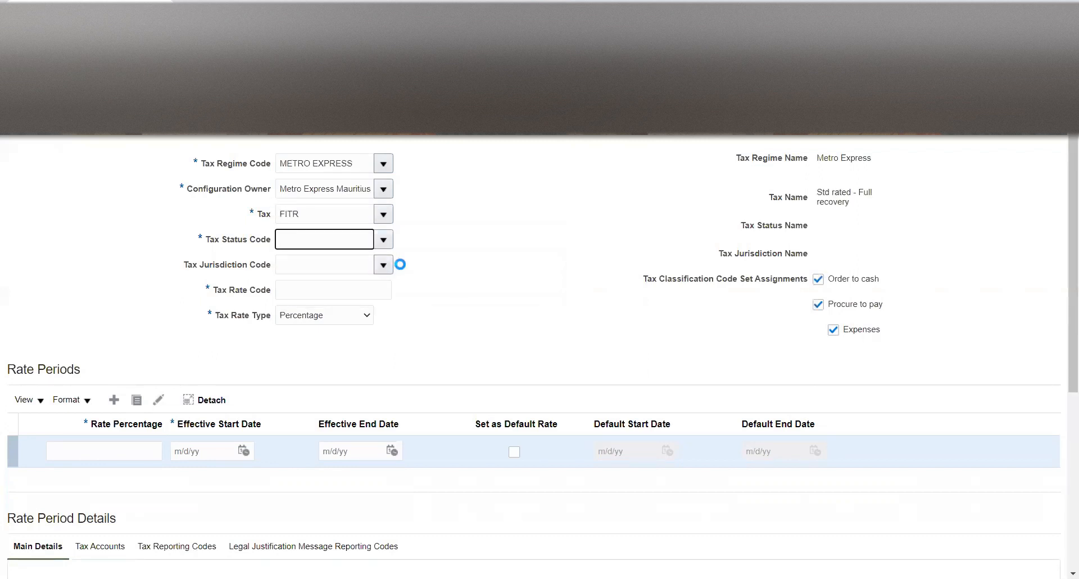
left_click(387, 269)
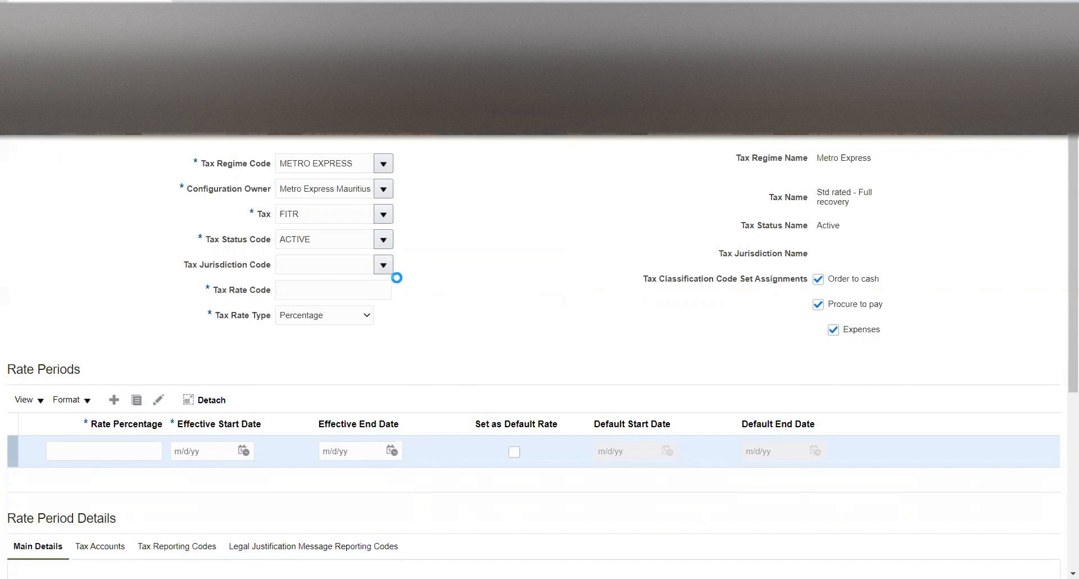
left_click(384, 295)
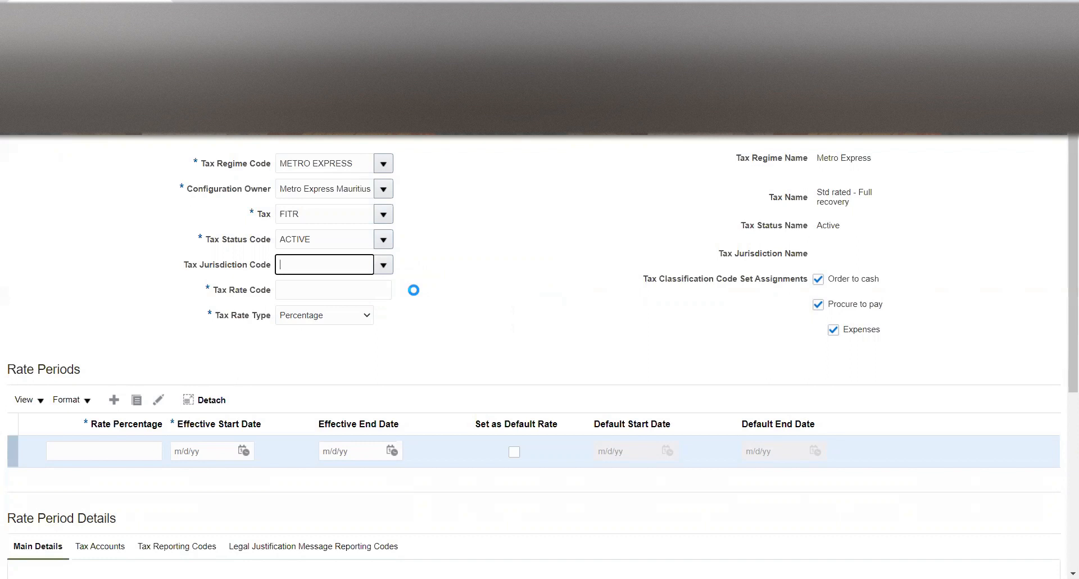
- Enter FITR as the tax rate code and 5 as the rate percentage of the rate period
left_click(377, 290)
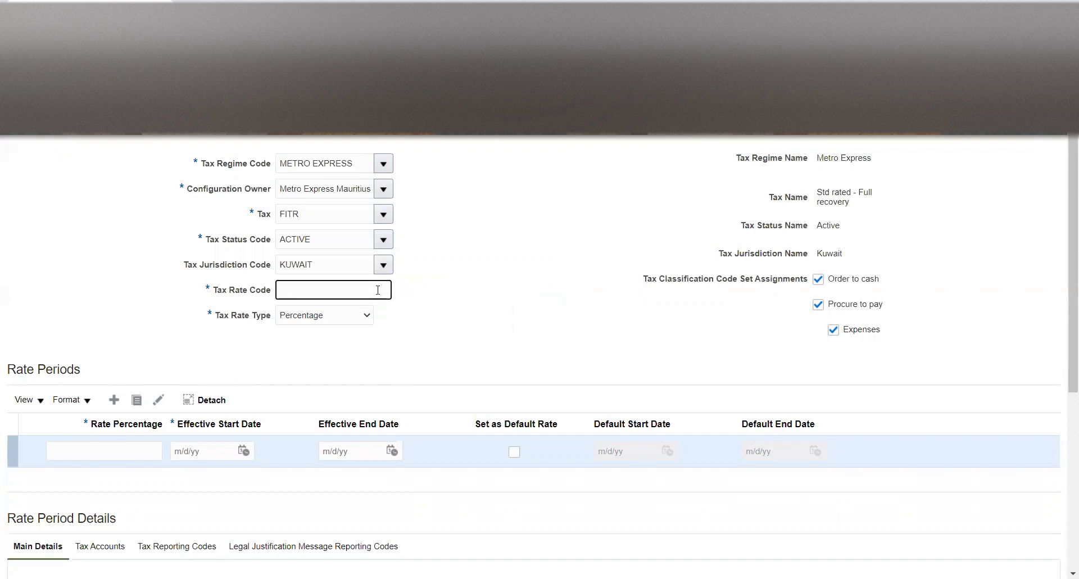
type("FITR")
left_click(531, 284)
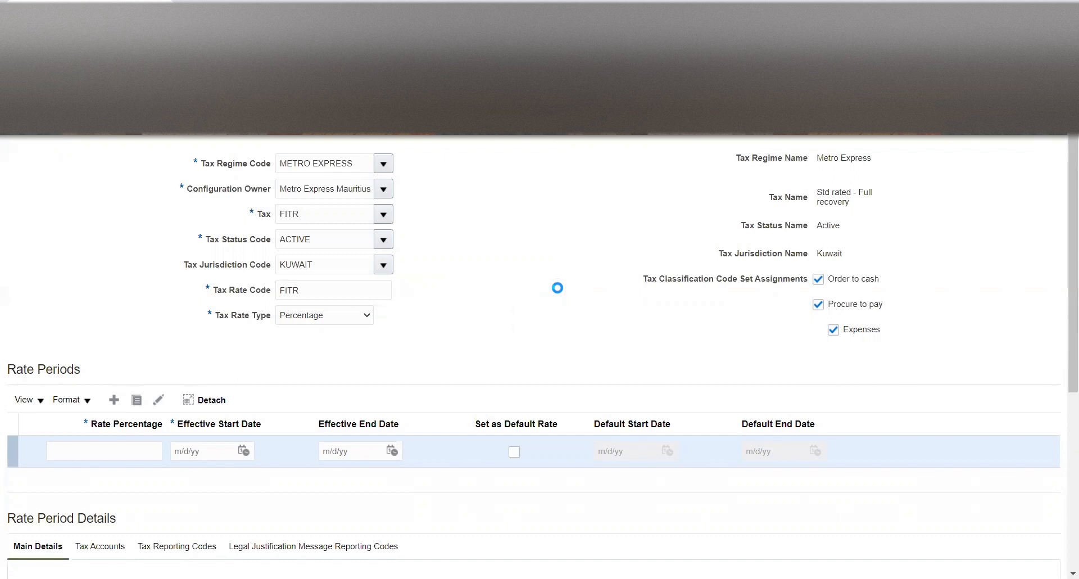
left_click(104, 449)
type("5")
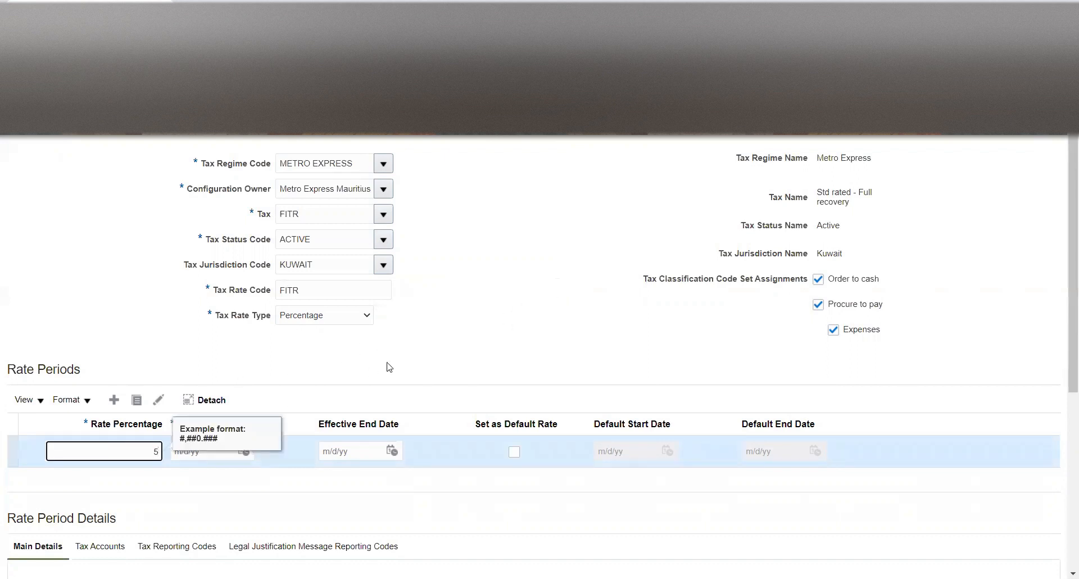
left_click(479, 326)
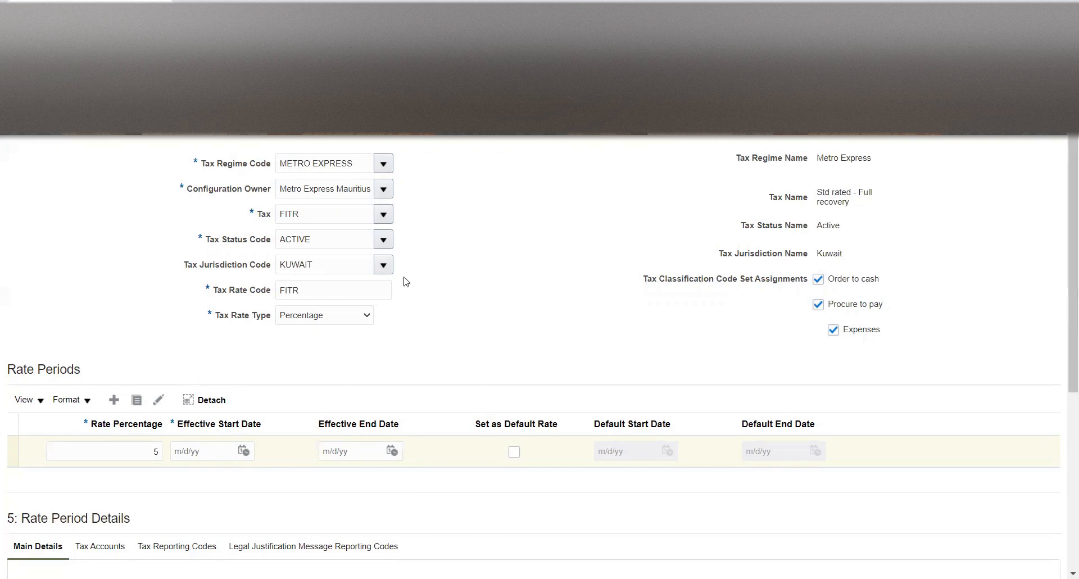
left_click(382, 240)
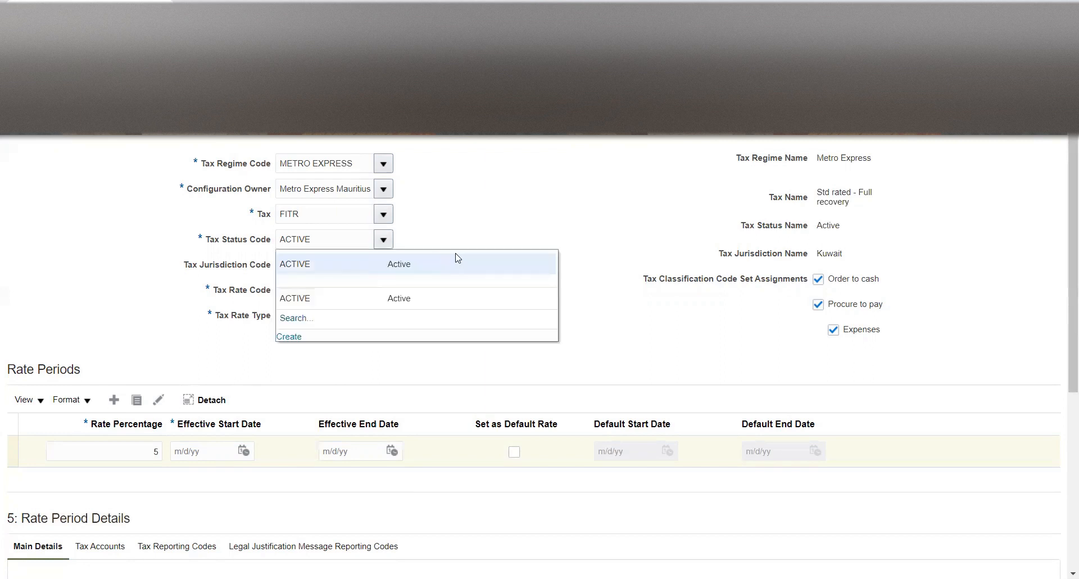
left_click(469, 226)
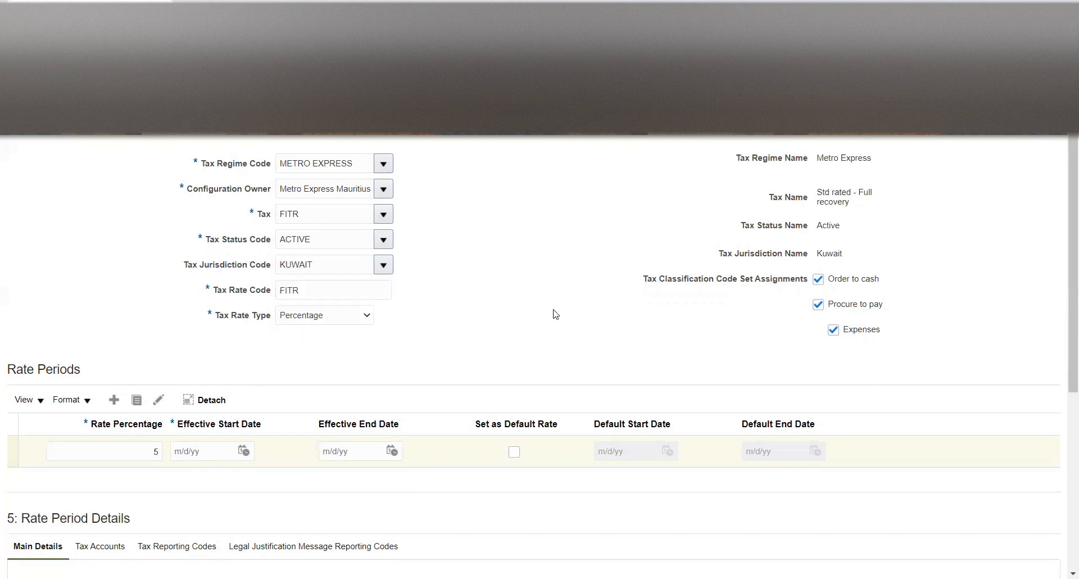
- Make the rate period the default rate with a default start date of 1/1/21
left_click(513, 451)
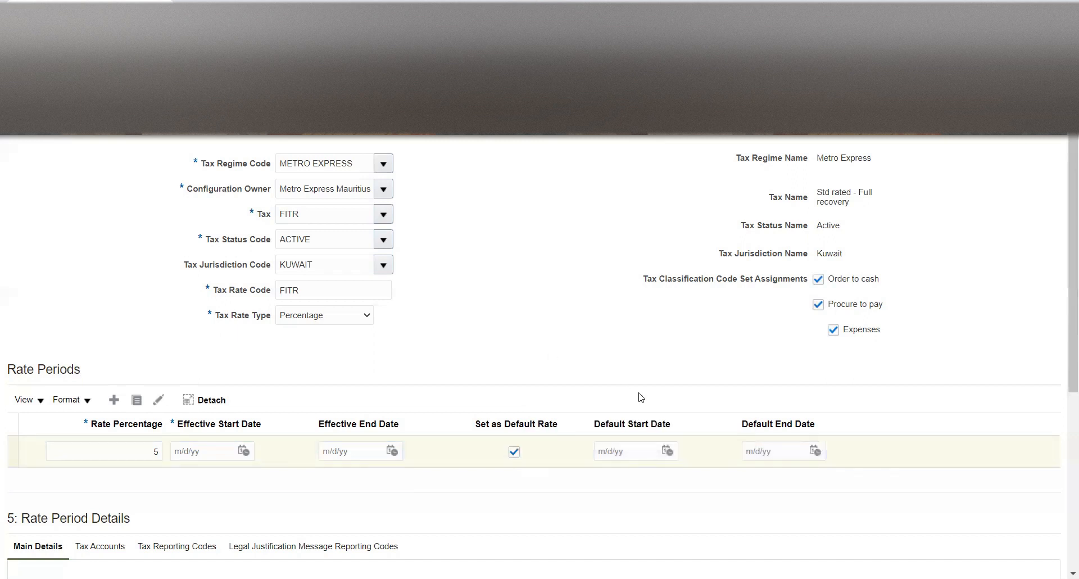
left_click(668, 452)
left_click(727, 276)
left_click(726, 292)
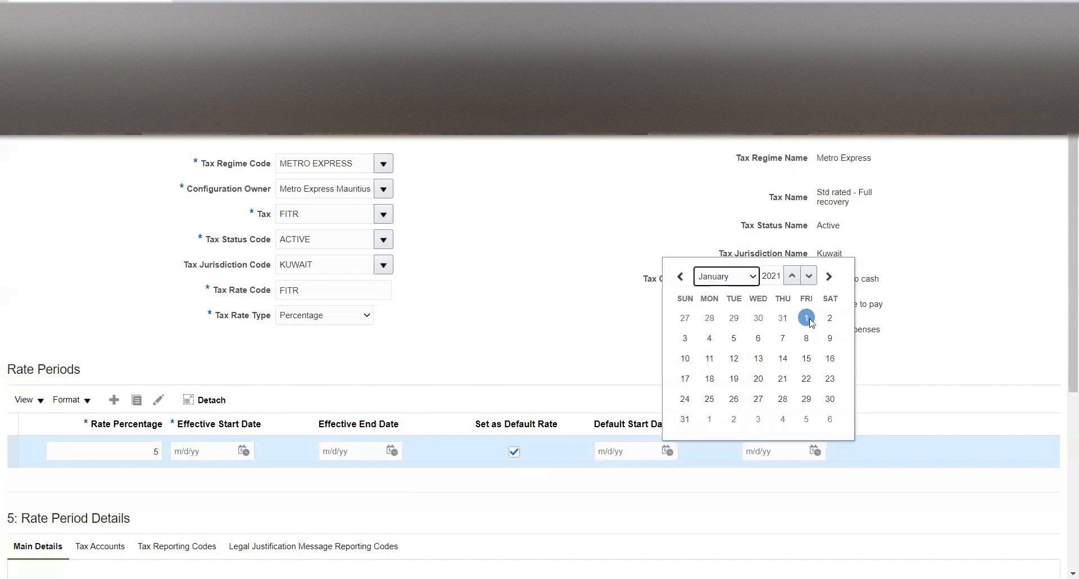
left_click(806, 318)
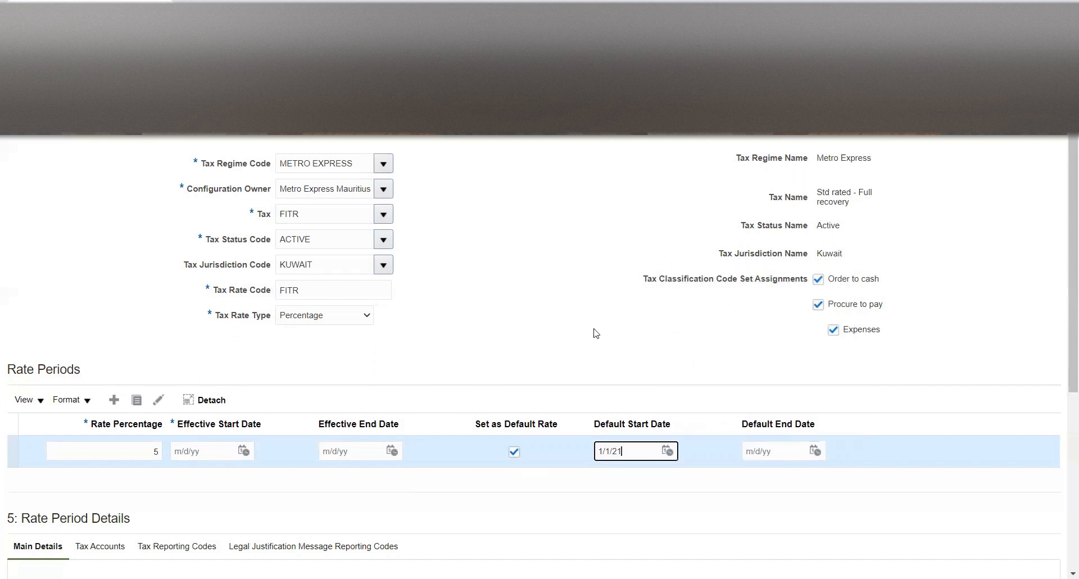
left_click(496, 337)
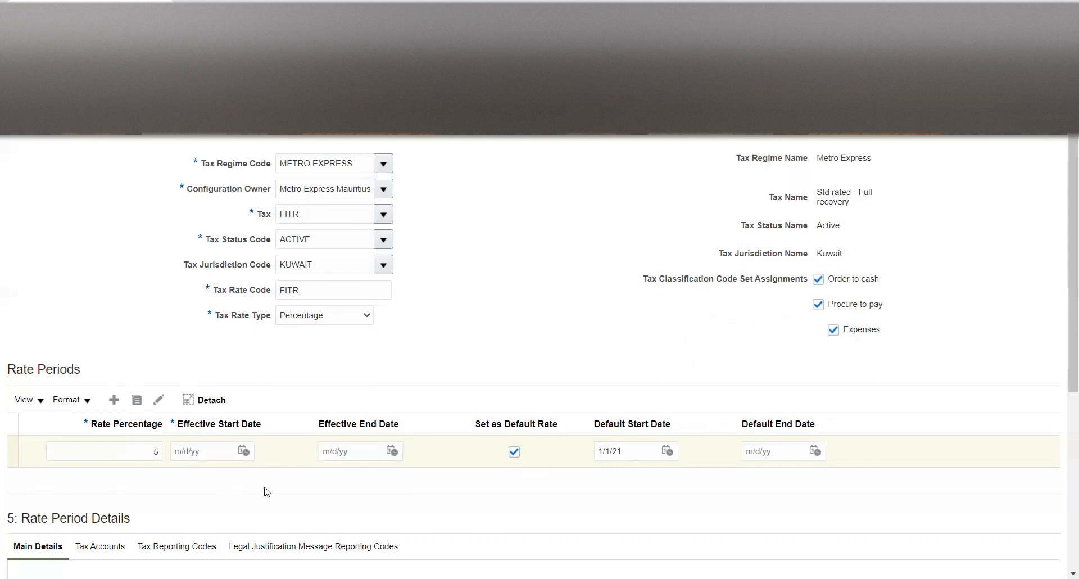
- Set the rate period's effective start date to 1/1/21
left_click(242, 452)
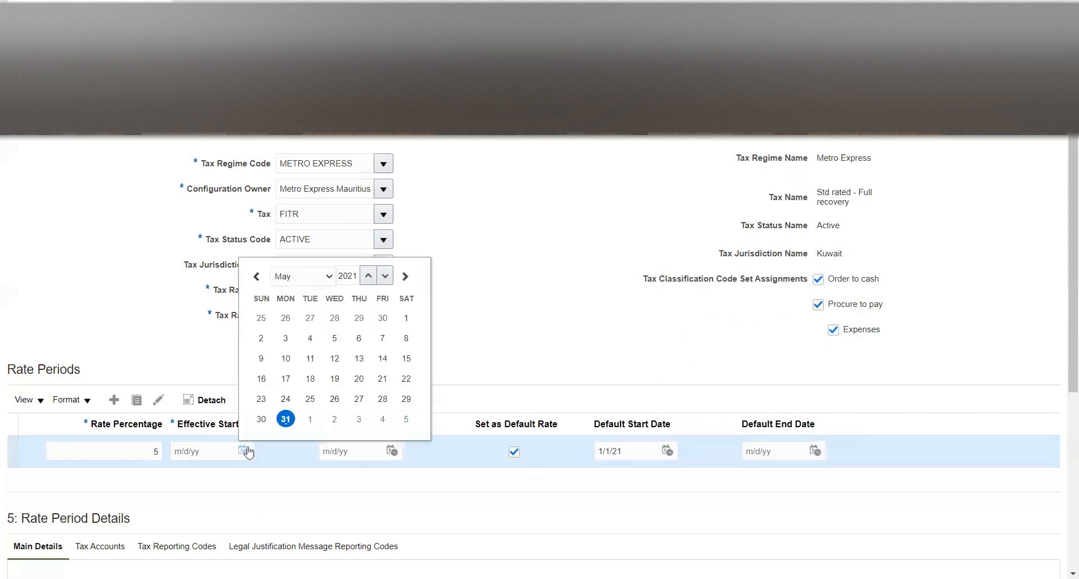
left_click(288, 279)
left_click(290, 292)
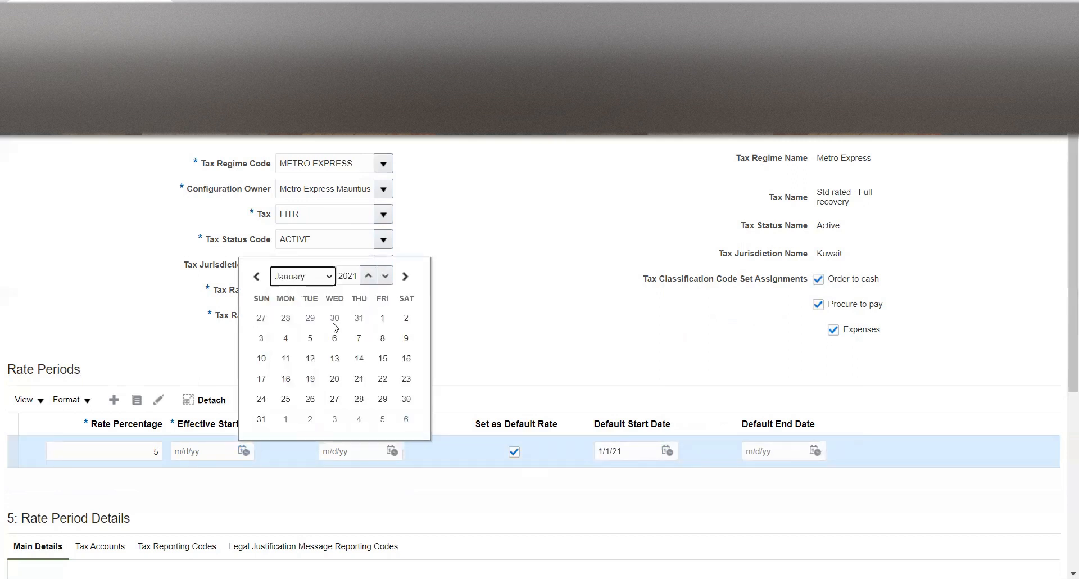
left_click(383, 318)
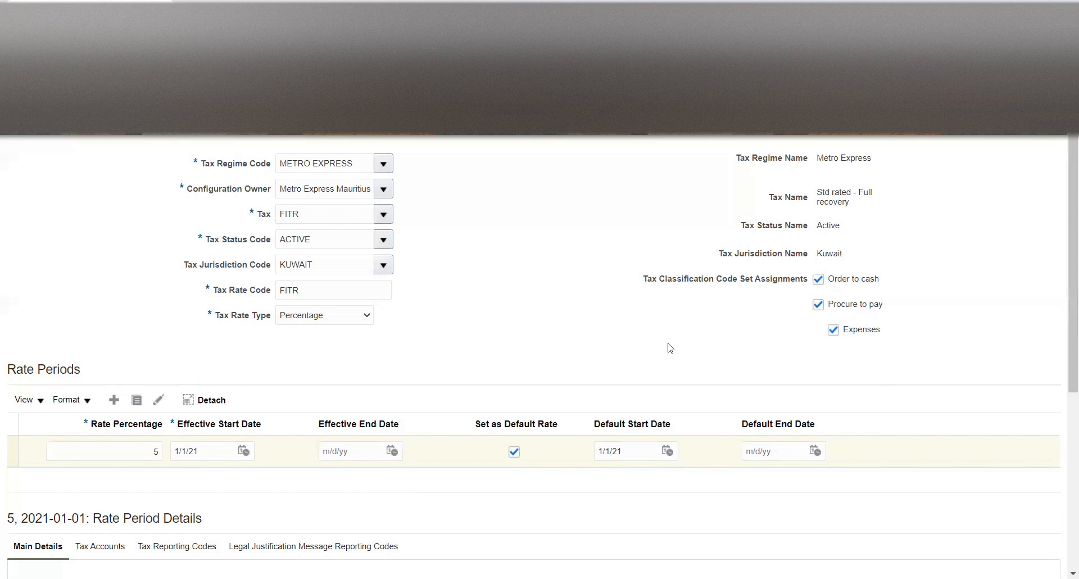
- Review the rate period's main details and the tax accounts for the Metro Express Mauritius PL ledger
scroll(560, 267, "down", 1)
scroll(560, 267, "down", 3)
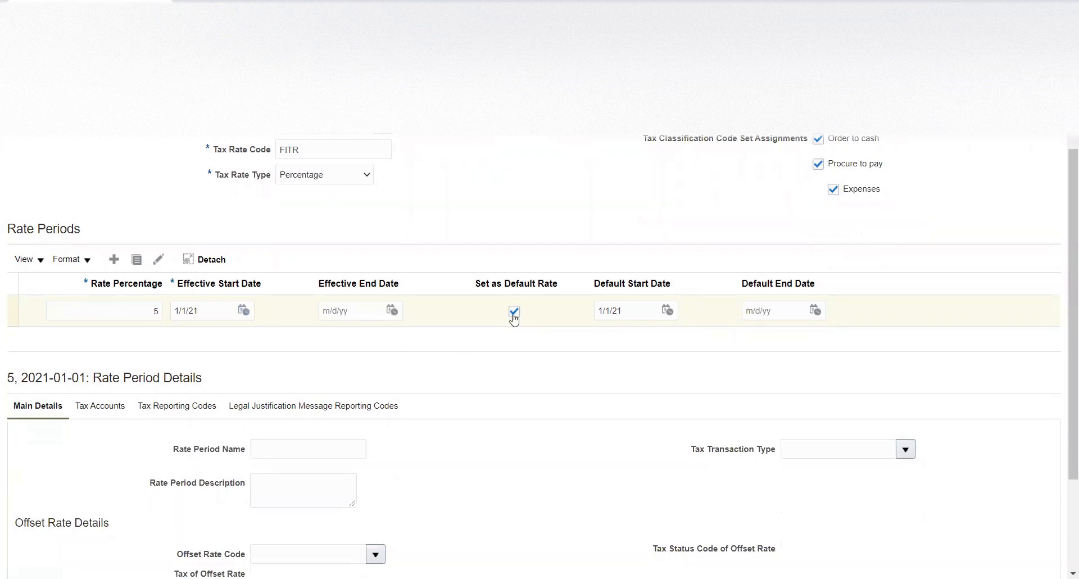
scroll(477, 351, "down", 3)
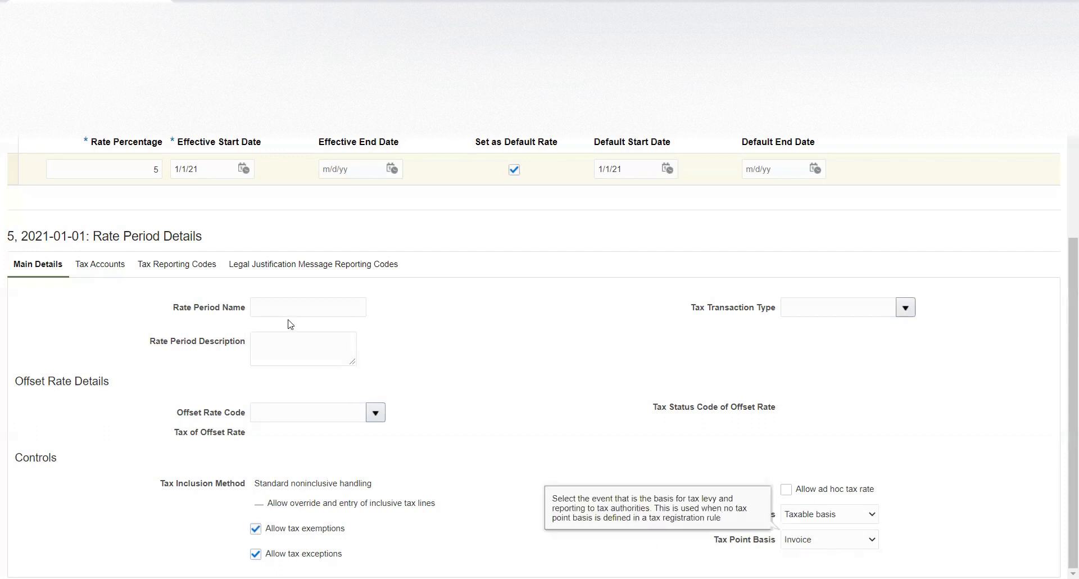
left_click(113, 266)
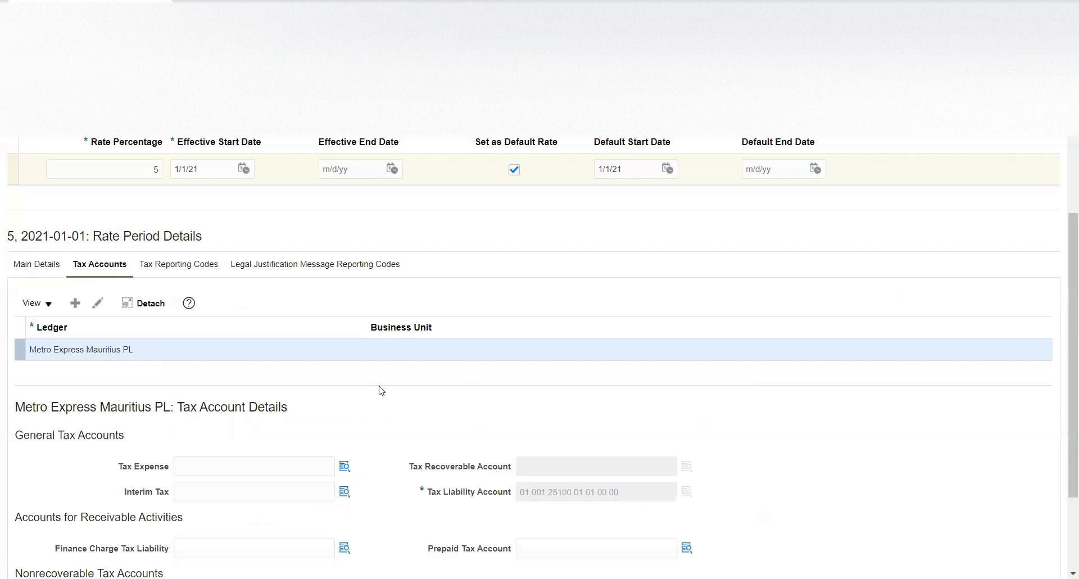
scroll(380, 390, "up", 4)
scroll(380, 385, "down", 4)
scroll(376, 385, "down", 1)
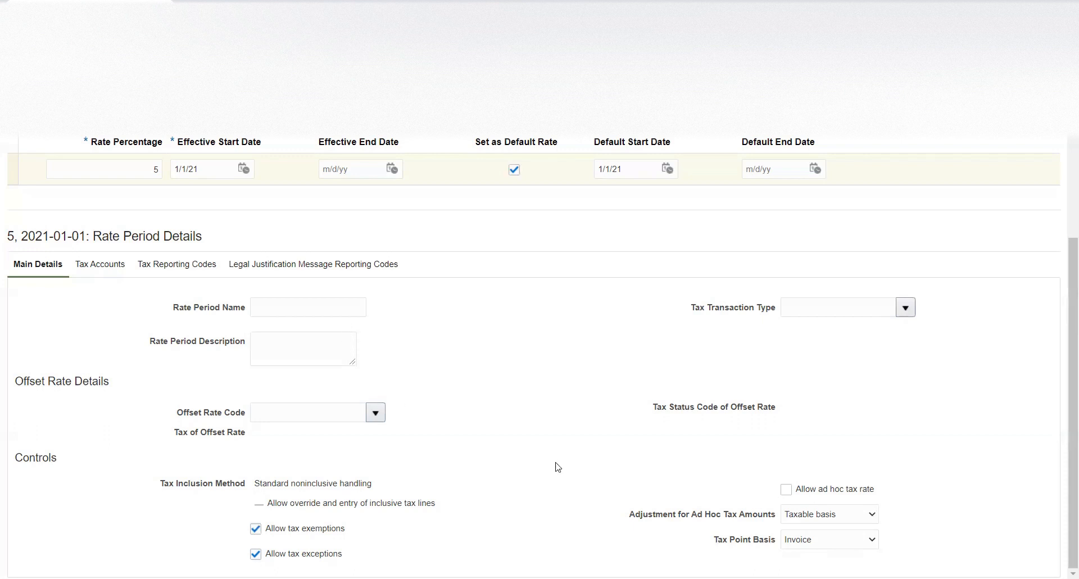
scroll(396, 408, "up", 2)
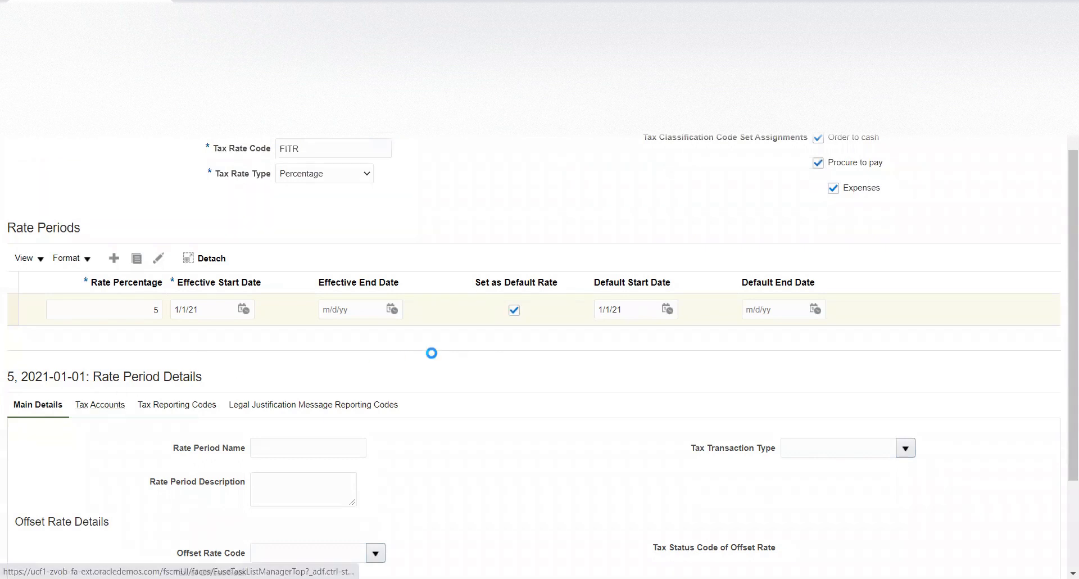
scroll(492, 368, "down", 3)
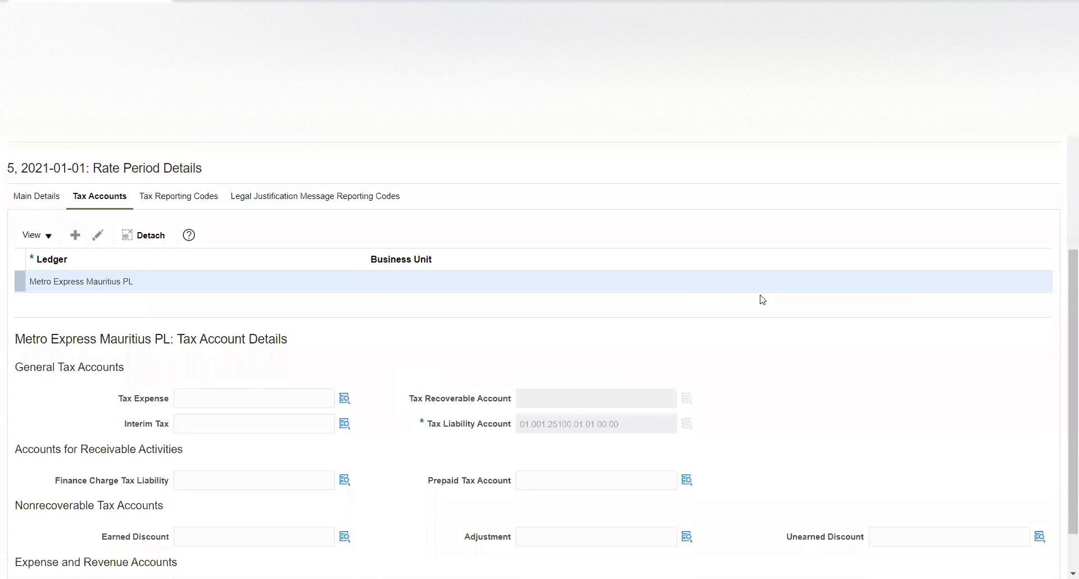
scroll(759, 299, "up", 5)
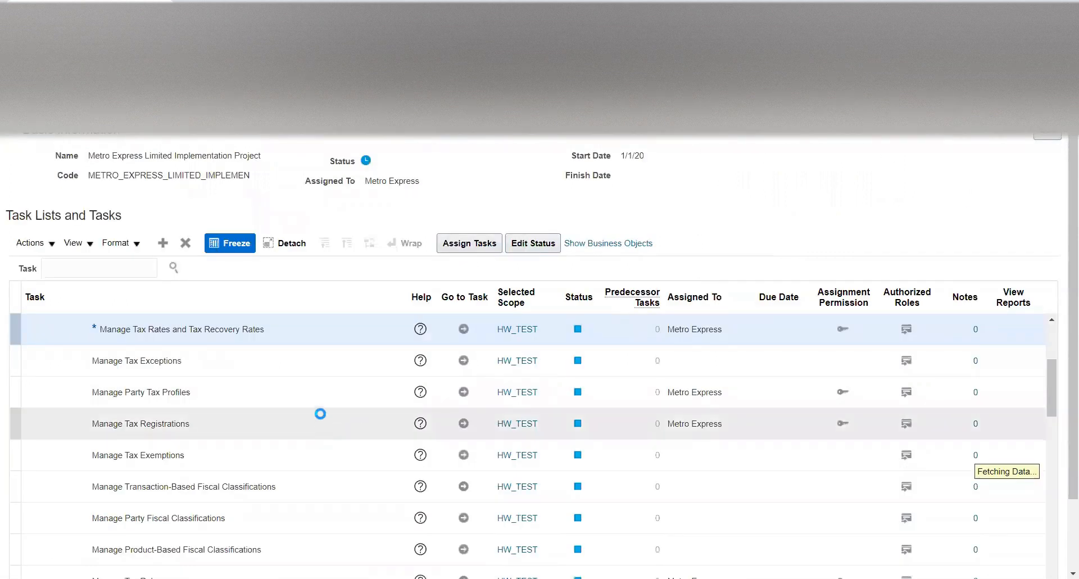
- Open the Manage Taxes task in the Metro Express Limited implementation project
scroll(320, 423, "up", 2)
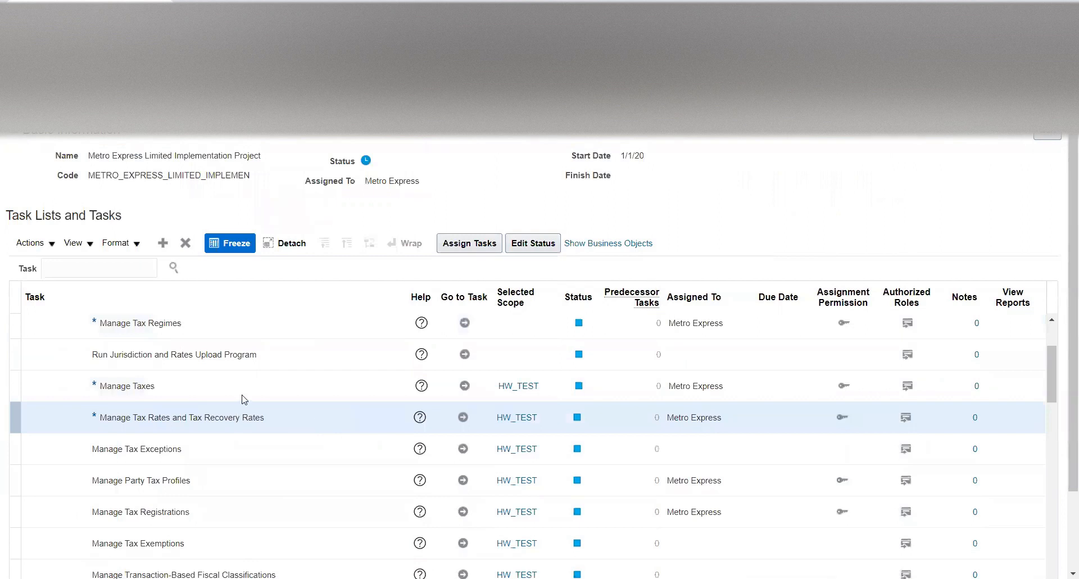
left_click(356, 385)
left_click(465, 385)
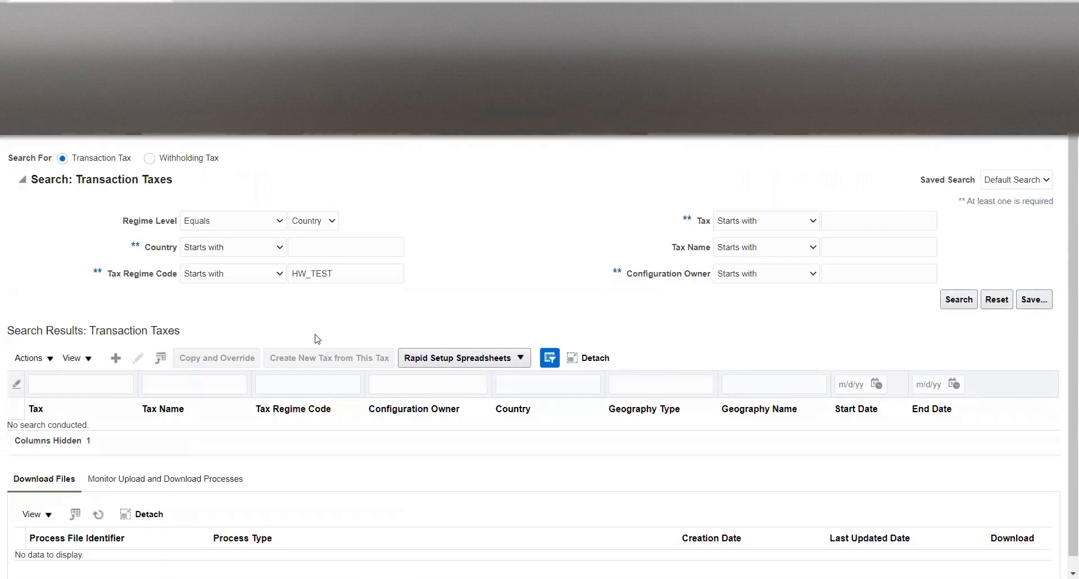
- Search transaction taxes for a tax regime code starting with Metro and open the FITR tax for editing
double_click(345, 274)
type("Metro")
left_click(954, 303)
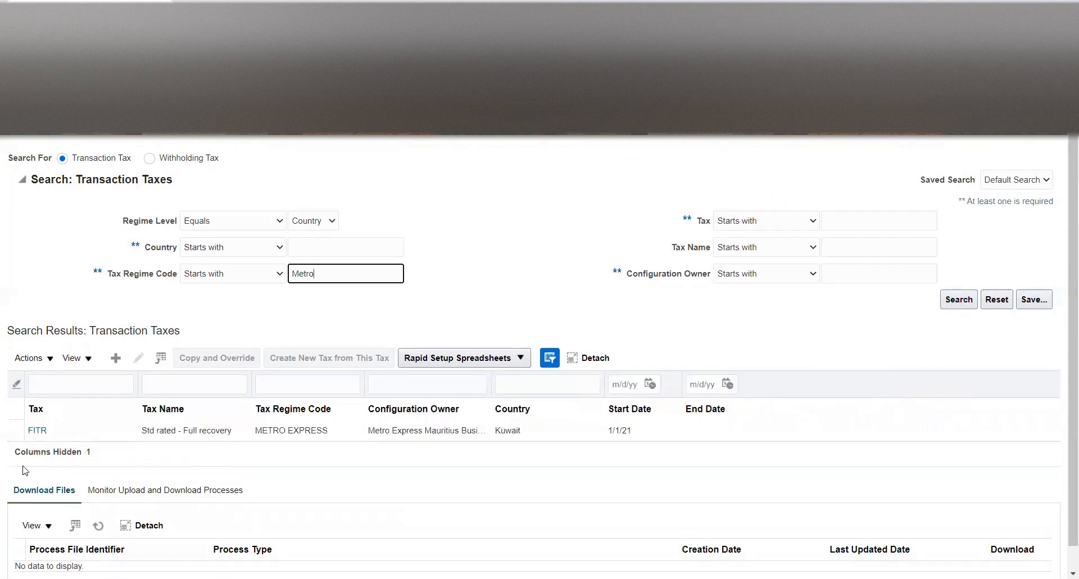
left_click(67, 430)
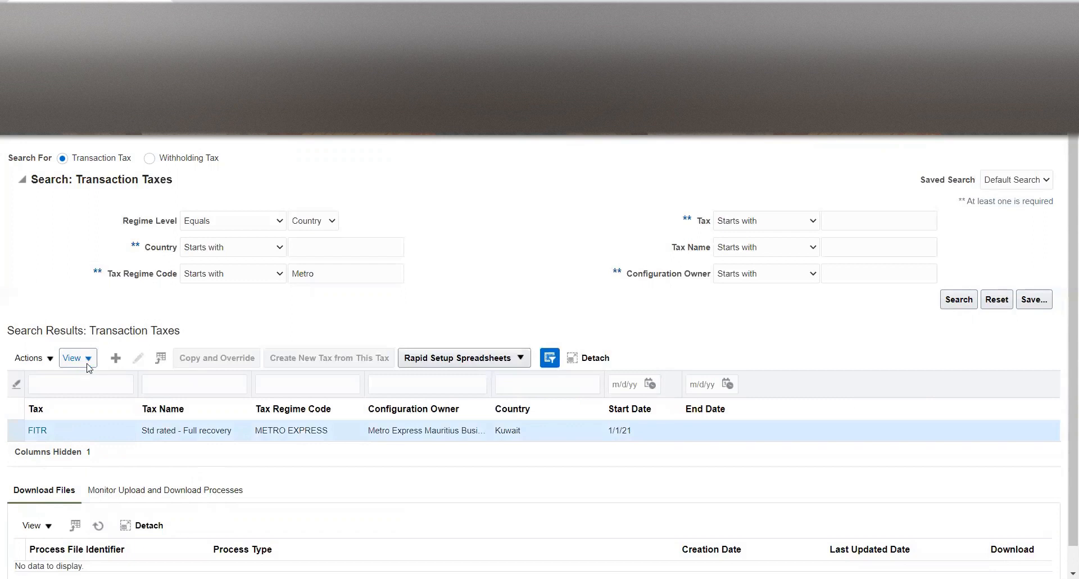
left_click(139, 358)
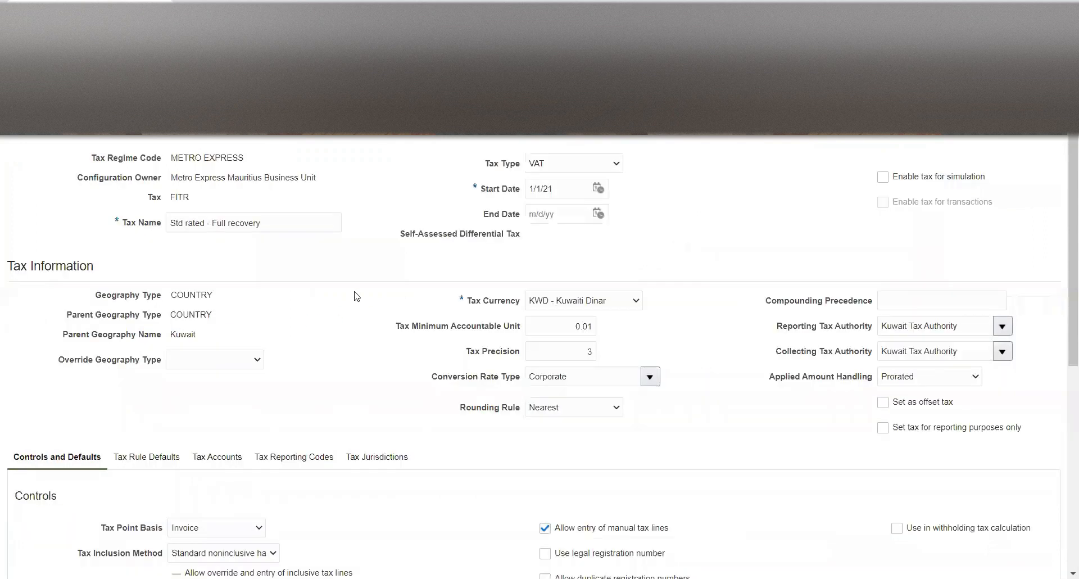
- Show the FITR tax's rule defaults and enable the tax for simulation and for transactions
scroll(356, 294, "down", 4)
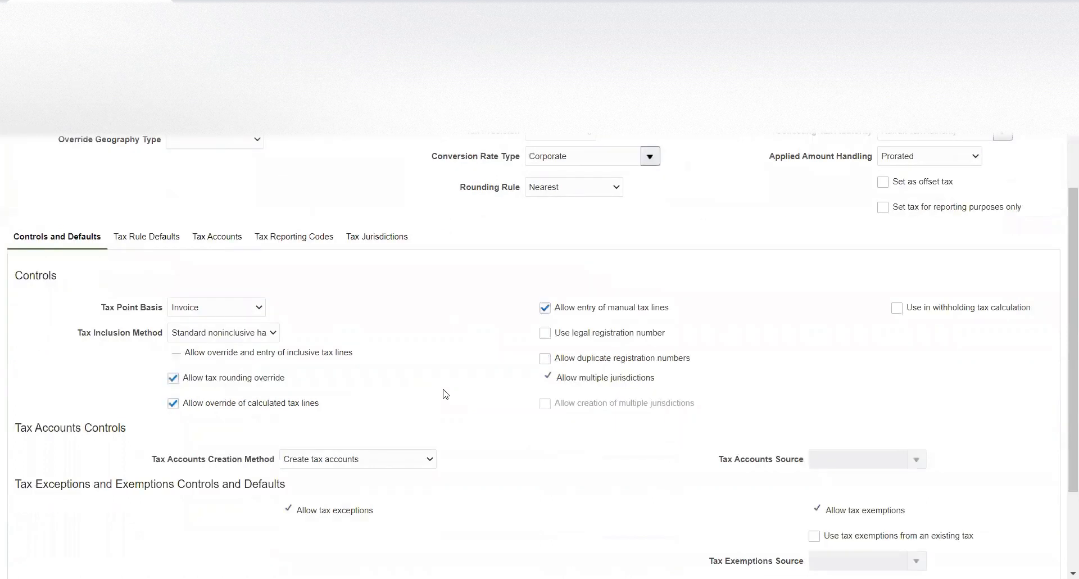
scroll(446, 393, "down", 3)
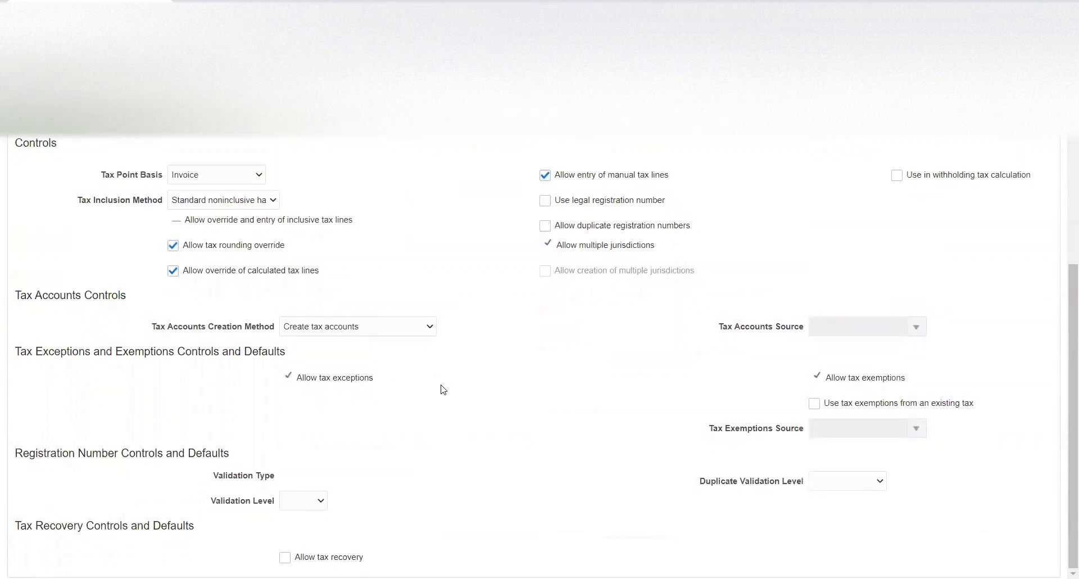
scroll(433, 379, "up", 1)
left_click(157, 177)
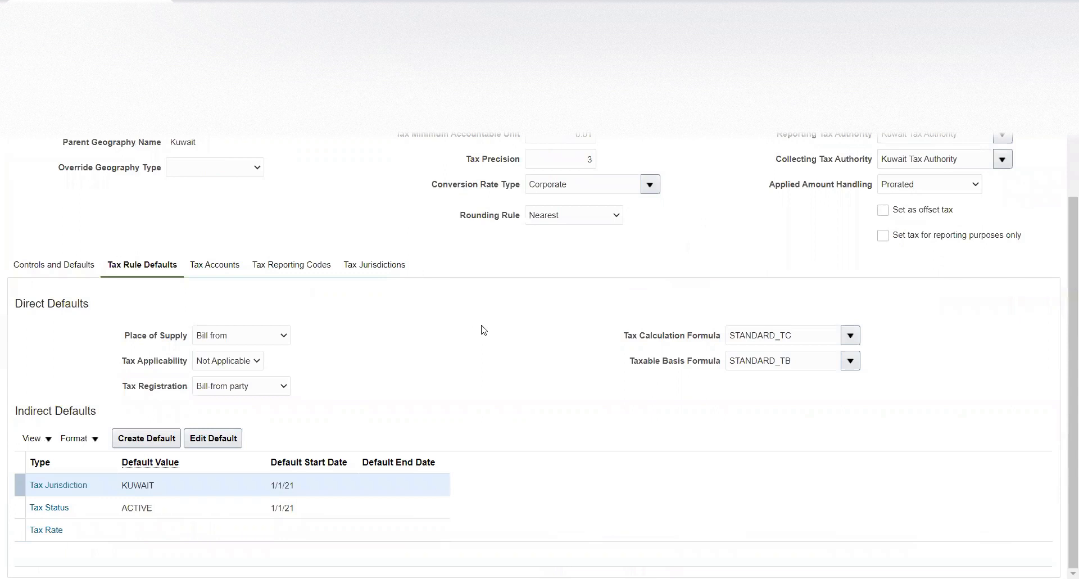
scroll(483, 330, "up", 3)
left_click(880, 179)
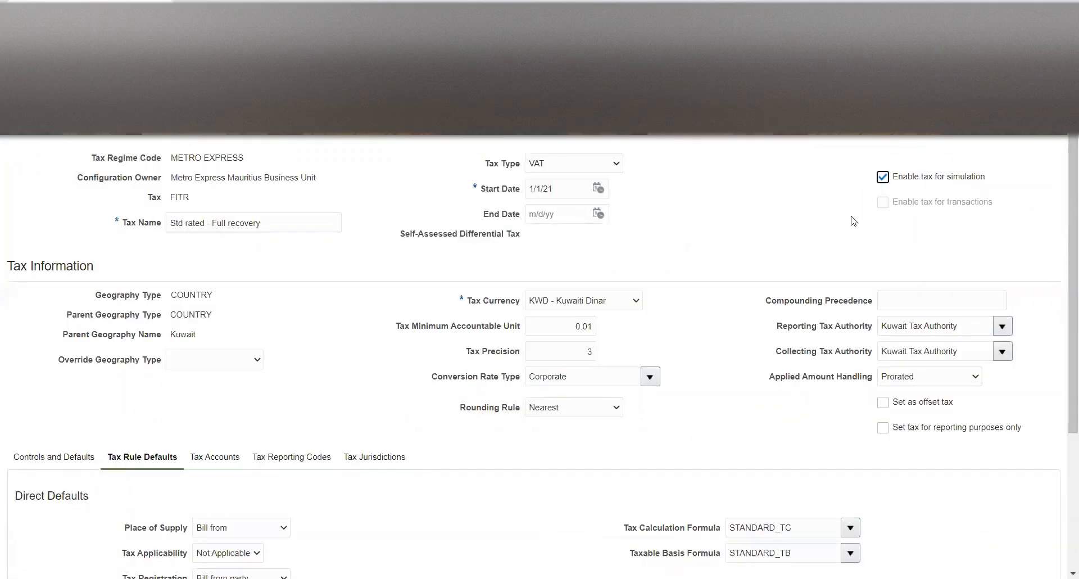
left_click(882, 202)
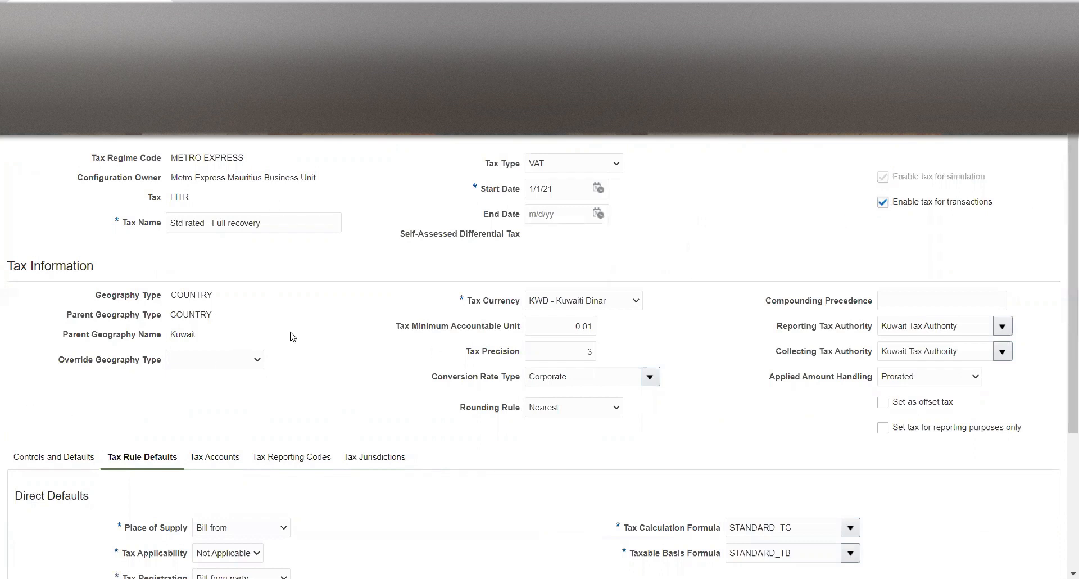
- Set the FITR tax's applicability default to Applicable and select the Tax Rate entry under the indirect defaults
scroll(281, 354, "down", 3)
left_click(243, 365)
left_click(217, 371)
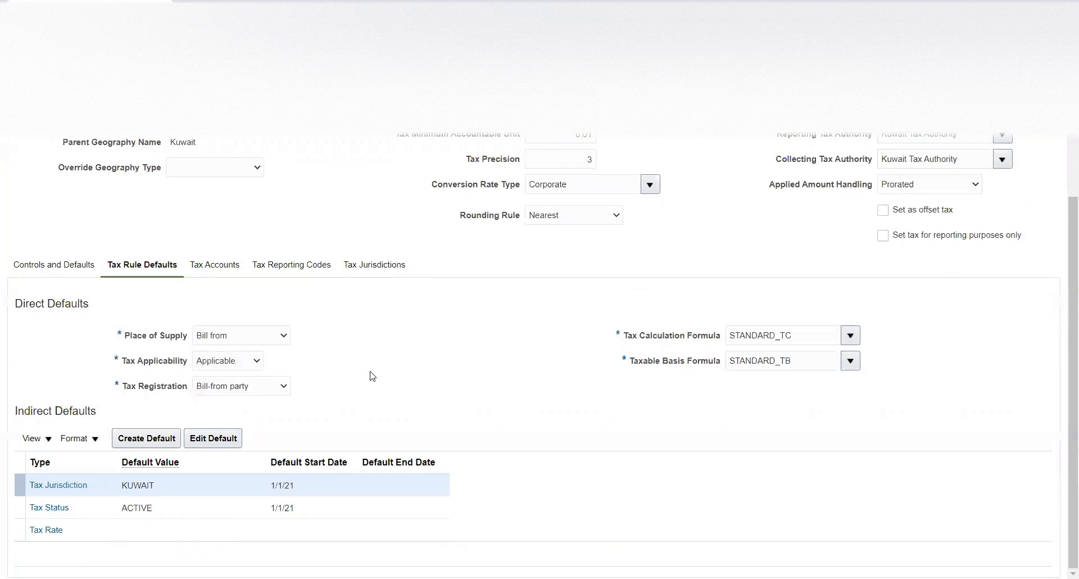
left_click(138, 529)
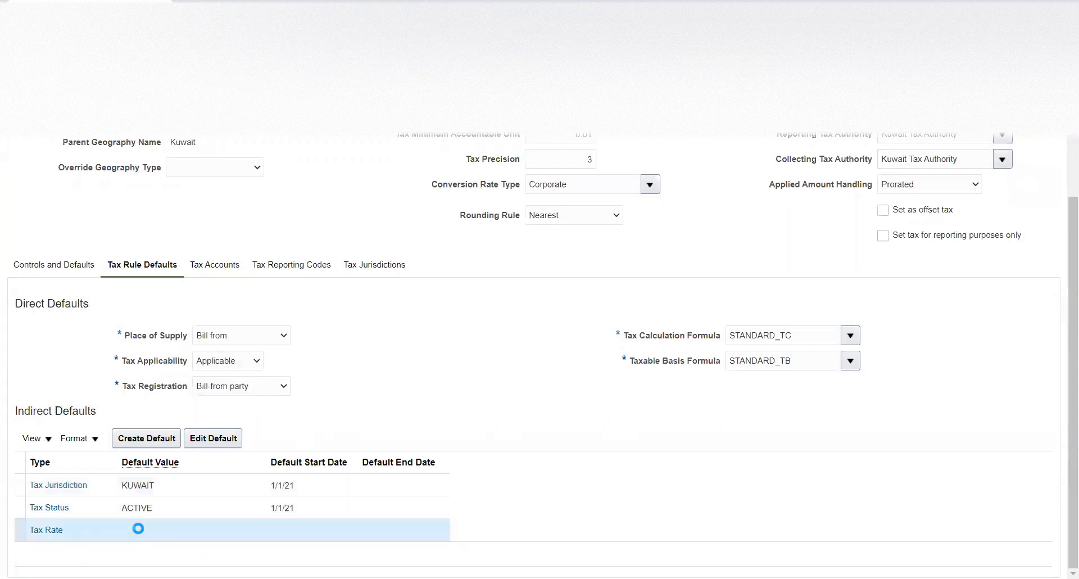
left_click(212, 438)
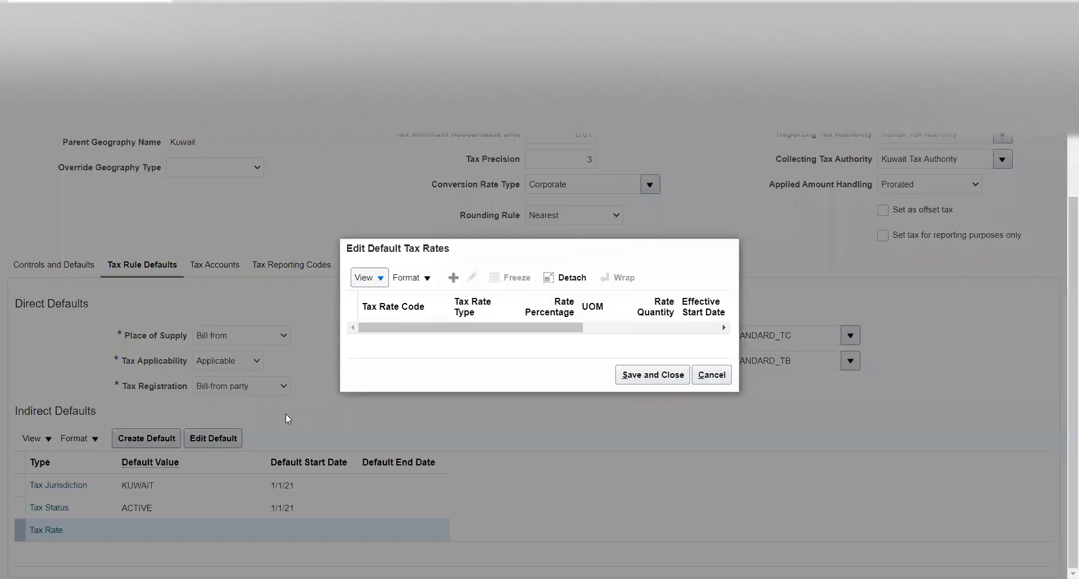
left_click(458, 279)
left_click(422, 325)
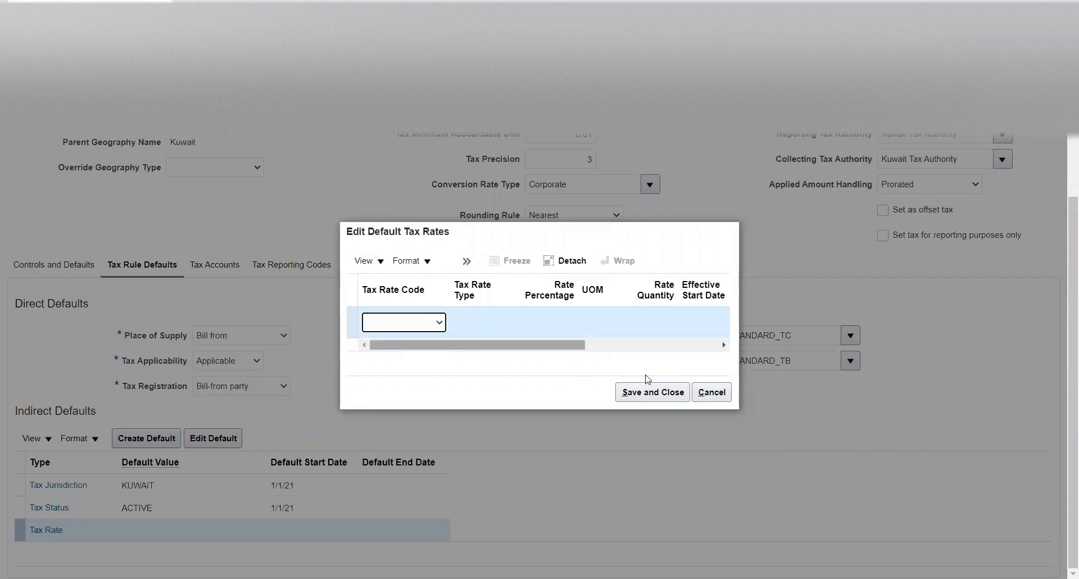
left_click(722, 394)
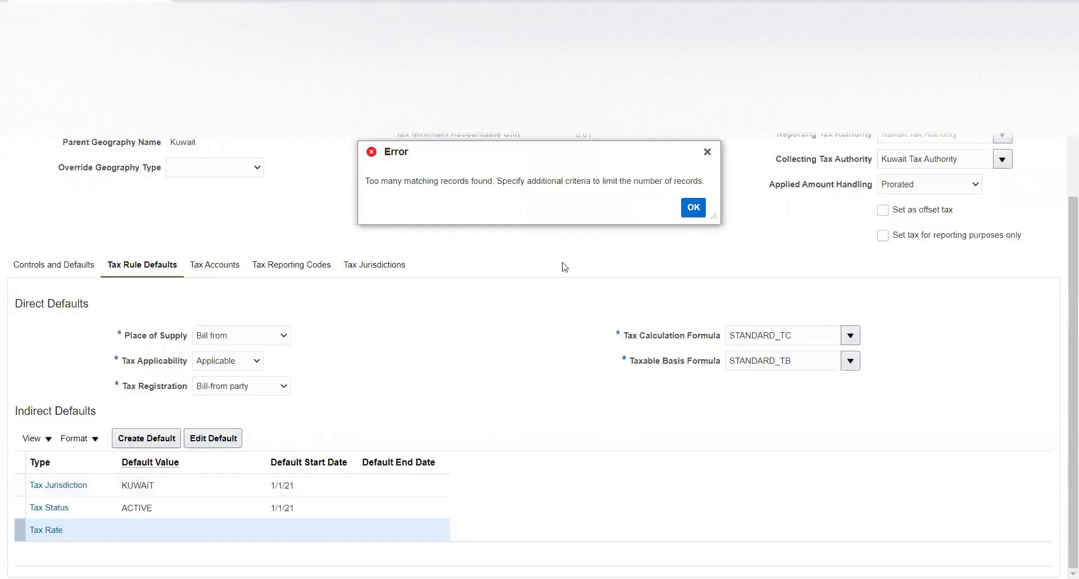
key("Return")
scroll(204, 374, "down", 3)
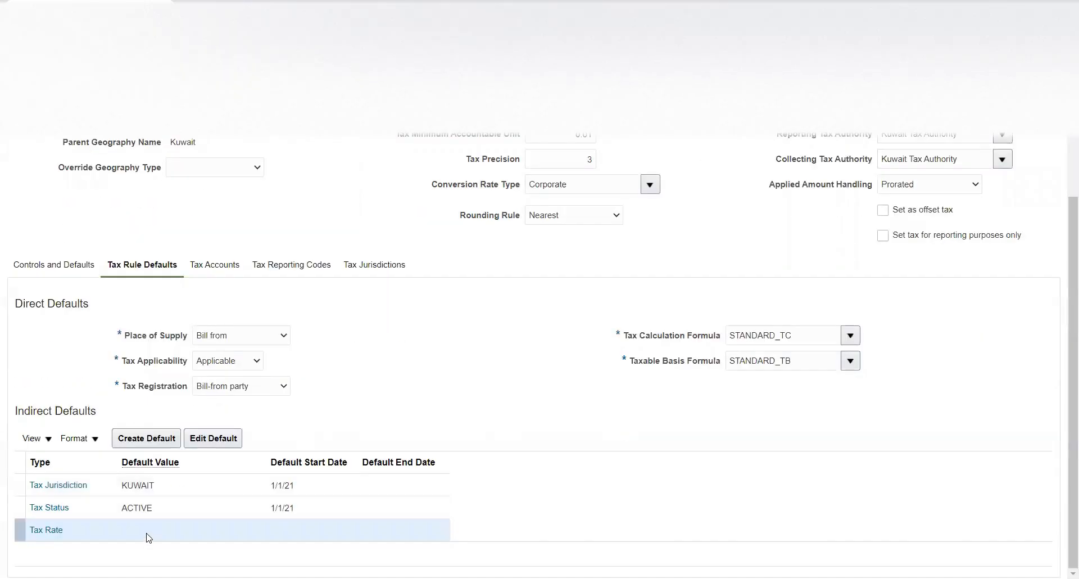
- Start a new default tax rate for the FITR tax with status code ACTIVE and rate code FITR
left_click(156, 440)
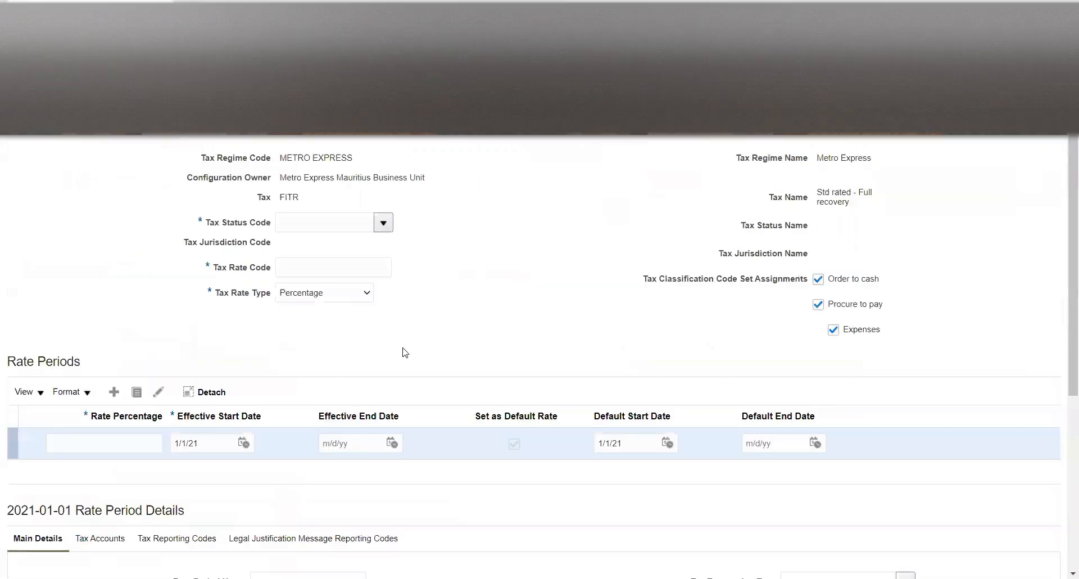
left_click(383, 222)
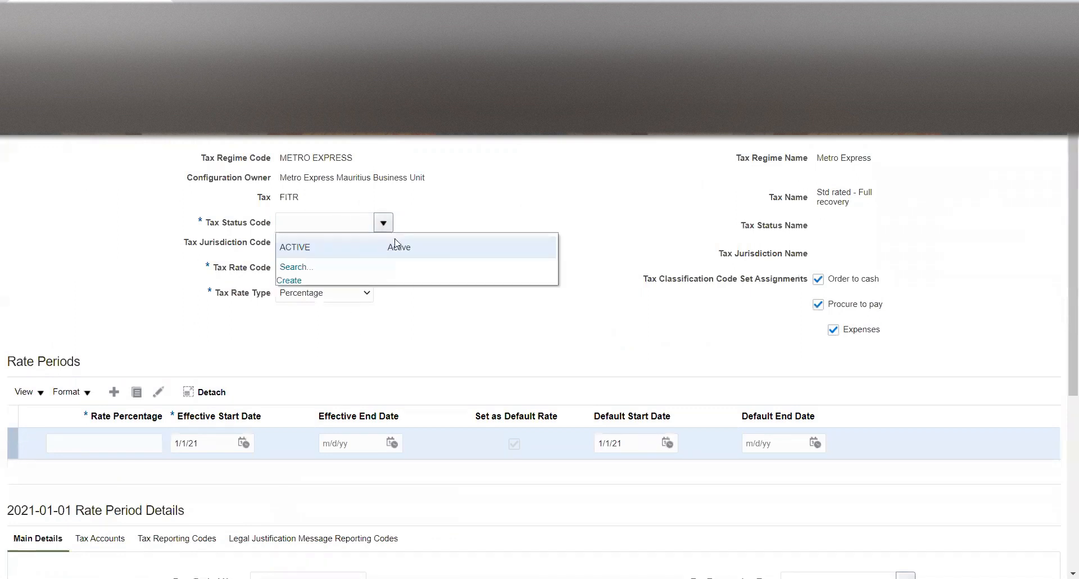
left_click(387, 246)
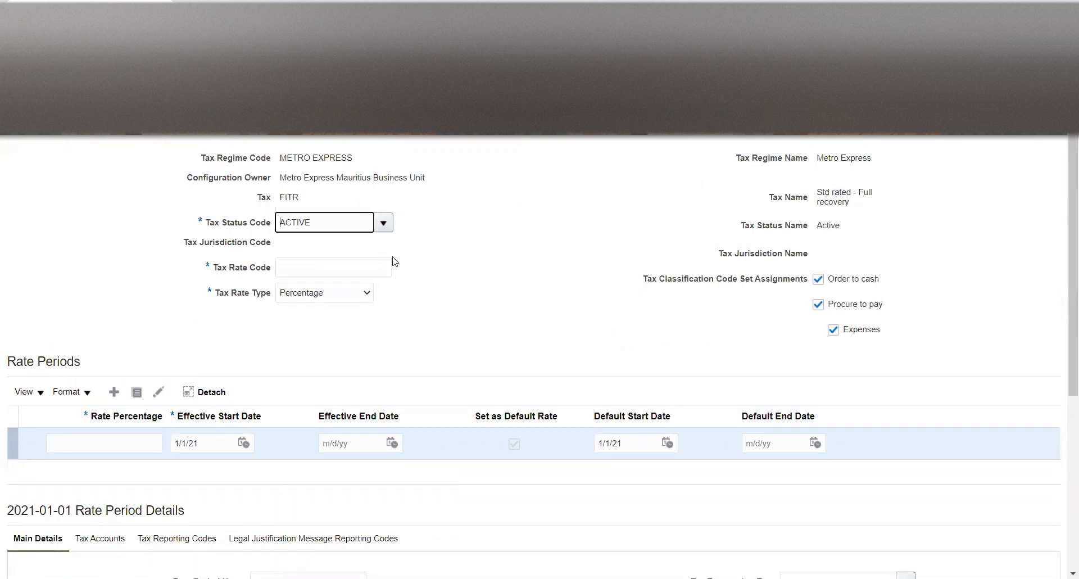
left_click(347, 272)
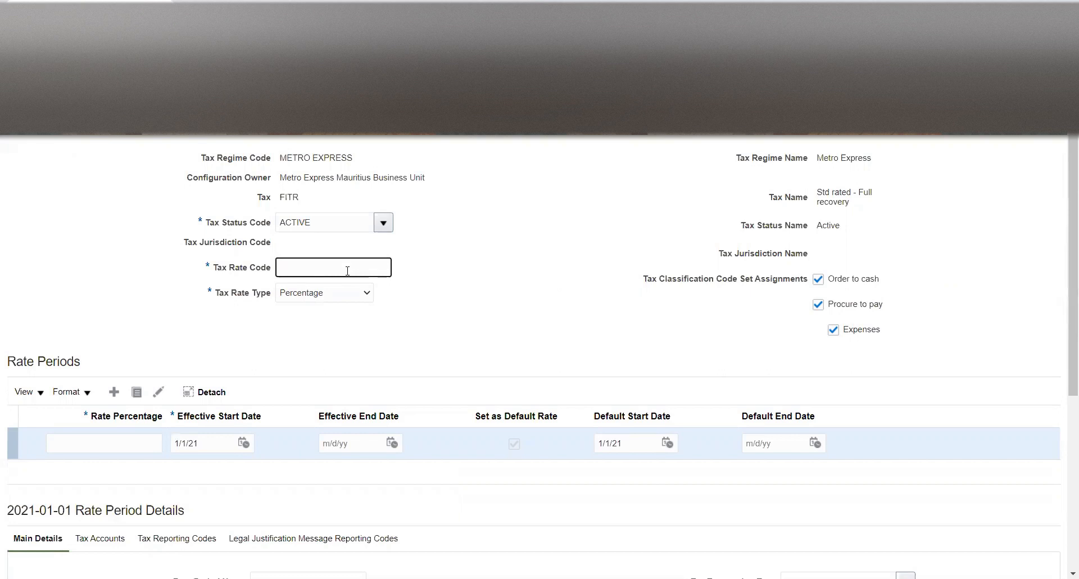
type("FITR")
left_click(495, 290)
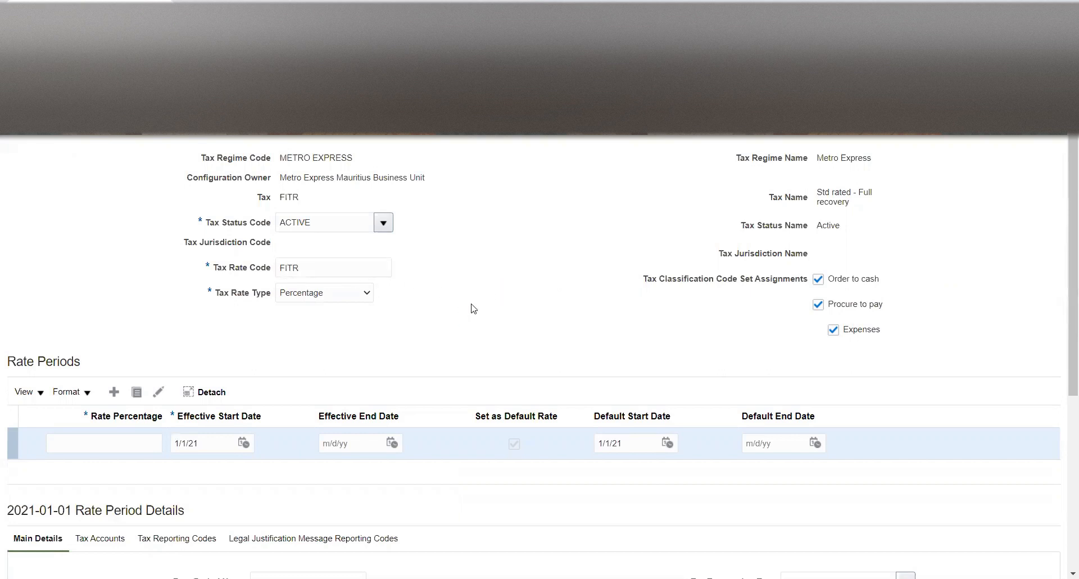
- Set the rate period's percentage to 5 and its effective end date to 1/1/21
left_click(145, 438)
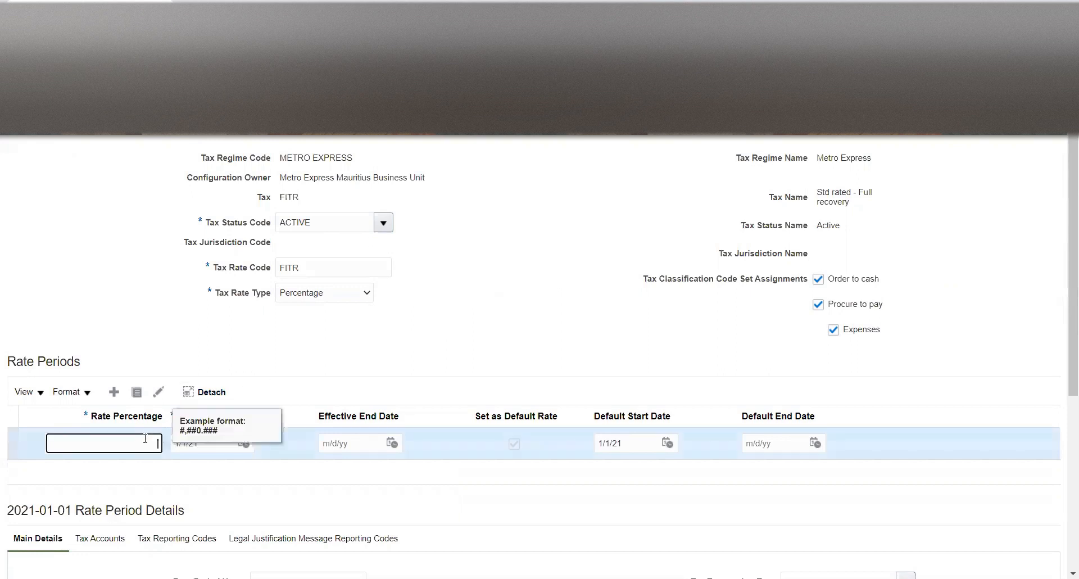
left_click(436, 325)
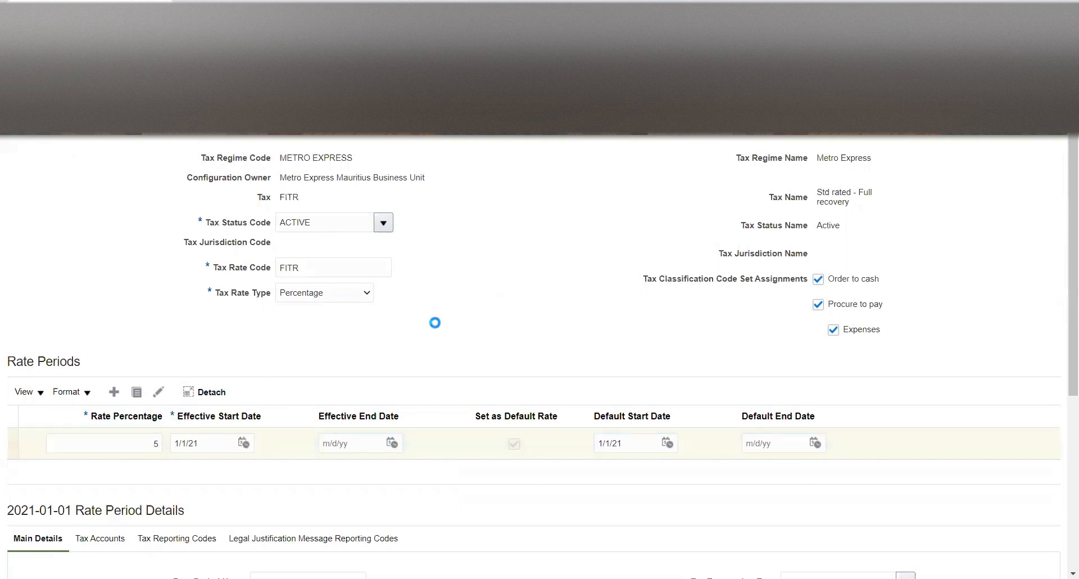
left_click(392, 442)
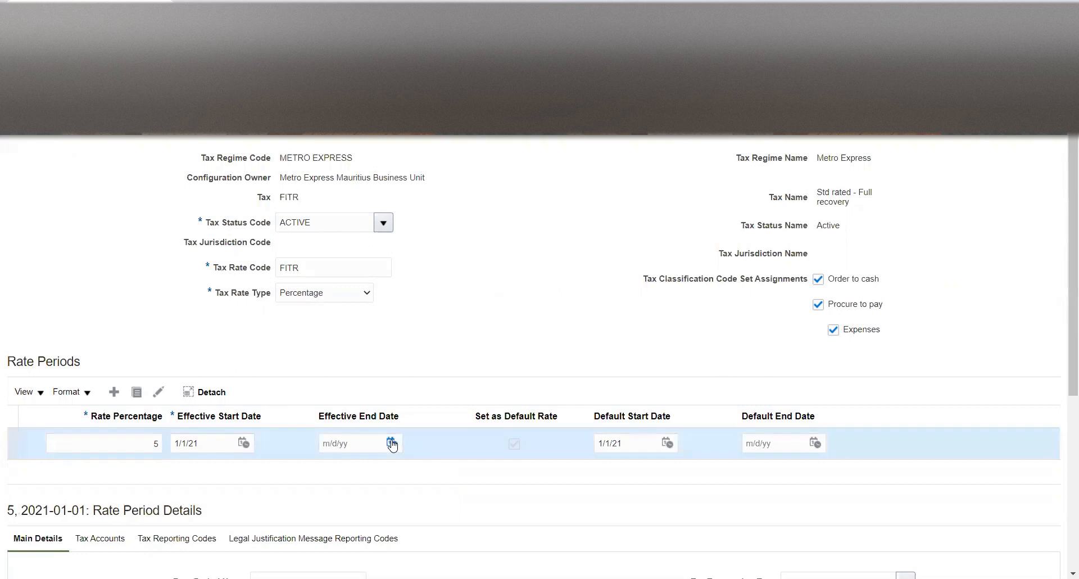
left_click(449, 269)
left_click(447, 283)
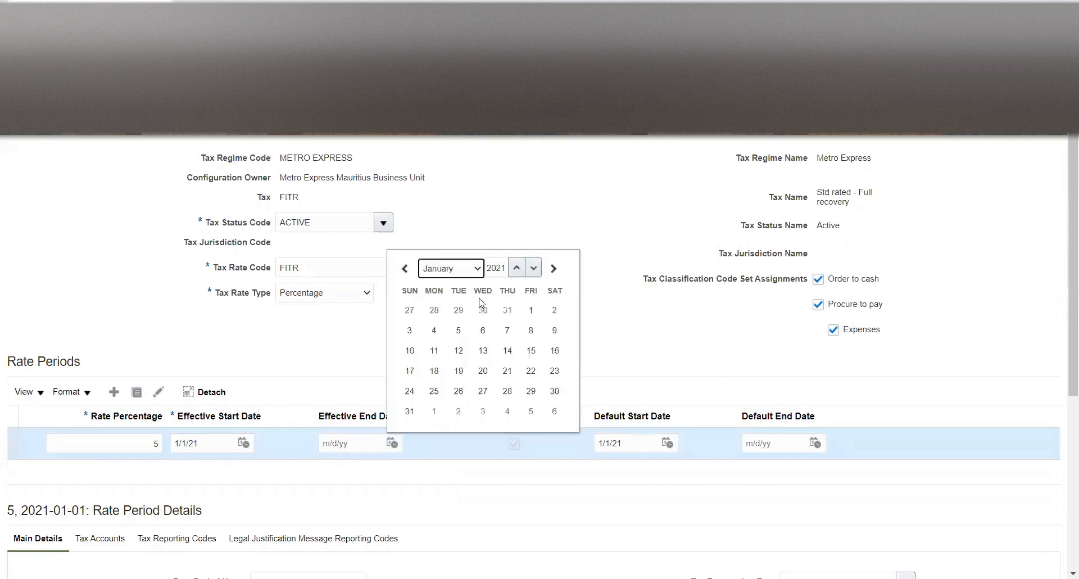
left_click(531, 310)
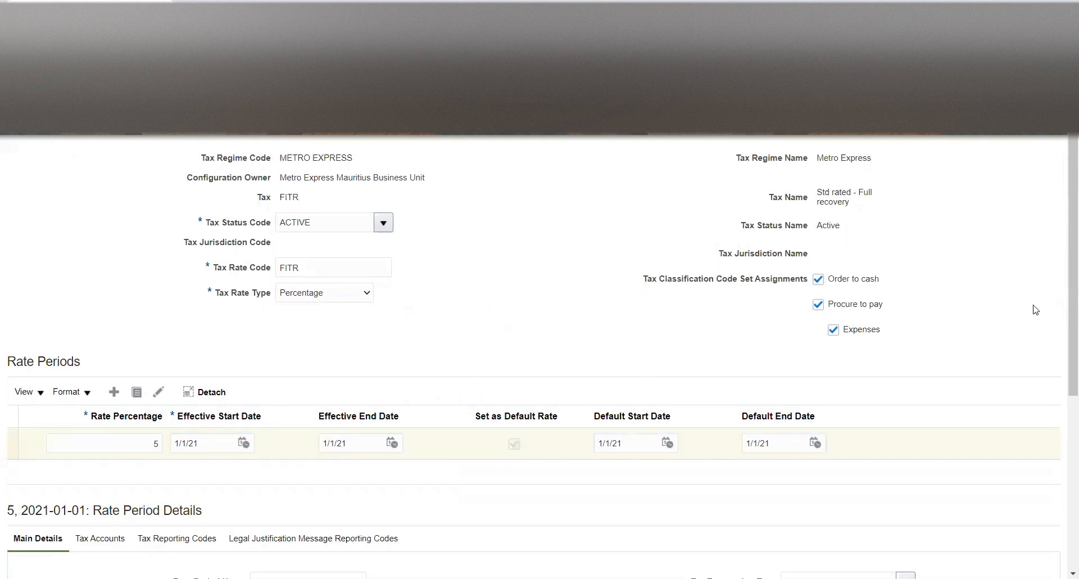
- Add a tax accounts entry for the Metro Express Mauritius PL ledger and Metro Express Mauritius Business Unit
left_click_drag(1064, 254, 1062, 444)
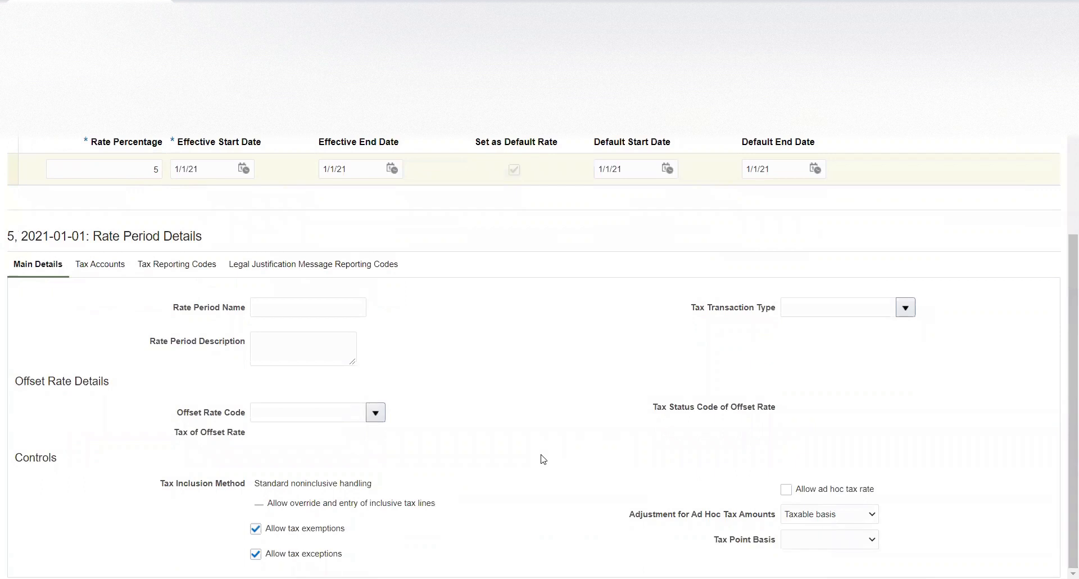
left_click(118, 268)
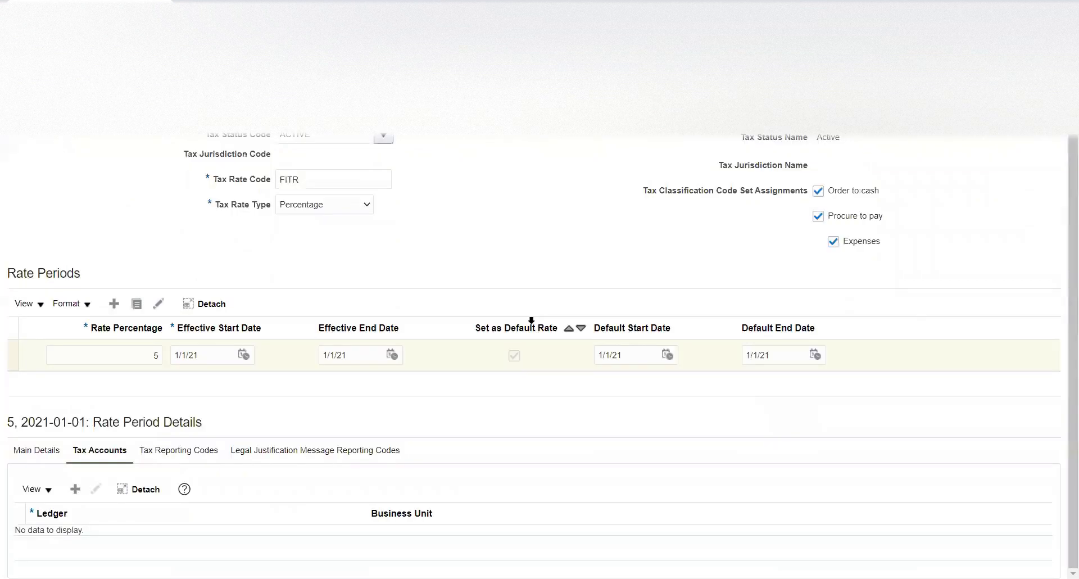
left_click(74, 489)
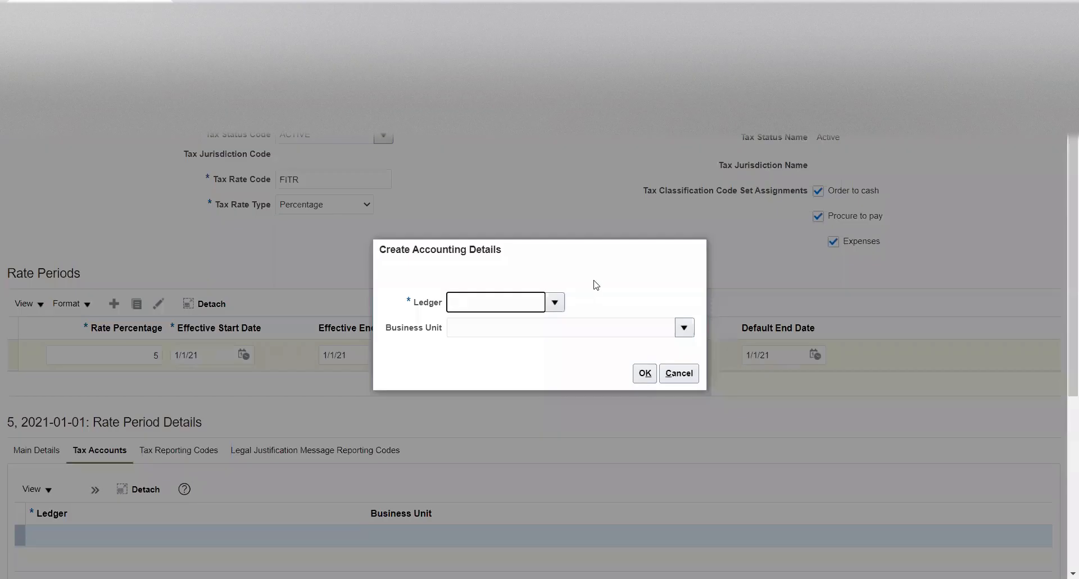
left_click(557, 304)
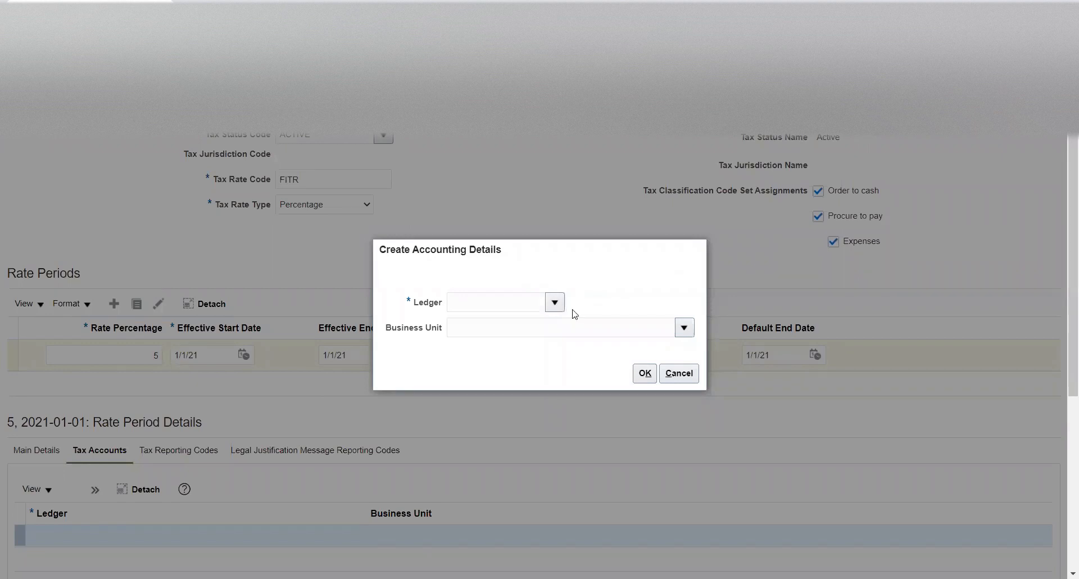
left_click(499, 304)
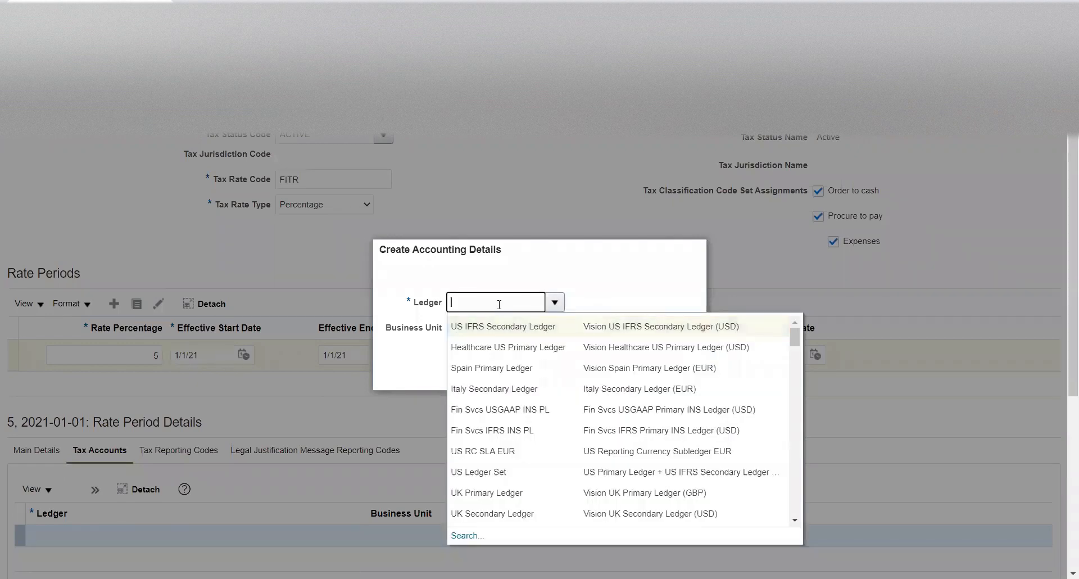
type("Metr")
key("Tab")
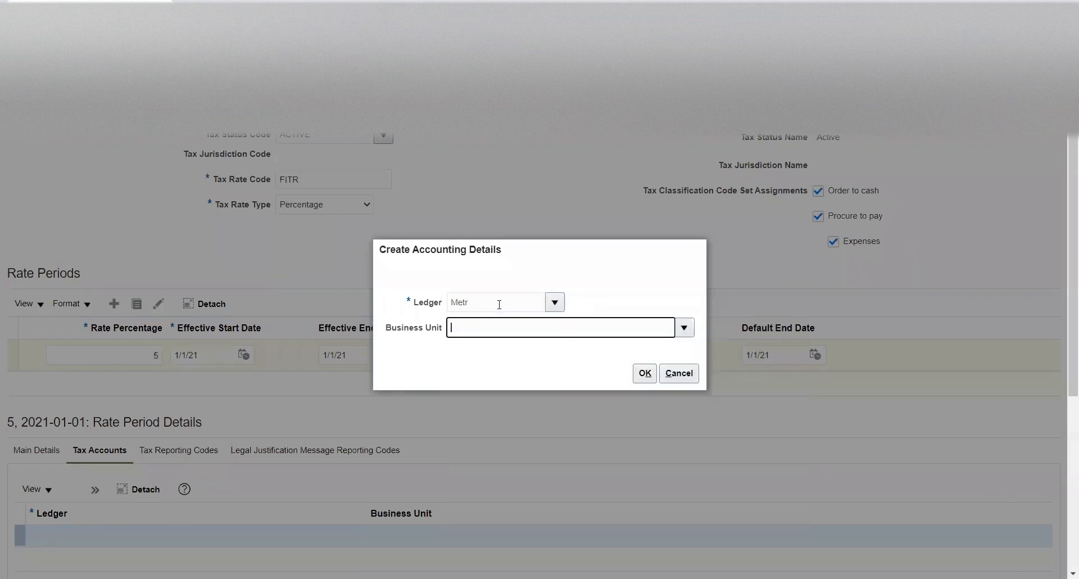
left_click(684, 329)
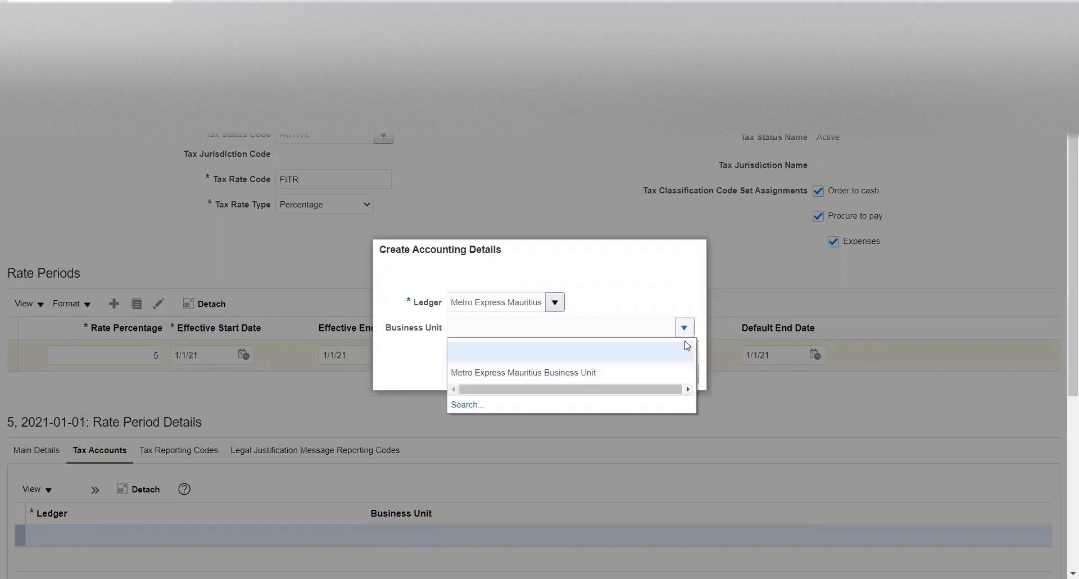
left_click(611, 373)
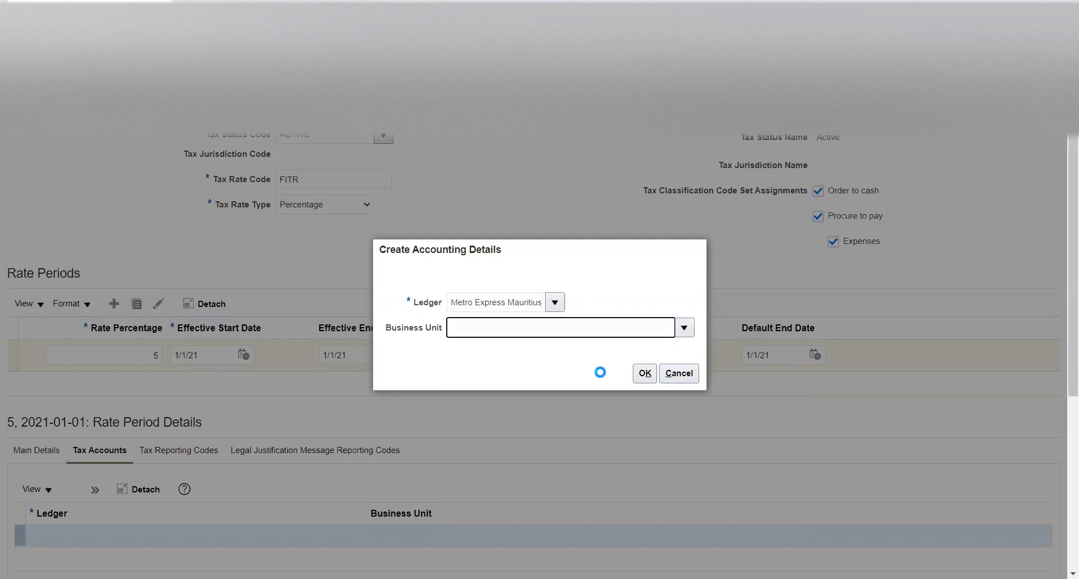
left_click(646, 378)
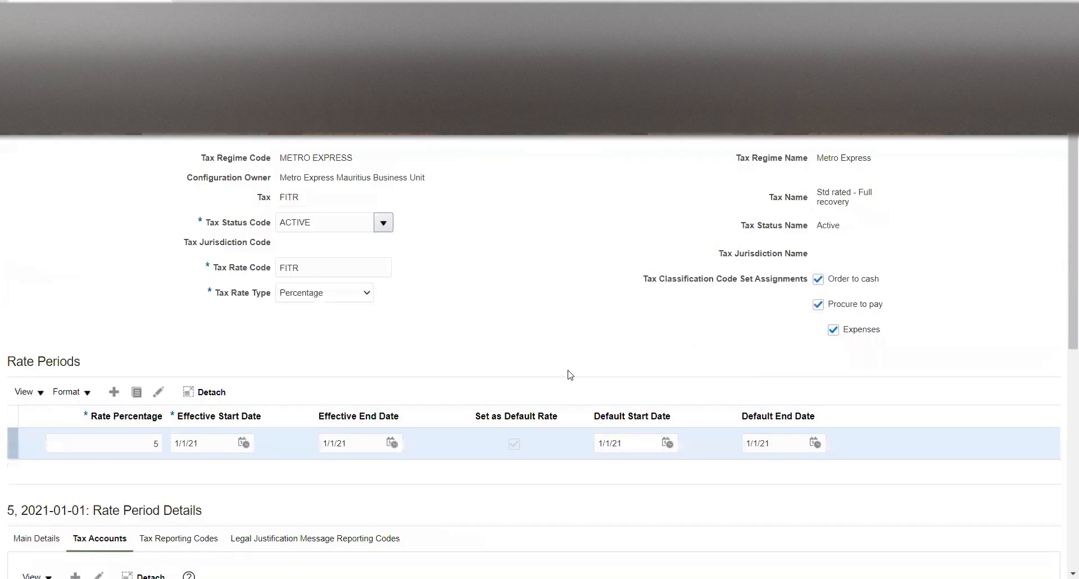
- Start defining the tax liability account with company 01 Metro Express Mauritius and department 001 Human Resource
scroll(503, 267, "down", 7)
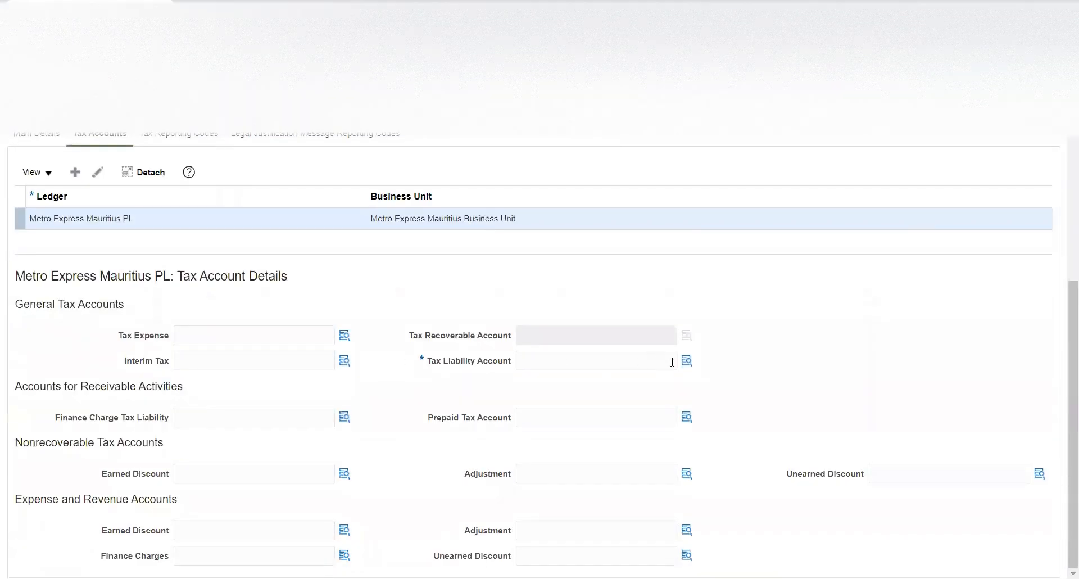
left_click(688, 361)
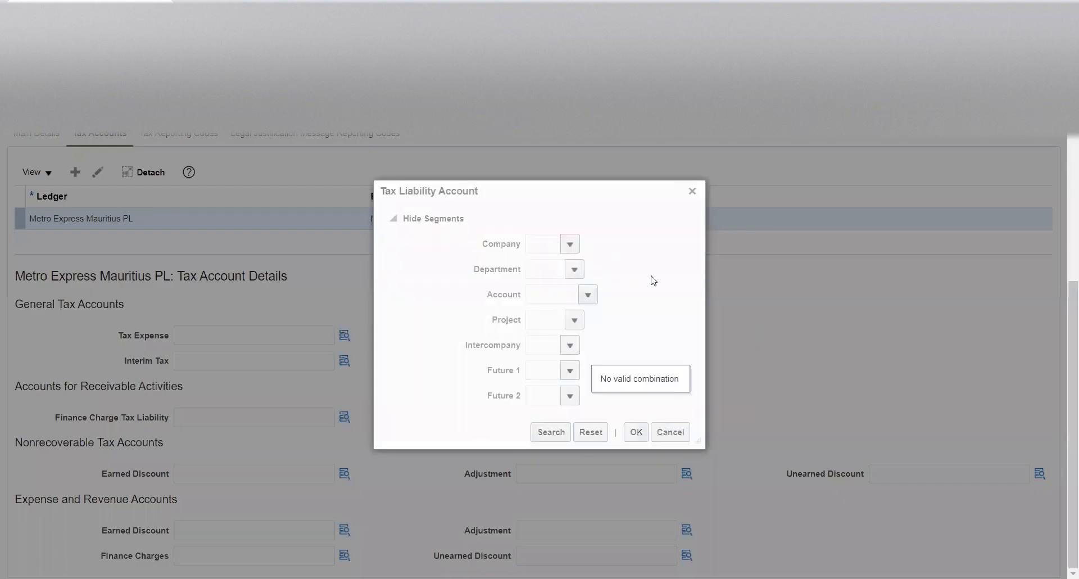
left_click(574, 246)
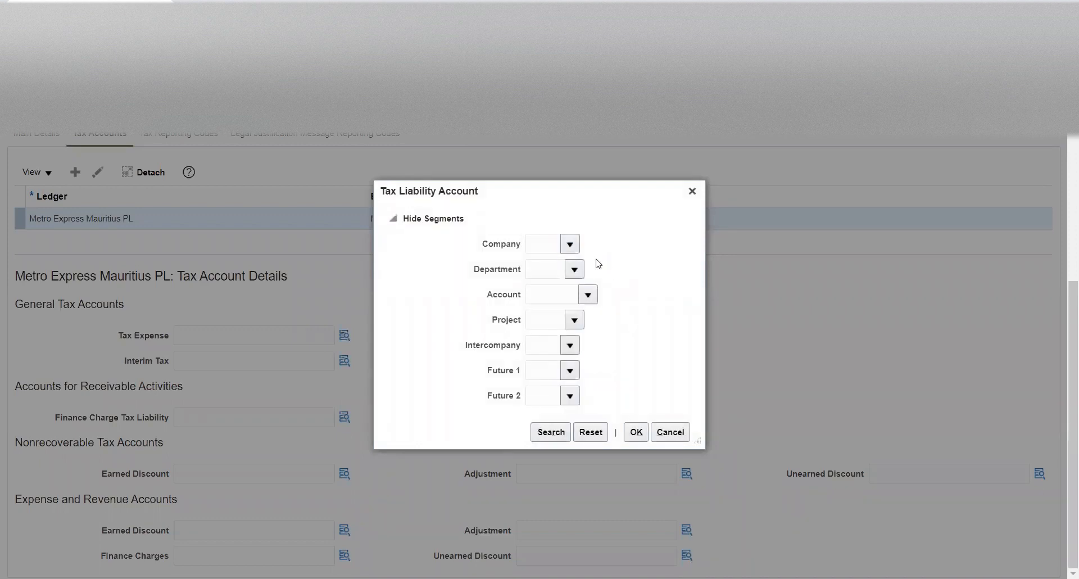
left_click(571, 246)
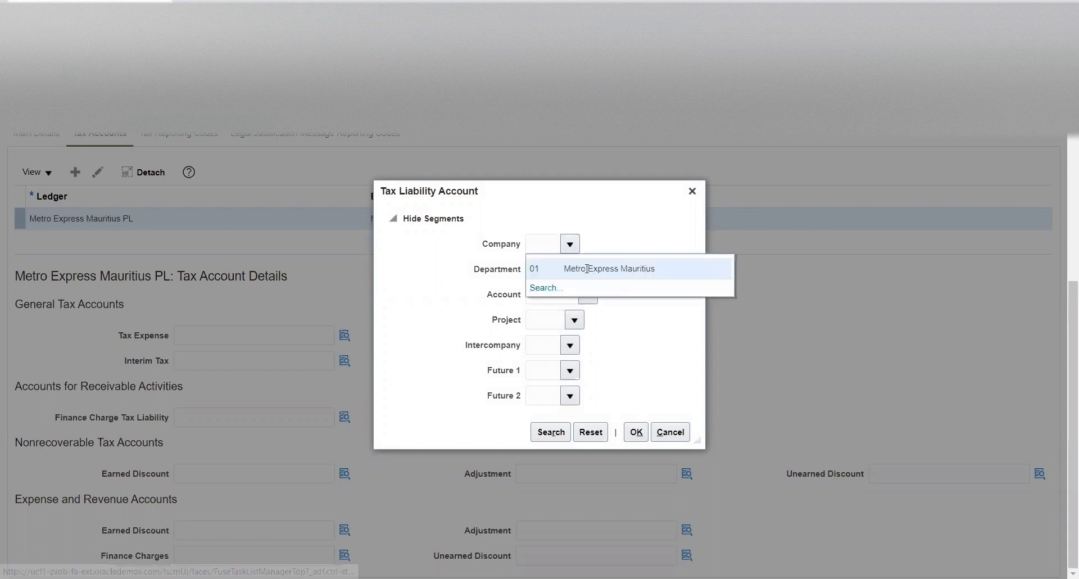
left_click(587, 269)
left_click(571, 269)
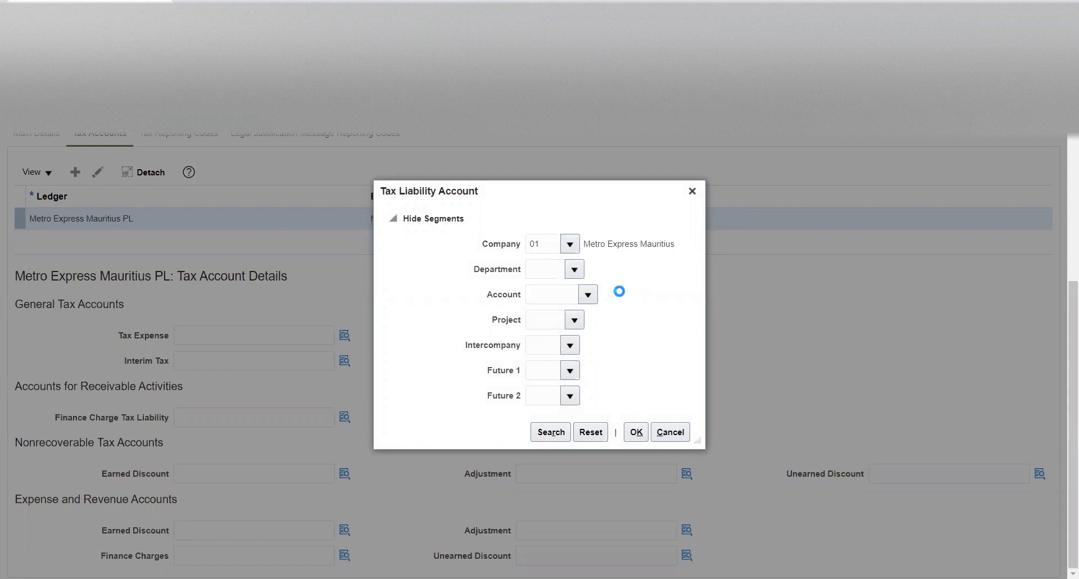
left_click(609, 292)
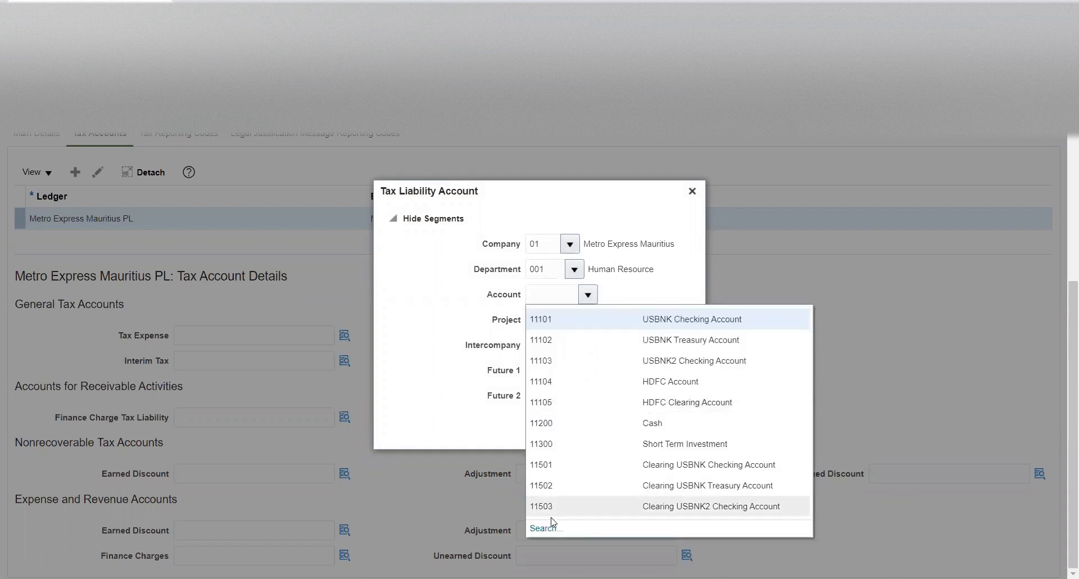
- Search the account values for descriptions matching %paya% and choose 25300 VAT Payable for the tax liability account
left_click(540, 533)
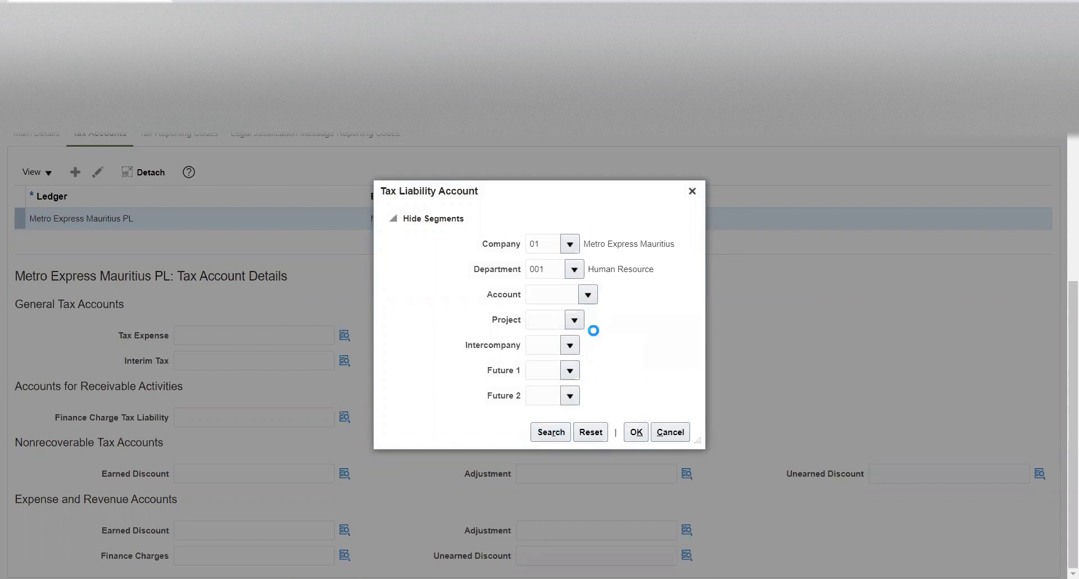
left_click(521, 316)
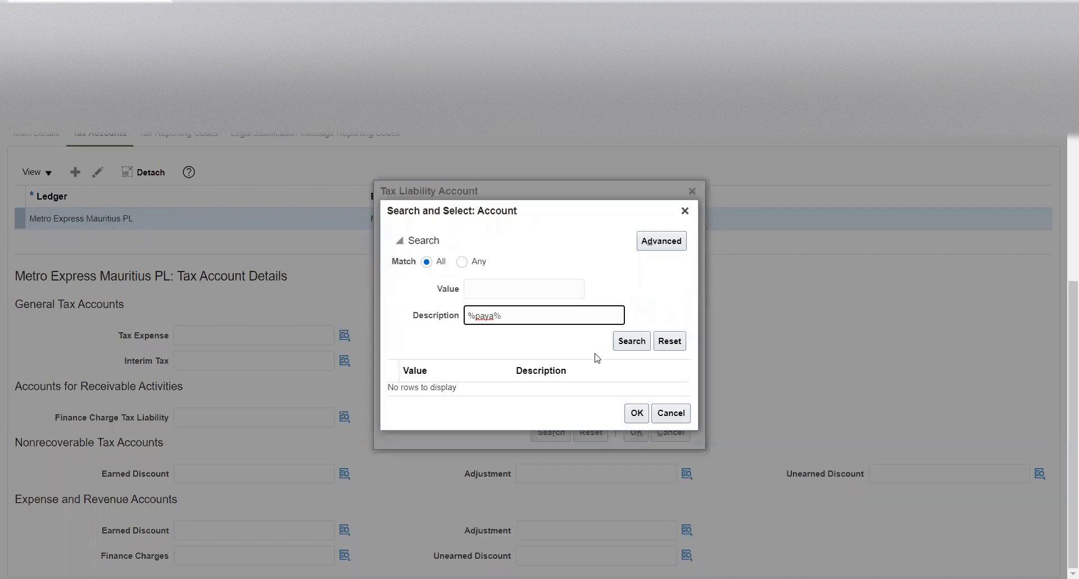
key("Return")
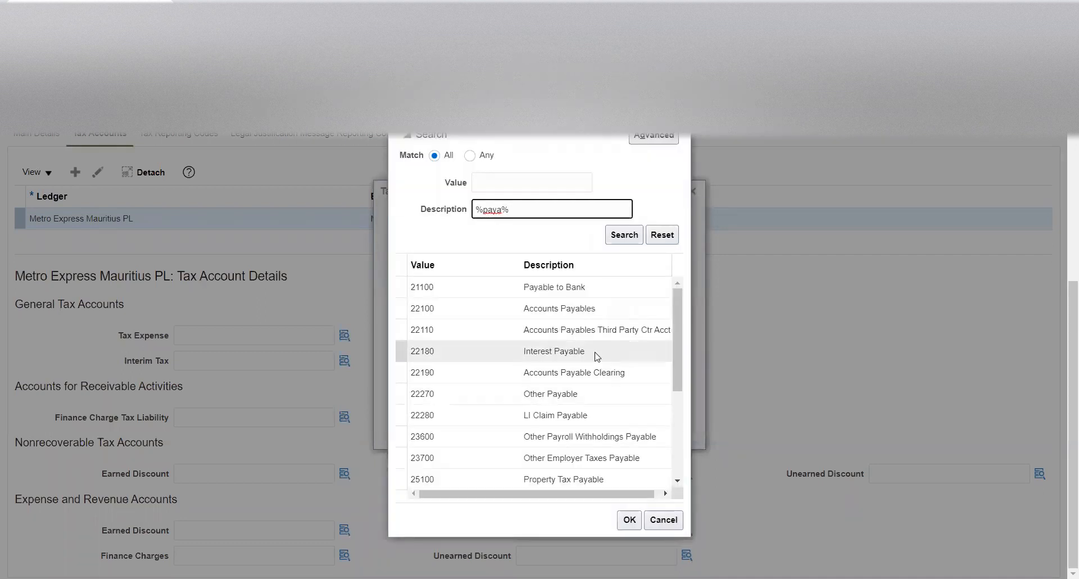
scroll(595, 359, "down", 2)
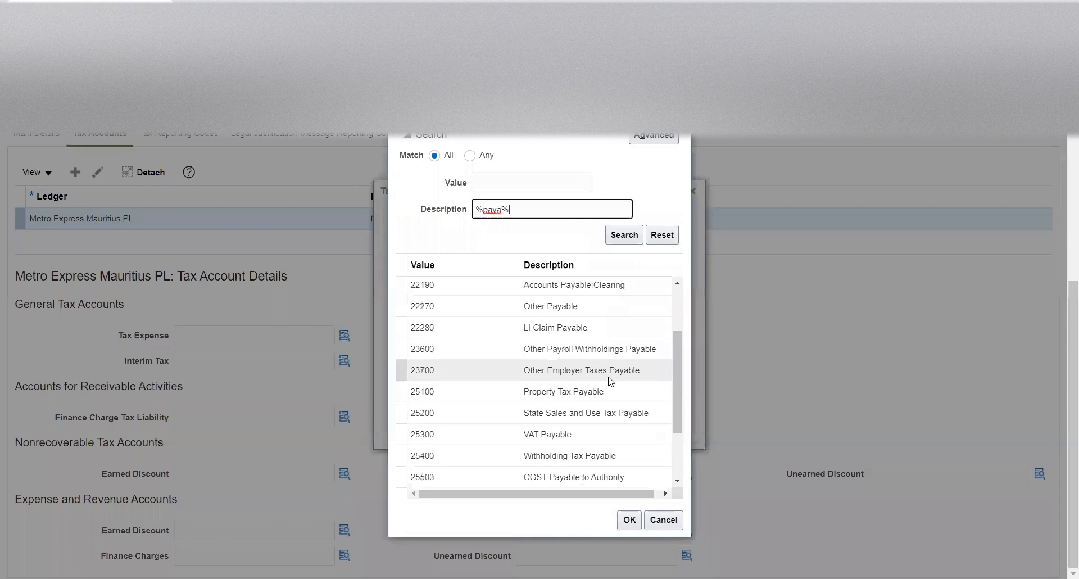
left_click(580, 438)
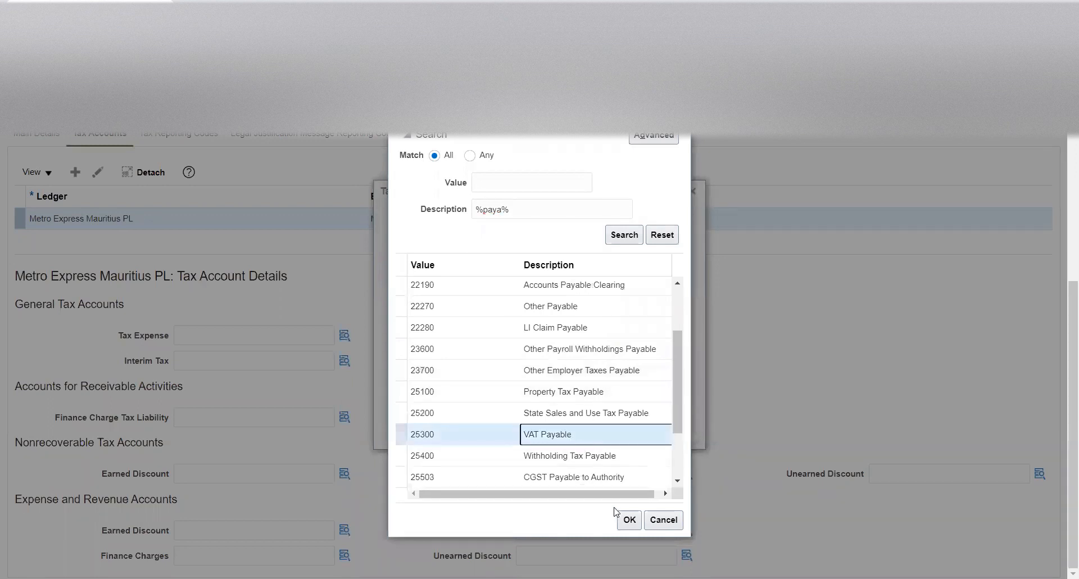
left_click(629, 519)
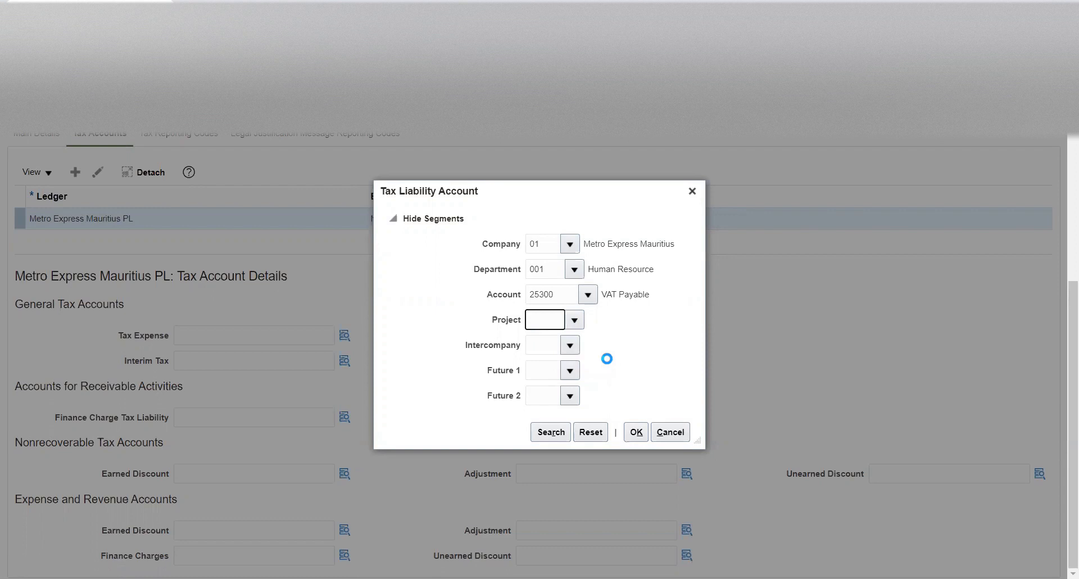
- Complete the tax liability account with project 01, intercompany 01 Metro Express Mauritius, and 00 Default for both Future 1 and Future 2
type("01")
key("Tab")
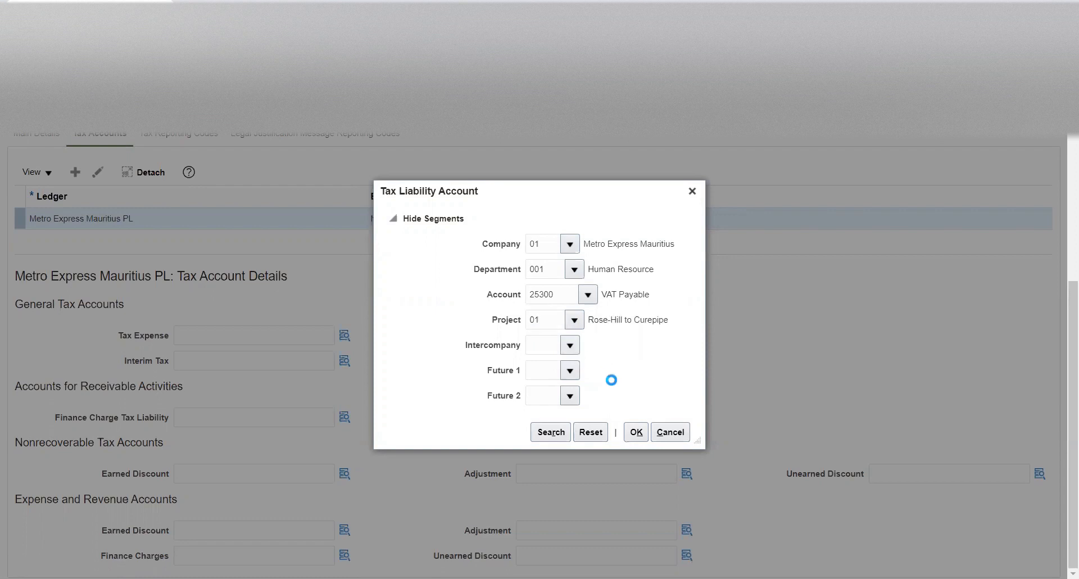
left_click(570, 345)
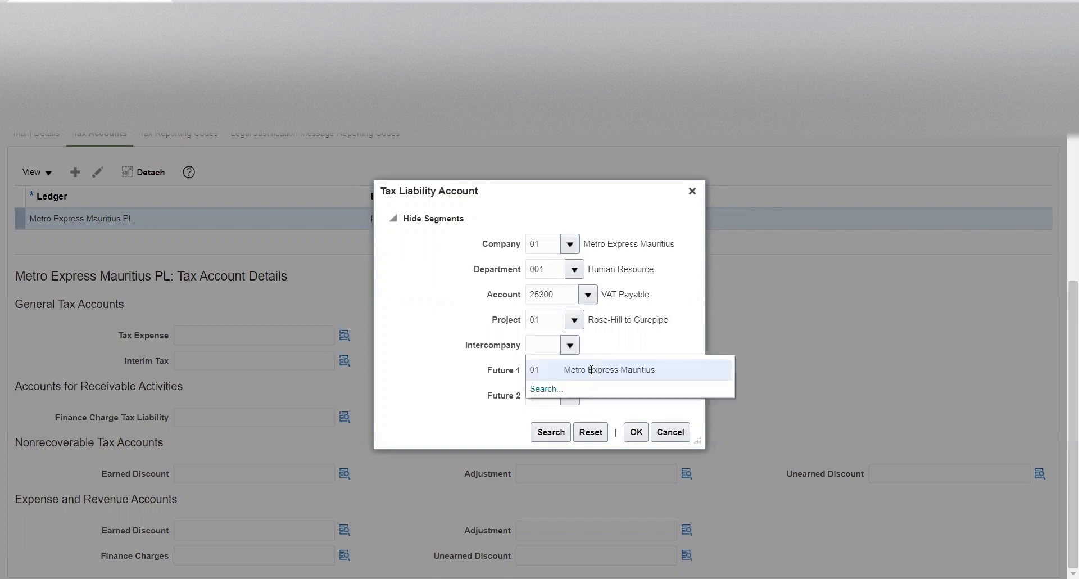
left_click(592, 370)
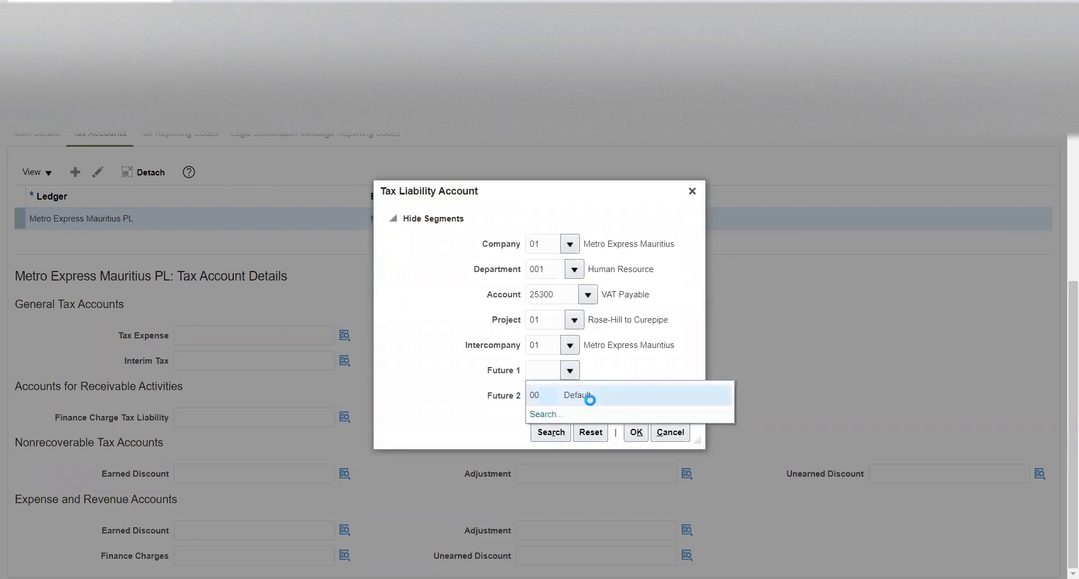
left_click(610, 393)
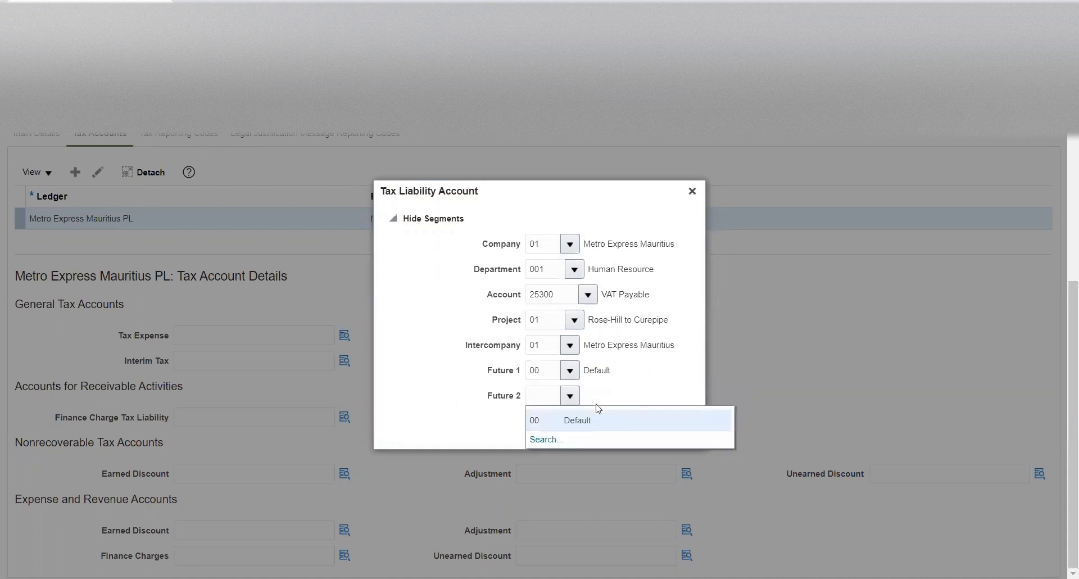
left_click(581, 417)
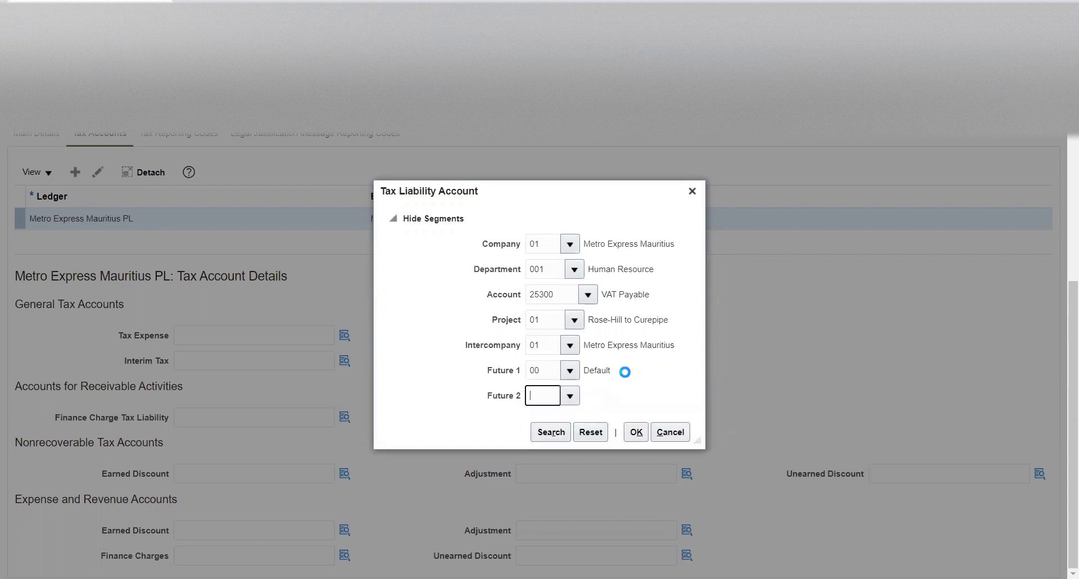
left_click(634, 431)
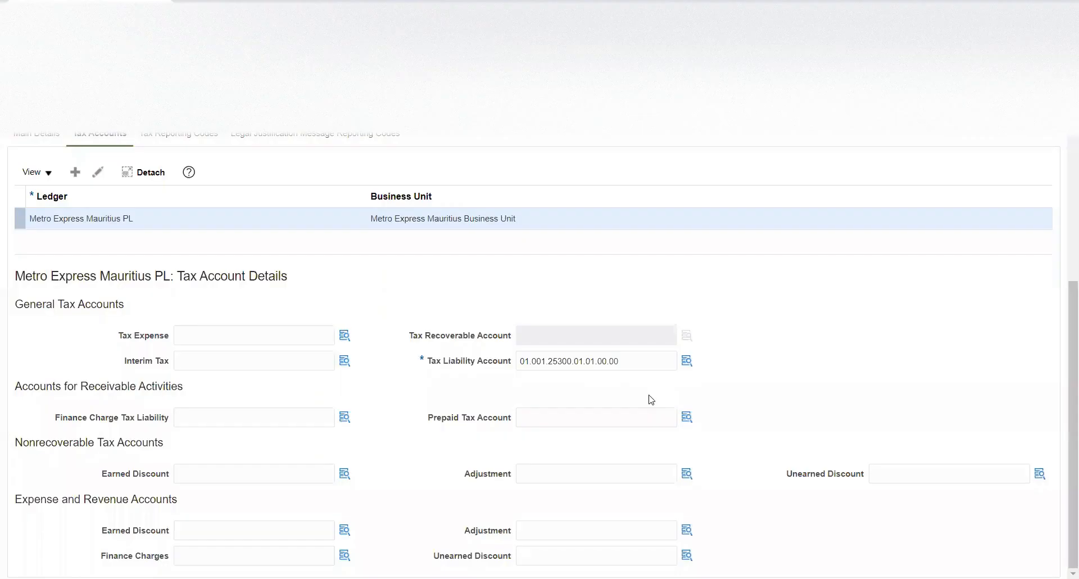
- Set the tax point basis to Invoice in the main details of the 5% rate period
left_click(26, 138)
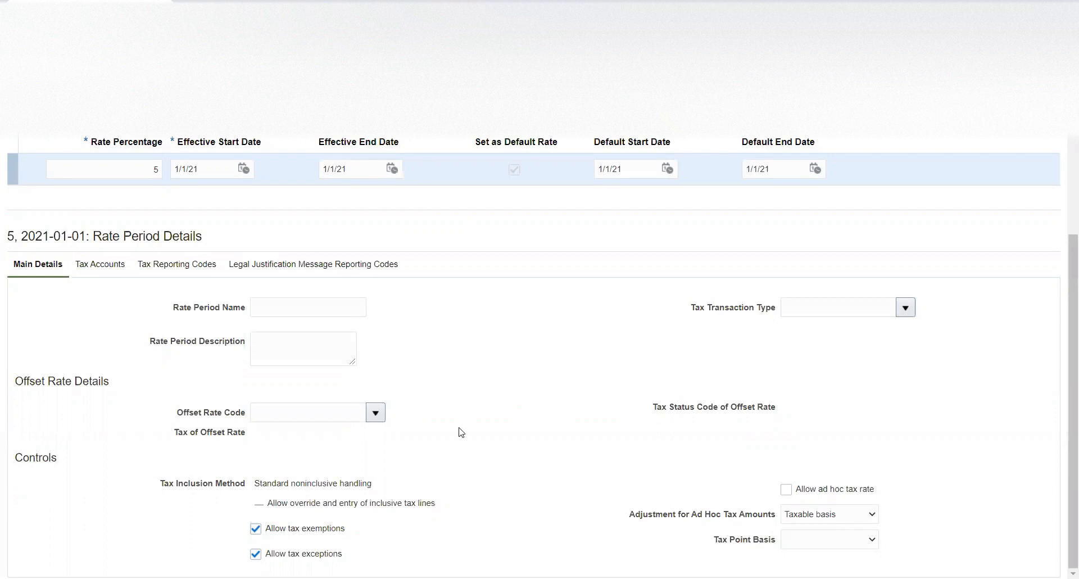
left_click(831, 540)
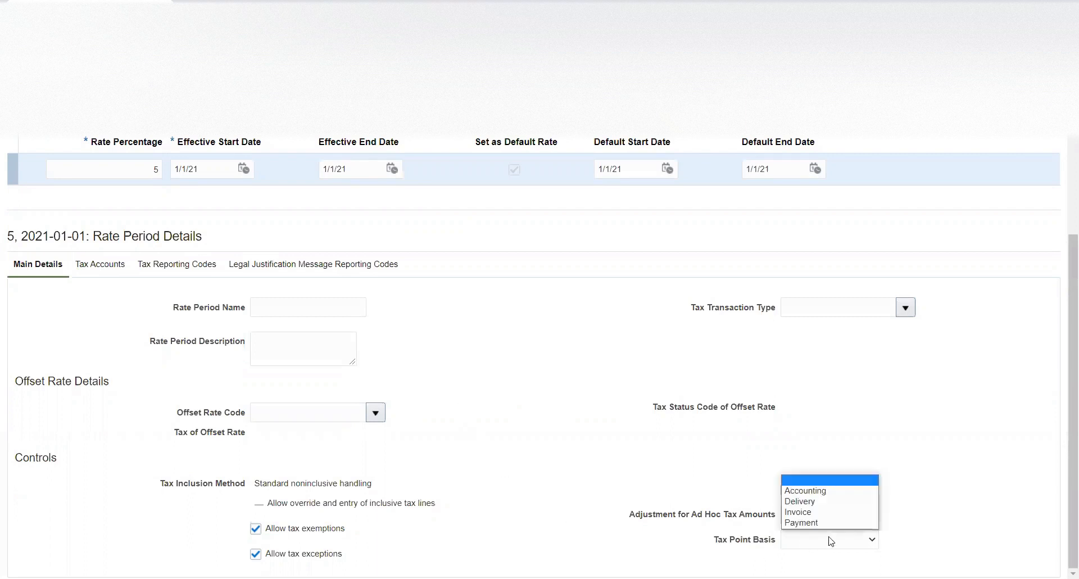
left_click(811, 513)
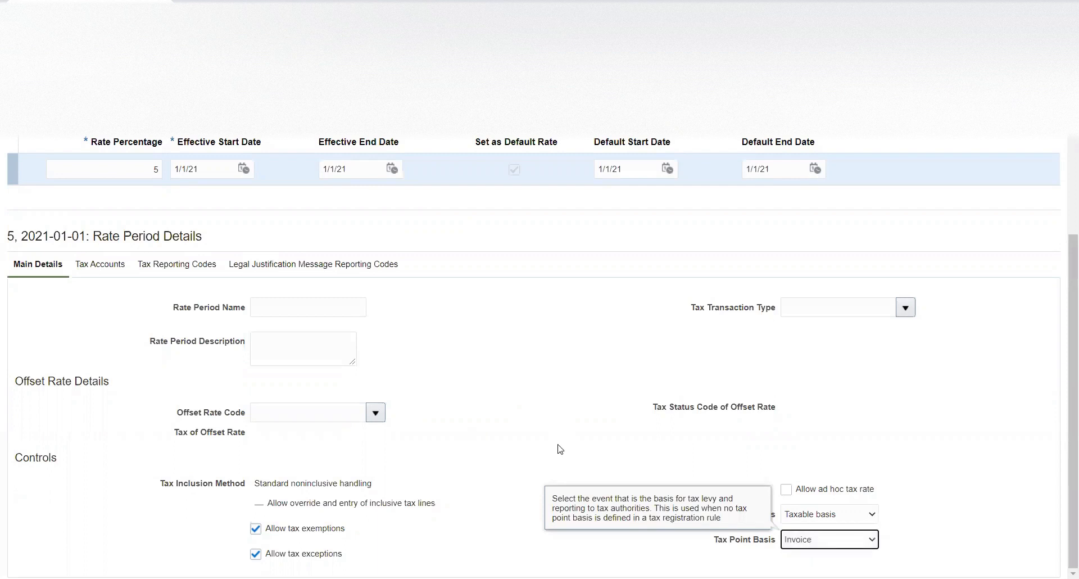
left_click(561, 448)
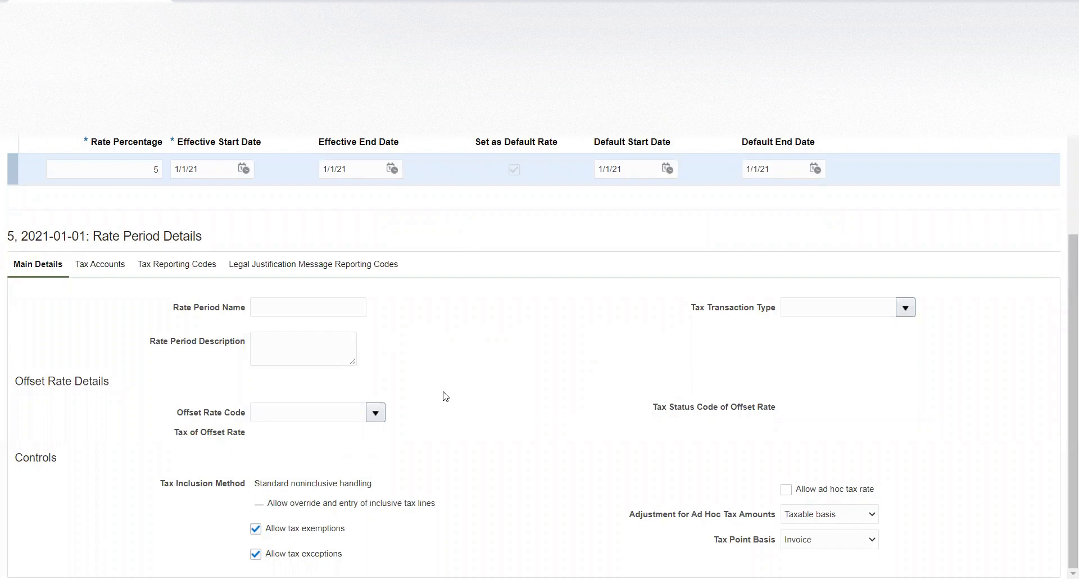
- Save the FITR tax rate, check its rate period details, and return to the FITR tax definition
scroll(473, 403, "up", 3)
scroll(472, 403, "down", 3)
scroll(151, 422, "up", 1)
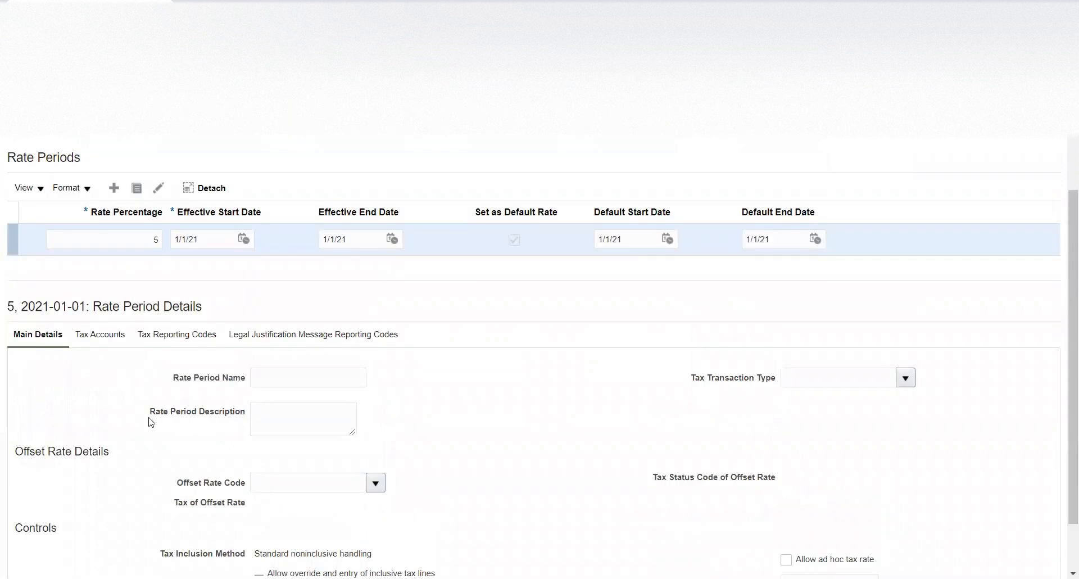
scroll(151, 422, "up", 2)
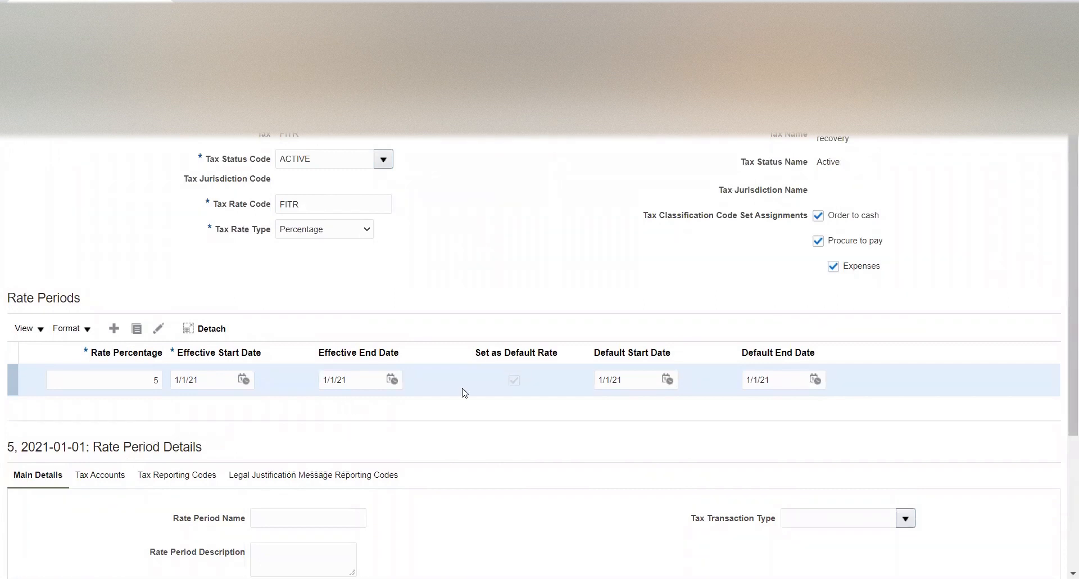
scroll(556, 303, "up", 1)
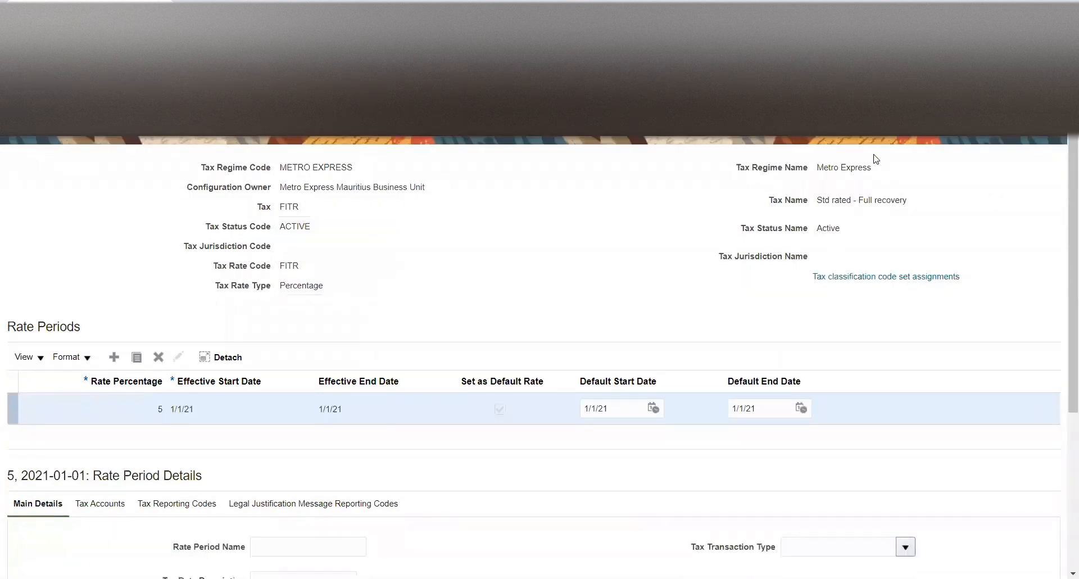
scroll(802, 200, "down", 4)
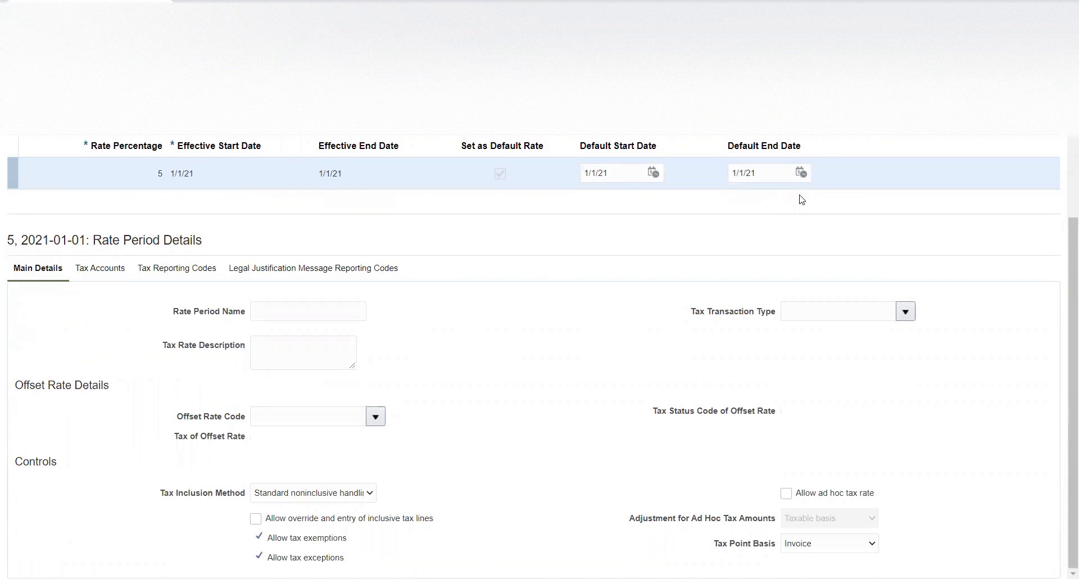
scroll(802, 199, "up", 4)
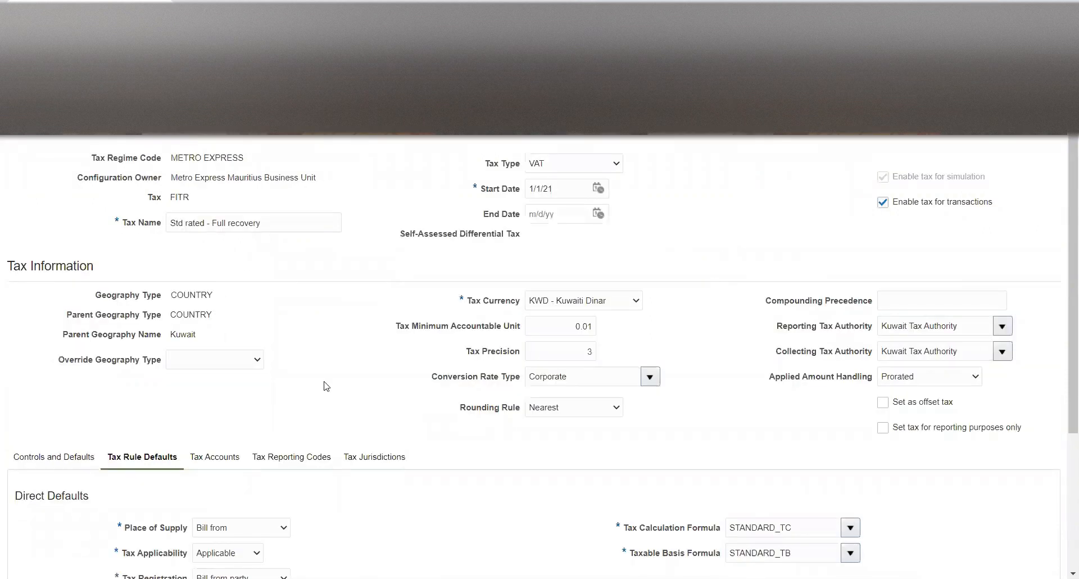
- Edit the Tax Rate indirect default of the FITR tax, select the FITR percentage rate, and save the default tax rates
scroll(325, 382, "down", 3)
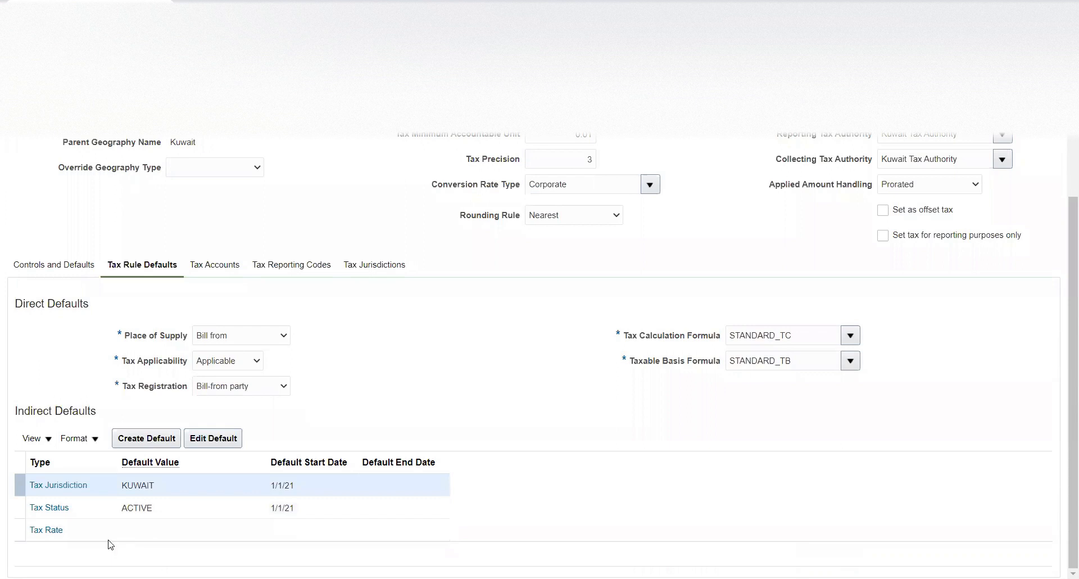
left_click(121, 535)
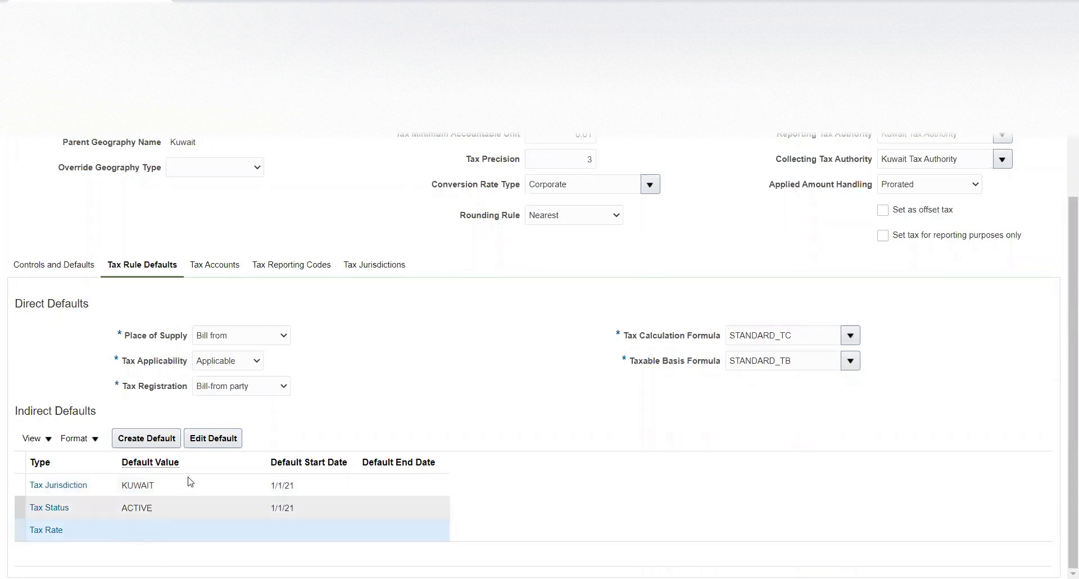
left_click(195, 443)
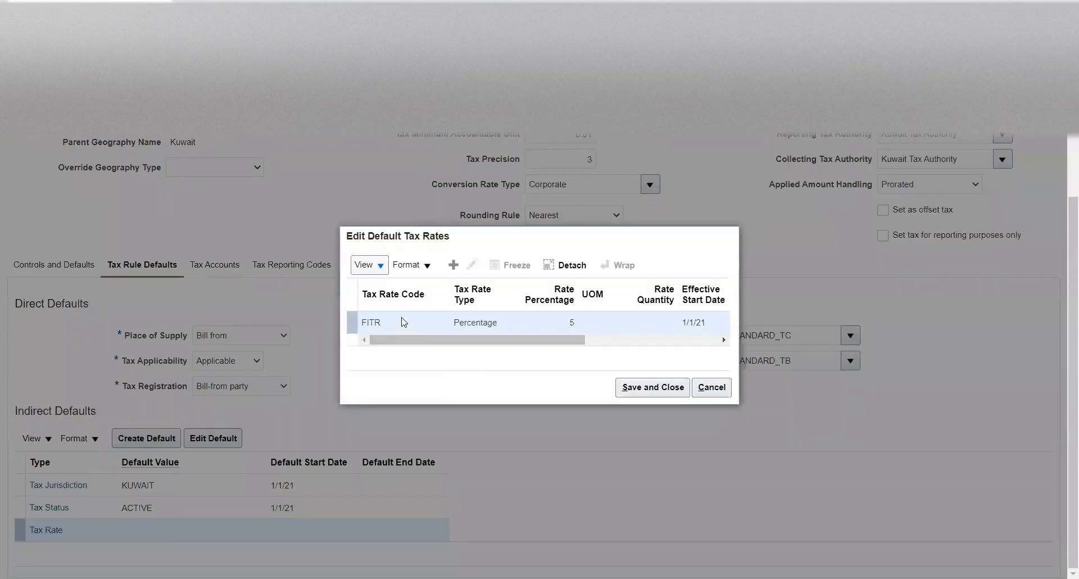
left_click(402, 319)
left_click(626, 388)
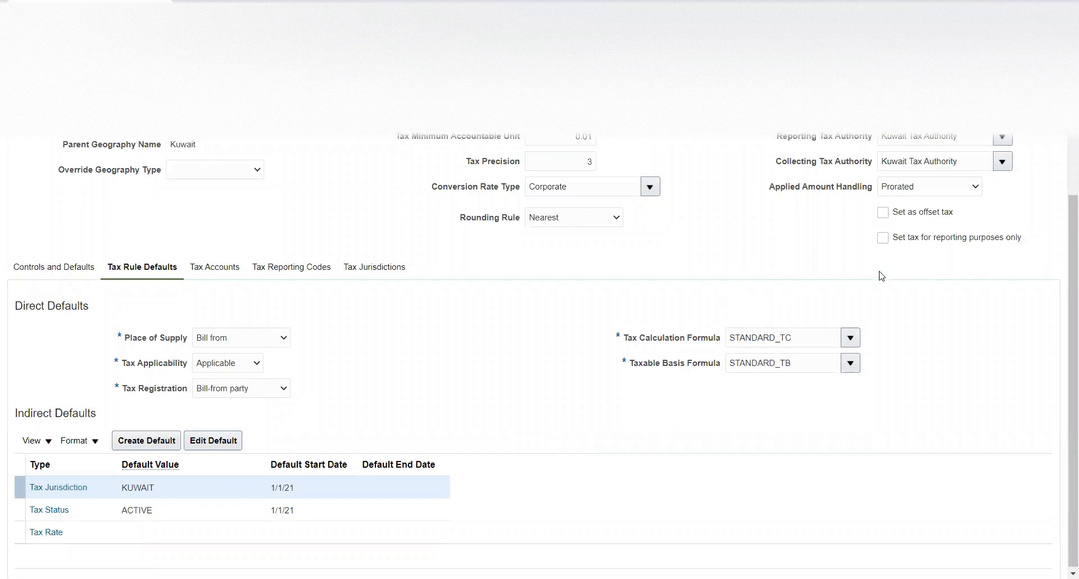
- Save the FITR tax and review its tax rule defaults, controls and tax accounts creation method
scroll(881, 272, "up", 4)
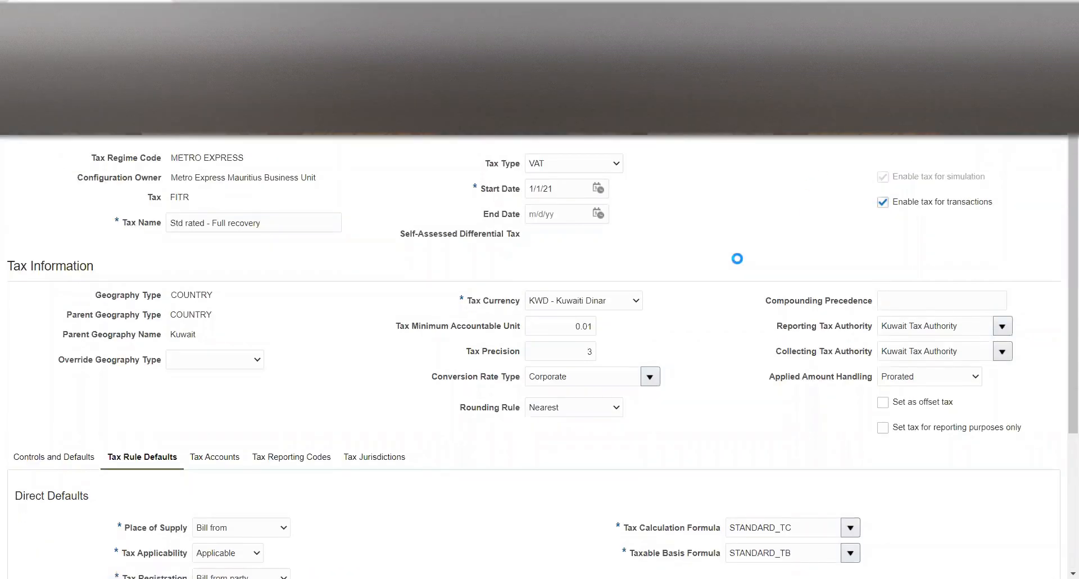
scroll(303, 363, "down", 2)
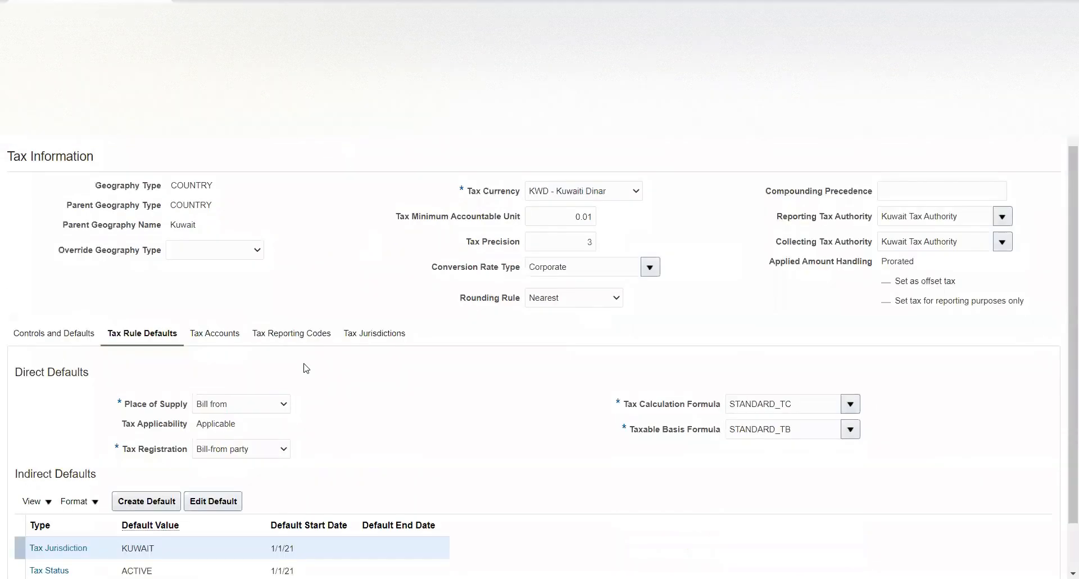
scroll(306, 366, "down", 1)
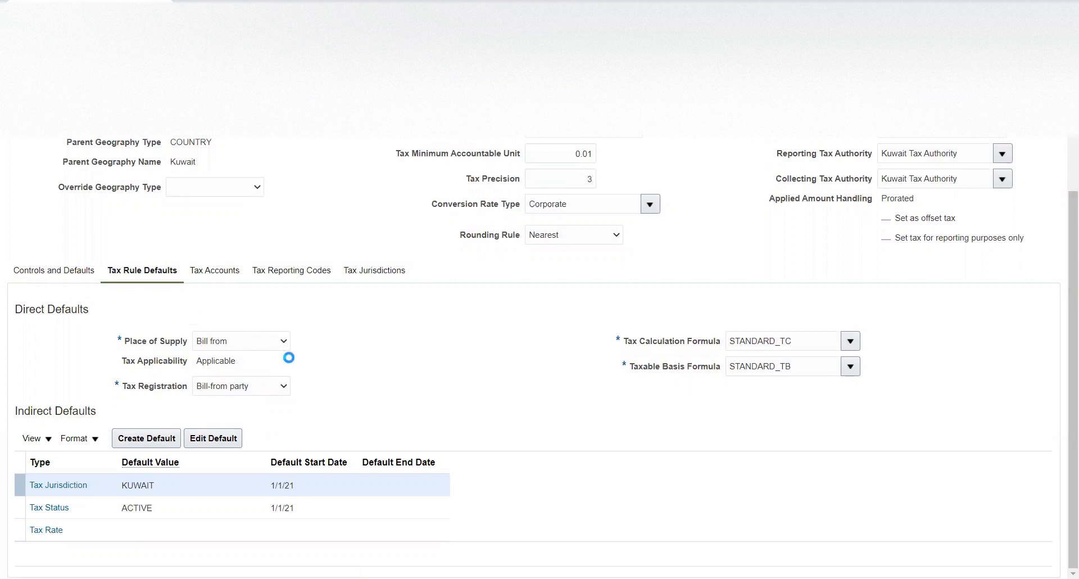
scroll(391, 354, "down", 3)
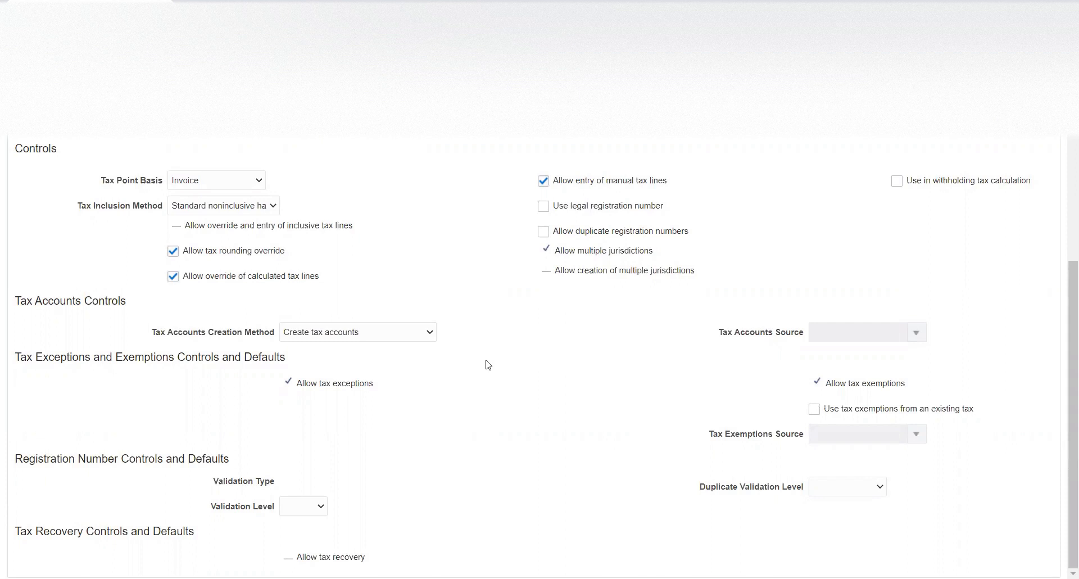
- Check the tax's accounts, then display its tax rule defaults with the indirect defaults list
scroll(455, 354, "up", 3)
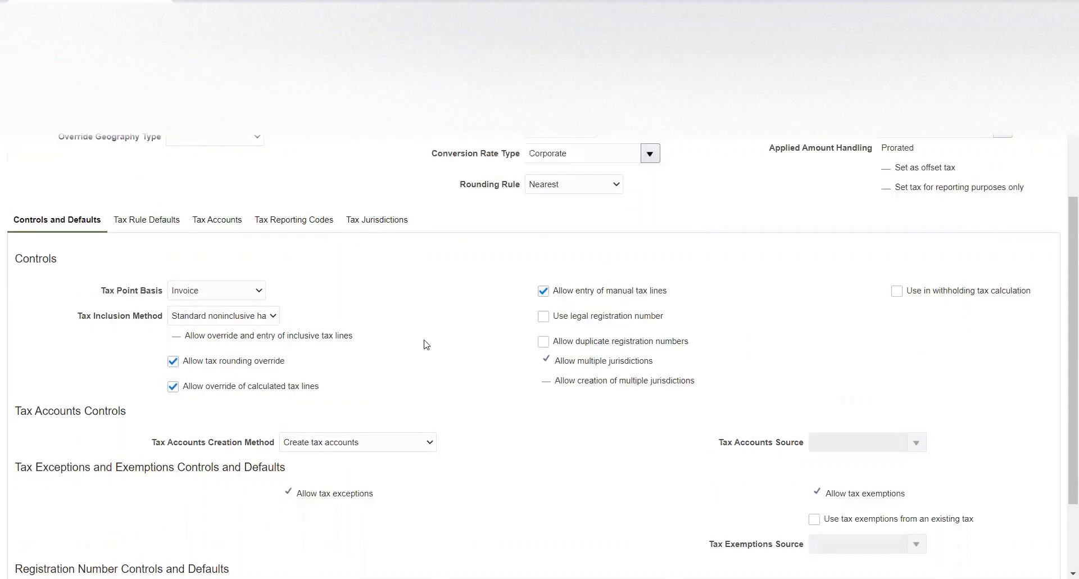
left_click(208, 254)
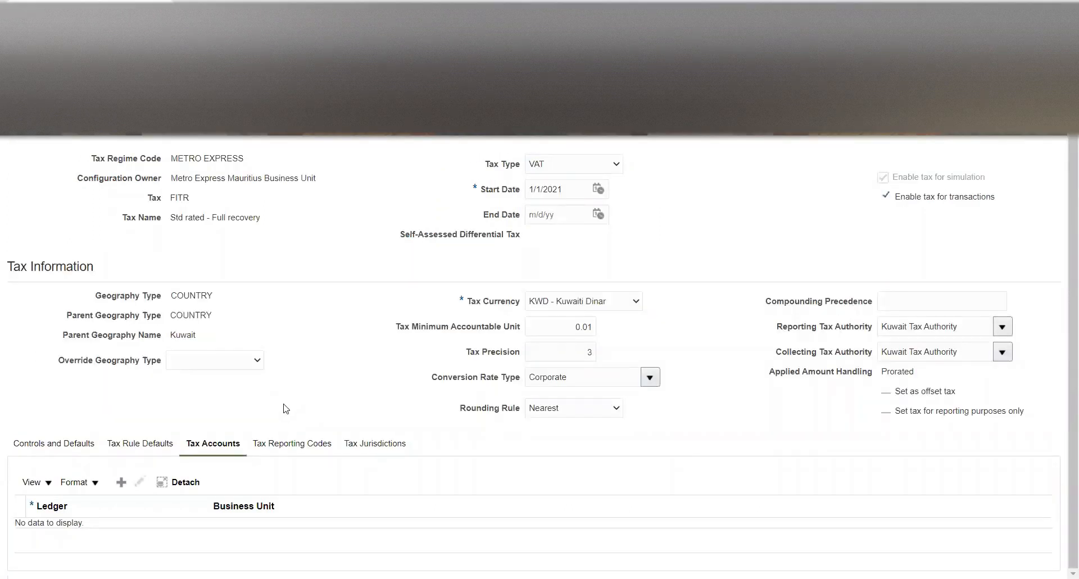
left_click(73, 447)
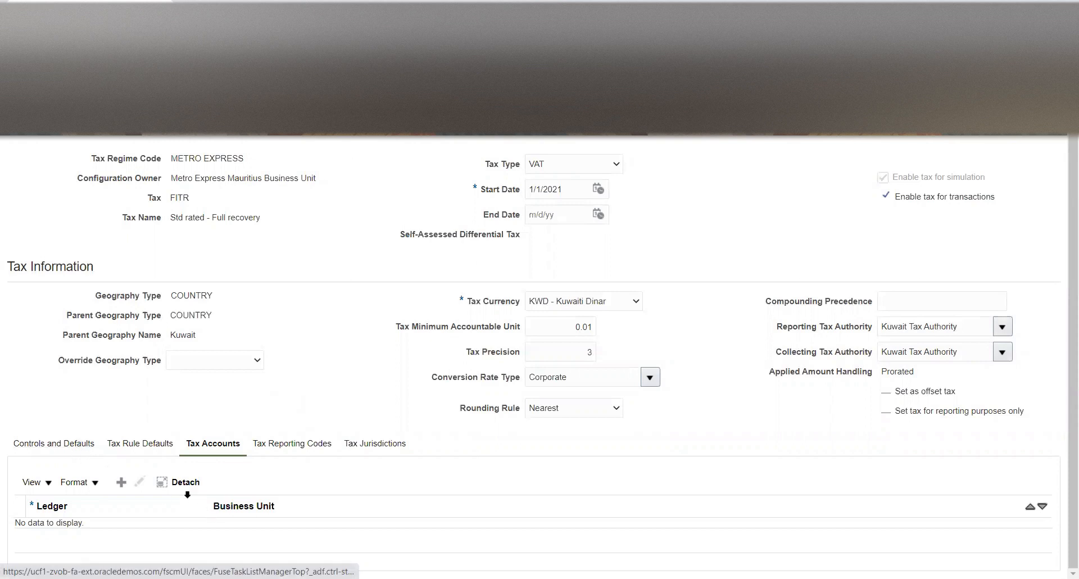
left_click(148, 443)
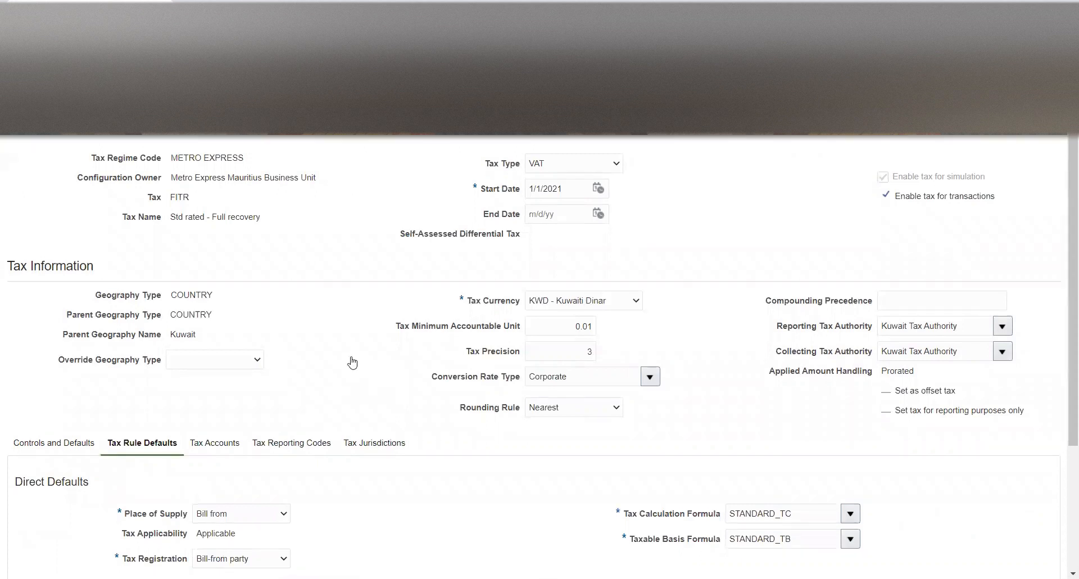
scroll(354, 362, "down", 3)
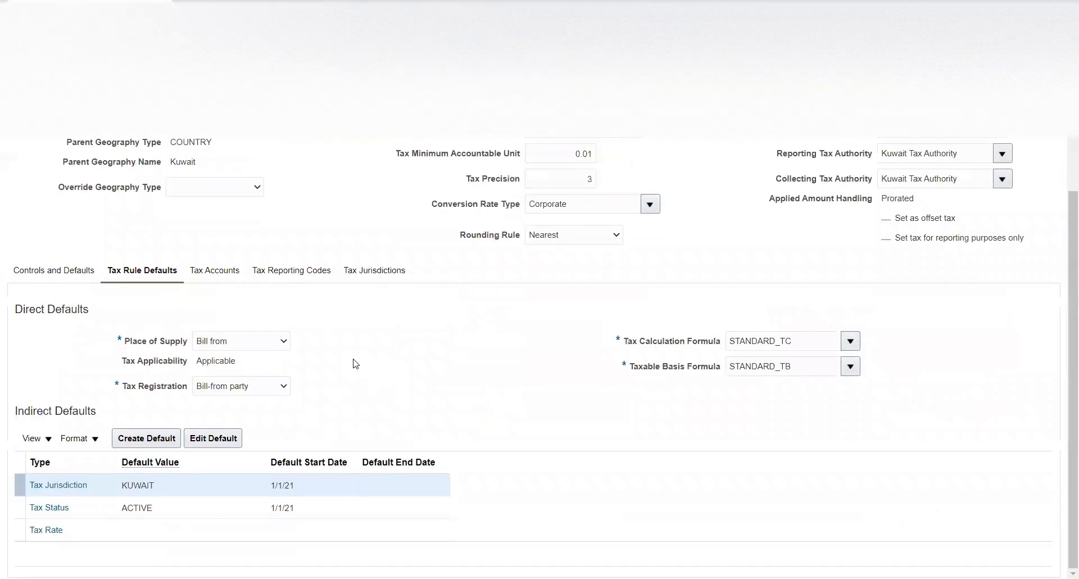
- Try to save the FITR rate as the default for the Tax Rate indirect default
left_click(138, 530)
left_click(200, 440)
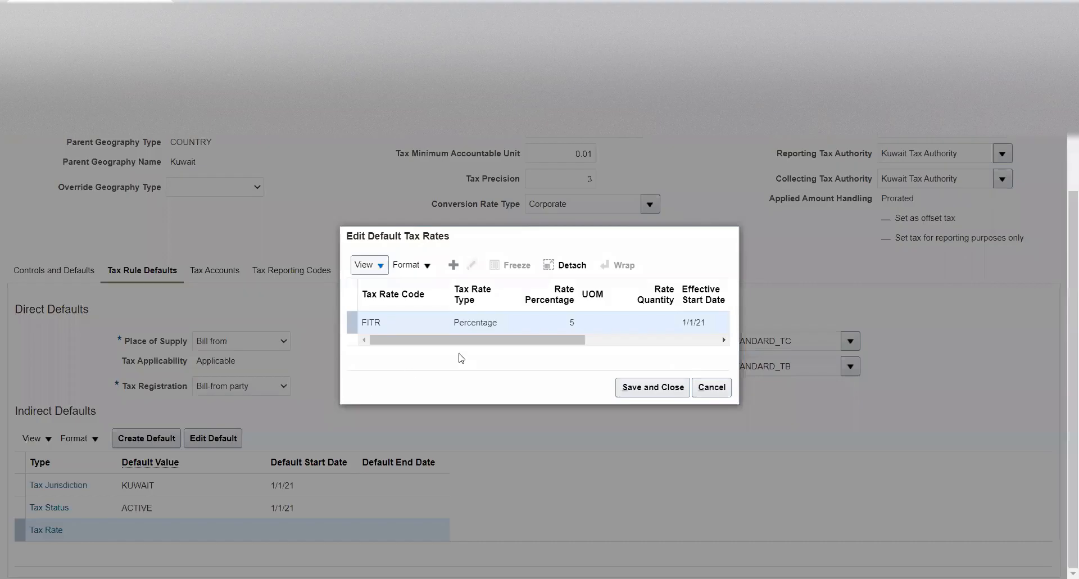
left_click(628, 389)
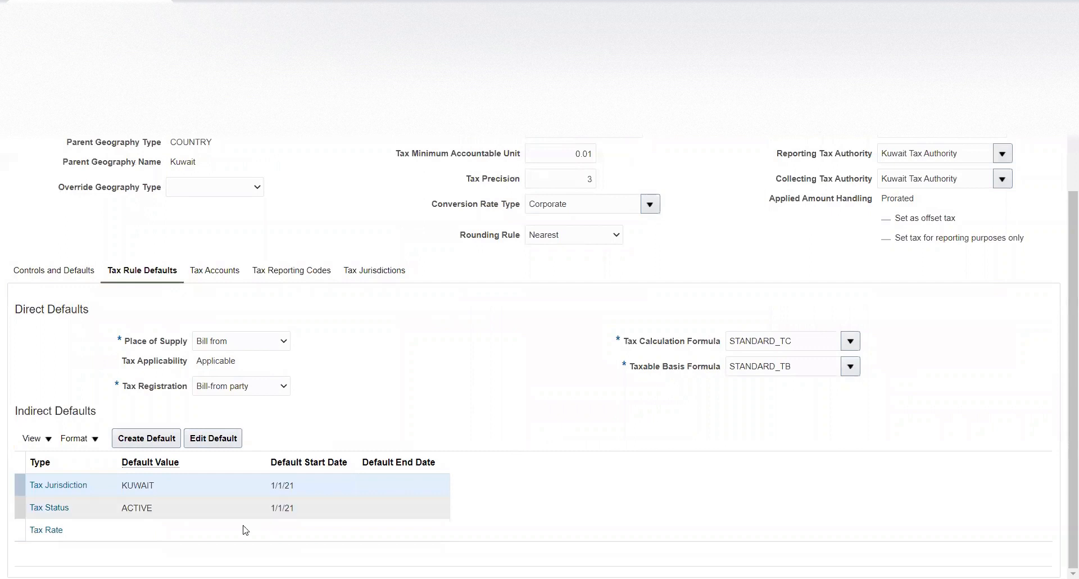
- Reopen the default tax rates, select the FITR rate code and save it again
left_click(211, 439)
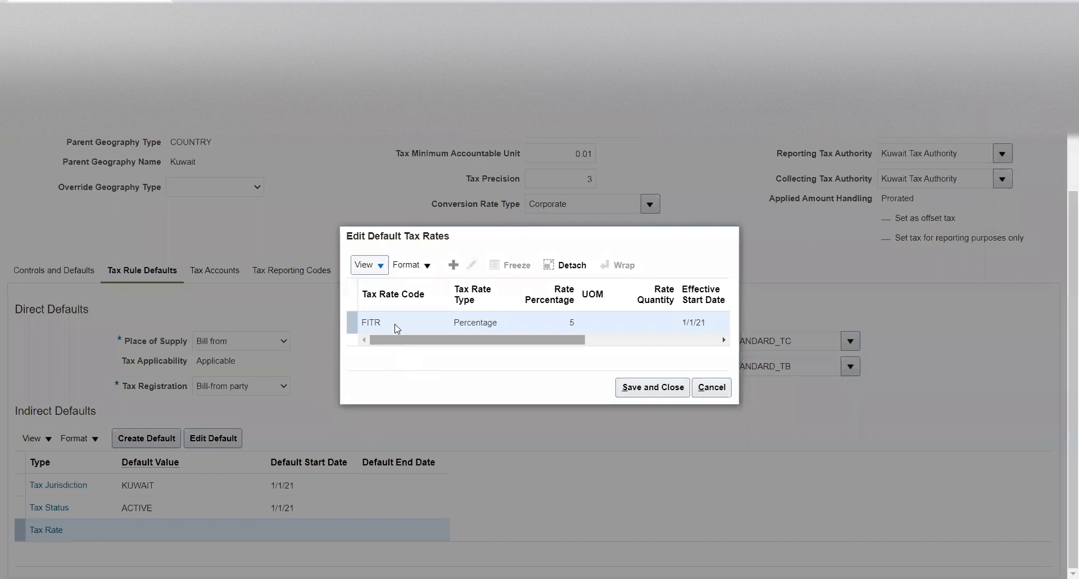
left_click(395, 324)
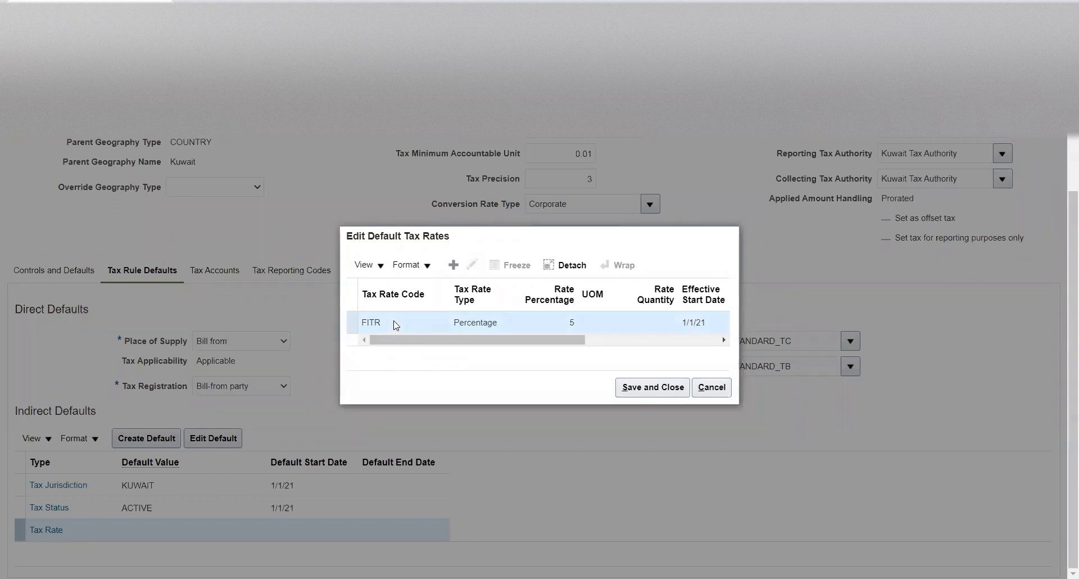
left_click_drag(424, 345, 388, 341)
double_click(399, 326)
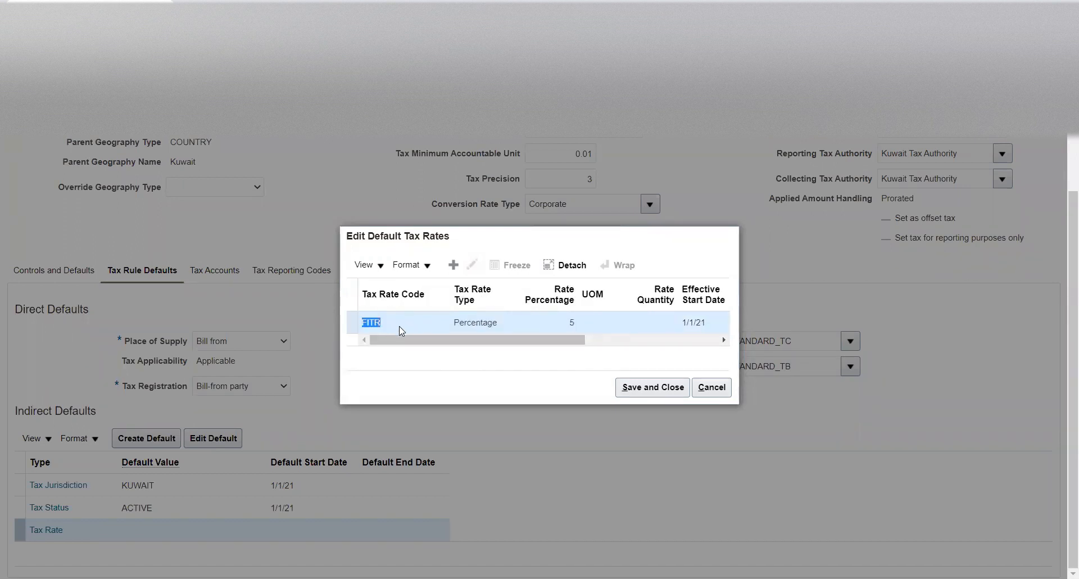
left_click(627, 387)
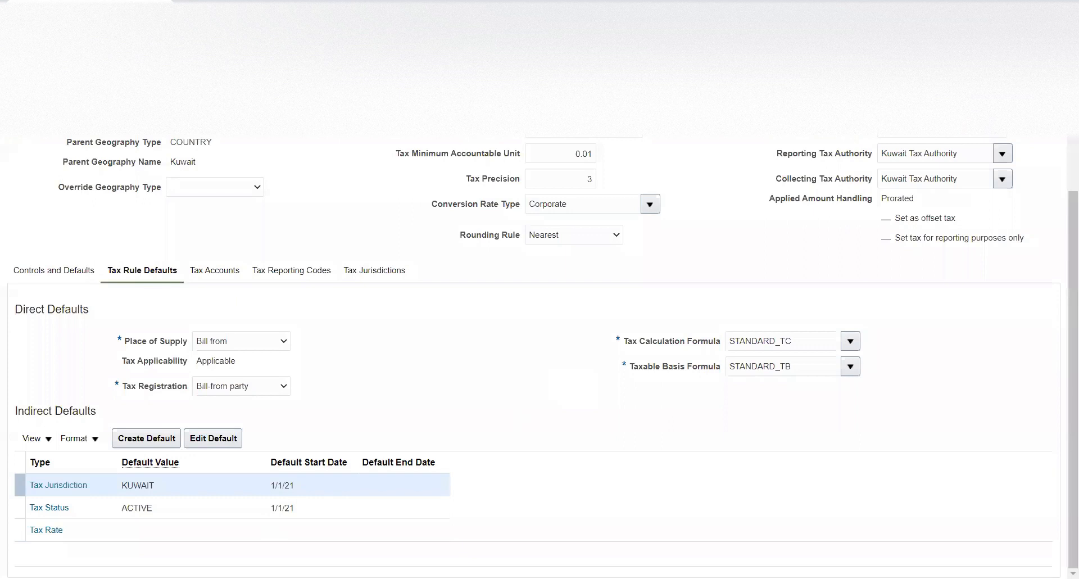
- Edit the Tax Rate indirect default once more, selecting the FITR row and saving the default rates
left_click(131, 532)
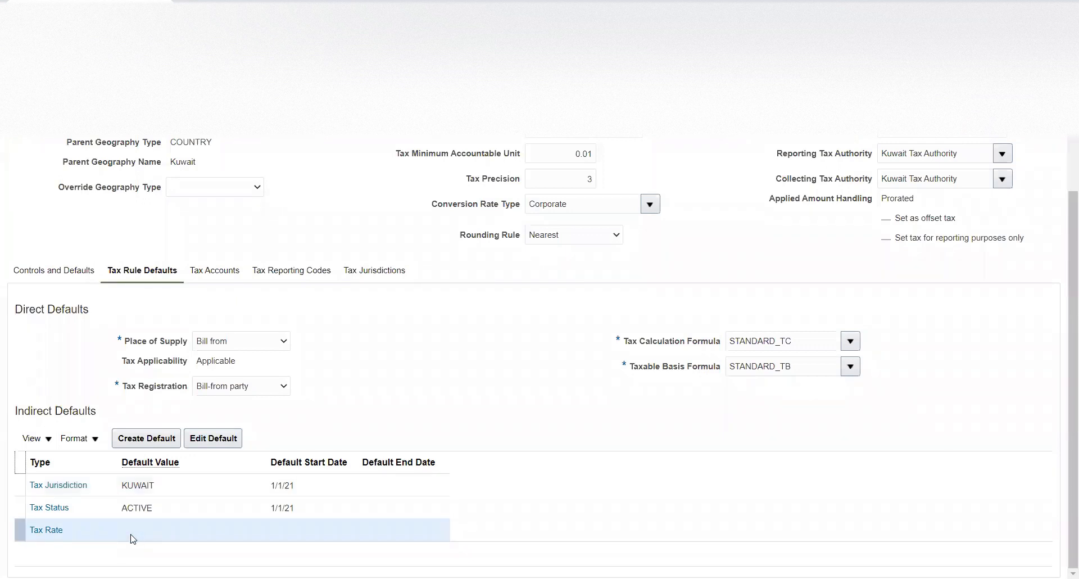
left_click(214, 438)
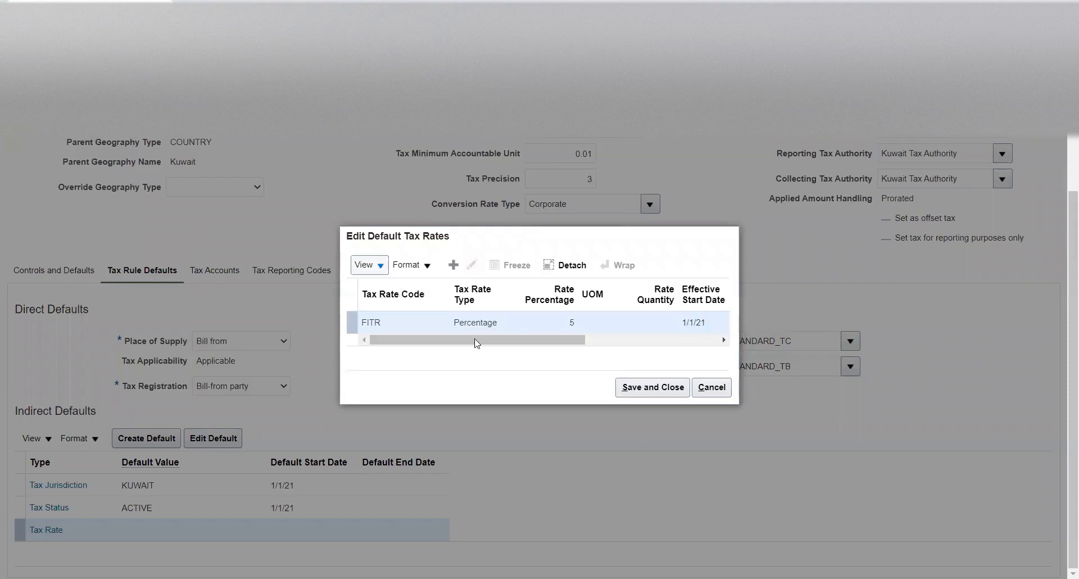
left_click(426, 322)
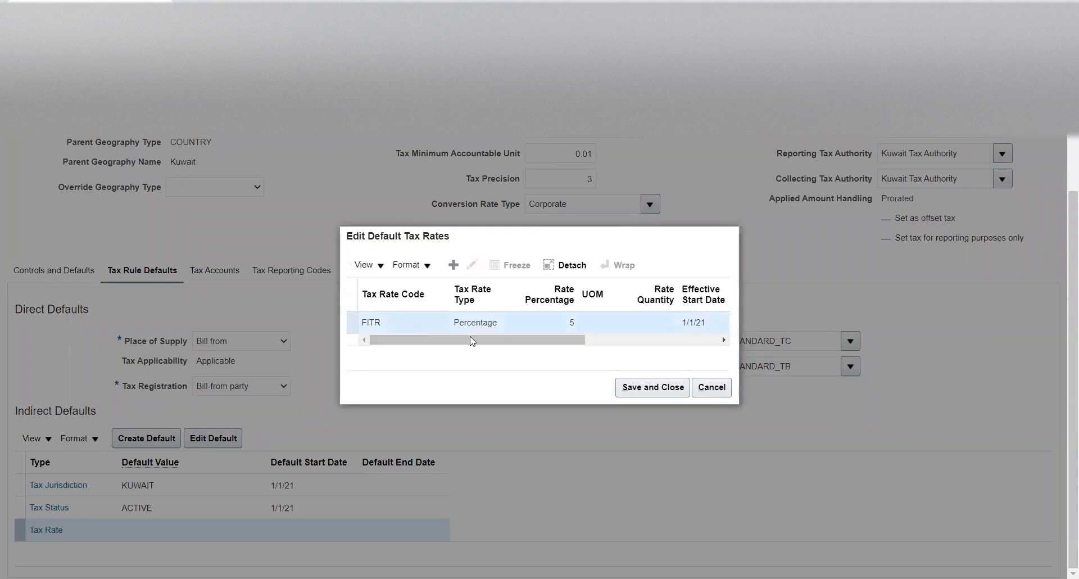
left_click(628, 387)
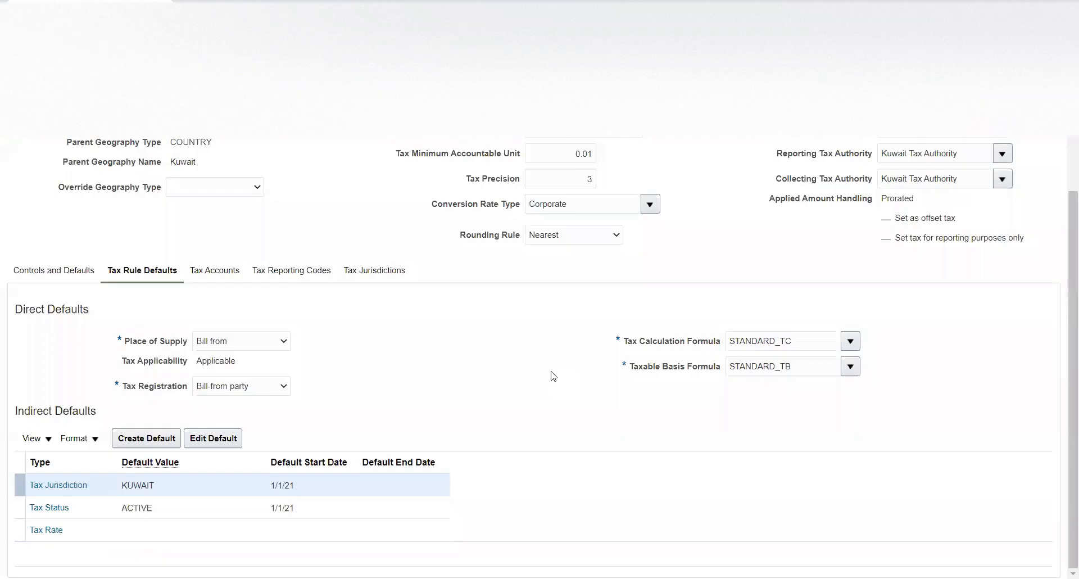
left_click(129, 532)
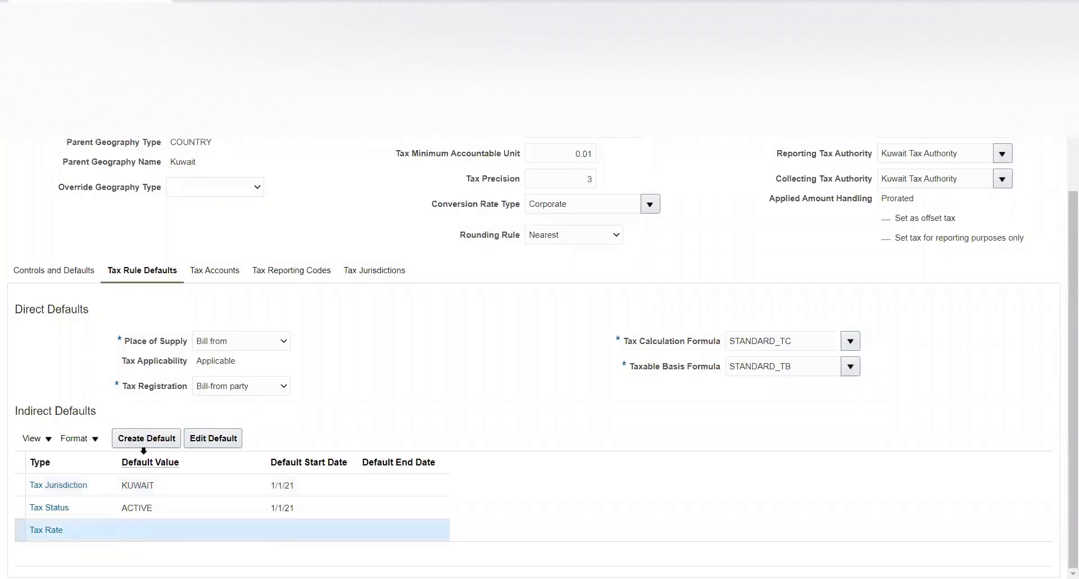
left_click(214, 437)
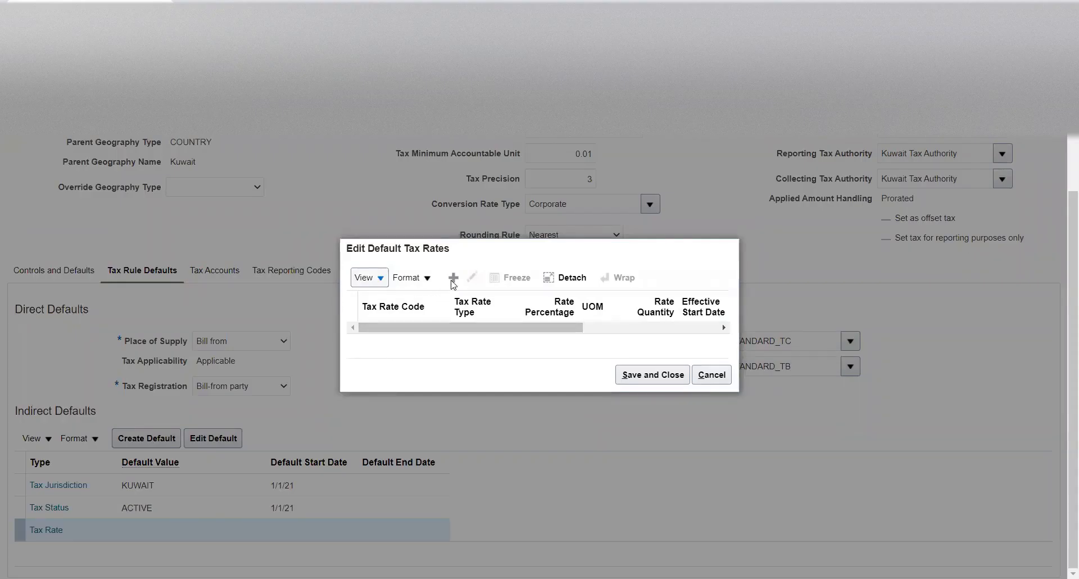
left_click(452, 279)
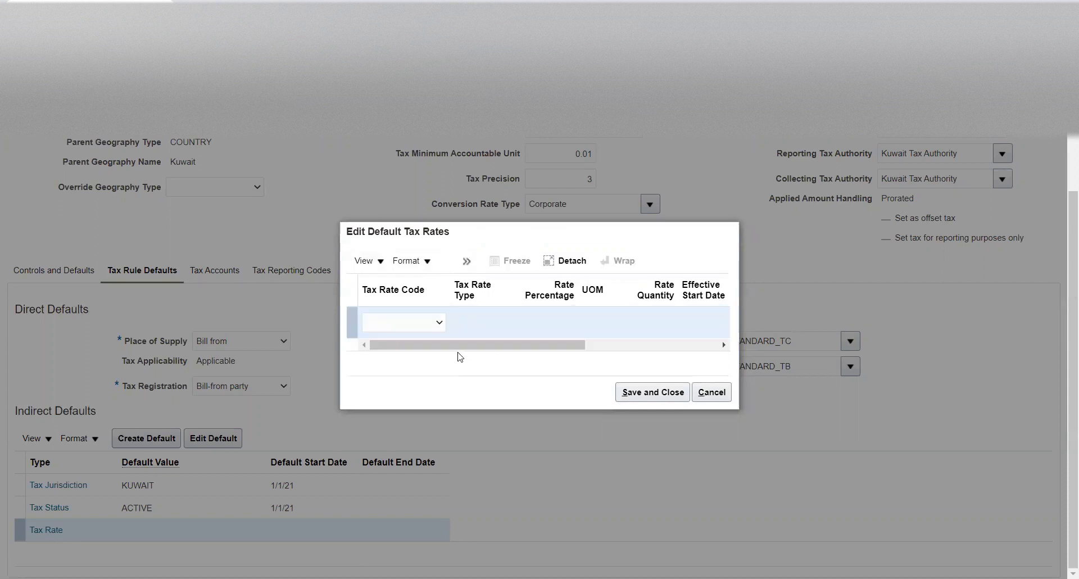
left_click(437, 323)
left_click(439, 326)
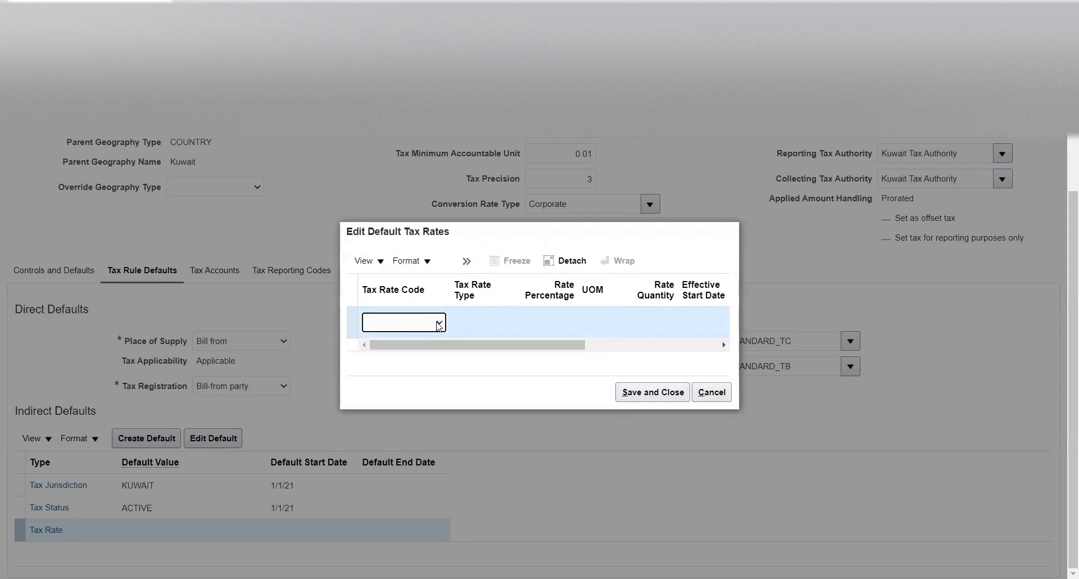
left_click(711, 392)
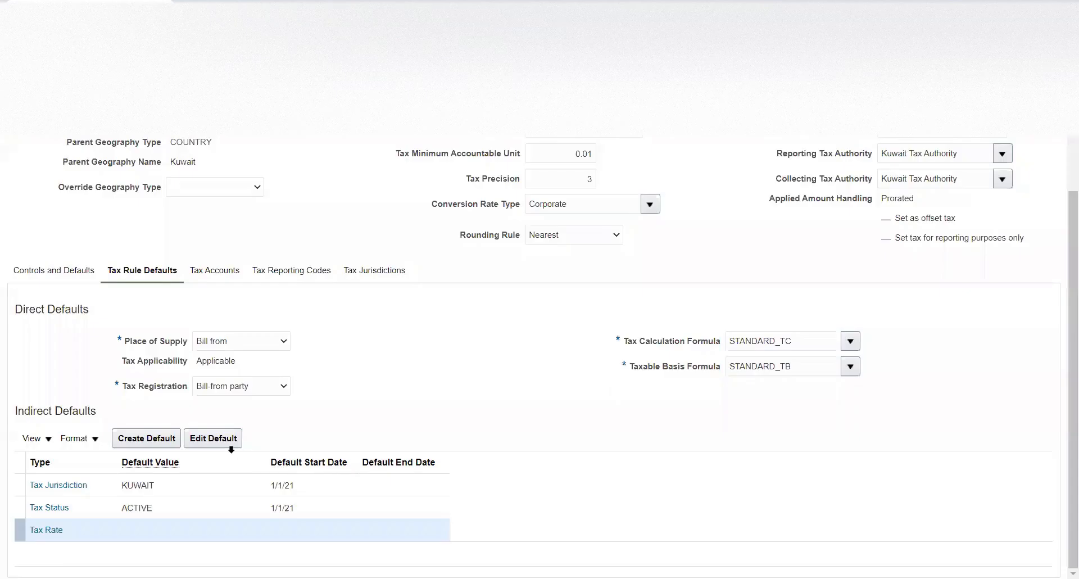
- Open the Tax Rate indirect default for editing and look through the unsorted tax rate list for the FITR code
left_click(214, 444)
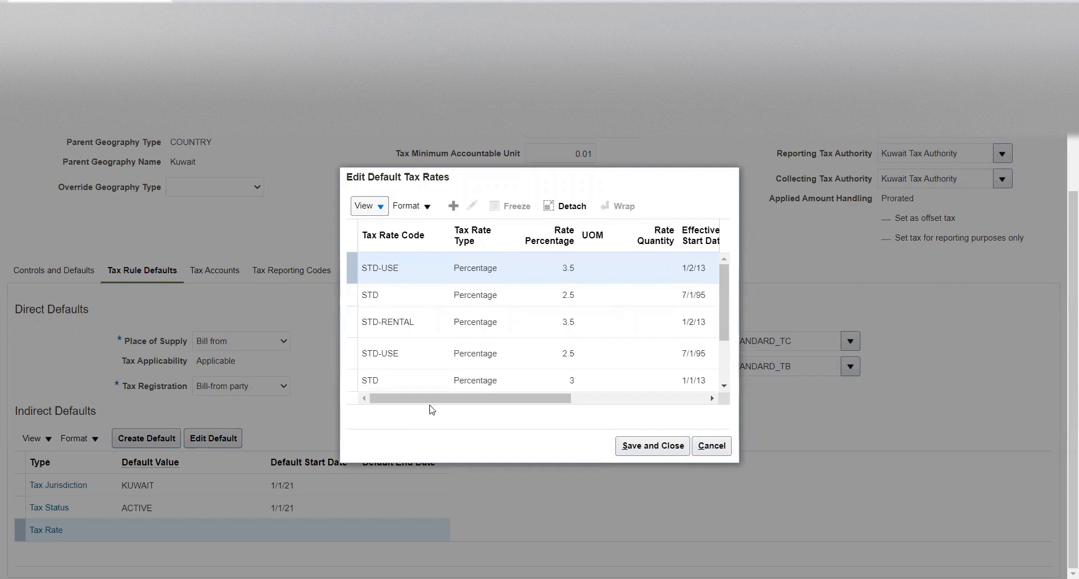
scroll(439, 305, "down", 3)
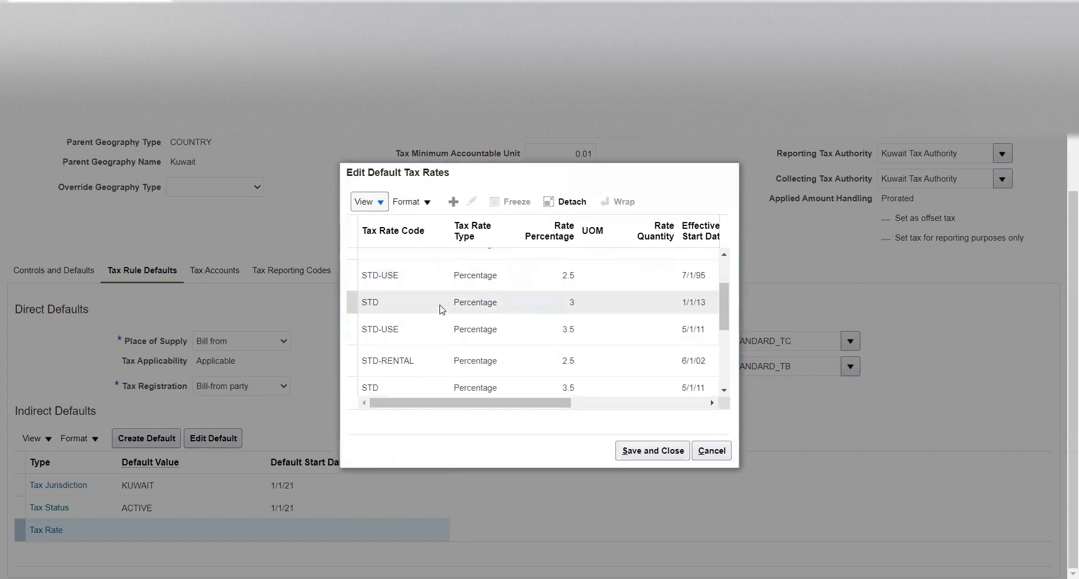
scroll(440, 306, "down", 2)
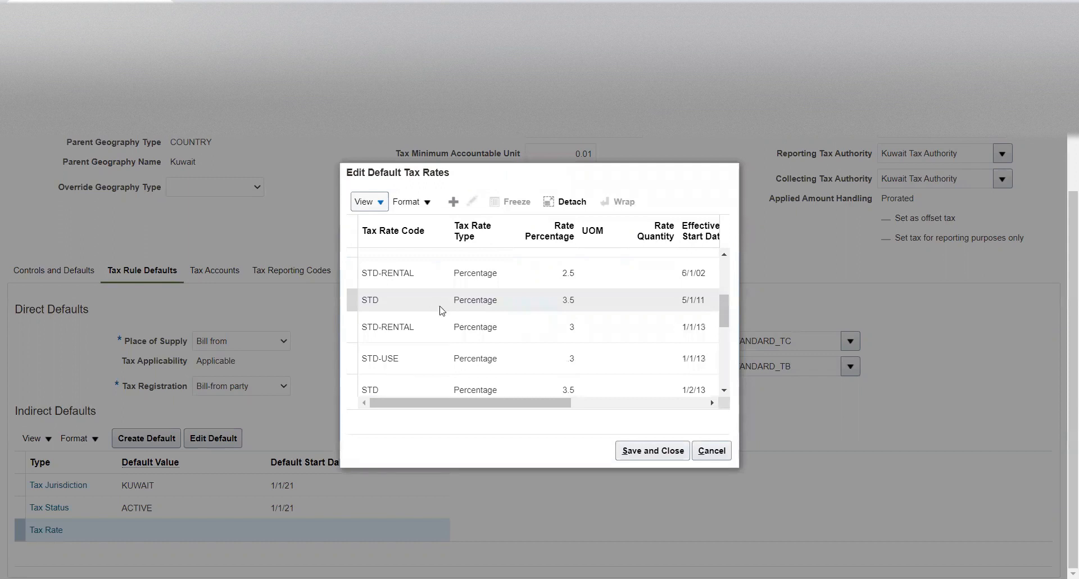
scroll(440, 307, "down", 2)
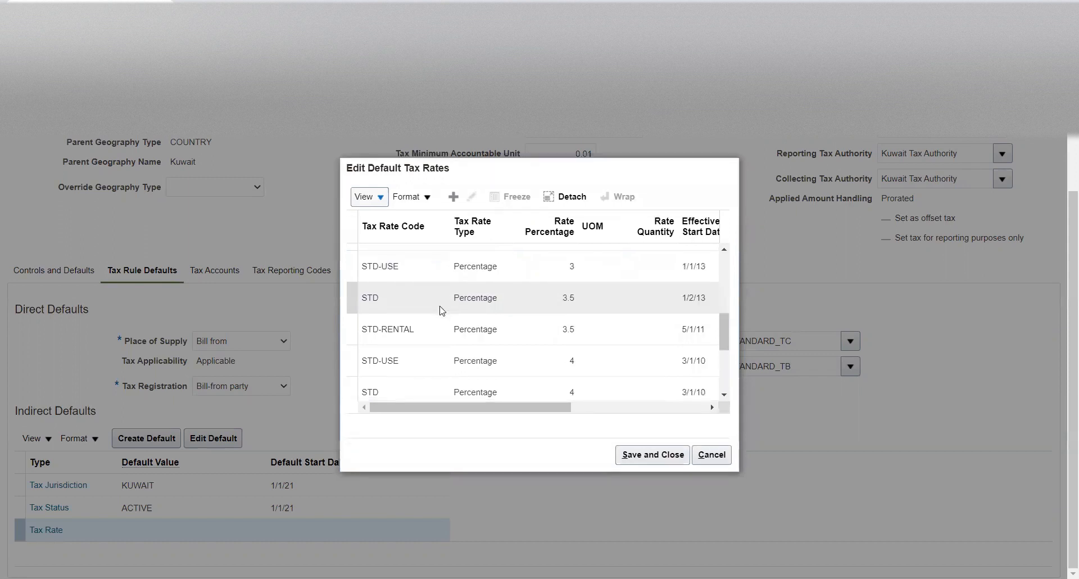
scroll(449, 320, "down", 2)
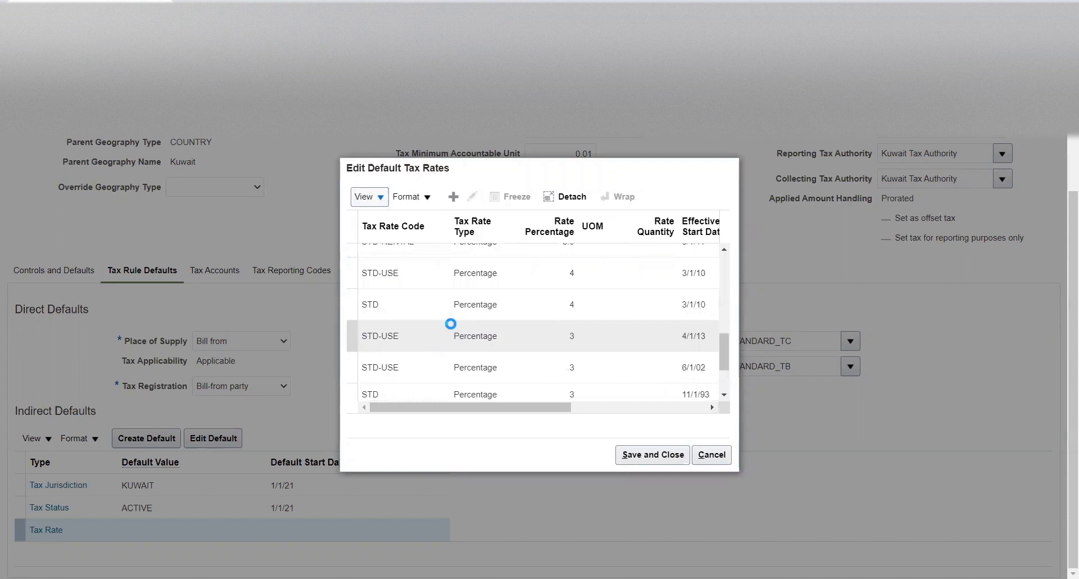
scroll(451, 324, "down", 2)
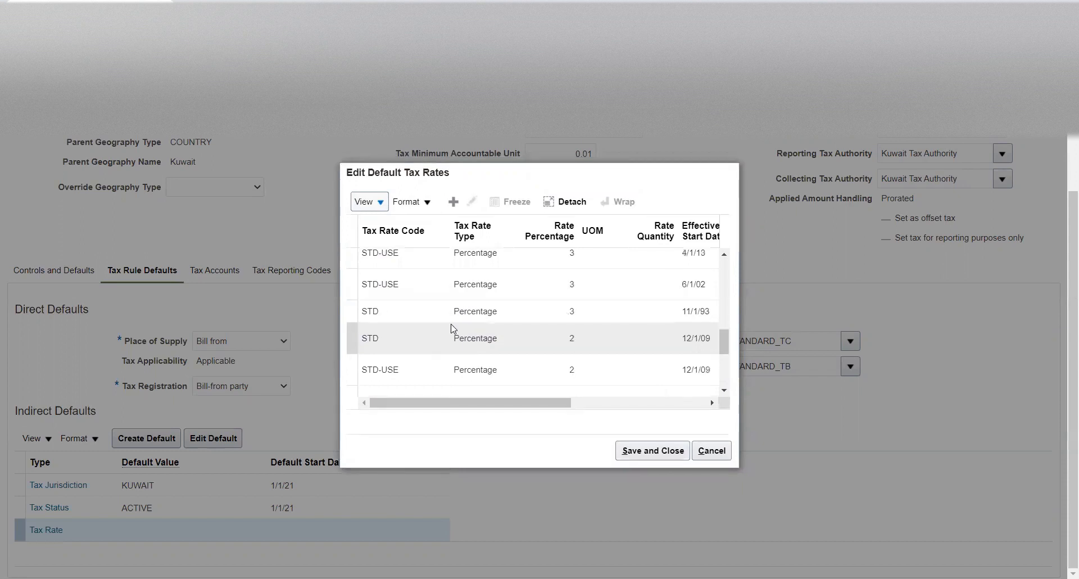
scroll(451, 326, "down", 2)
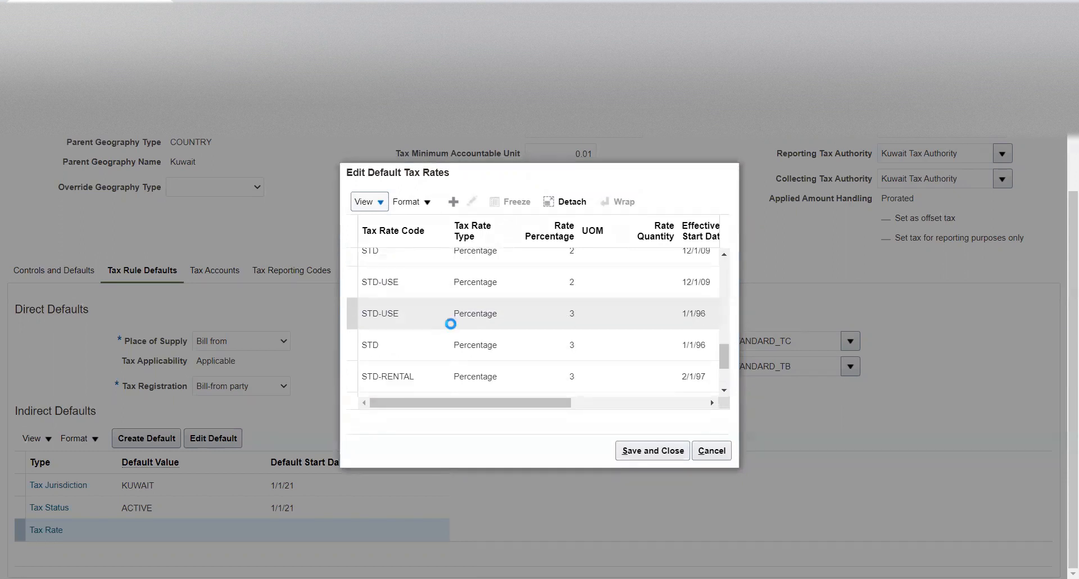
scroll(451, 325, "down", 2)
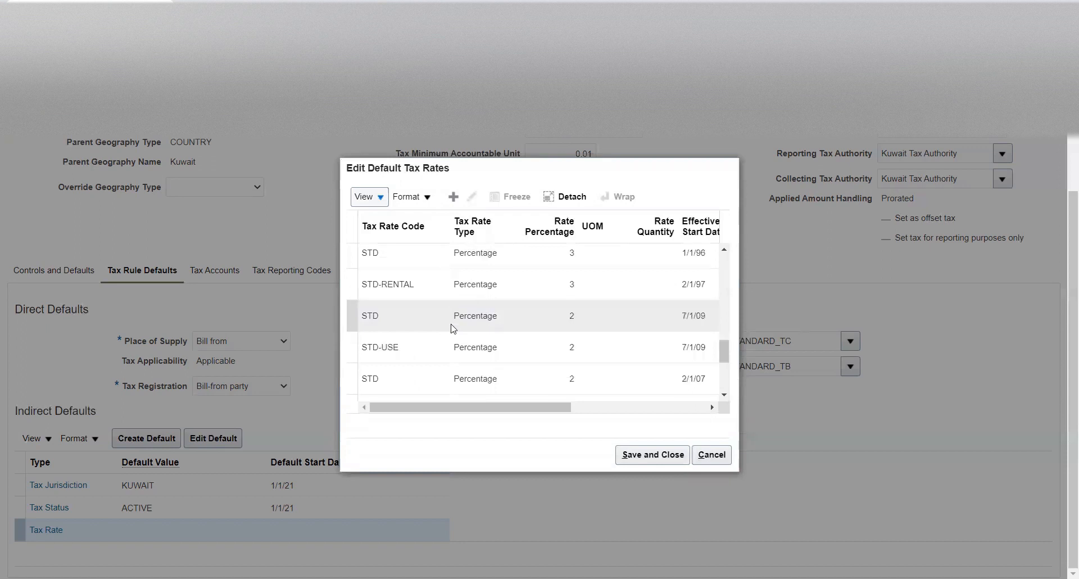
scroll(453, 326, "down", 2)
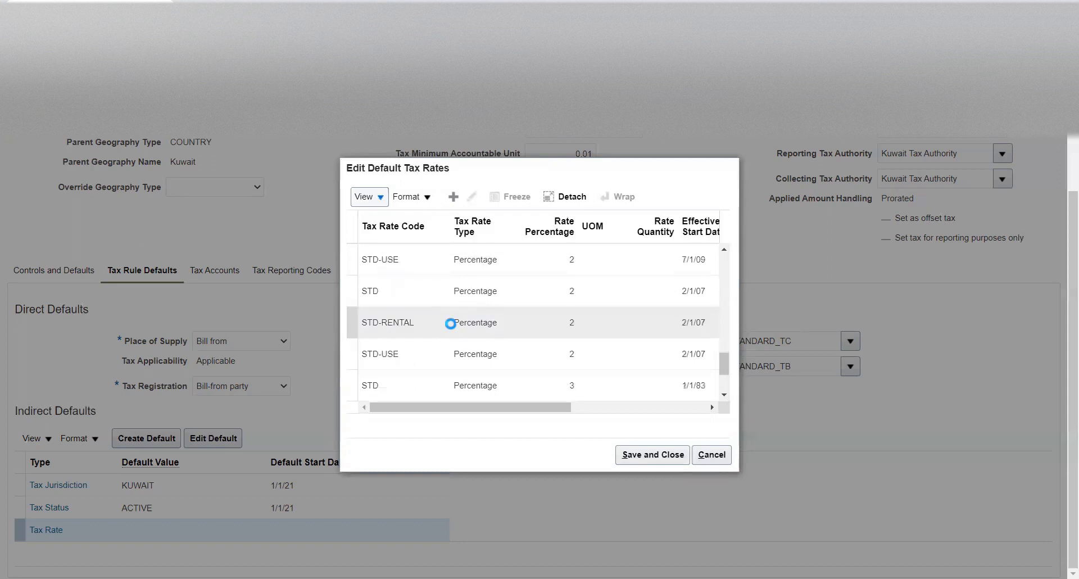
scroll(451, 324, "down", 2)
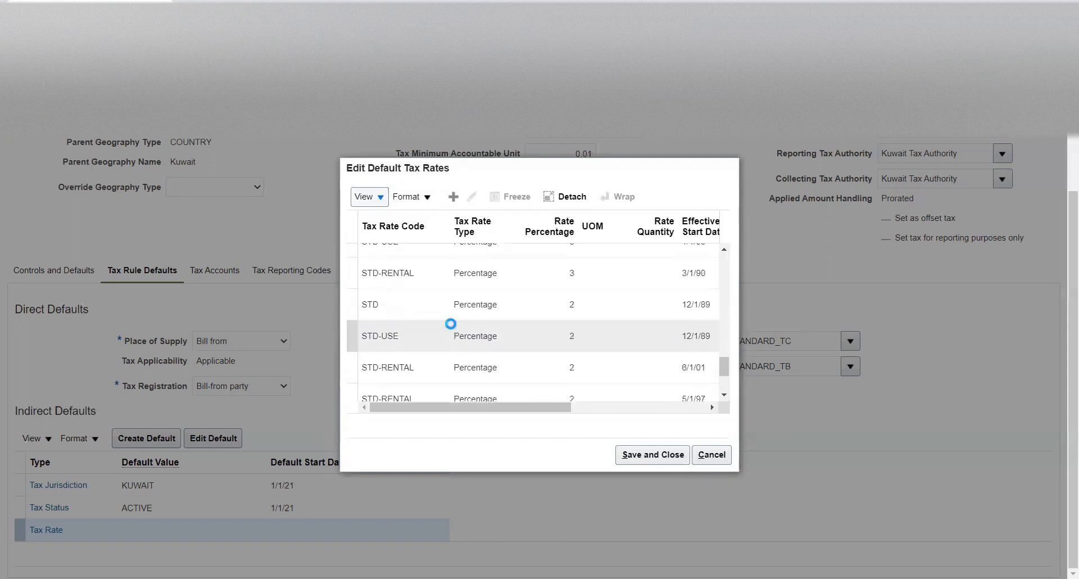
scroll(451, 323, "down", 2)
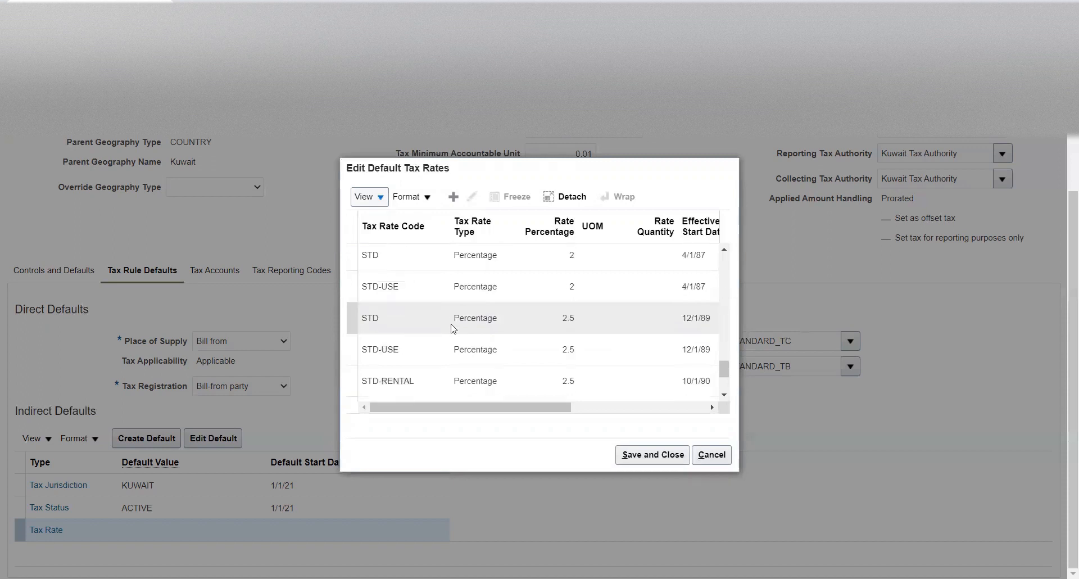
scroll(450, 324, "down", 3)
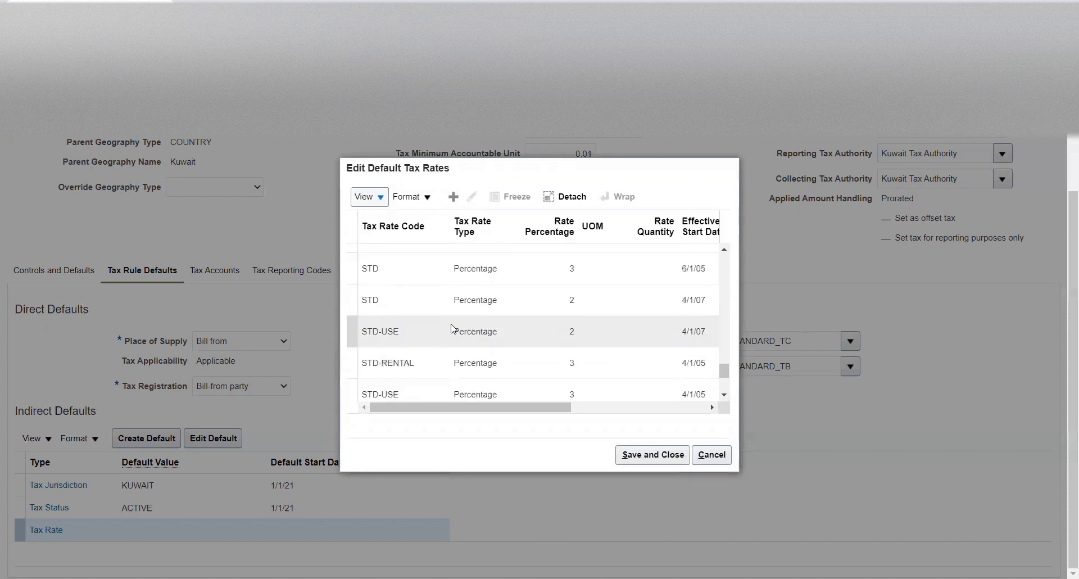
scroll(451, 323, "down", 4)
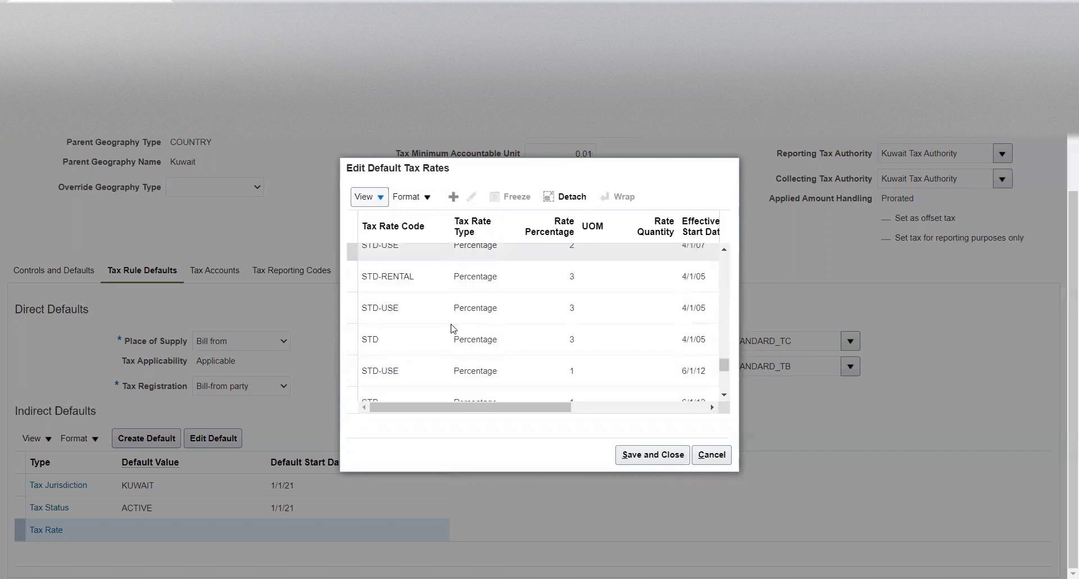
scroll(451, 324, "down", 1)
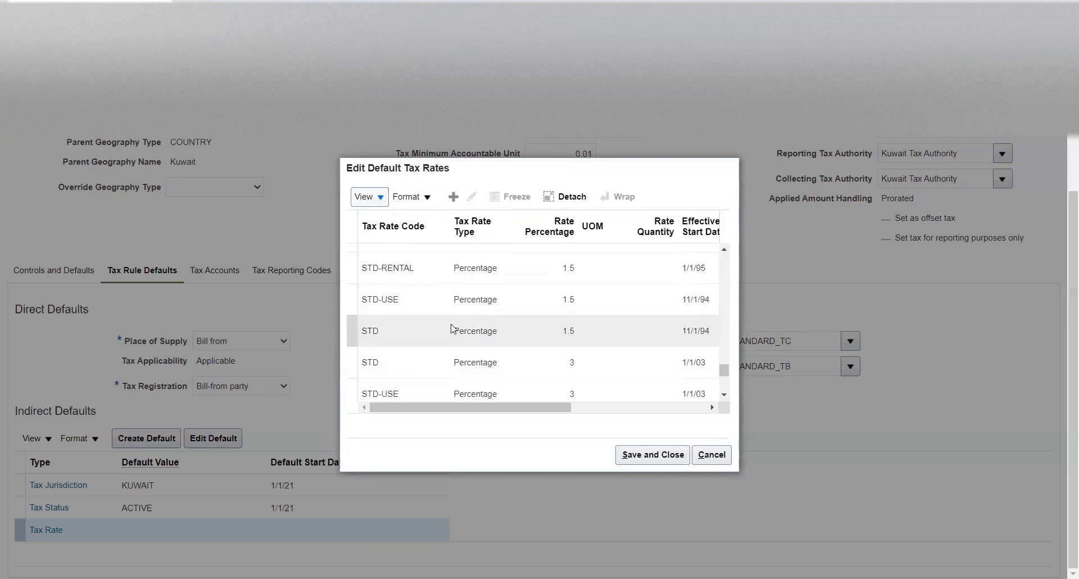
scroll(452, 328, "down", 2)
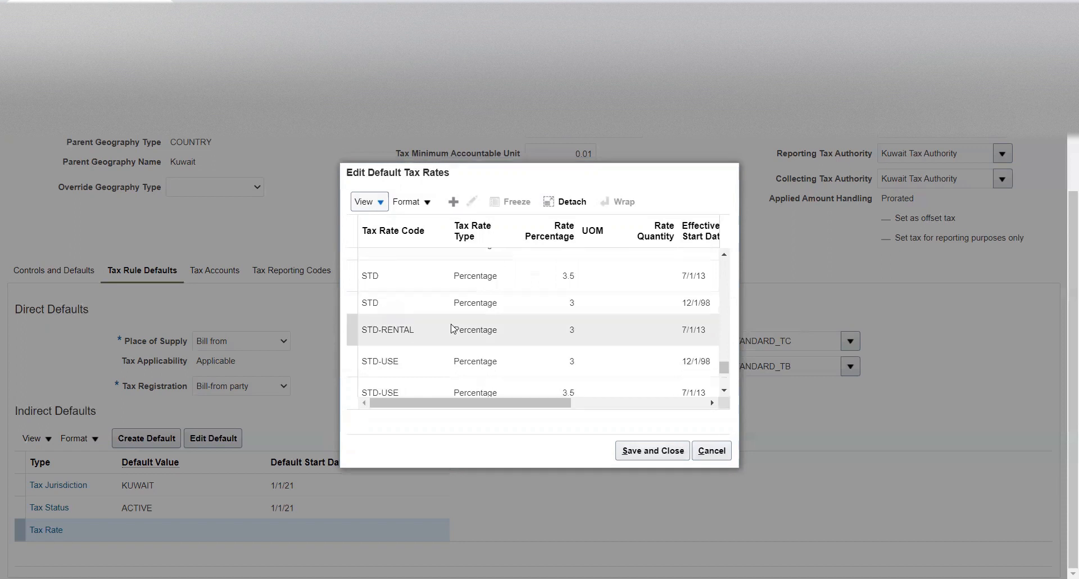
scroll(452, 328, "down", 2)
scroll(451, 323, "down", 3)
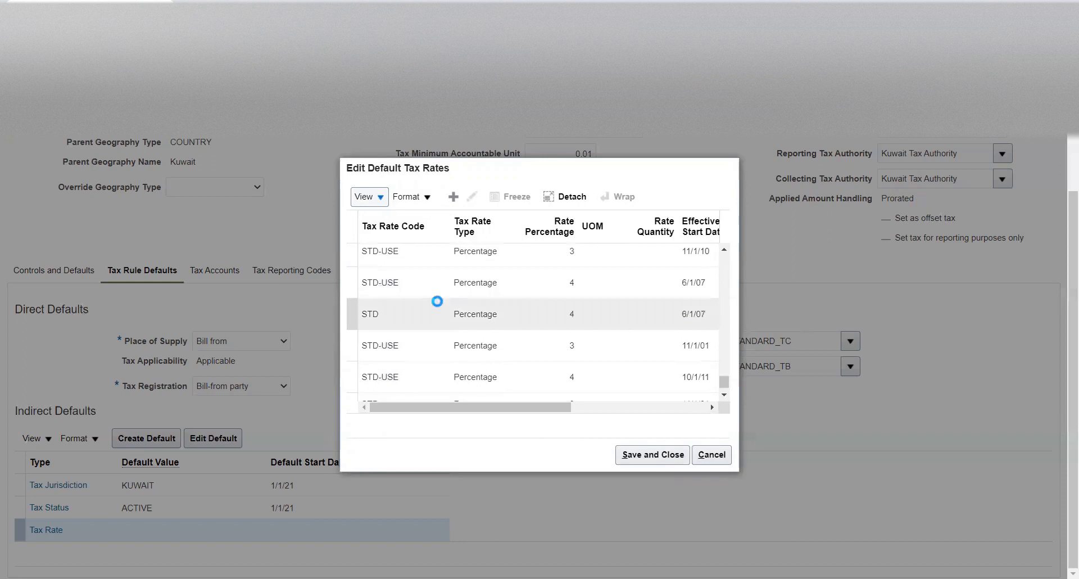
scroll(438, 301, "down", 3)
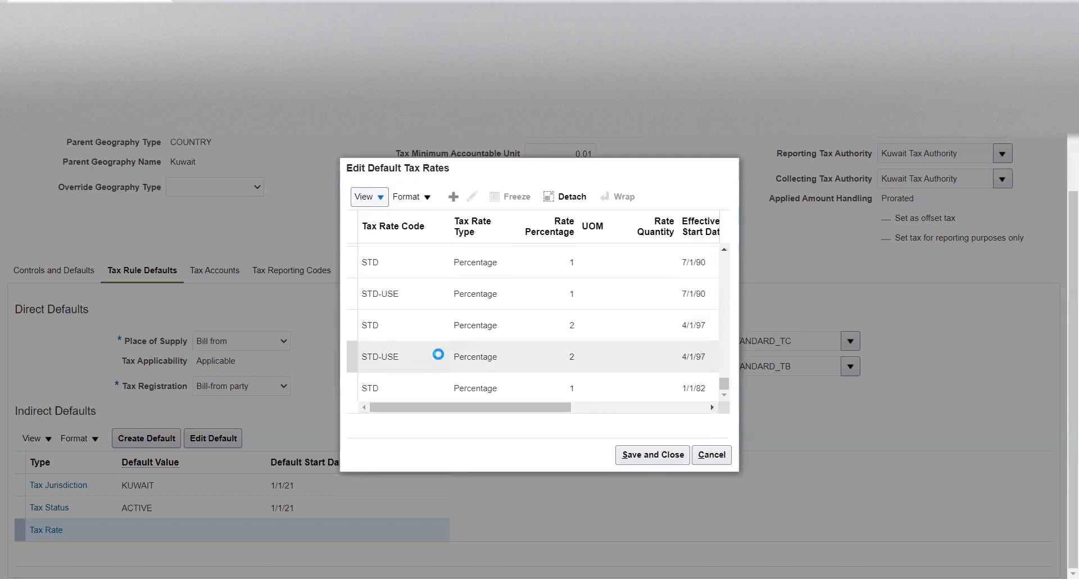
scroll(423, 328, "down", 1)
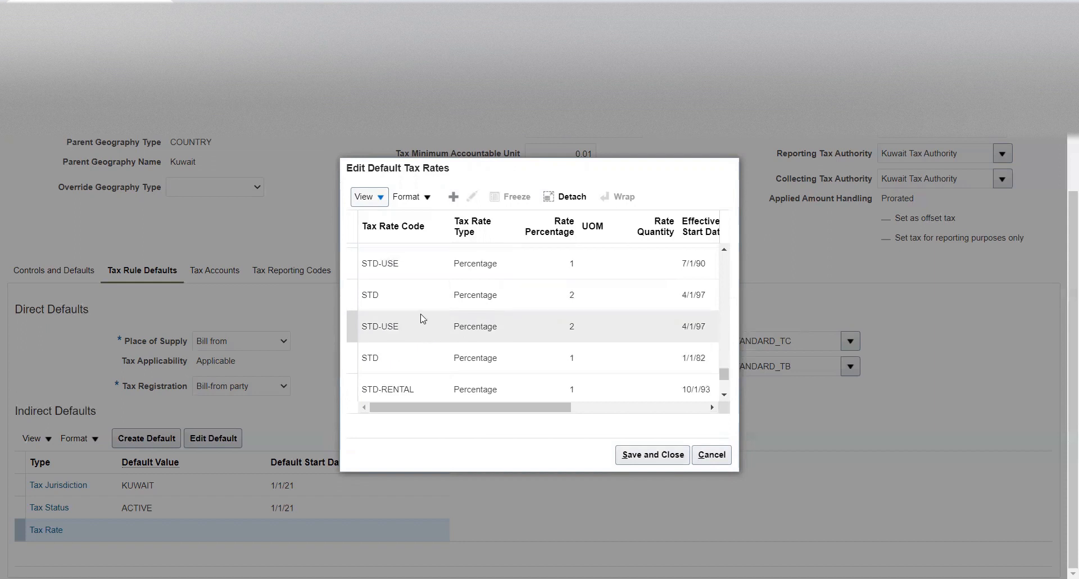
scroll(423, 318, "down", 3)
scroll(420, 313, "down", 5)
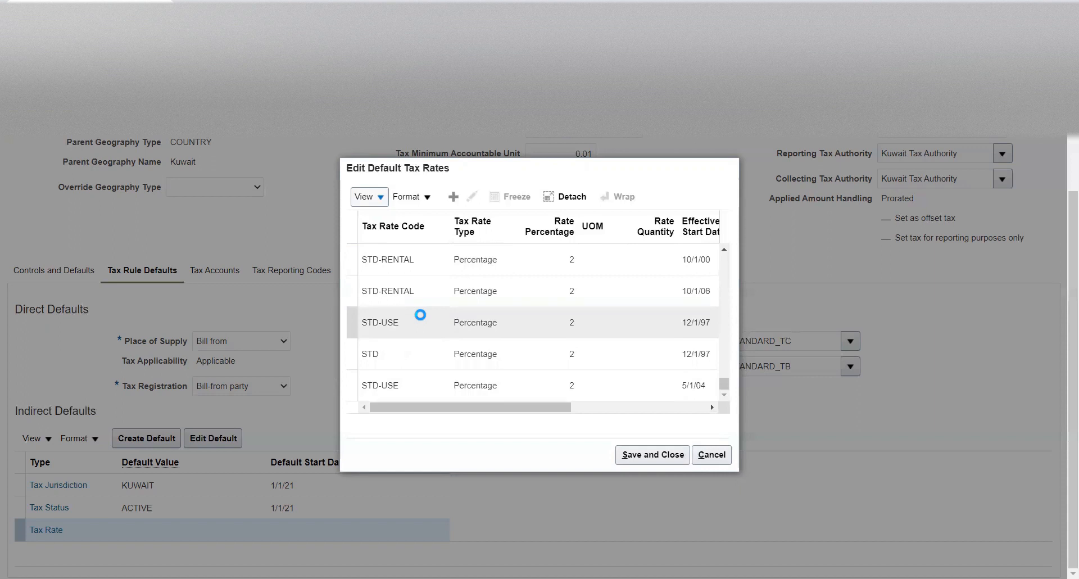
- Apply an advanced sort to the default tax rates by Tax Rate Code in ascending order
left_click(383, 202)
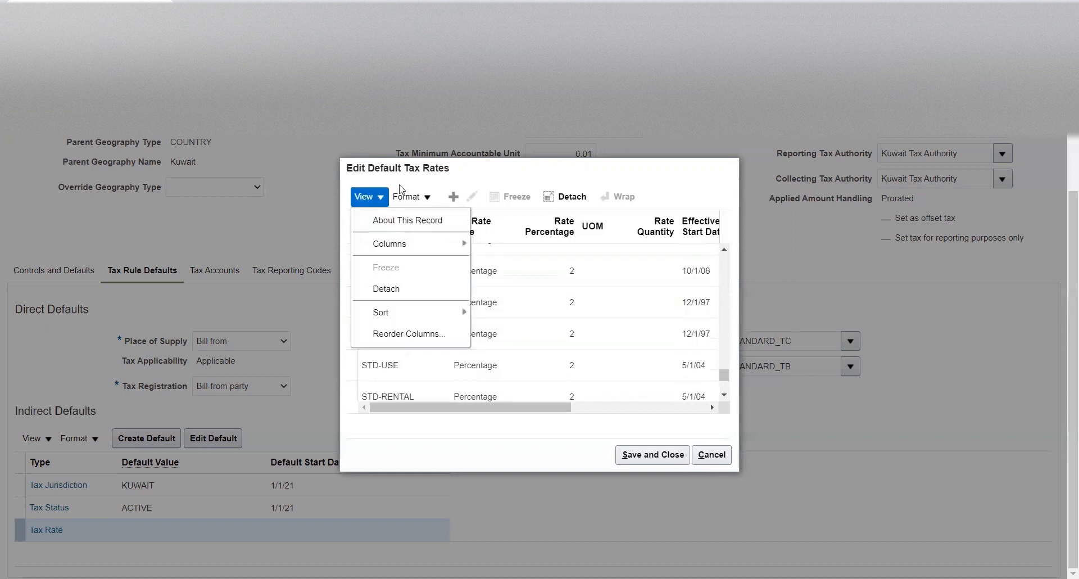
mouse_move(433, 321)
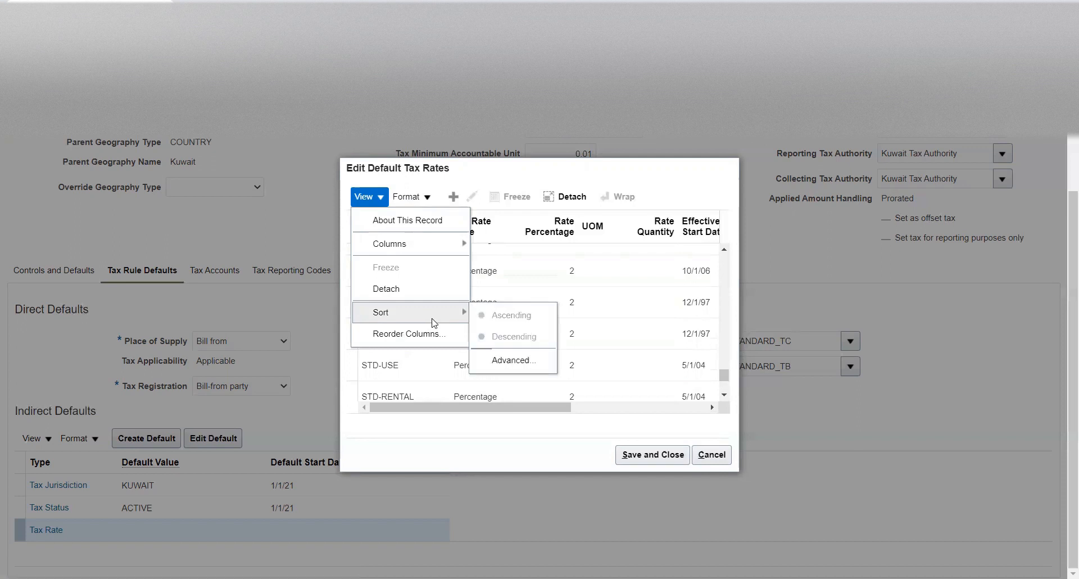
left_click(499, 360)
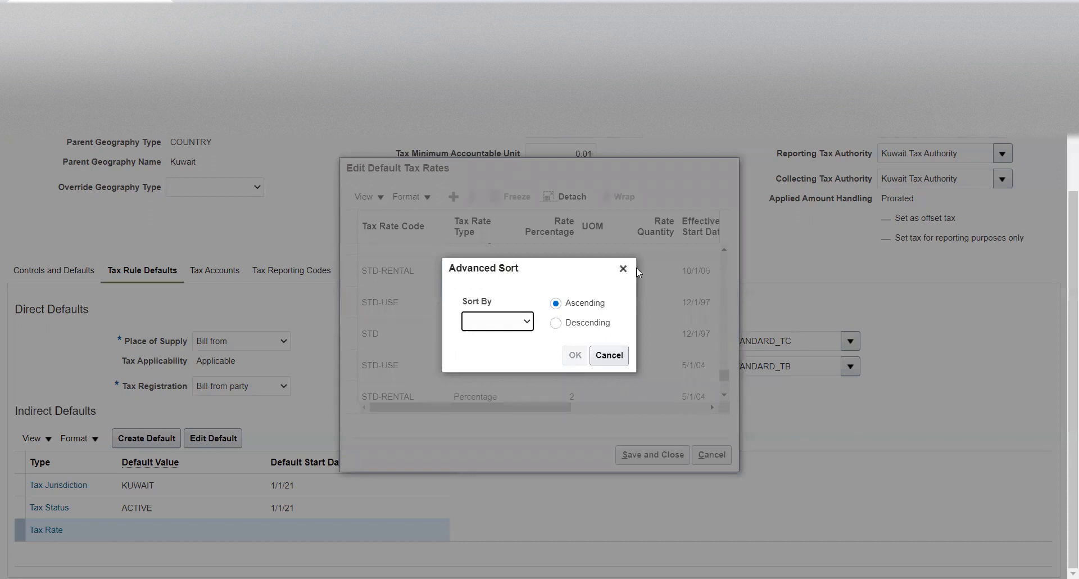
left_click(527, 323)
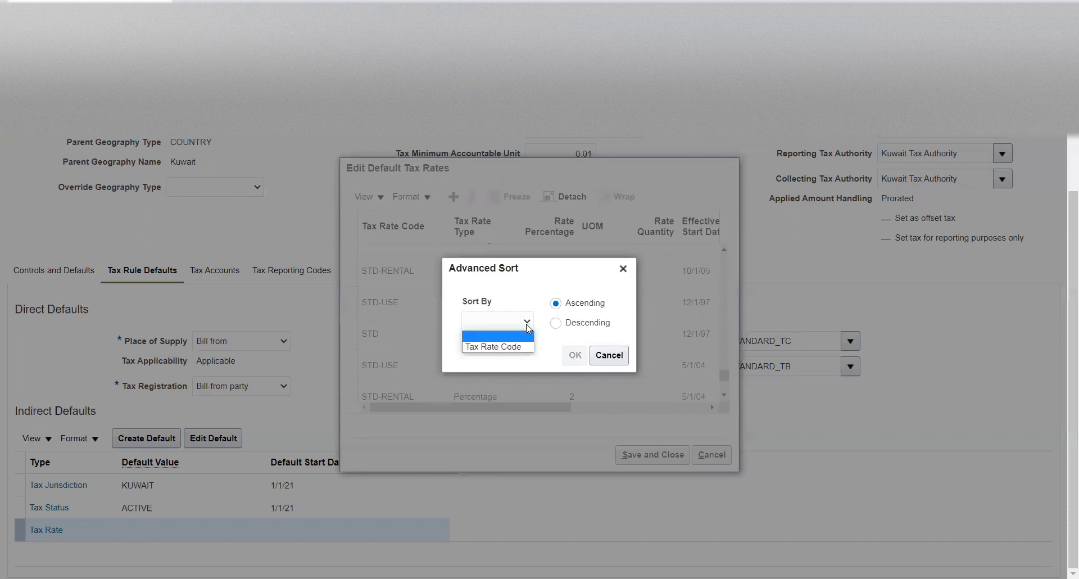
left_click(505, 348)
left_click(574, 355)
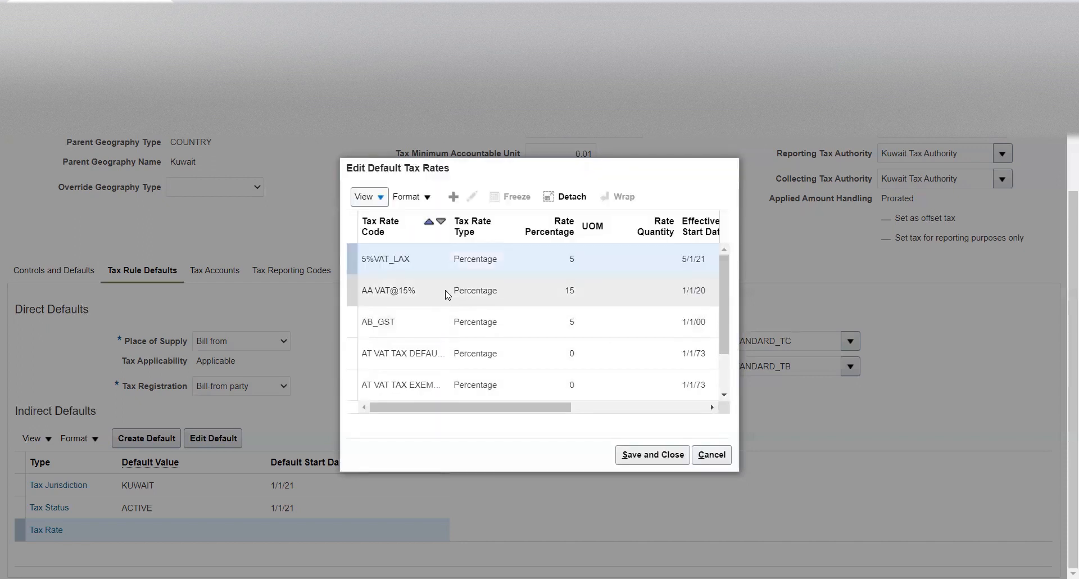
- Look through the sorted default tax rate list for the FITR code and dismiss the record-limit error
scroll(446, 294, "down", 3)
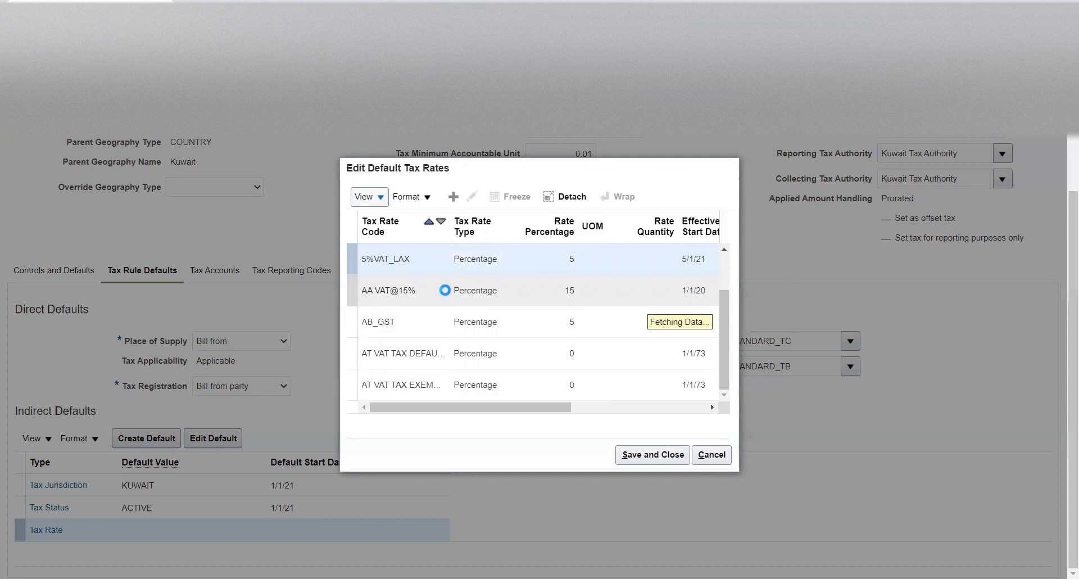
scroll(447, 294, "down", 3)
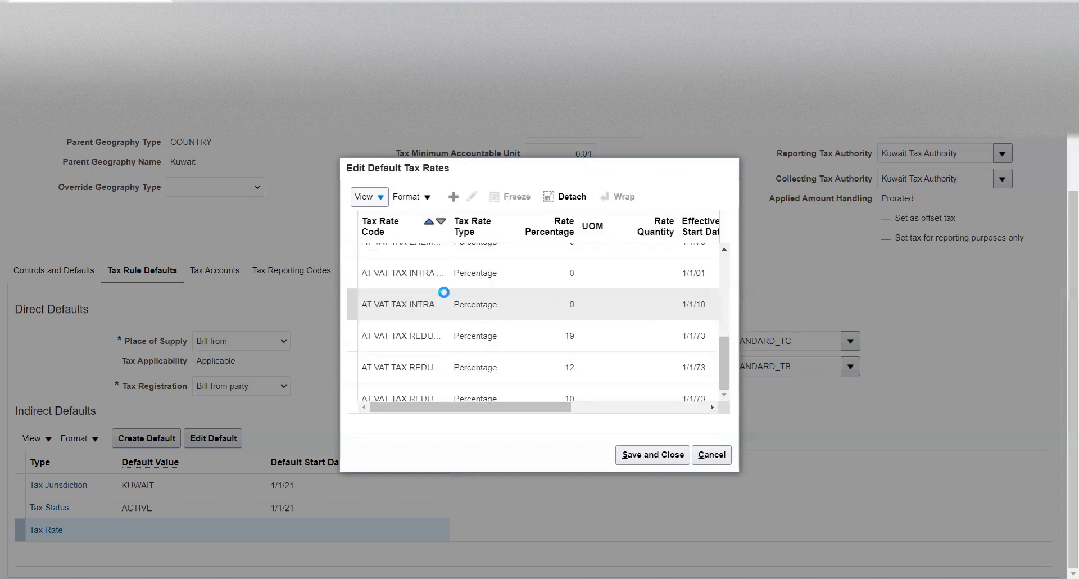
scroll(444, 292, "down", 3)
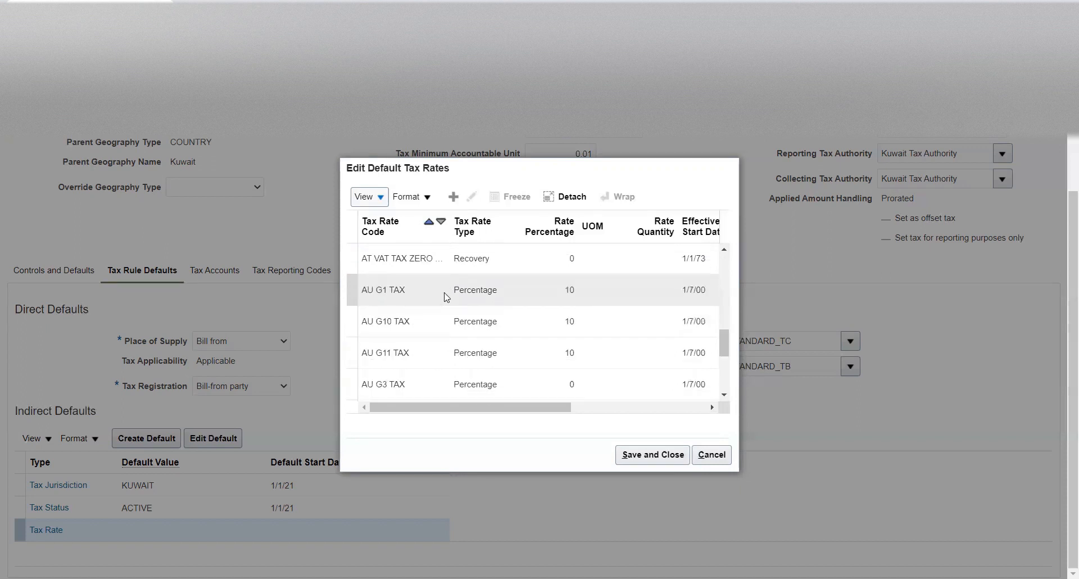
scroll(447, 297, "down", 3)
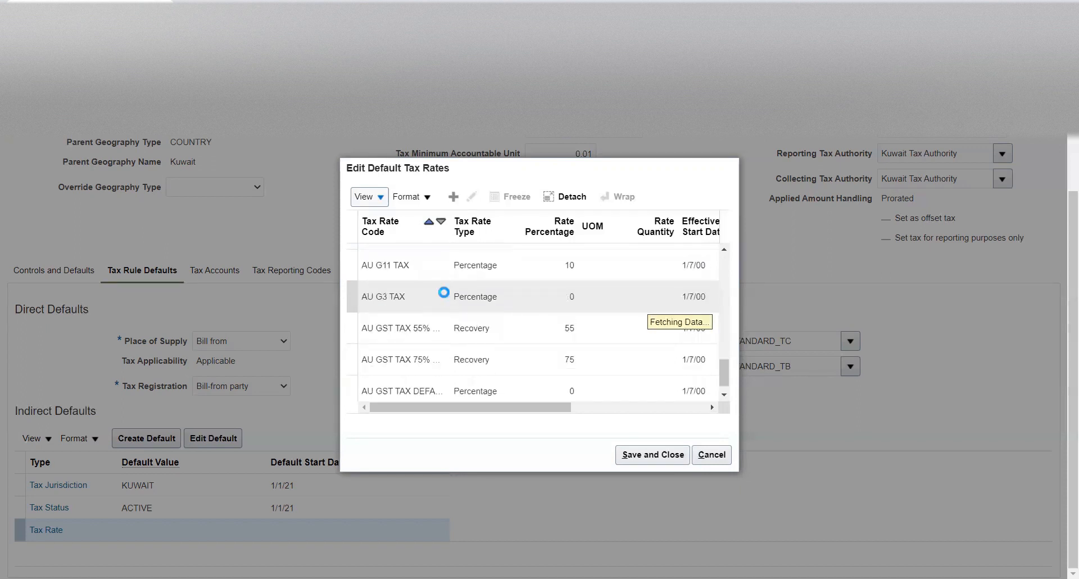
scroll(447, 296, "down", 3)
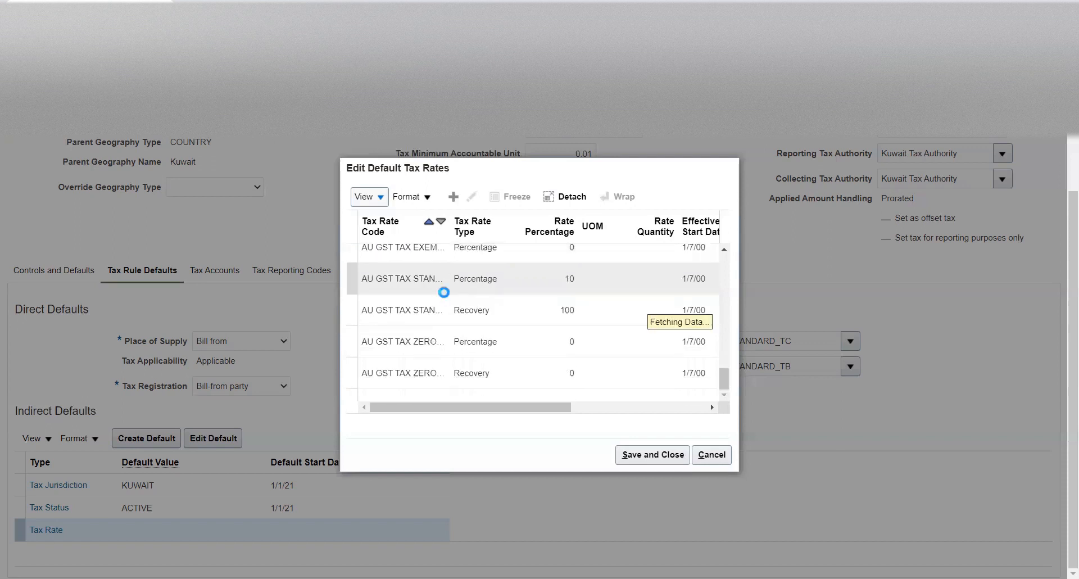
scroll(445, 296, "down", 3)
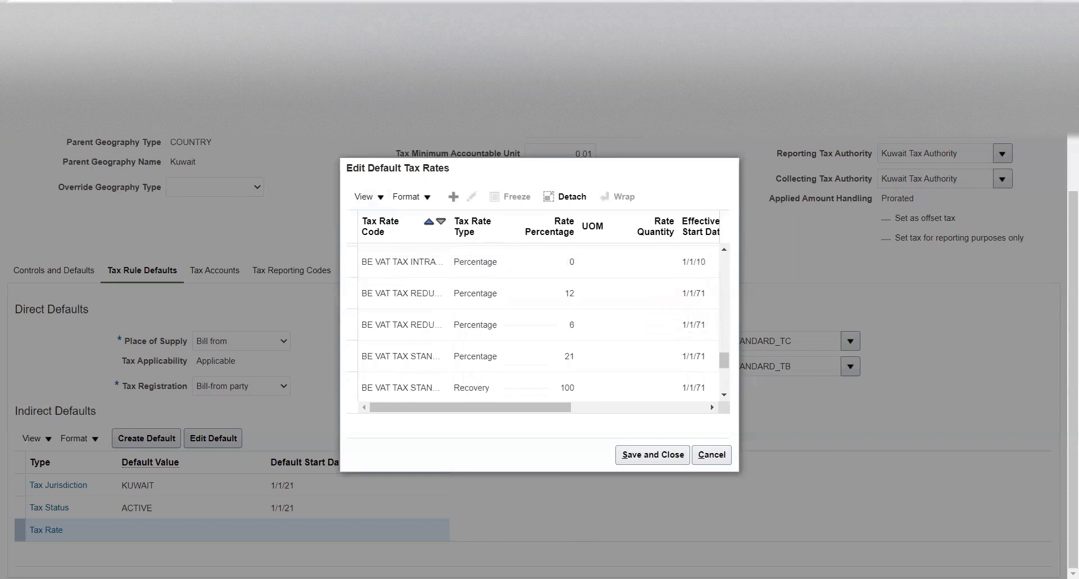
scroll(403, 311, "down", 3)
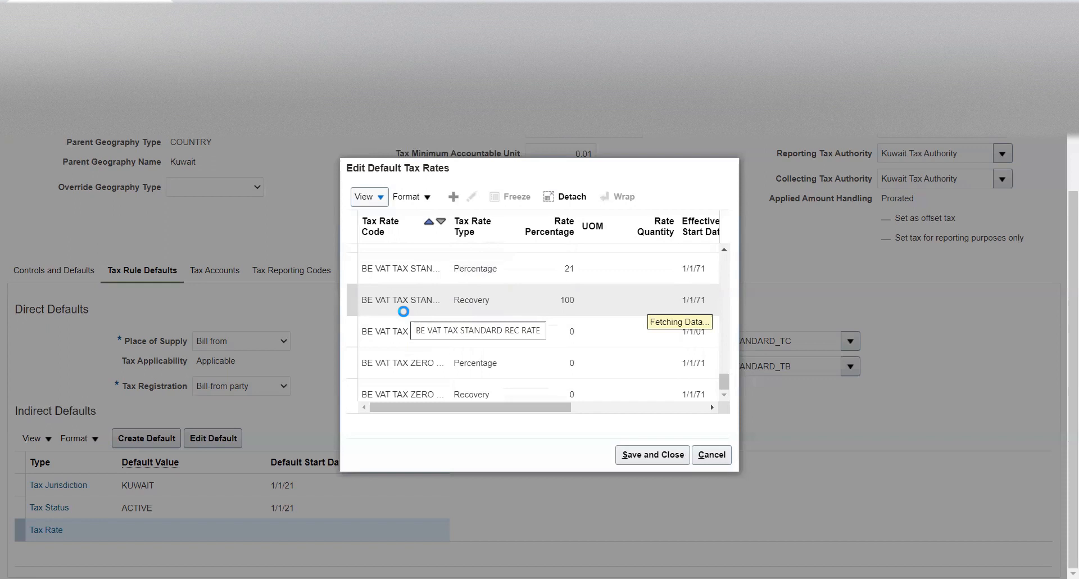
scroll(405, 316, "down", 3)
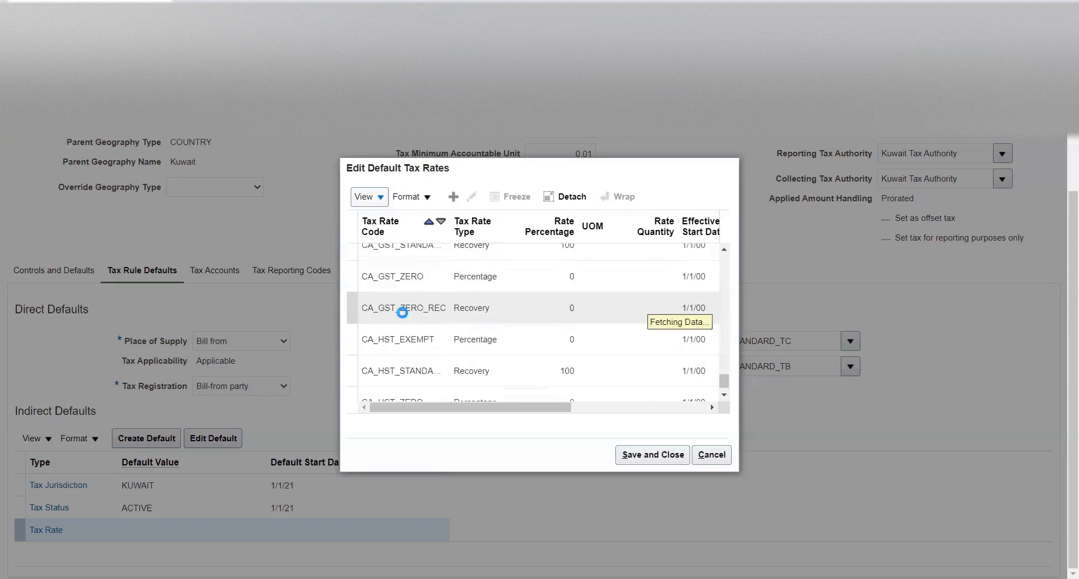
scroll(400, 317, "down", 3)
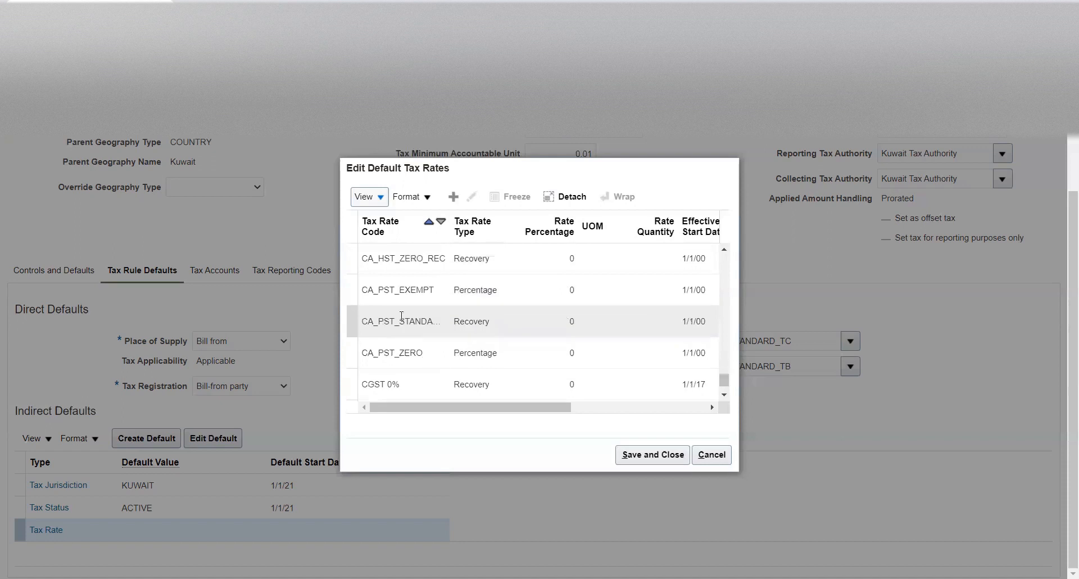
scroll(400, 319, "down", 3)
left_click(399, 317)
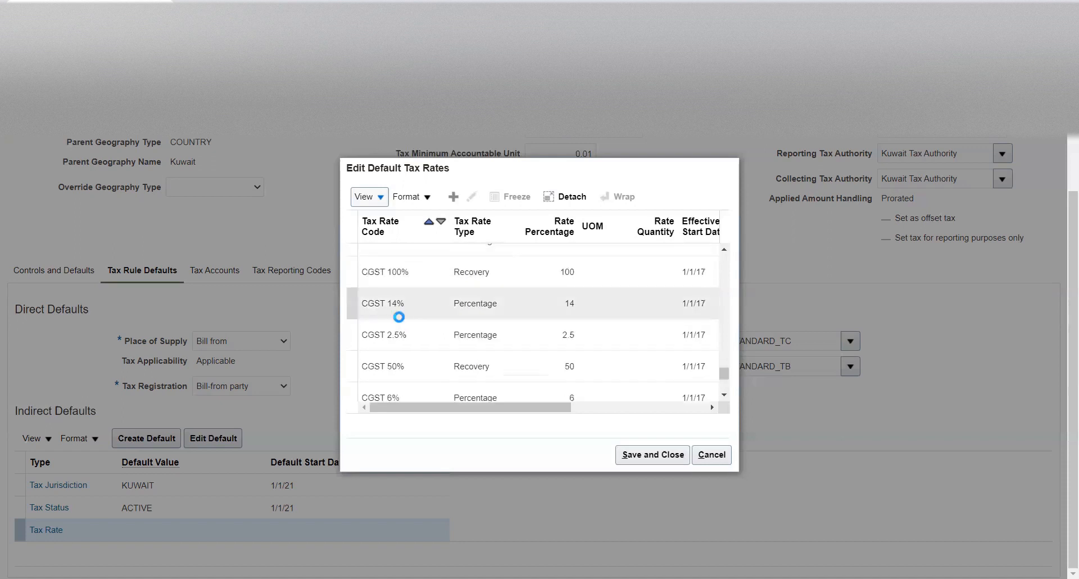
scroll(400, 317, "down", 3)
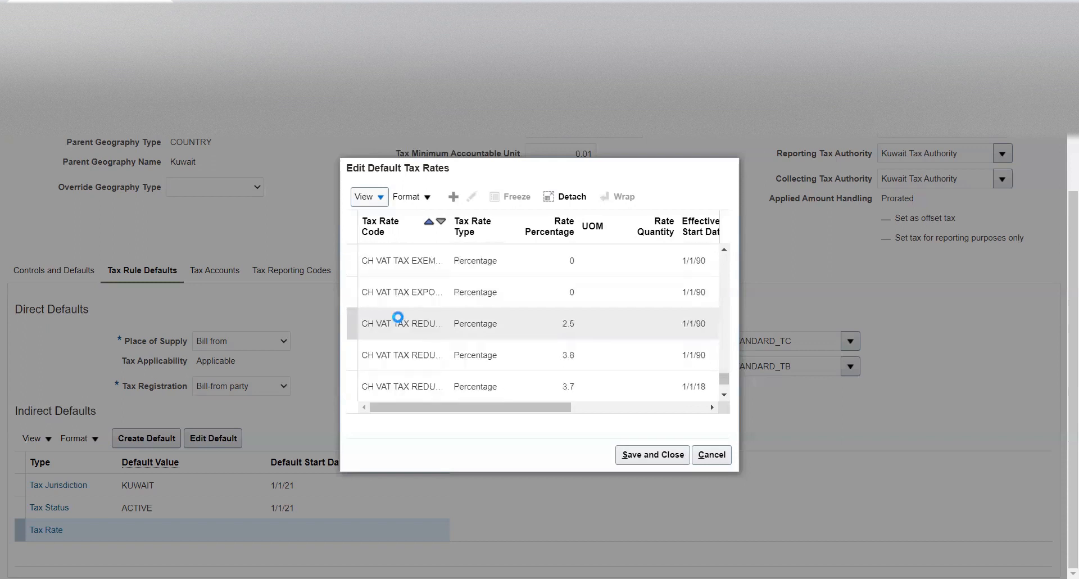
scroll(398, 316, "down", 3)
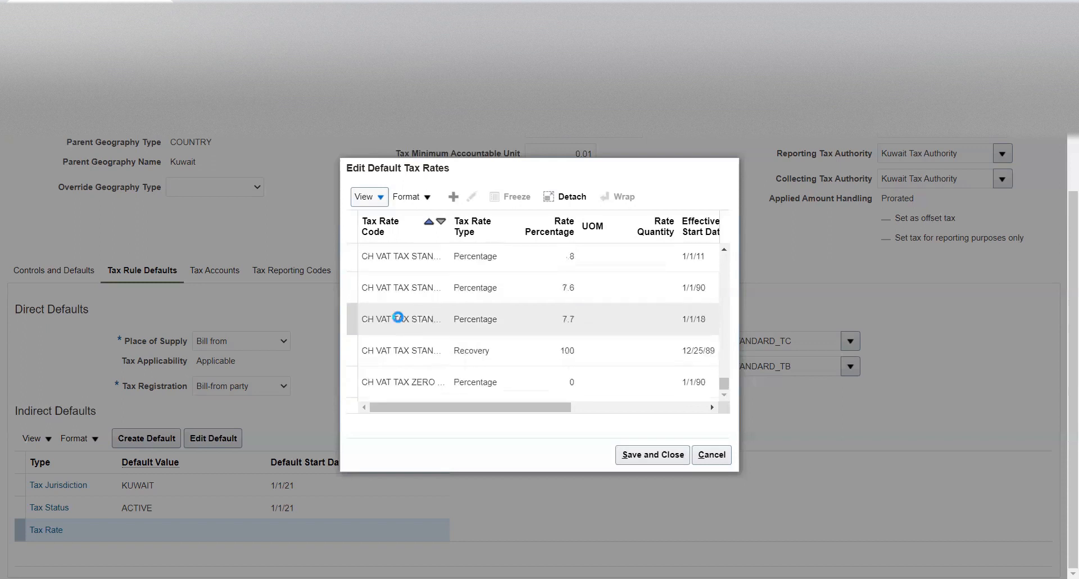
scroll(398, 317, "down", 3)
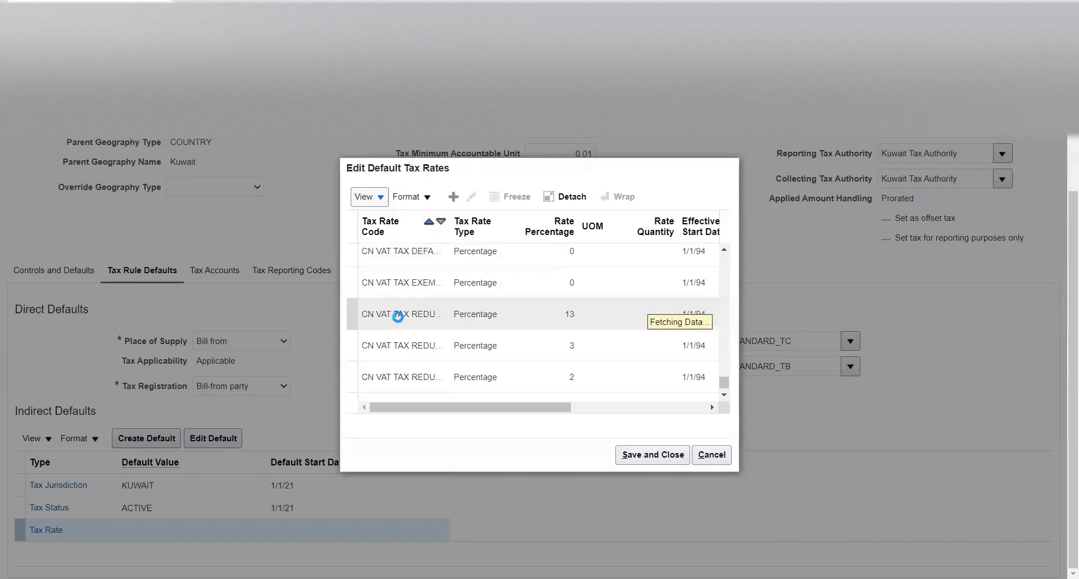
scroll(398, 317, "down", 3)
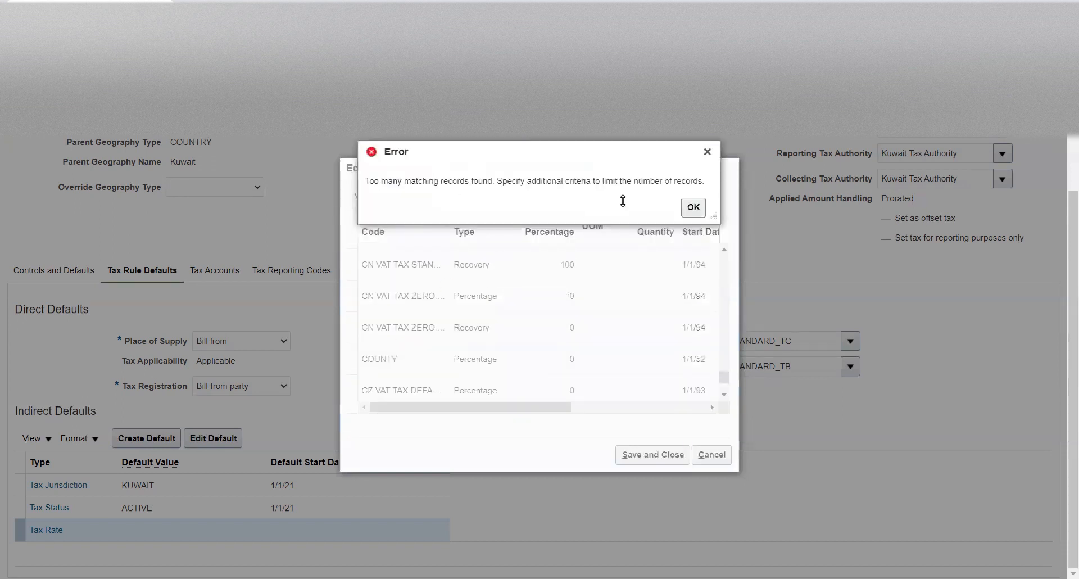
left_click(691, 213)
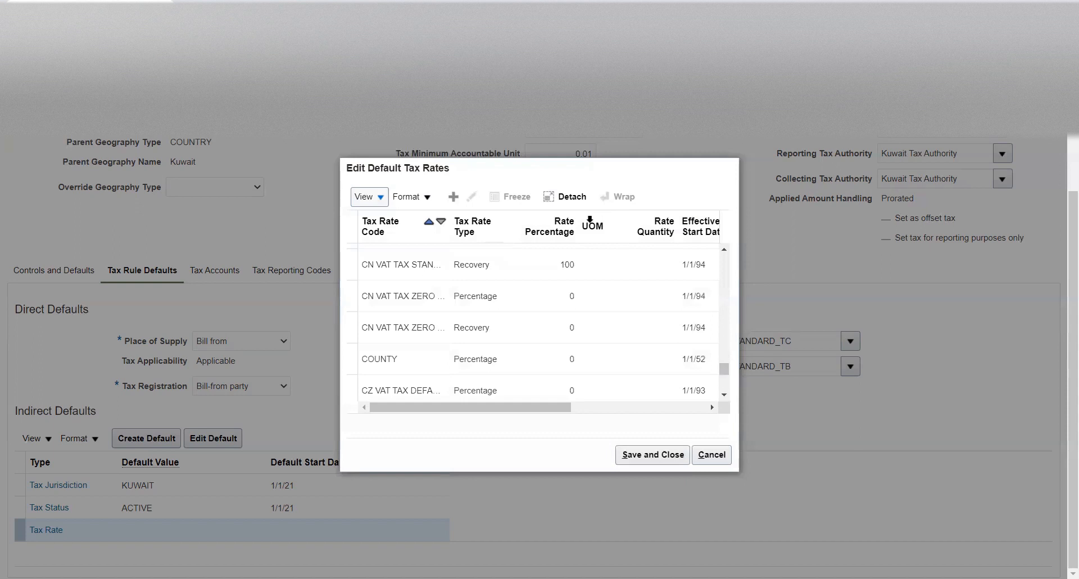
- Detach the default tax rates table, find the FITR code and select the FITR row that has default dates
left_click(565, 196)
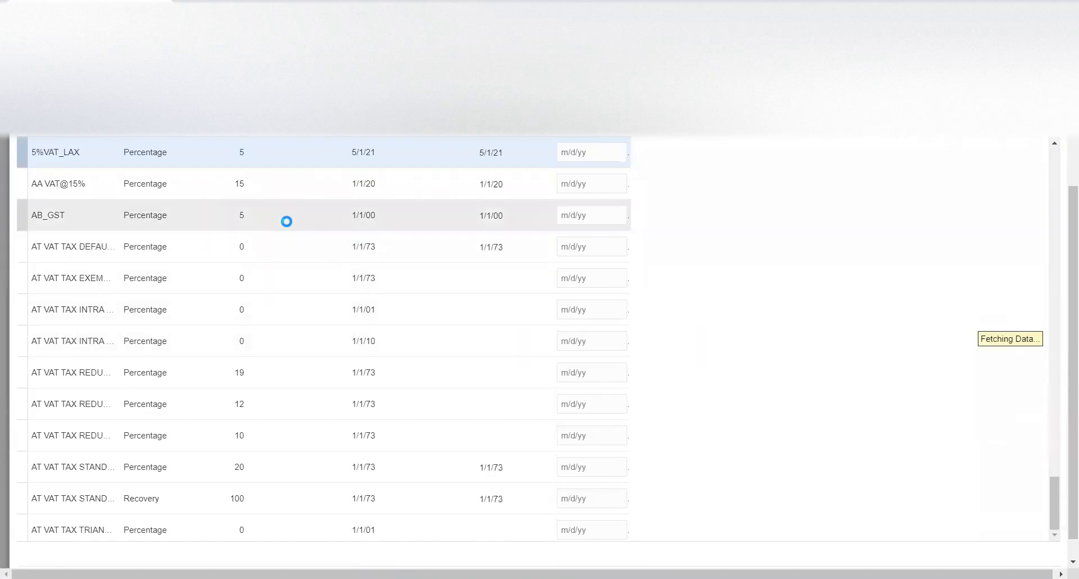
scroll(287, 221, "down", 10)
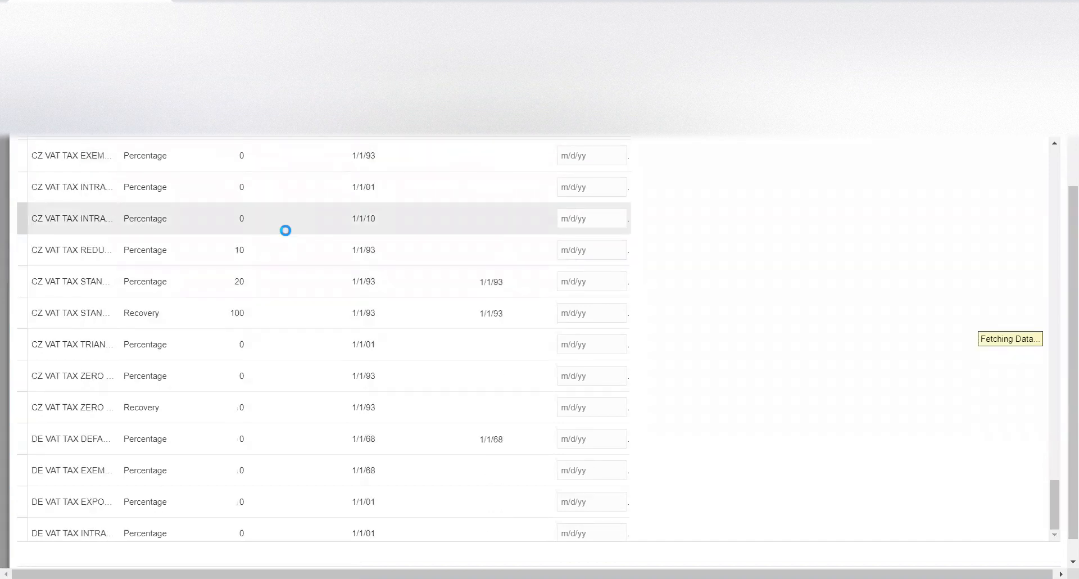
scroll(285, 230, "down", 5)
scroll(286, 230, "down", 5)
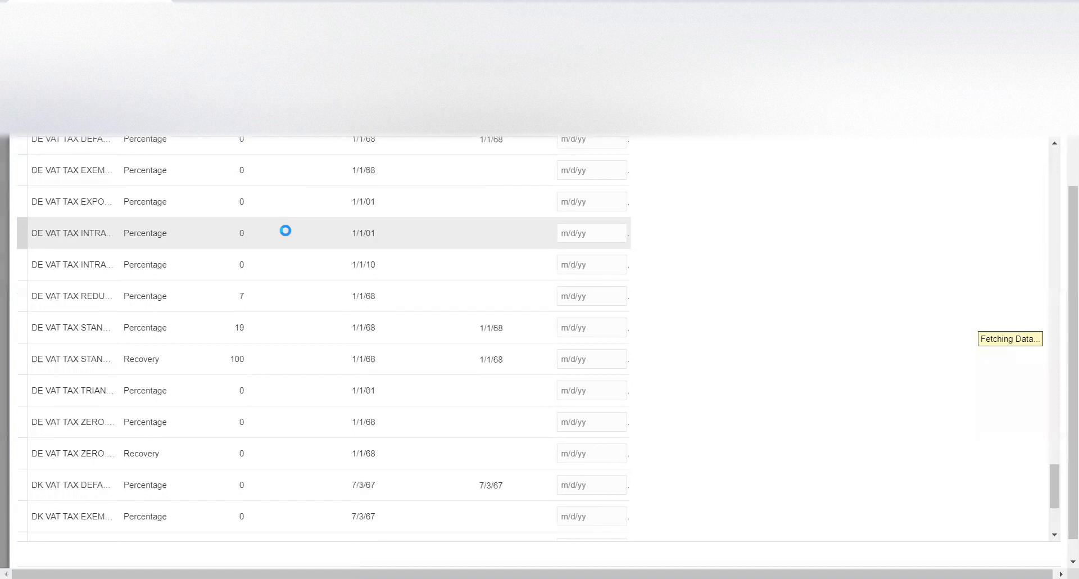
scroll(285, 231, "down", 3)
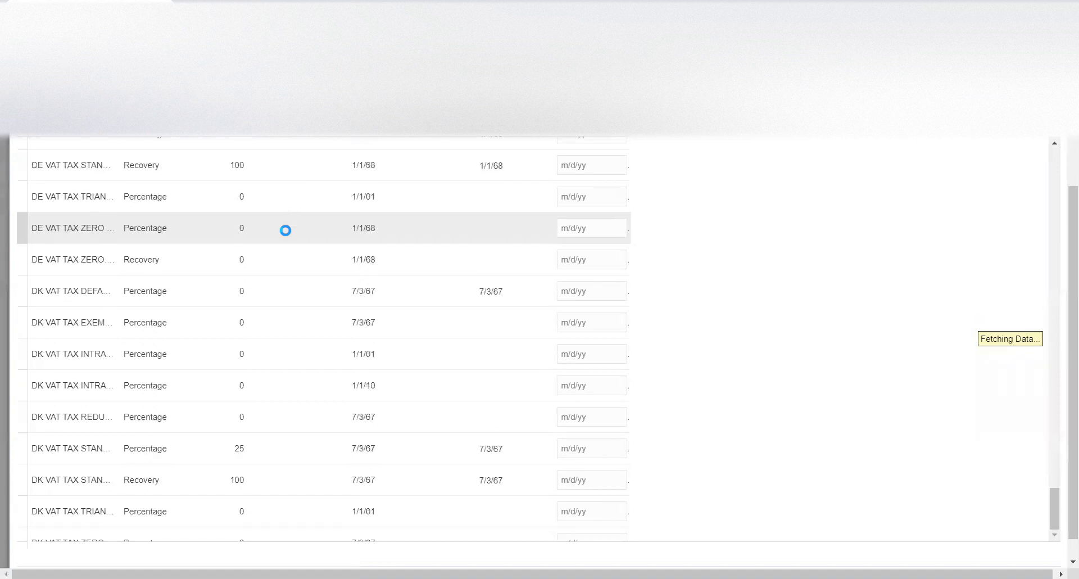
scroll(282, 293, "down", 5)
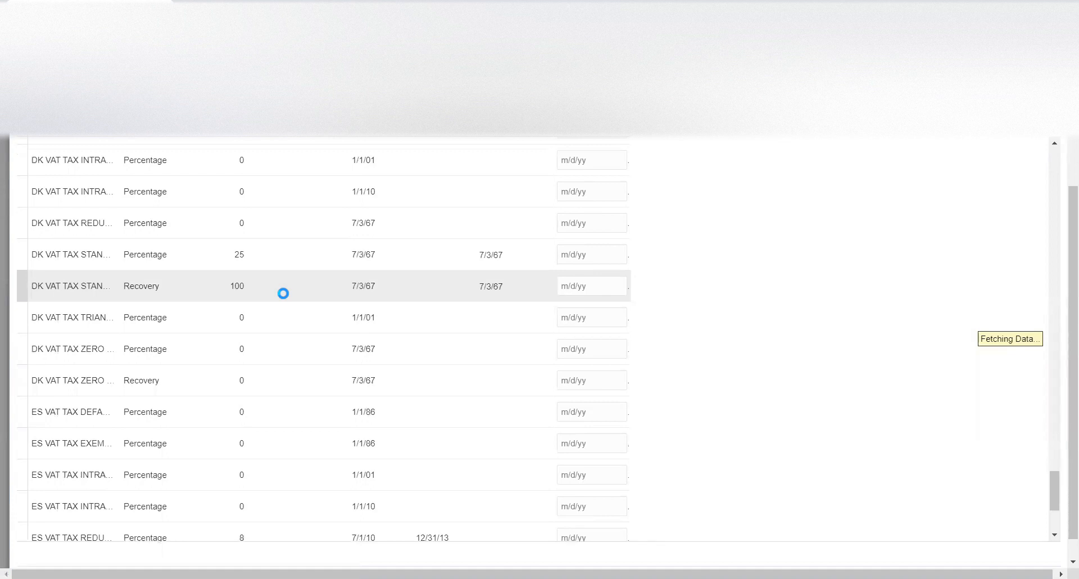
scroll(283, 293, "down", 5)
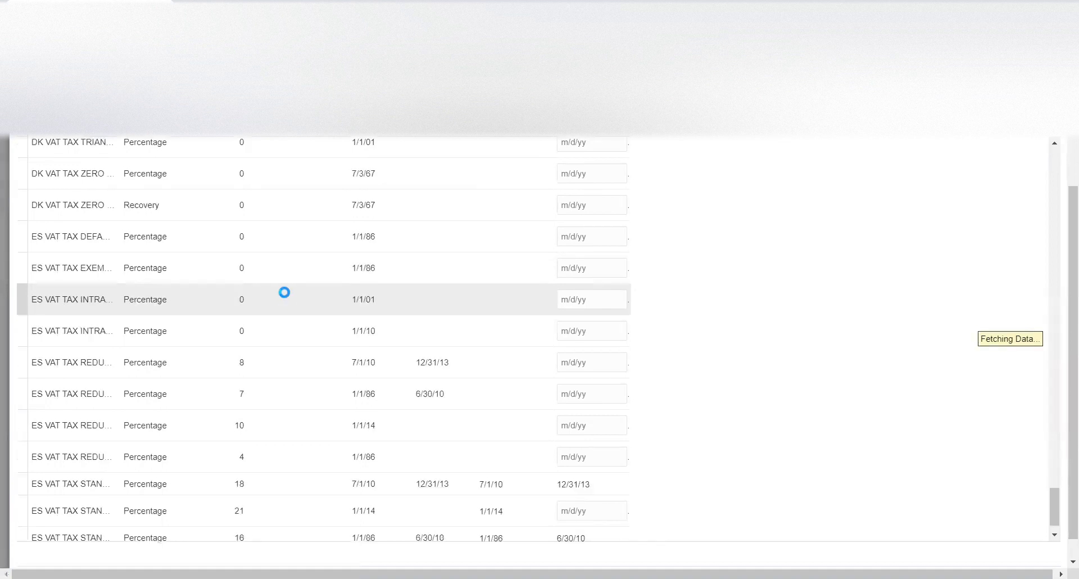
scroll(284, 292, "down", 6)
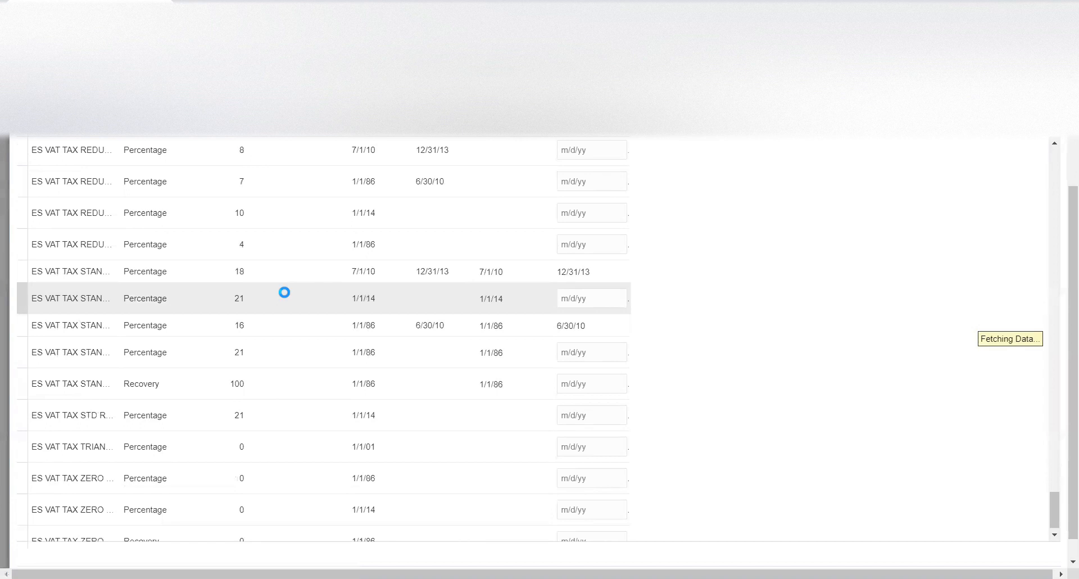
scroll(284, 292, "down", 5)
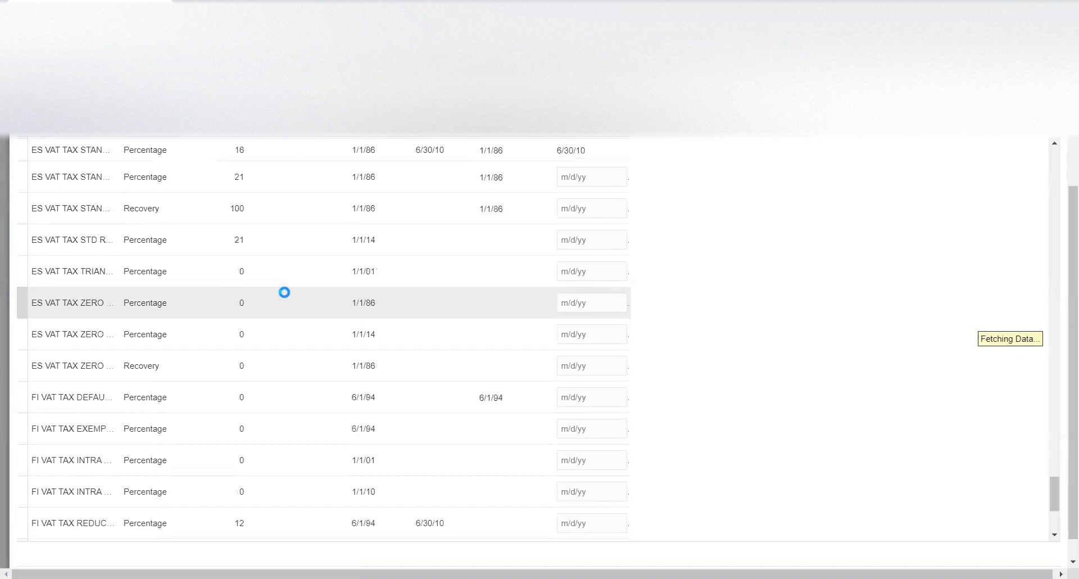
scroll(283, 292, "down", 6)
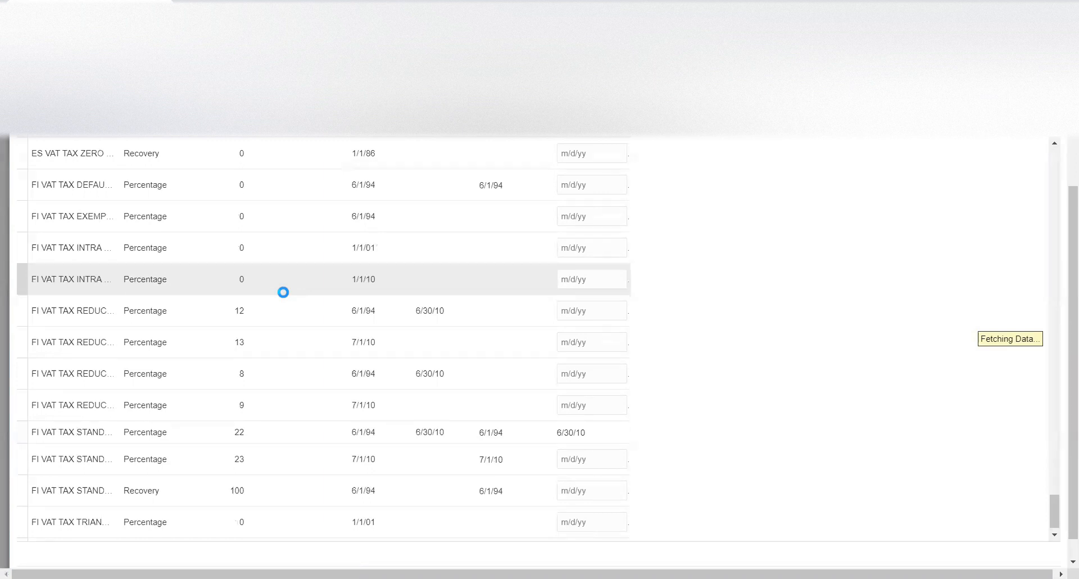
scroll(283, 292, "down", 5)
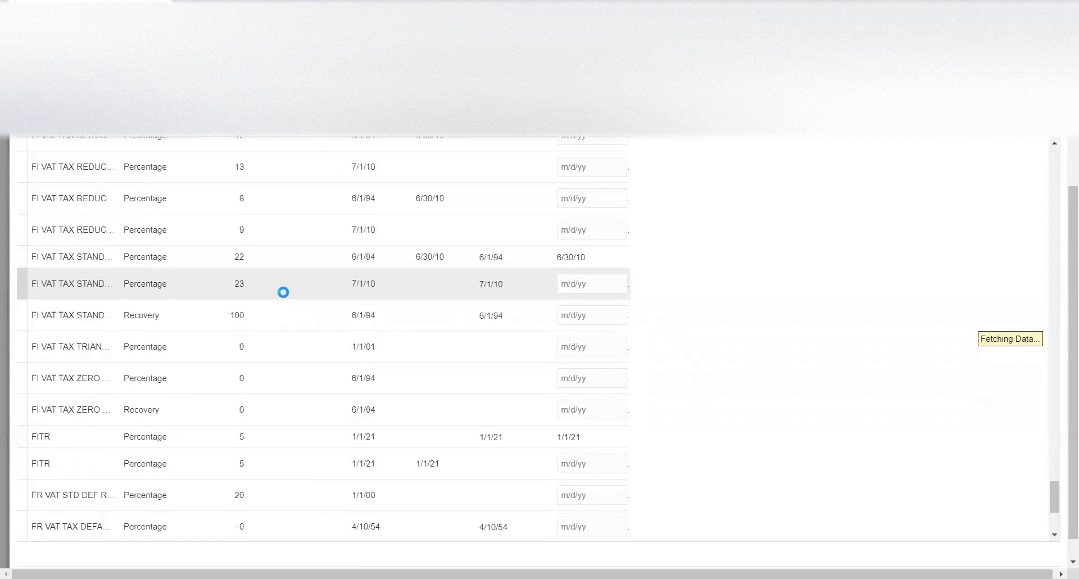
left_click(90, 442)
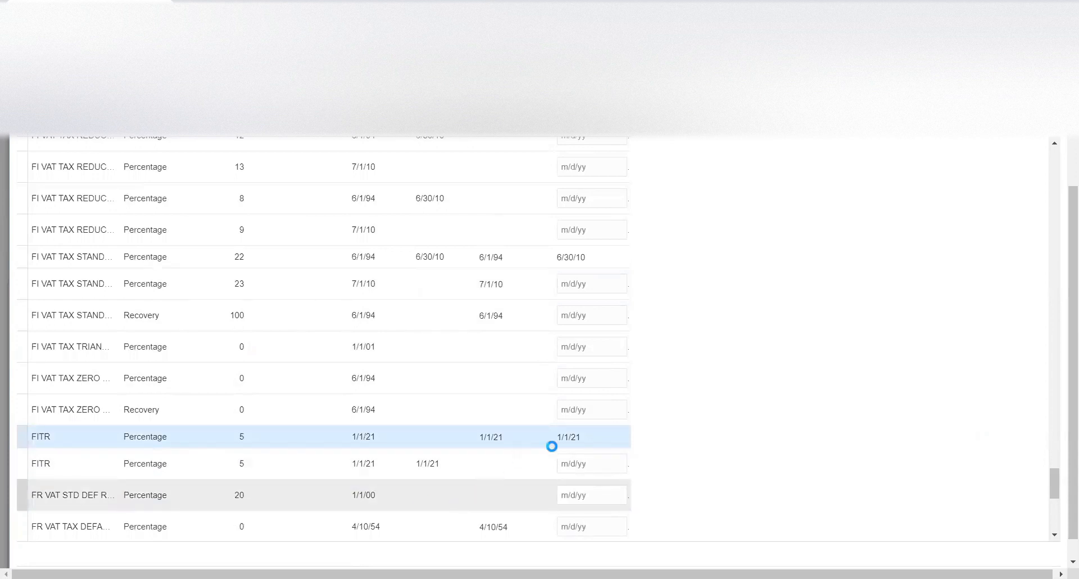
- Return to the FITR row with default dates and try to edit its default end date
scroll(554, 445, "down", 3)
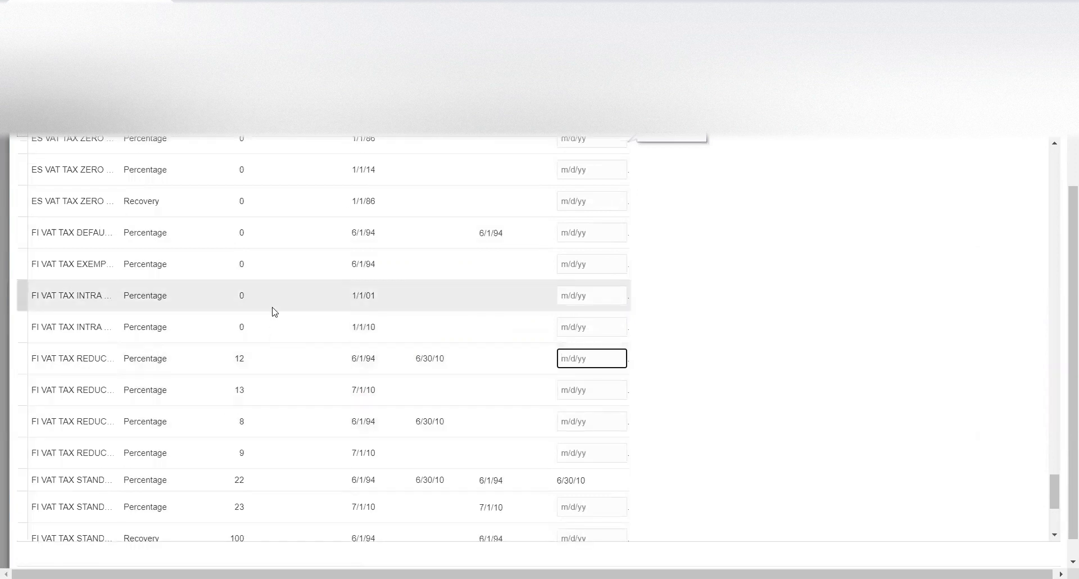
scroll(275, 311, "down", 3)
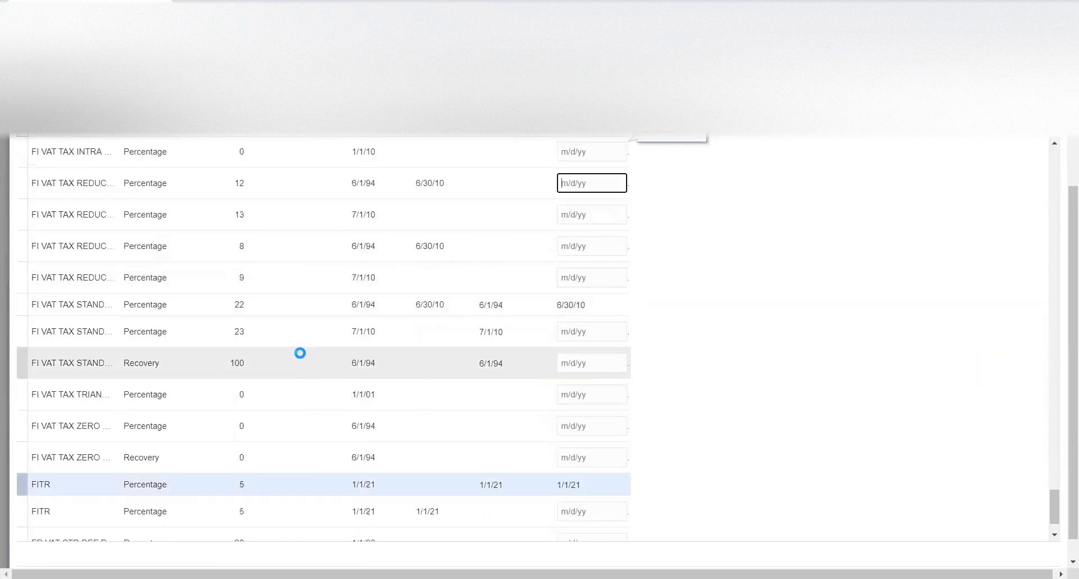
left_click(401, 483)
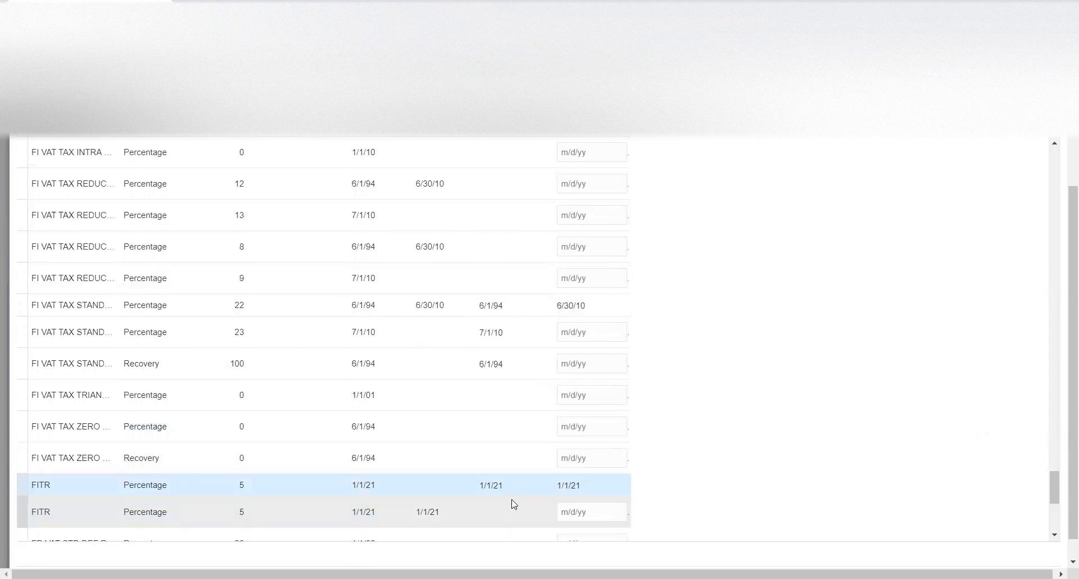
double_click(564, 485)
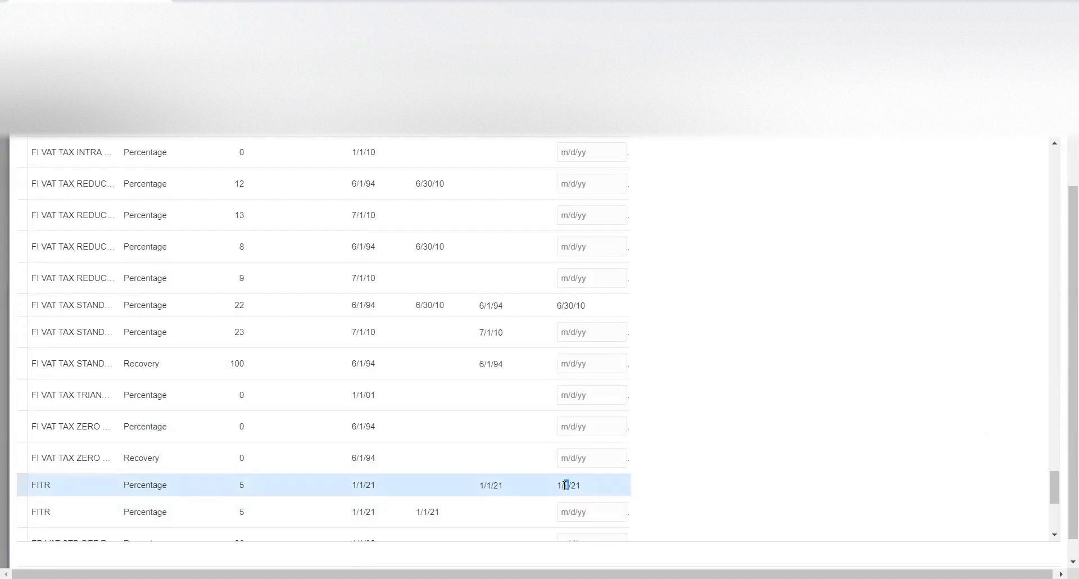
- Select the second FITR row, the one with an effective end date, and check its dates against the column headings
left_click(444, 512)
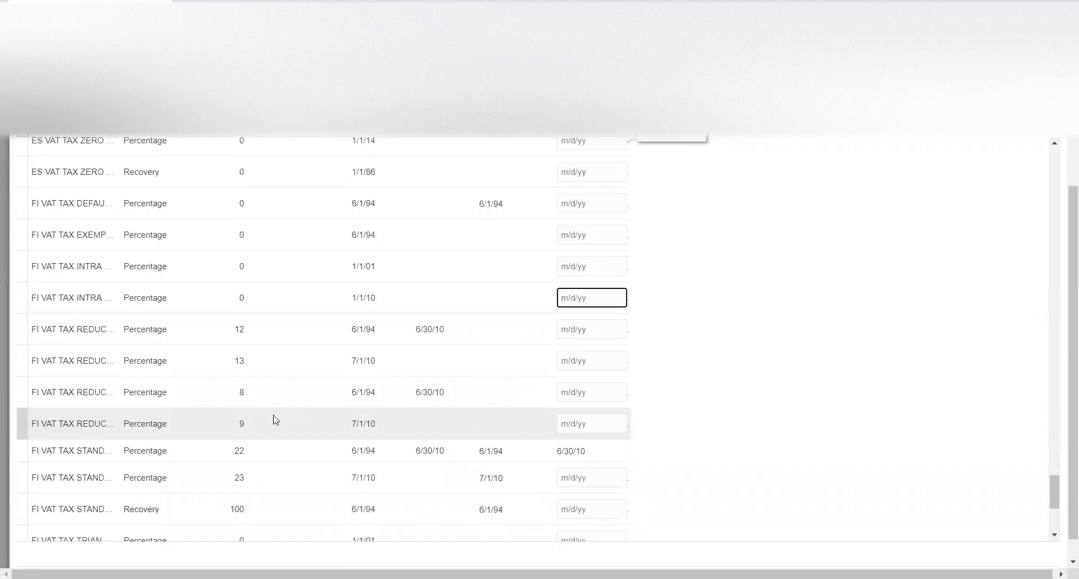
scroll(277, 395, "down", 3)
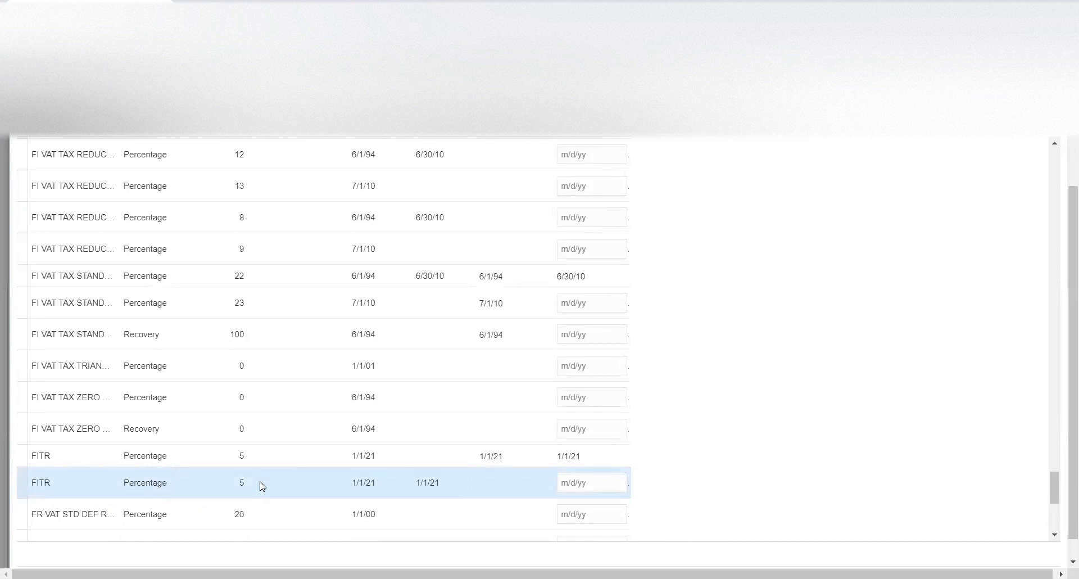
scroll(1064, 190, "up", 1)
scroll(1064, 192, "up", 2)
scroll(1055, 406, "down", 3)
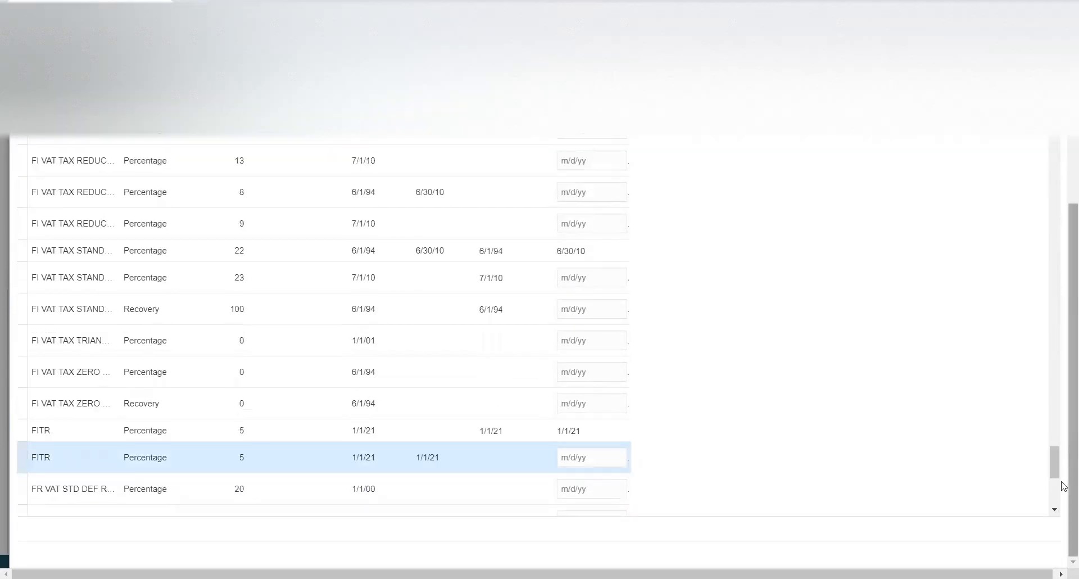
scroll(1064, 393, "up", 4)
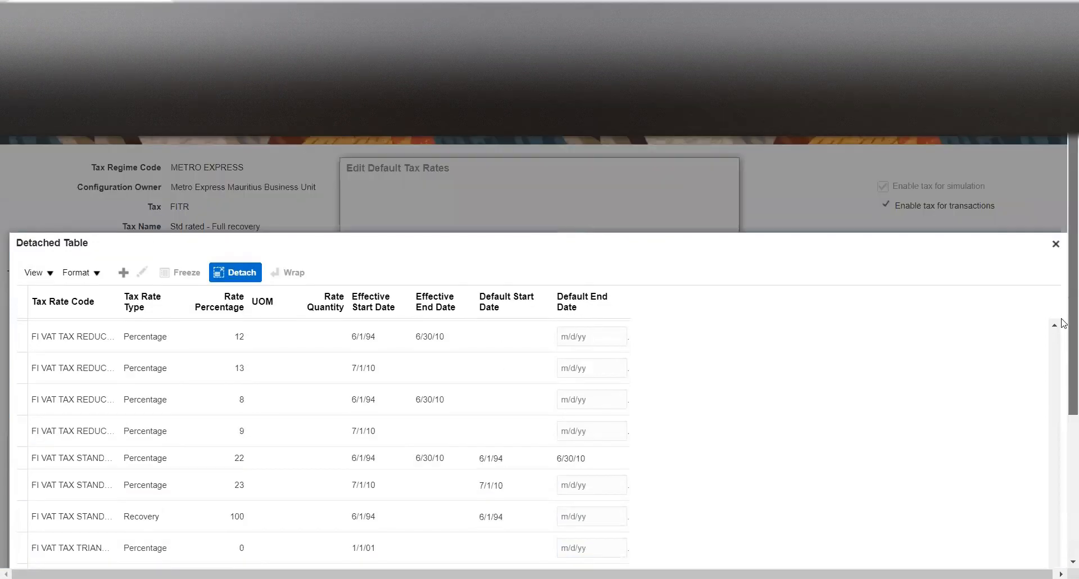
scroll(1064, 394, "down", 4)
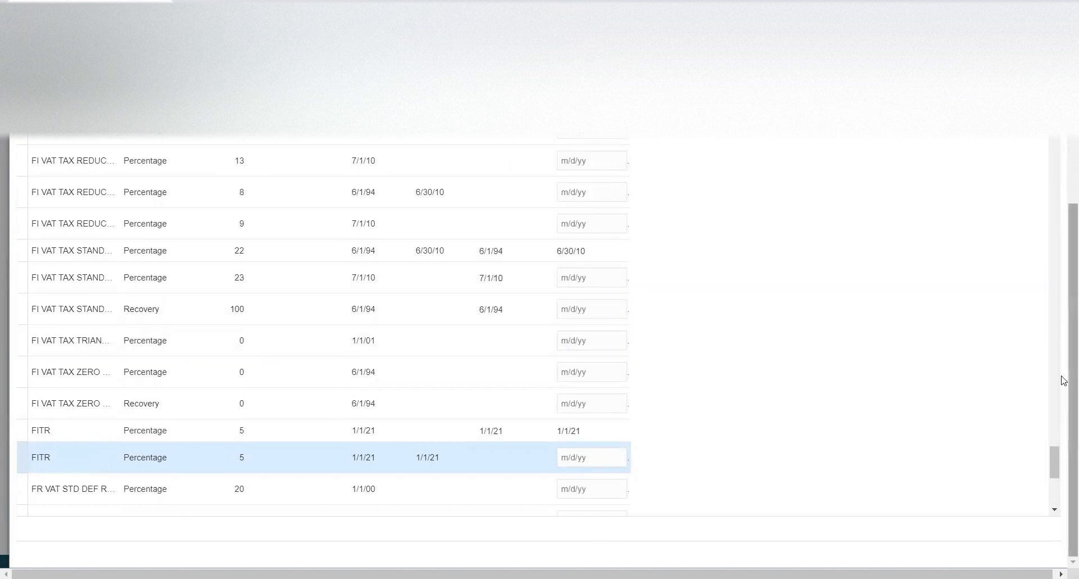
- Return the detached default tax rates table to its dialog and select the second FITR row
left_click_drag(1062, 375, 1063, 304)
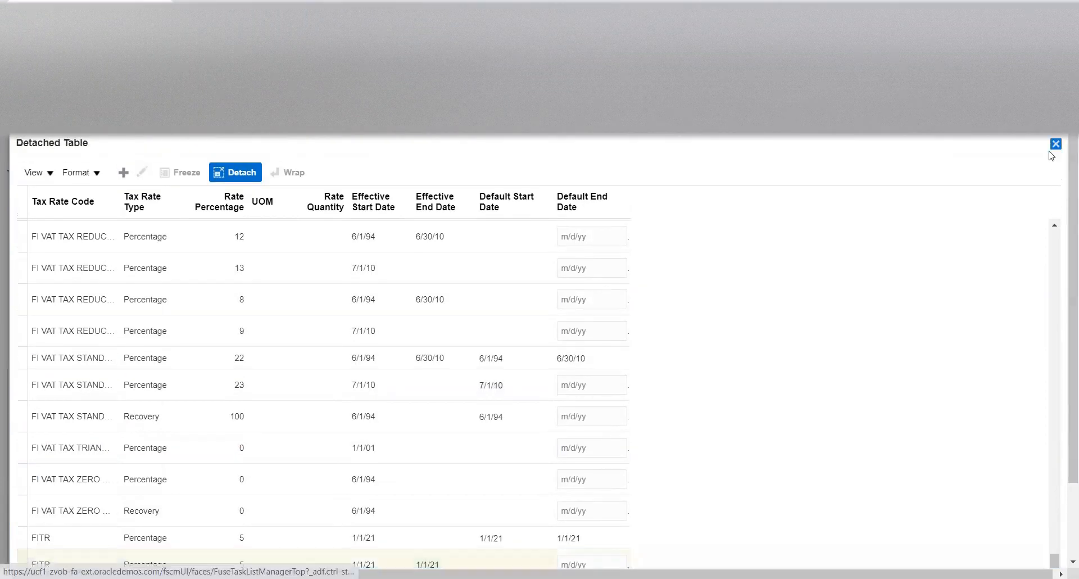
left_click(1056, 138)
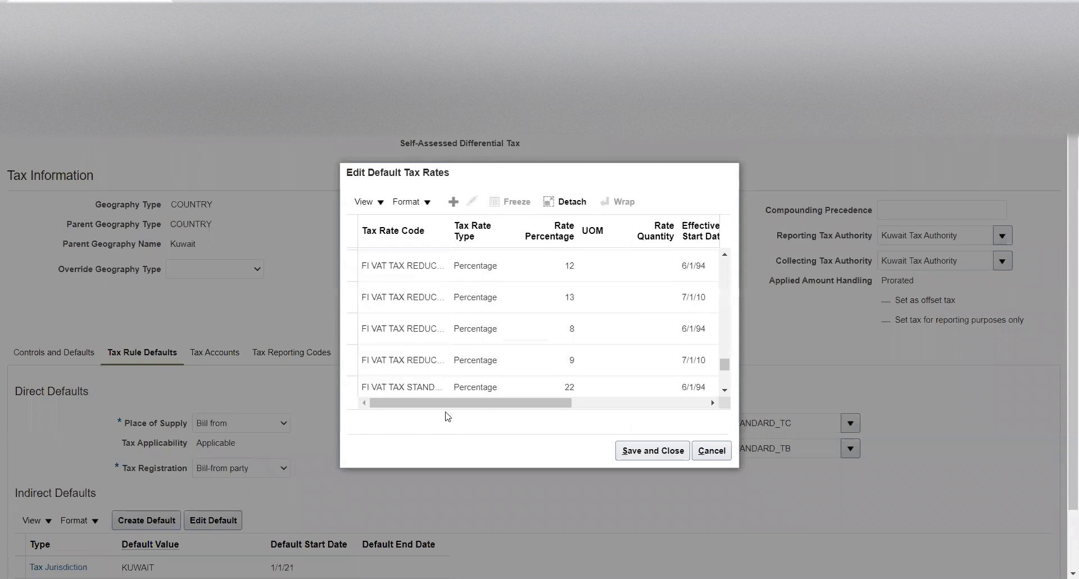
left_click(725, 390)
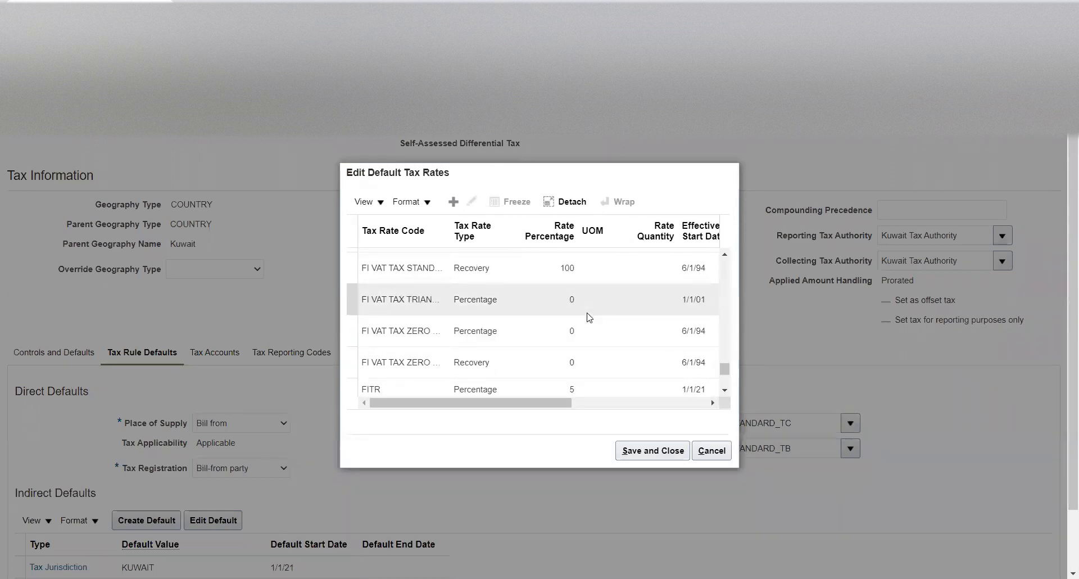
scroll(587, 317, "down", 2)
left_click(588, 318)
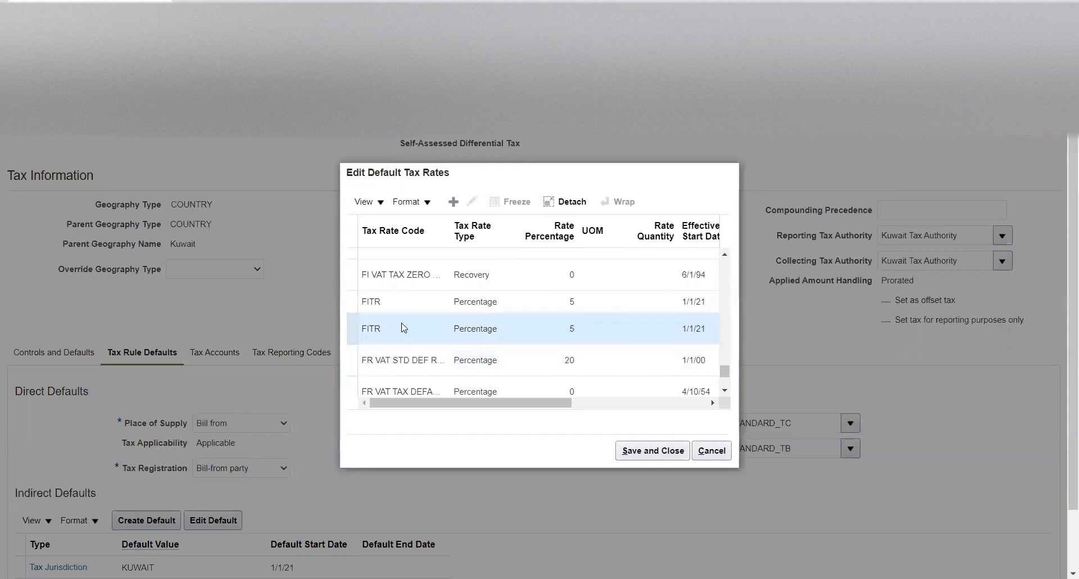
- Try to save the default tax rates with the second FITR row selected, and cancel the dialog
left_click(638, 454)
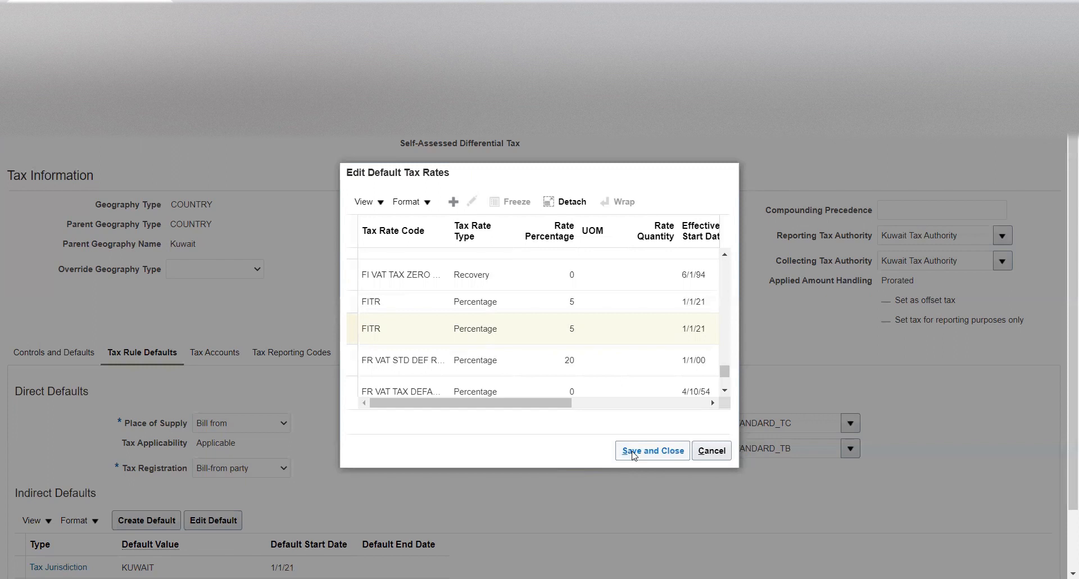
left_click(634, 454)
left_click(711, 450)
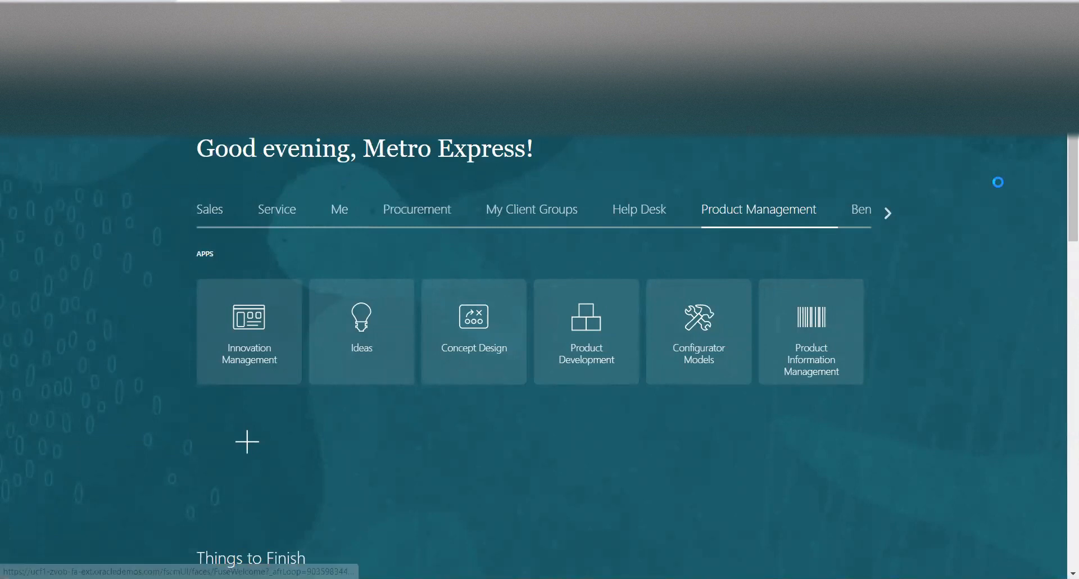
- Search the implementation projects for Metro and open Metro Express Limited Implementation Project
left_click(799, 287)
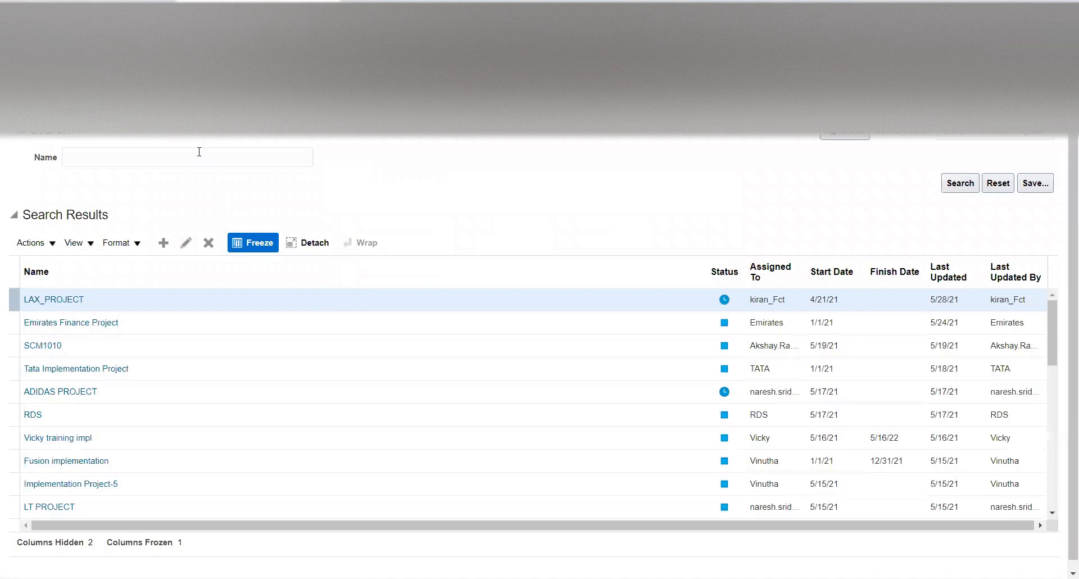
left_click(194, 151)
type("Metro")
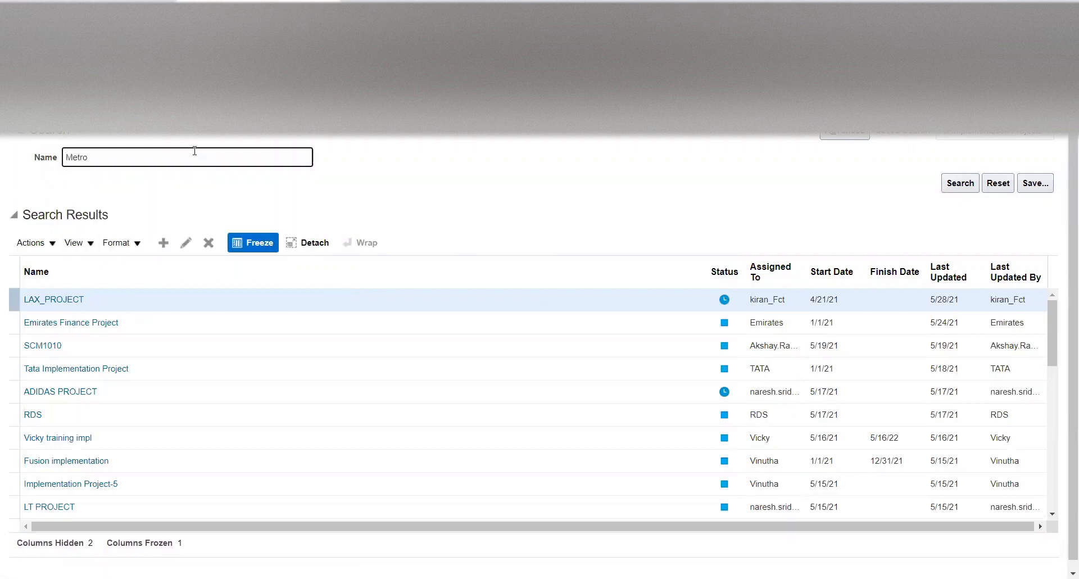
key("Return")
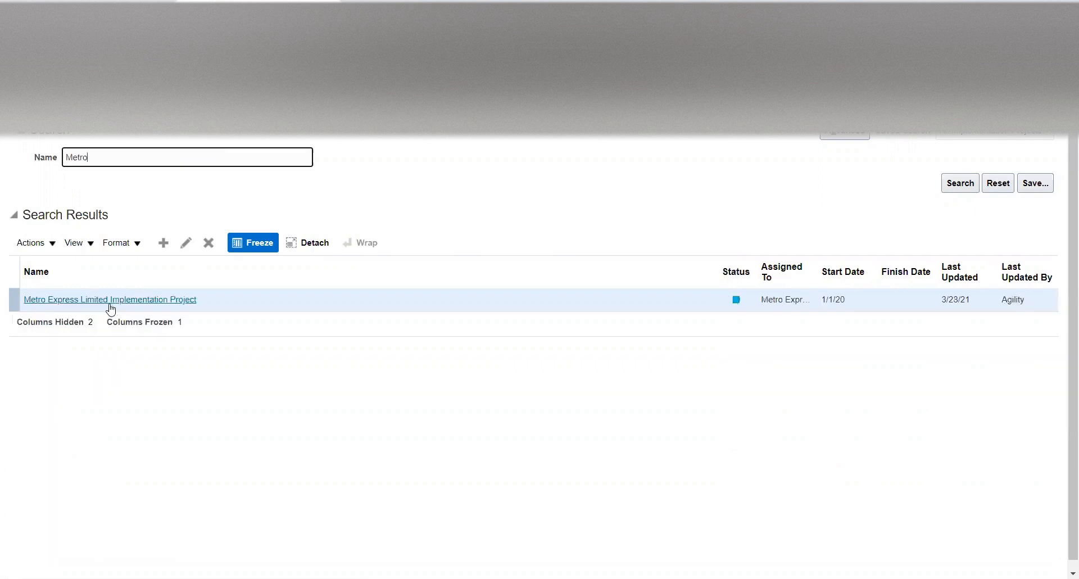
left_click(106, 300)
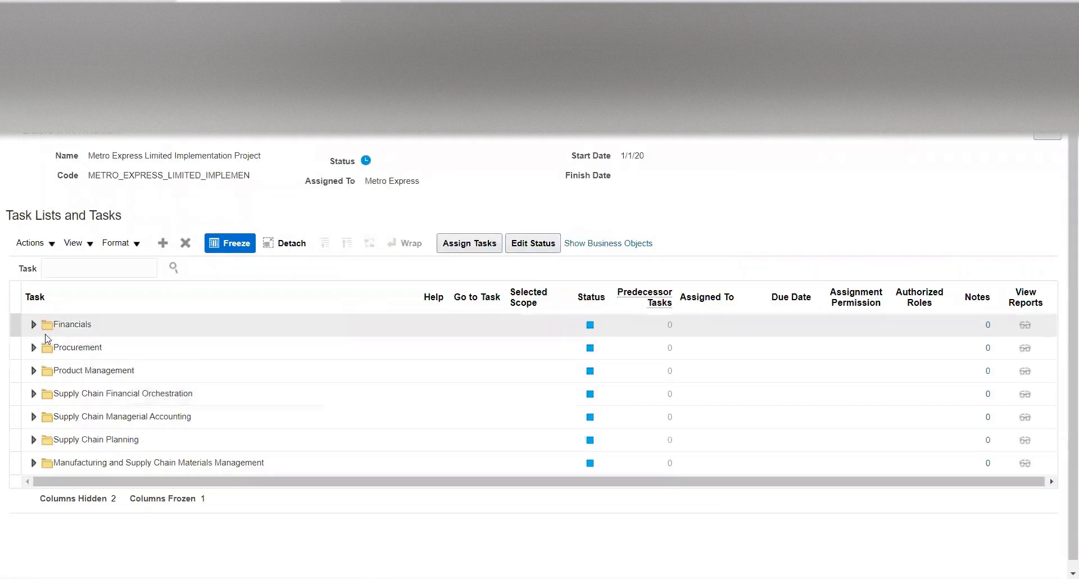
- Expand Financials down to Define Tax Configuration and go to the Manage Taxes task
left_click(33, 324)
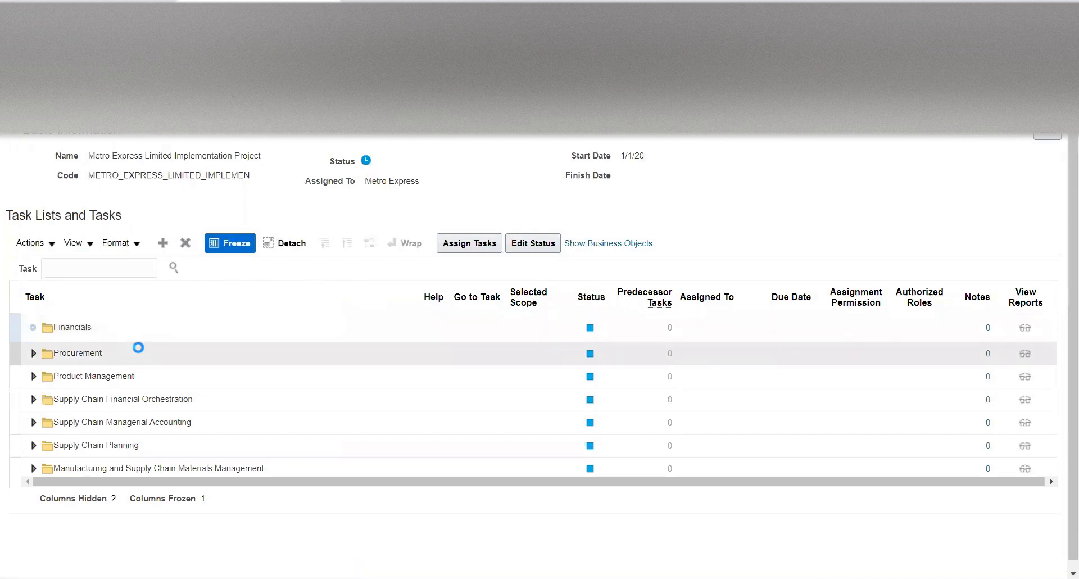
left_click(50, 379)
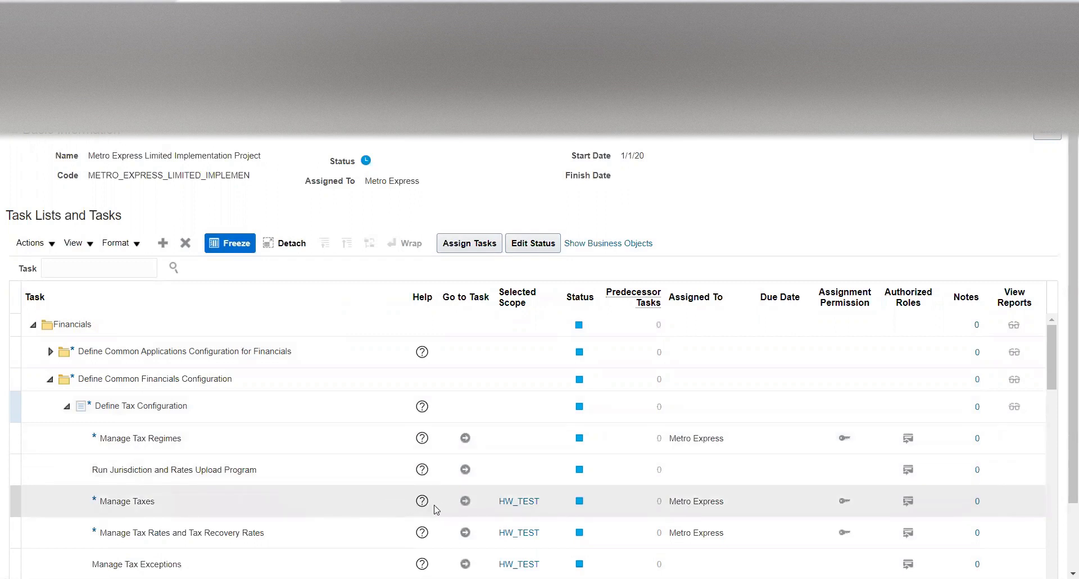
left_click(466, 499)
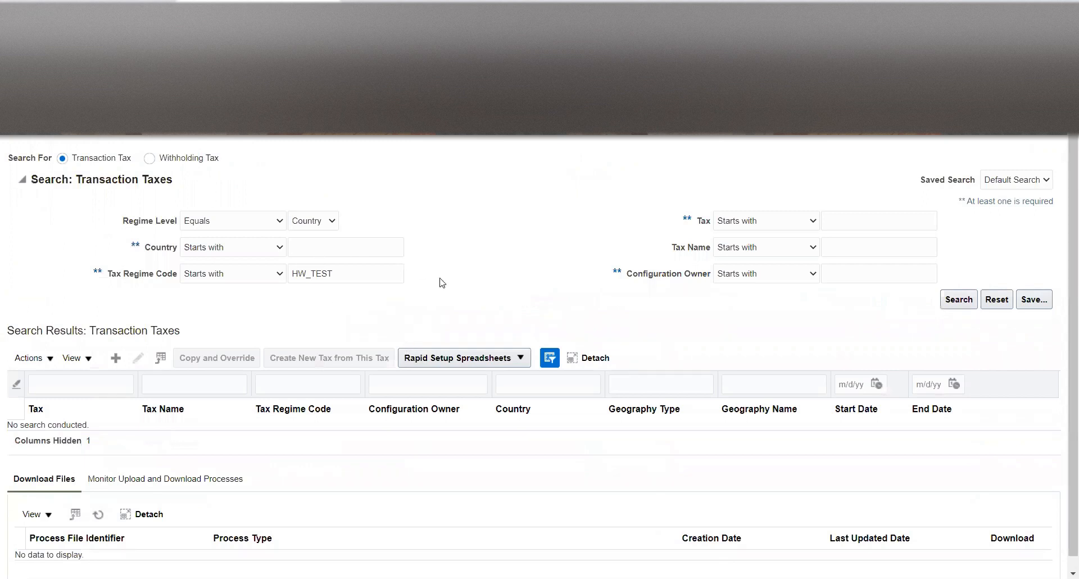
- Search transaction taxes by a tax regime code starting with Metro and open the FITR tax for editing
double_click(376, 275)
type("Metro")
left_click(950, 302)
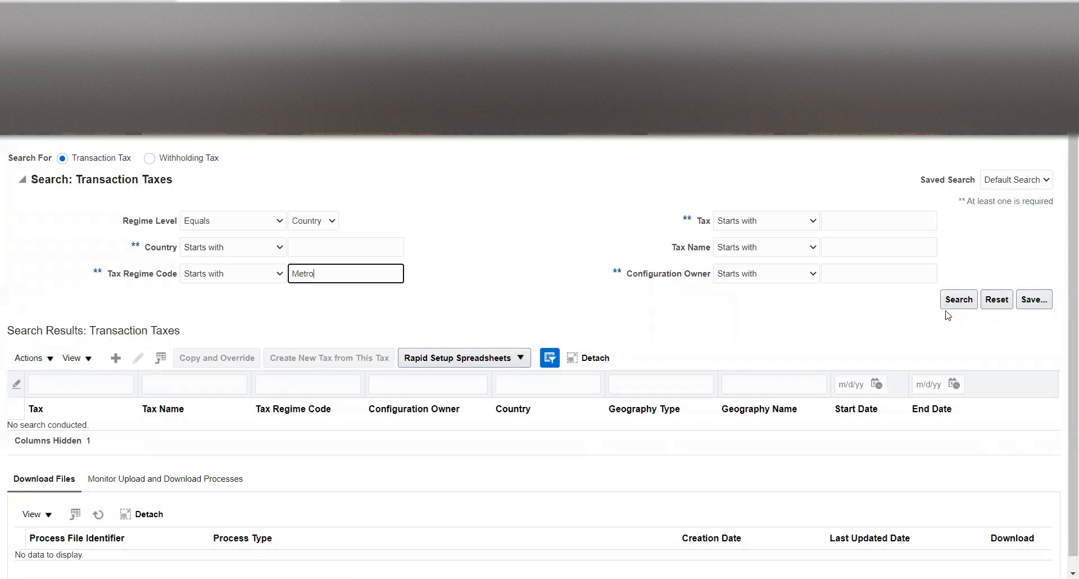
left_click(133, 431)
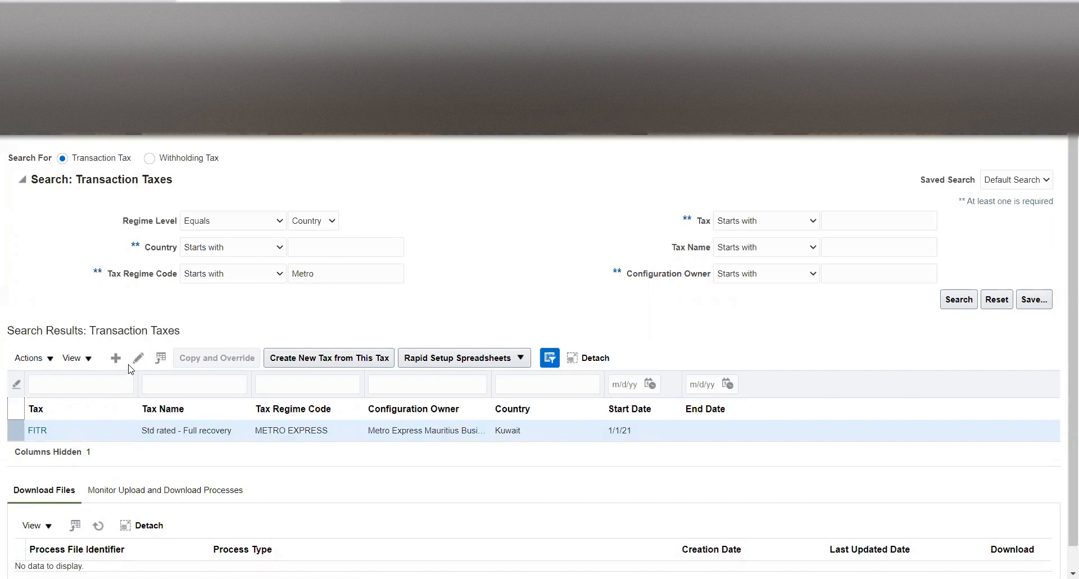
left_click(138, 358)
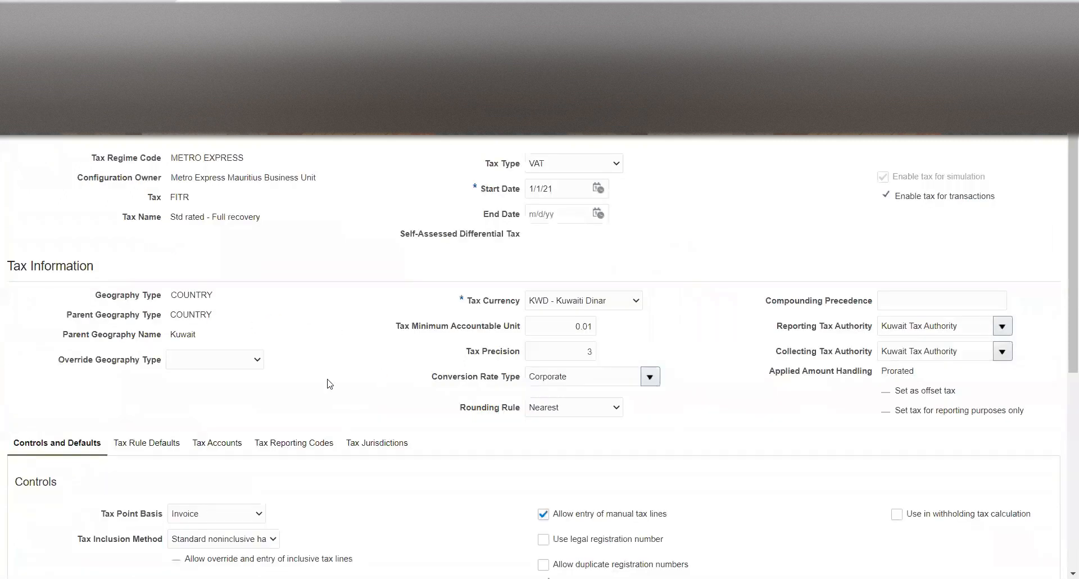
- Look over the FITR tax's controls, show its tax rule defaults and check them against the general tax information
scroll(328, 381, "down", 1)
scroll(257, 284, "down", 4)
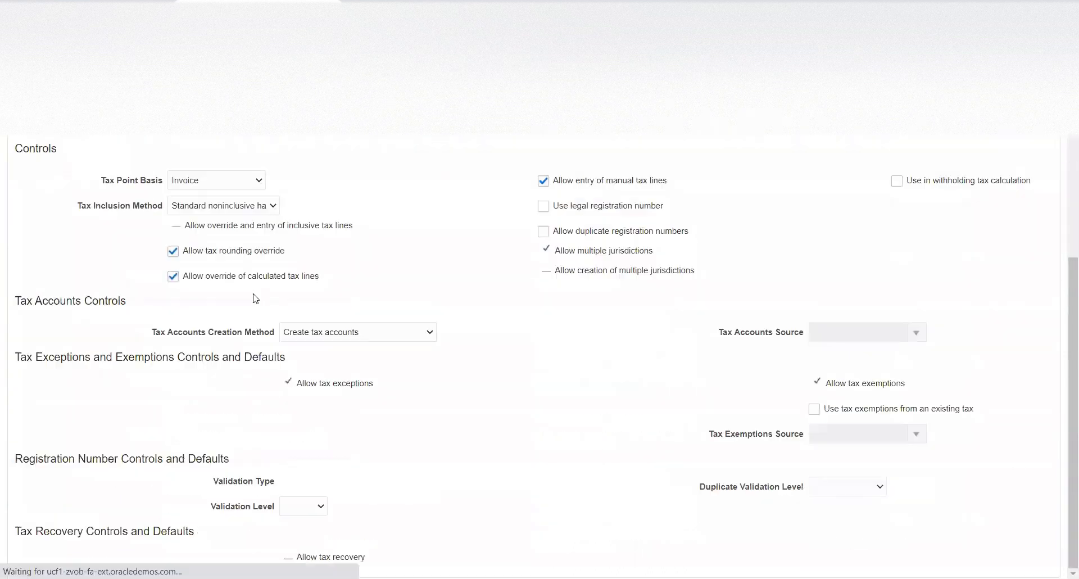
scroll(176, 274, "up", 1)
left_click(170, 182)
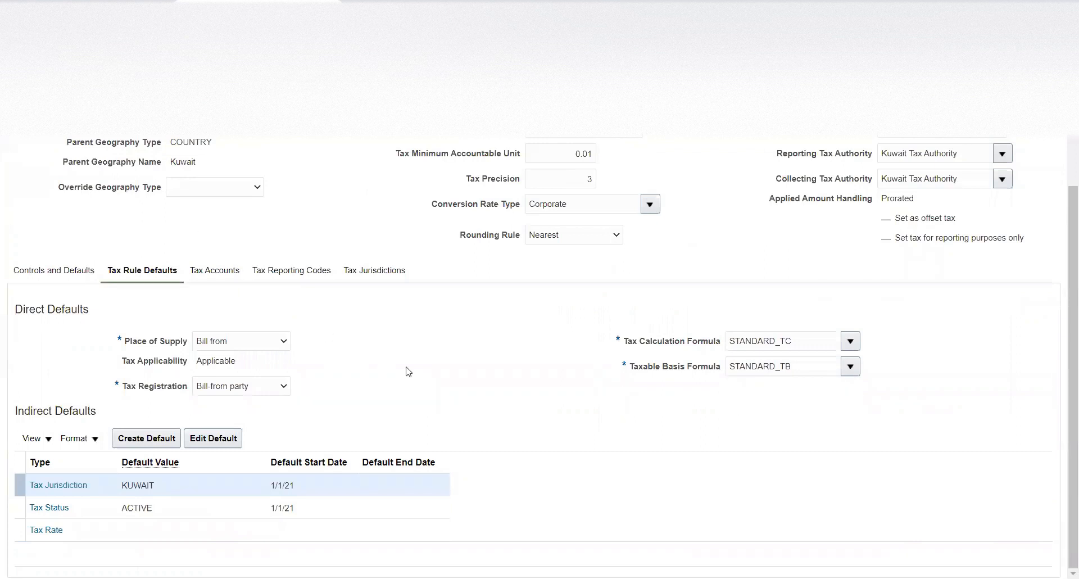
scroll(550, 380, "up", 3)
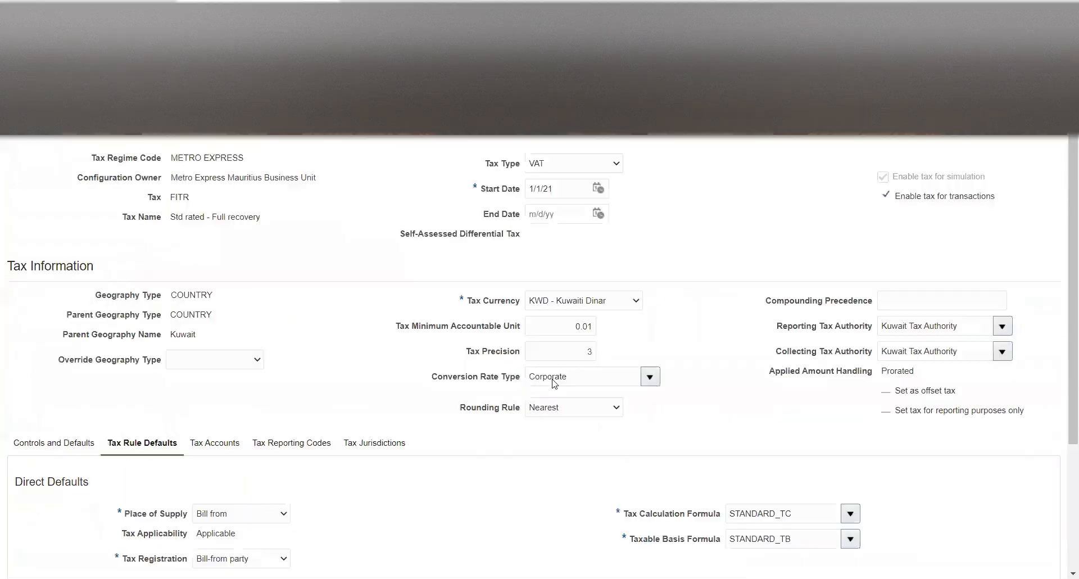
scroll(550, 378, "down", 3)
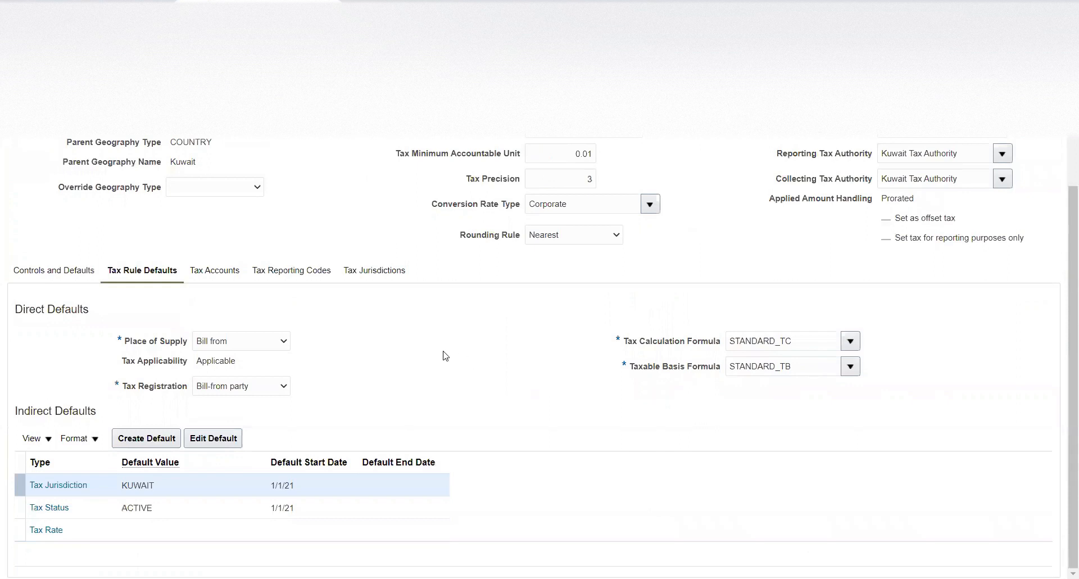
- Edit the Tax Rate indirect default and add a default rate row with tax rate code FITR
left_click(149, 513)
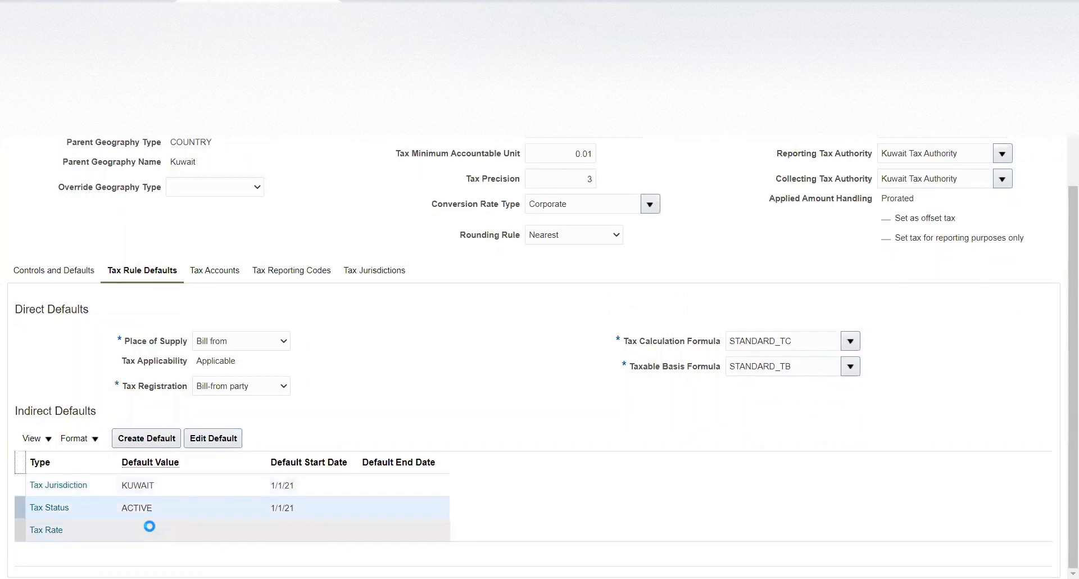
left_click(149, 528)
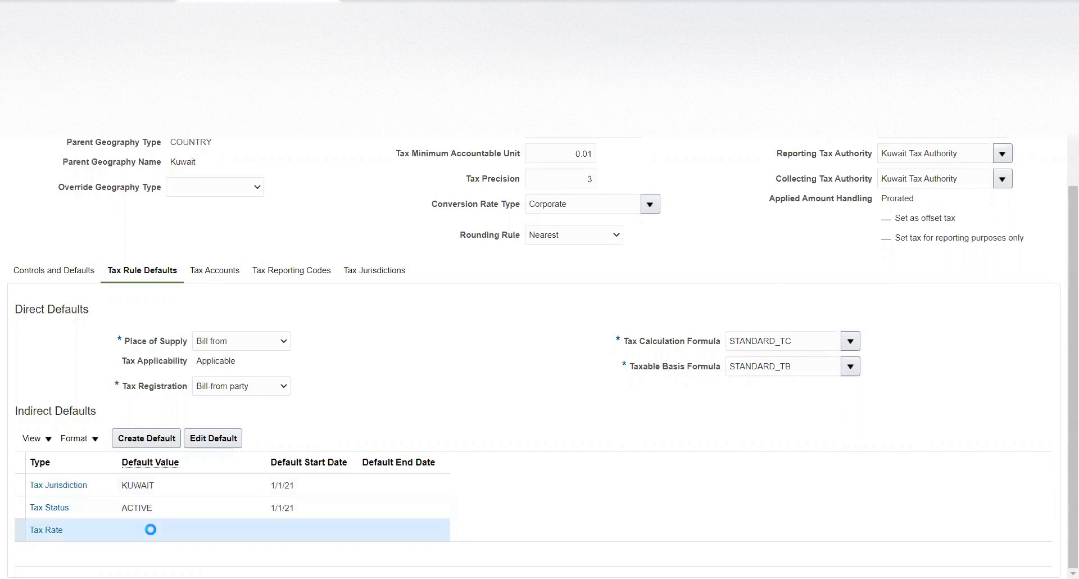
left_click(205, 443)
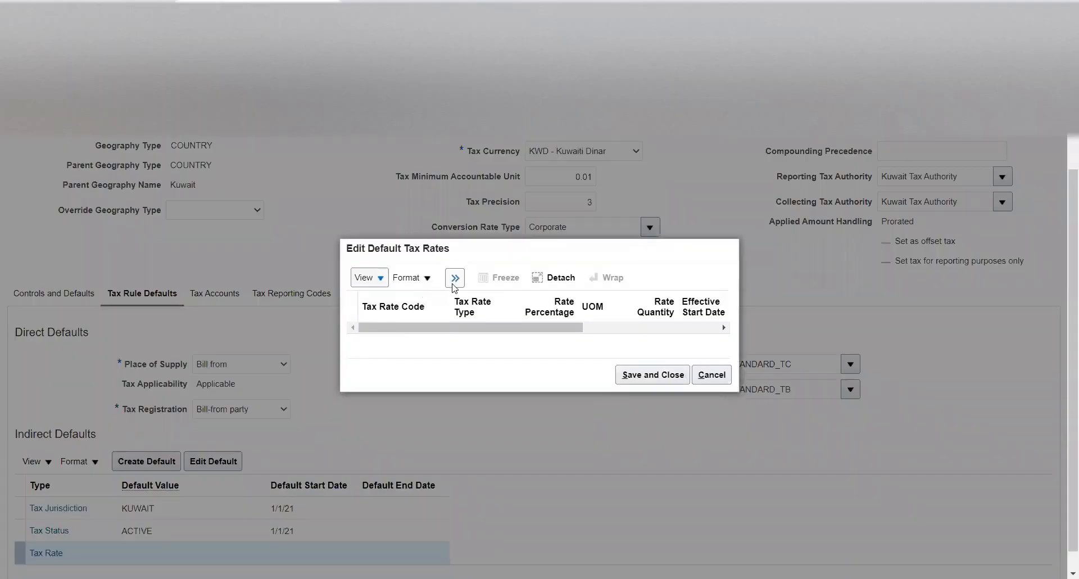
left_click(454, 283)
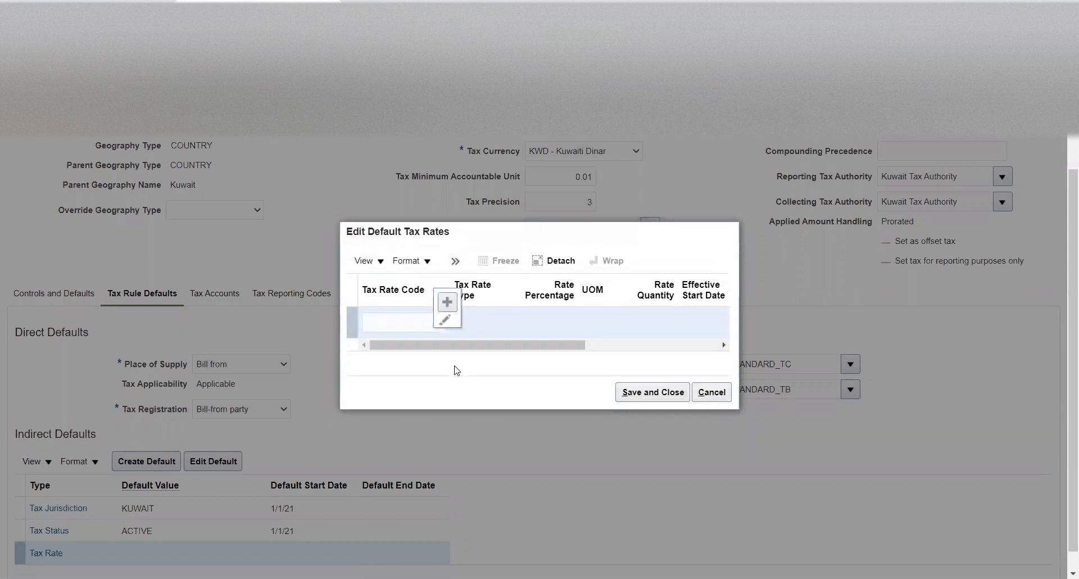
left_click(419, 326)
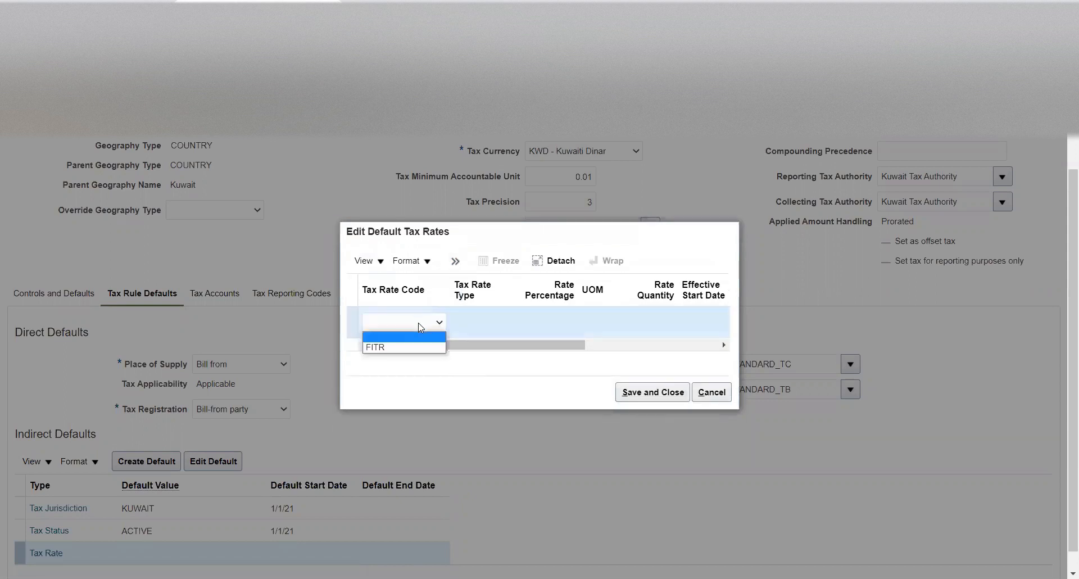
left_click(404, 348)
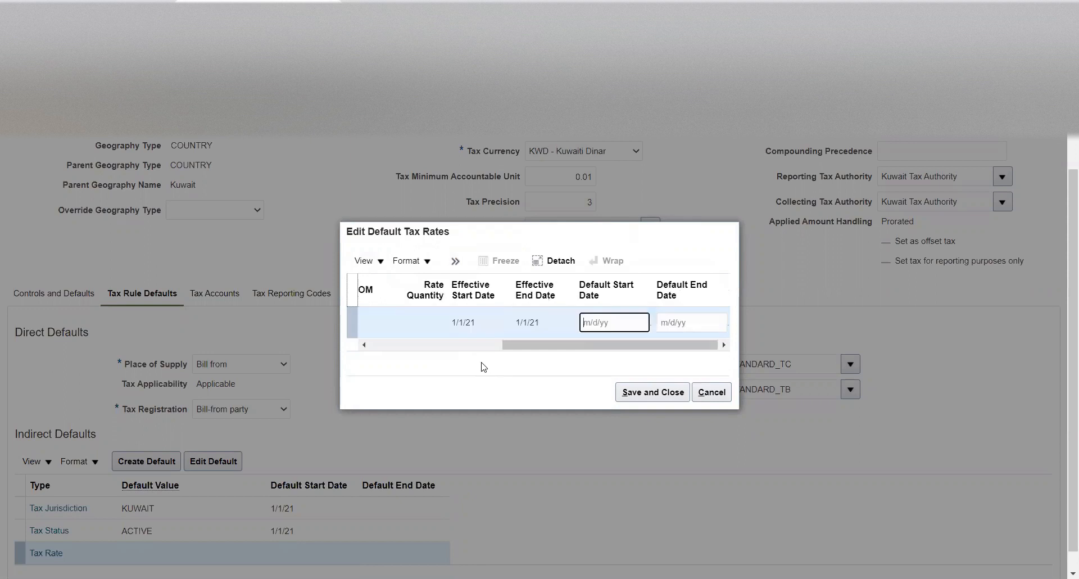
- Set the FITR rate's default start date to 1/1/21 and save the default tax rates
left_click(640, 326)
left_click(684, 346)
left_click(685, 361)
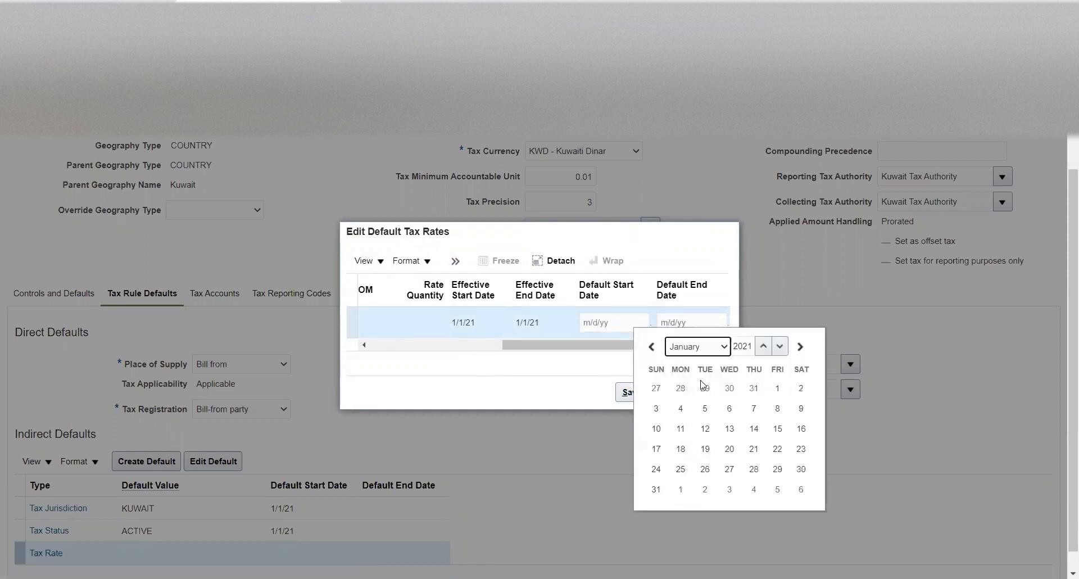
left_click(777, 388)
left_click(530, 321)
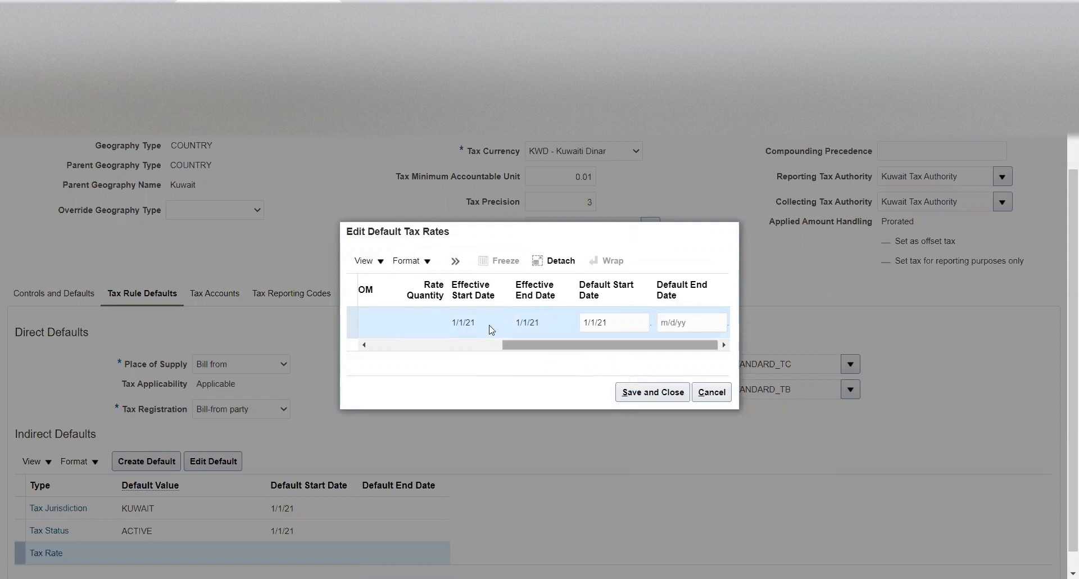
left_click(646, 392)
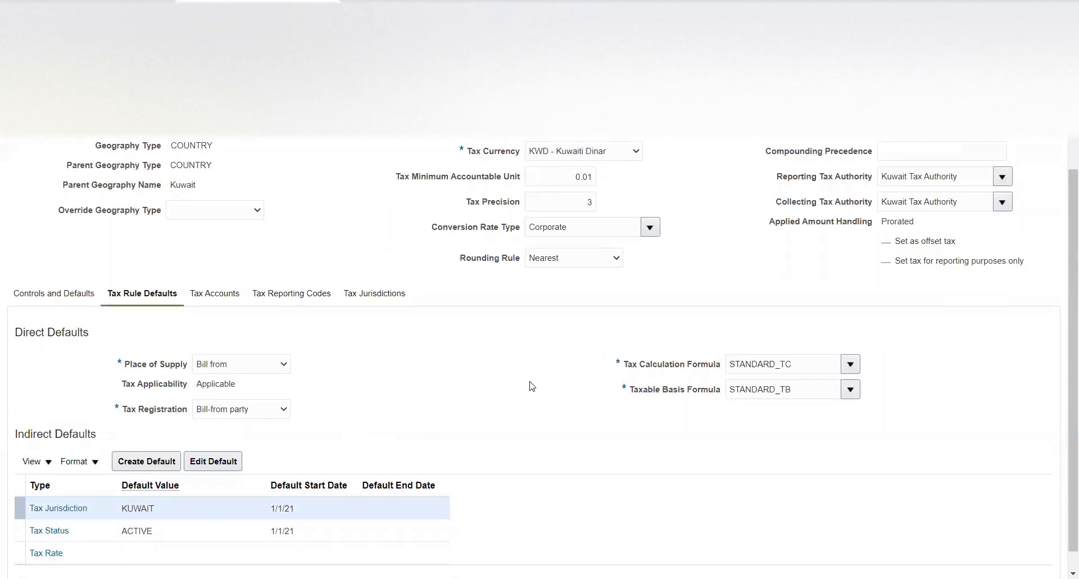
- Open the Tax Rate indirect default for editing again
scroll(531, 389, "down", 1)
left_click(141, 528)
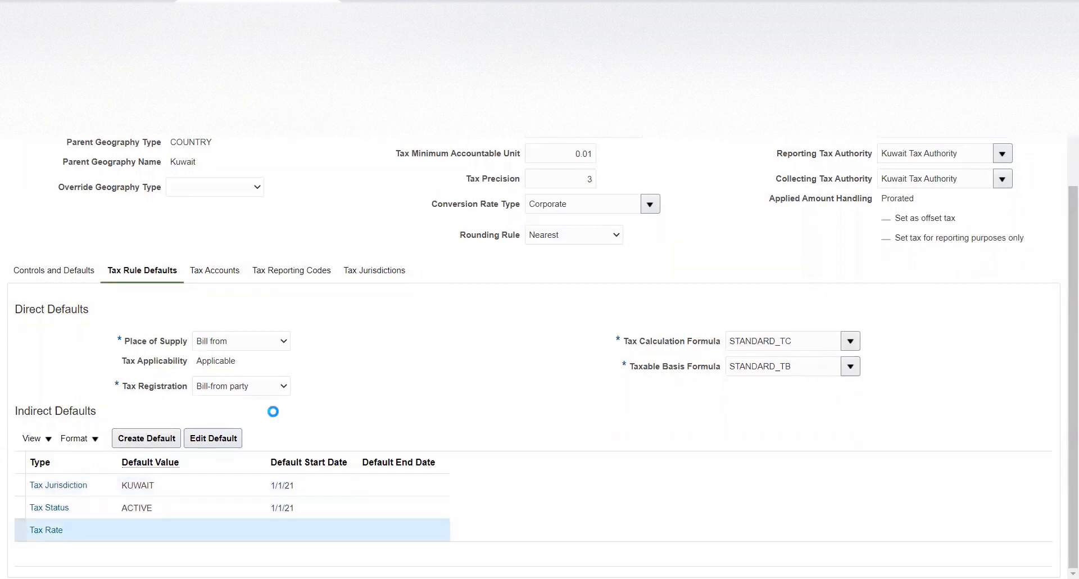
left_click(212, 438)
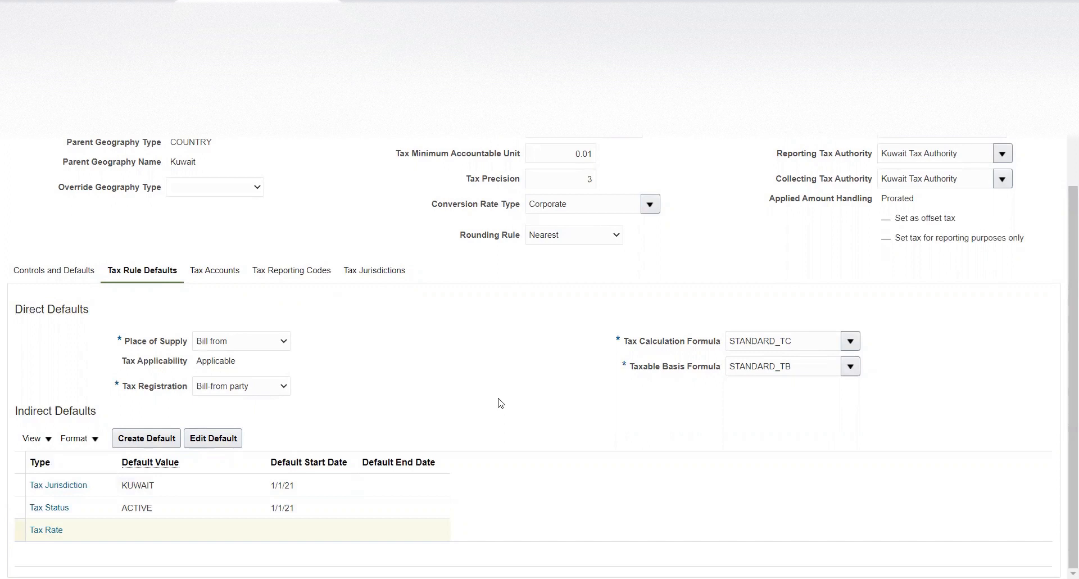
- Review the FITR tax's general information and direct and indirect defaults, highlighting the Tax Applicability value
scroll(462, 364, "up", 1)
scroll(462, 365, "down", 1)
scroll(459, 372, "up", 3)
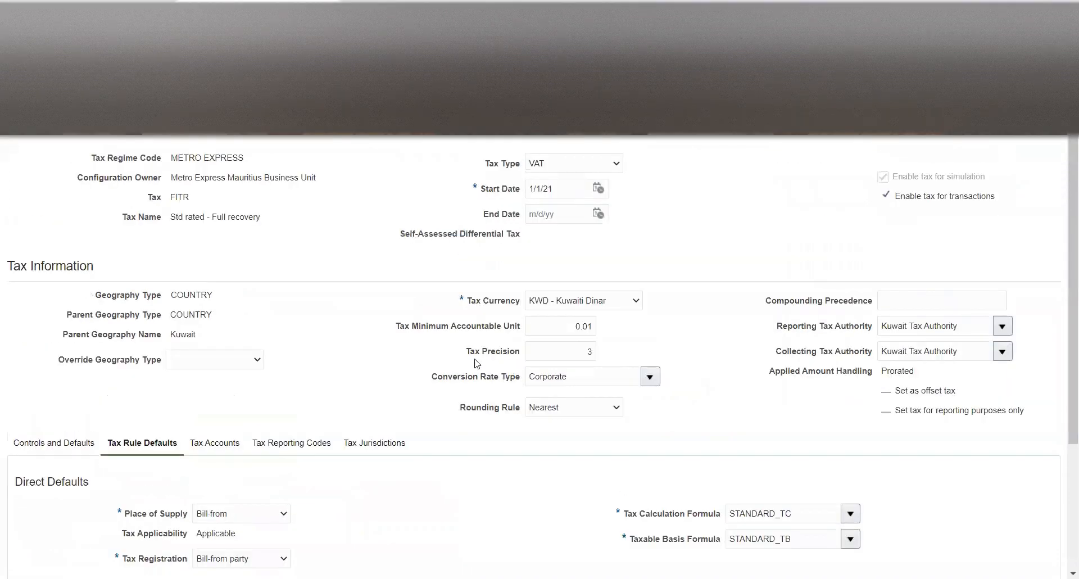
scroll(455, 367, "down", 1)
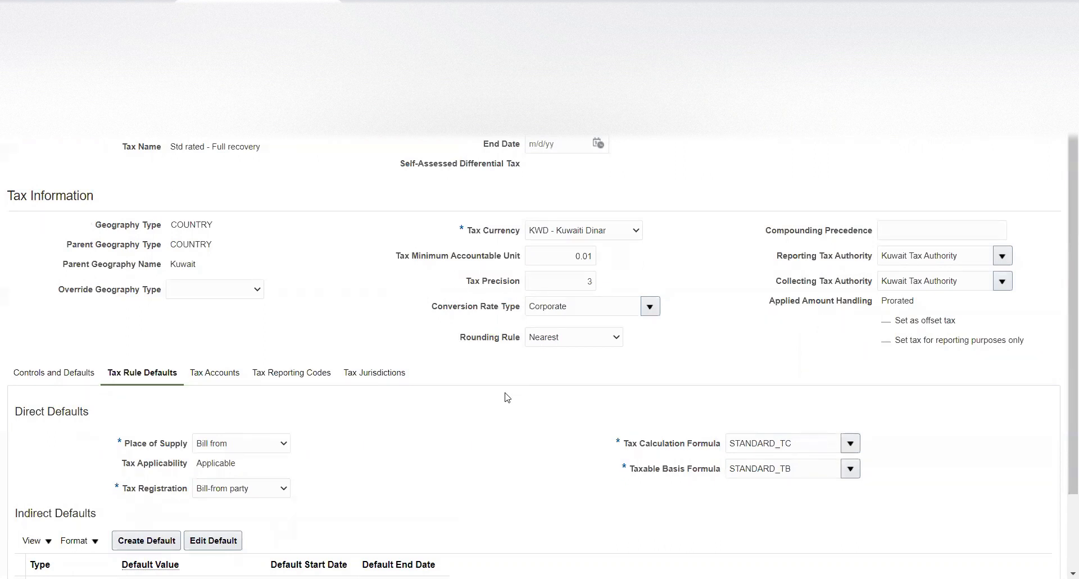
scroll(507, 397, "down", 1)
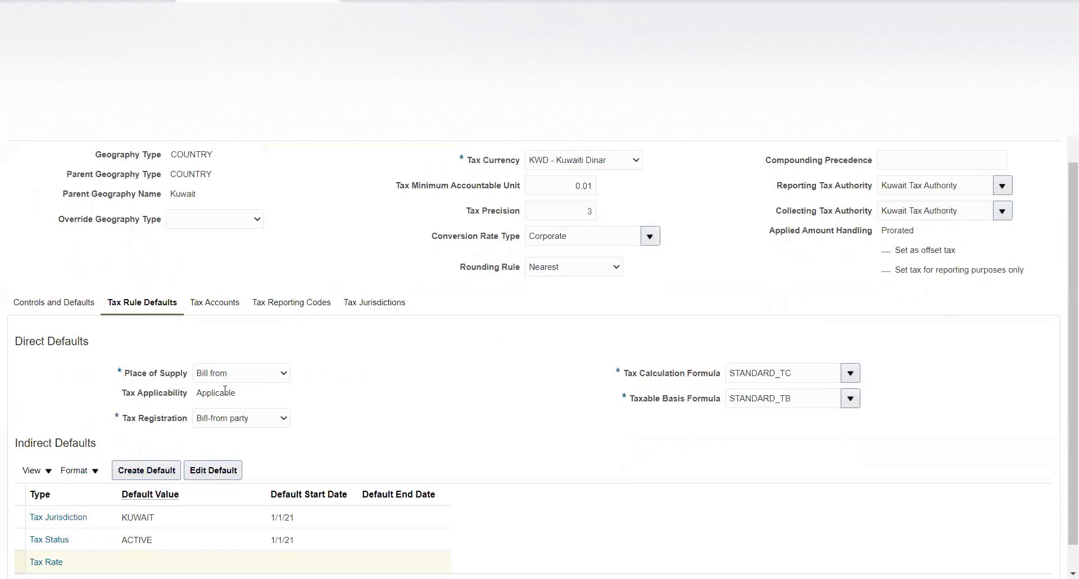
left_click_drag(198, 390, 245, 402)
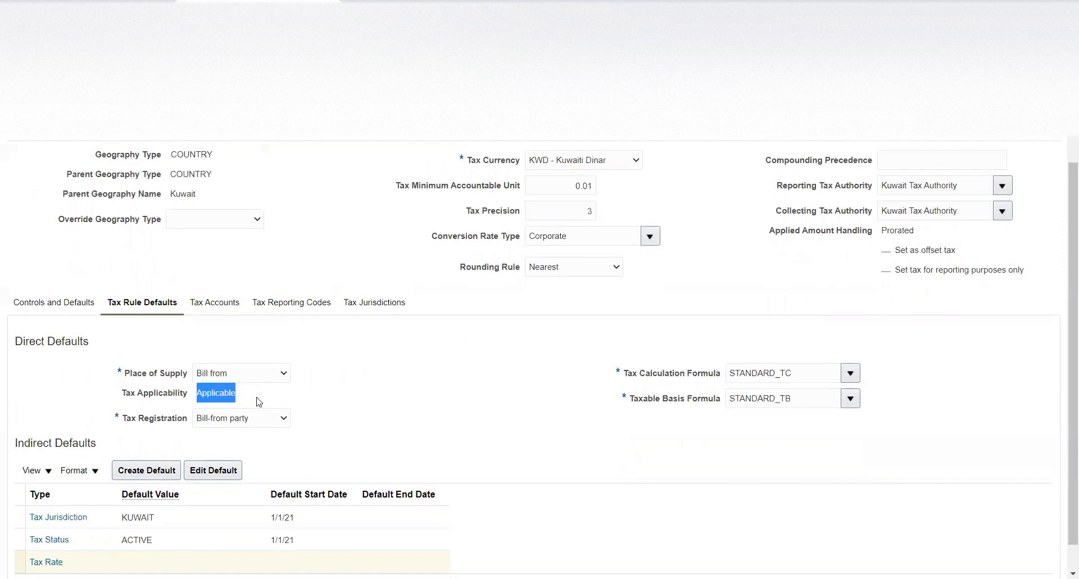
- Review the FITR tax's transaction enablement, tax information, and direct and indirect rule defaults, including the Tax Rate default row
scroll(871, 227, "up", 3)
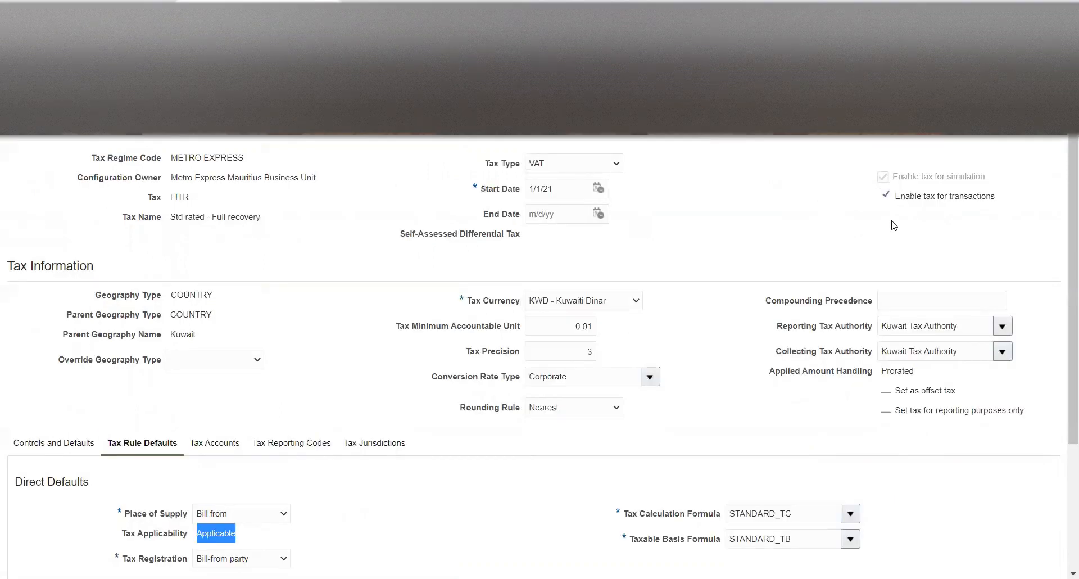
left_click(918, 196)
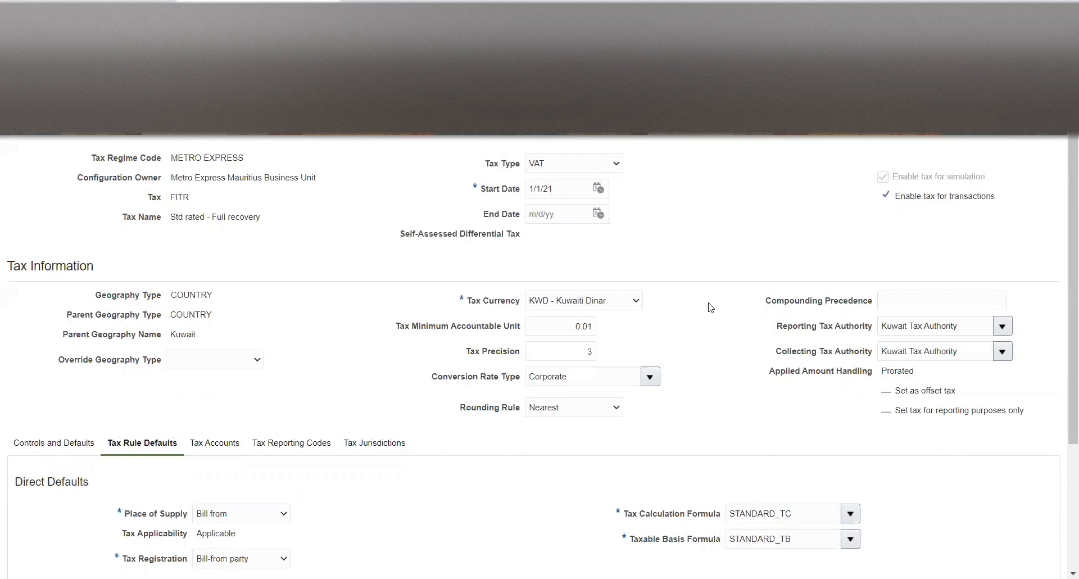
scroll(707, 315, "down", 2)
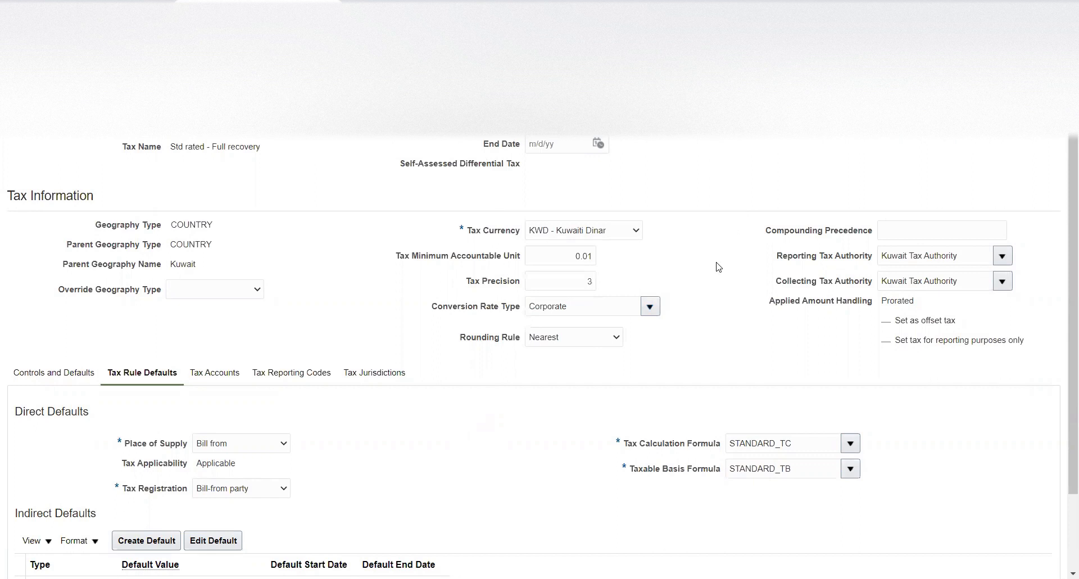
scroll(640, 351, "down", 1)
scroll(640, 352, "down", 3)
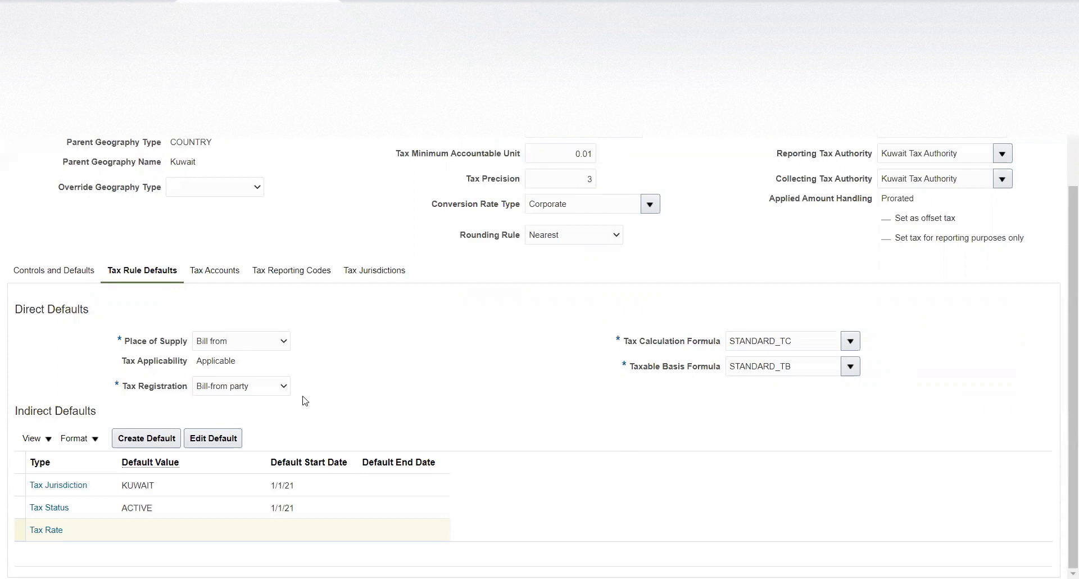
left_click(172, 534)
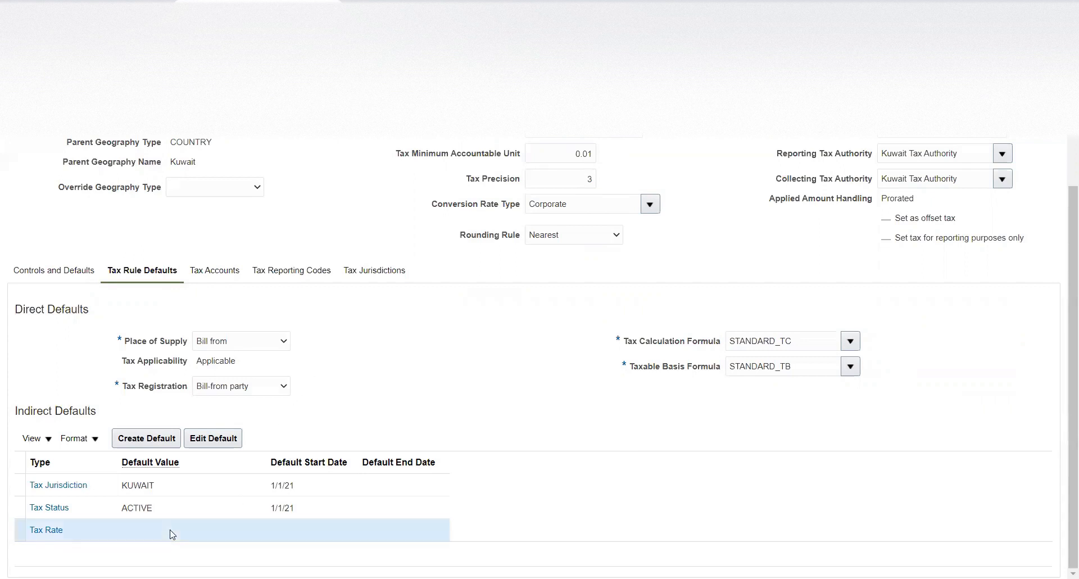
double_click(138, 530)
left_click(372, 370)
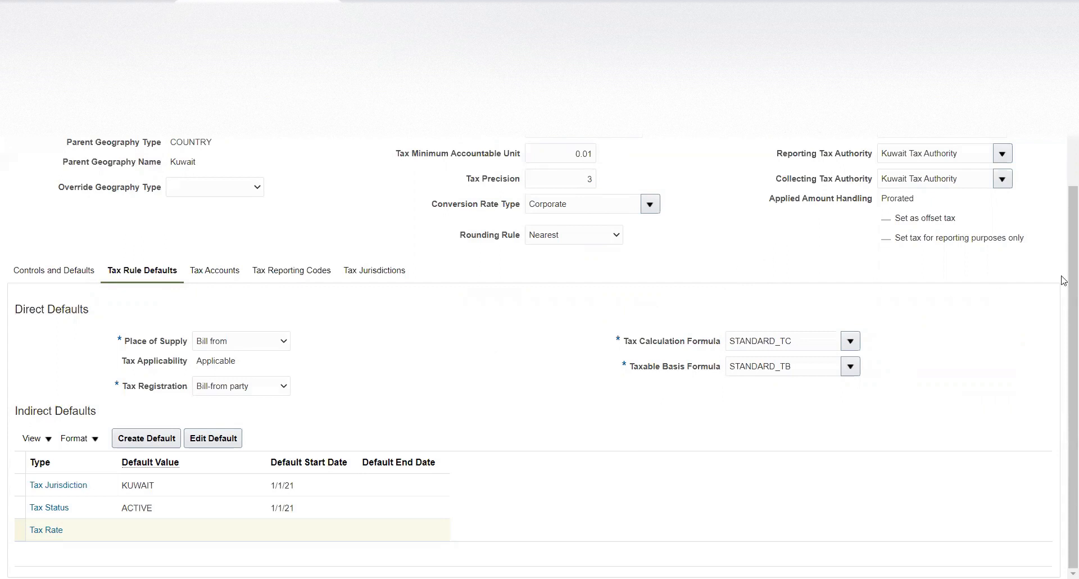
scroll(1063, 280, "up", 3)
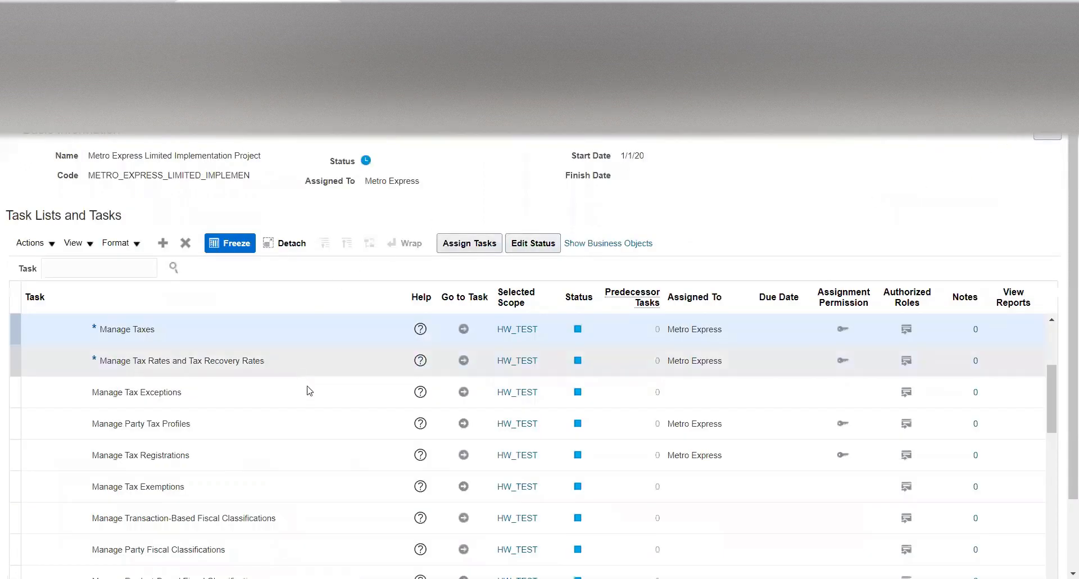
- Expand Define Advanced Tax Configuration in the implementation project and go to Manage Tax Determining Factor Sets to create a new set
scroll(314, 381, "down", 2)
scroll(315, 383, "down", 5)
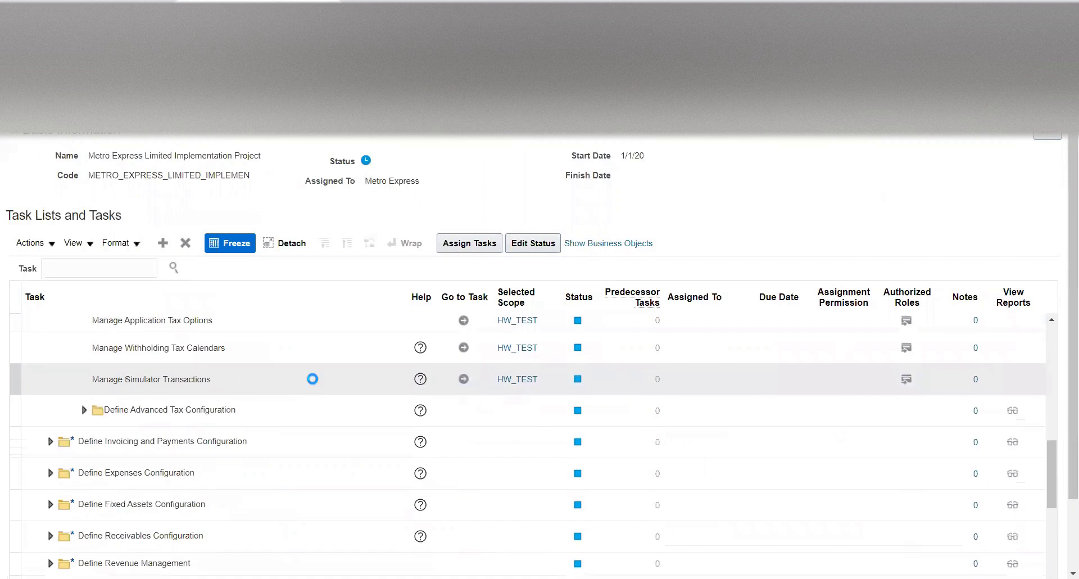
scroll(314, 378, "down", 2)
scroll(313, 377, "up", 2)
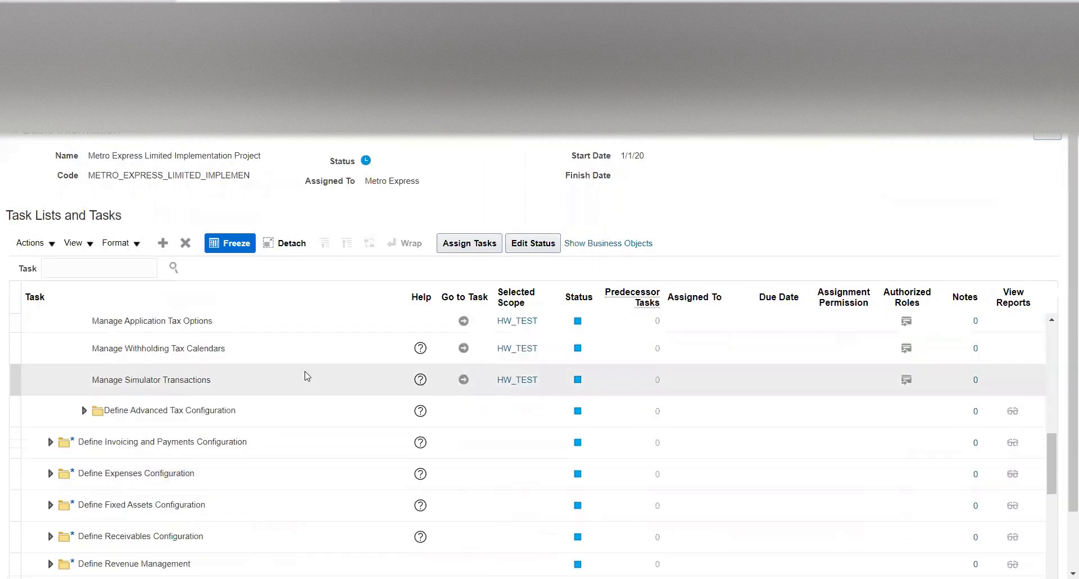
left_click(83, 410)
scroll(288, 388, "down", 2)
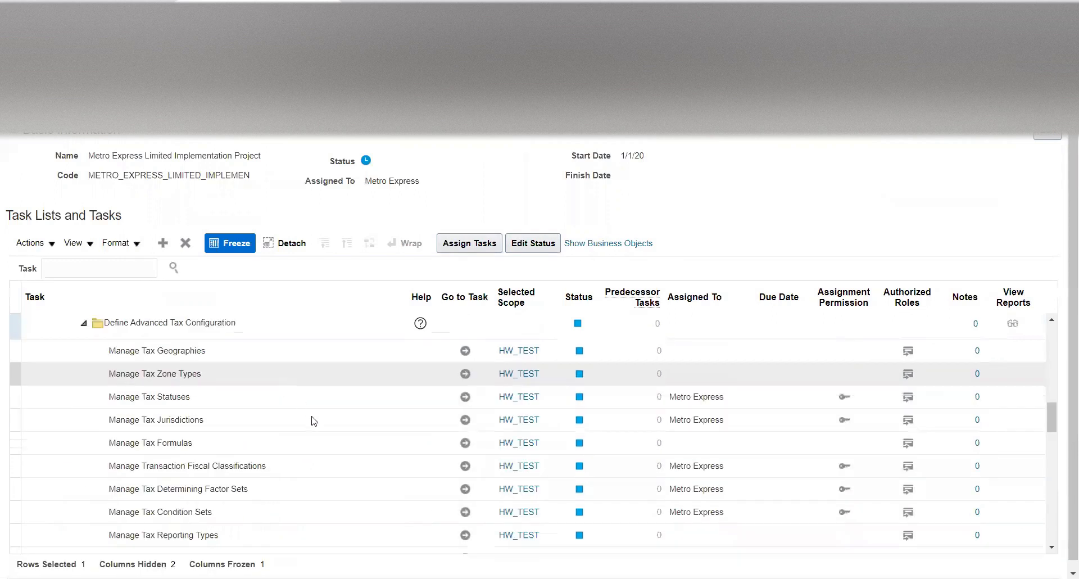
scroll(300, 395, "down", 2)
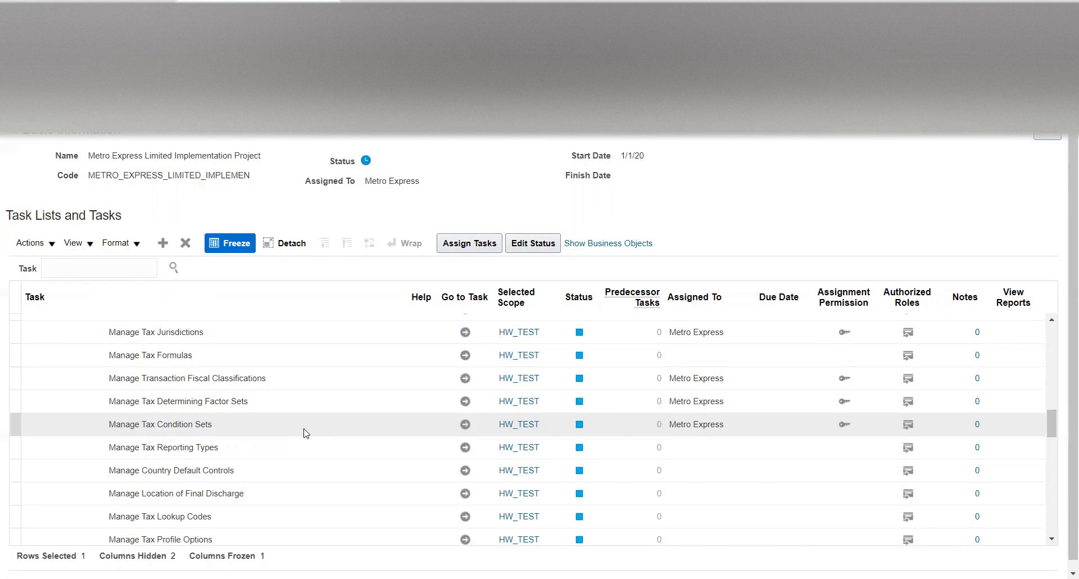
left_click(273, 403)
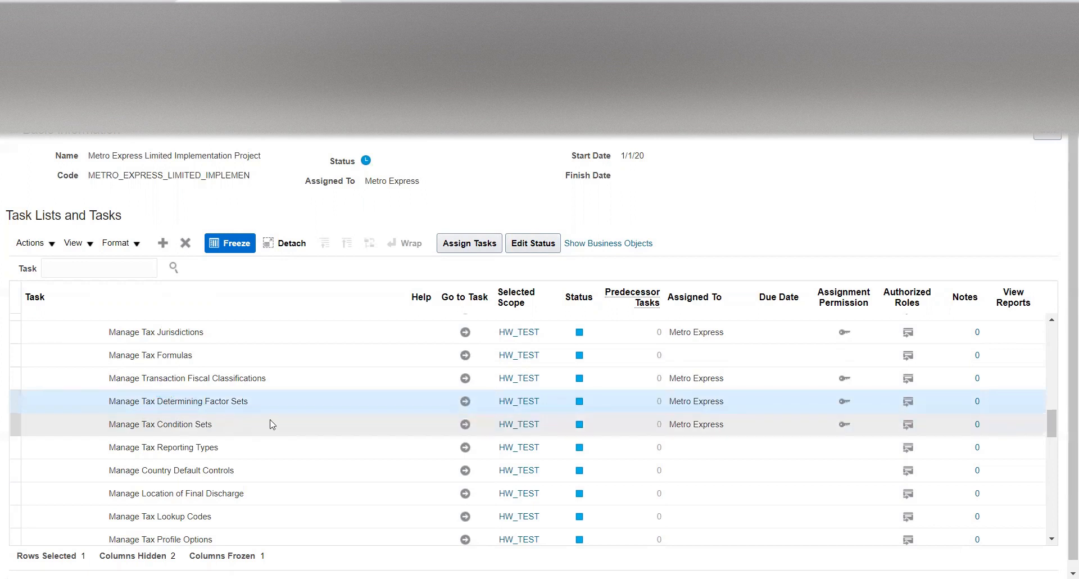
left_click(465, 401)
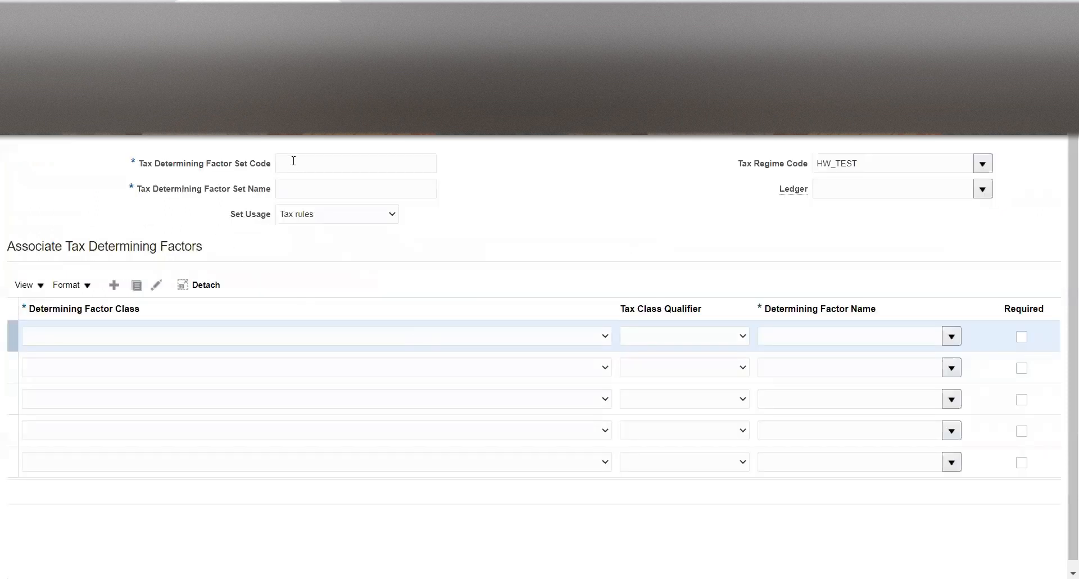
- Enter FITR as the tax determining factor set's code and name, with Tax rules as the set usage
left_click(302, 163)
type("FITR")
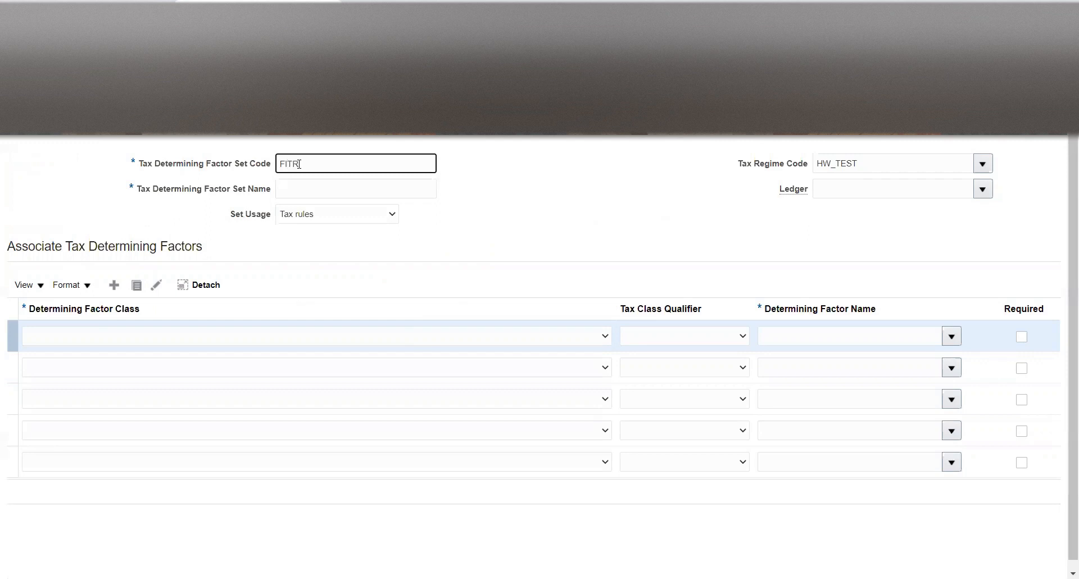
key("Tab")
type("FITR")
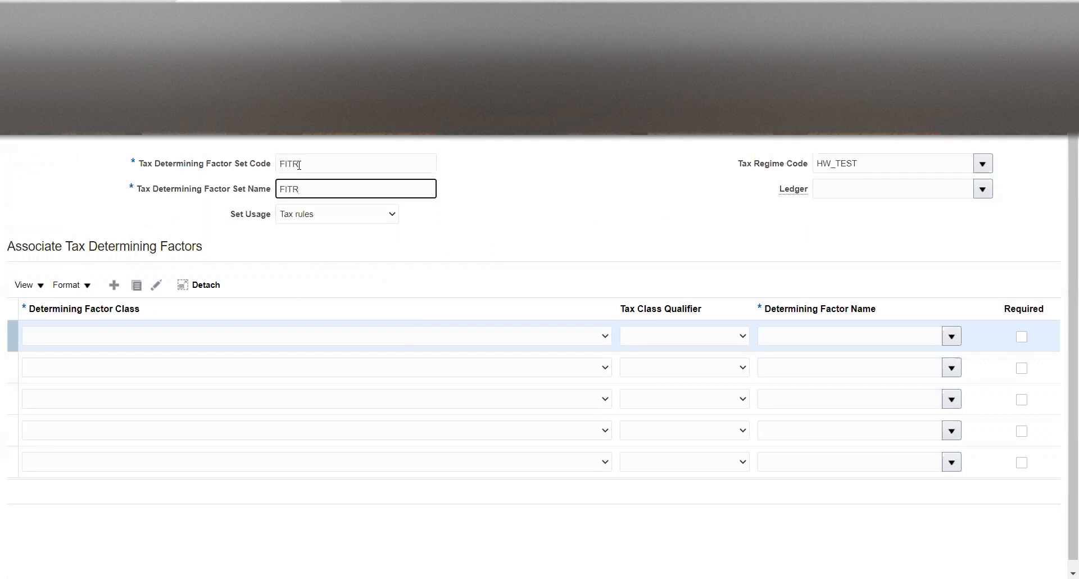
left_click(316, 215)
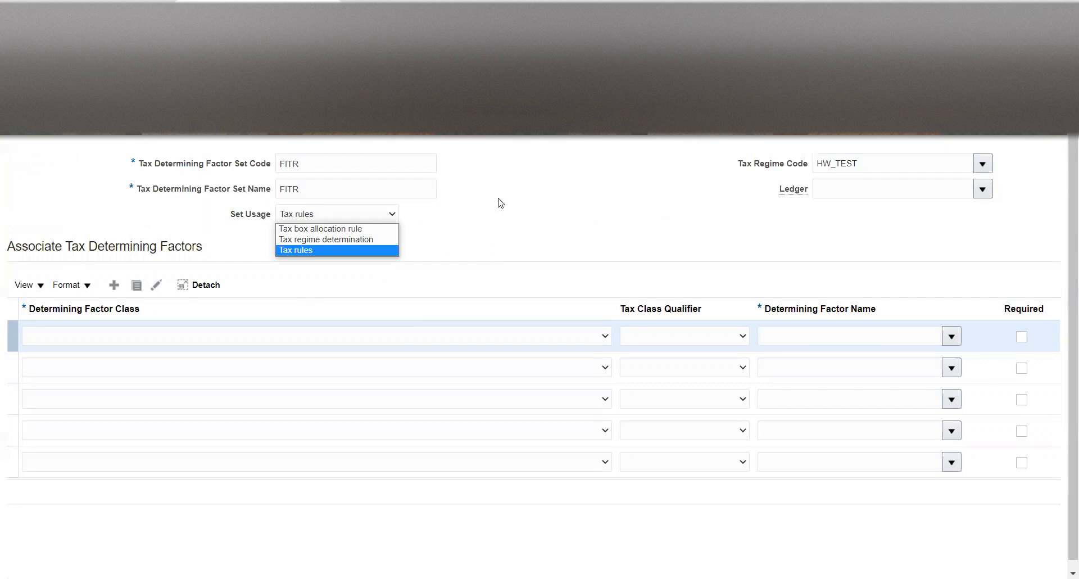
left_click(329, 249)
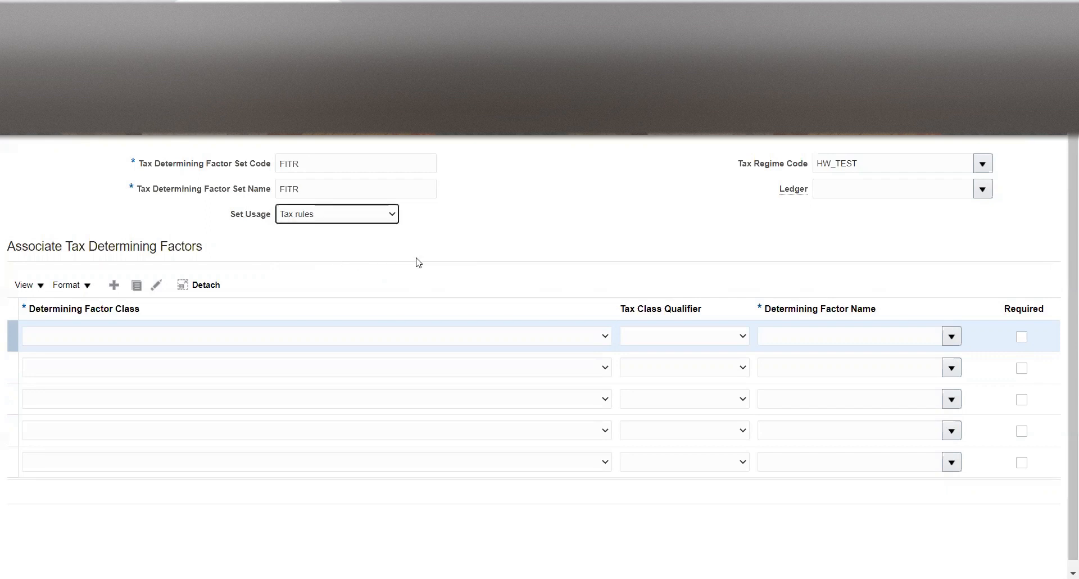
- Set the determining factor class in the first row to Transaction input factor
left_click(290, 338)
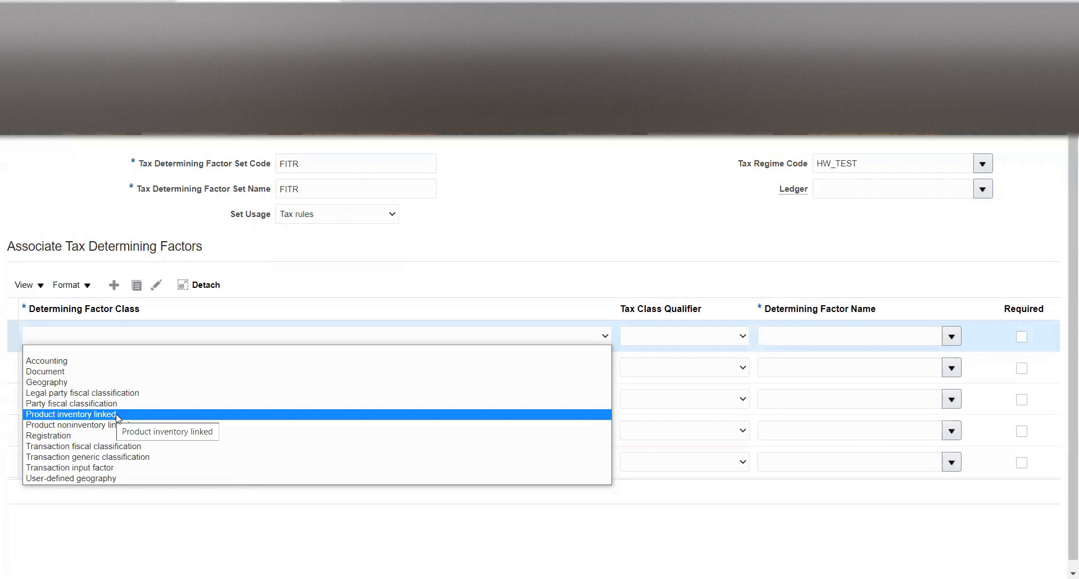
left_click(110, 468)
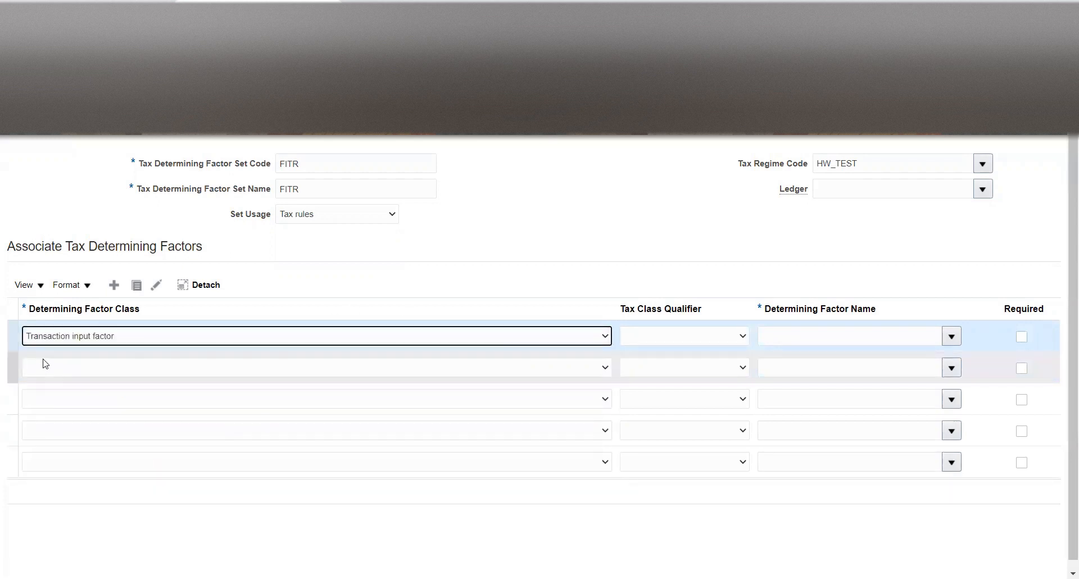
left_click(951, 339)
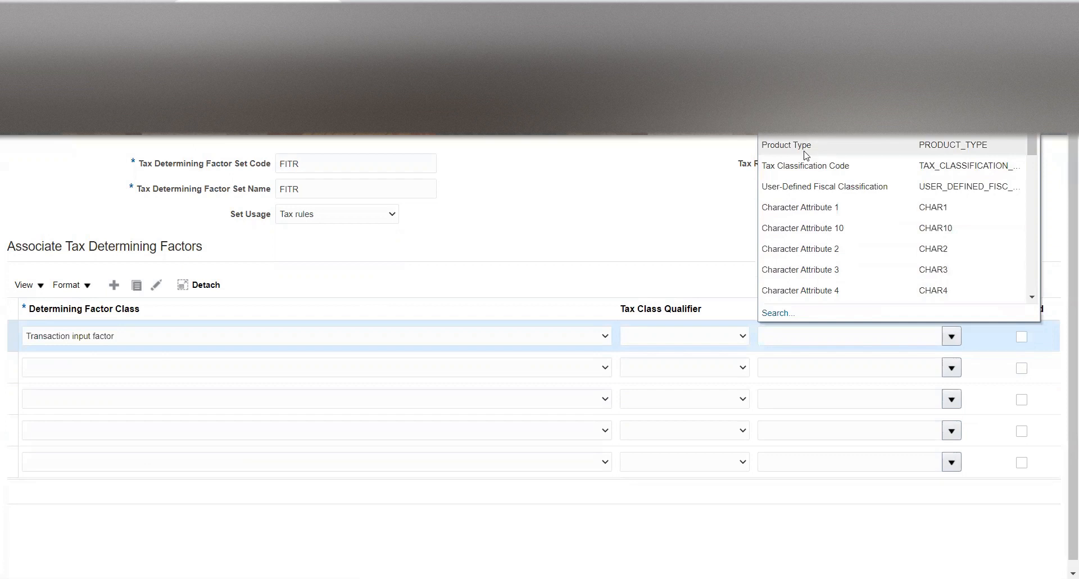
left_click(511, 224)
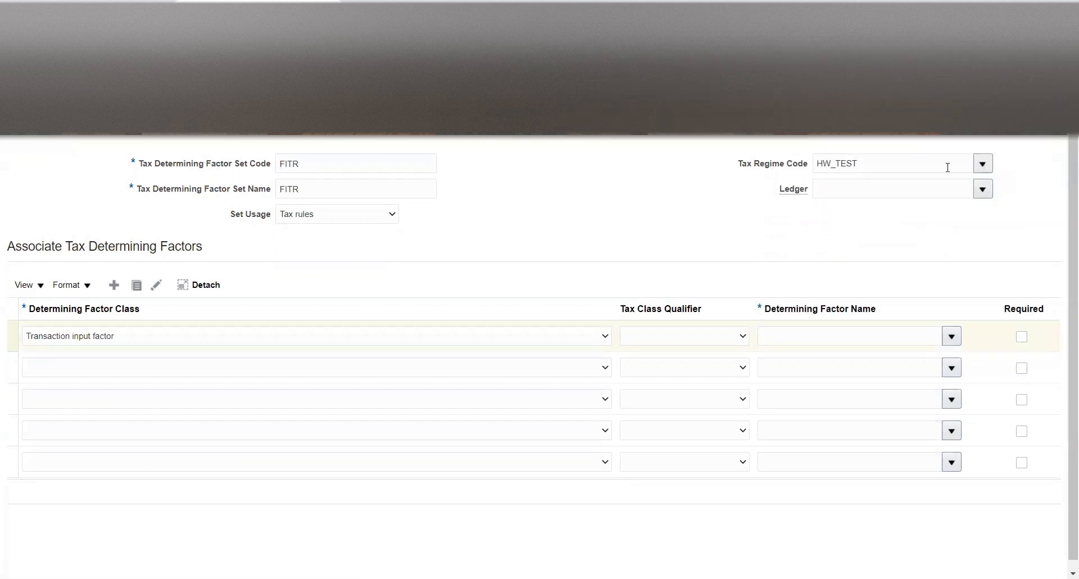
- Assign the determining factor set to tax regime code METRO EXPRESS and ledger Metro Express Mauritius PL
double_click(882, 164)
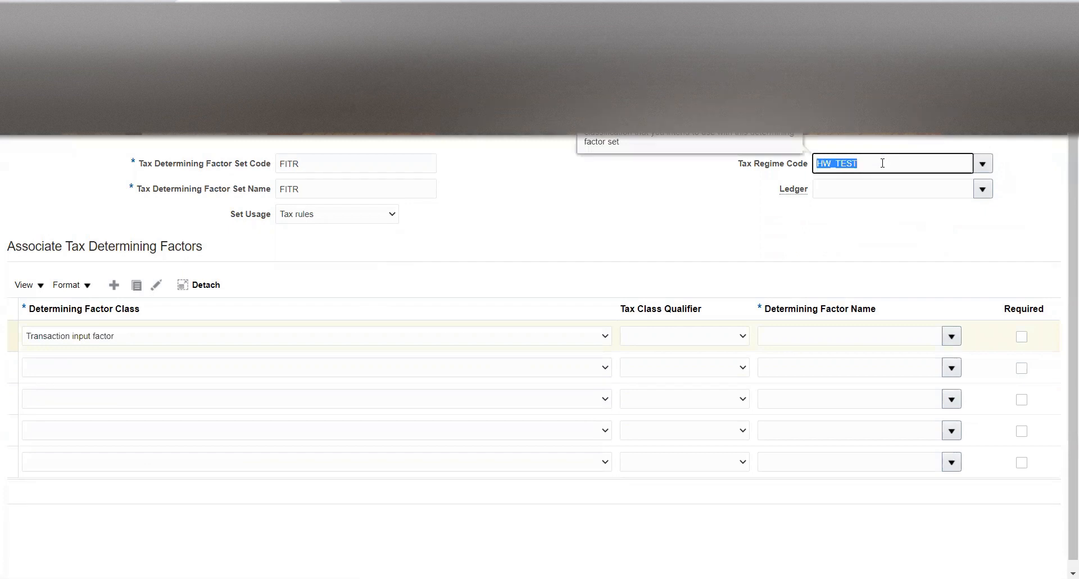
type("Metr")
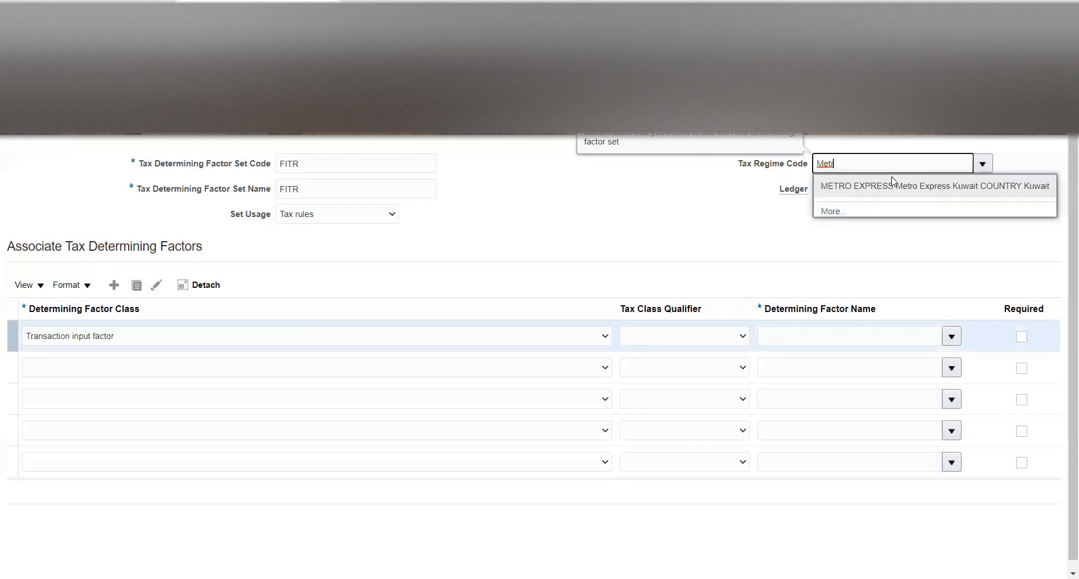
left_click(890, 187)
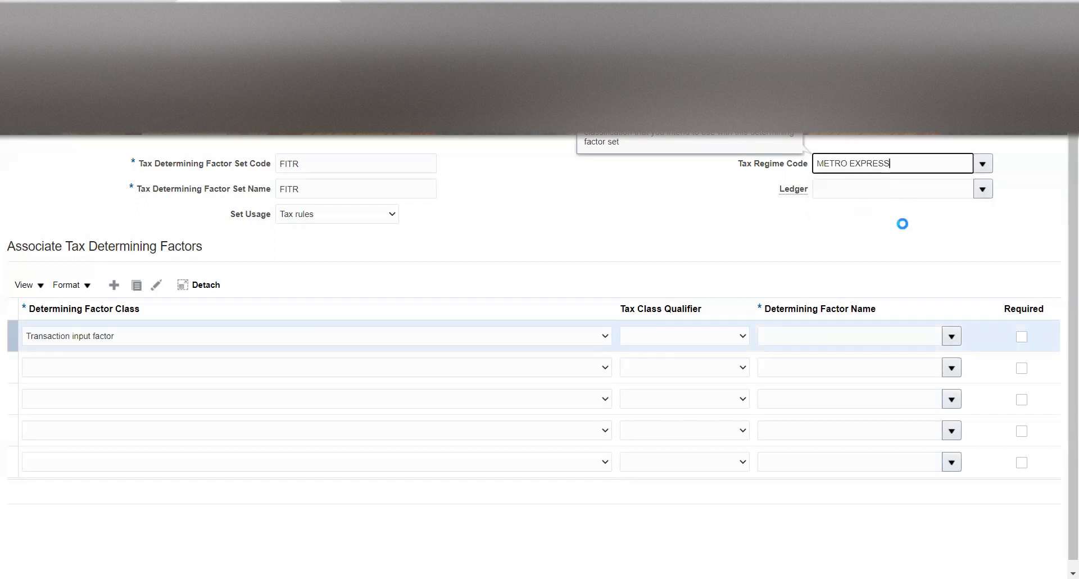
left_click(983, 192)
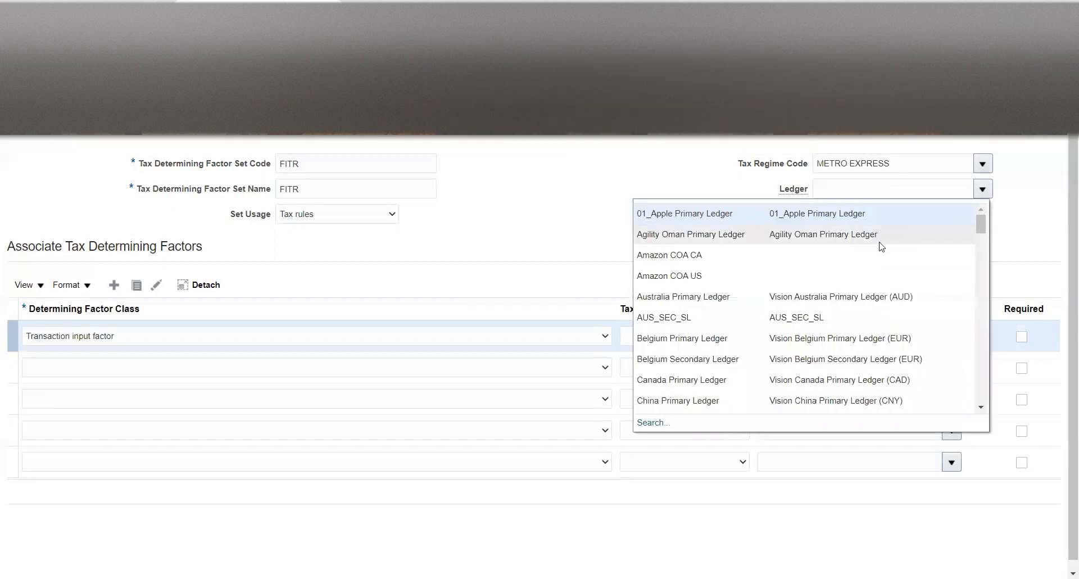
left_click(849, 191)
type("Met")
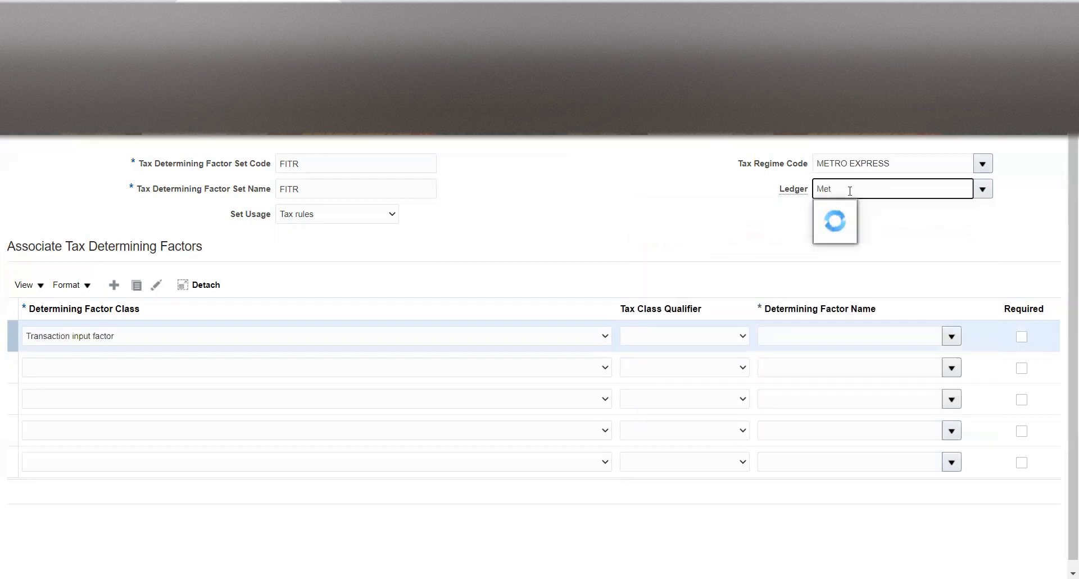
left_click(854, 214)
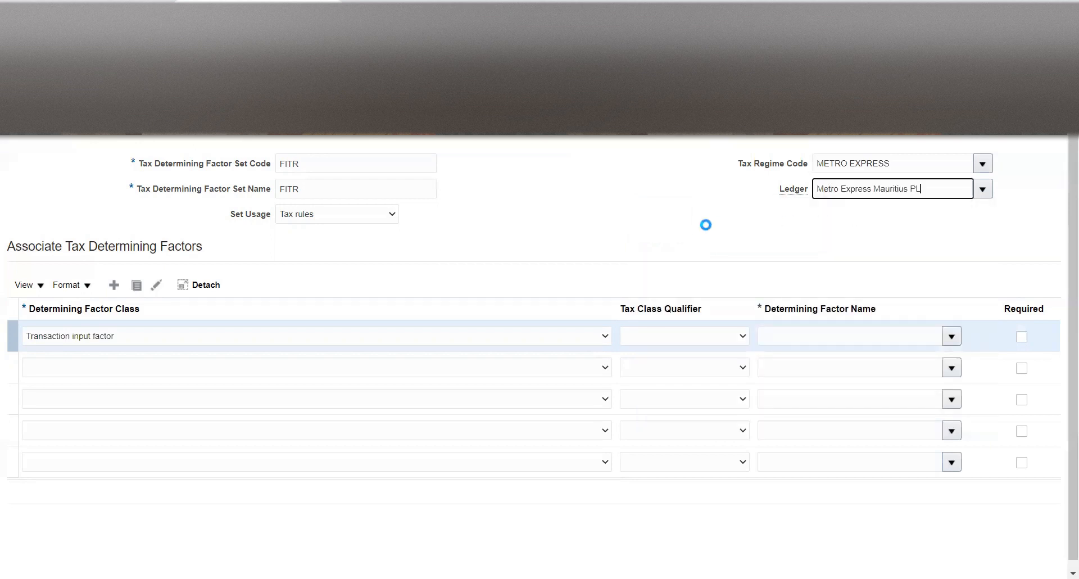
- Set the transaction input factor's name to Product Type and add a Product inventory linked factor named USER_ITEM_TYPE in the second row
left_click(952, 339)
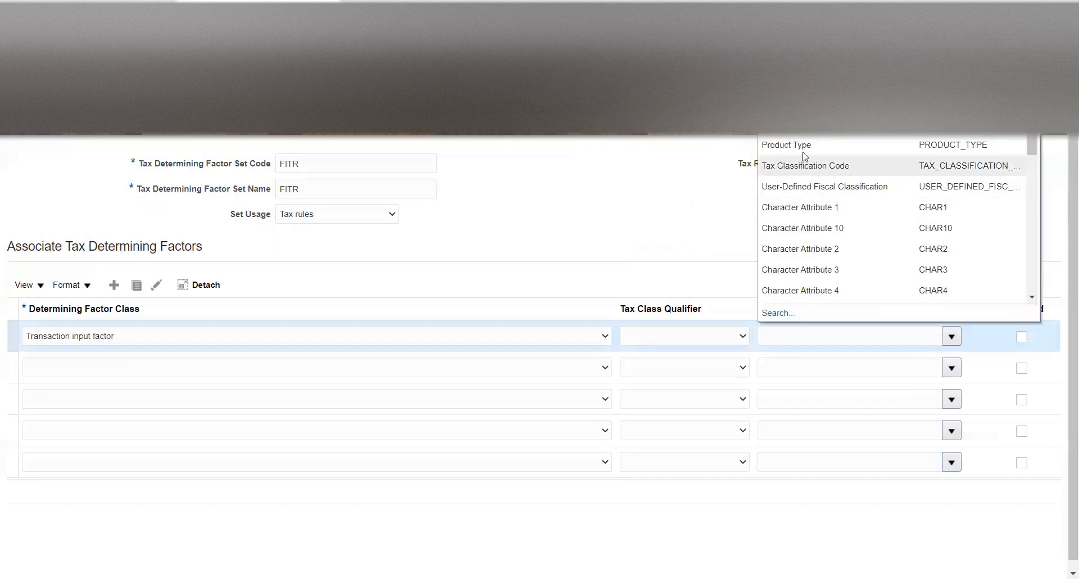
left_click(808, 147)
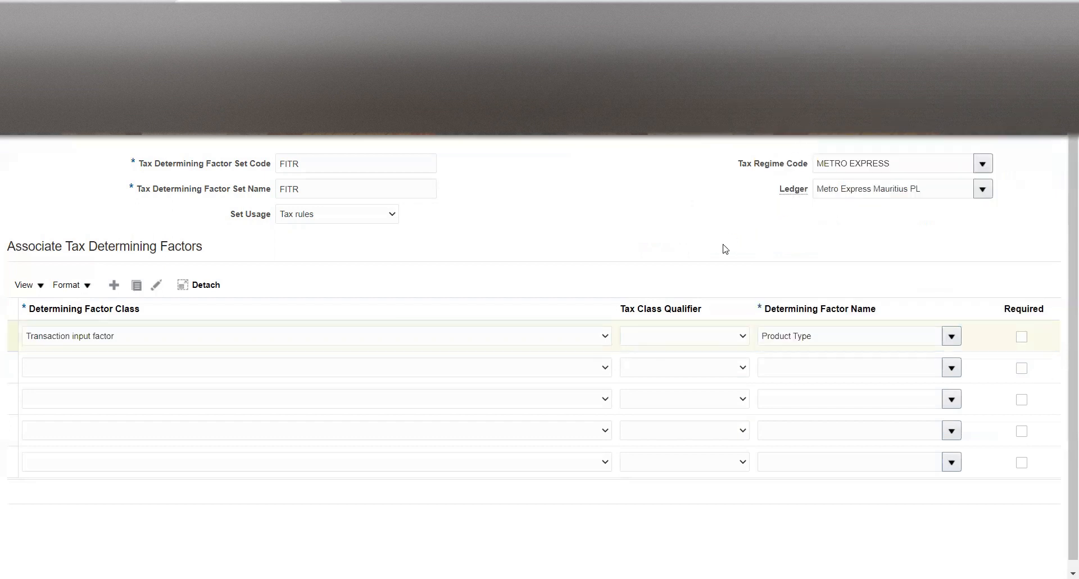
left_click(114, 366)
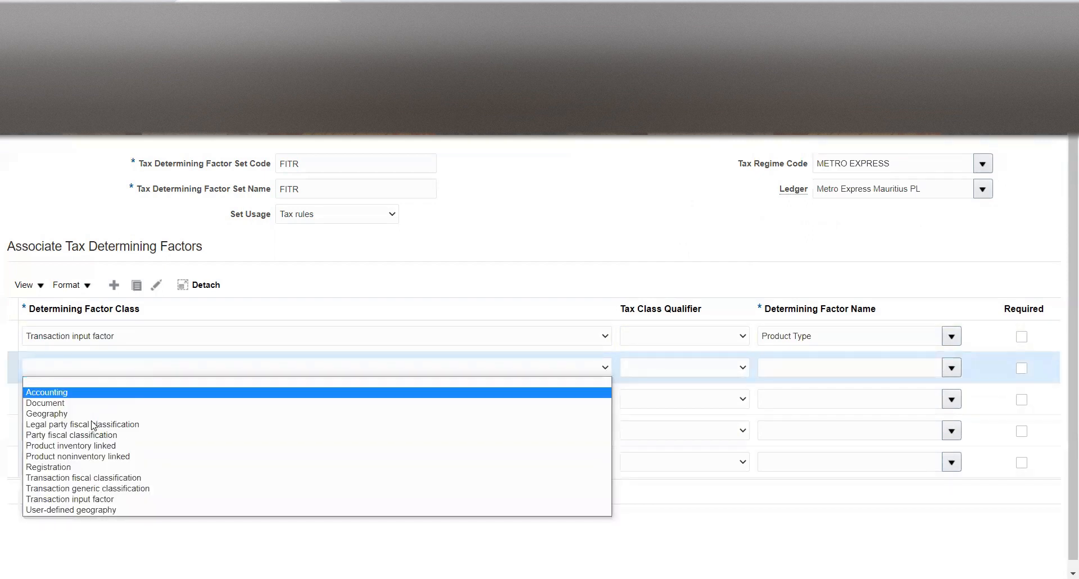
left_click(98, 444)
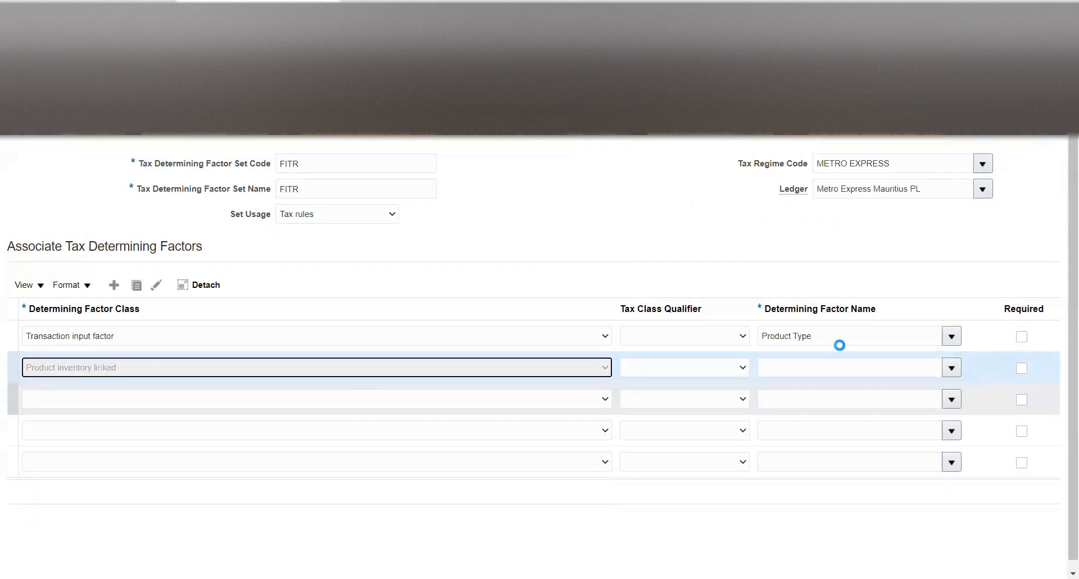
left_click(952, 368)
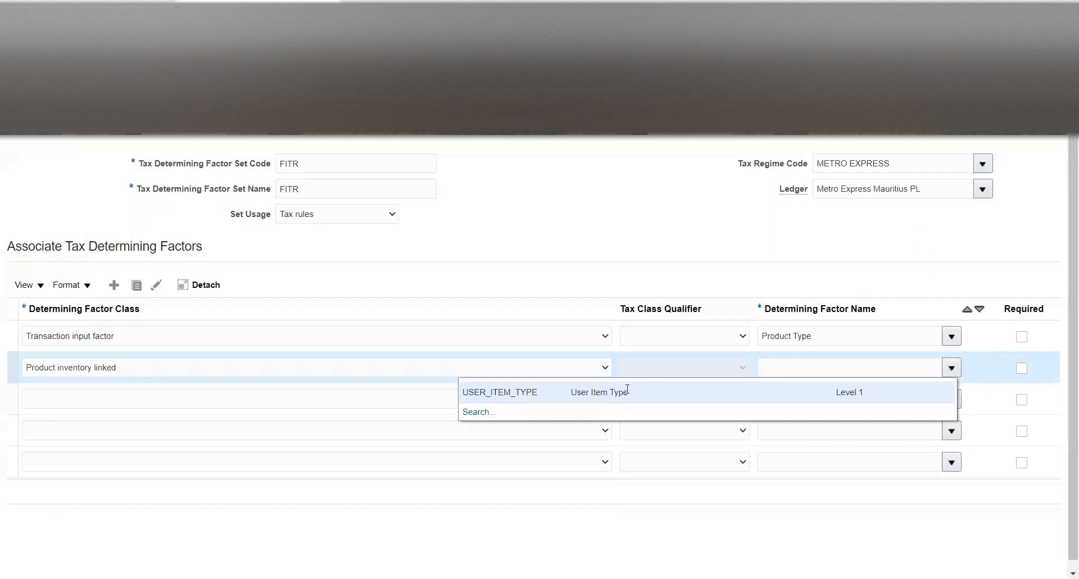
left_click(556, 393)
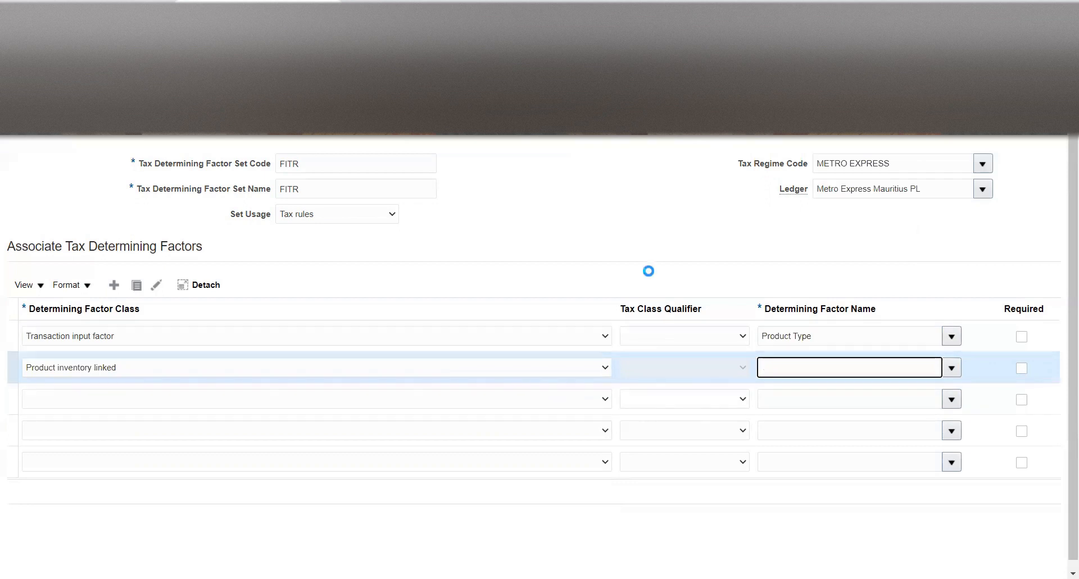
left_click(179, 400)
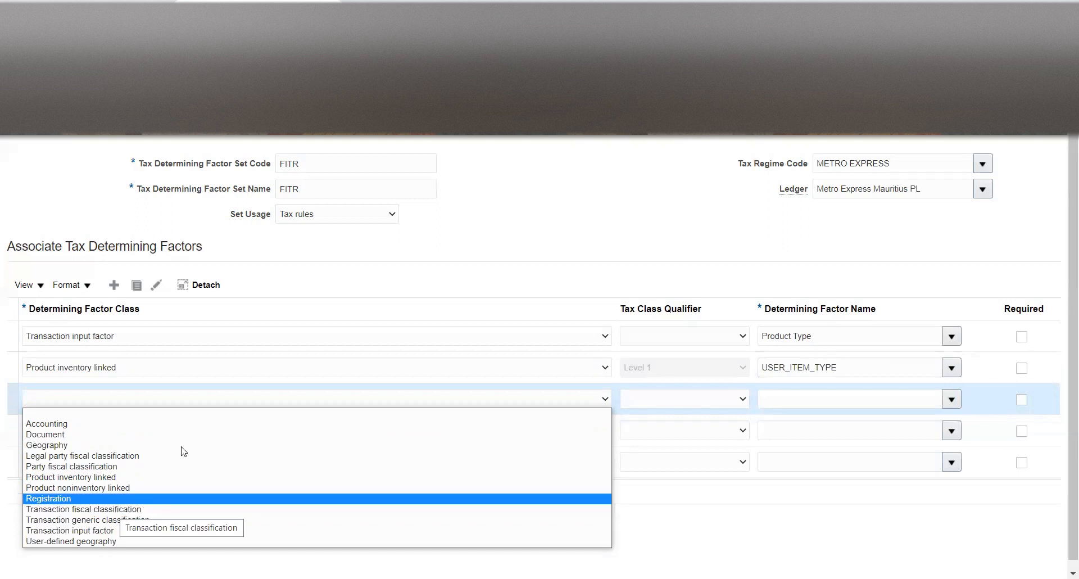
left_click(463, 233)
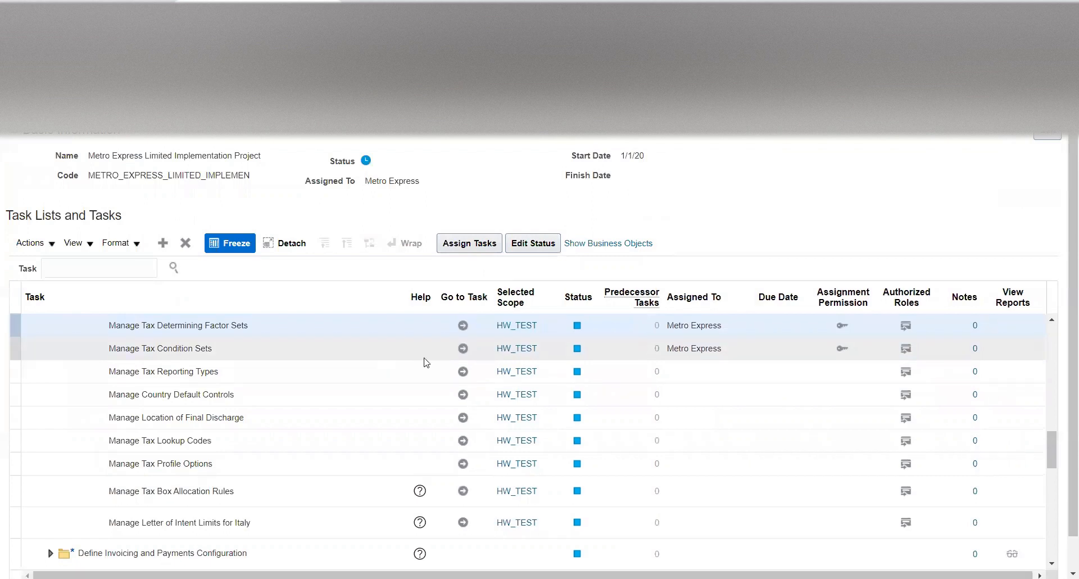
- Create a transaction tax condition set with FITR as its code and name
left_click(463, 347)
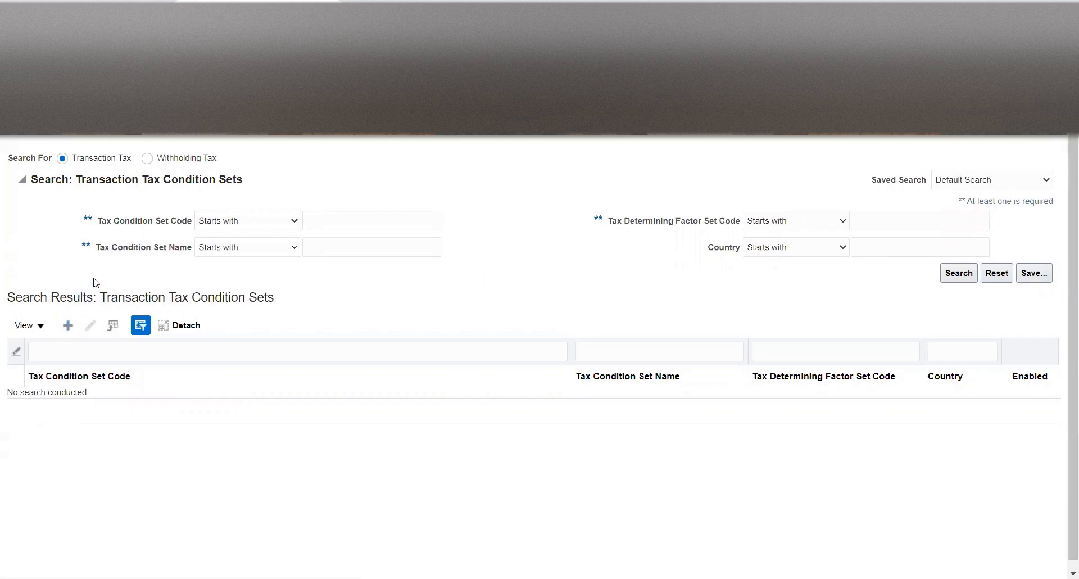
left_click(296, 169)
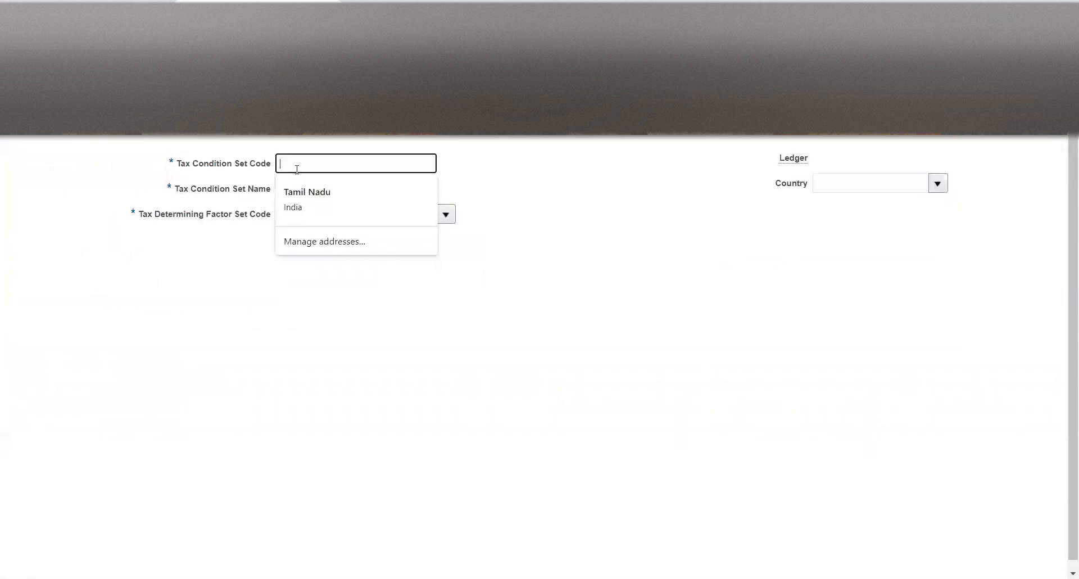
type("IF")
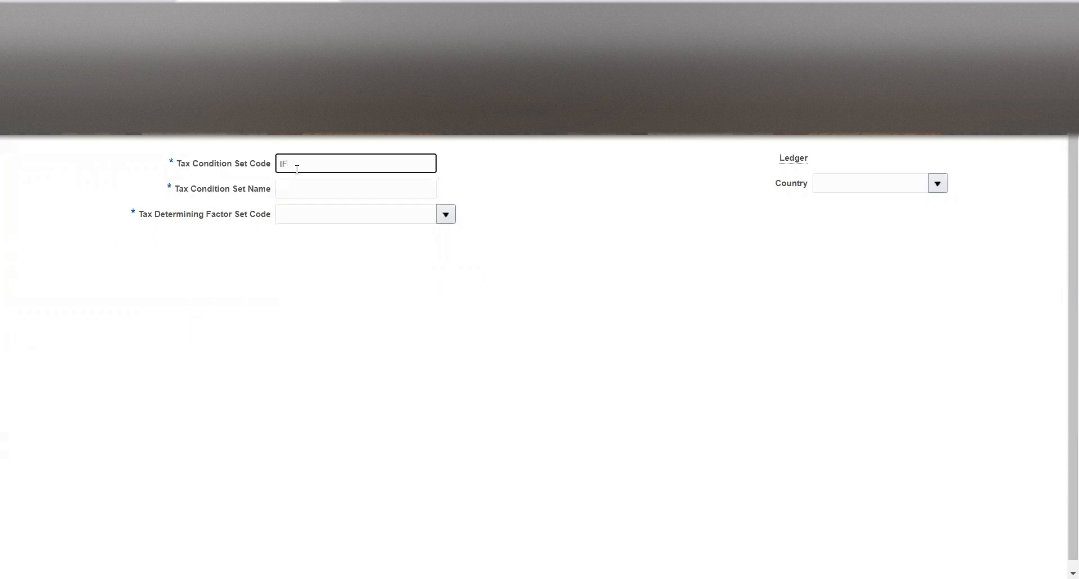
type("T")
key("alt+Tab")
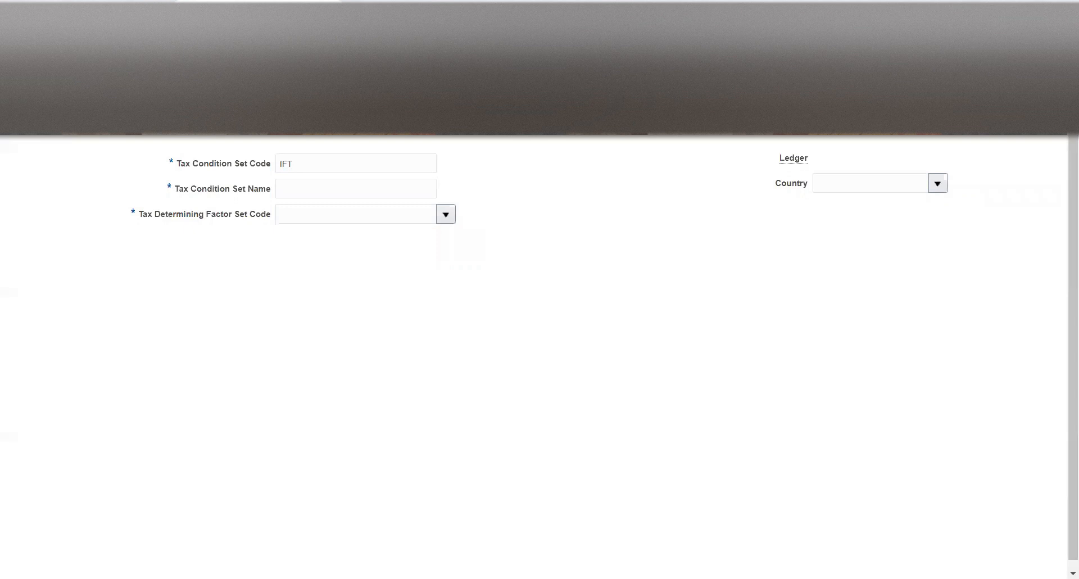
left_click(354, 163)
double_click(354, 163)
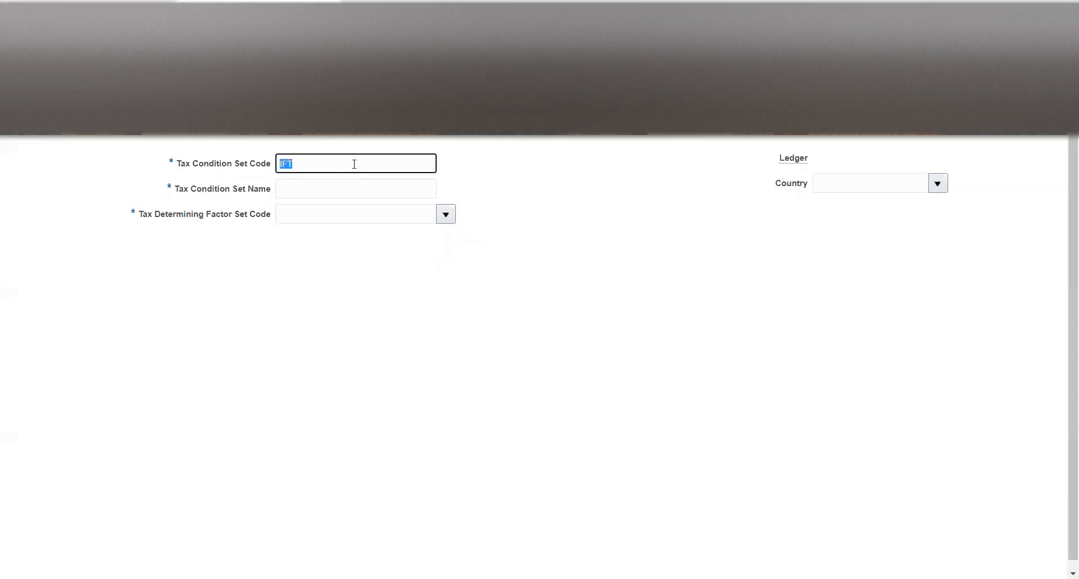
type("FITR")
double_click(354, 165)
key("ctrl+c")
left_click(352, 190)
key("ctrl+v")
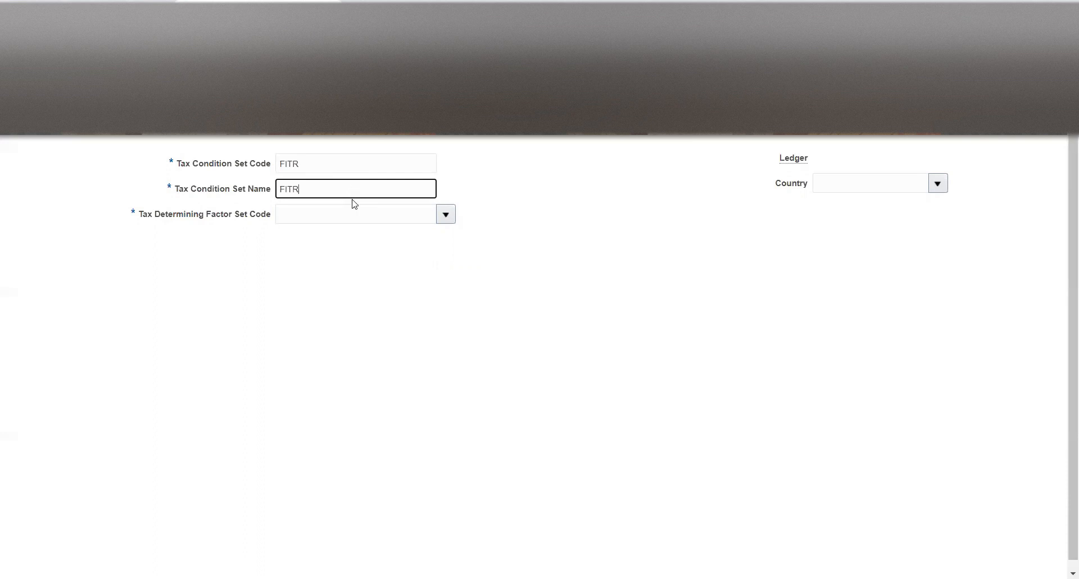
- Assign the FITR tax determining factor set to the condition set
left_click(446, 220)
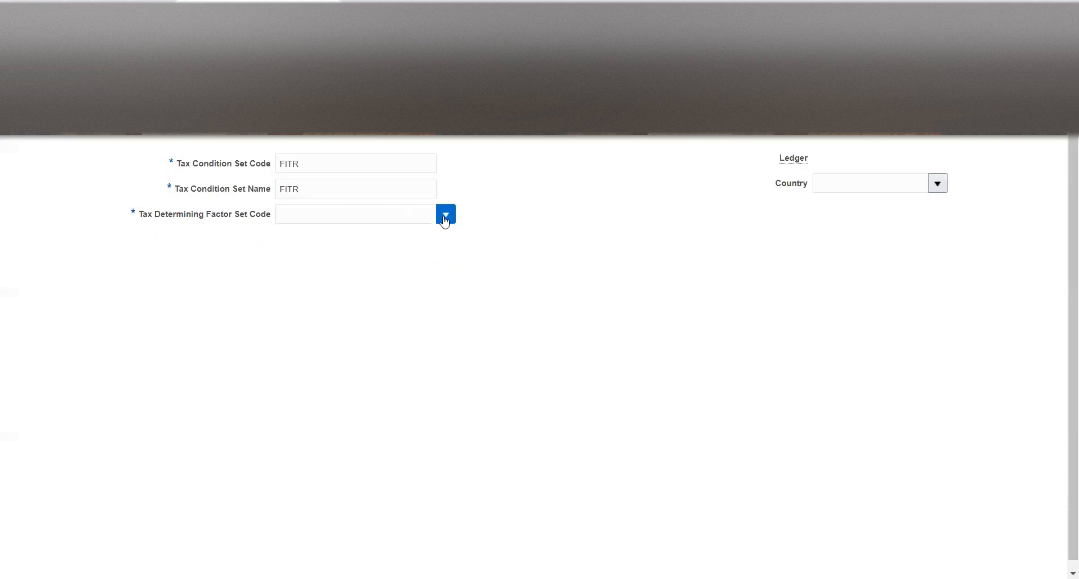
left_click(401, 213)
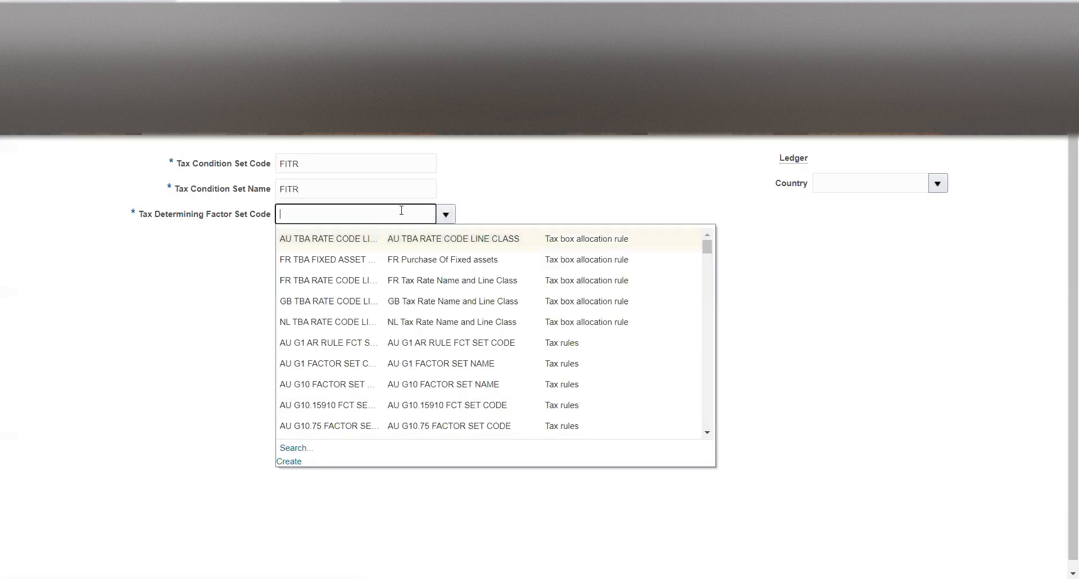
type("FI")
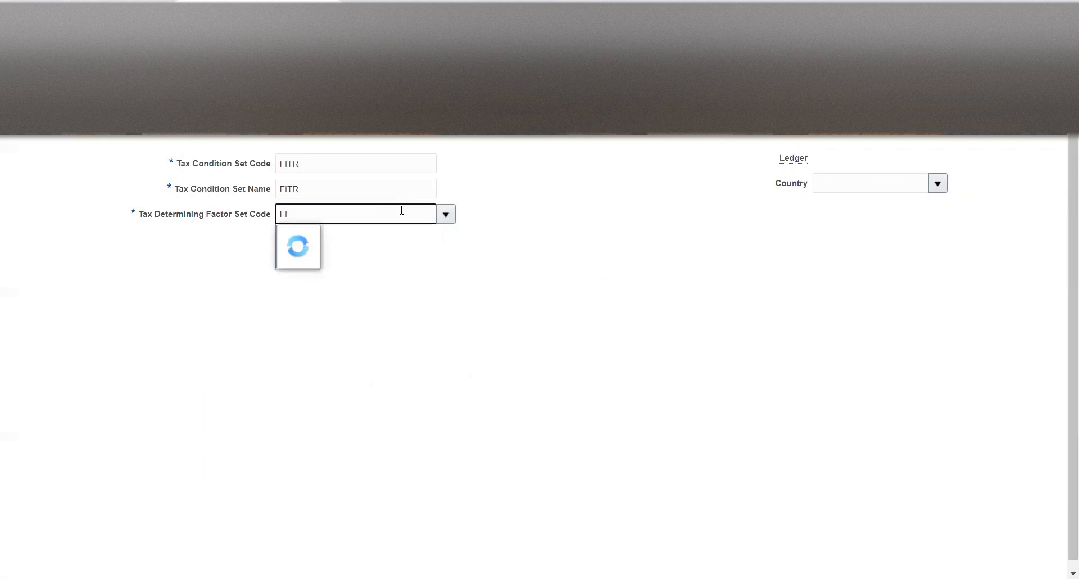
left_click(370, 237)
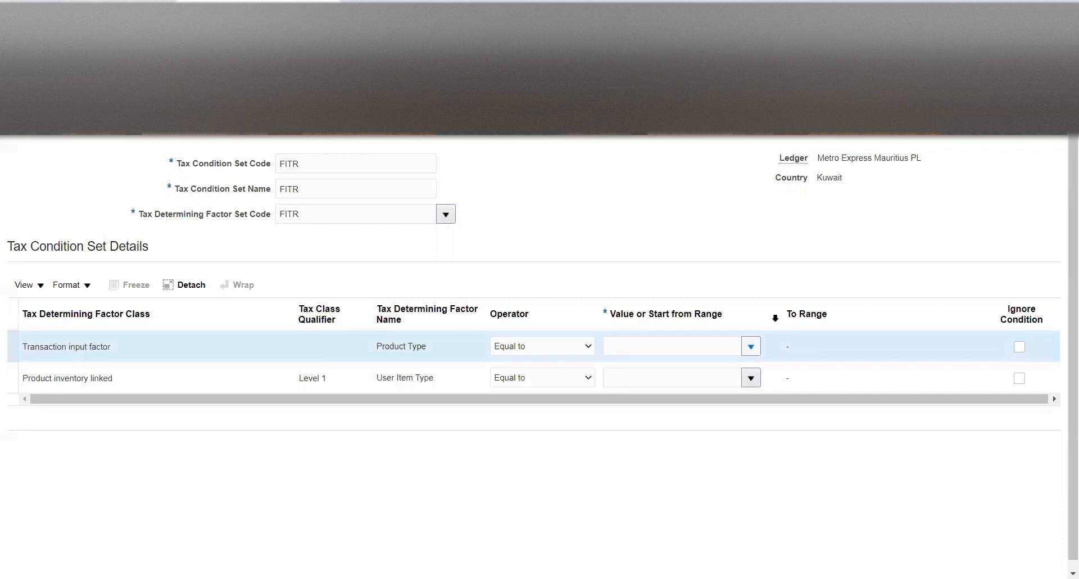
- Set the Product Type condition's value to SERVICES and the User Item Type condition's value to FG
left_click(751, 346)
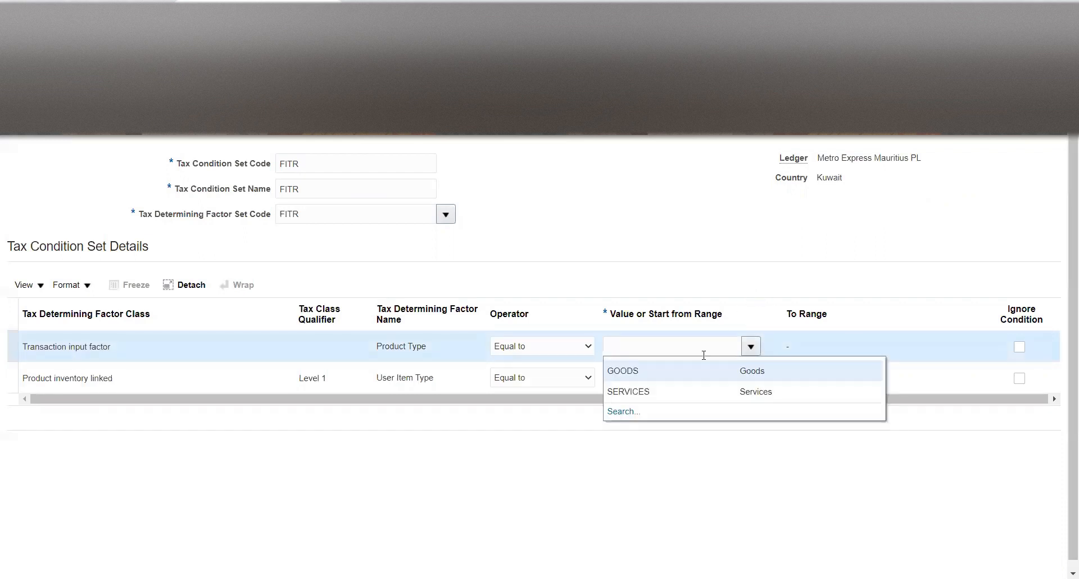
left_click(647, 392)
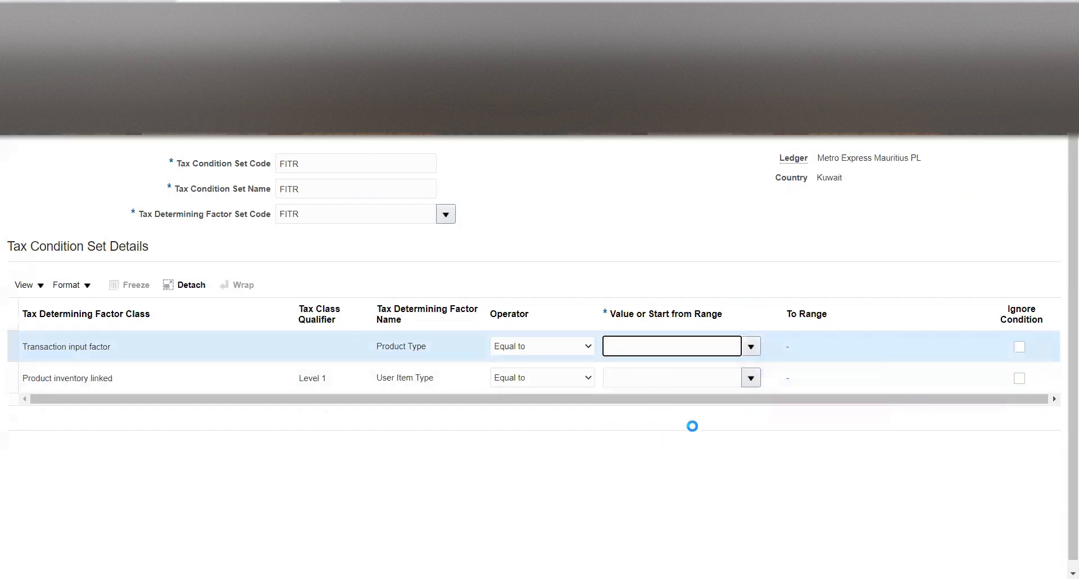
left_click(751, 378)
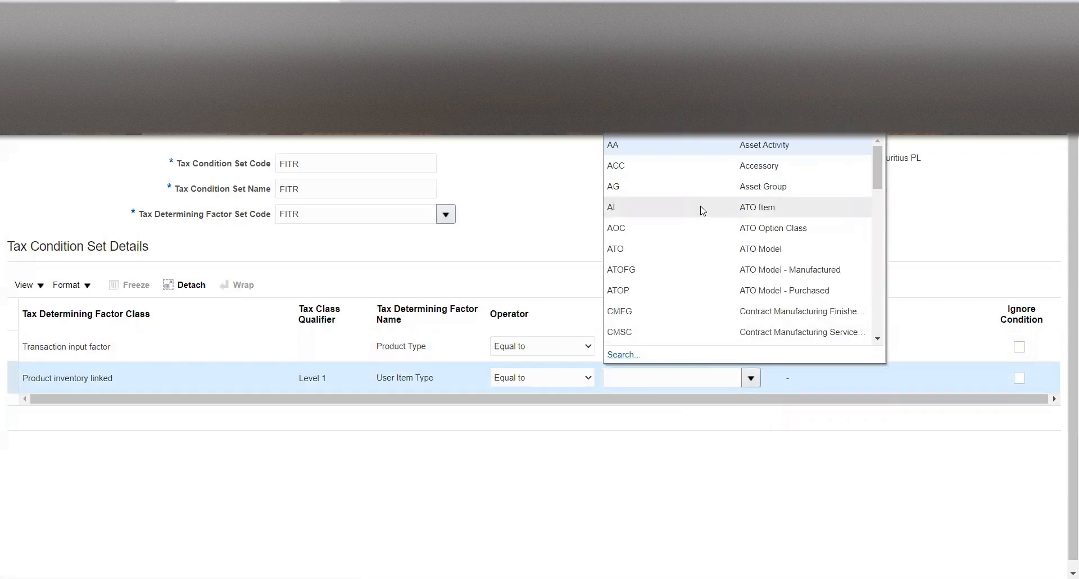
scroll(702, 209, "down", 3)
scroll(702, 210, "down", 2)
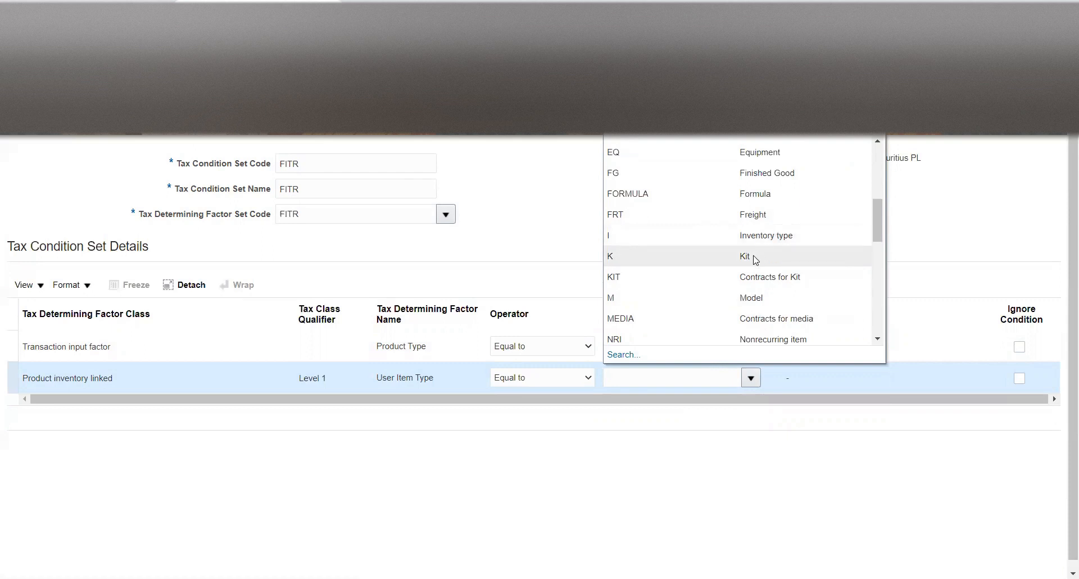
scroll(698, 257, "up", 2)
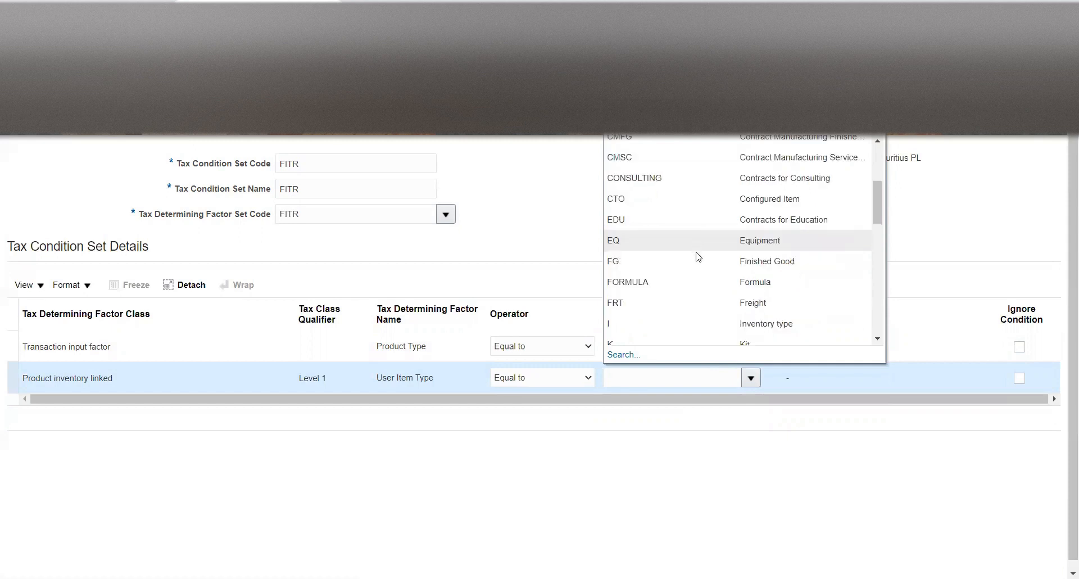
left_click(698, 259)
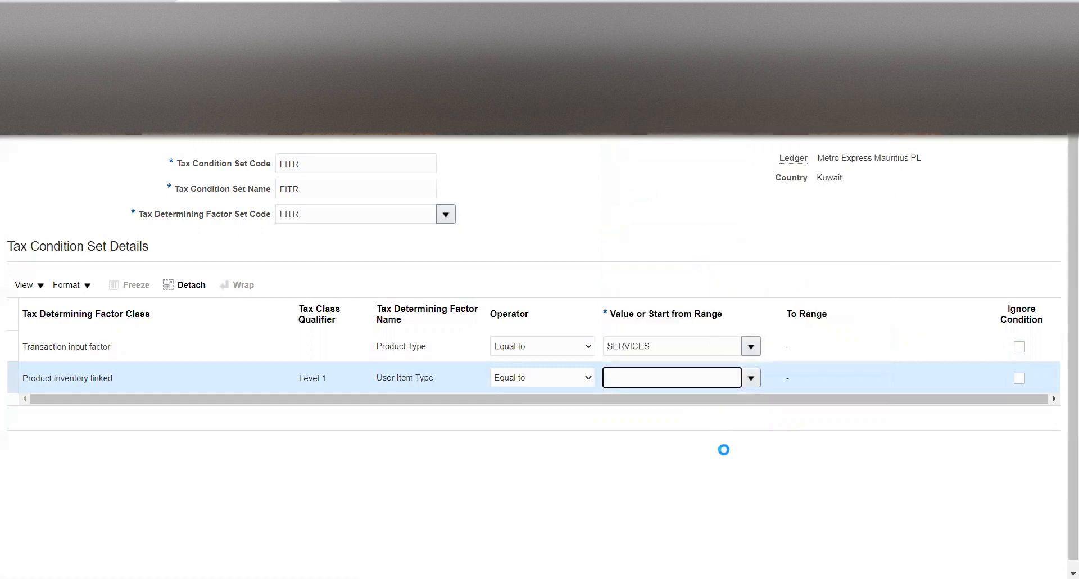
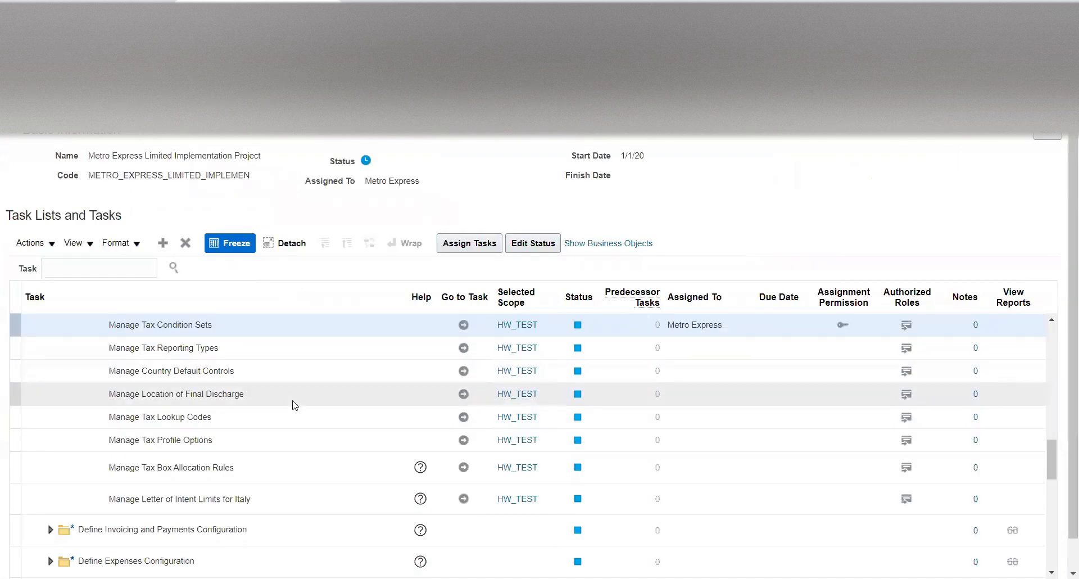
- Start a new transaction tax applicability rule from Manage Tax Rules, with Metro Express Mauritius Business Unit as configuration owner
scroll(269, 385, "up", 2)
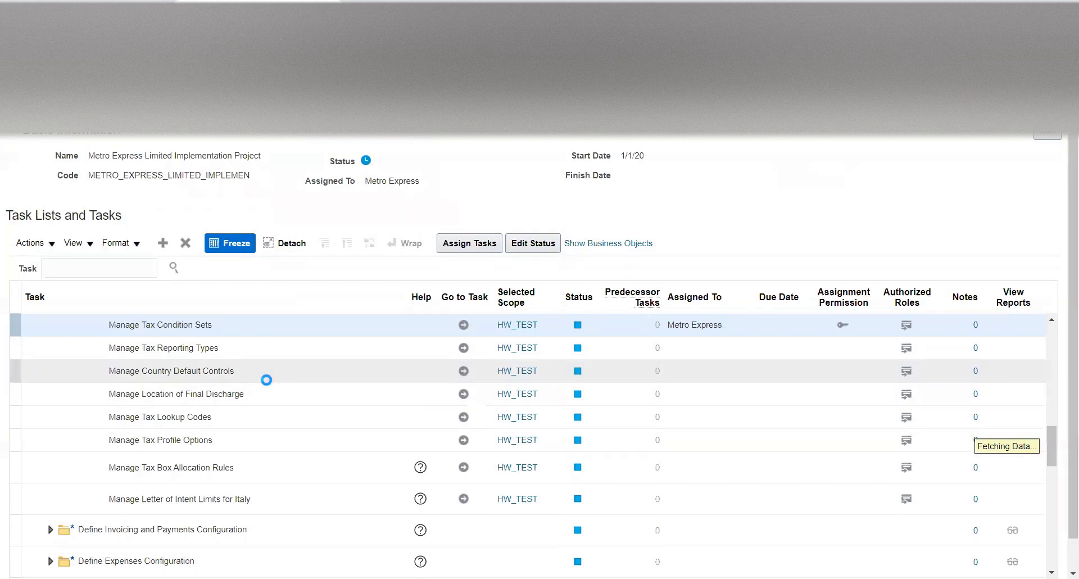
scroll(268, 385, "up", 5)
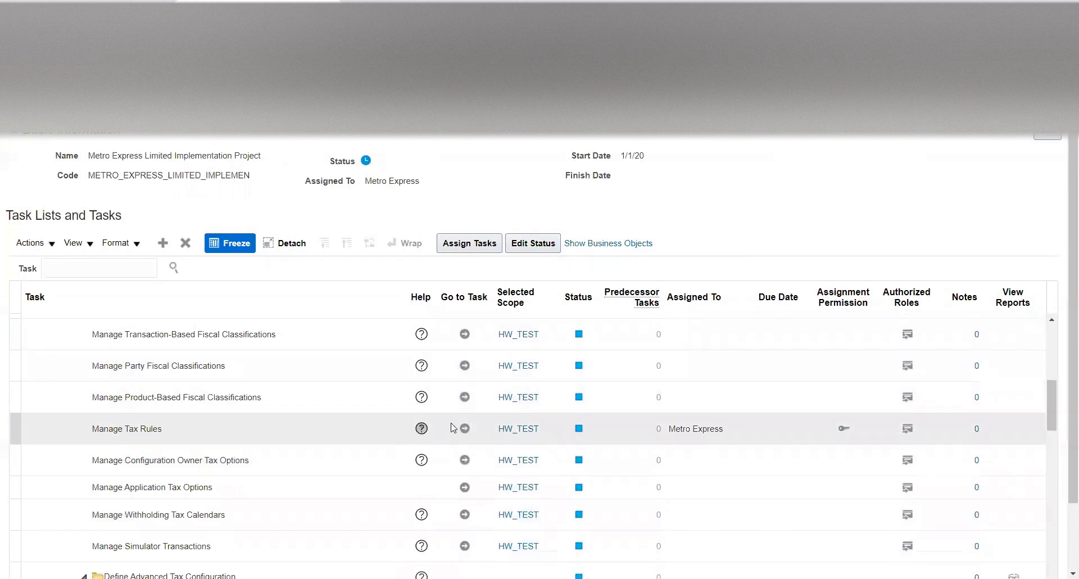
left_click(464, 428)
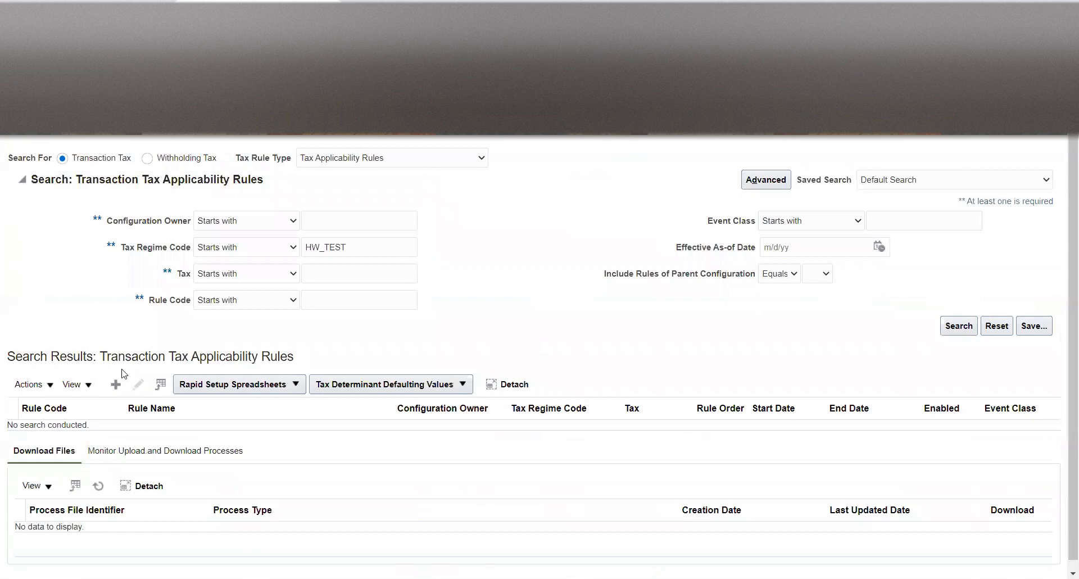
left_click(112, 391)
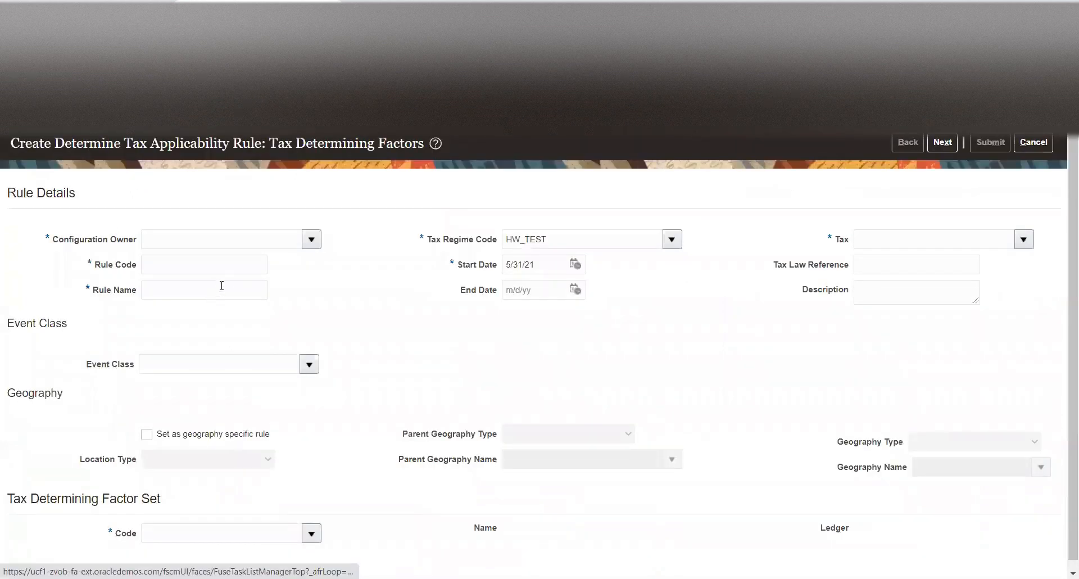
left_click(311, 239)
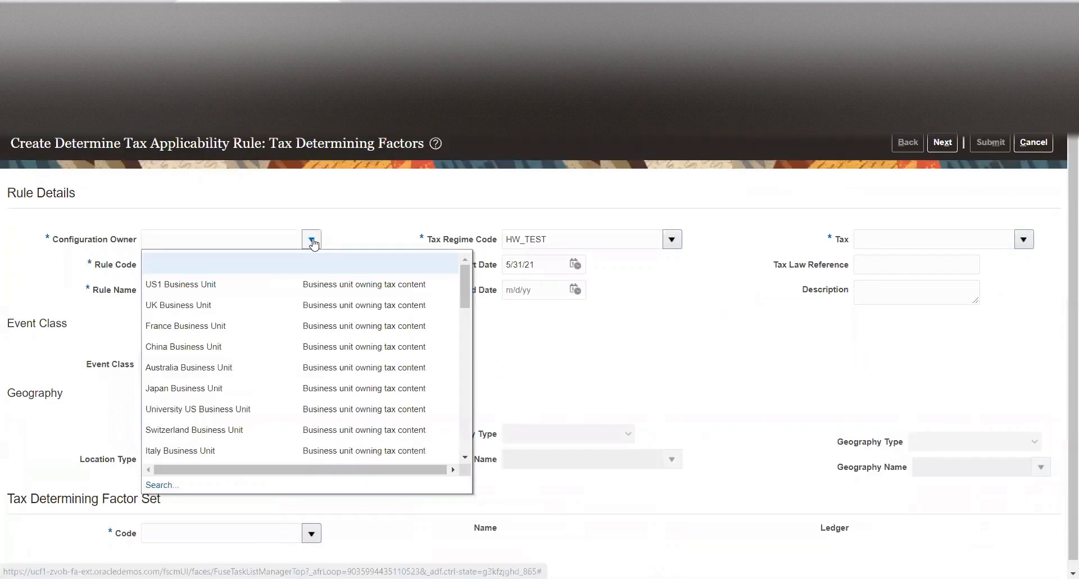
left_click(284, 234)
type("Metro Express Mauritius Business Unit")
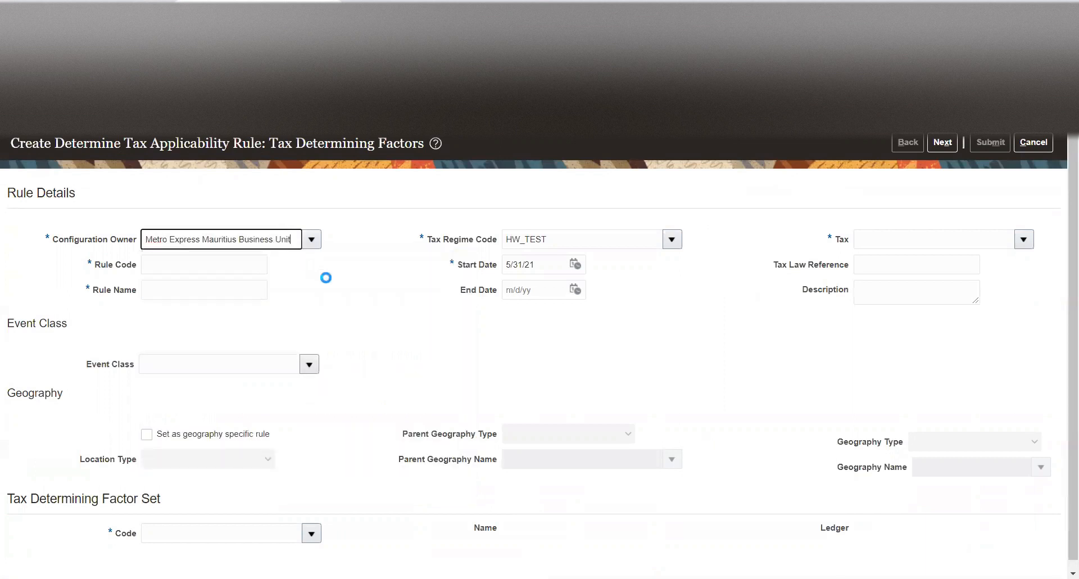
left_click(298, 261)
- Enter FITR as the rule code and Standard rated - Full Recovery as the rule name
left_click(257, 266)
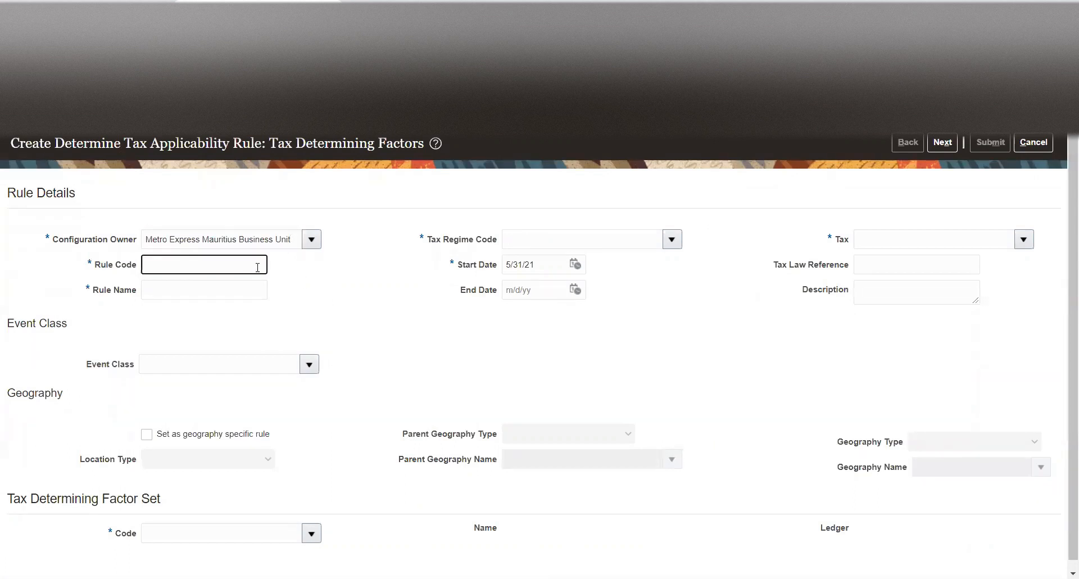
type("FITR")
double_click(259, 265)
left_click(241, 291)
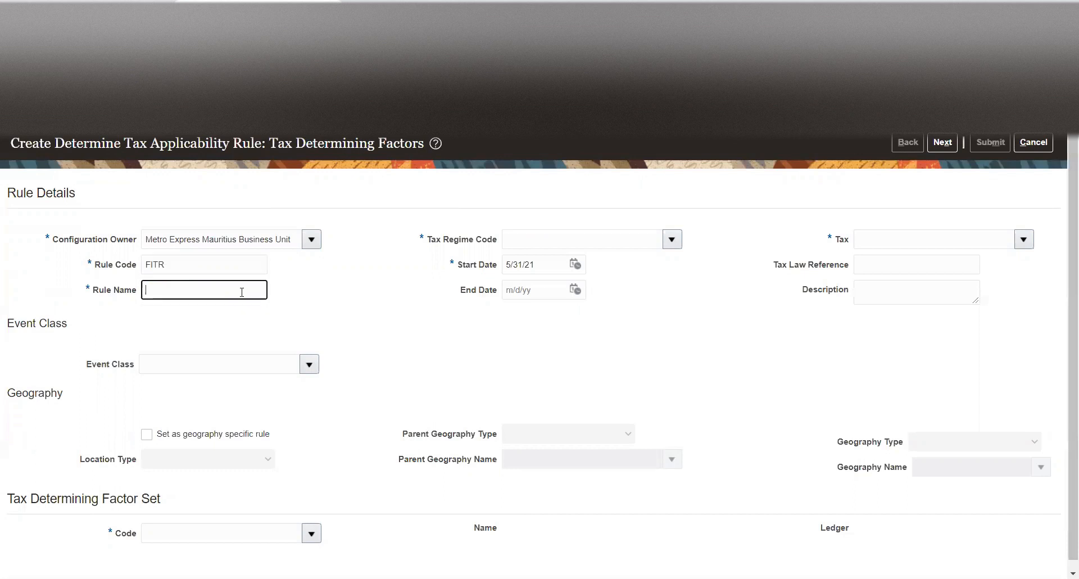
type("Standard")
type("rated - Full Recovery")
- Set the rule's tax regime code to METRO EXPRESS, its start date to 1/1/21 and its tax to FITR
left_click(671, 241)
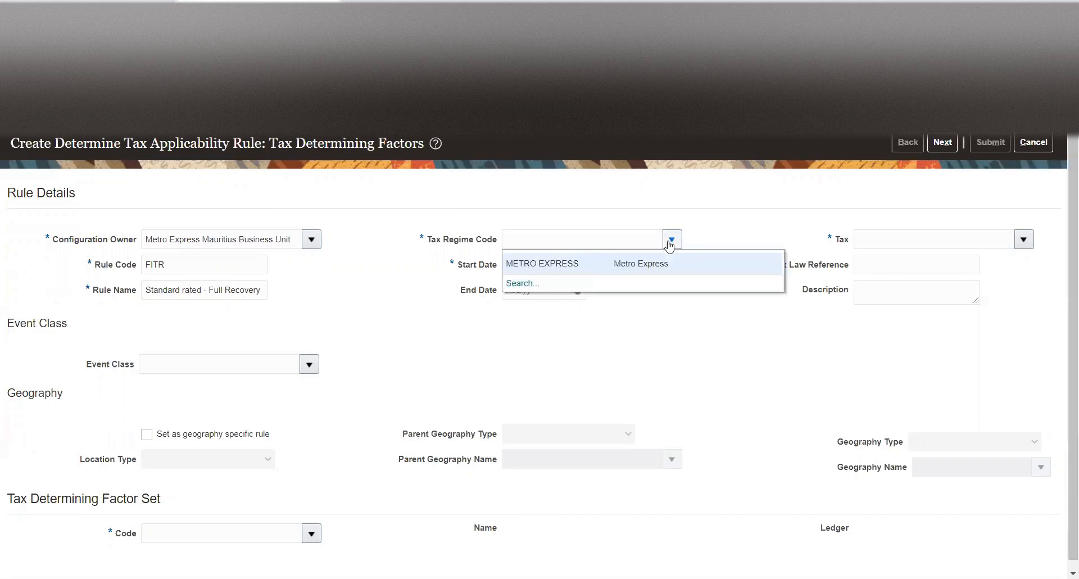
left_click(655, 264)
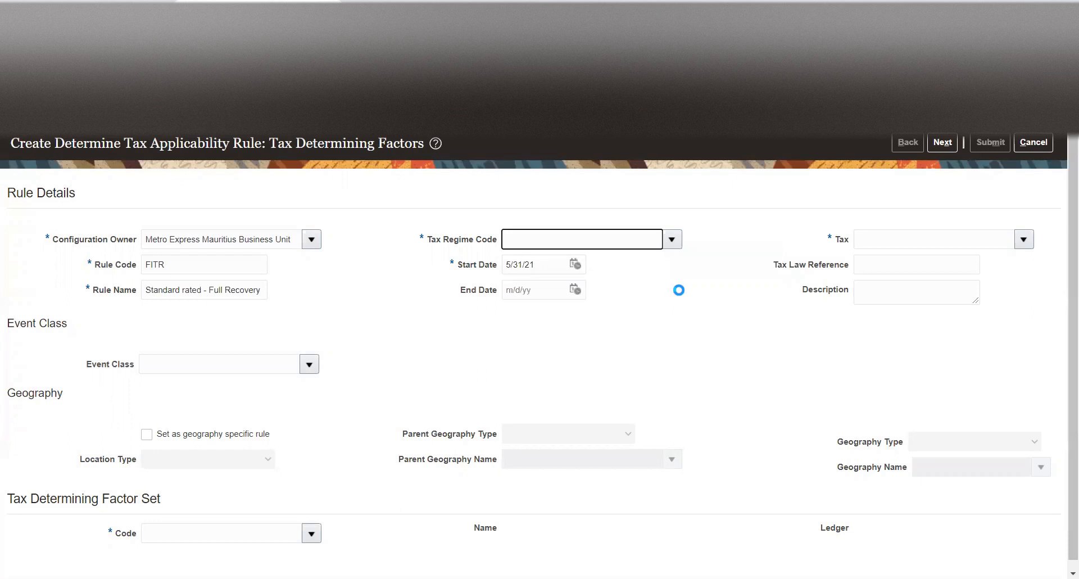
left_click(576, 265)
left_click(634, 291)
key("Escape")
left_click(648, 306)
left_click(714, 330)
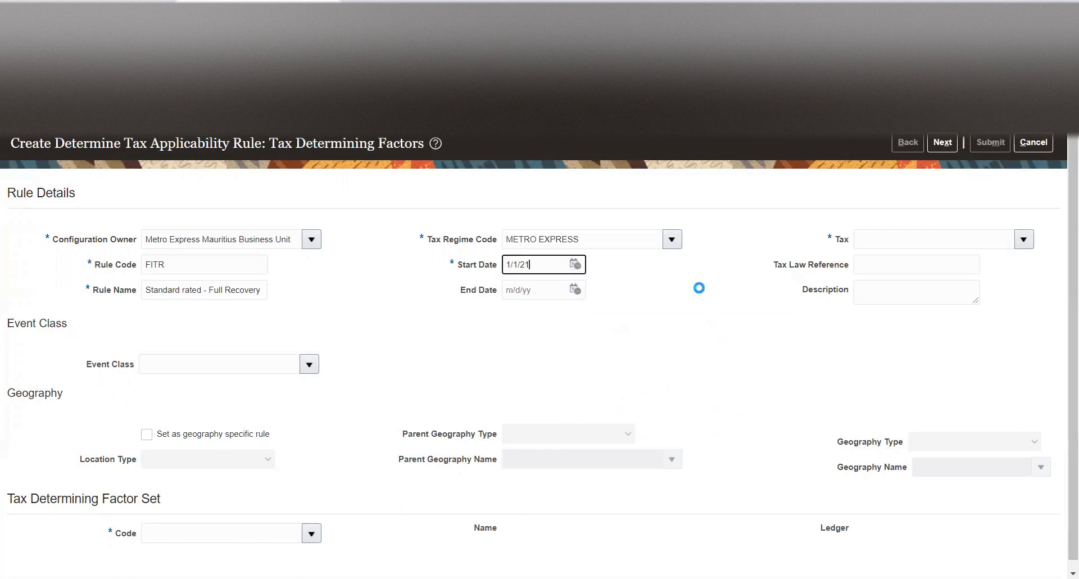
left_click(1024, 241)
left_click(972, 265)
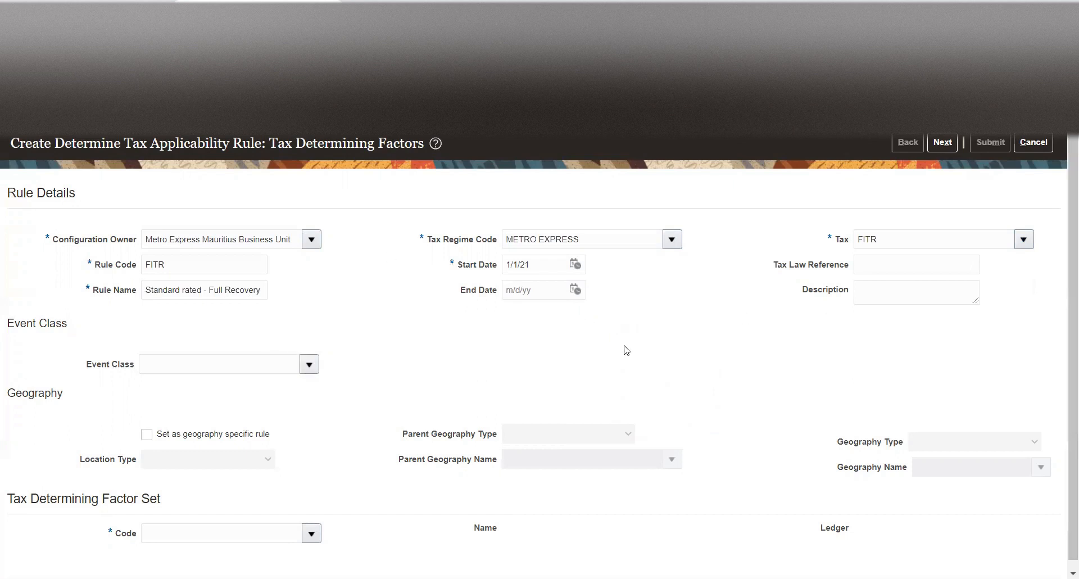
- Restrict the tax applicability rule to the Standard Invoices event class
left_click(310, 367)
left_click(311, 368)
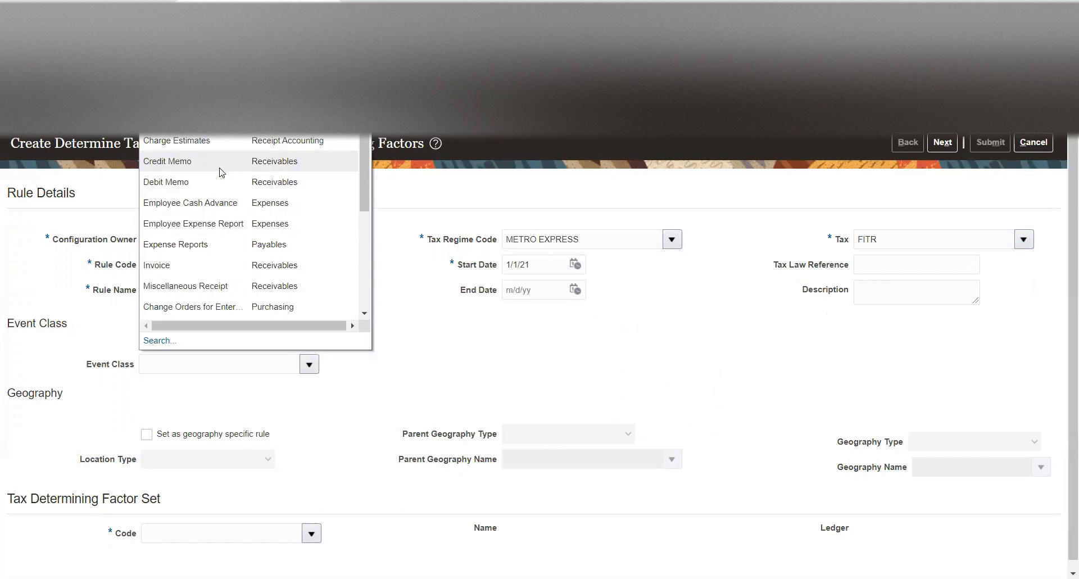
scroll(221, 173, "down", 2)
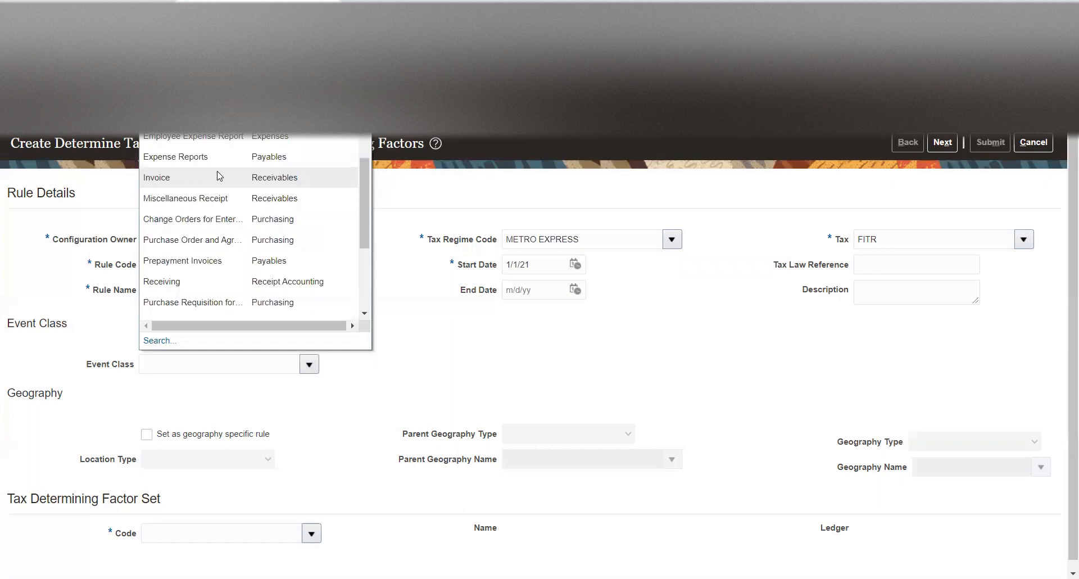
scroll(219, 172, "down", 2)
scroll(219, 172, "down", 1)
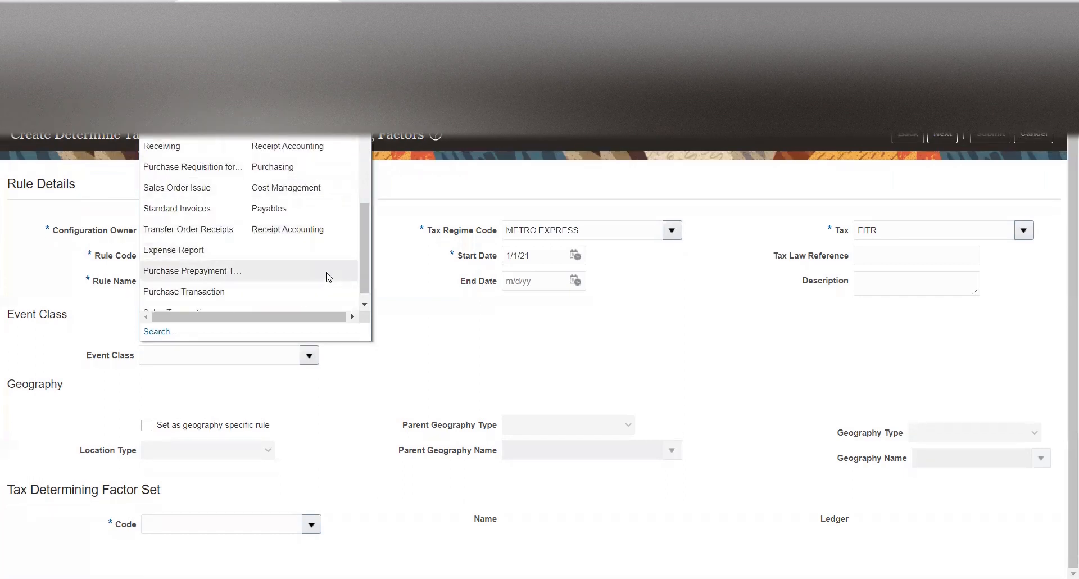
left_click(219, 206)
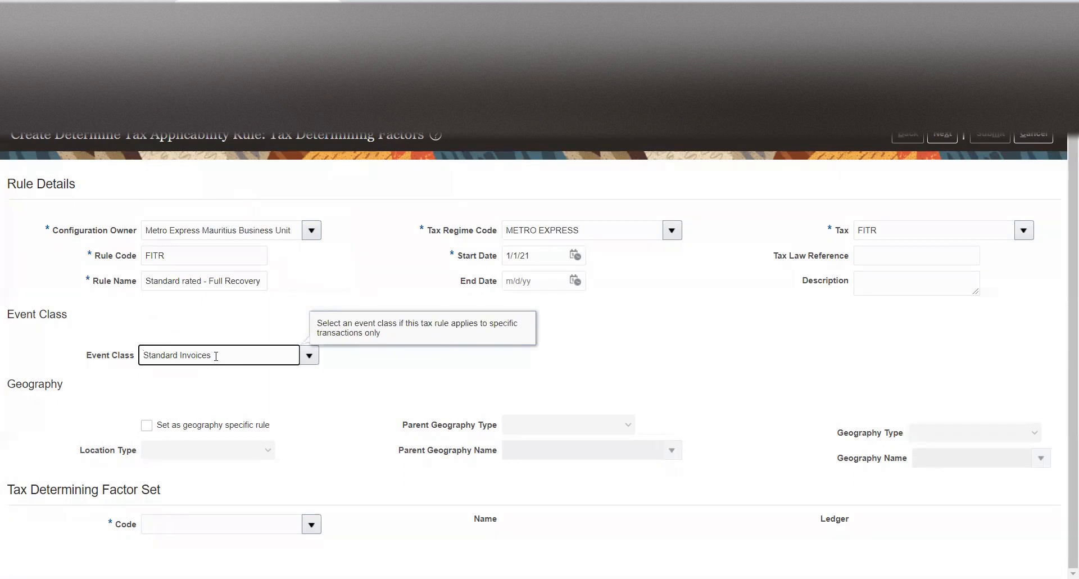
left_click(645, 346)
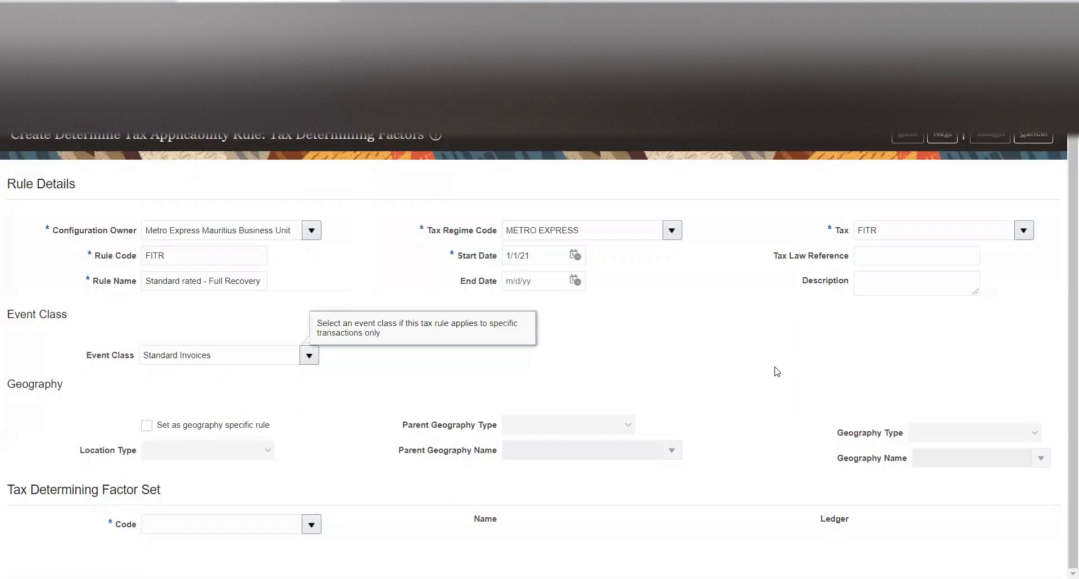
left_click(543, 356)
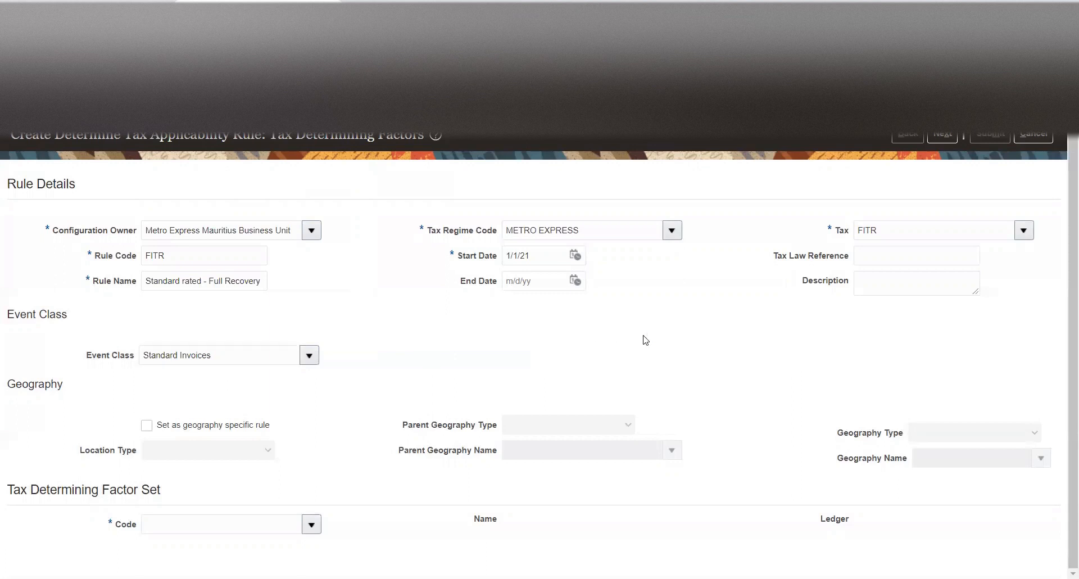
- Assign the FITR tax determining factor set to the applicability rule and continue to its tax condition sets
left_click(311, 525)
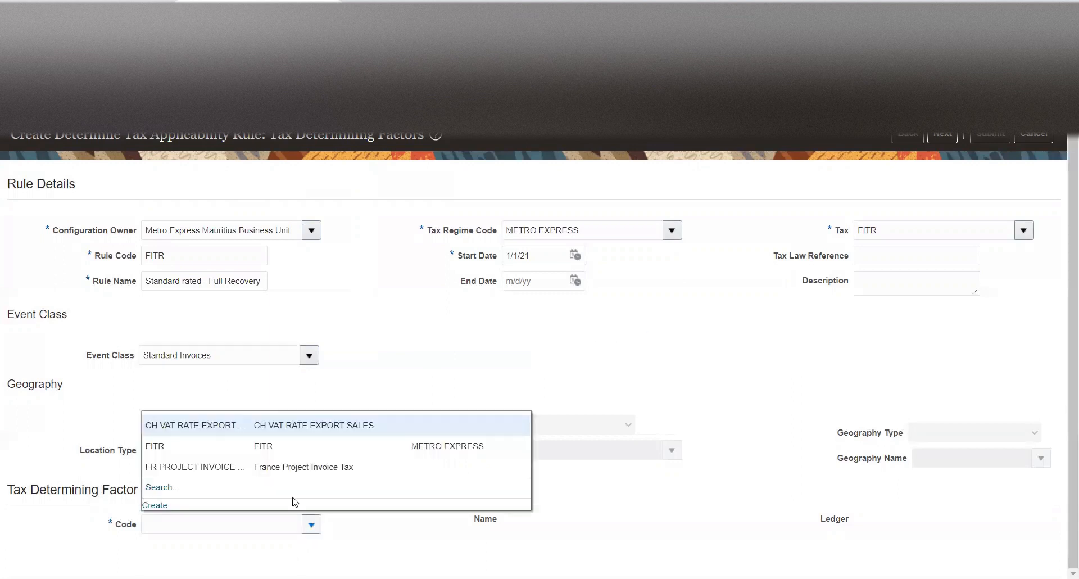
left_click(164, 445)
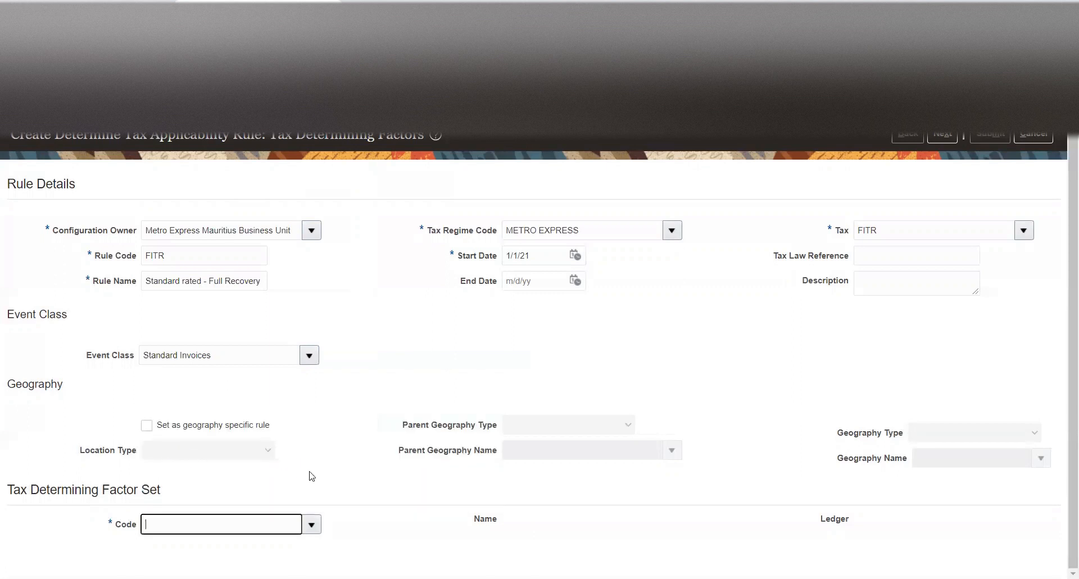
scroll(362, 388, "down", 3)
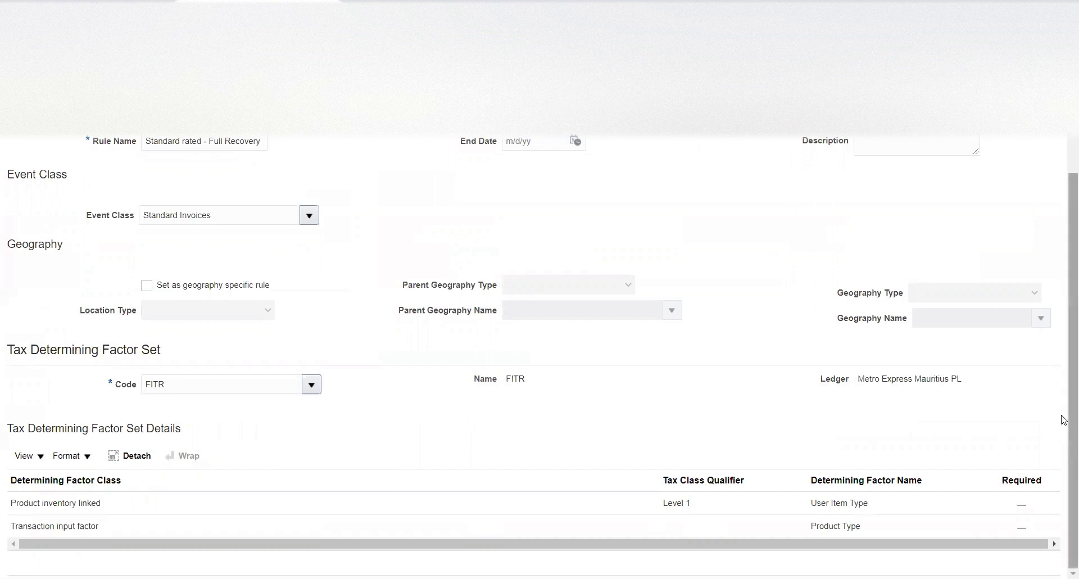
scroll(1064, 421, "up", 3)
left_click(943, 142)
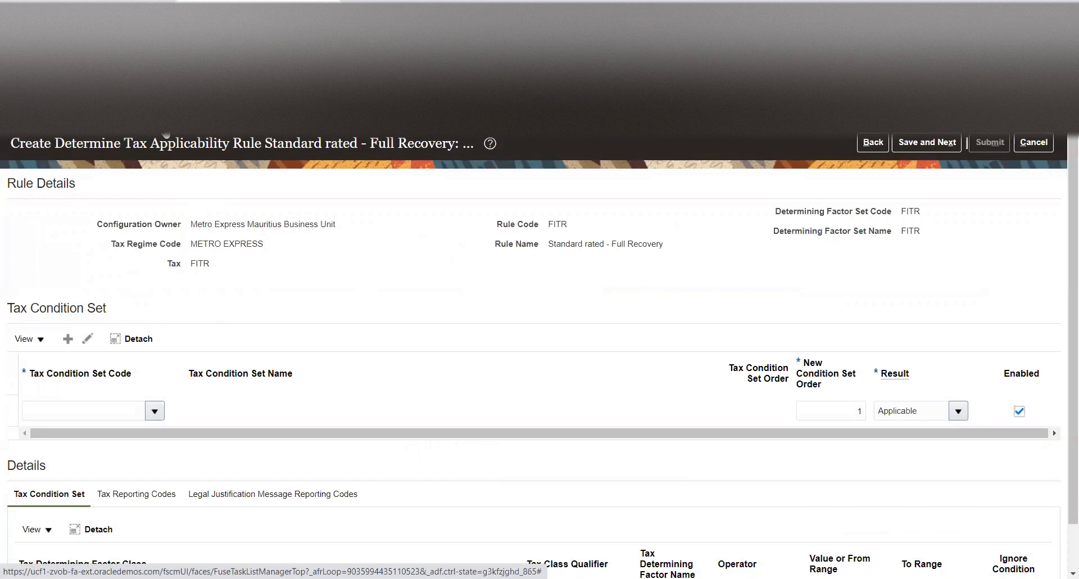
- Add the FITR tax condition set to the rule with the result Applicable and save it
left_click(138, 411)
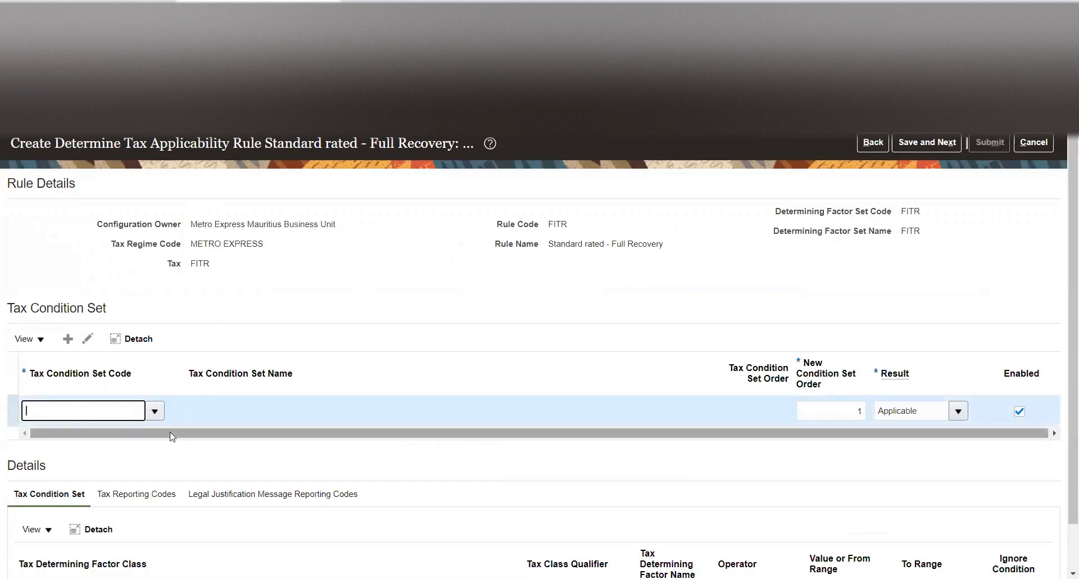
left_click(162, 423)
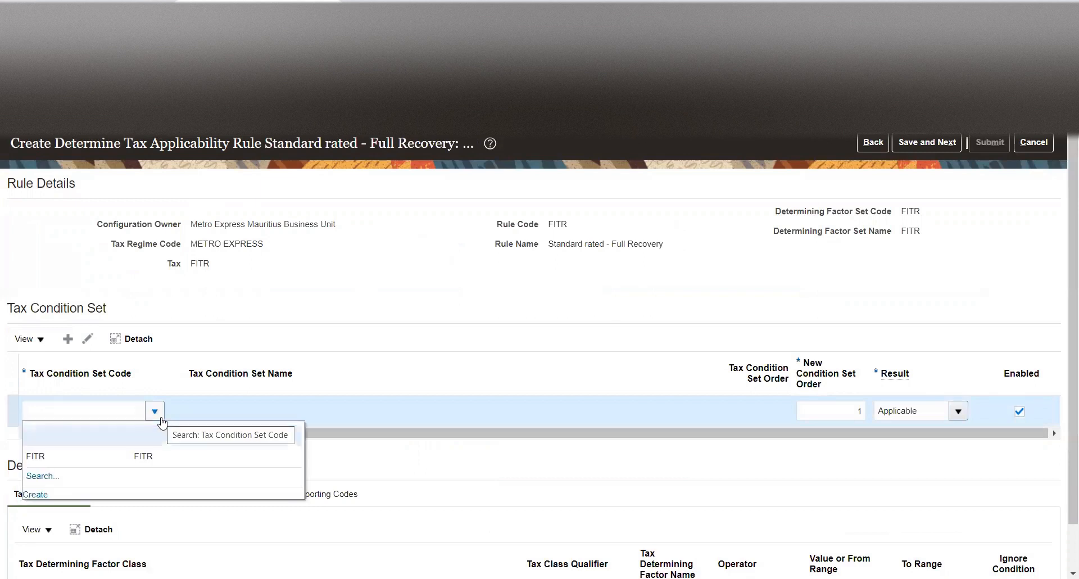
left_click(117, 457)
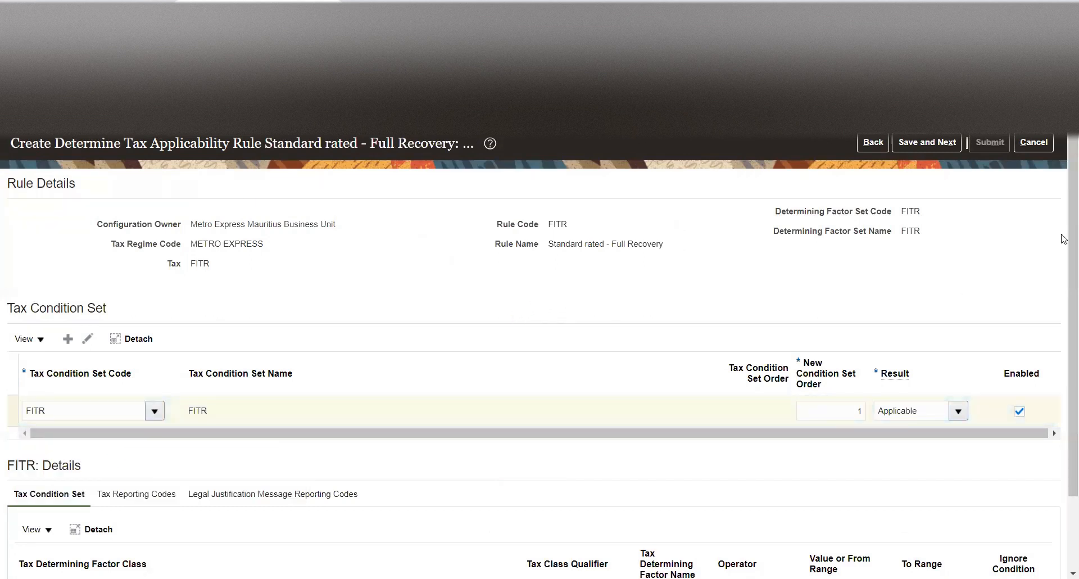
scroll(1062, 281, "down", 2)
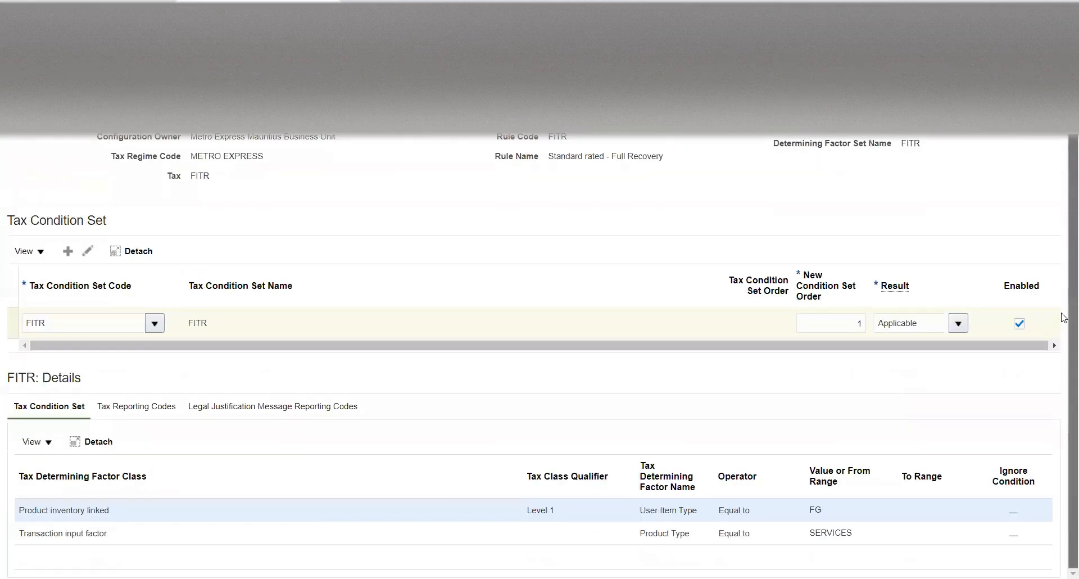
scroll(1064, 257, "up", 1)
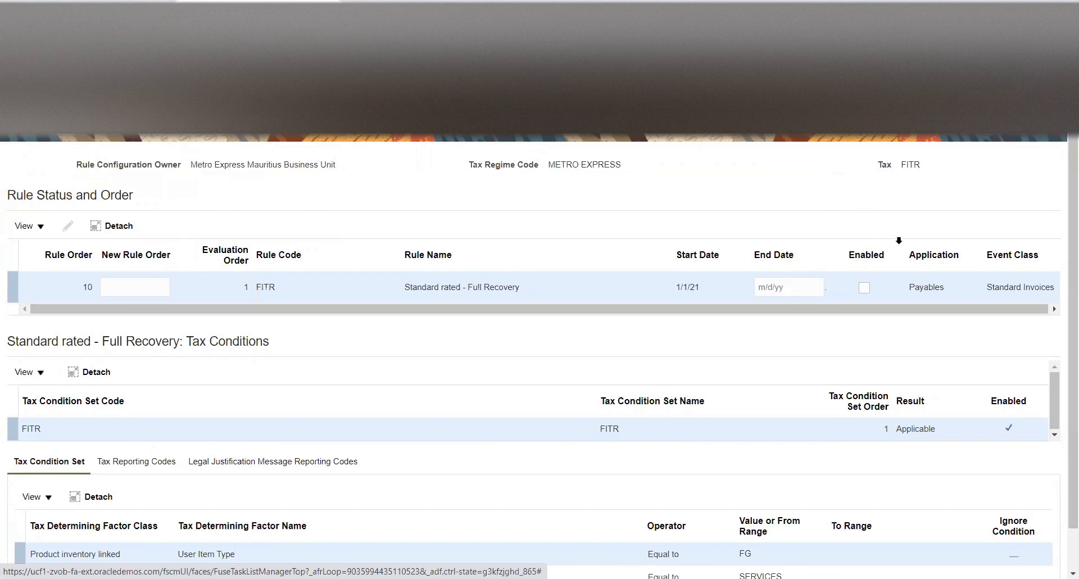
- Enable the Standard rated - Full Recovery rule and submit it
left_click(864, 288)
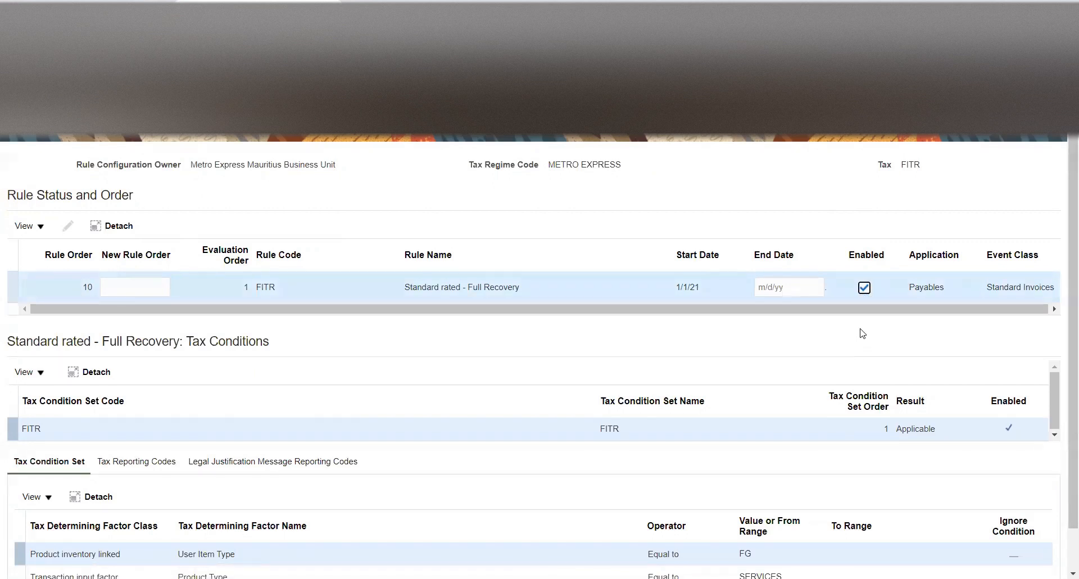
scroll(1064, 314, "down", 1)
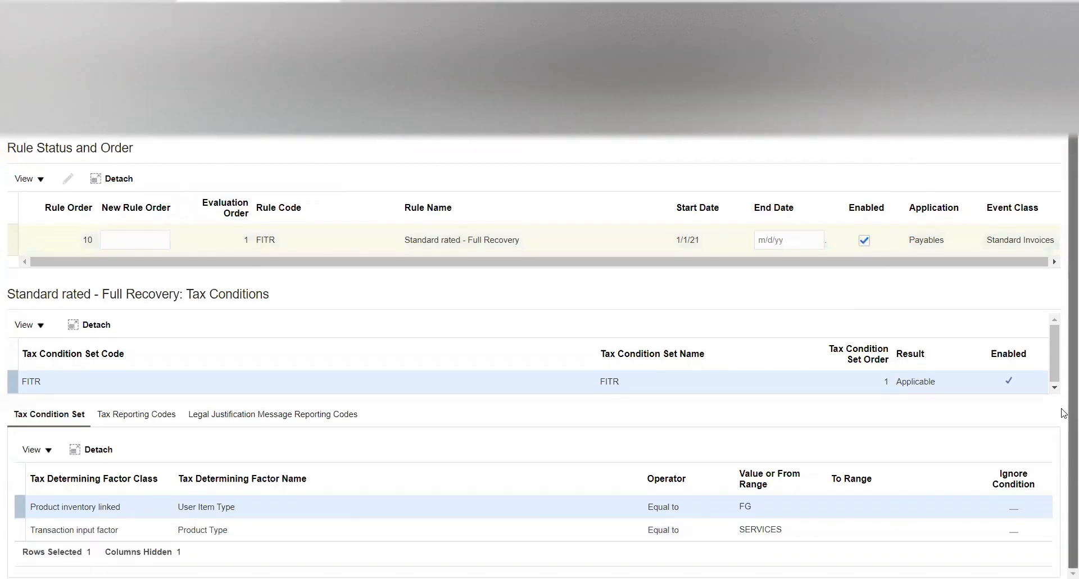
scroll(1064, 410, "up", 2)
left_click(989, 142)
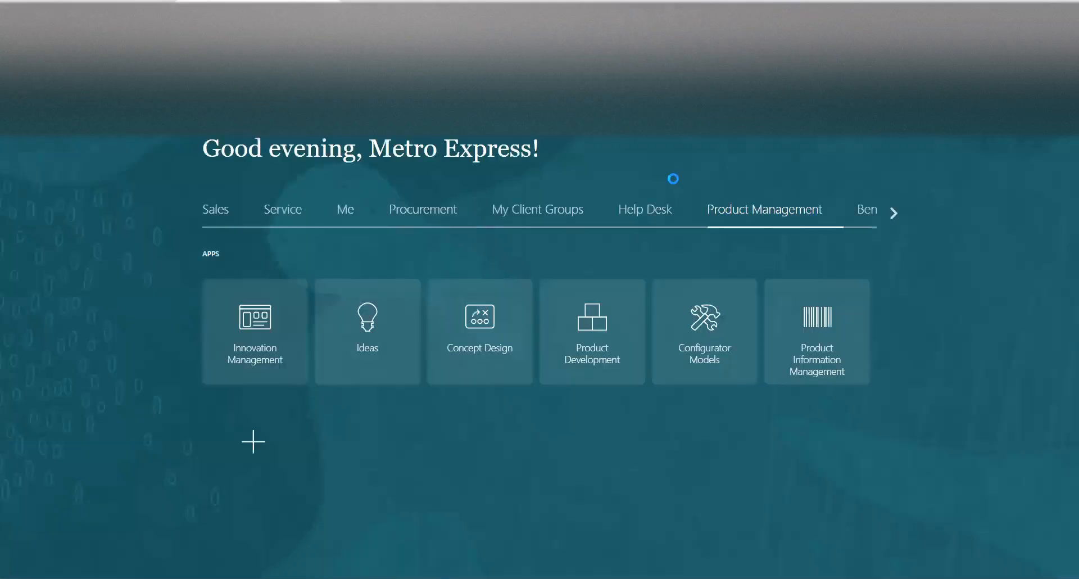
left_click(886, 215)
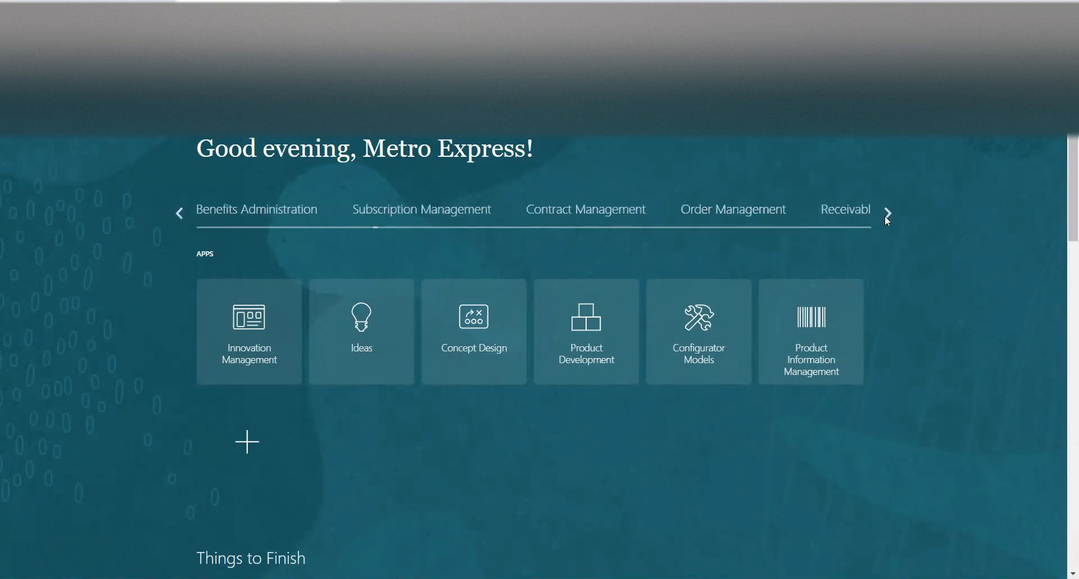
left_click(886, 215)
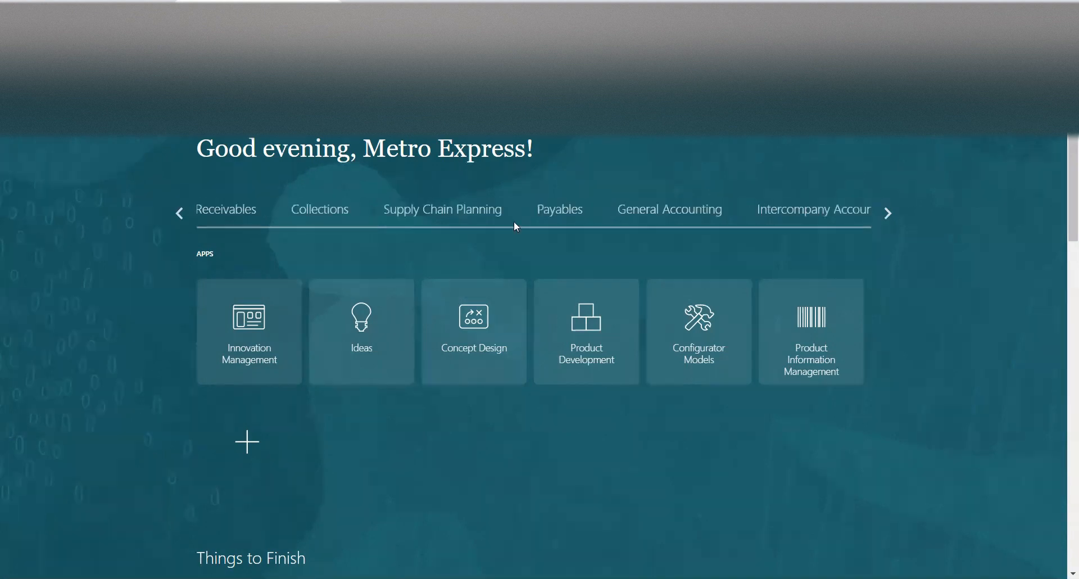
left_click(887, 213)
left_click(887, 213)
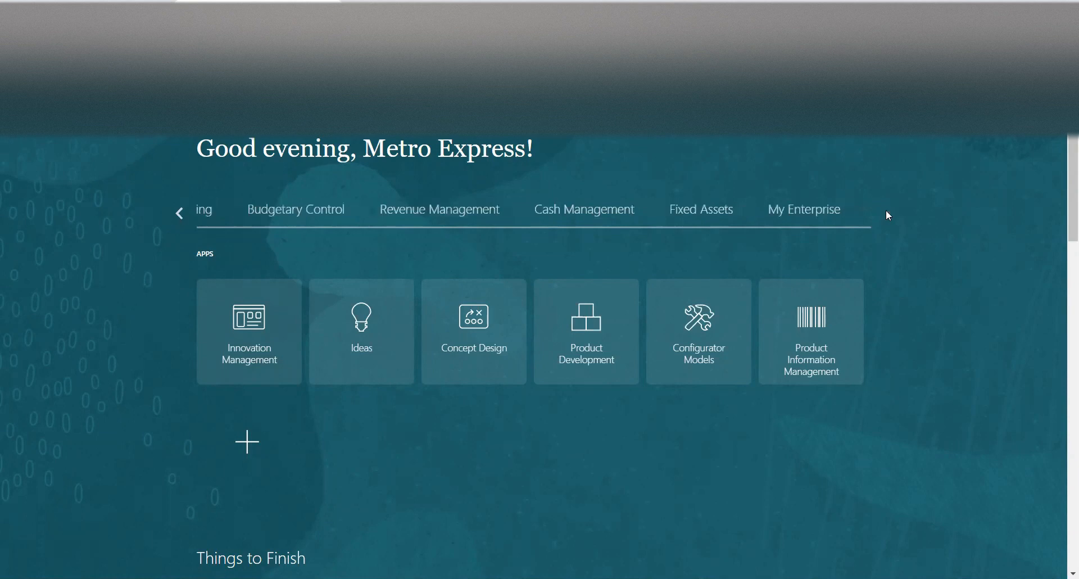
left_click(179, 212)
left_click(179, 211)
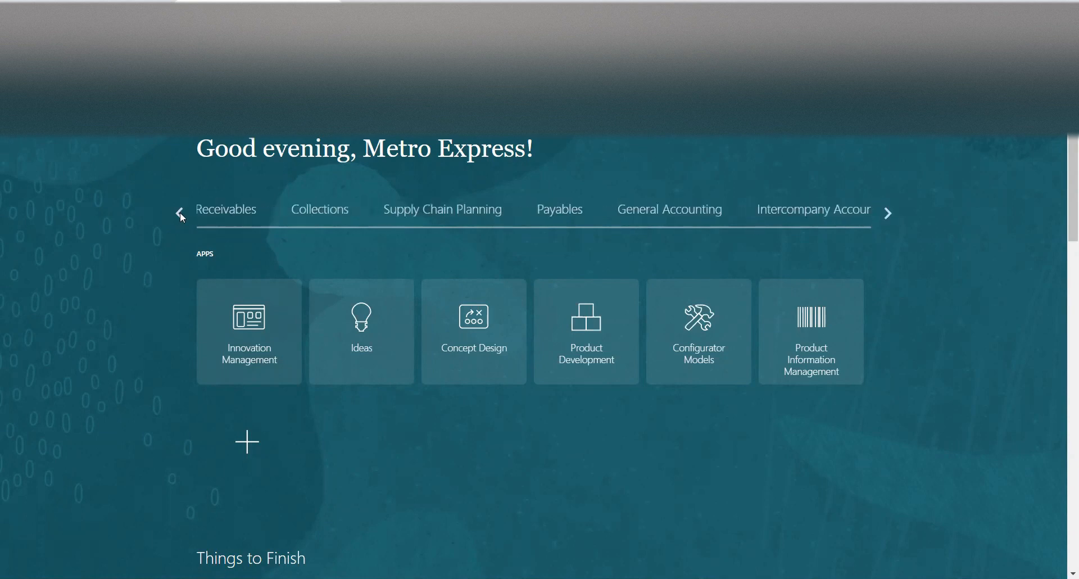
left_click(181, 212)
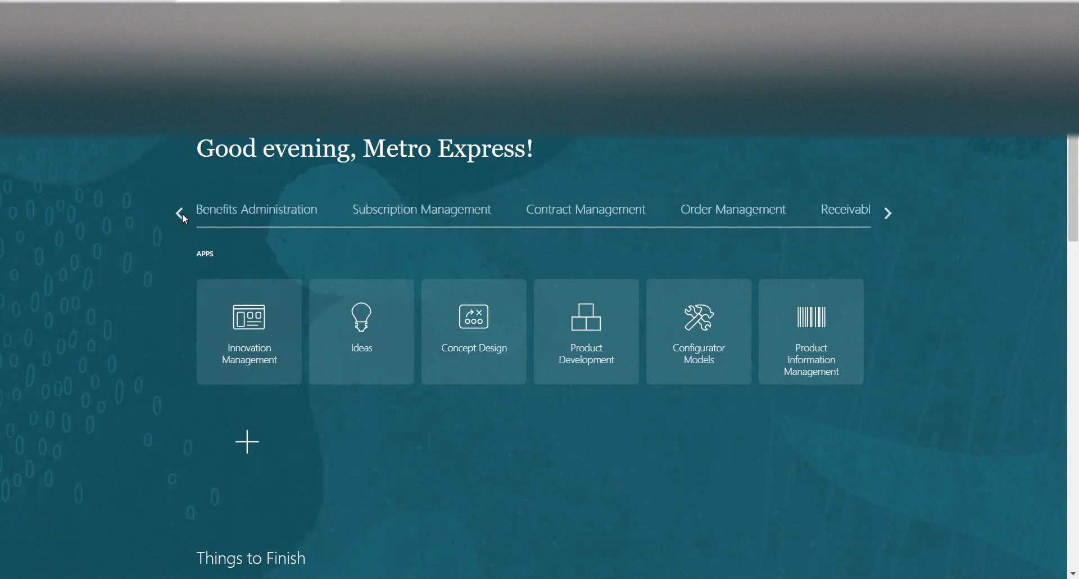
left_click(182, 213)
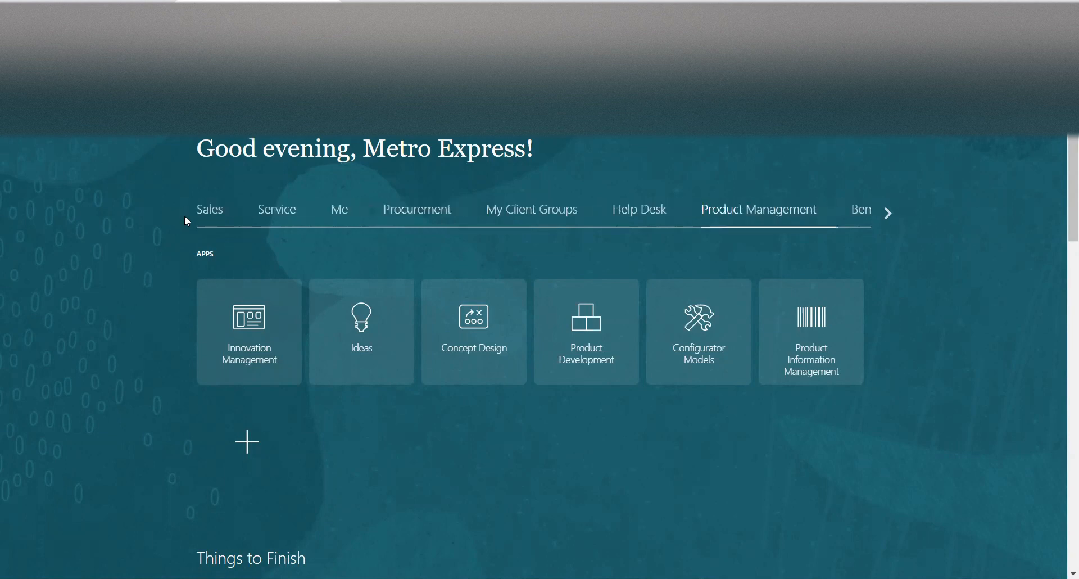
- Start a new order from the Purchase Orders work area in Procurement and open its supplier search
left_click(405, 212)
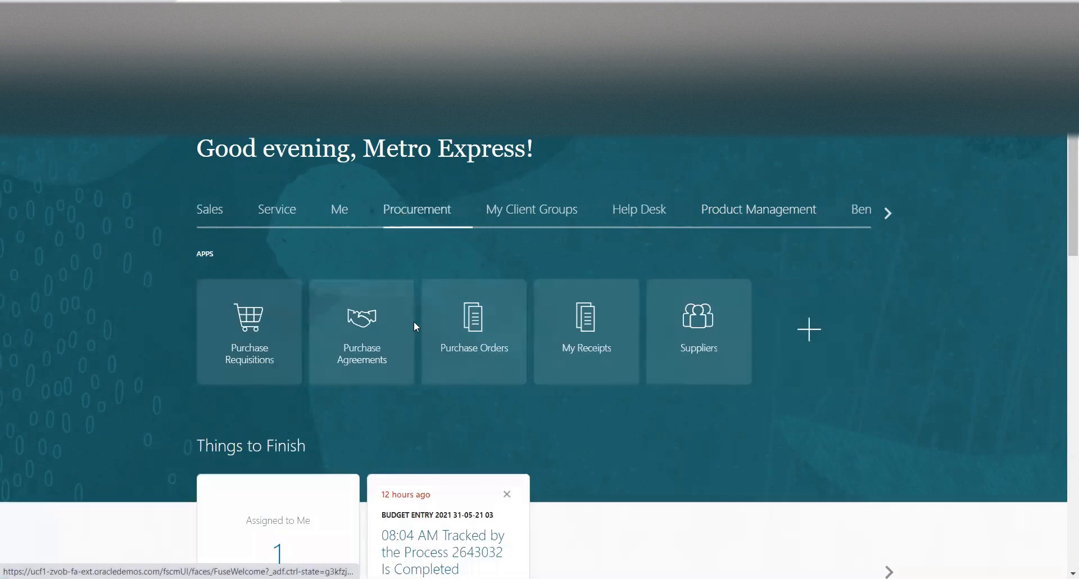
left_click(461, 332)
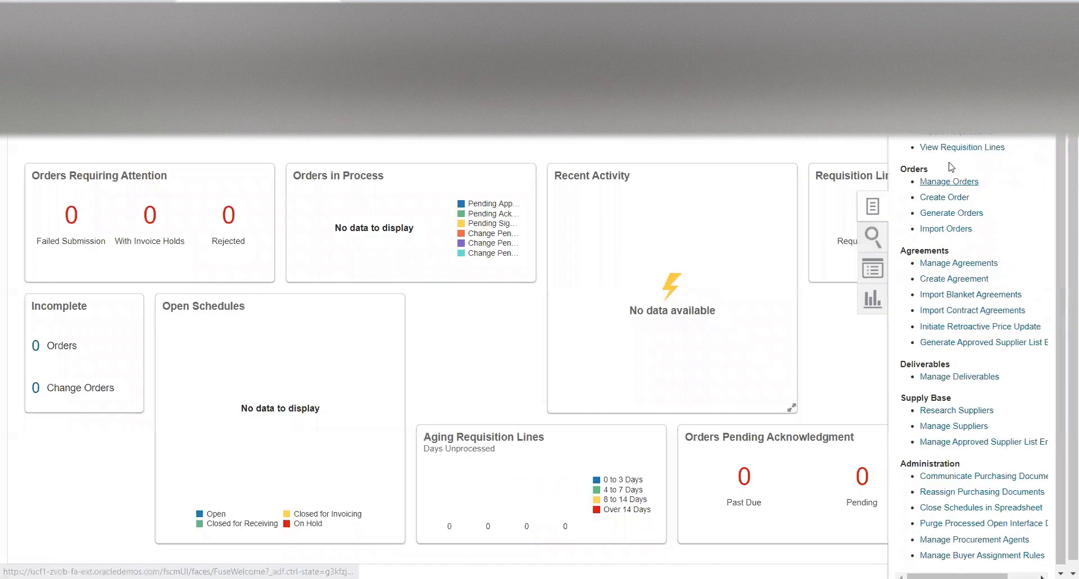
left_click(959, 196)
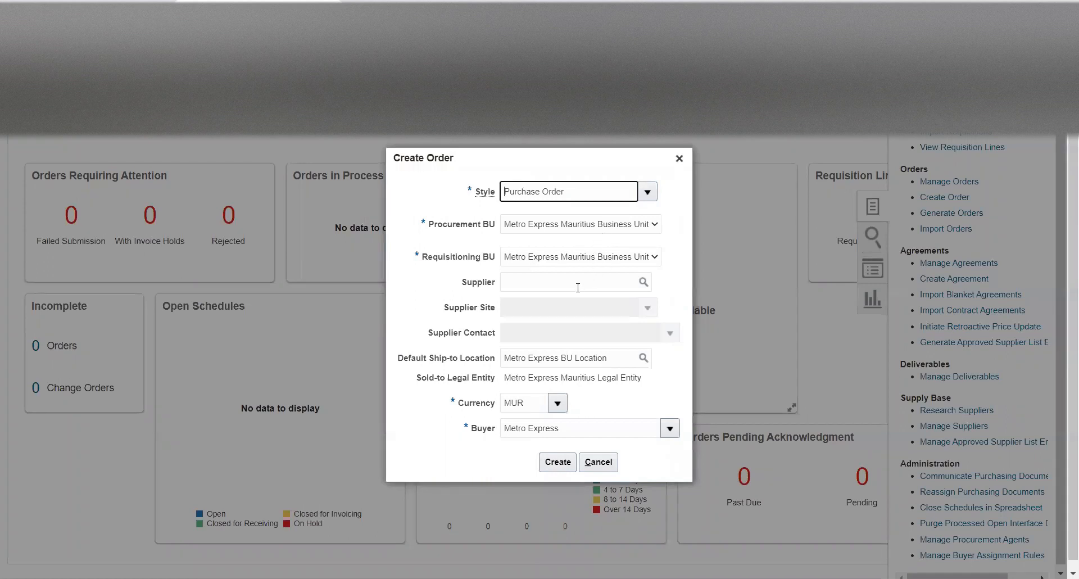
left_click(573, 285)
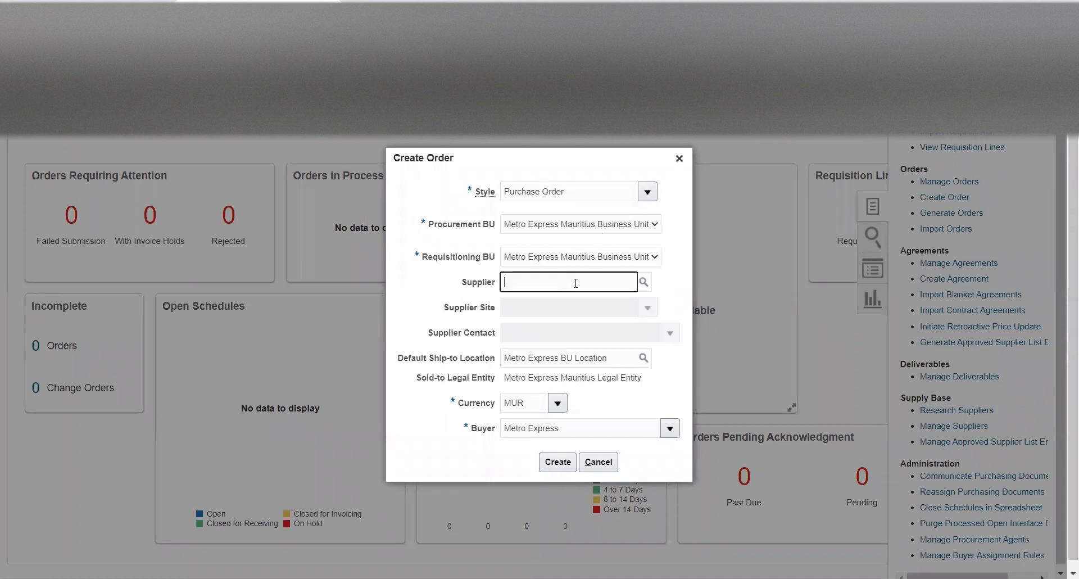
type("Met")
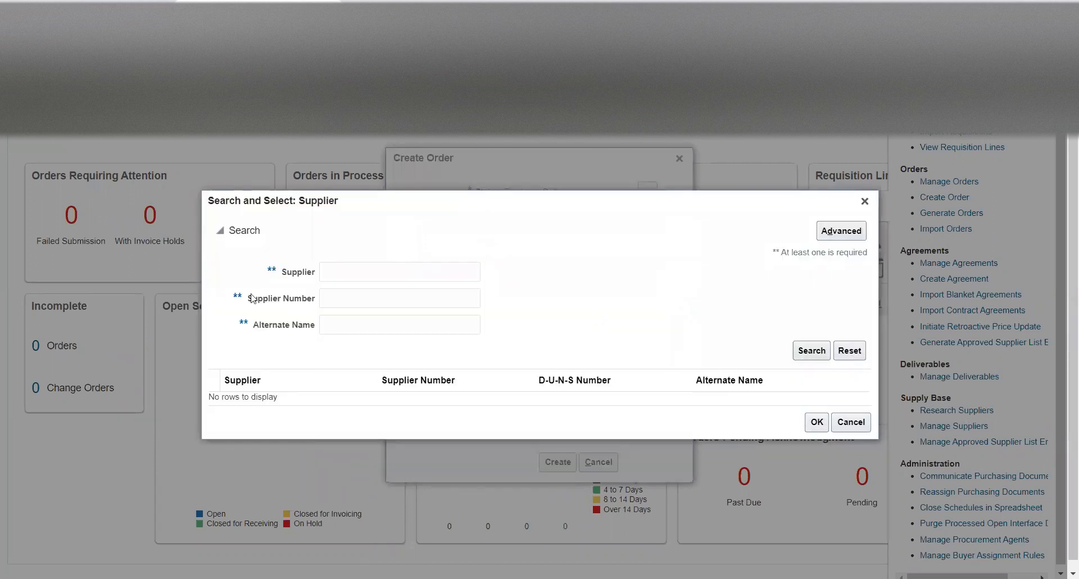
- Try to find the order's supplier by the name Metro, and clear the search term
left_click(359, 271)
type("Metro")
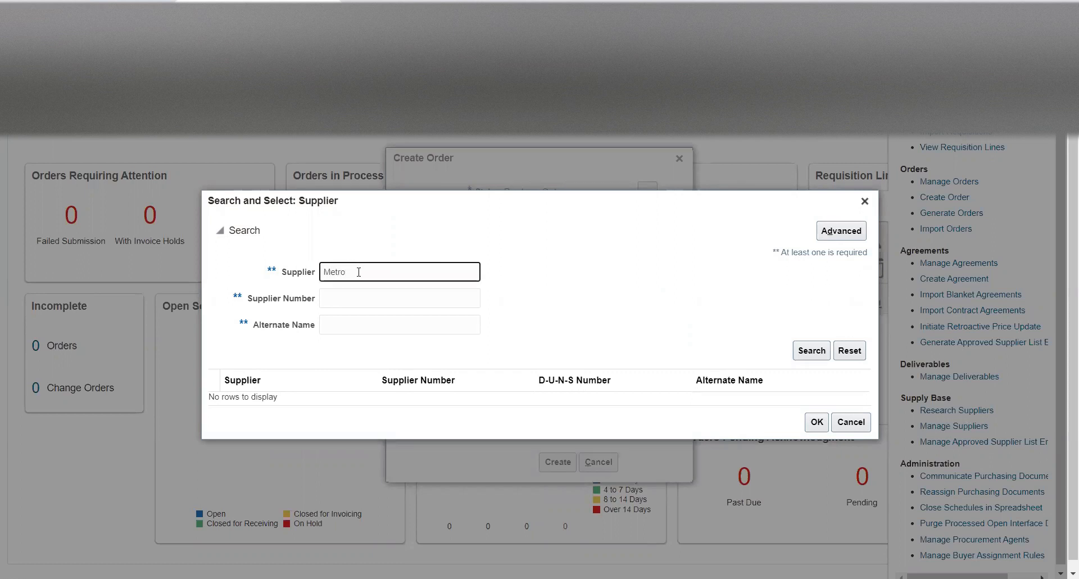
left_click(799, 353)
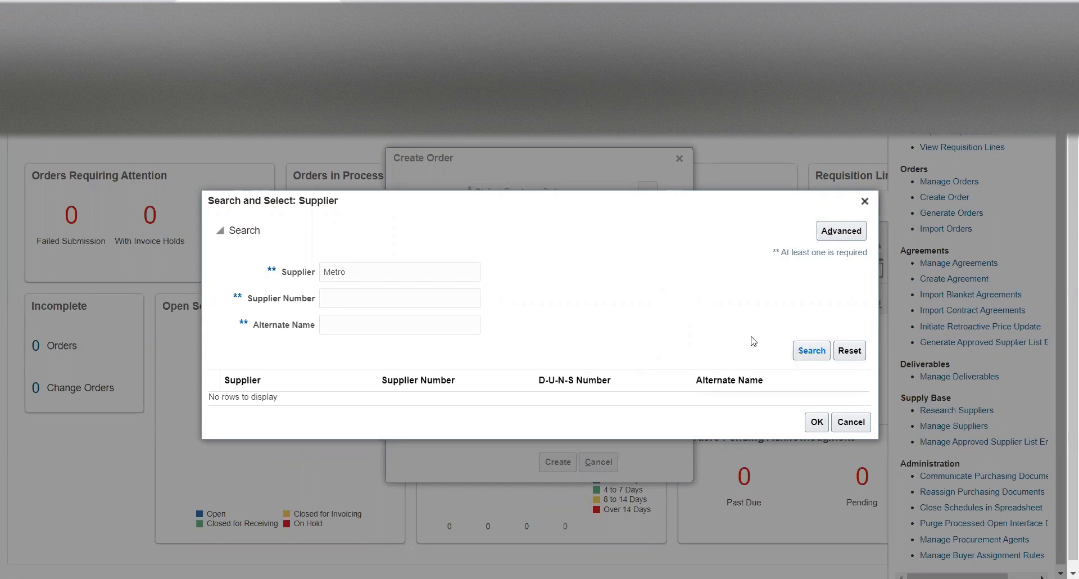
double_click(465, 274)
key("BackSpace")
- Run an advanced supplier search for names that do not equal @
left_click(837, 231)
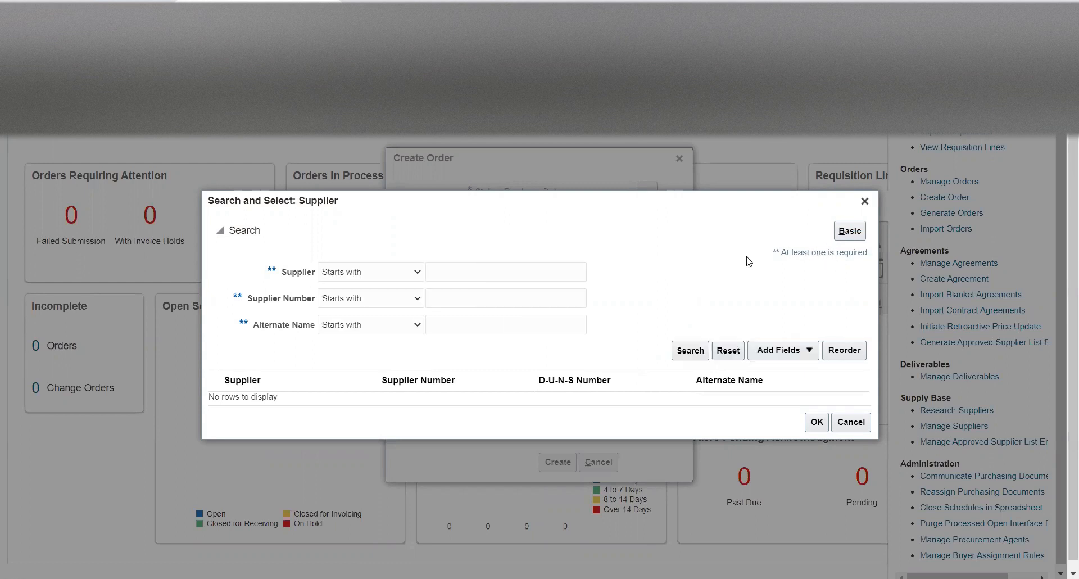
left_click(378, 270)
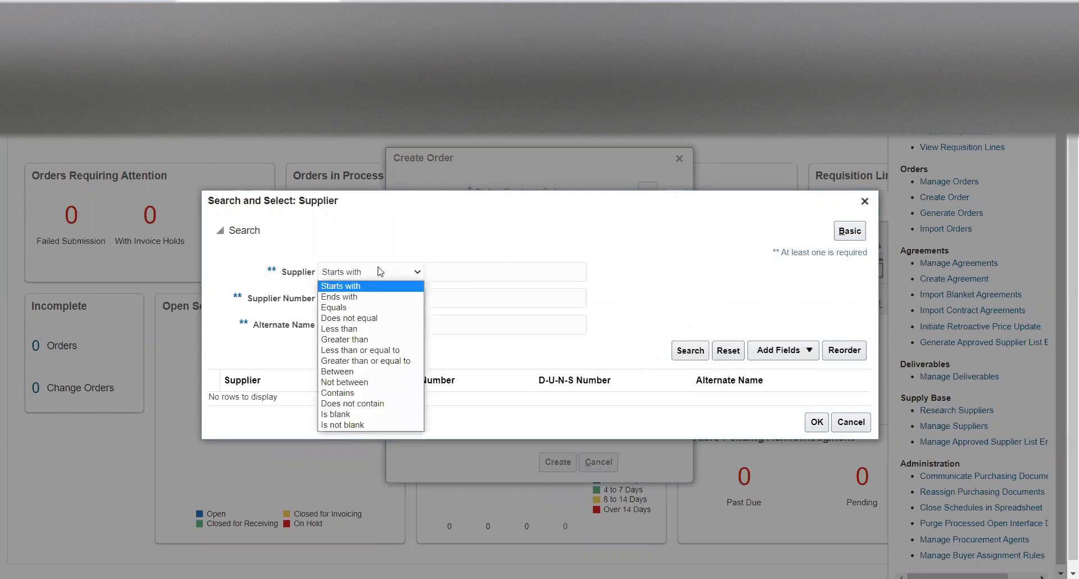
left_click(360, 319)
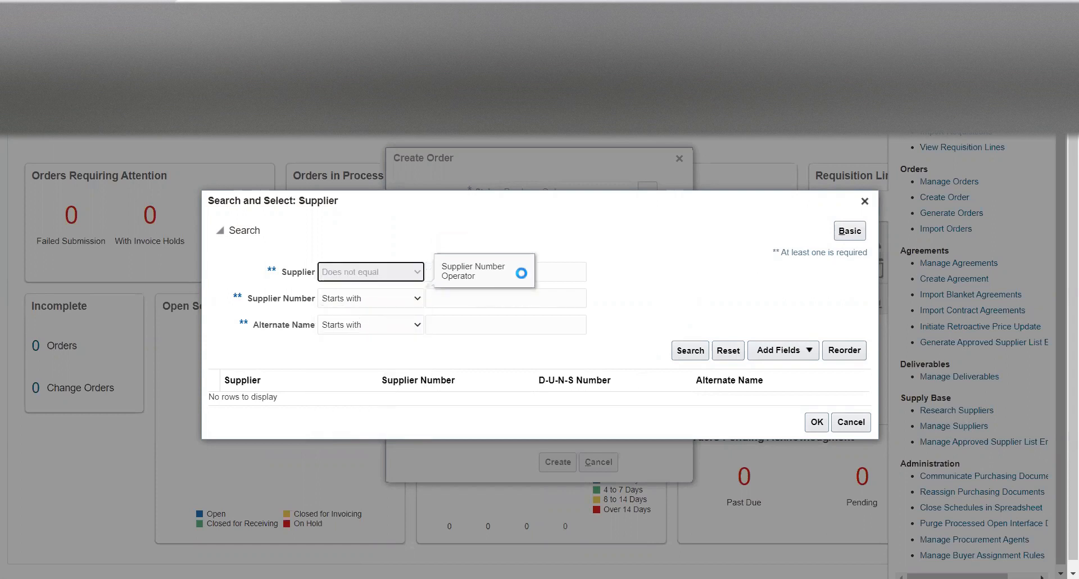
left_click(553, 272)
type("@")
left_click(690, 351)
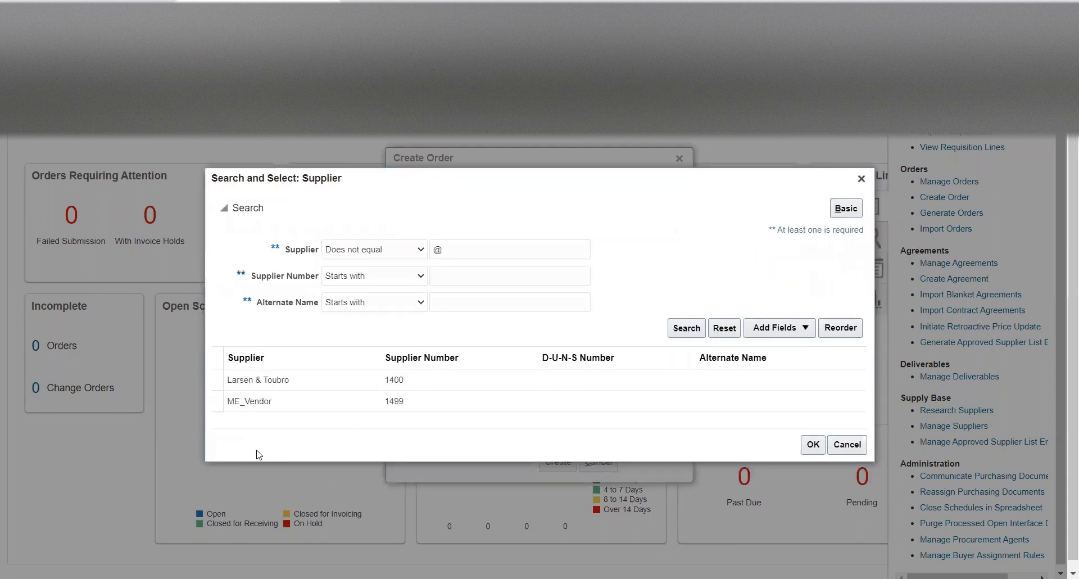
- Choose ME_Vendor as the supplier and create the purchase order
left_click(287, 406)
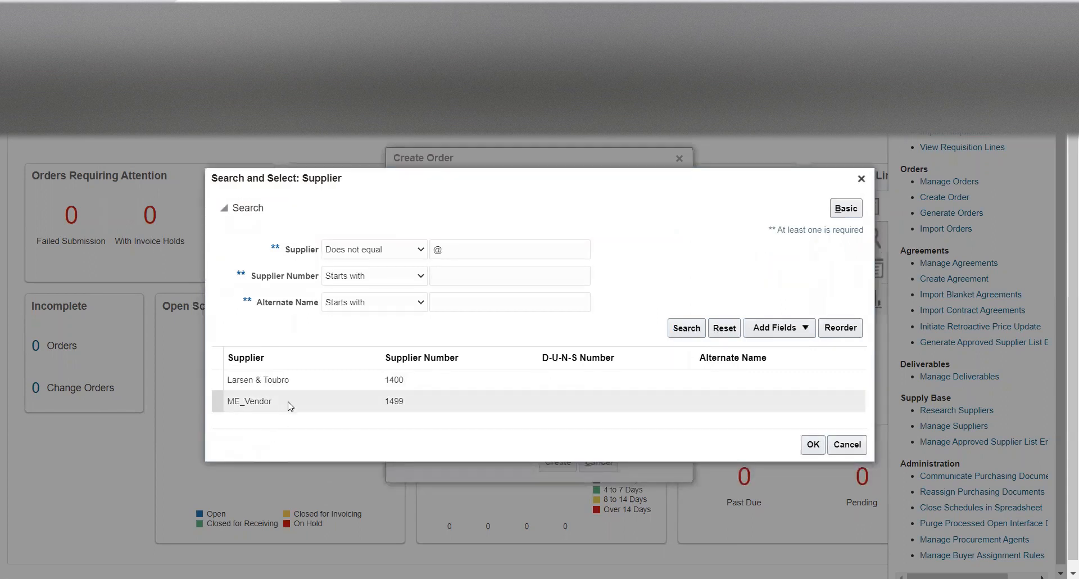
left_click(812, 445)
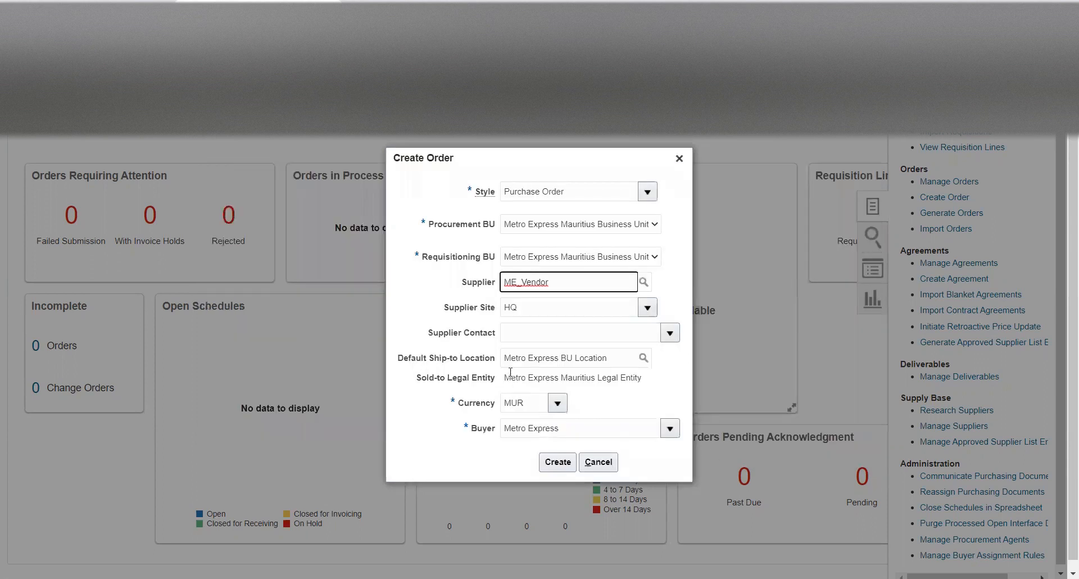
left_click(566, 461)
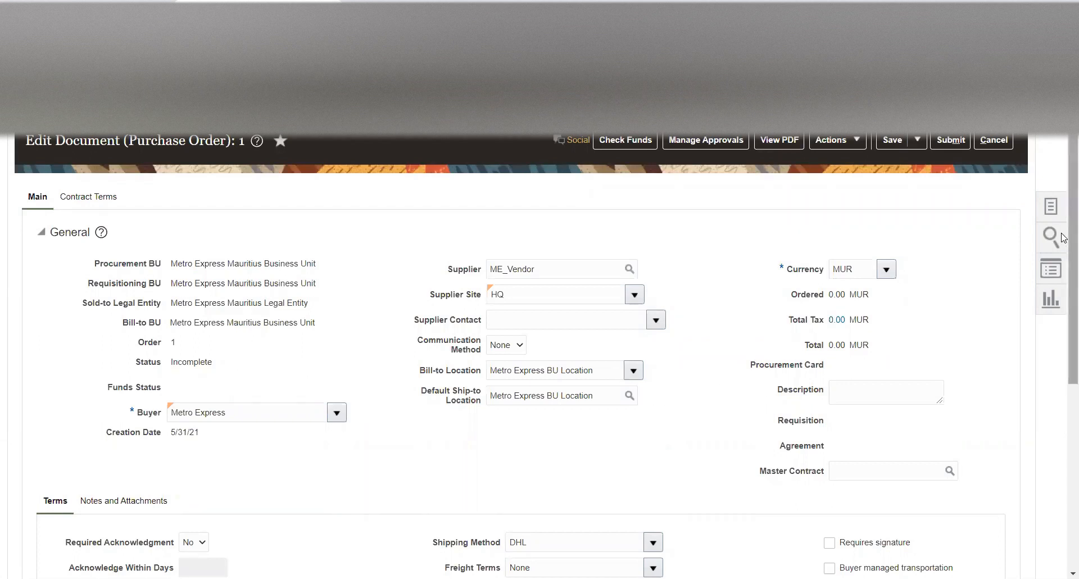
- Add a new line to the purchase order
scroll(1064, 236, "down", 5)
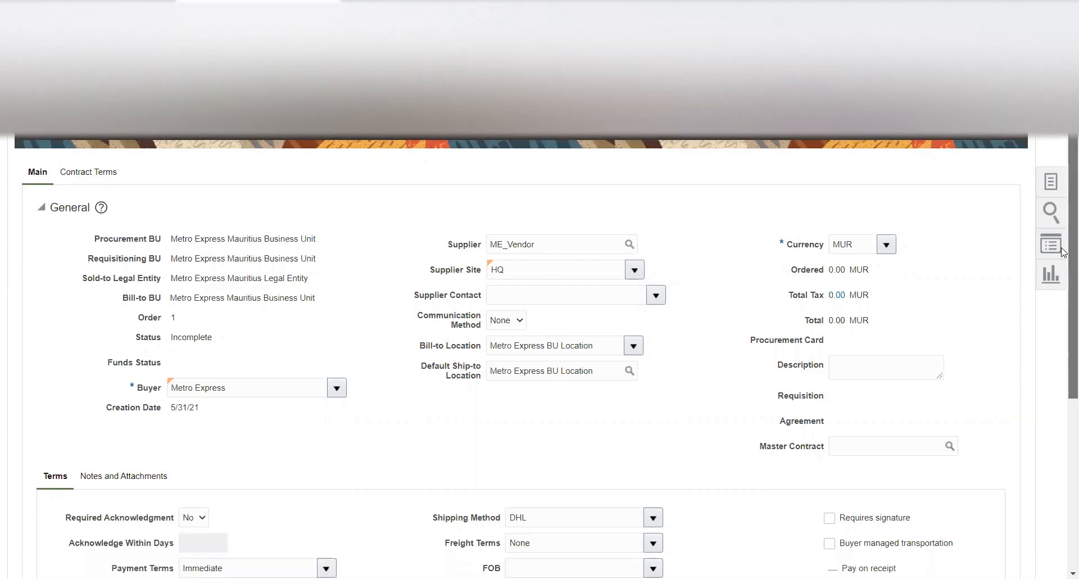
scroll(1064, 430, "down", 1)
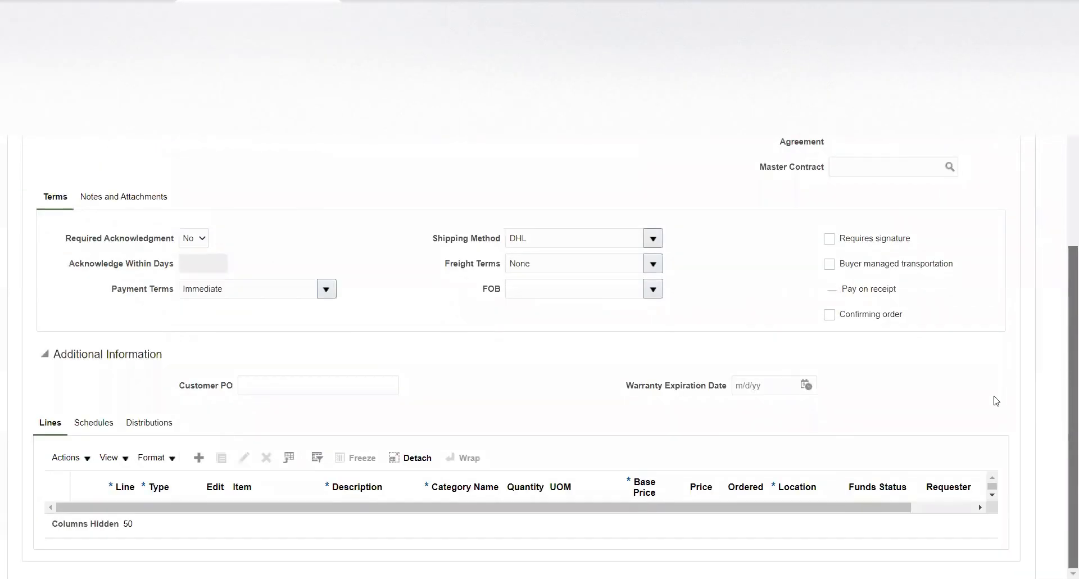
left_click(199, 457)
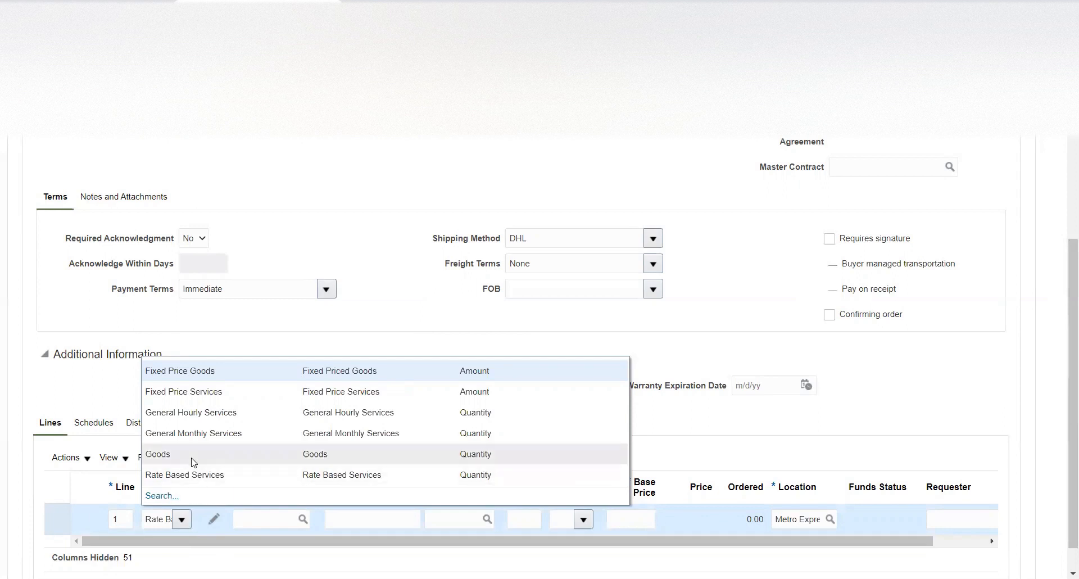
- Set the order line's type to Rate Based Services and its description to Taxed service
left_click(194, 474)
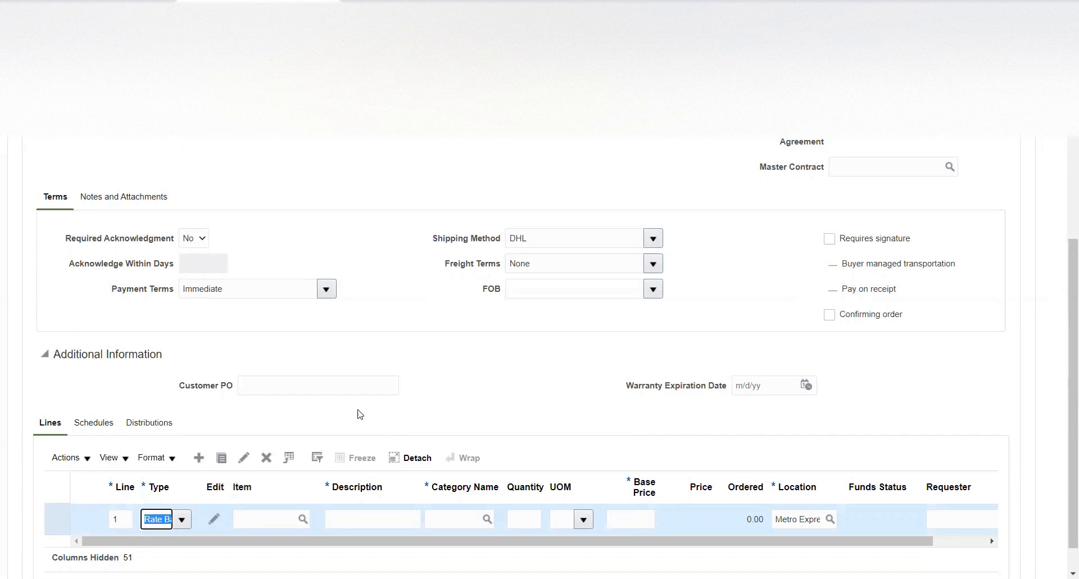
left_click(354, 520)
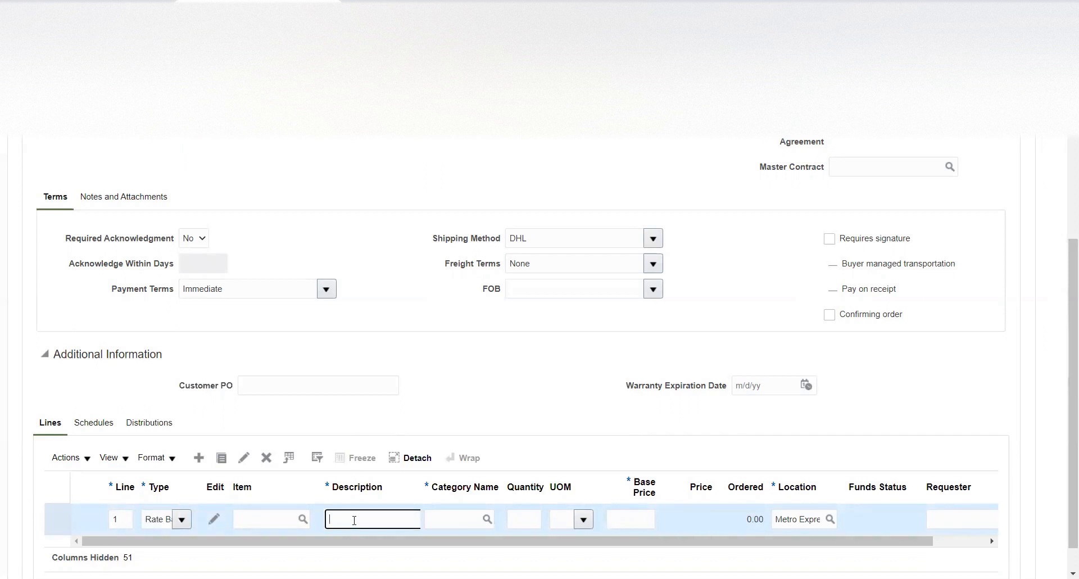
type("Taxed service")
key("Tab")
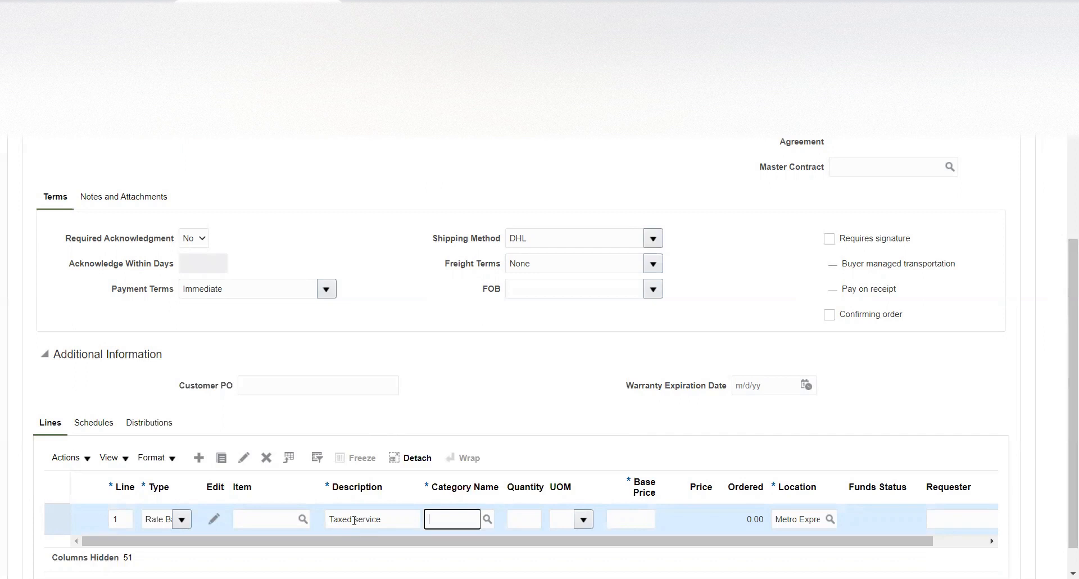
- Run an advanced category search for the order line with category names that do not equal @
left_click(487, 520)
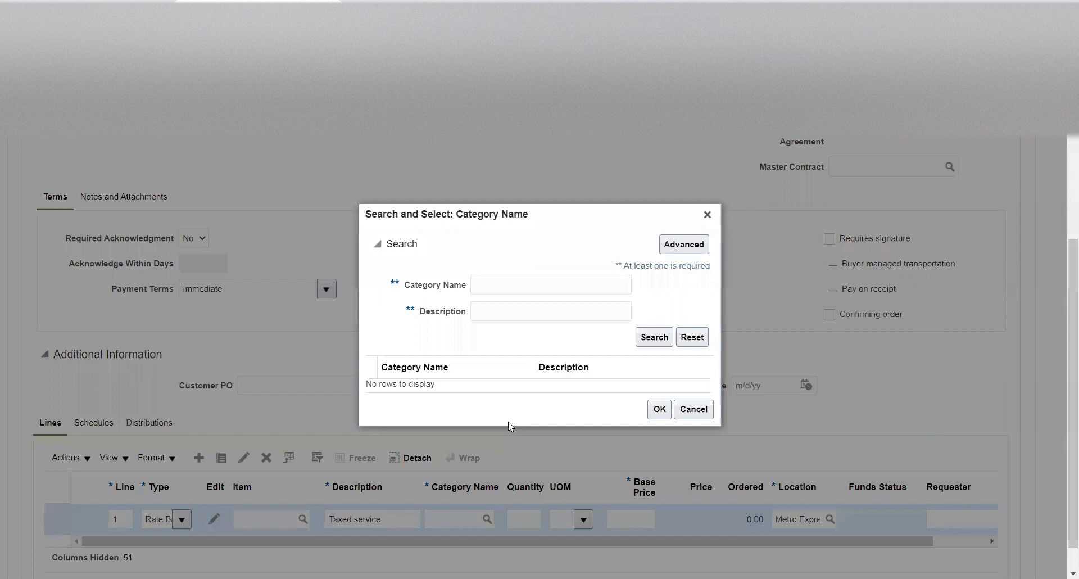
left_click(678, 248)
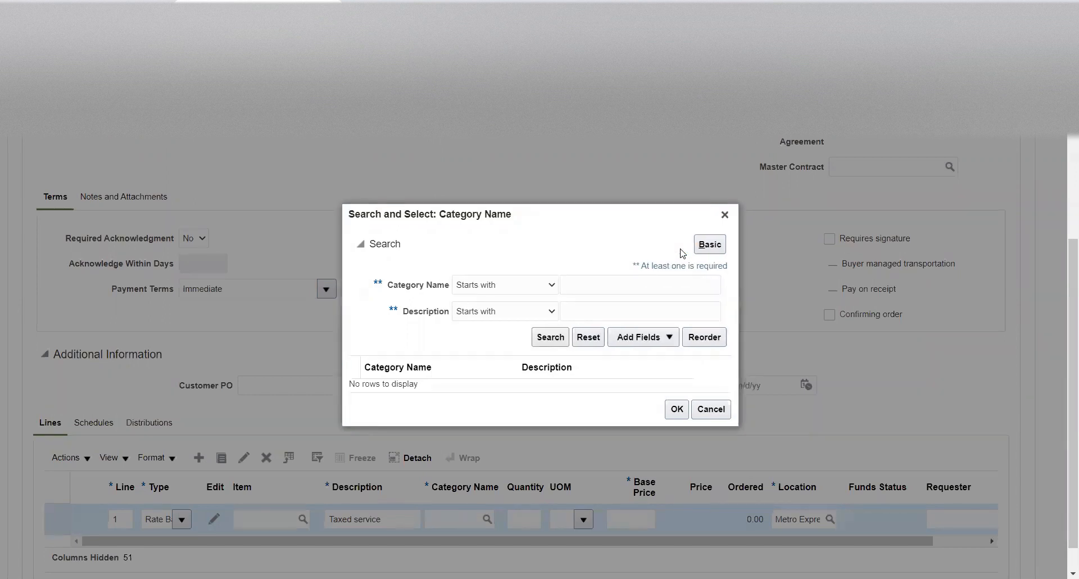
left_click(498, 288)
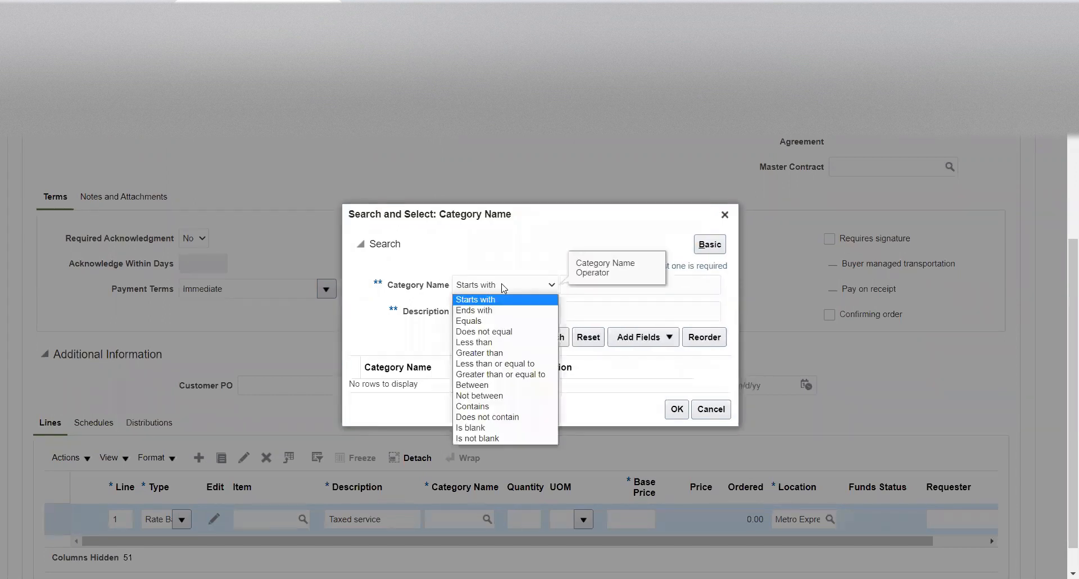
left_click(506, 330)
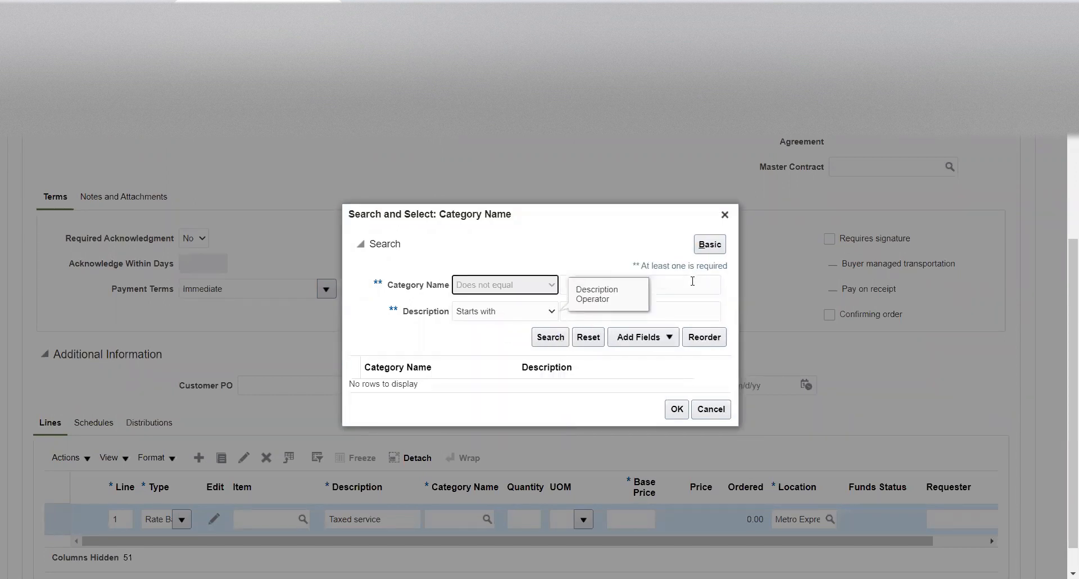
left_click(692, 283)
type("@")
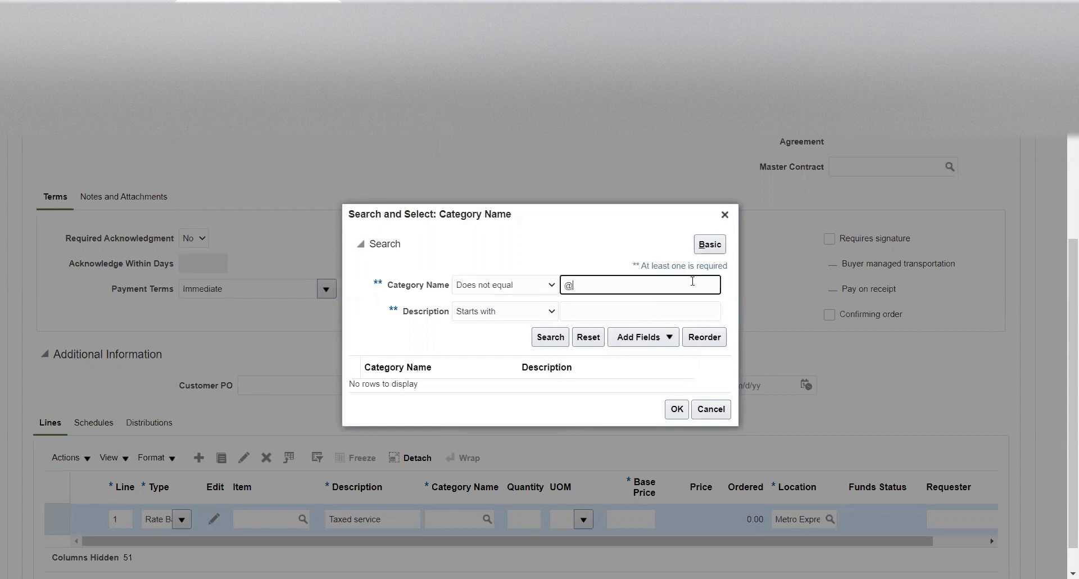
left_click(549, 338)
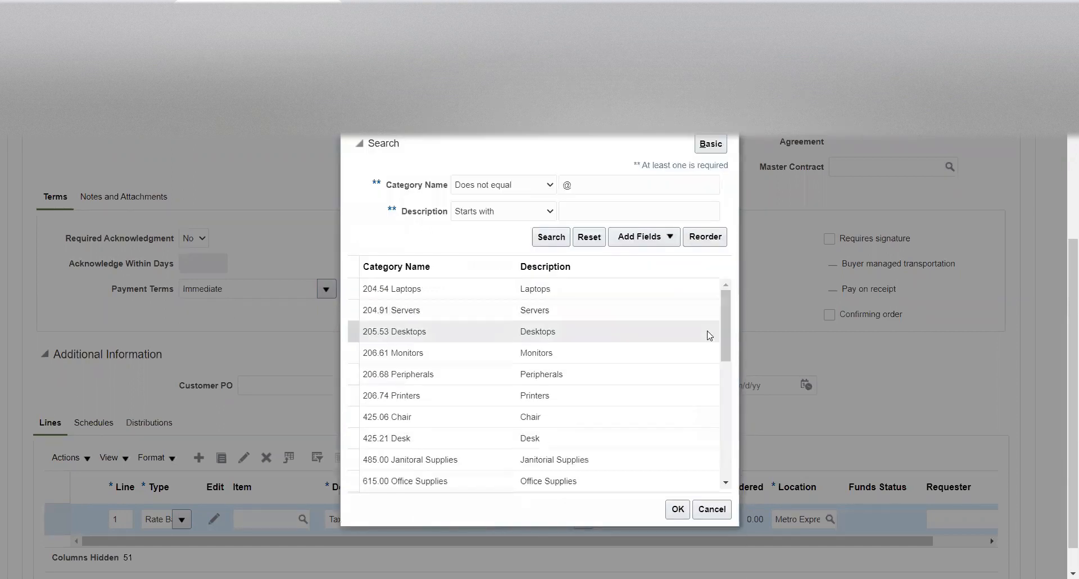
- Choose 925.33 Engineering Services as the order line's category
left_click_drag(724, 326, 723, 417)
scroll(723, 417, "down", 1)
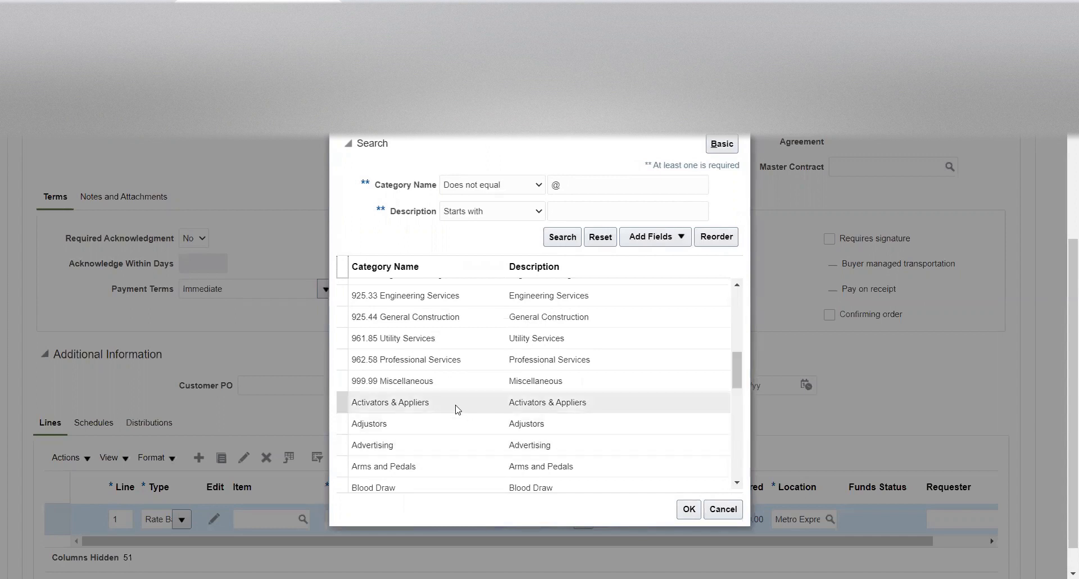
left_click(471, 300)
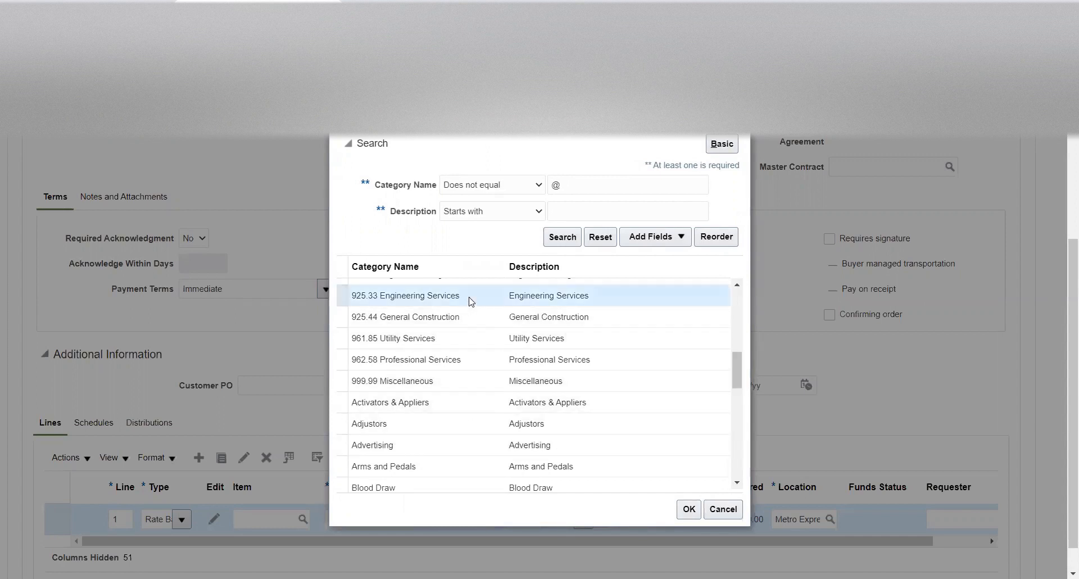
left_click(689, 510)
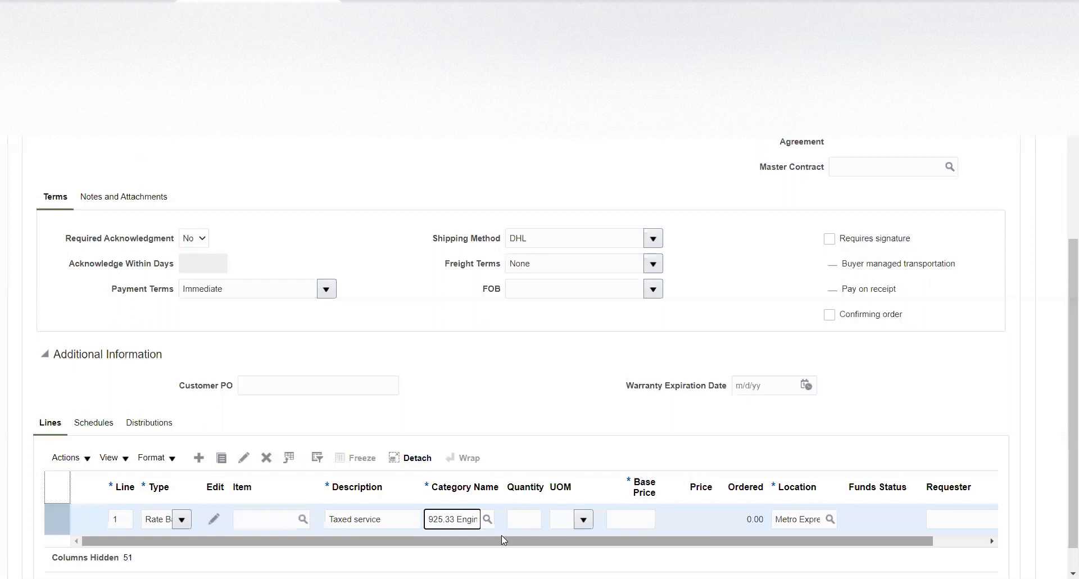
- Set the order line's quantity to 1 and its unit of measure to Each
left_click(530, 520)
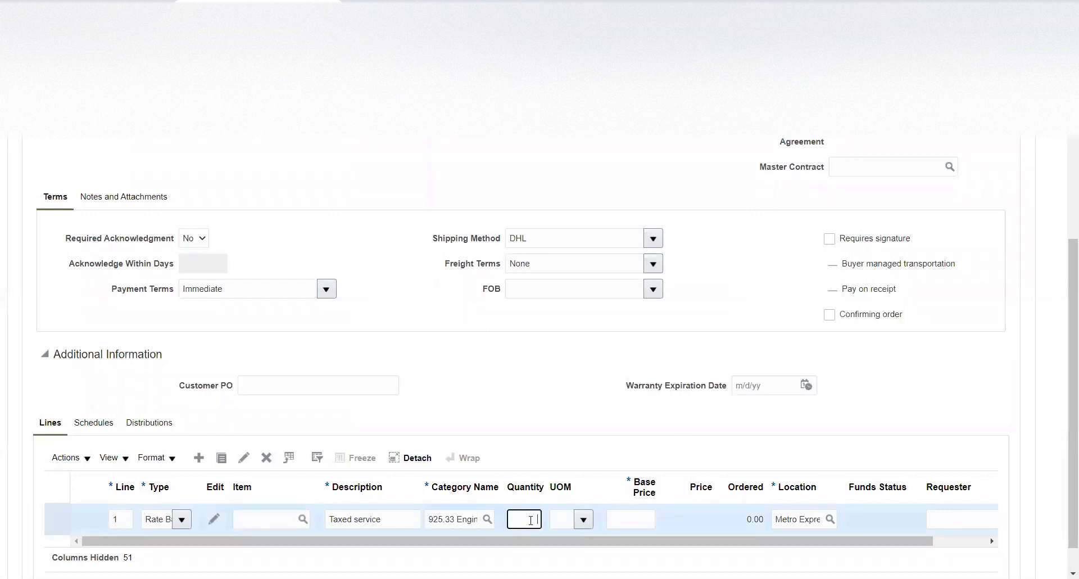
key("Tab")
left_click(585, 521)
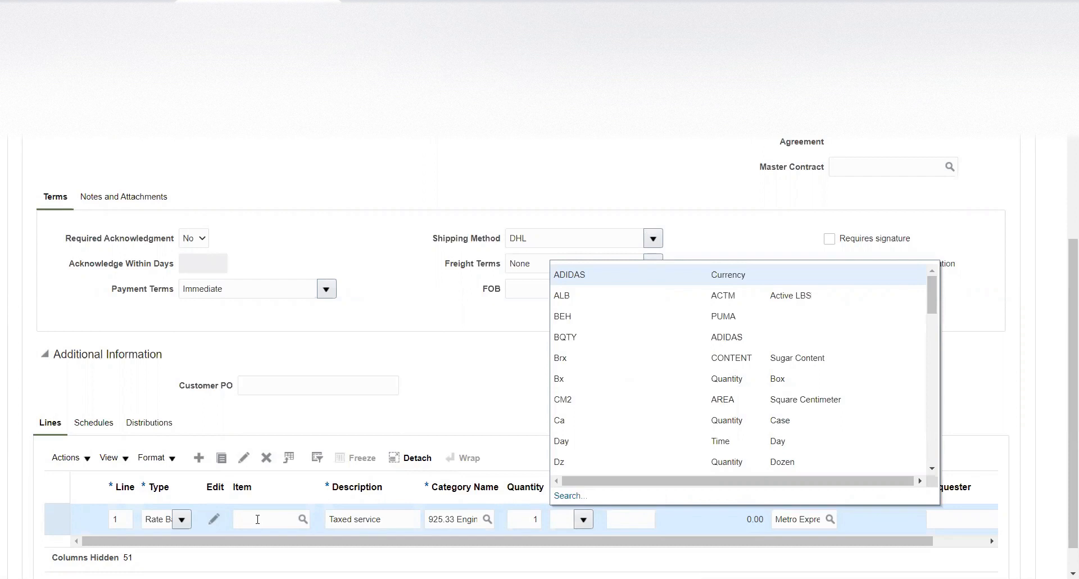
left_click(258, 519)
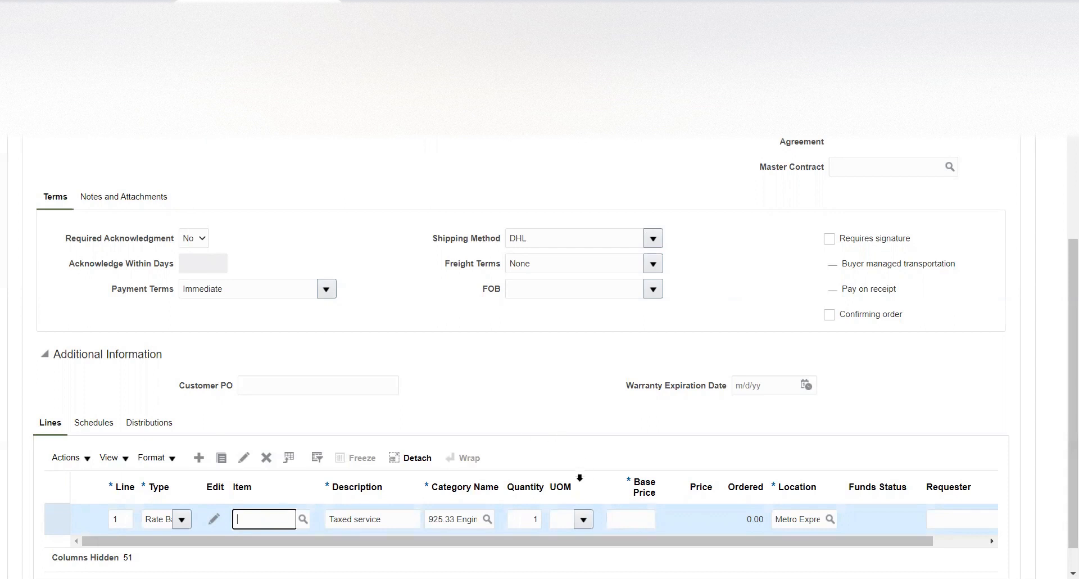
left_click(584, 520)
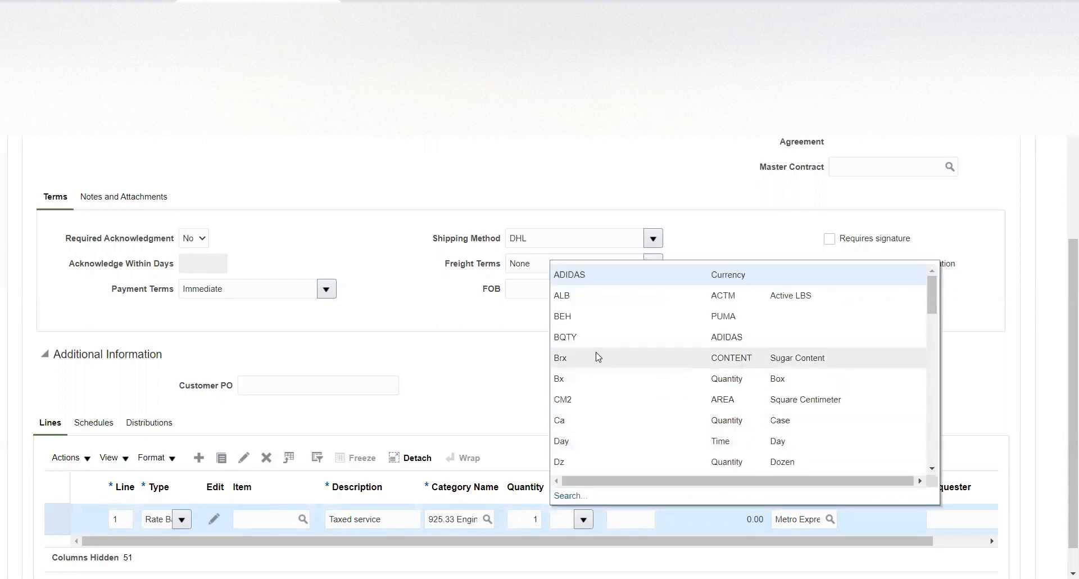
scroll(618, 389, "down", 2)
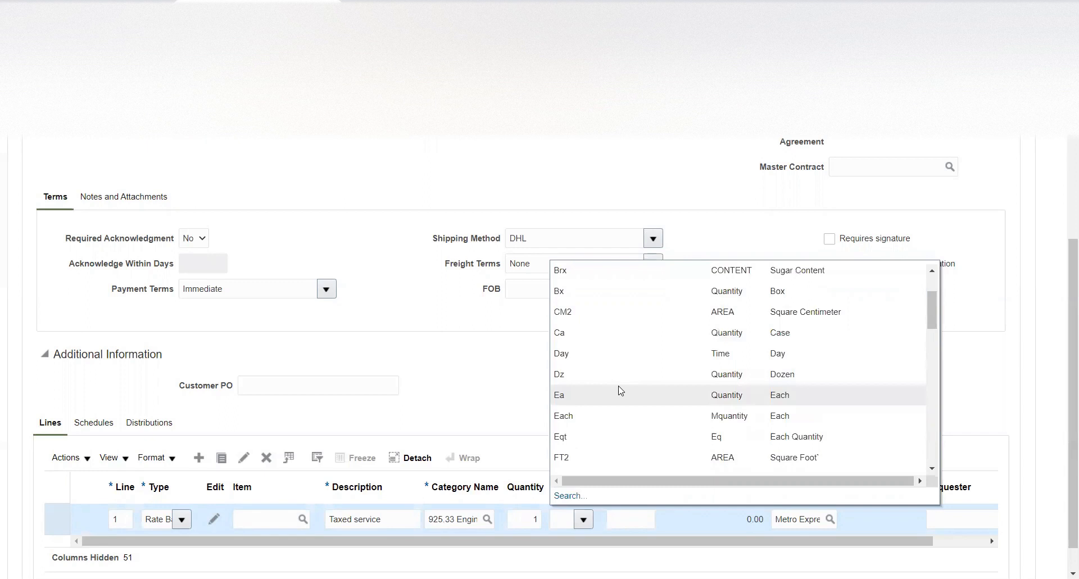
scroll(620, 389, "down", 2)
left_click(590, 331)
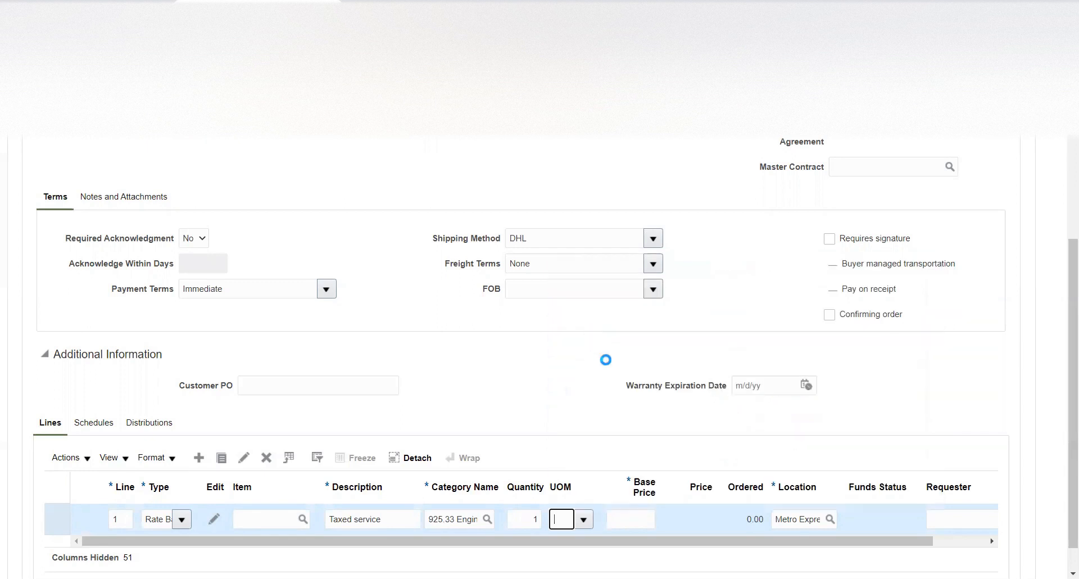
left_click(558, 412)
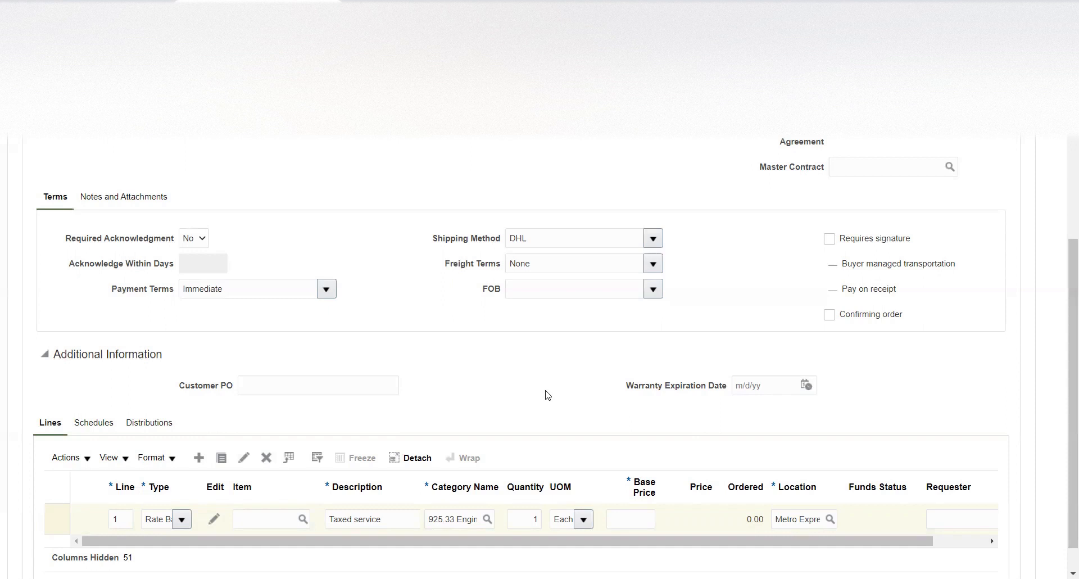
- Set the order line's base price to 1,000.00
left_click(628, 520)
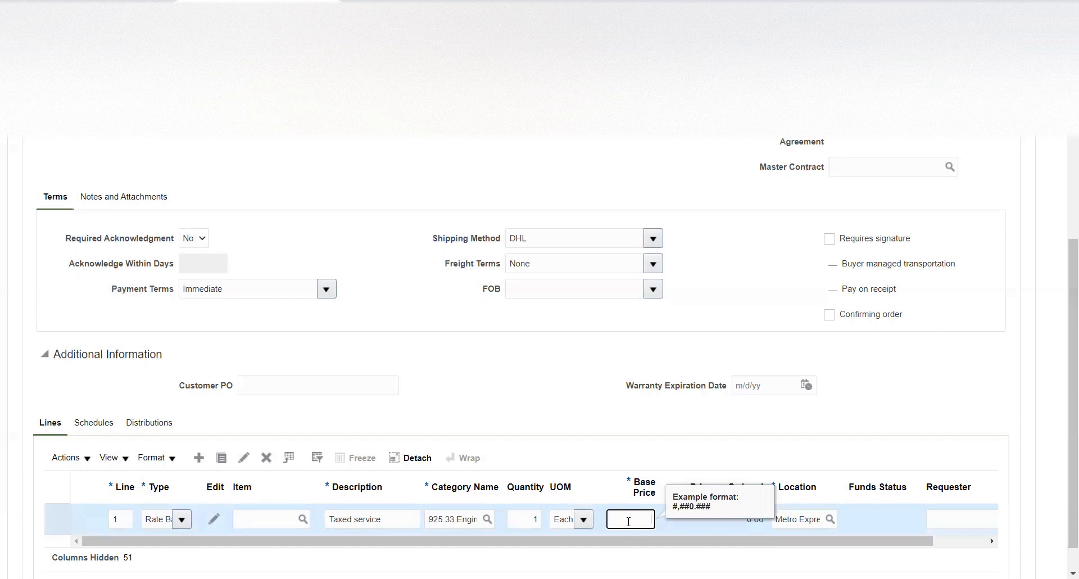
type("1,00")
type("000")
key("Tab")
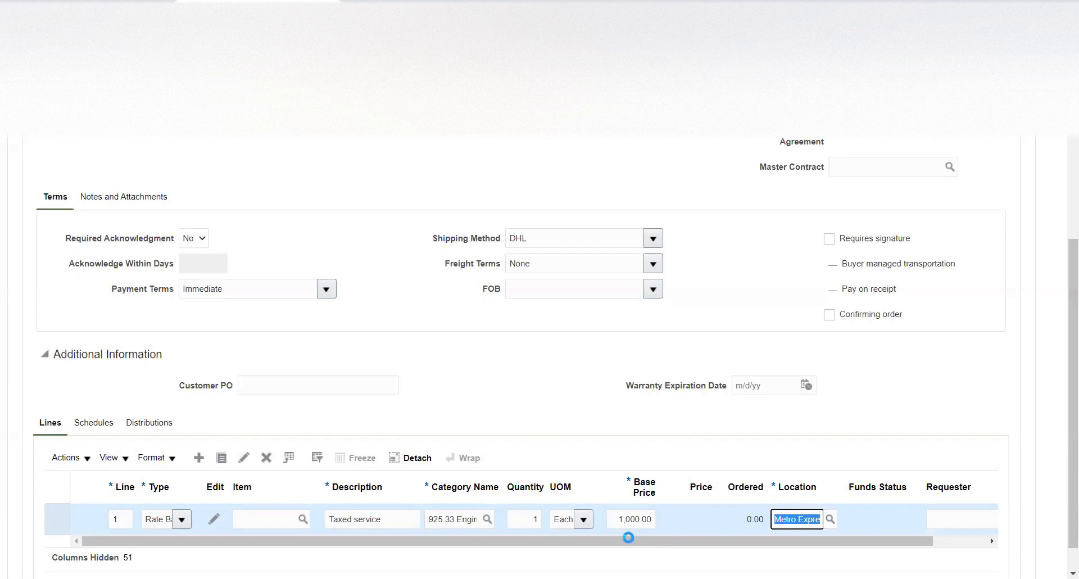
left_click(698, 425)
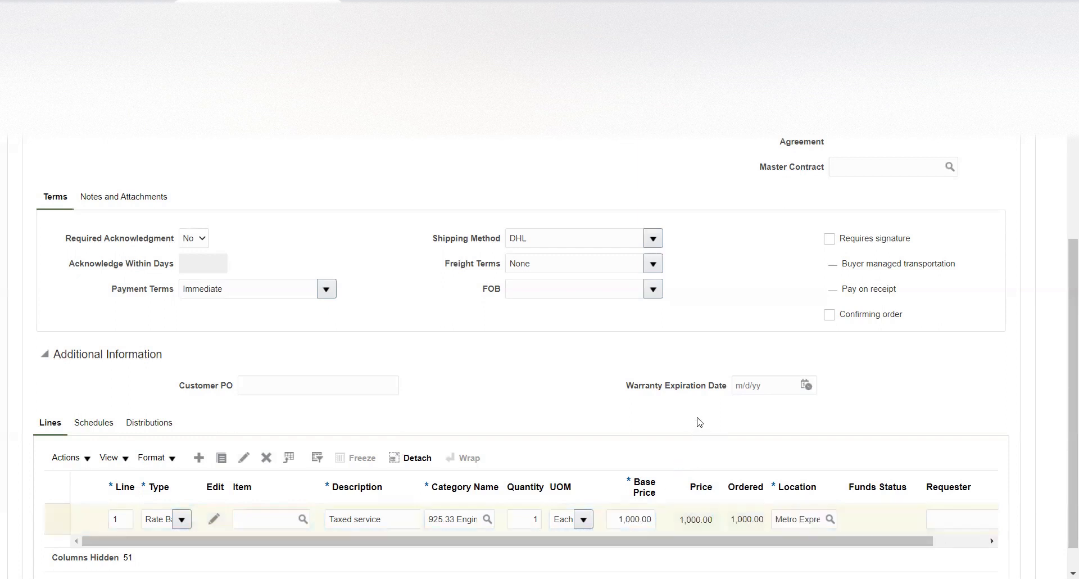
- Return to the purchase order's general details and leave the order without saving its changes
mouse_move(826, 541)
left_mouse_down()
mouse_move(908, 553)
mouse_move(813, 547)
left_mouse_up()
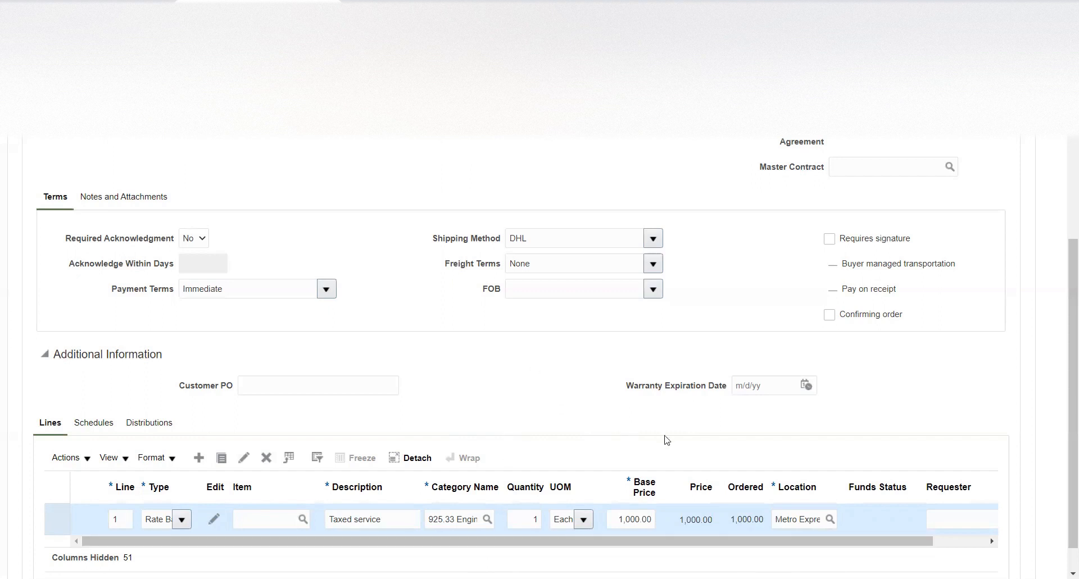
left_click_drag(1068, 440, 1063, 295)
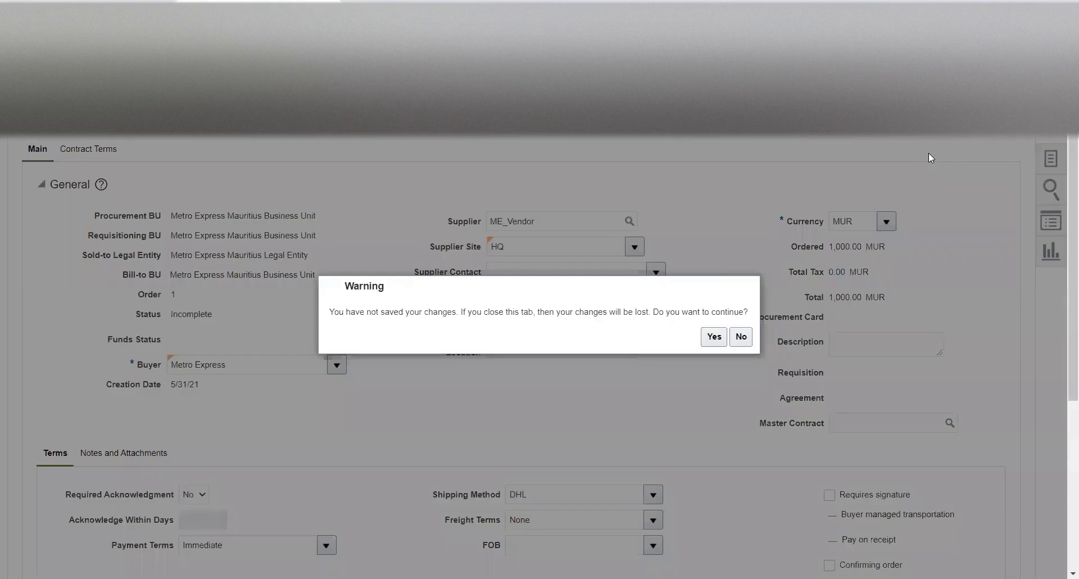
left_click(714, 336)
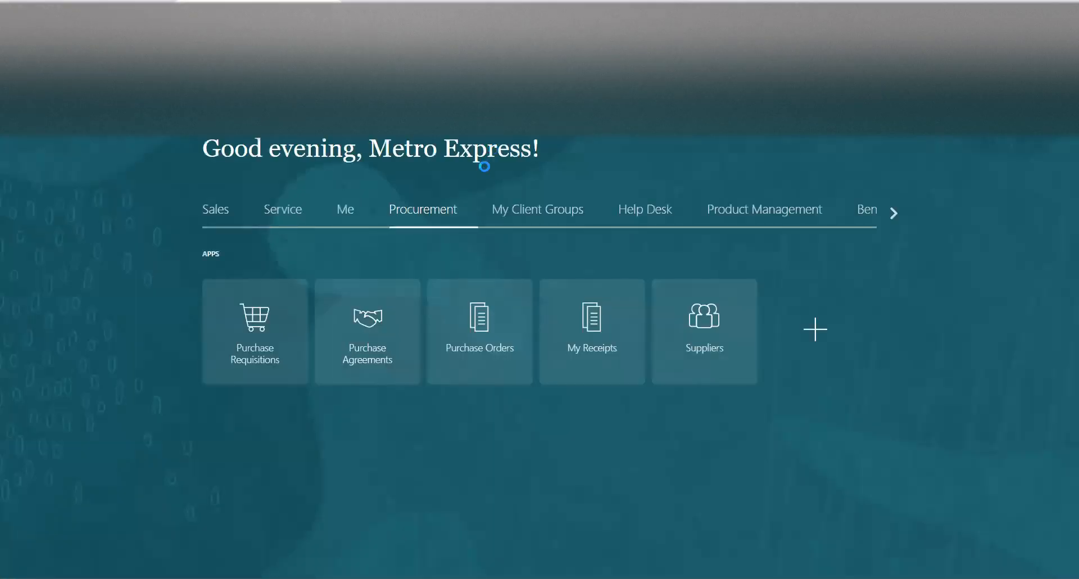
- Open the Payables Invoices work area and start creating an invoice
left_click(887, 215)
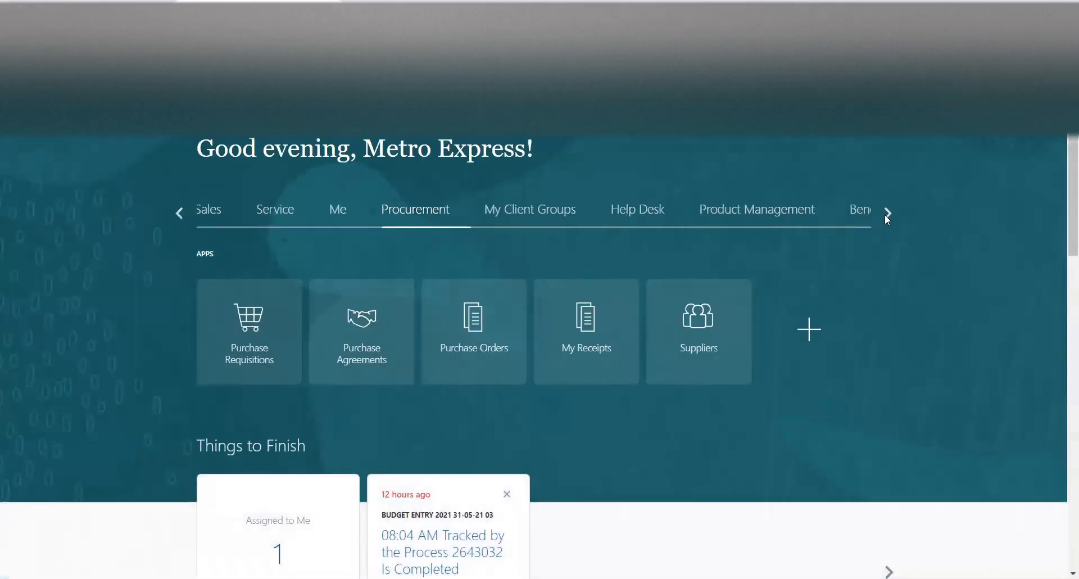
left_click(887, 214)
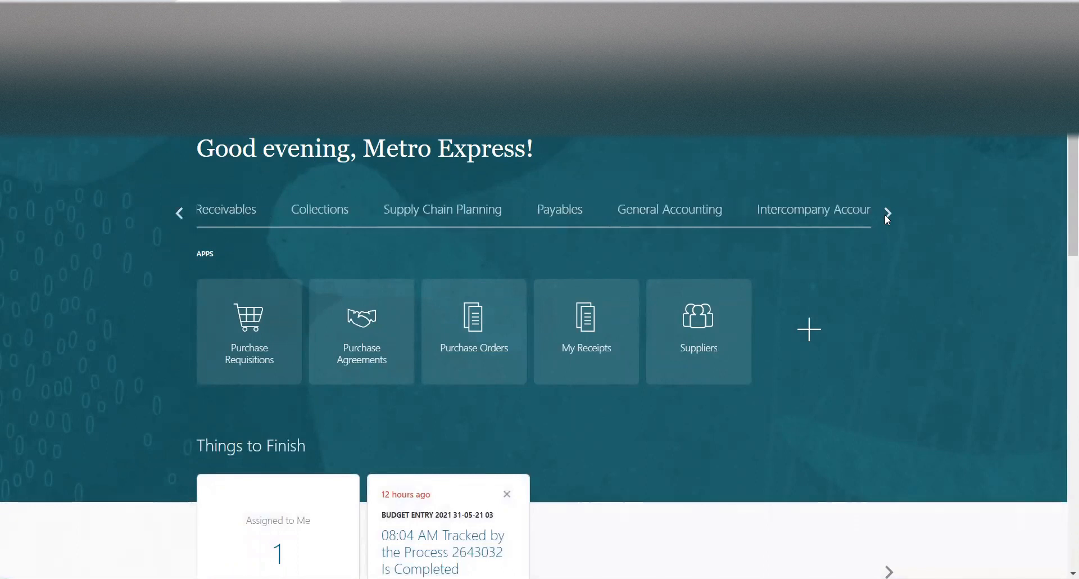
left_click(555, 209)
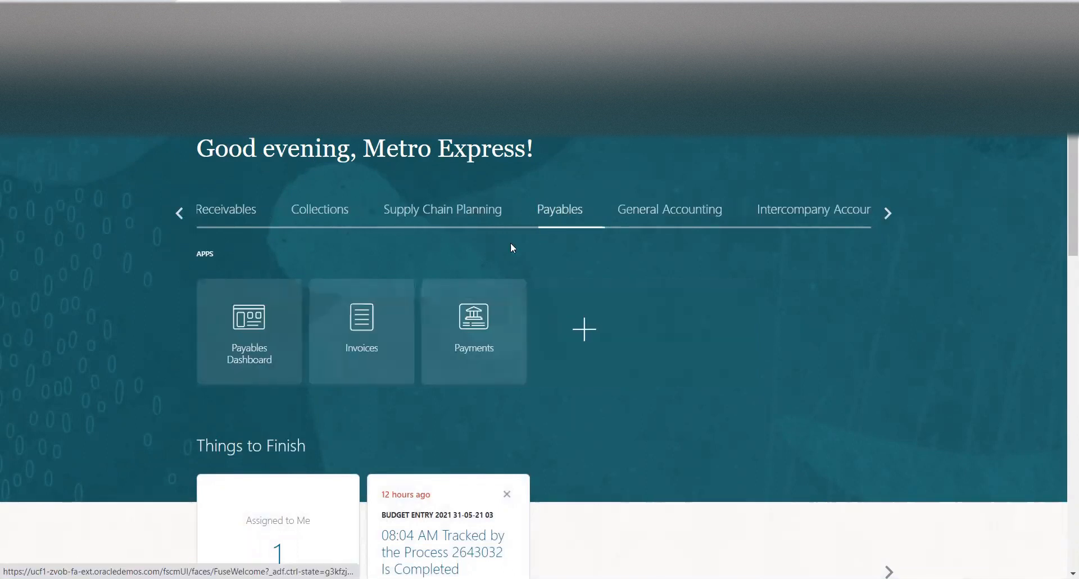
left_click(360, 320)
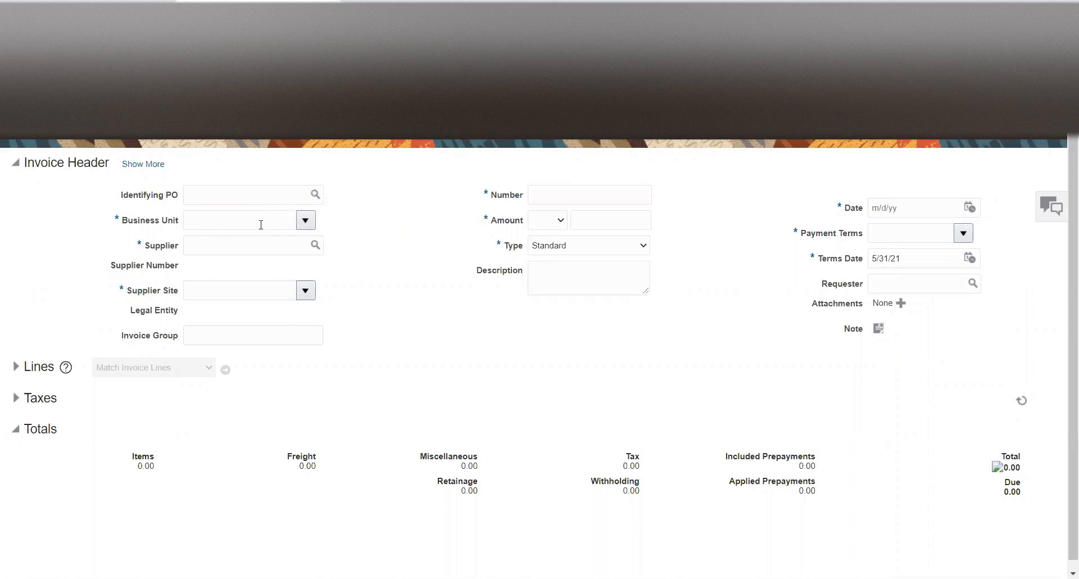
- Set the invoice's business unit to Metro Express Mauritius Business Unit
left_click(305, 220)
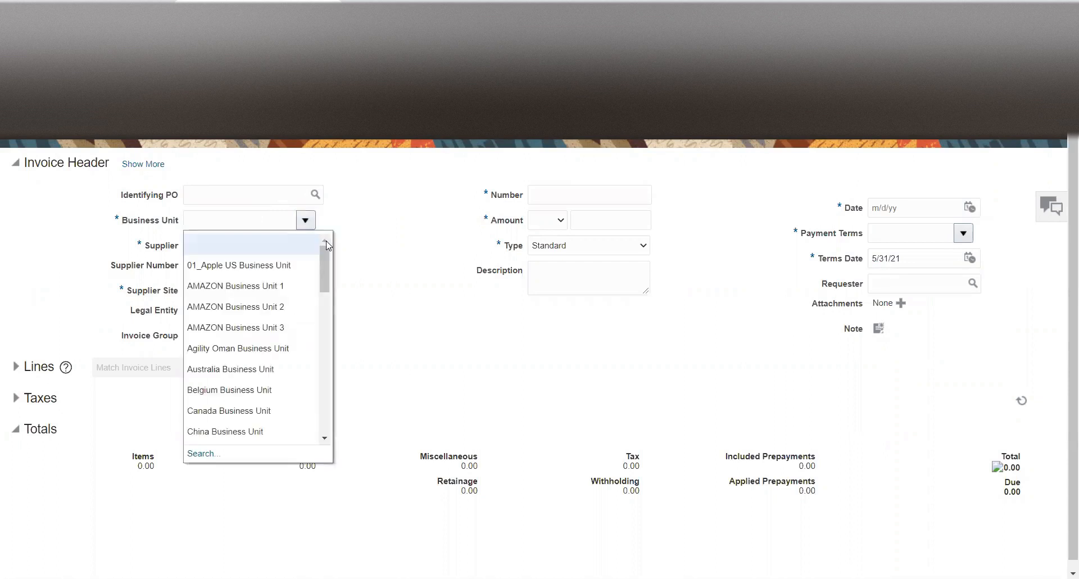
left_click(266, 218)
type("Metro")
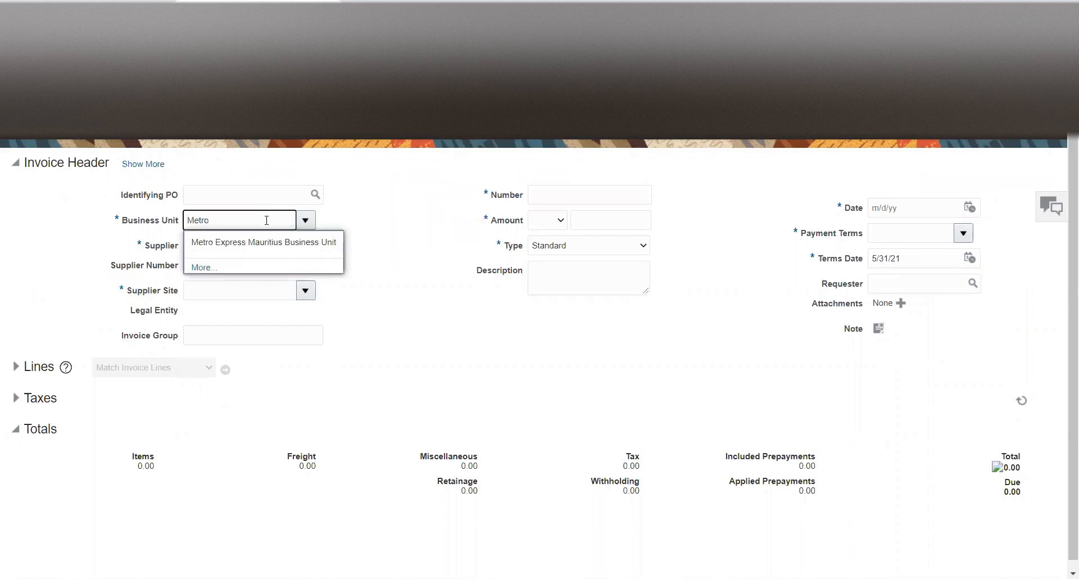
left_click(270, 243)
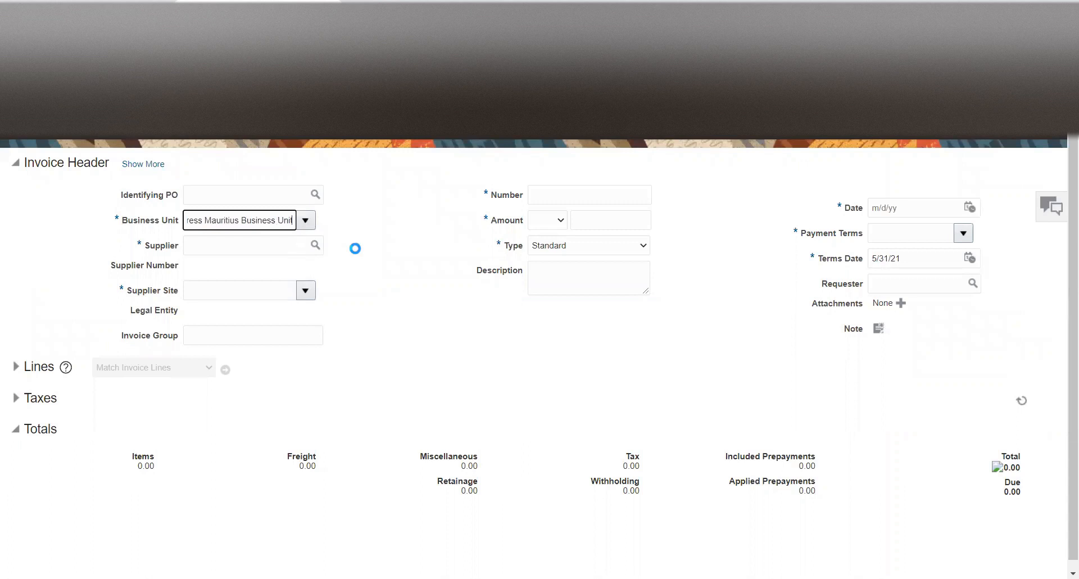
- Set the invoice's supplier to ME_Vendor
left_click(259, 243)
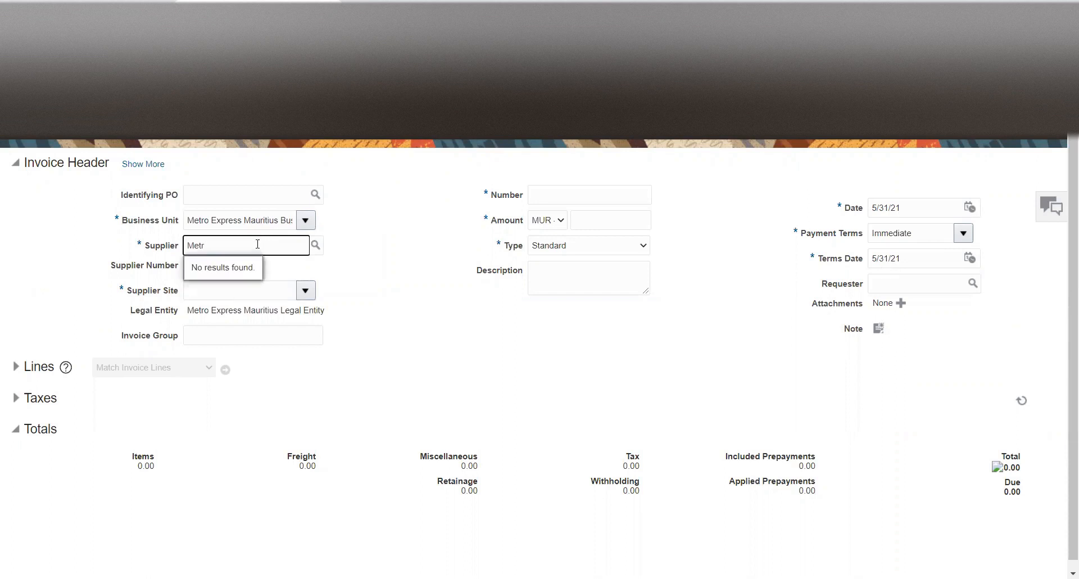
type("E")
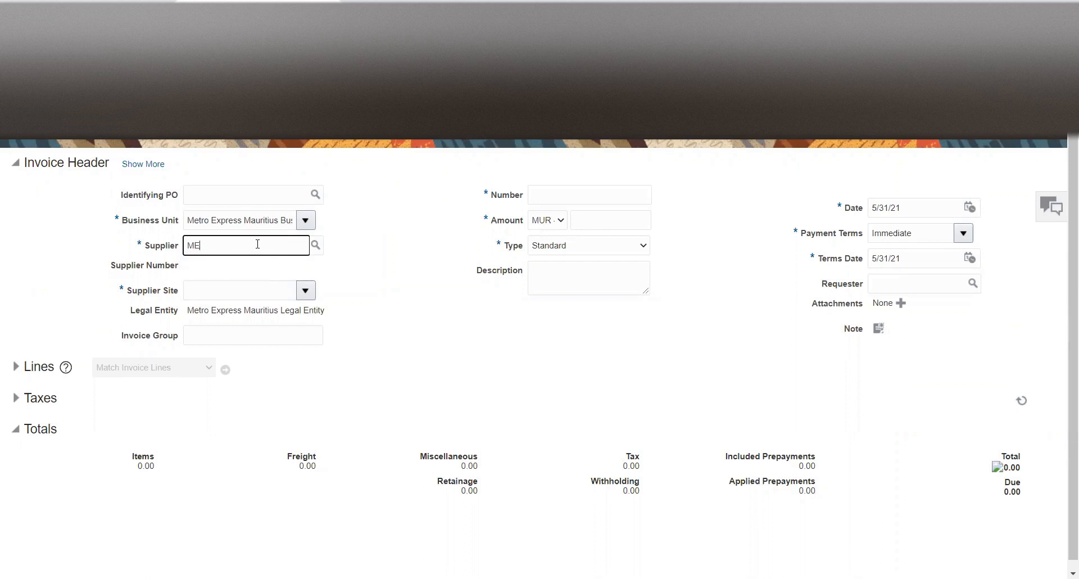
key("Tab")
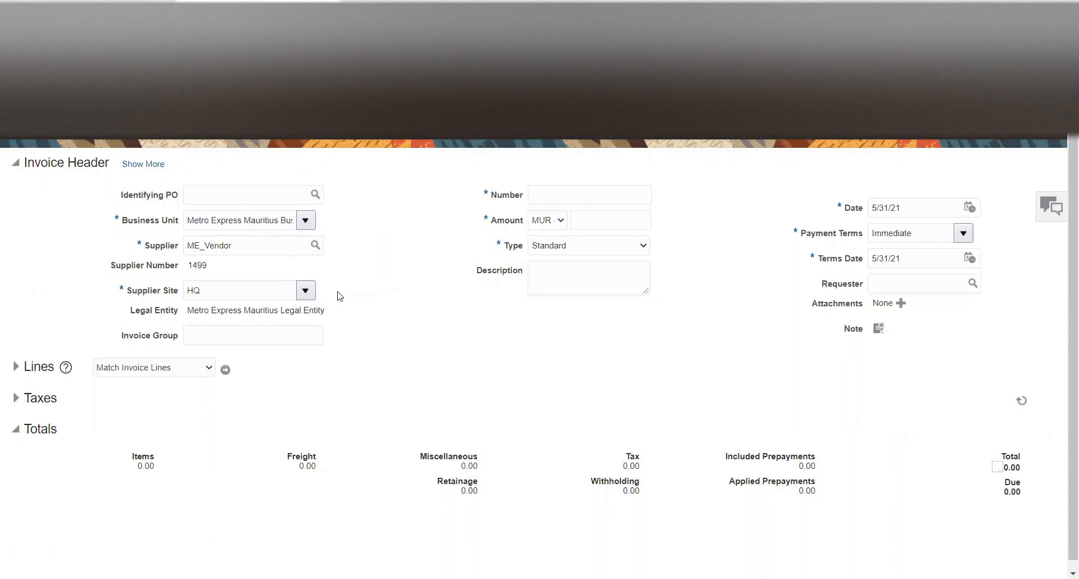
- Enter ME-001 as the invoice number and set the invoice amount to MUR 10,000
left_click(568, 193)
type("ME-0")
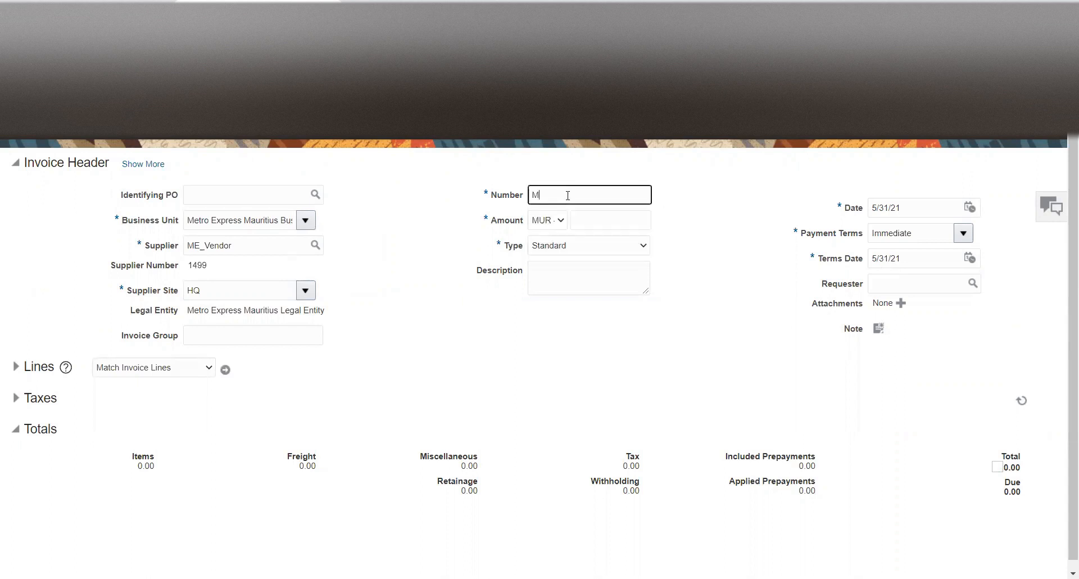
key("Tab")
key("Tab")
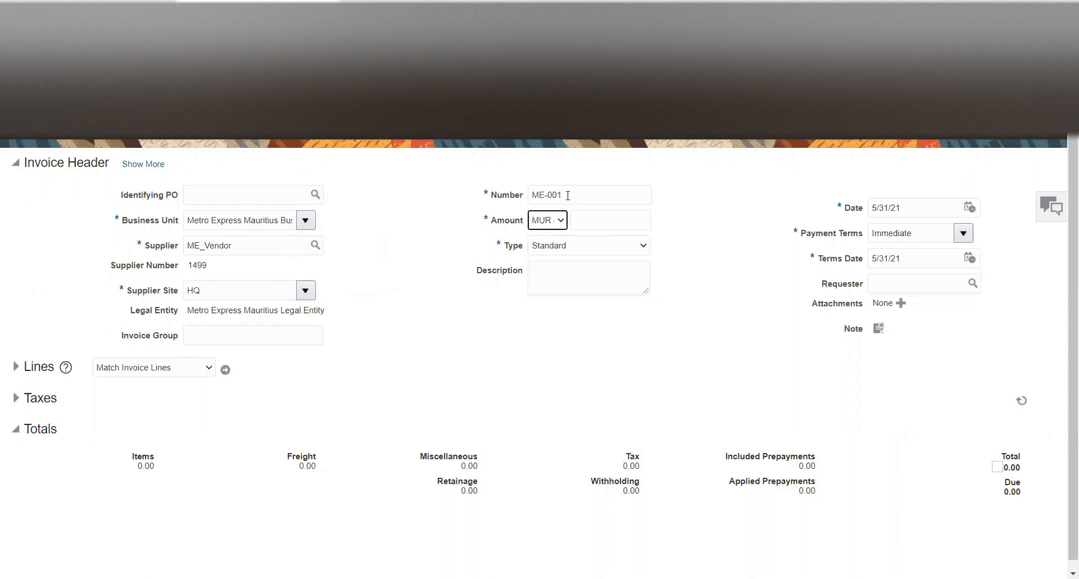
type("10000")
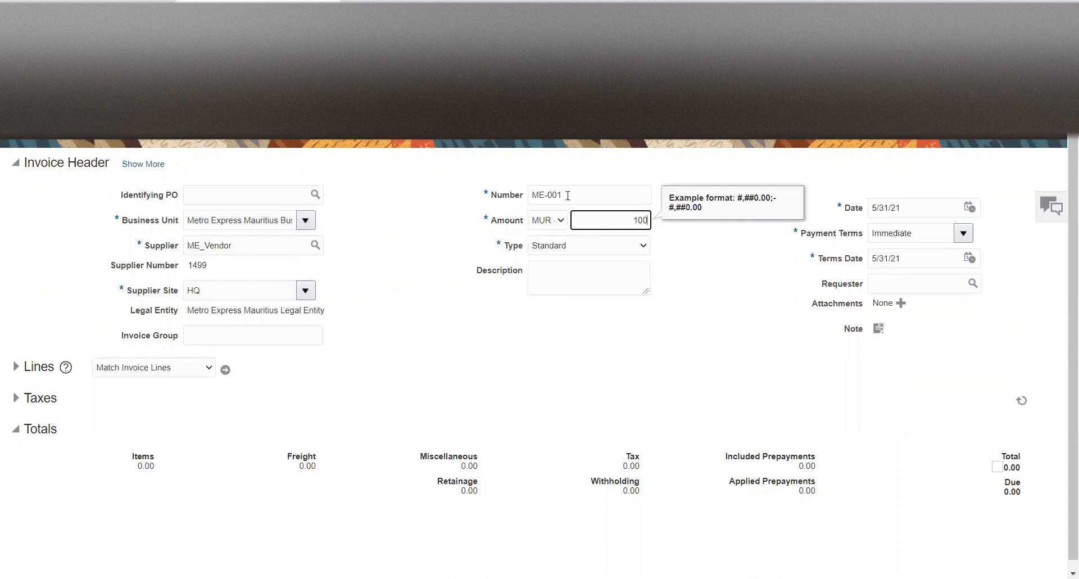
key("Tab")
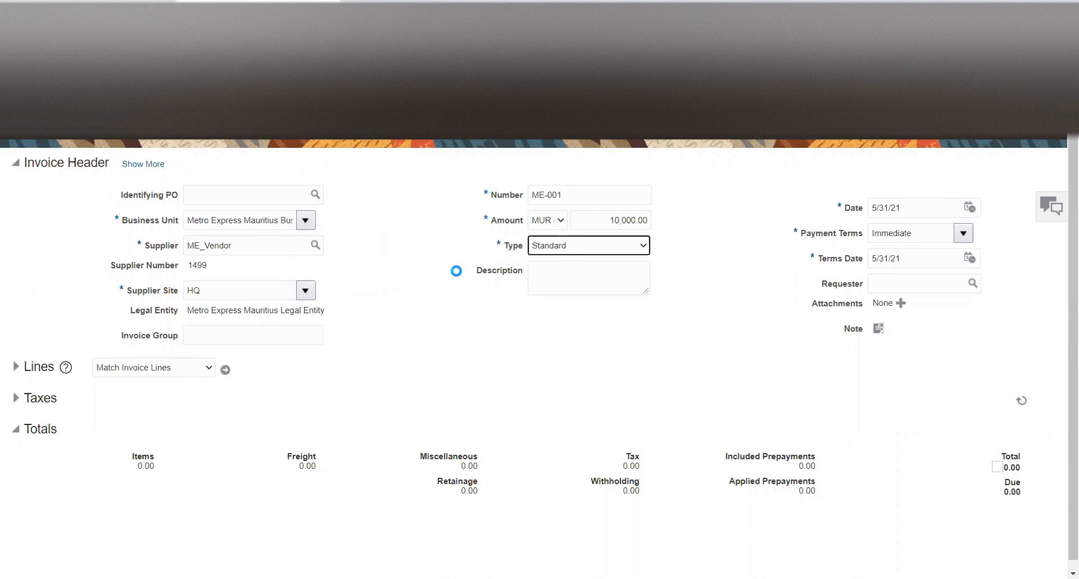
left_click(426, 290)
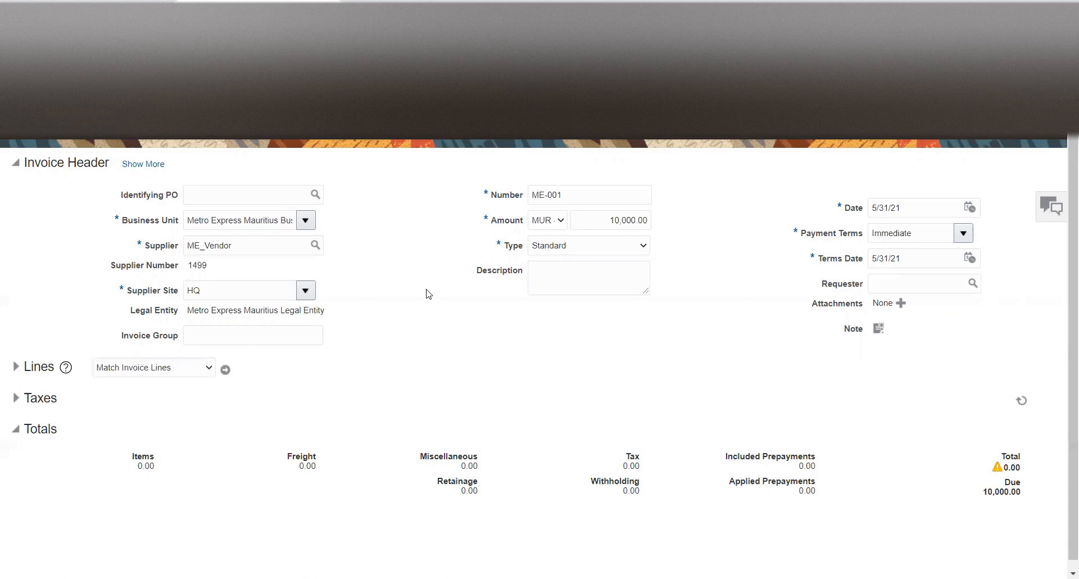
- Show the full invoice header, set the accounting date to 5/27/21, and return to the general details
left_click(16, 370)
left_click(141, 164)
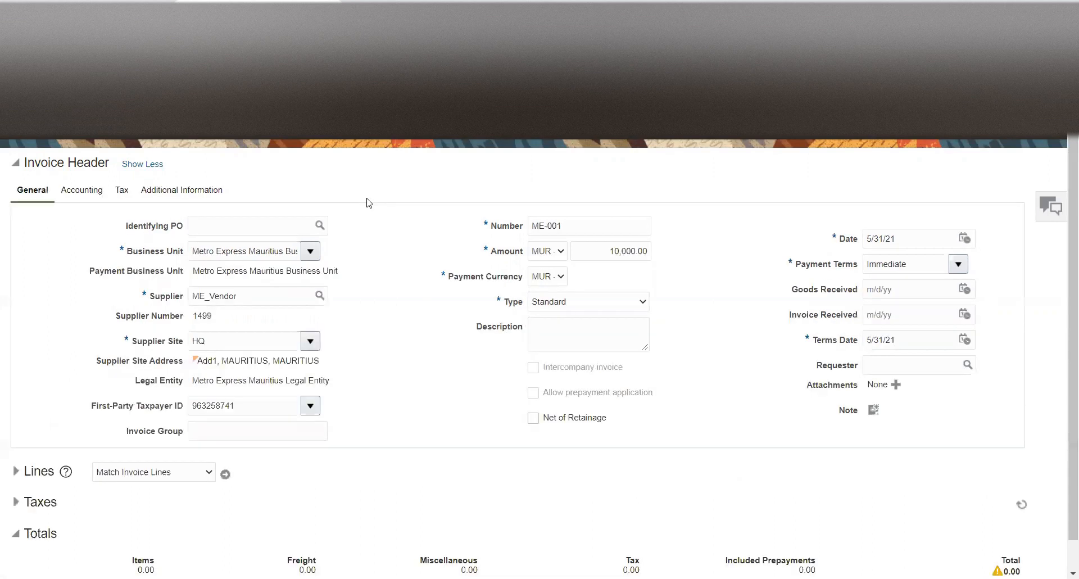
left_click(86, 195)
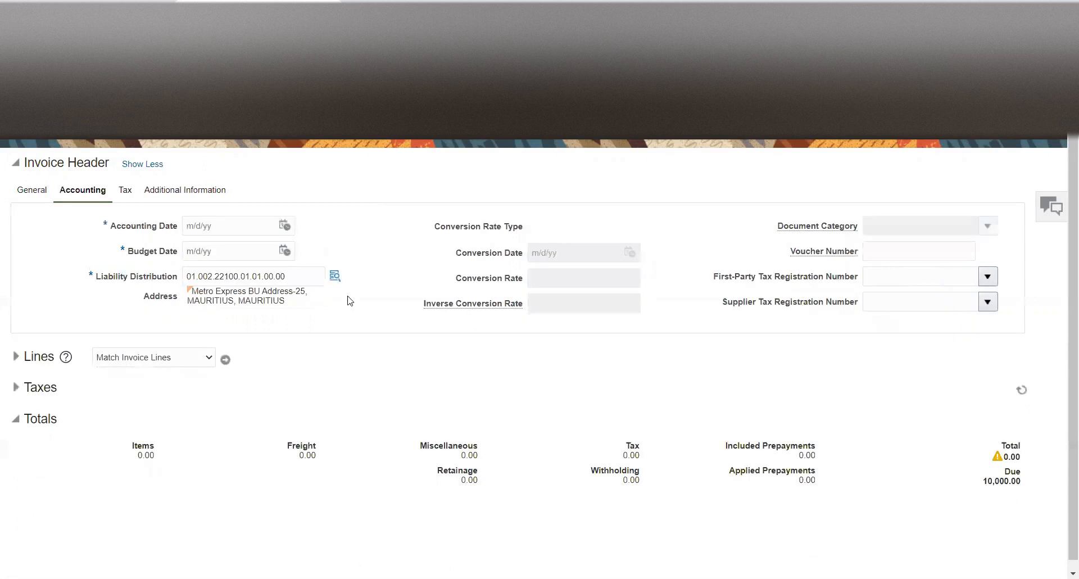
left_click(284, 225)
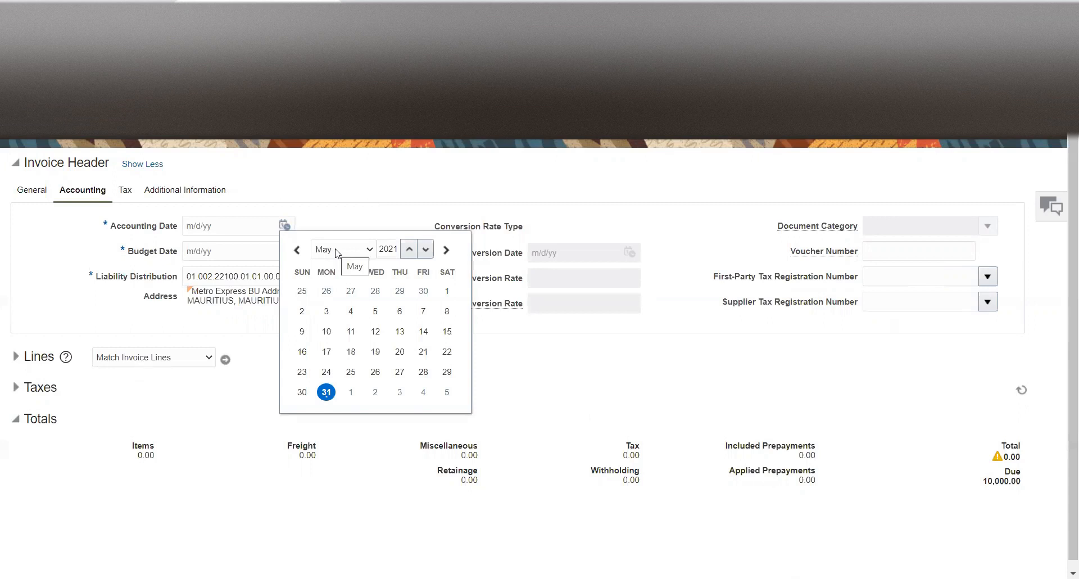
left_click(400, 372)
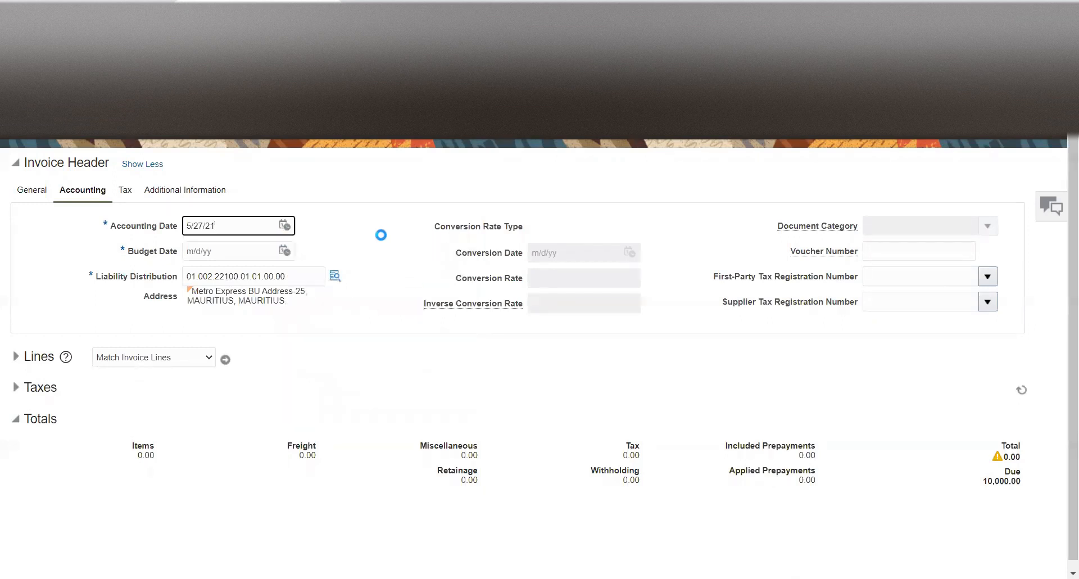
left_click(373, 254)
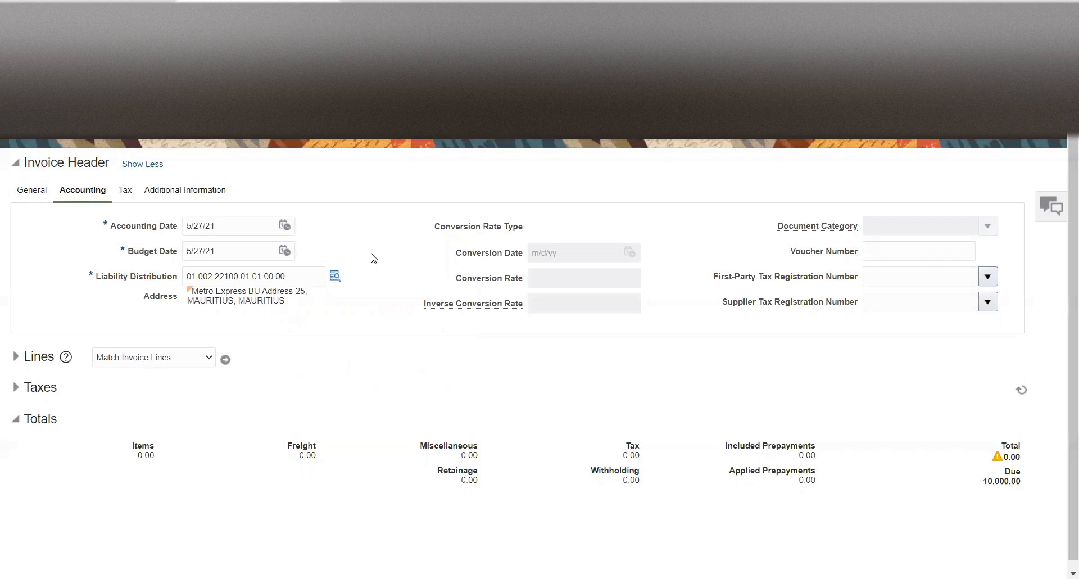
left_click(30, 191)
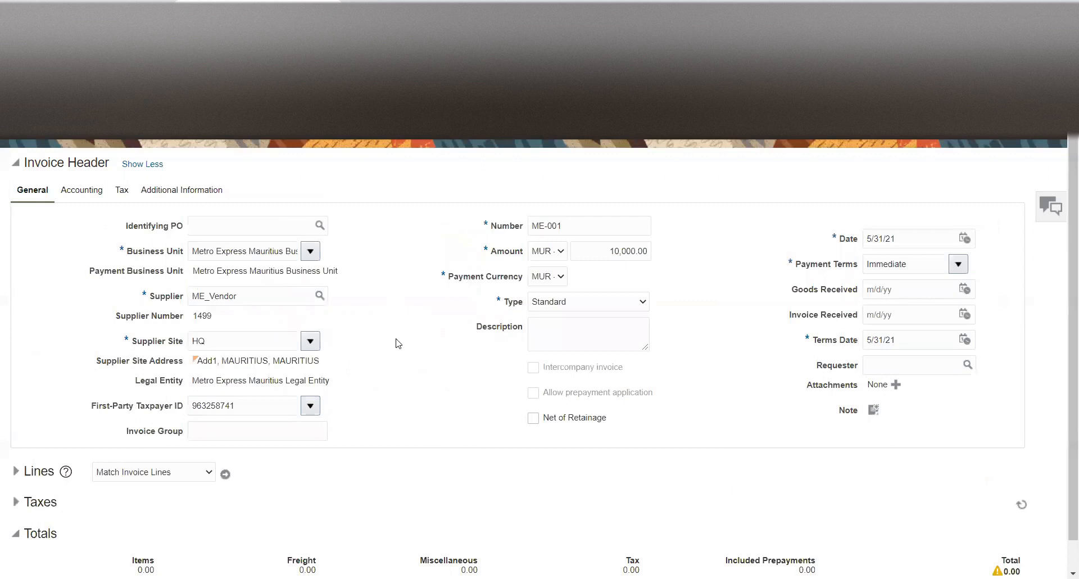
- Expand the invoice lines and set the amount of item line 1 to 10,000
left_click(16, 472)
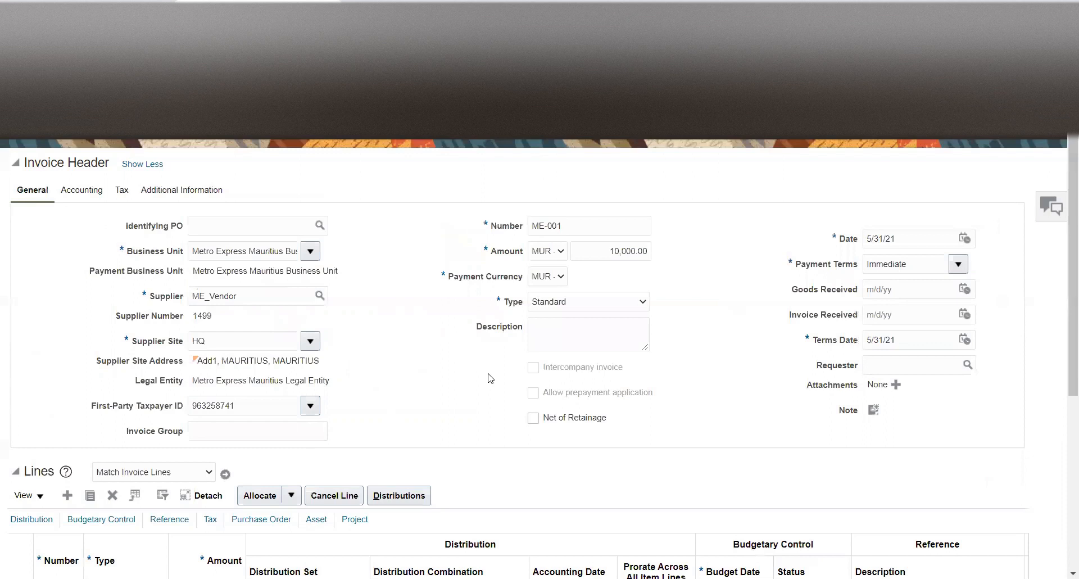
scroll(488, 379, "down", 5)
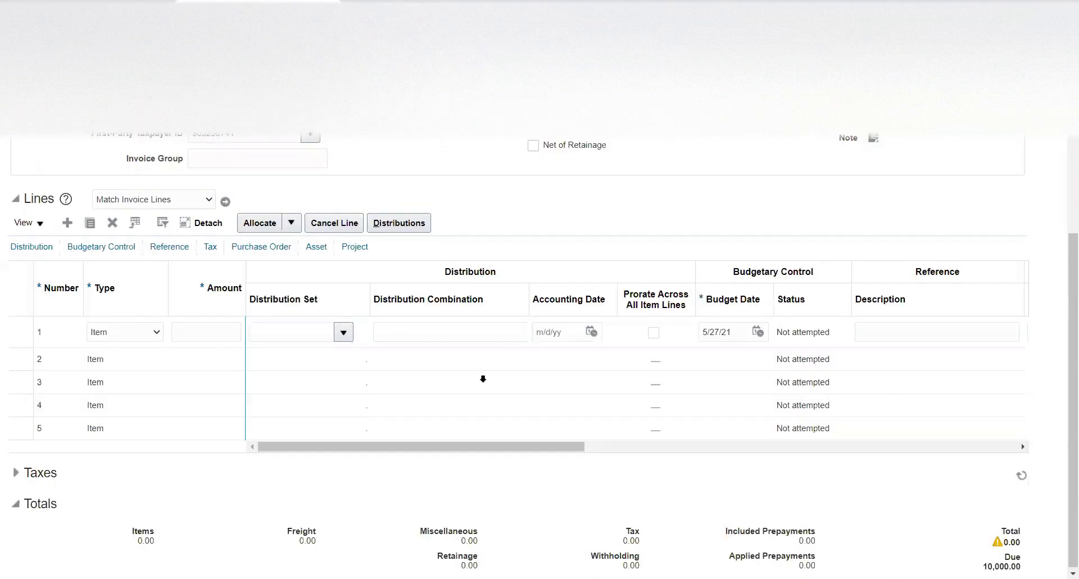
left_click(210, 333)
type("10,0")
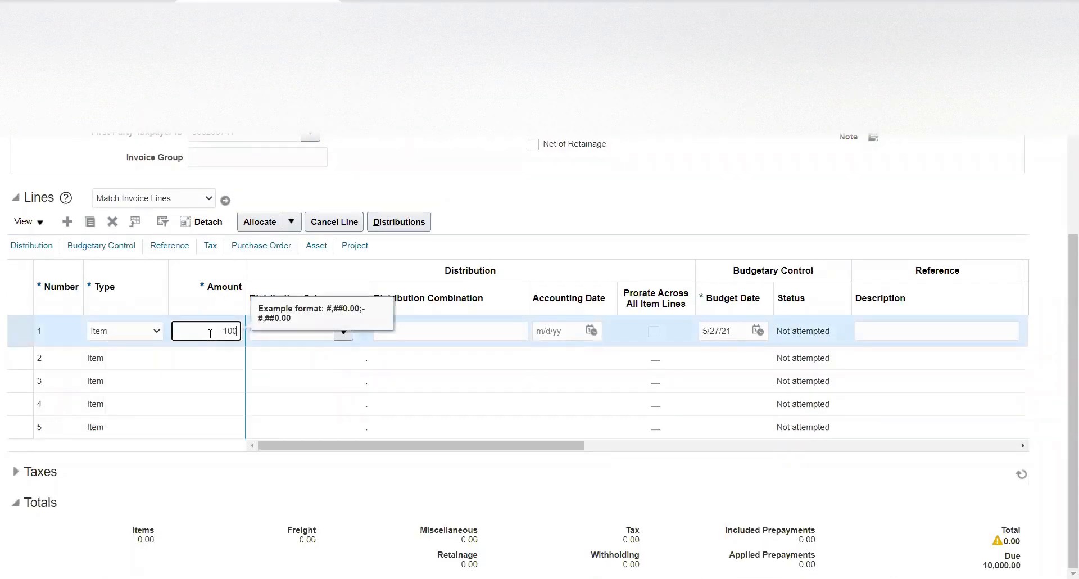
type("00")
key("Tab")
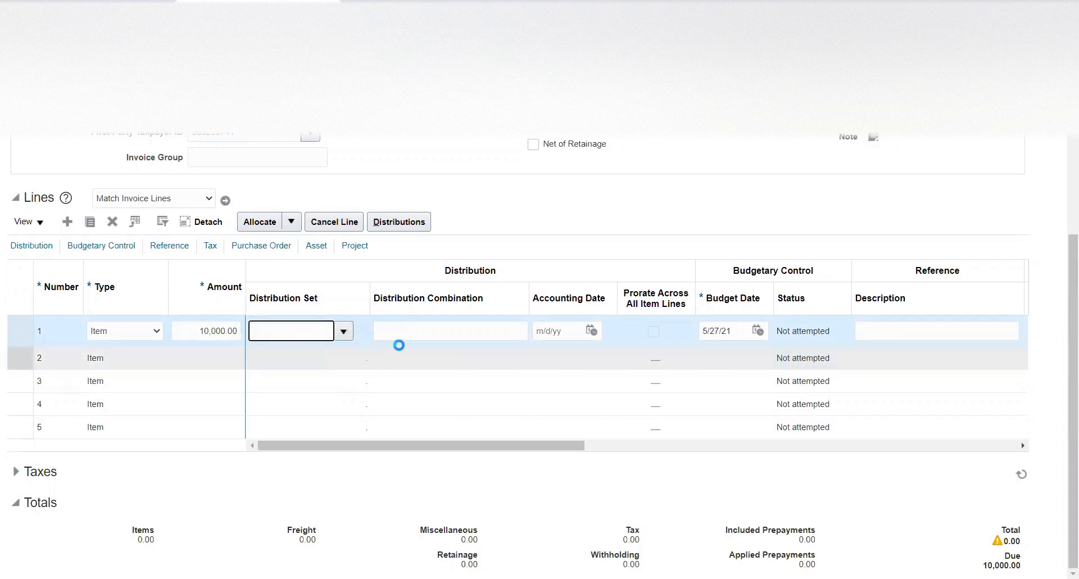
- Start line 1's distribution combination with company 01 (Metro Express Mauritius) and department 001 (Human Resource)
left_click(416, 329)
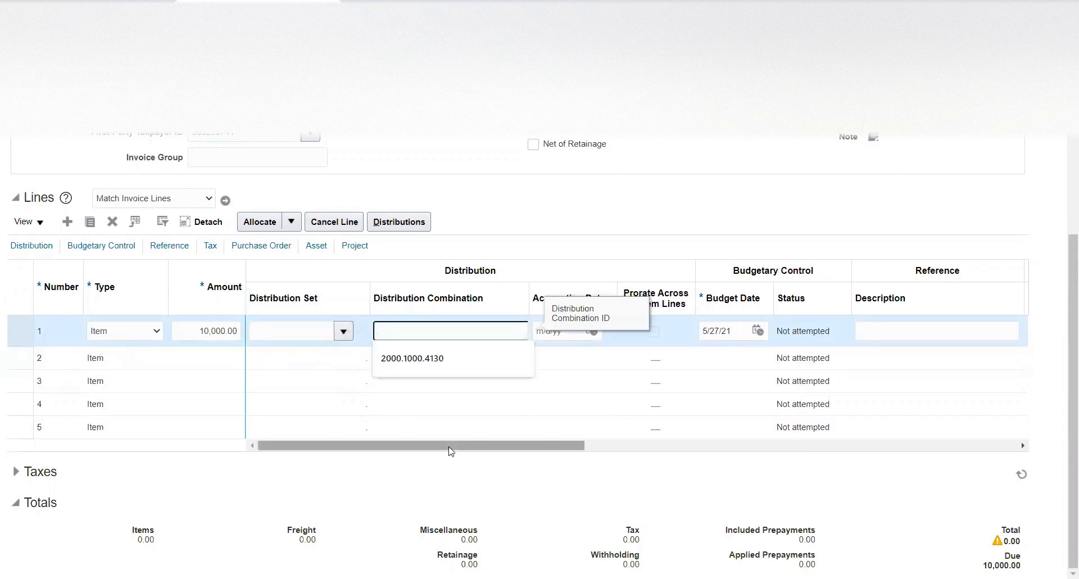
left_click_drag(444, 446, 465, 448)
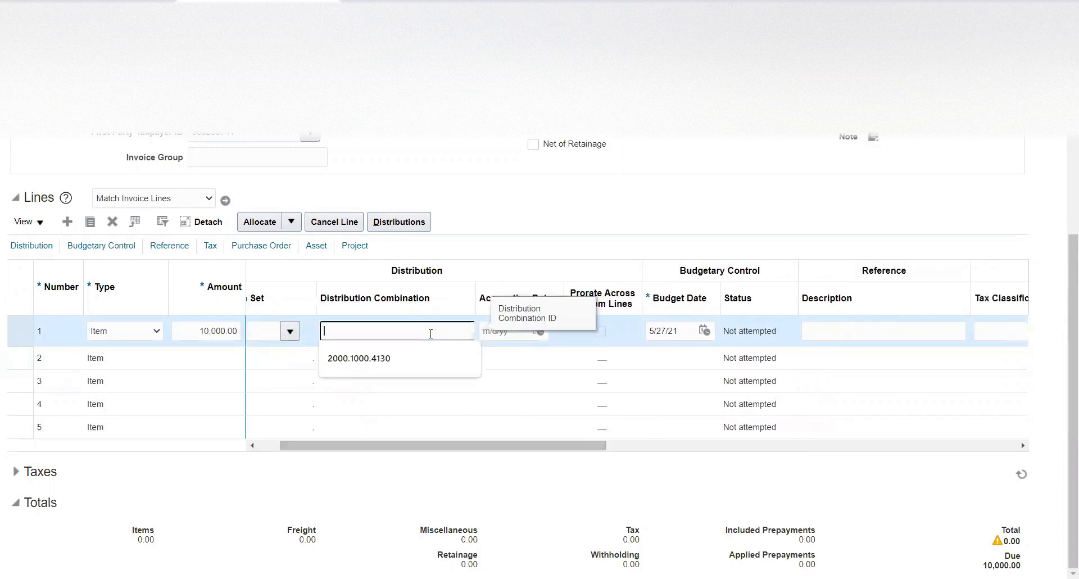
left_click(466, 331)
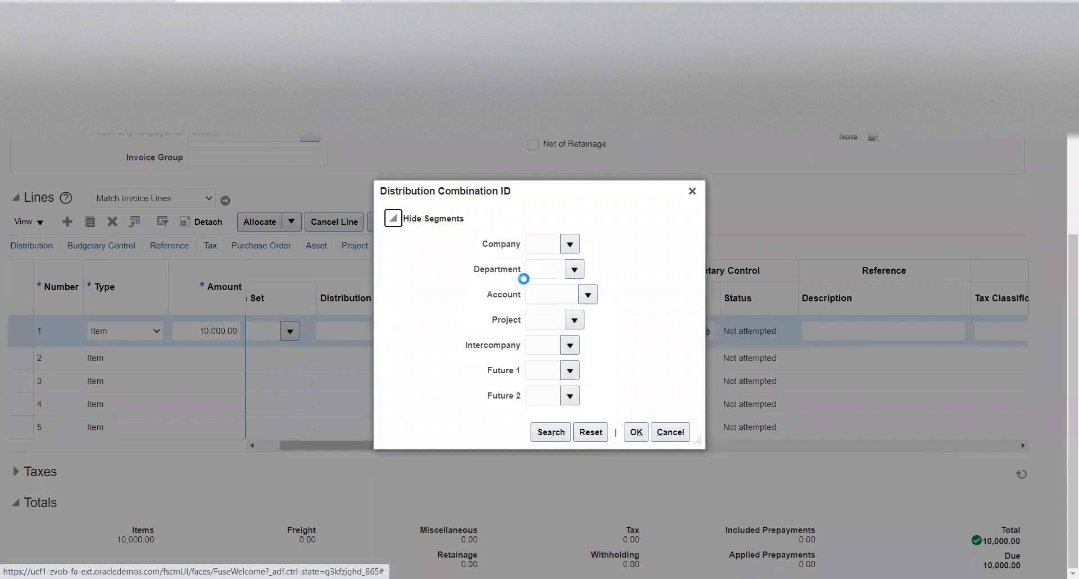
left_click(570, 243)
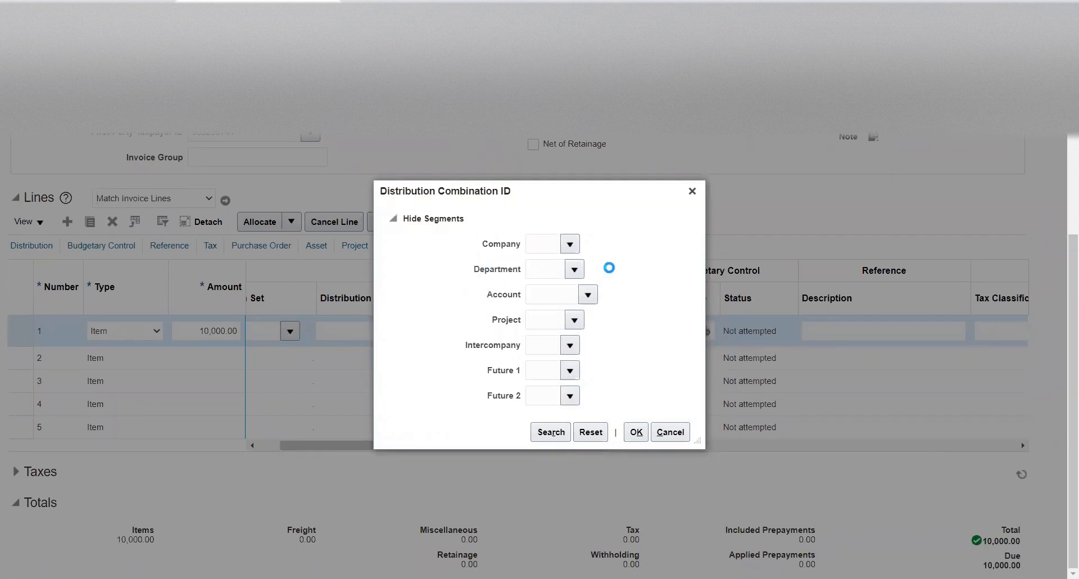
left_click(594, 265)
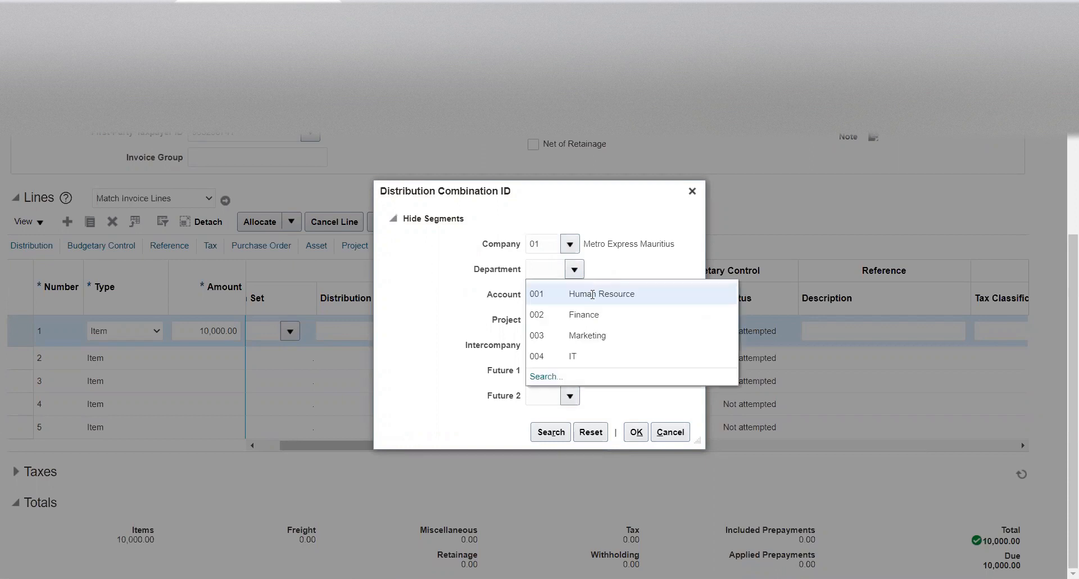
left_click(594, 297)
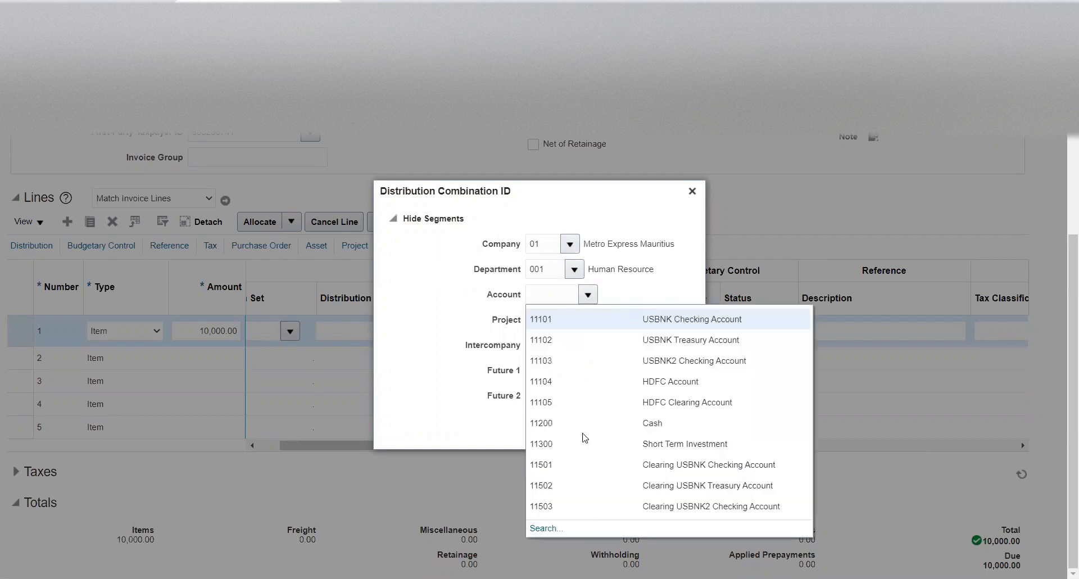
- Search the account segment values by description %exp% and choose 24220, Accrued Expenses
left_click(546, 529)
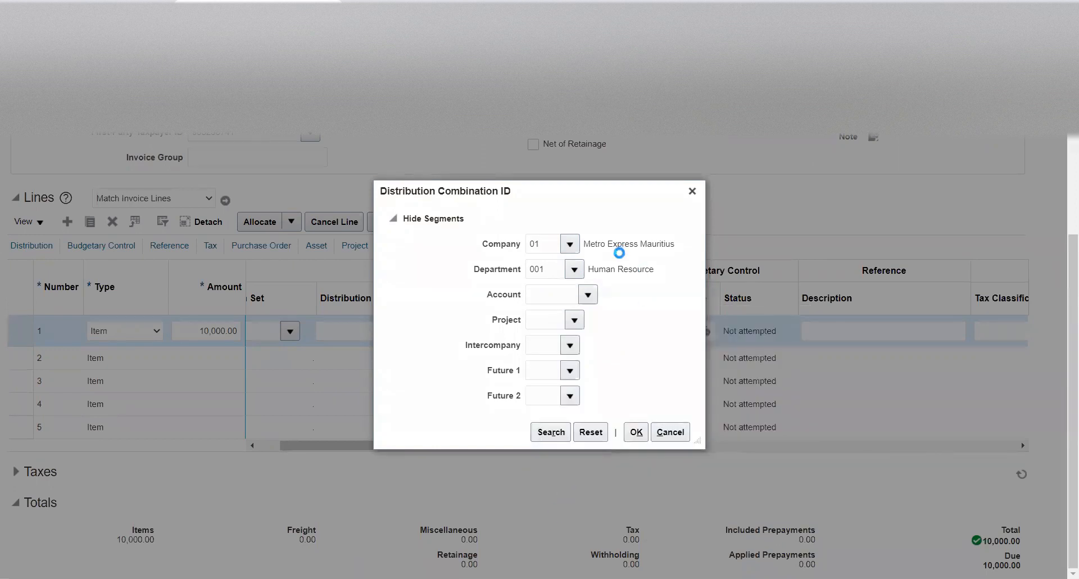
left_click(497, 313)
type("%exp%")
left_click(626, 343)
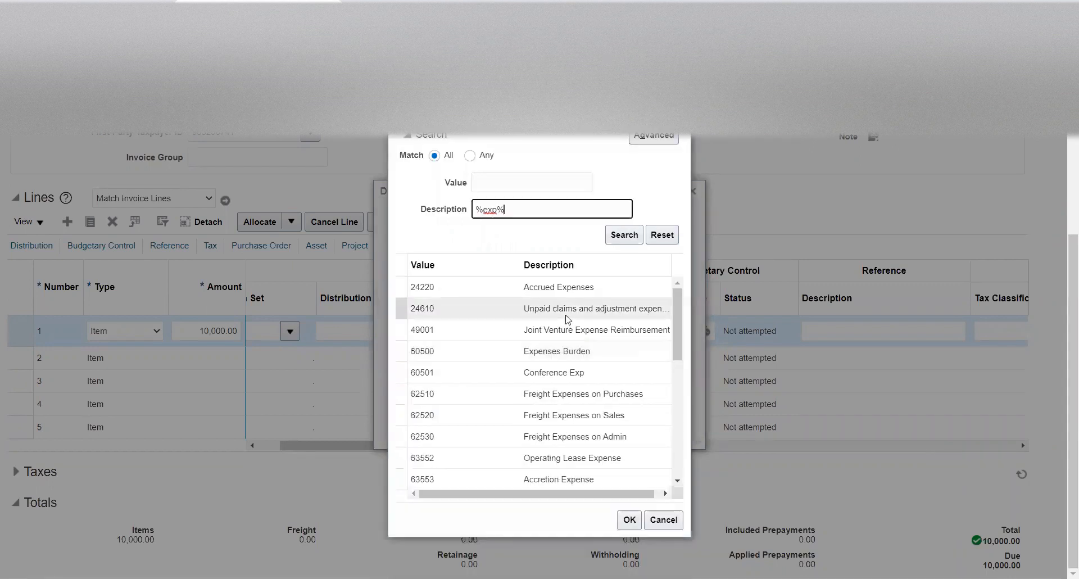
left_click(562, 287)
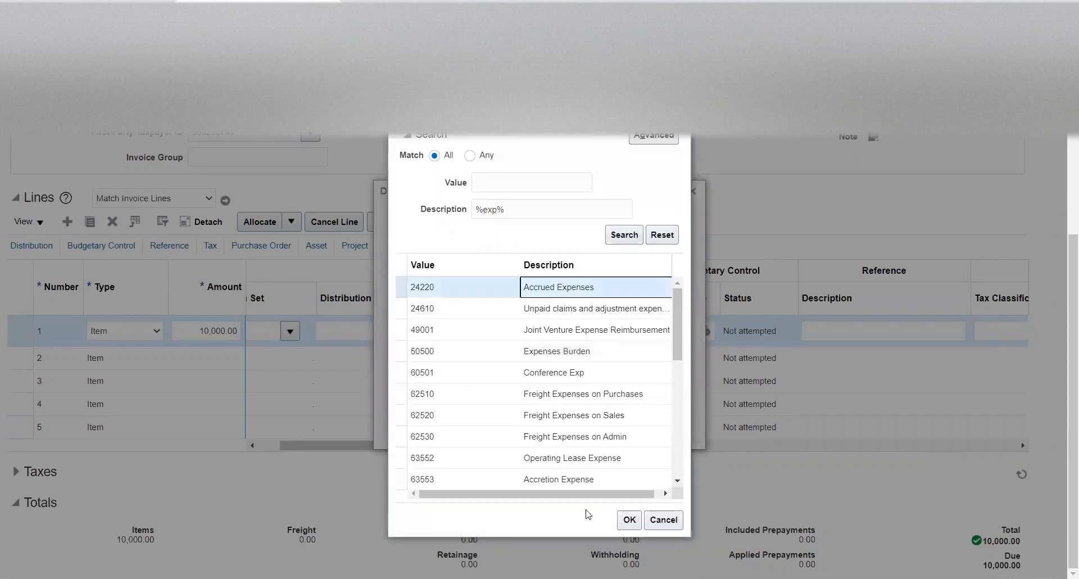
left_click(629, 520)
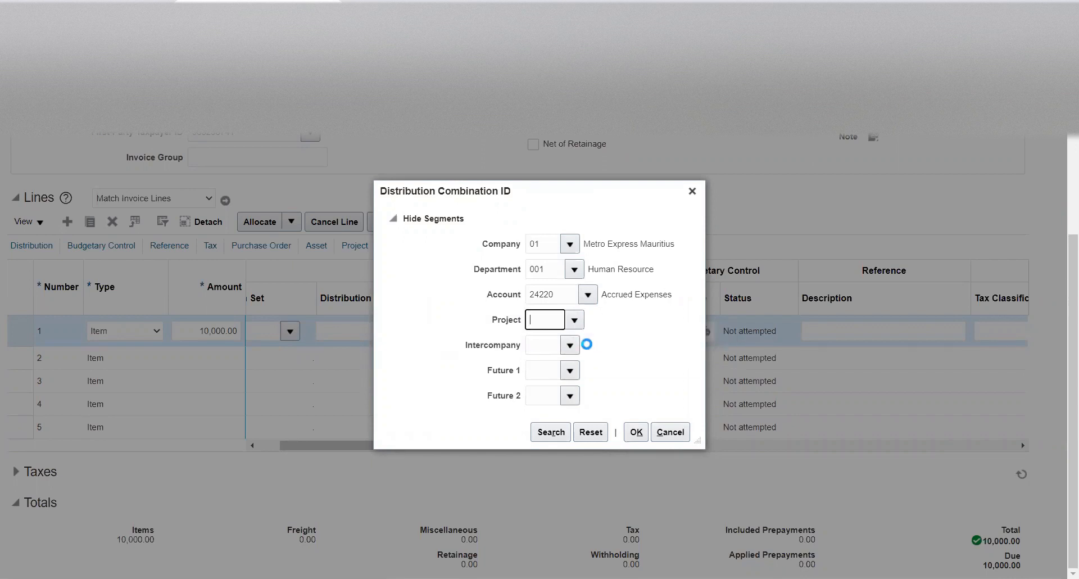
- Complete the distribution combination with project 01, intercompany 01, and 00 for Future 1 and Future 2, and accept it
type("01")
key("Tab")
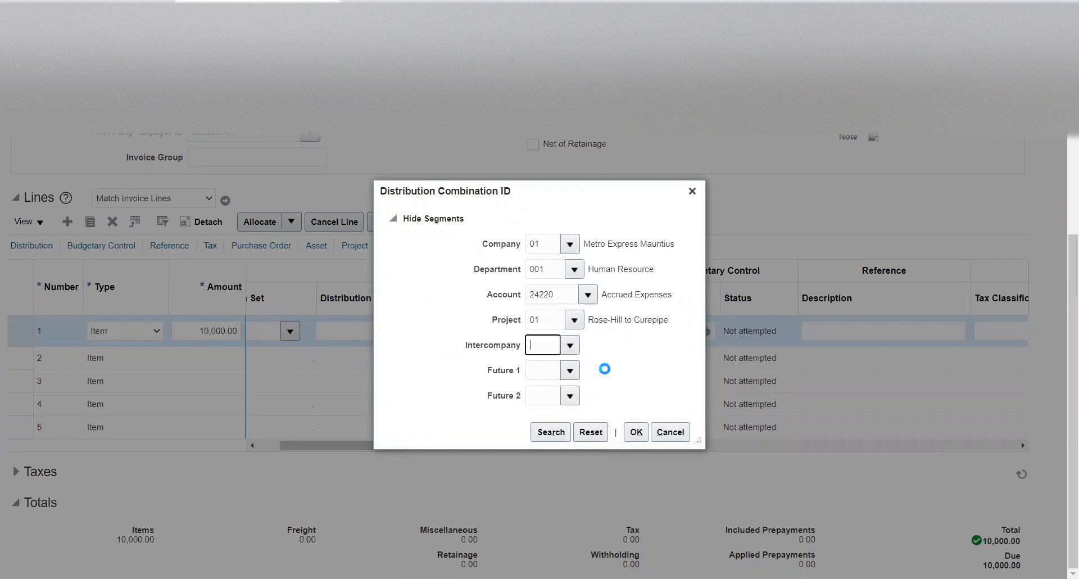
type("01")
key("Tab")
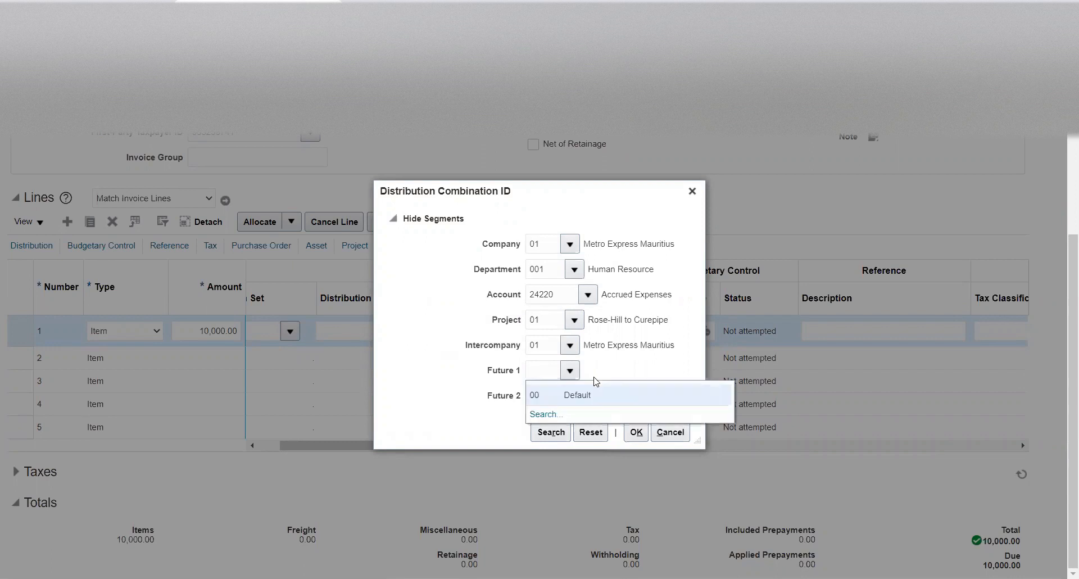
type("00")
left_click(572, 396)
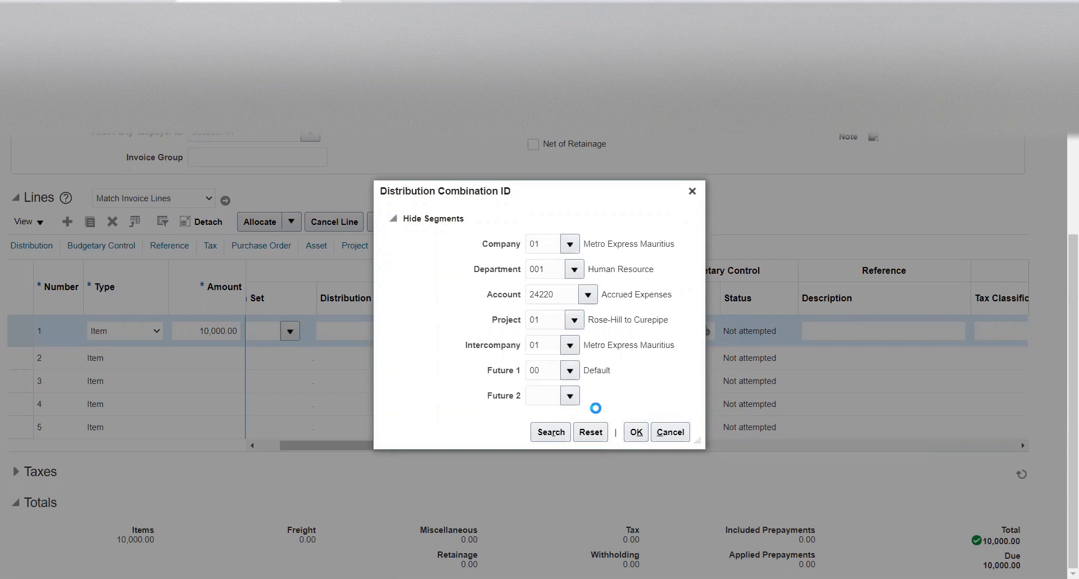
left_click(574, 419)
left_click(636, 431)
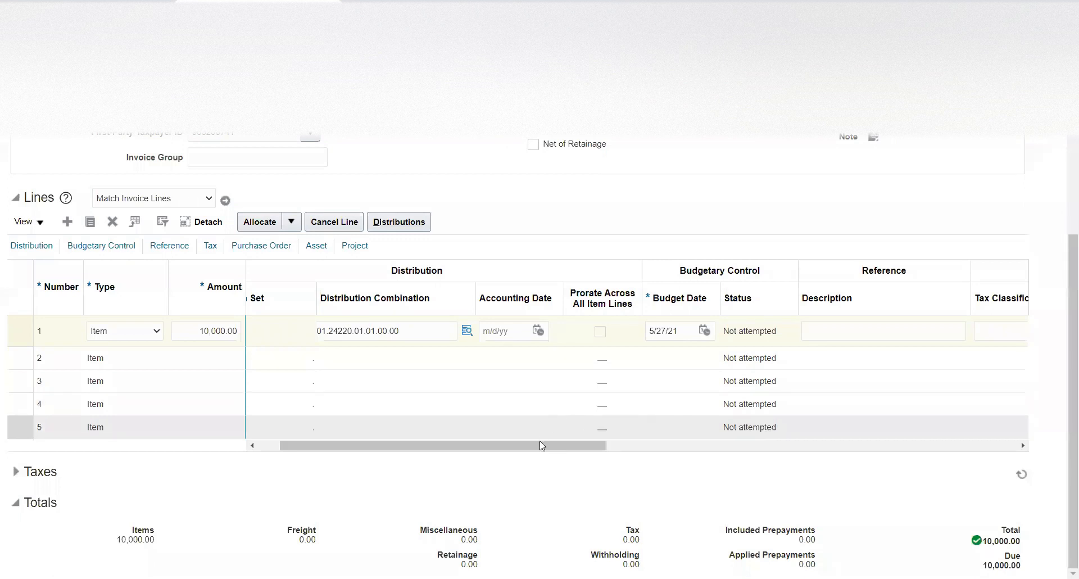
- Set the tax classification of invoice line 1 to FITR and review the line's entries
left_click_drag(538, 446, 716, 450)
left_click(622, 332)
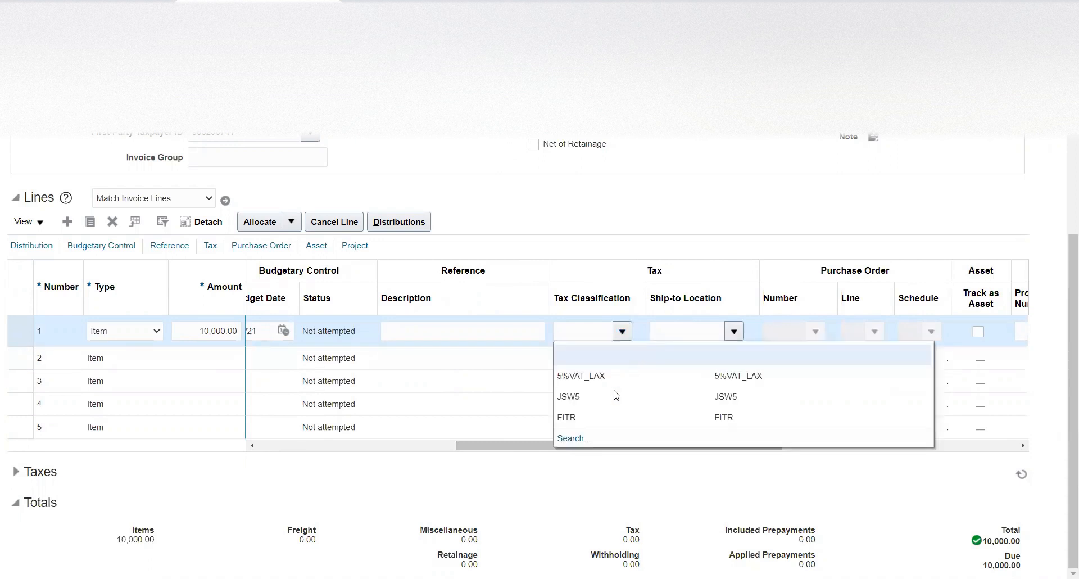
left_click(592, 418)
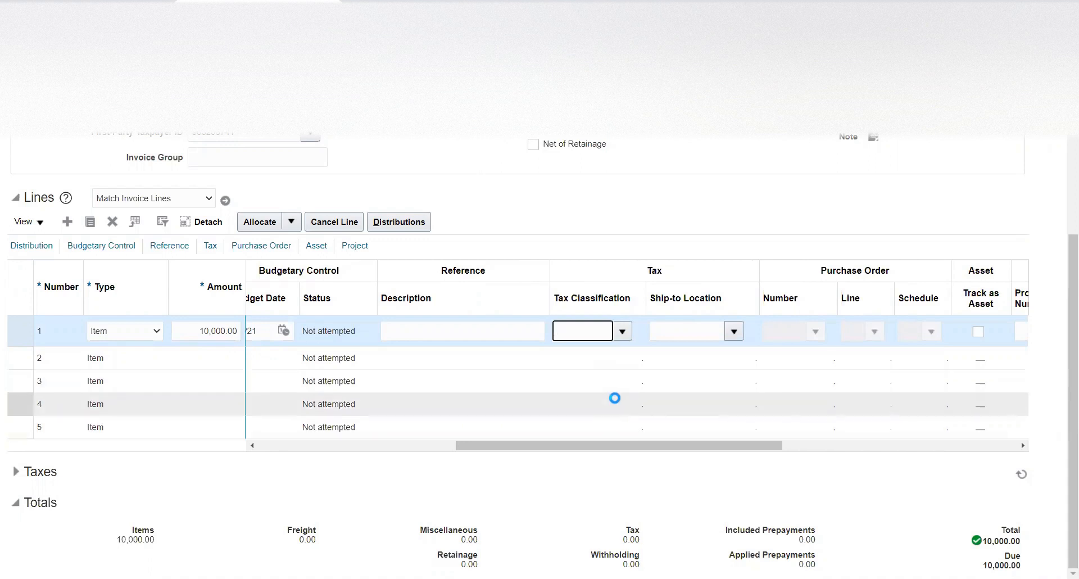
type("FITR")
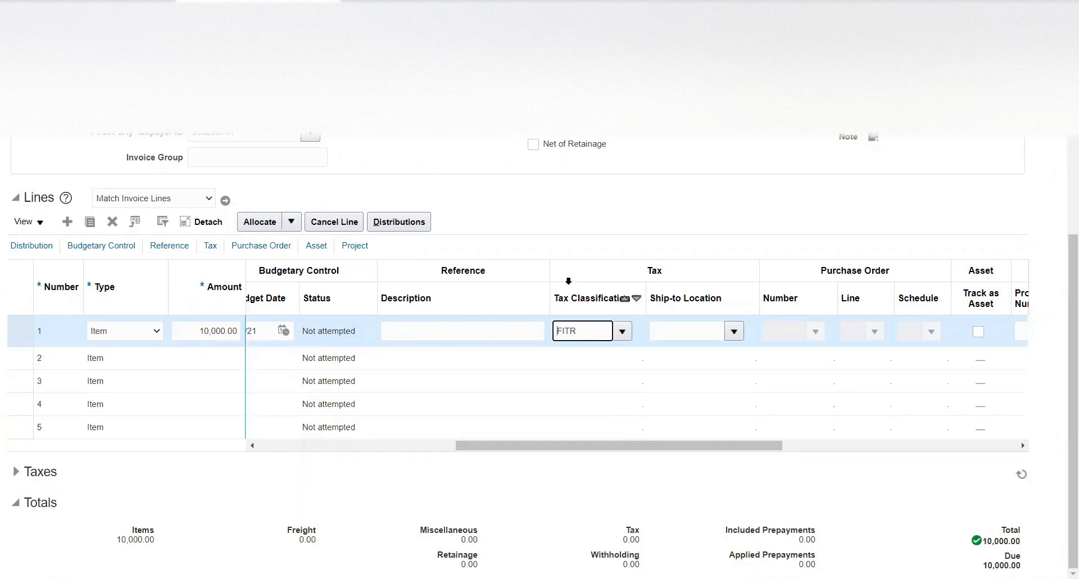
scroll(397, 167, "up", 3)
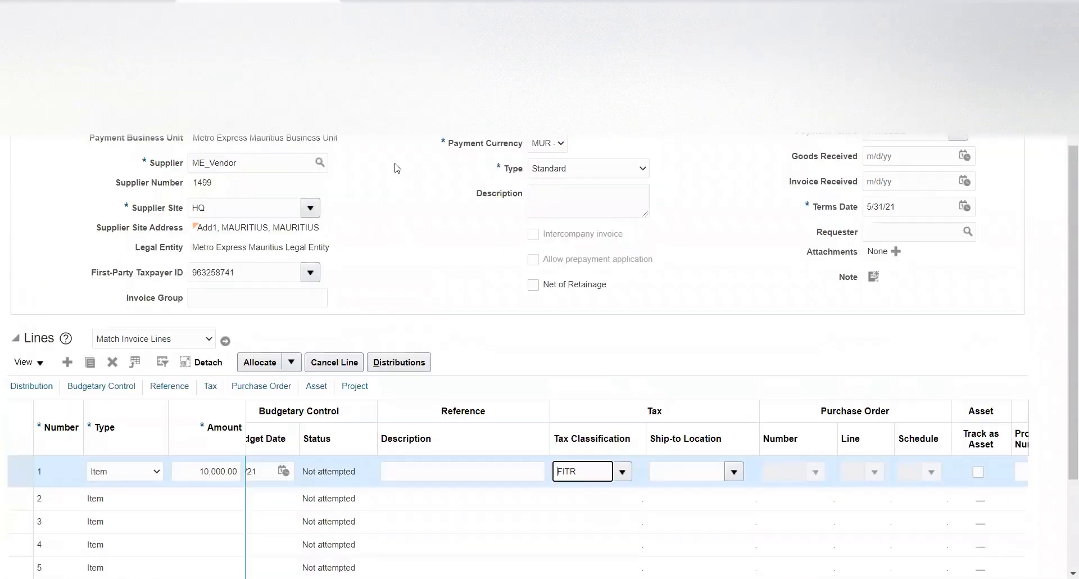
scroll(421, 188, "down", 3)
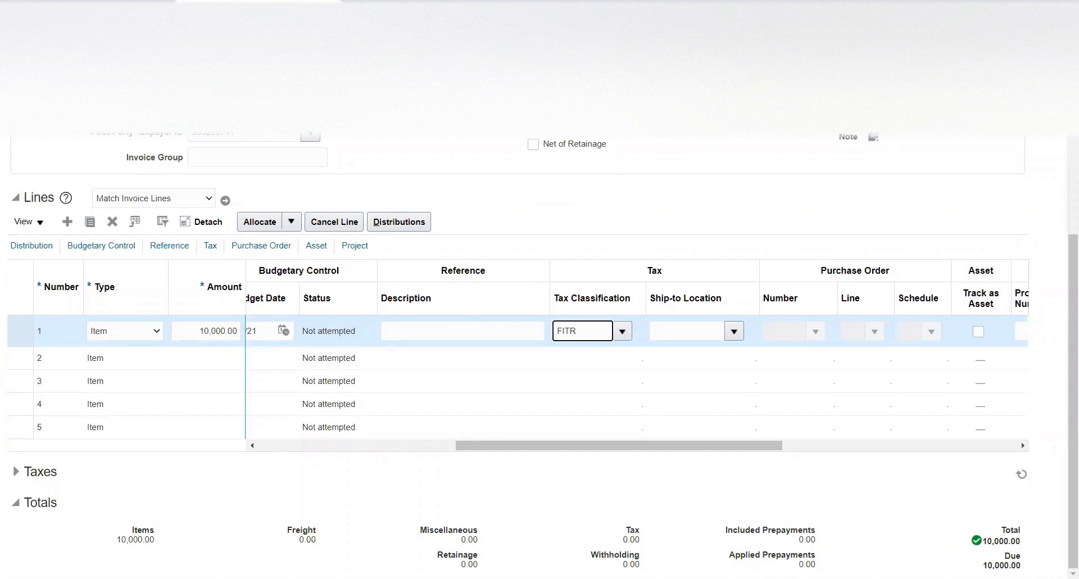
left_click(784, 445)
left_click_drag(784, 445, 523, 446)
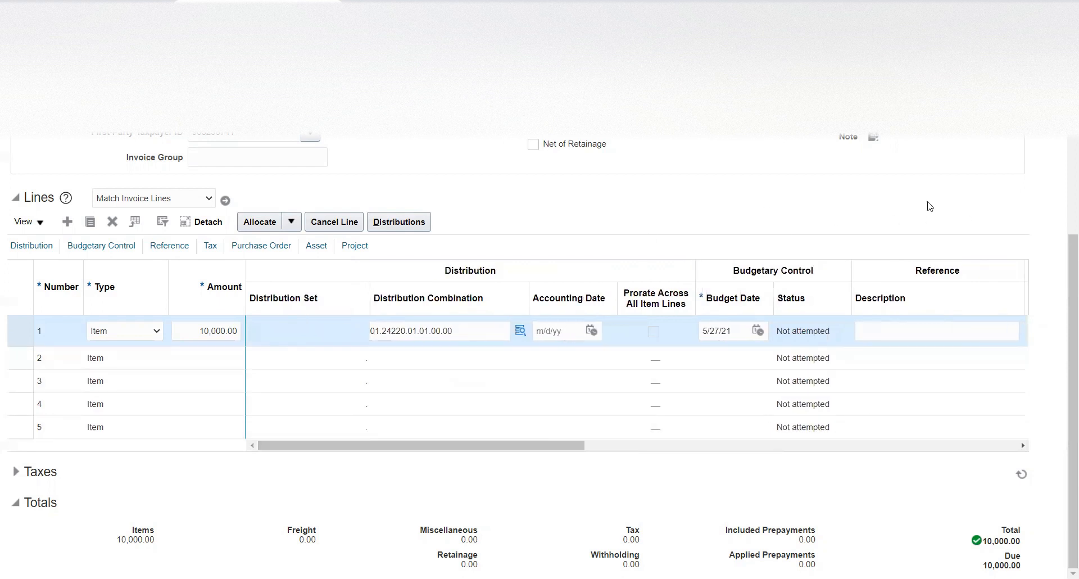
- Try twice to validate invoice ME-001 and dismiss the resulting dialogs
scroll(1064, 284, "up", 5)
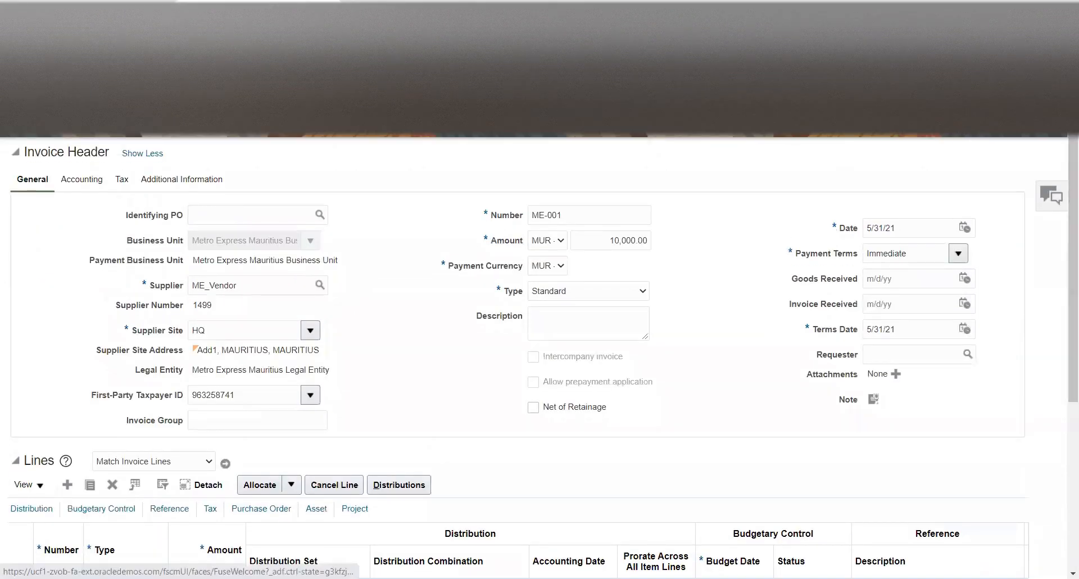
left_click(738, 114)
left_click(766, 179)
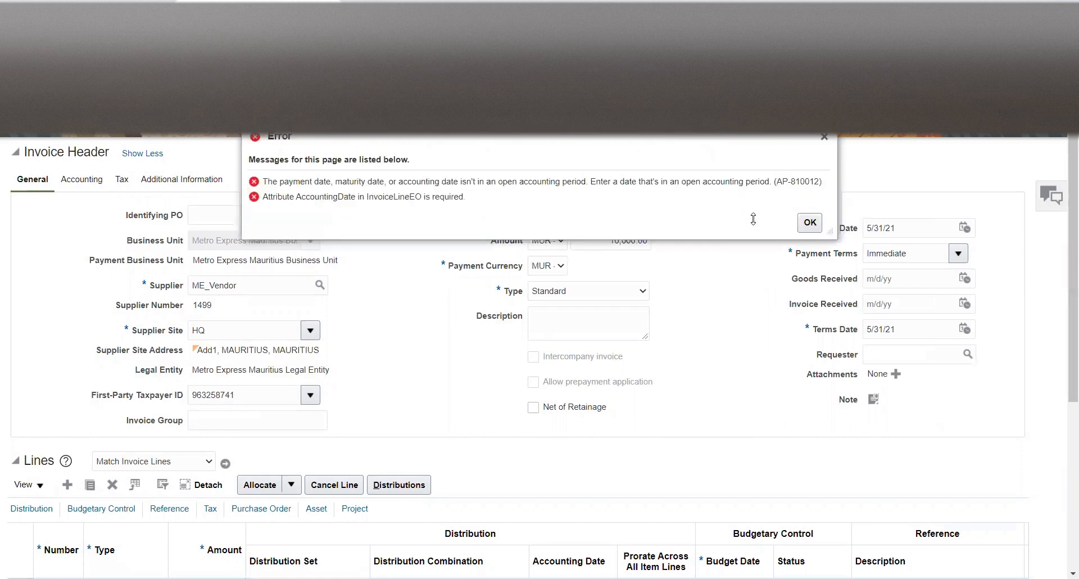
left_click(810, 222)
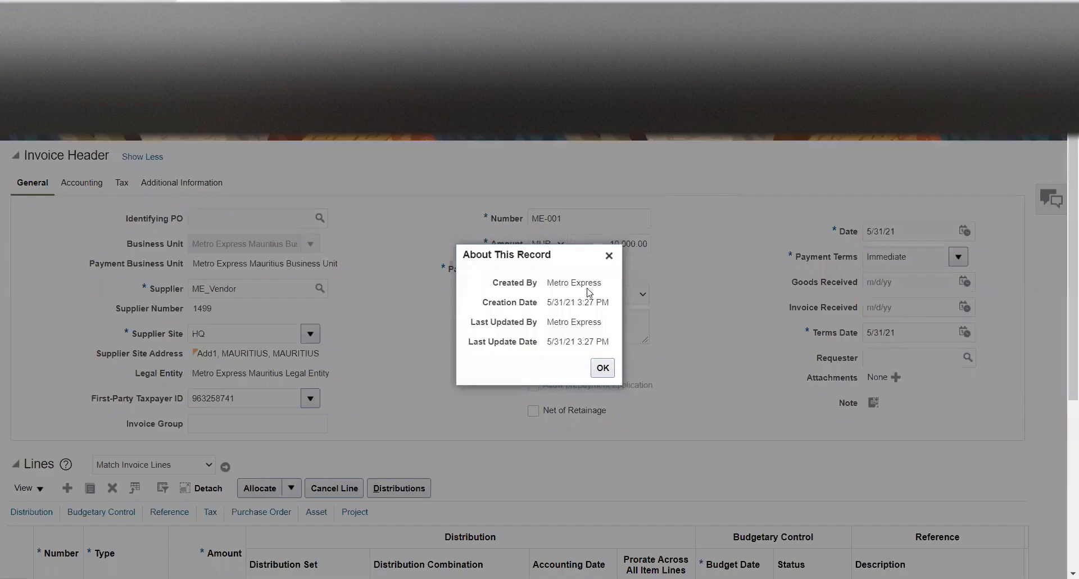
left_click(603, 367)
left_click(739, 118)
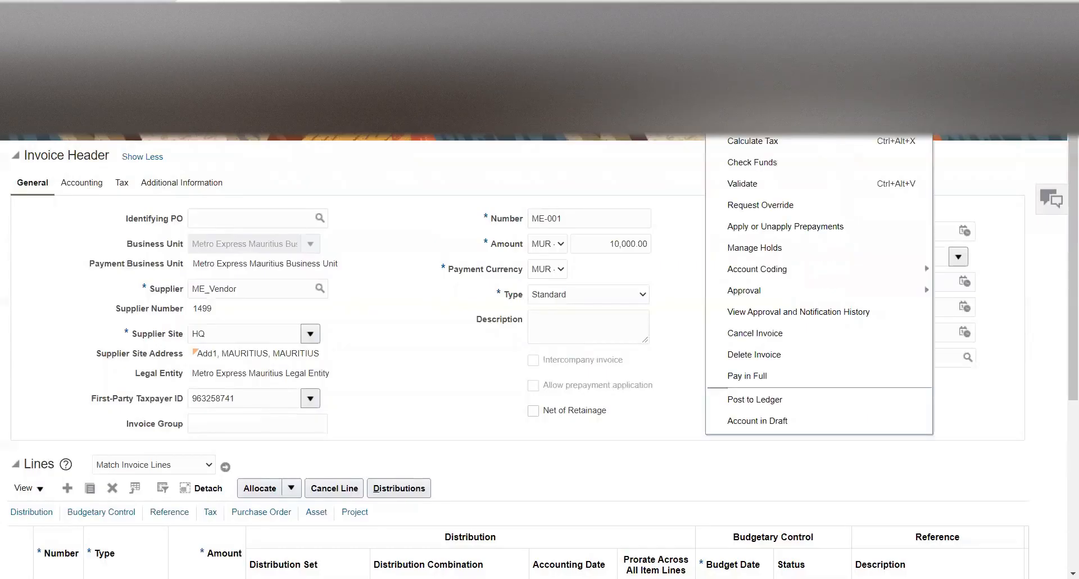
left_click(743, 184)
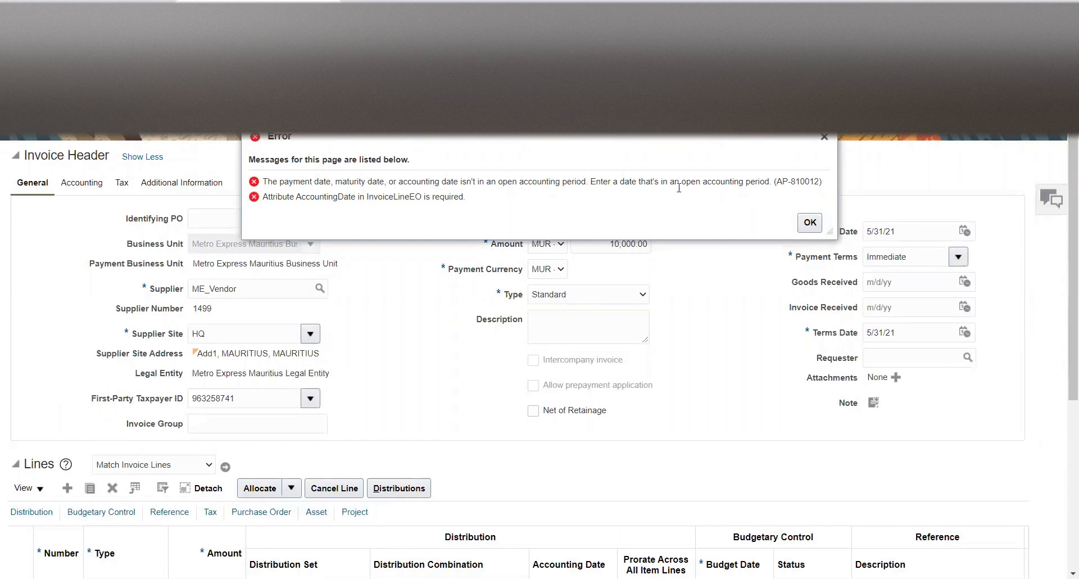
left_click(809, 222)
- Set the invoice header's accounting date to 3/17/21 and accept the warning
scroll(455, 304, "down", 3)
scroll(455, 270, "up", 3)
left_click(82, 184)
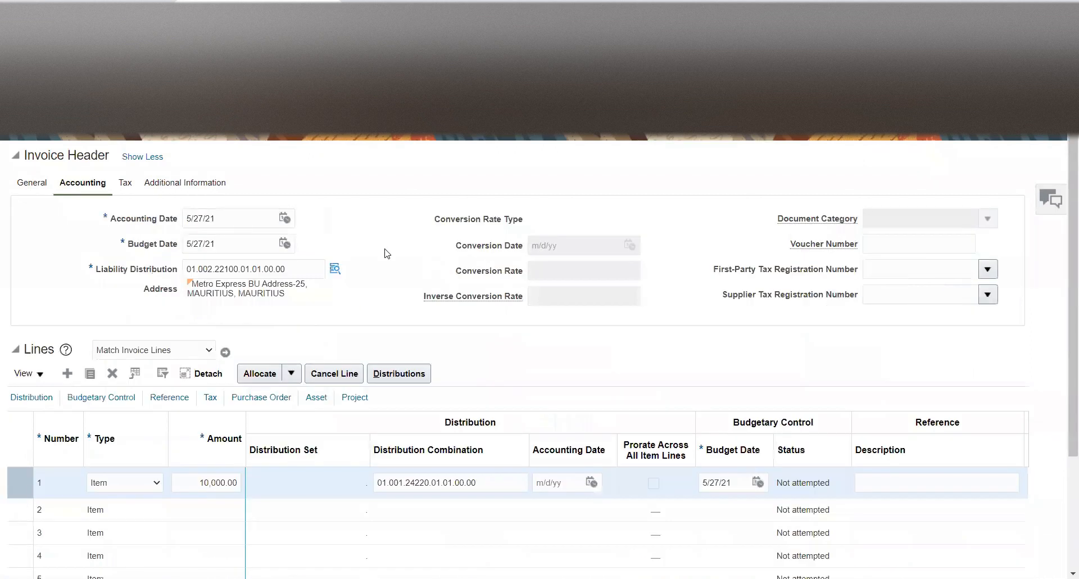
left_click(284, 218)
left_click(330, 243)
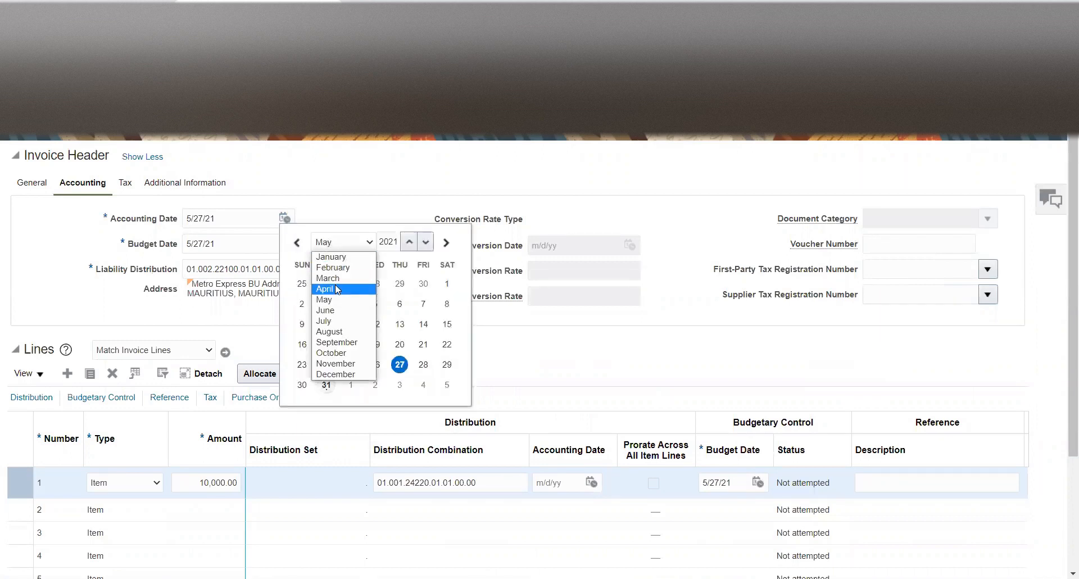
left_click(328, 278)
left_click(375, 324)
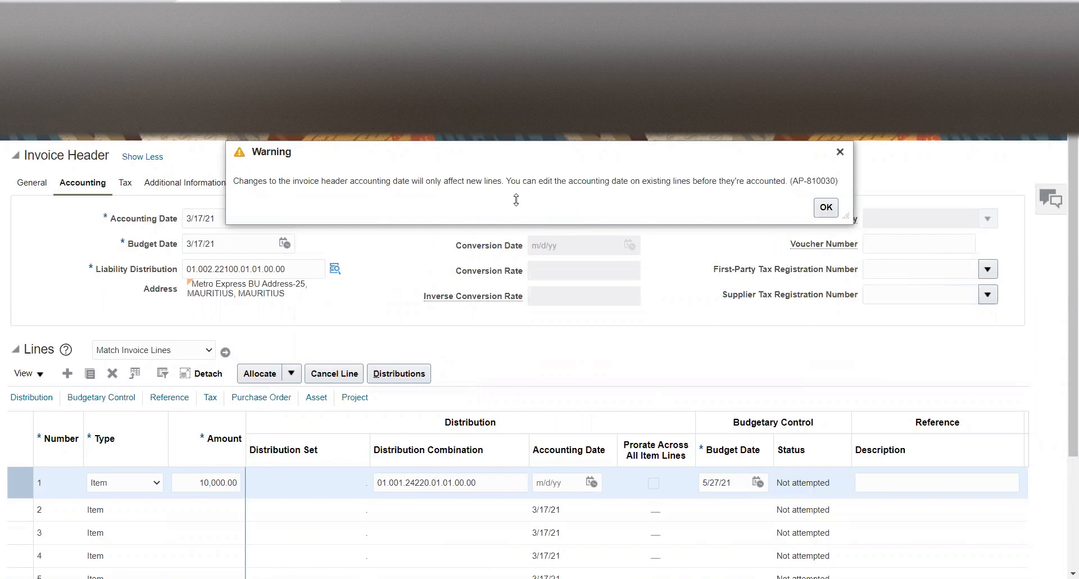
left_click(826, 208)
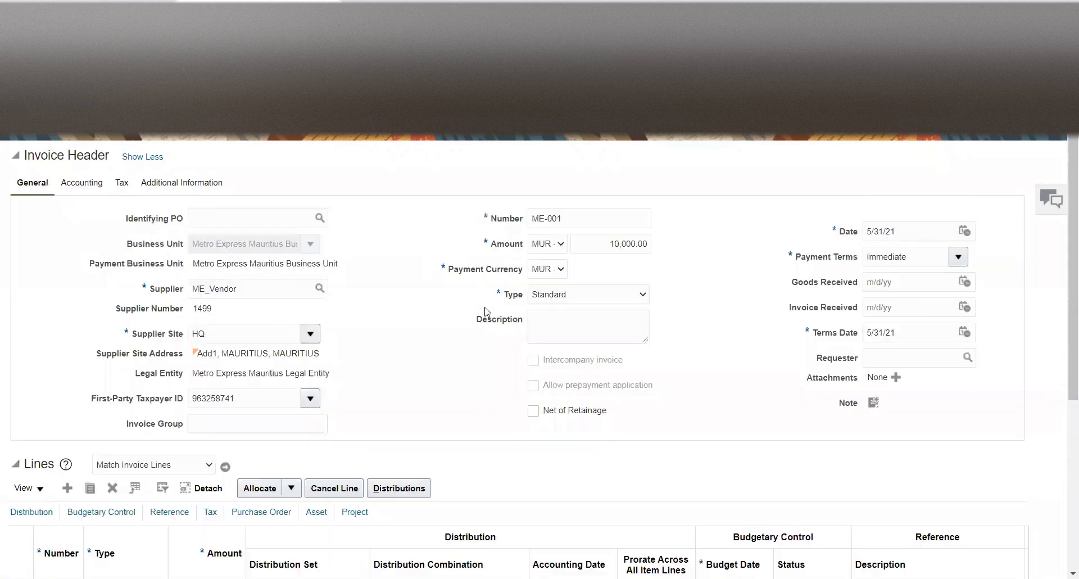
- Set both the accounting date and the budget date of invoice line 1 to 3/17/21
scroll(486, 311, "down", 5)
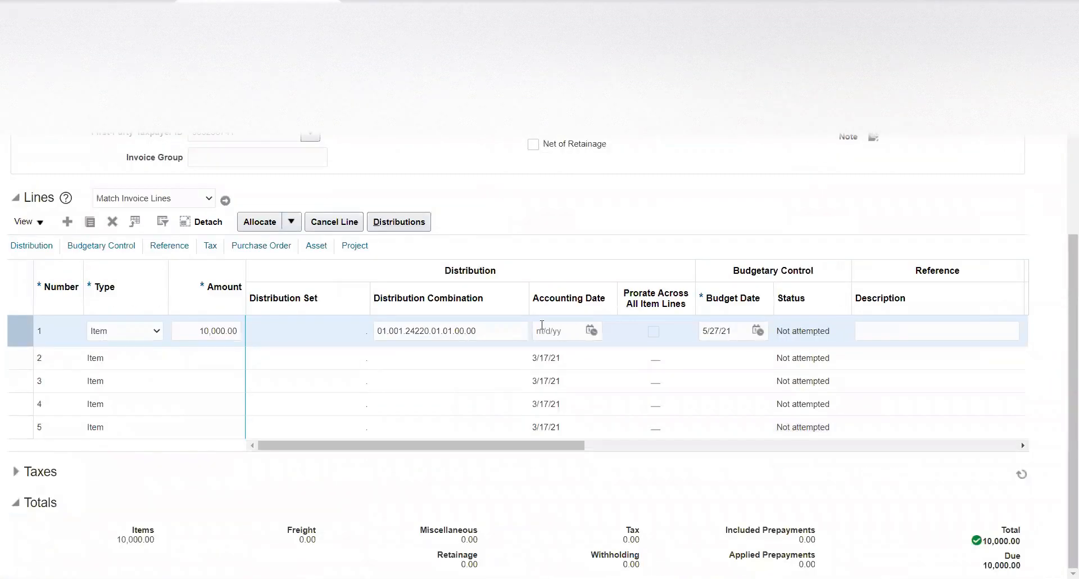
left_click(592, 332)
left_click(637, 359)
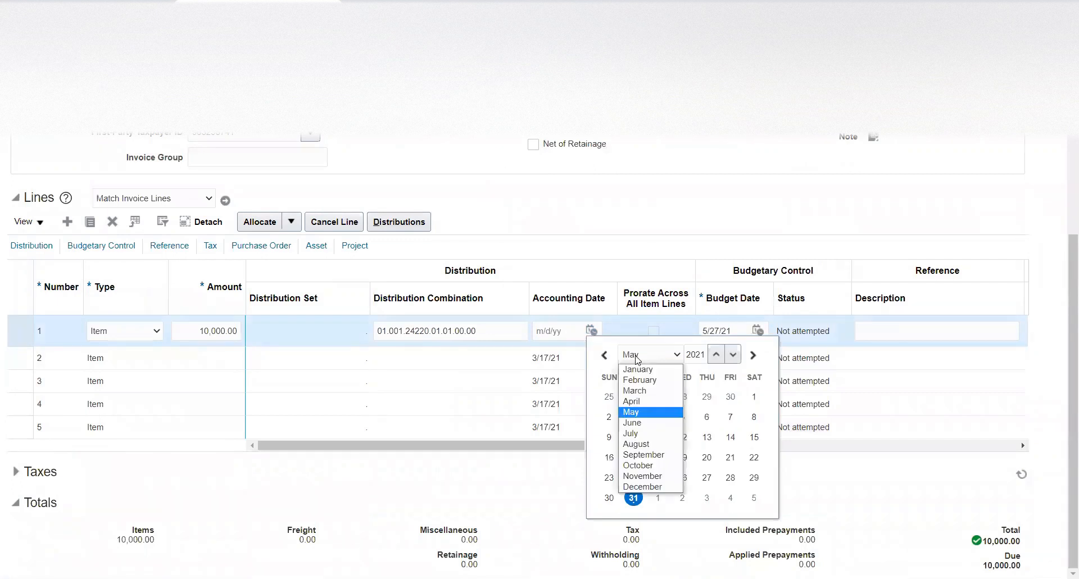
left_click(636, 391)
left_click(684, 439)
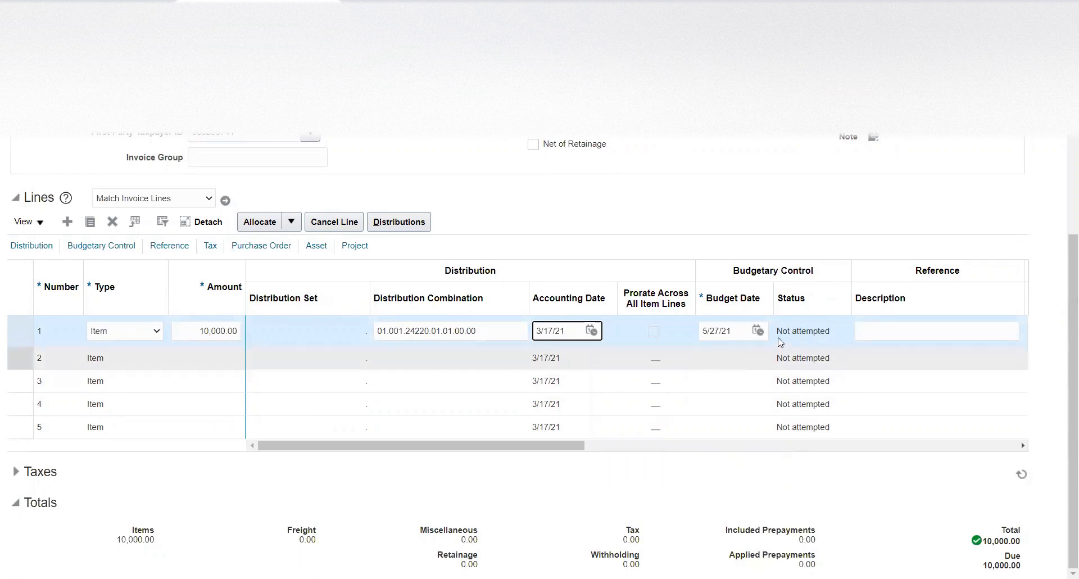
left_click(758, 330)
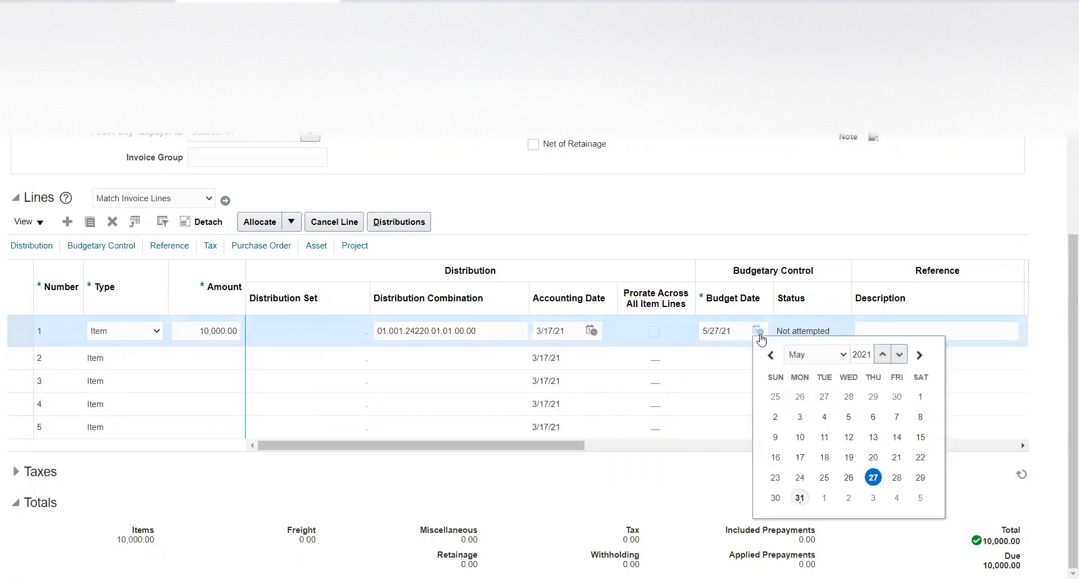
left_click(812, 355)
left_click(801, 392)
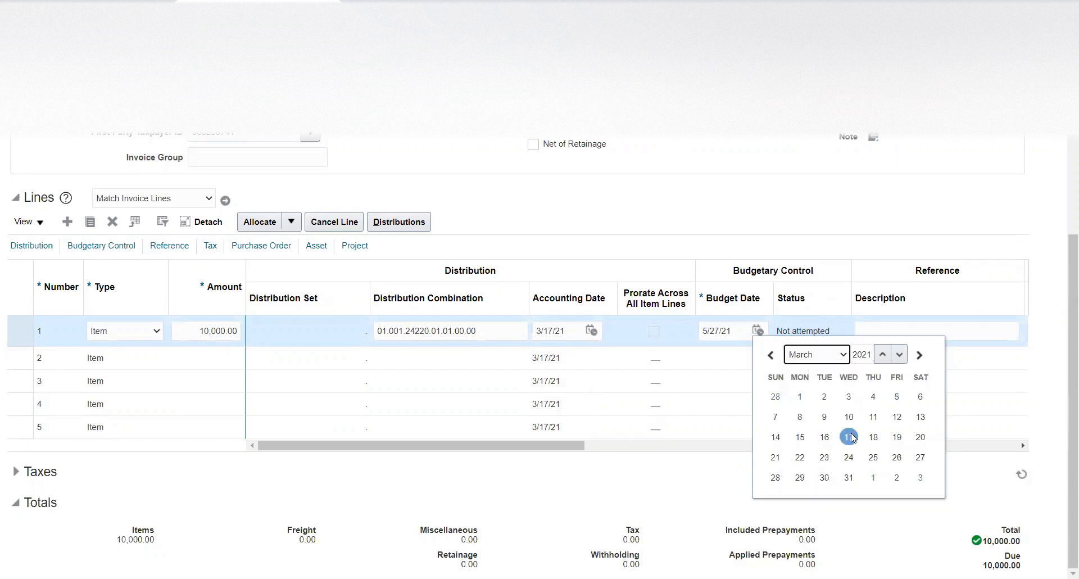
left_click(852, 438)
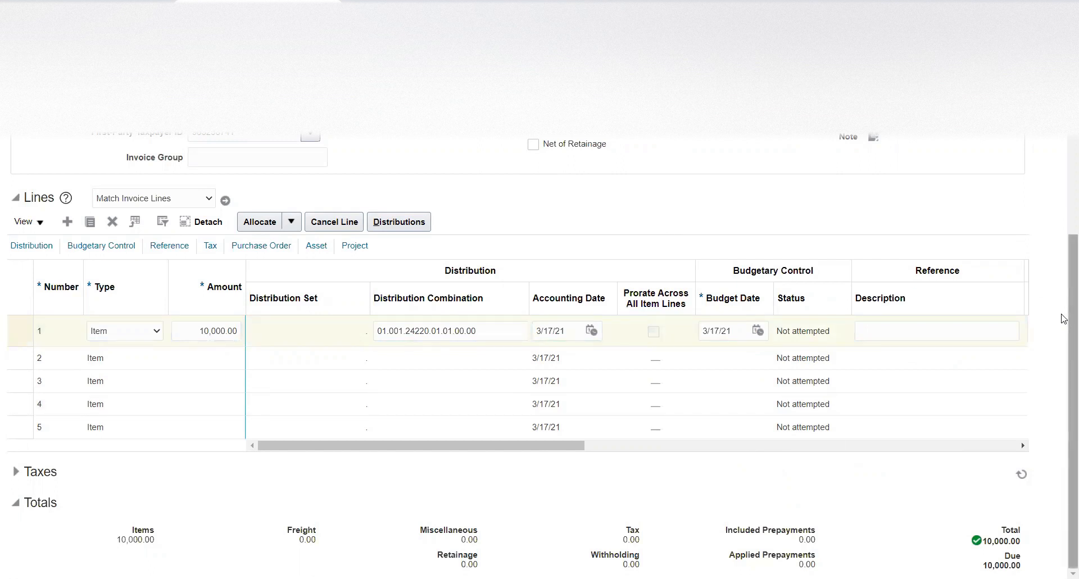
- Validate invoice ME-001 and review the funds reservation details for its transaction lines
scroll(1063, 309, "up", 5)
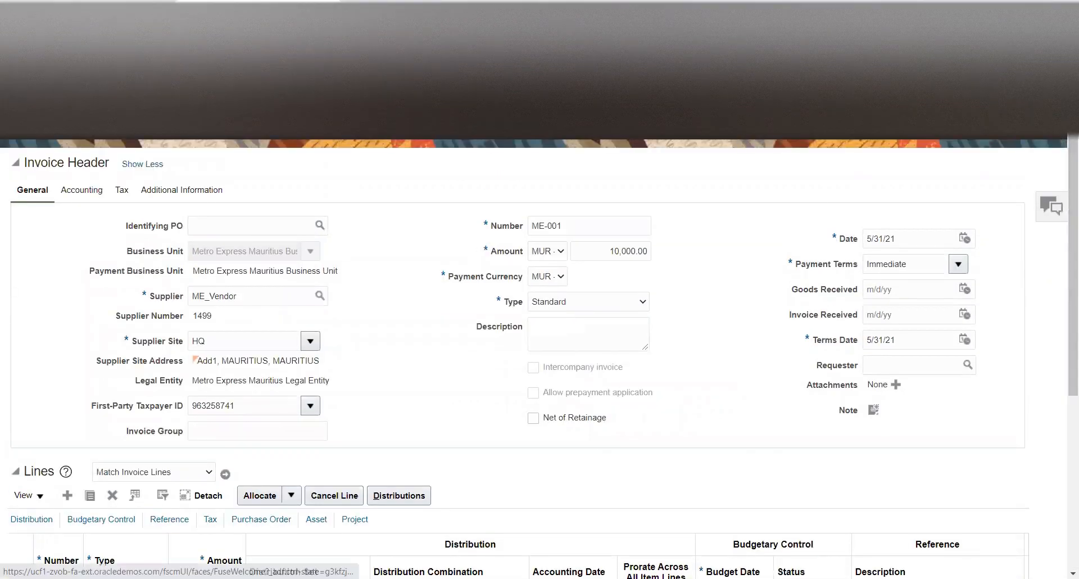
left_click(742, 141)
left_click(742, 191)
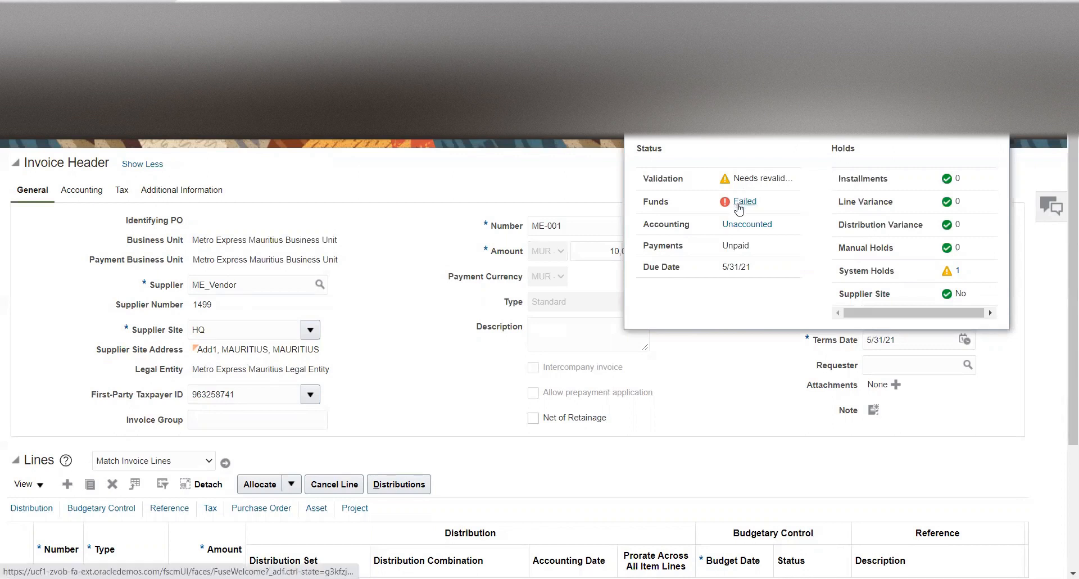
left_click(741, 202)
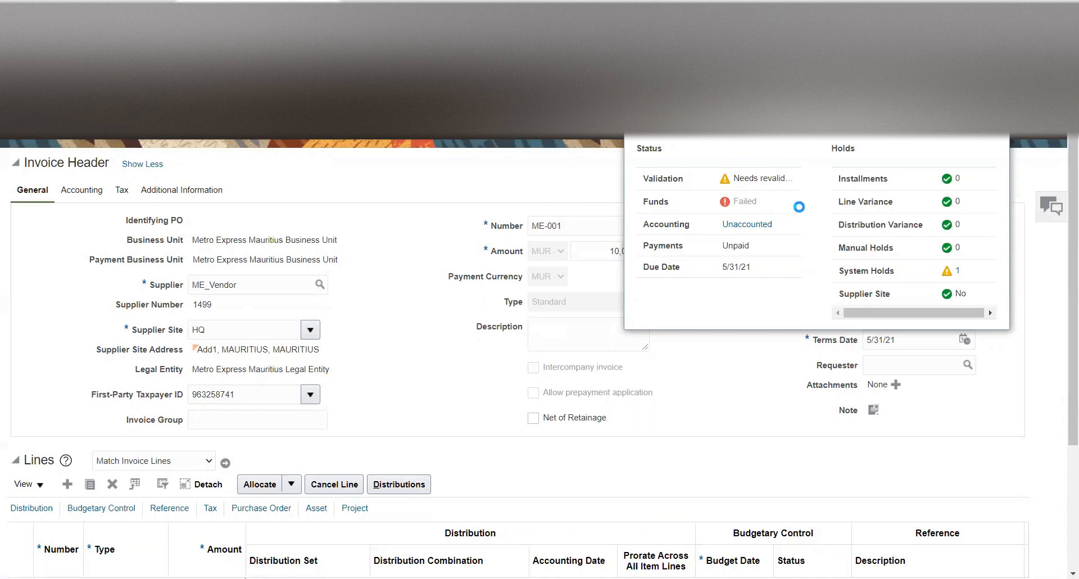
left_click(770, 202)
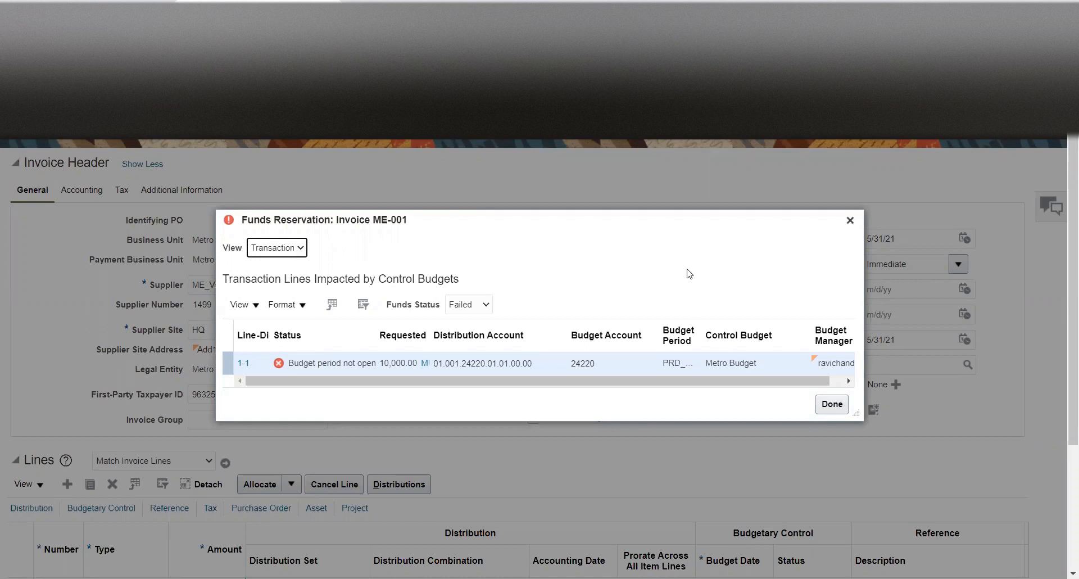
left_click(831, 405)
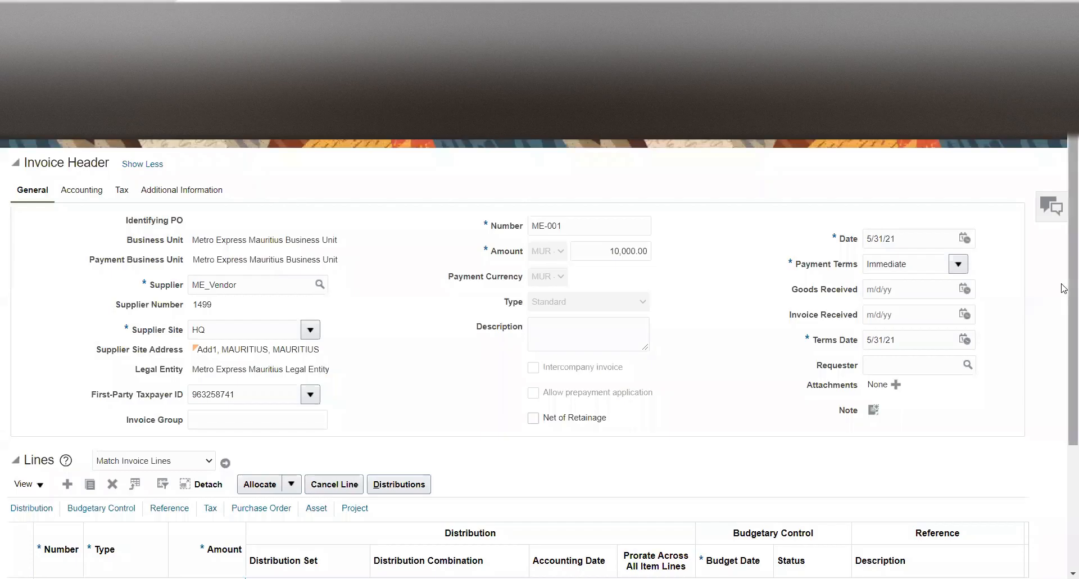
- Calculate the tax on invoice ME-001 and check its transaction taxes
scroll(1064, 483, "down", 3)
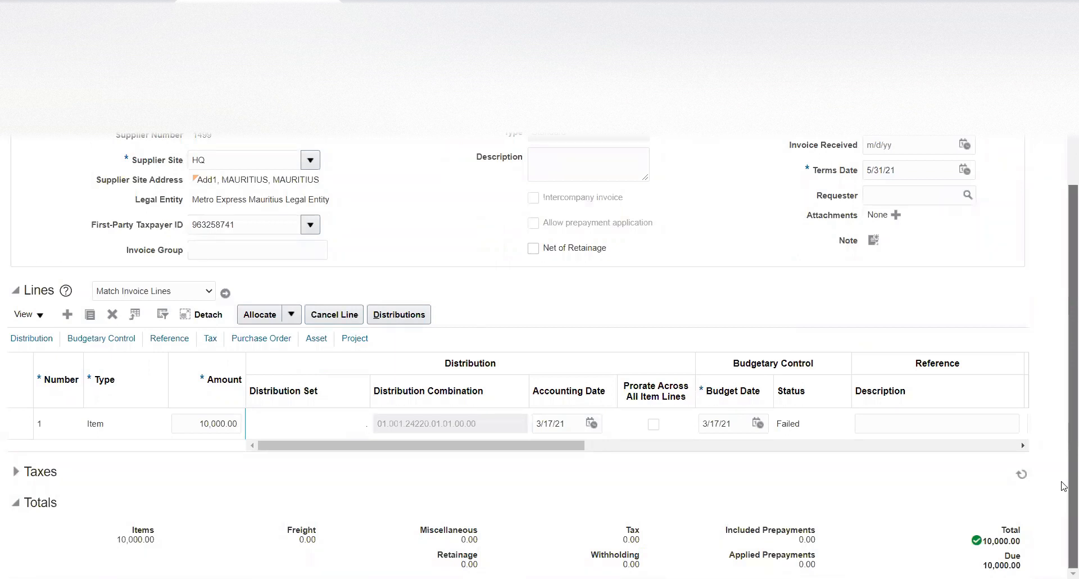
scroll(1064, 438, "up", 1)
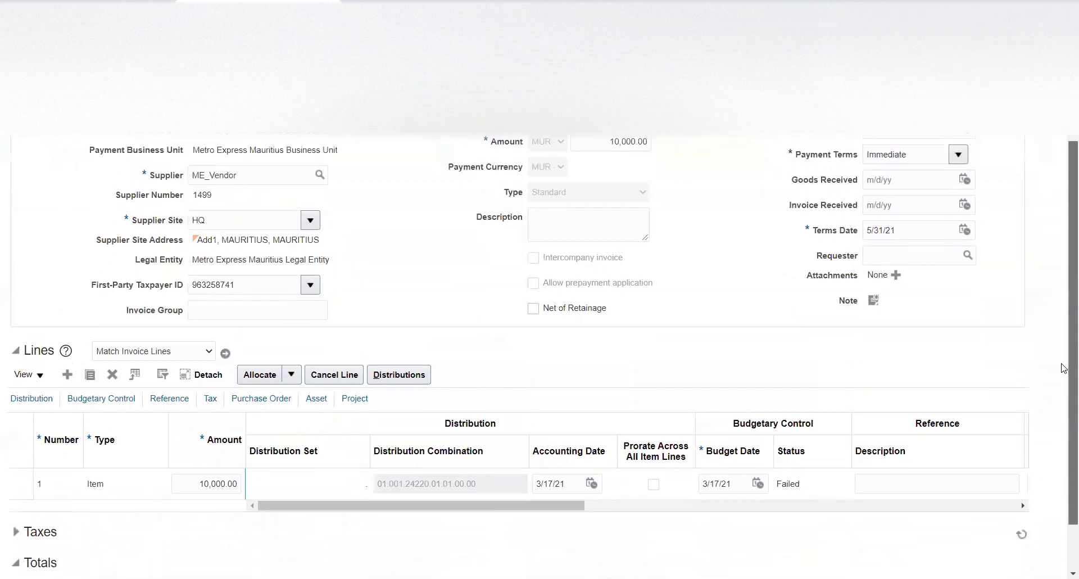
scroll(1064, 369, "up", 2)
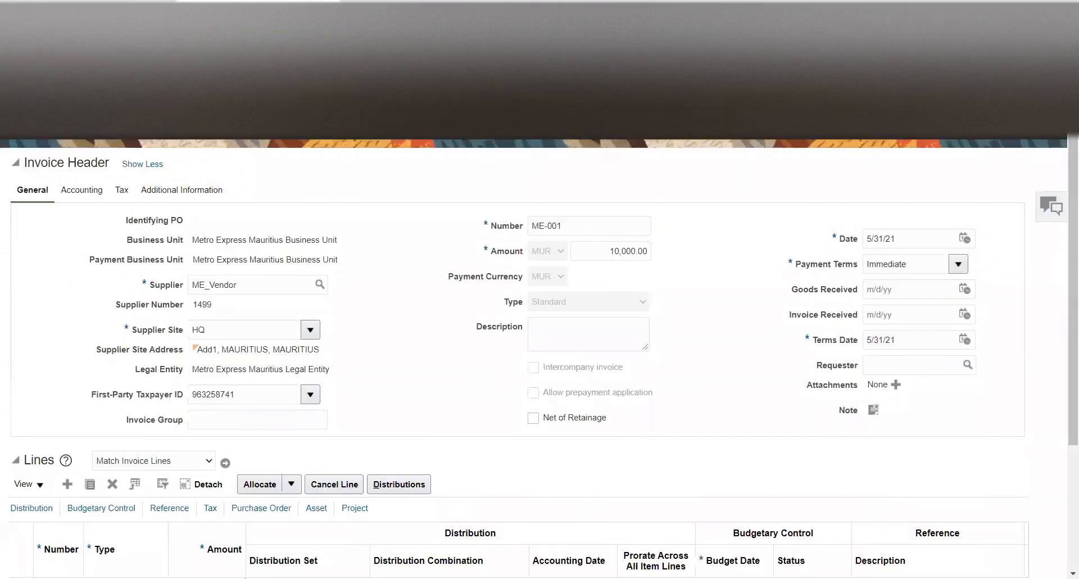
left_click(743, 126)
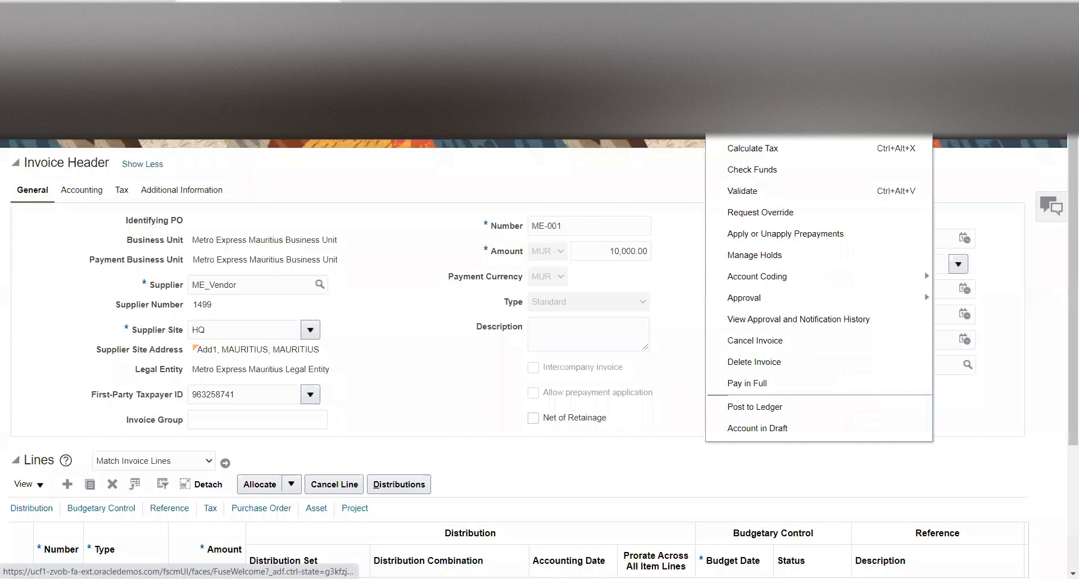
left_click(765, 149)
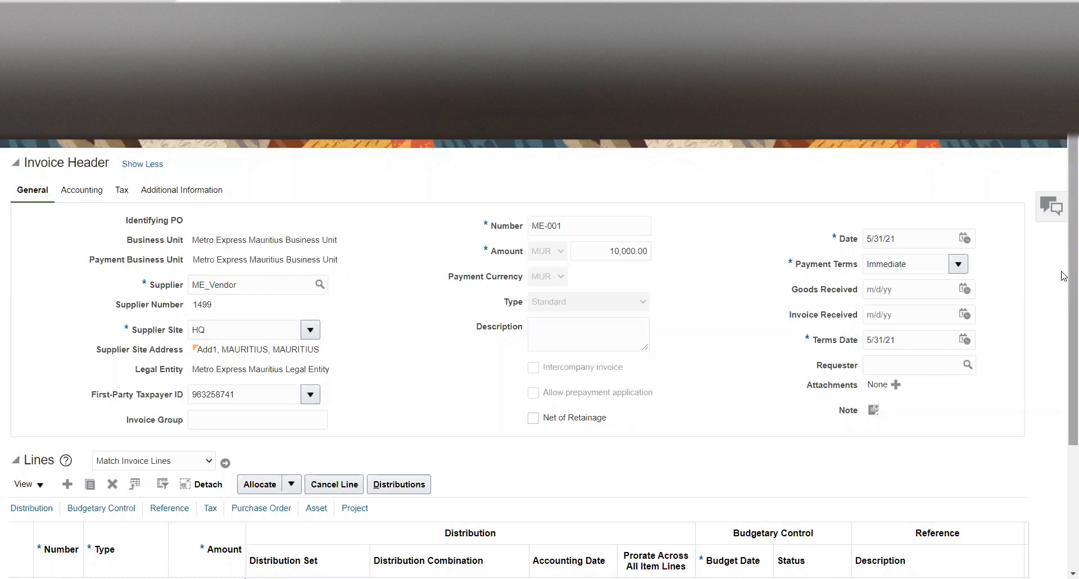
scroll(1064, 276, "down", 3)
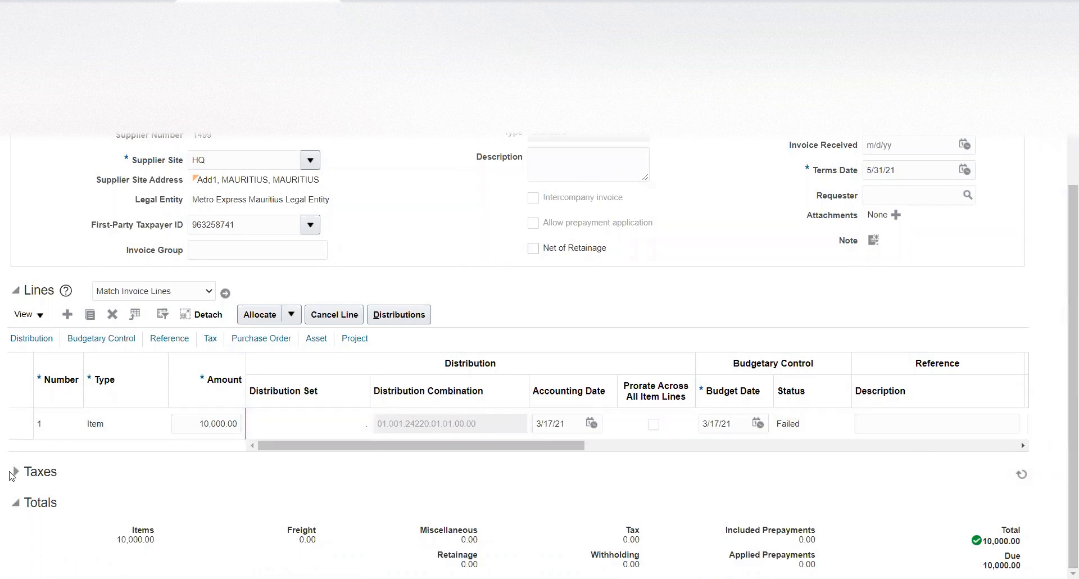
left_click(33, 474)
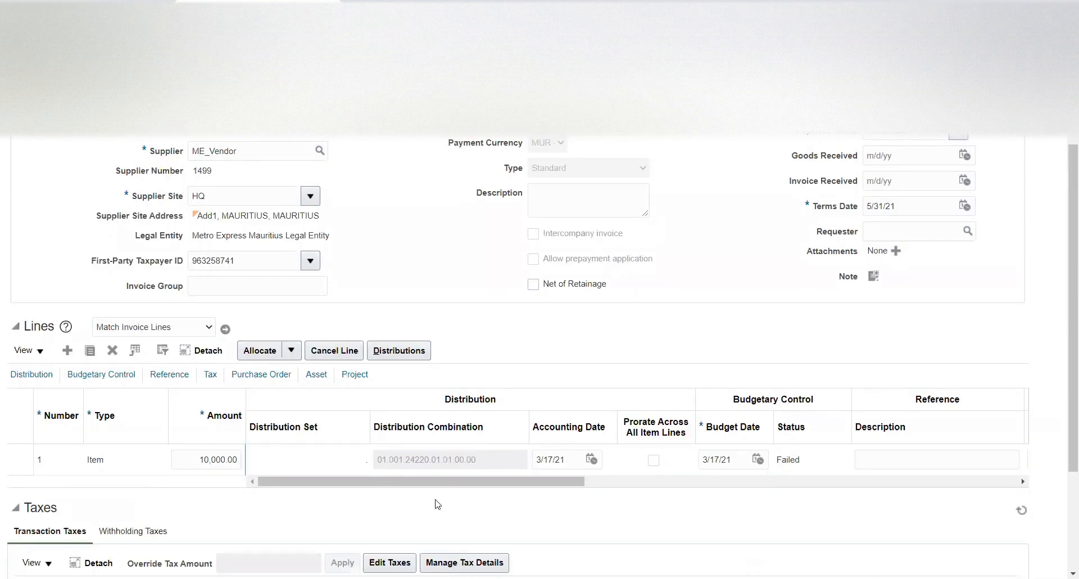
scroll(1064, 366, "down", 3)
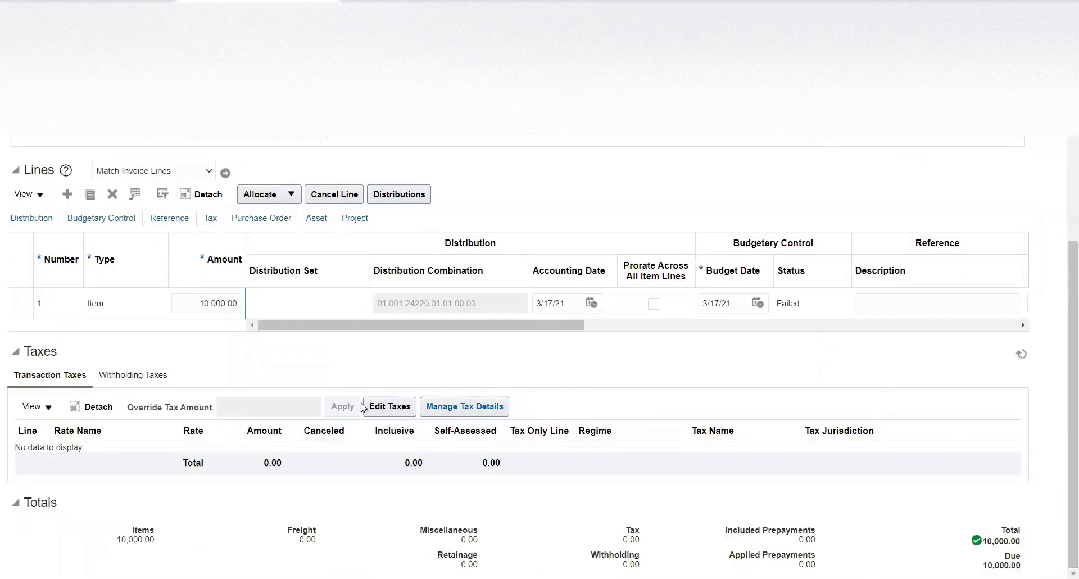
- Add a transaction tax line with the rate name FITR to the invoice and save it
left_click(397, 407)
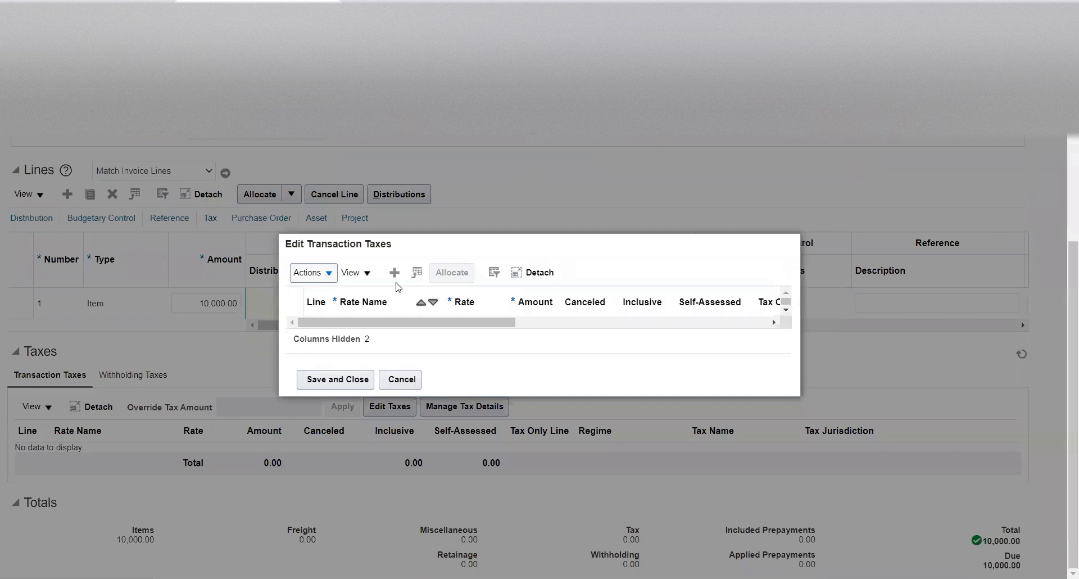
left_click(395, 272)
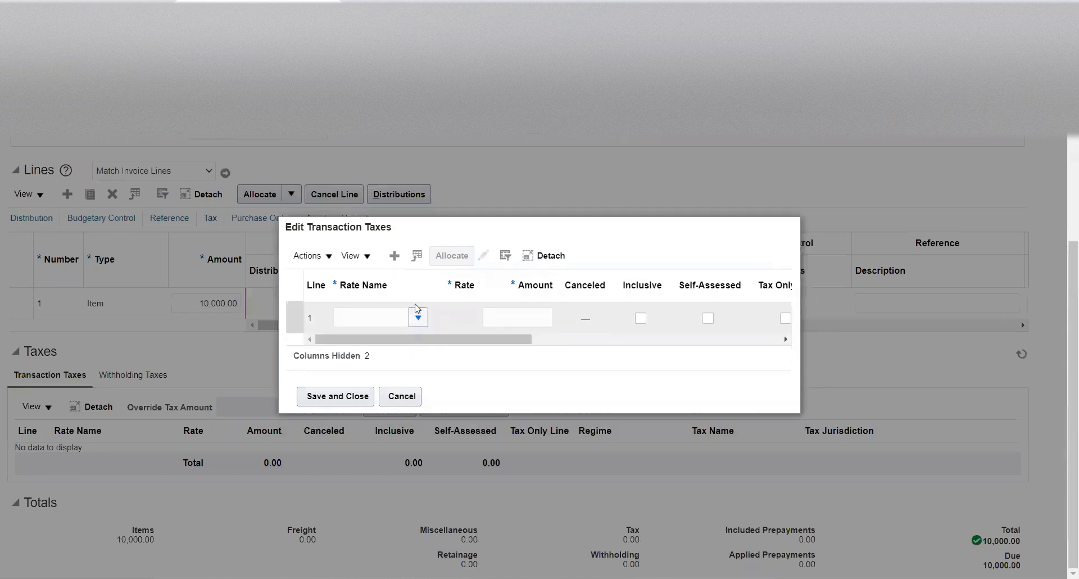
left_click(418, 318)
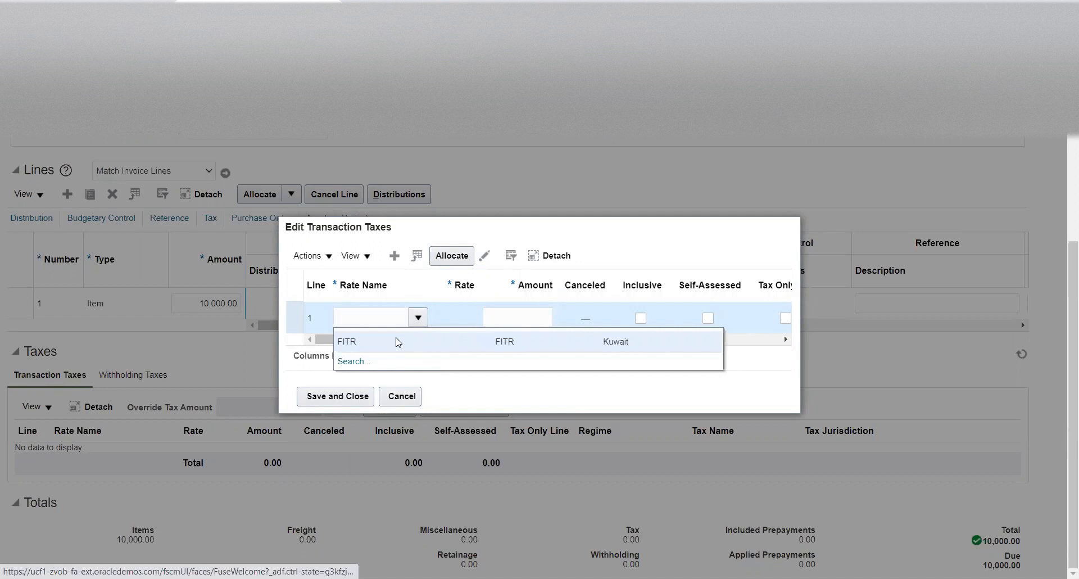
left_click(398, 341)
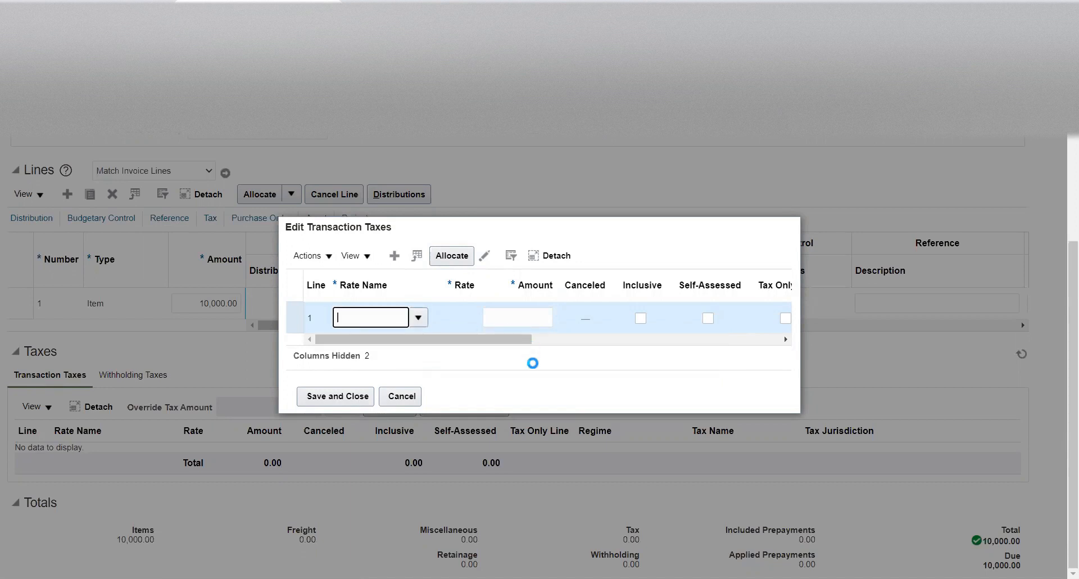
left_click(507, 340)
left_click_drag(507, 339, 392, 338)
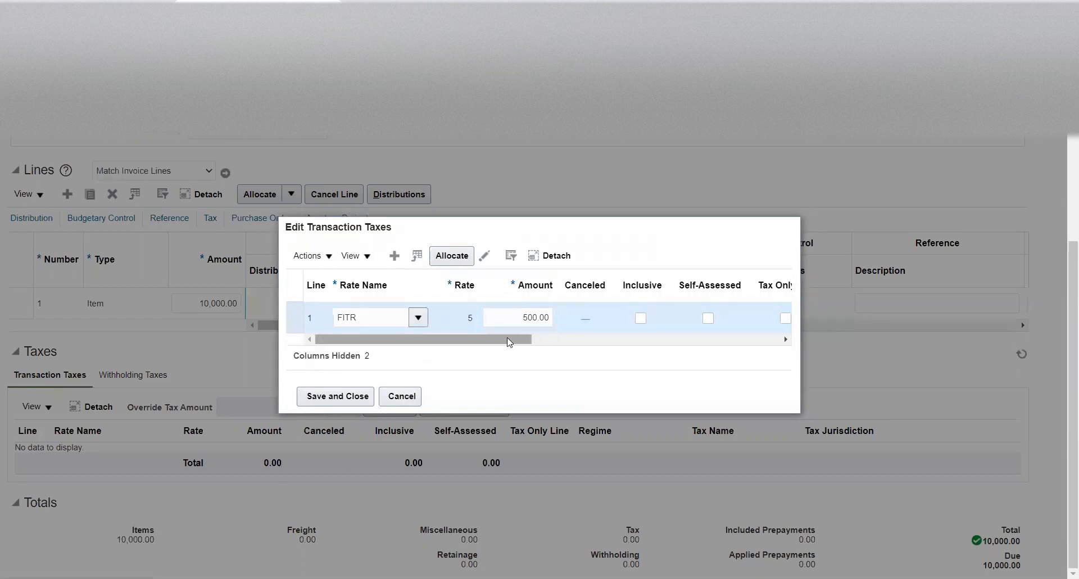
left_click_drag(504, 341, 413, 369)
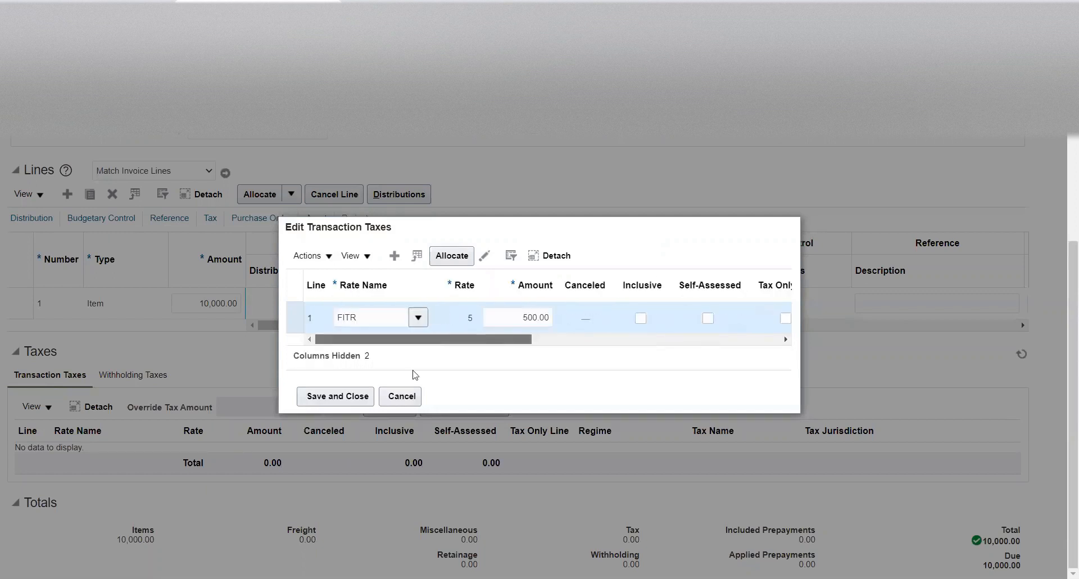
left_click(358, 395)
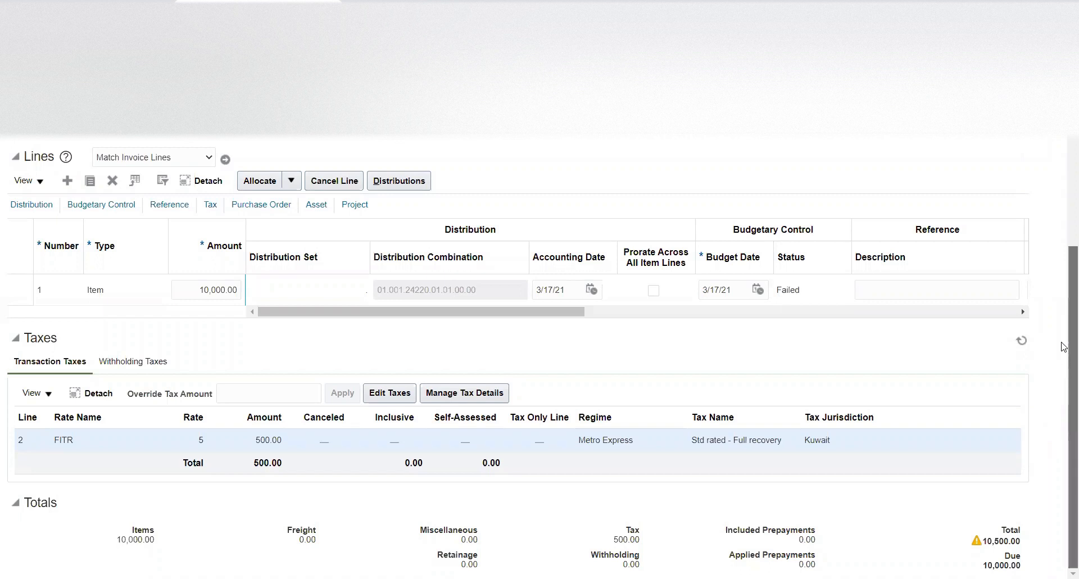
- Set the header amount of invoice ME-001 to 10,500.00 and check it against the invoice totals
scroll(1062, 343, "up", 5)
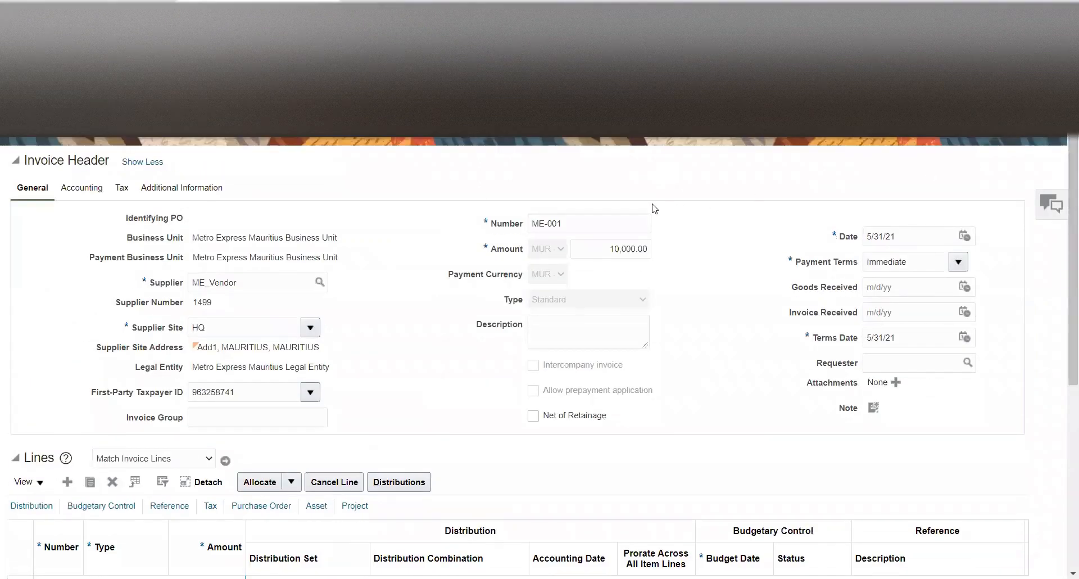
left_click(627, 251)
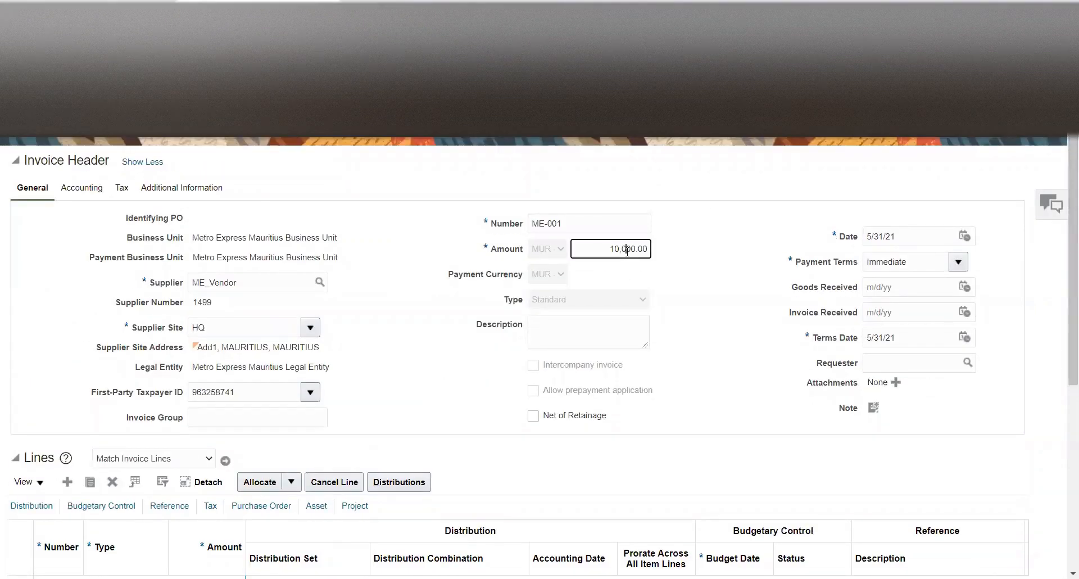
key("BackSpace")
type("5")
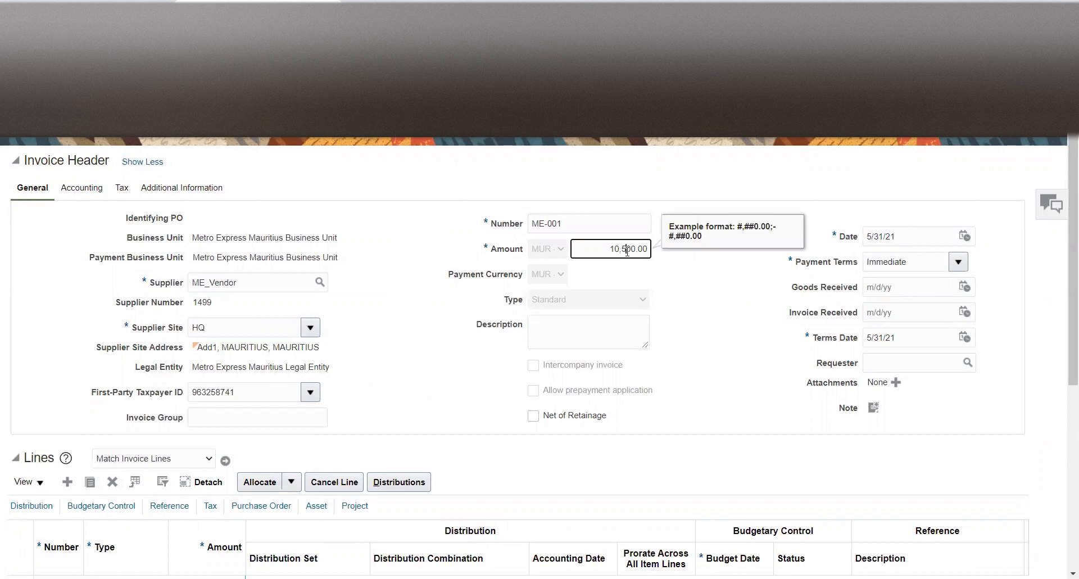
key("Tab")
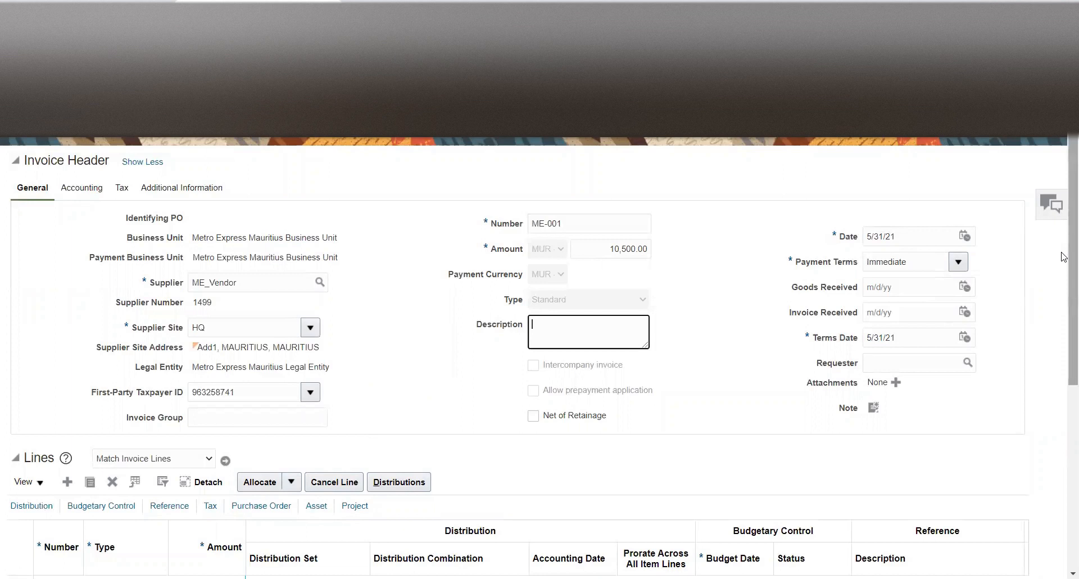
scroll(1062, 257, "down", 5)
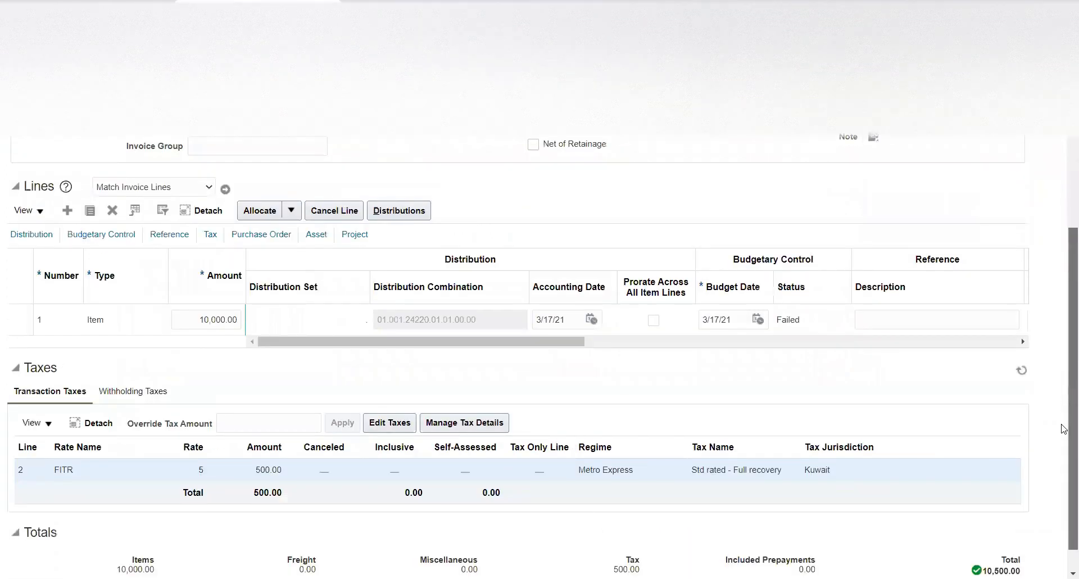
scroll(1062, 449, "up", 5)
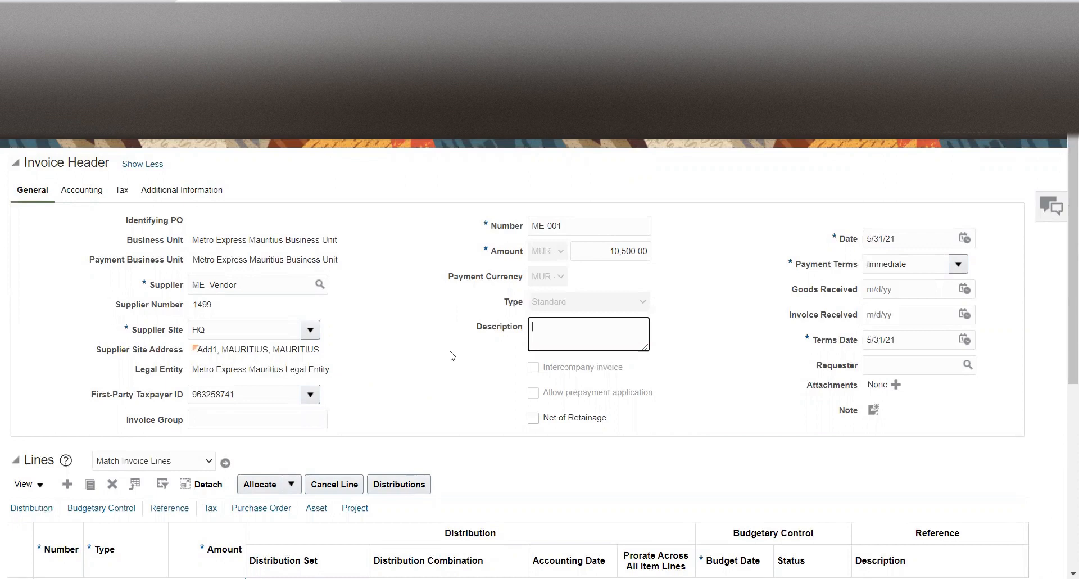
left_click(420, 367)
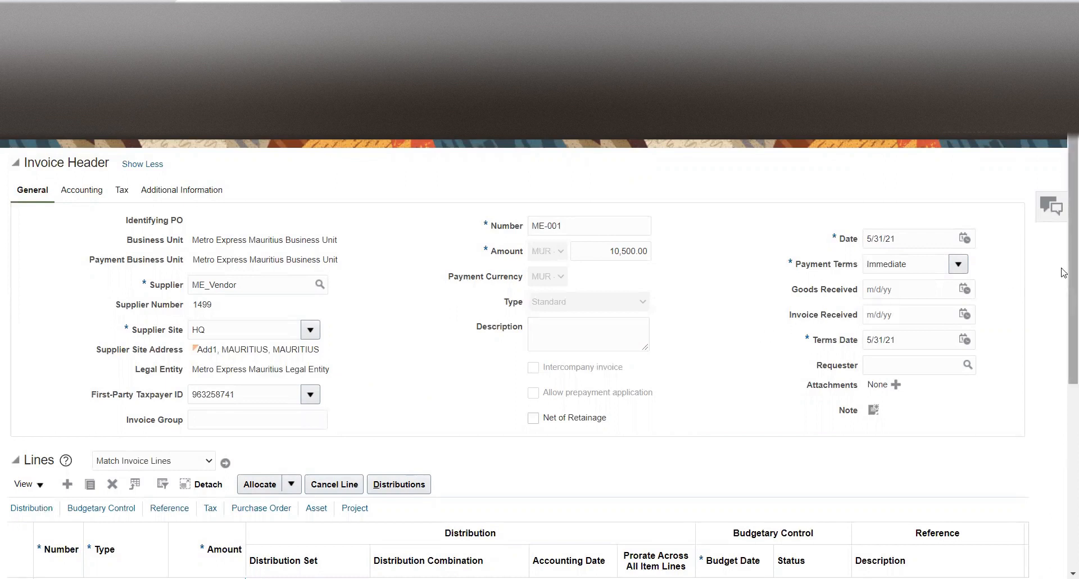
- Review the available actions for invoice ME-001 and examine its lines, transaction taxes and totals
left_click_drag(1061, 268, 1062, 226)
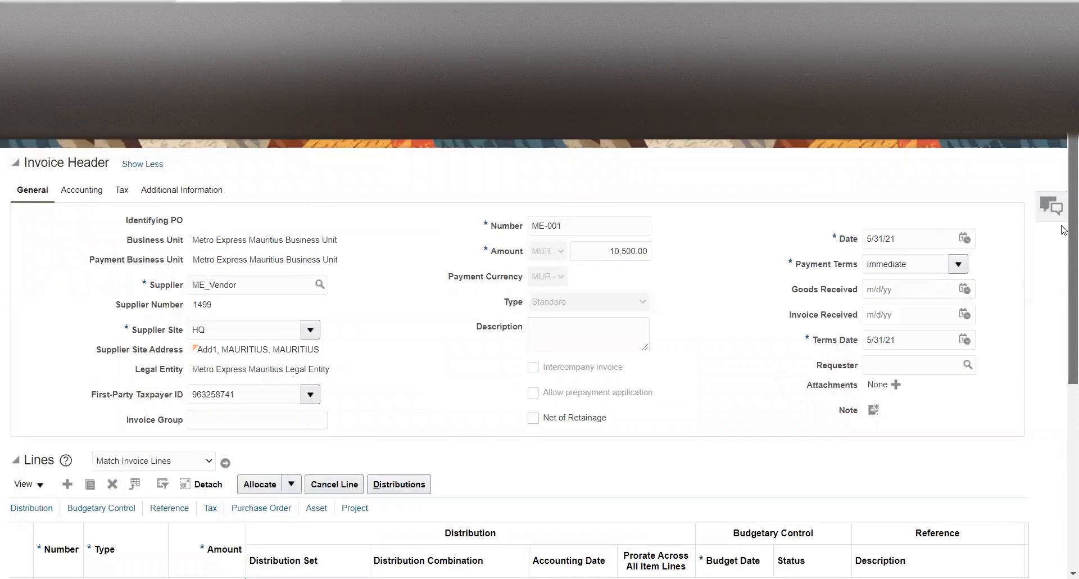
left_click(765, 118)
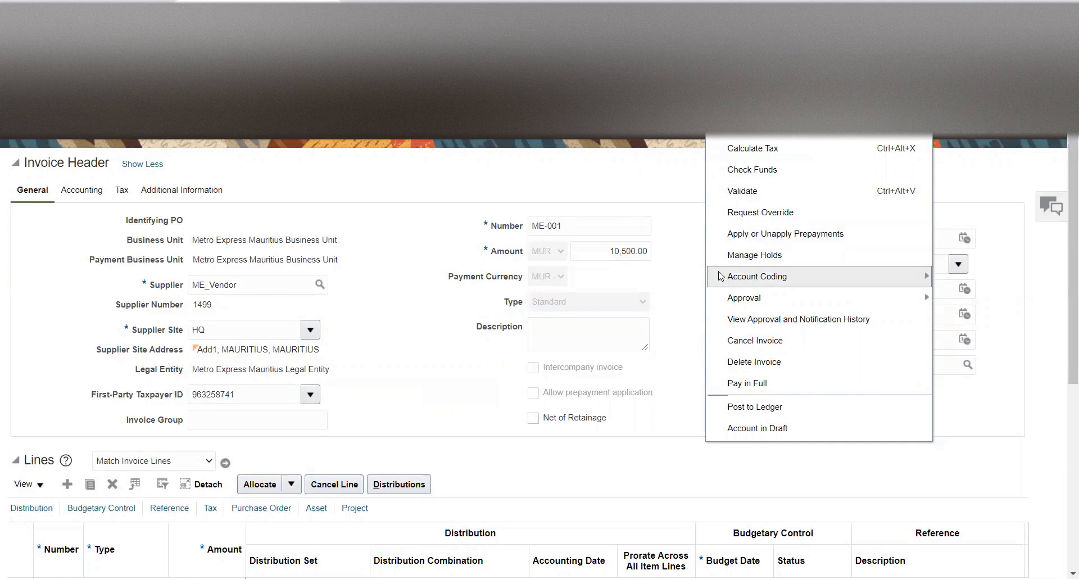
left_click(678, 258)
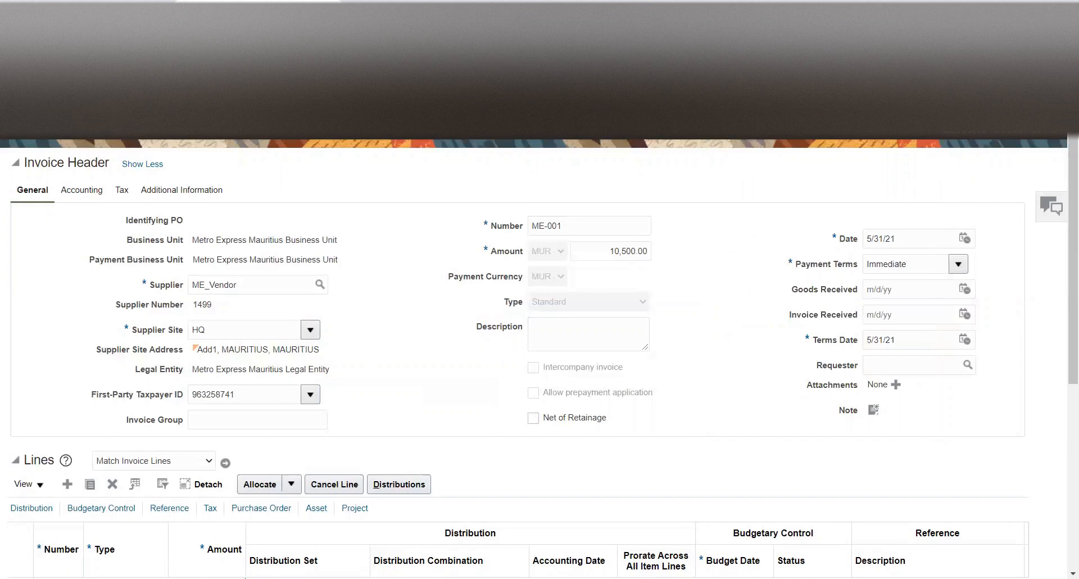
left_click(739, 117)
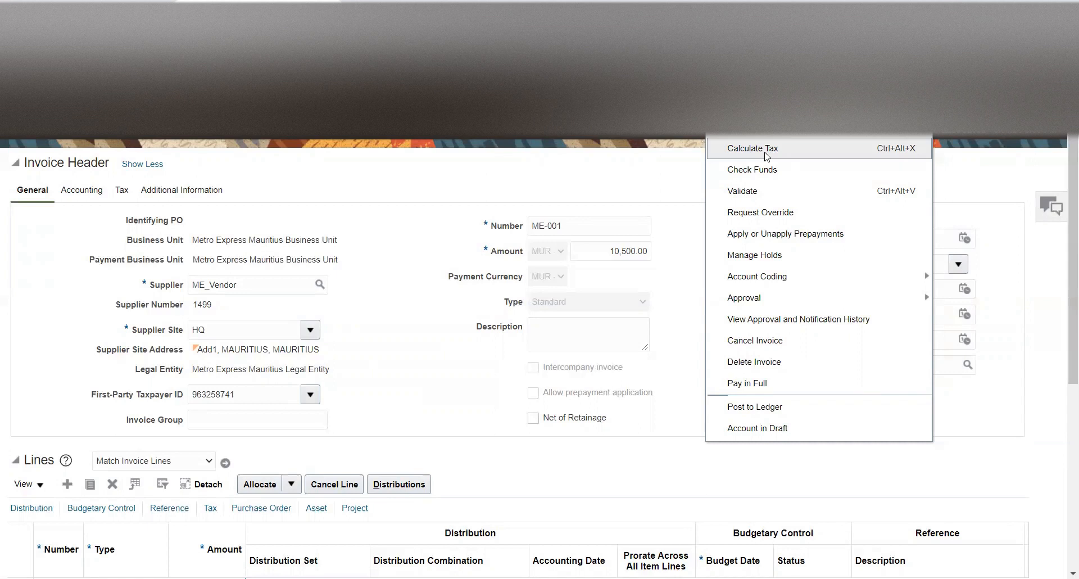
left_click(693, 364)
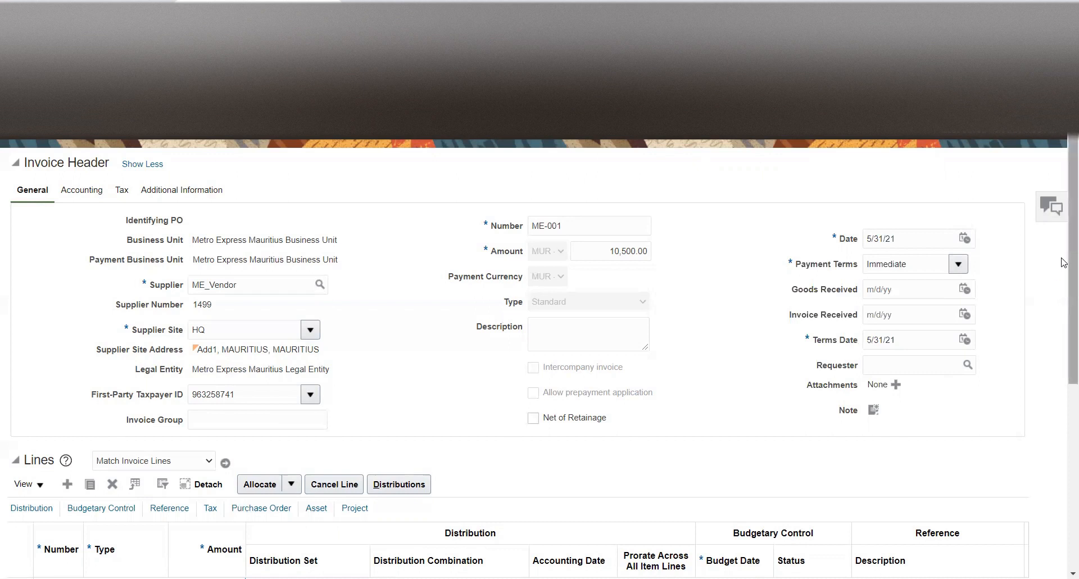
scroll(1064, 262, "down", 3)
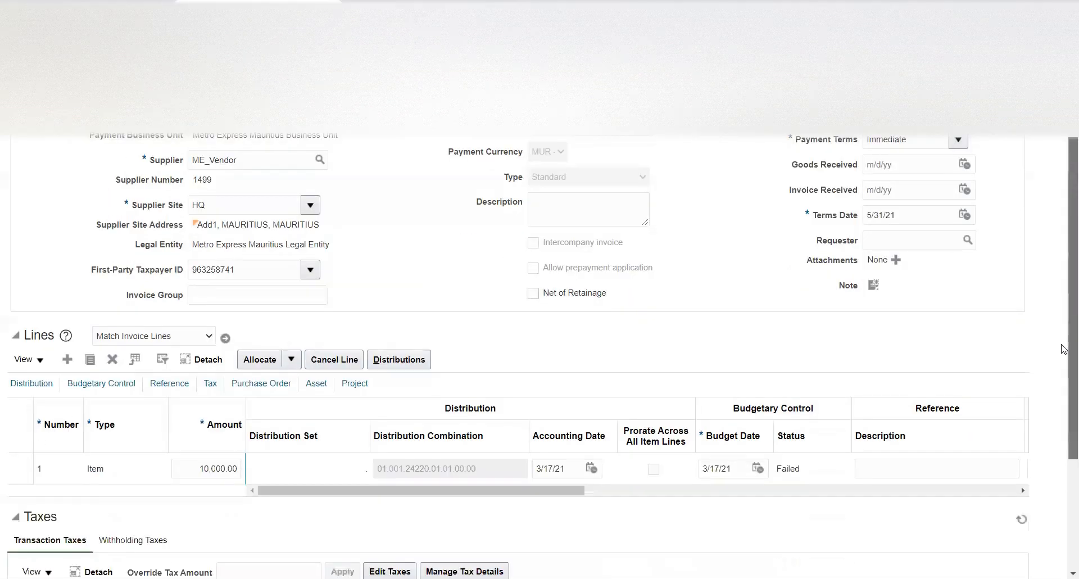
scroll(1064, 405, "down", 1)
scroll(1063, 427, "down", 1)
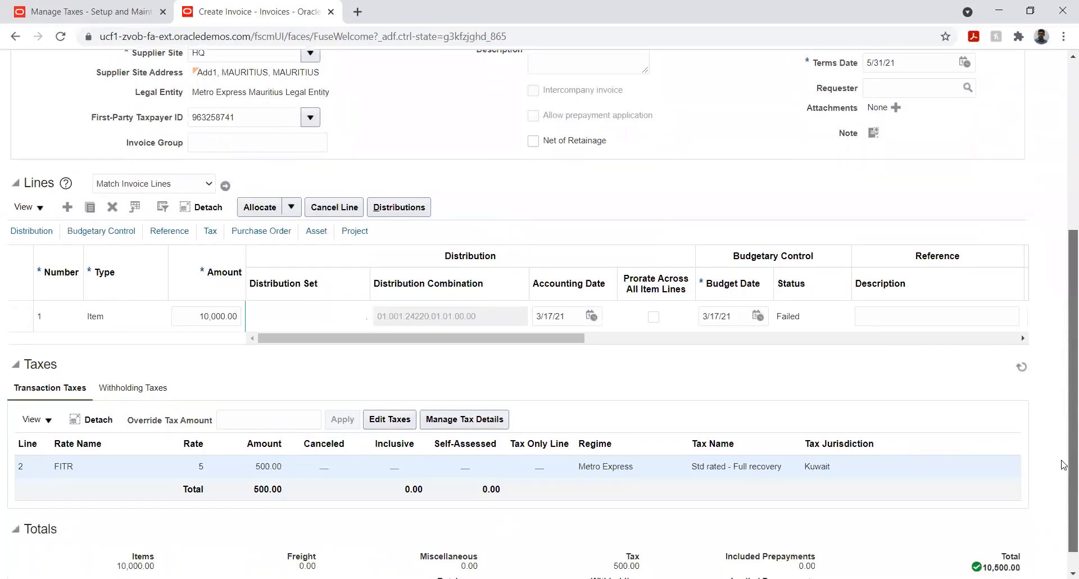
scroll(1064, 484, "up", 5)
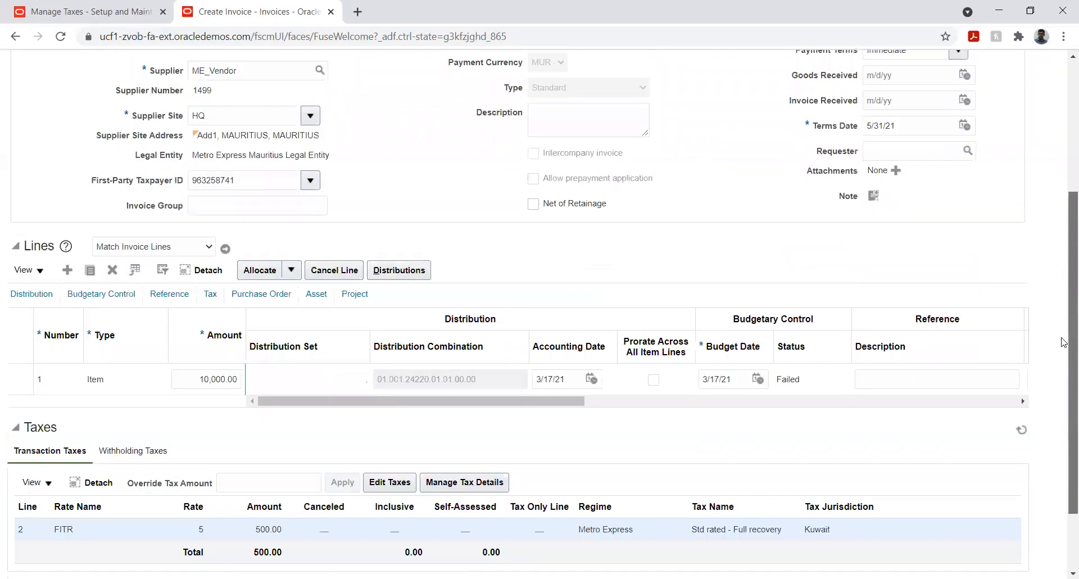